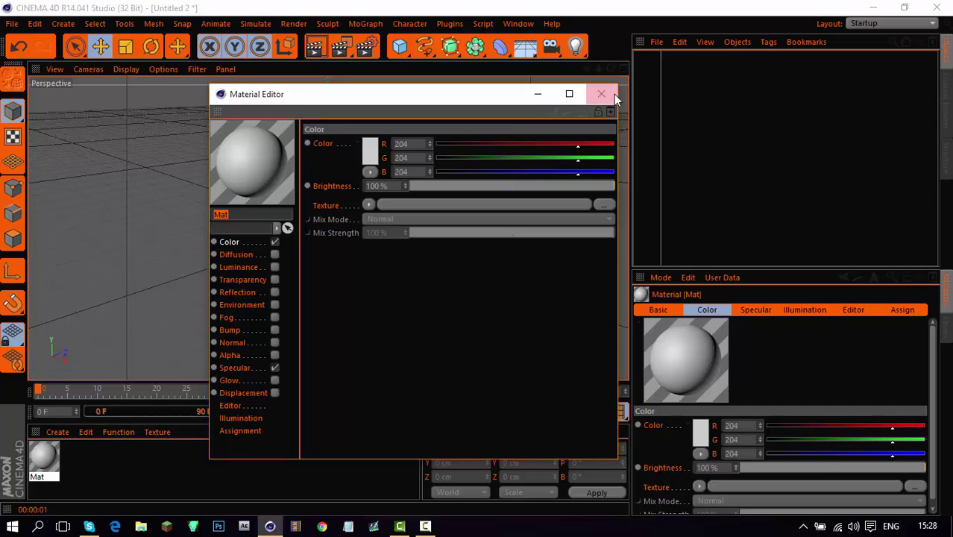
Delete the existing Mat material and create a new one in its place
left_click(601, 94)
key("Delete")
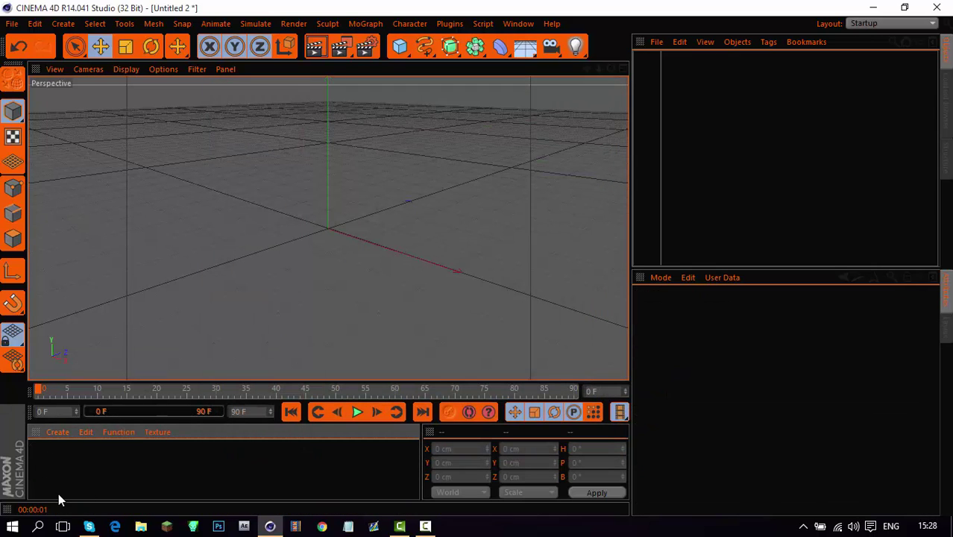
left_click(56, 432)
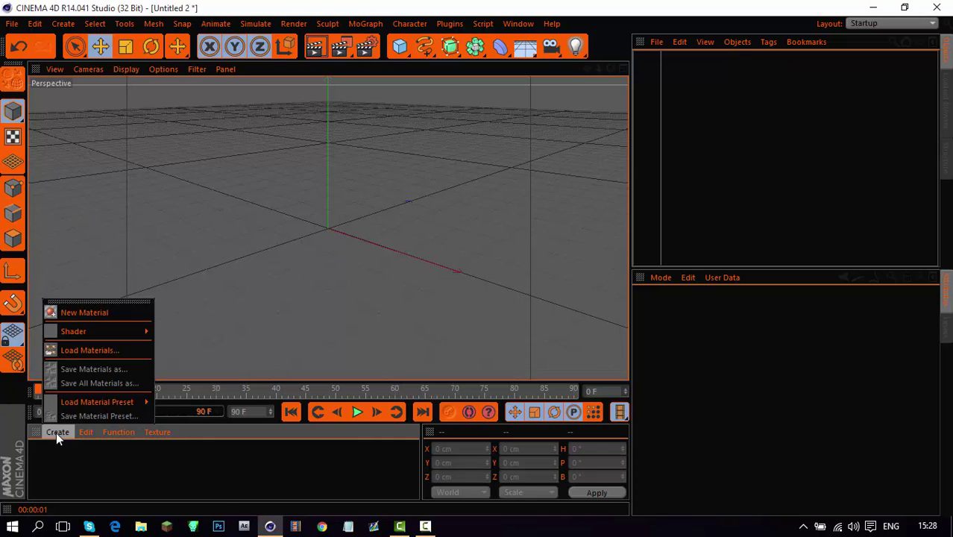
left_click(77, 313)
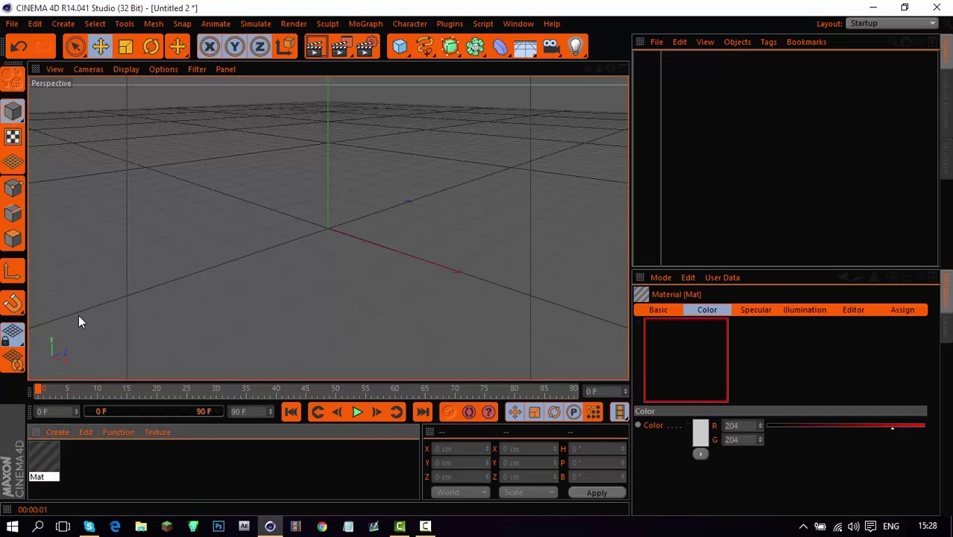
Open the new material for editing and rename it HDRi
double_click(47, 456)
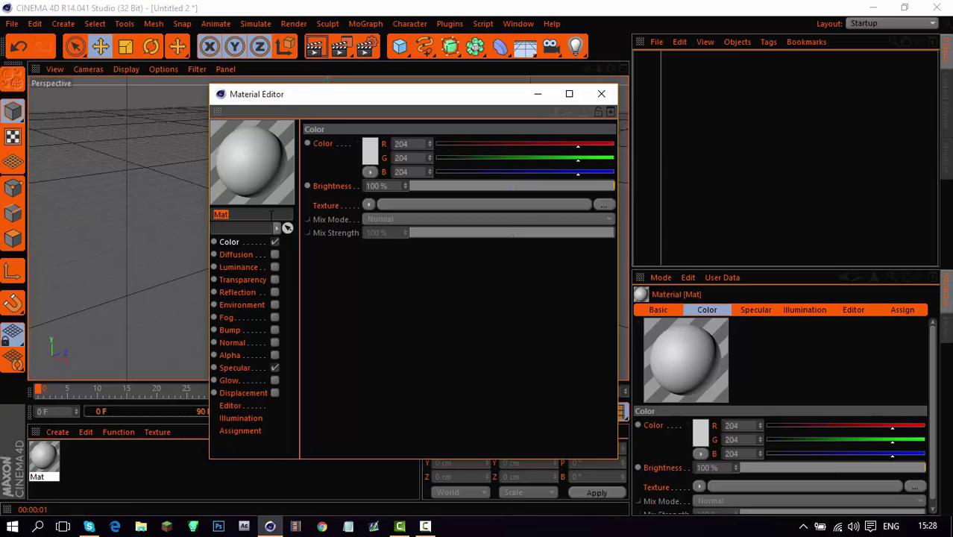
left_click(259, 214)
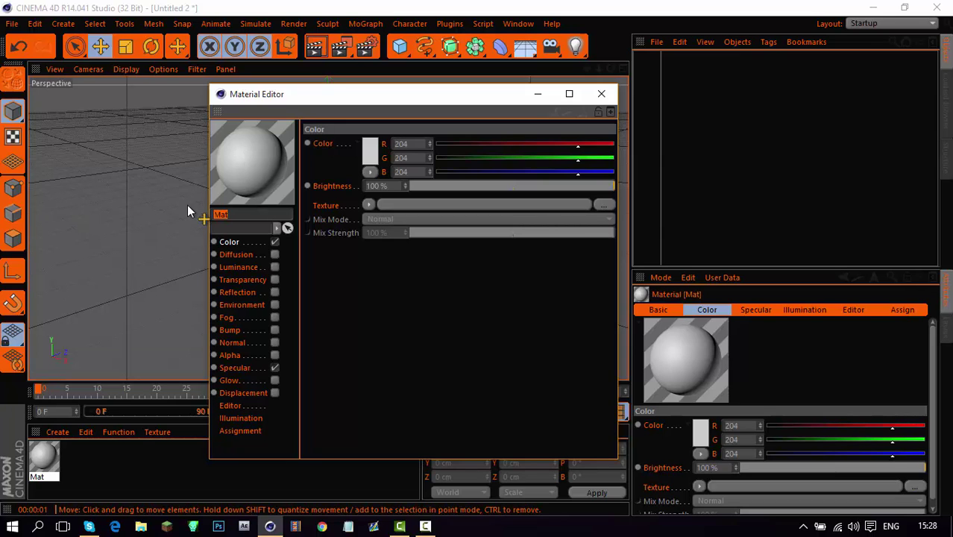
type("HDRi")
key("Return")
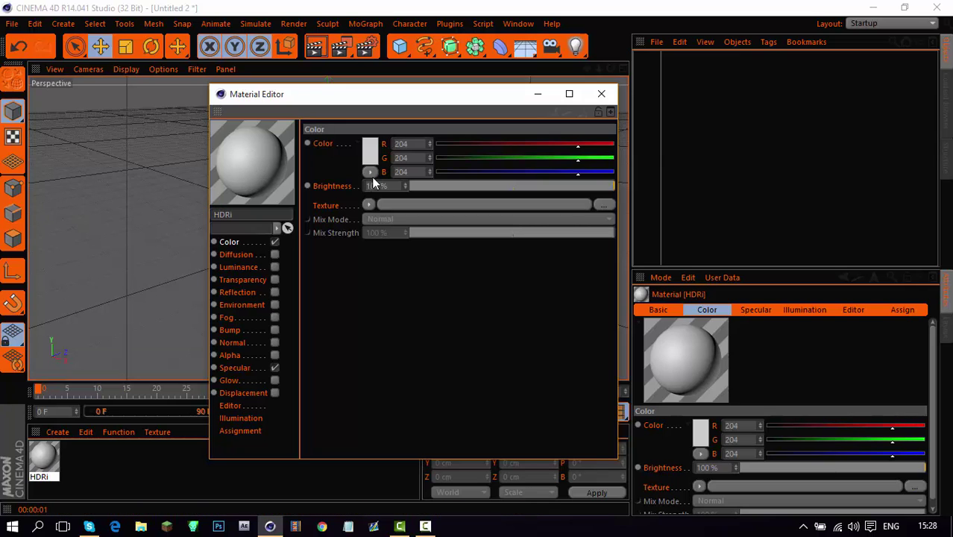
Load a Gradient shader as the Color channel's texture and set its type to 2D - V
left_click(369, 204)
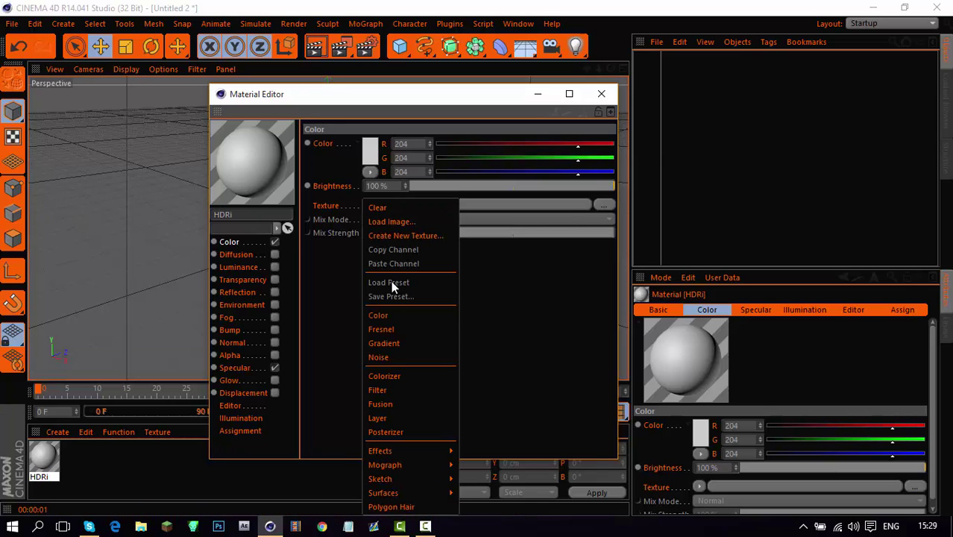
left_click(397, 342)
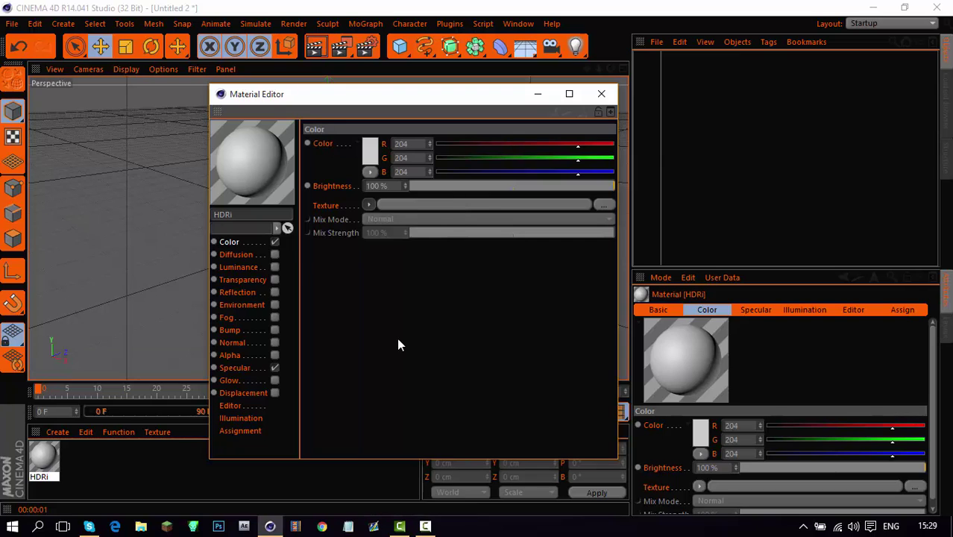
left_click(383, 240)
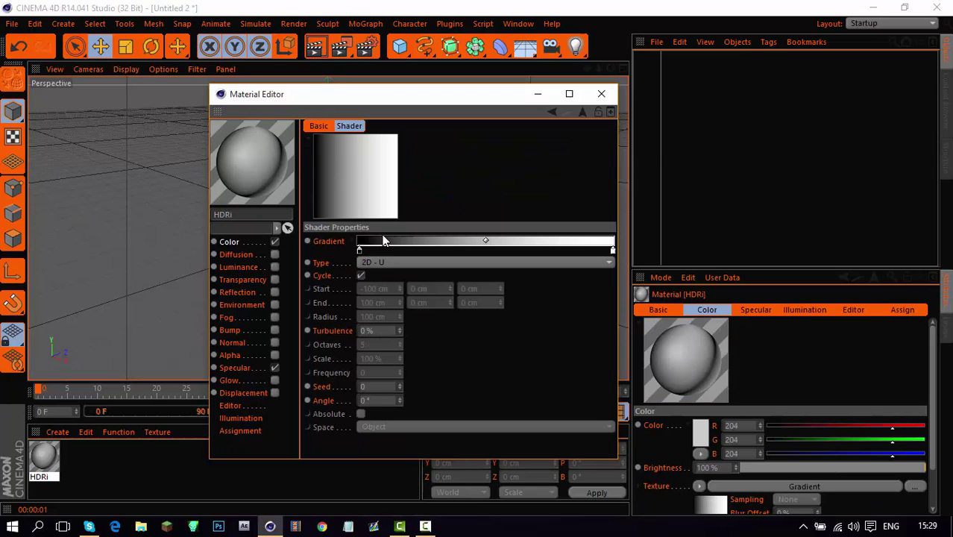
left_click(376, 263)
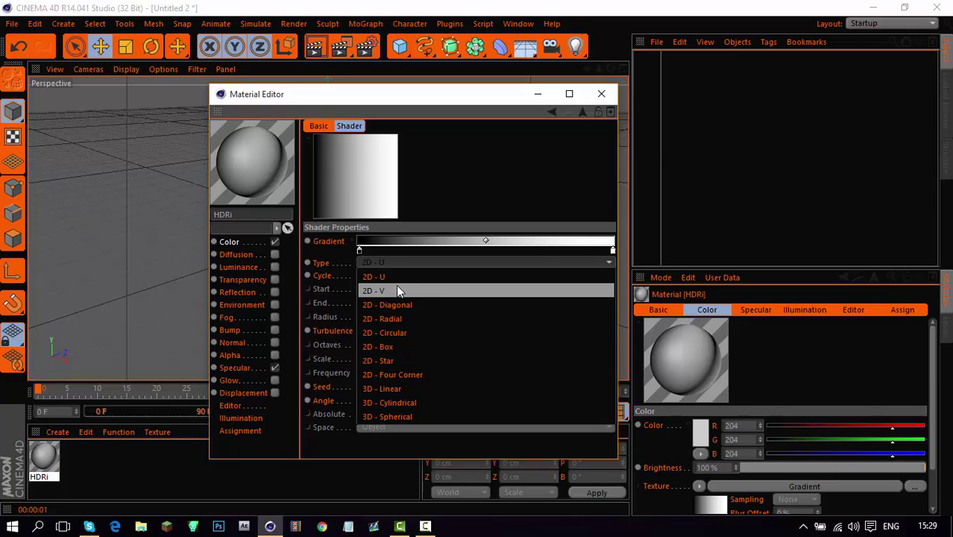
left_click(376, 278)
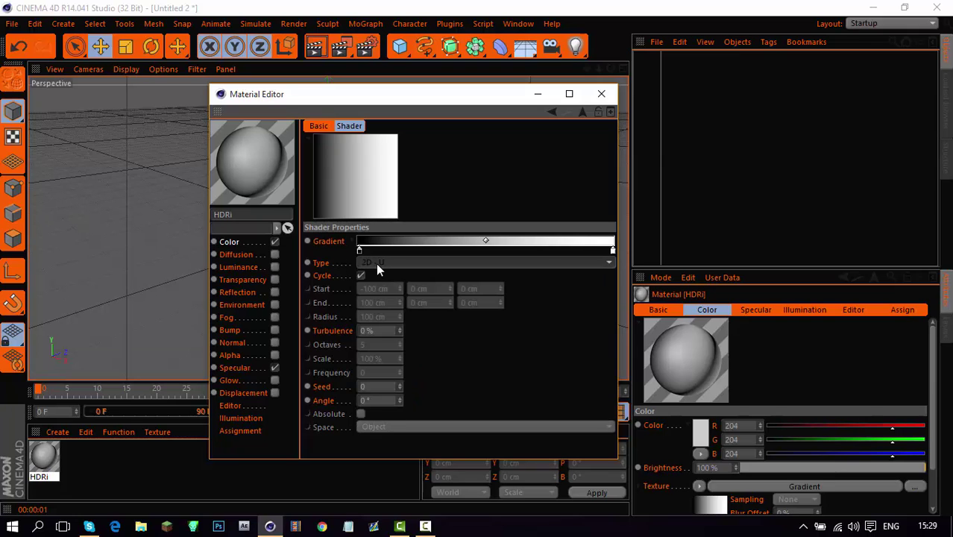
left_click(375, 263)
left_click(403, 291)
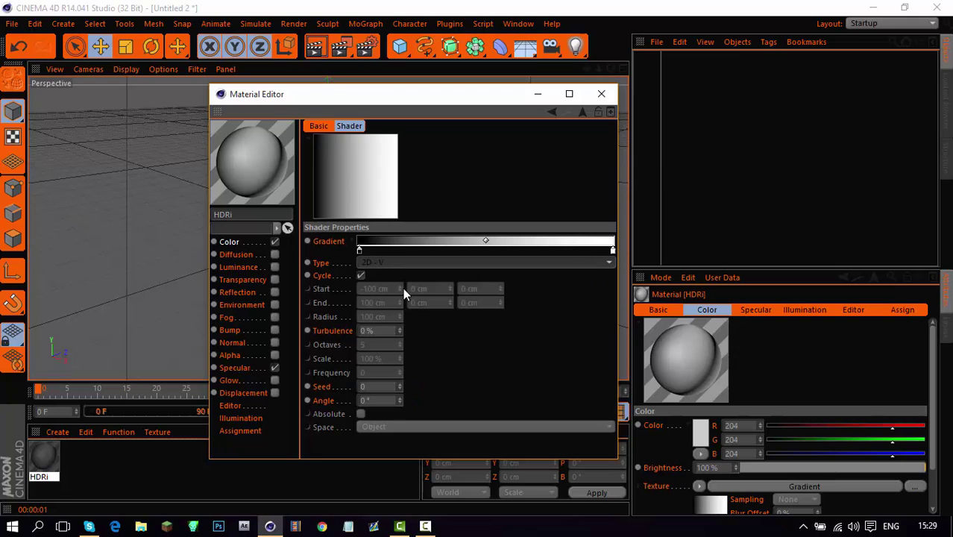
Add twelve knots along the gradient between the black and white end knots
left_click(376, 251)
left_click(392, 251)
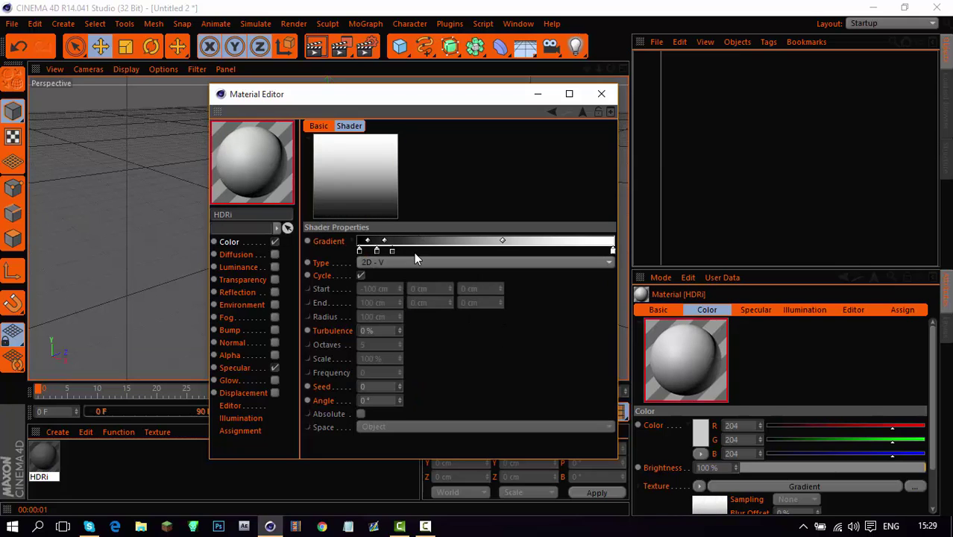
left_click(418, 251)
left_click(440, 251)
left_click(455, 251)
left_click(483, 250)
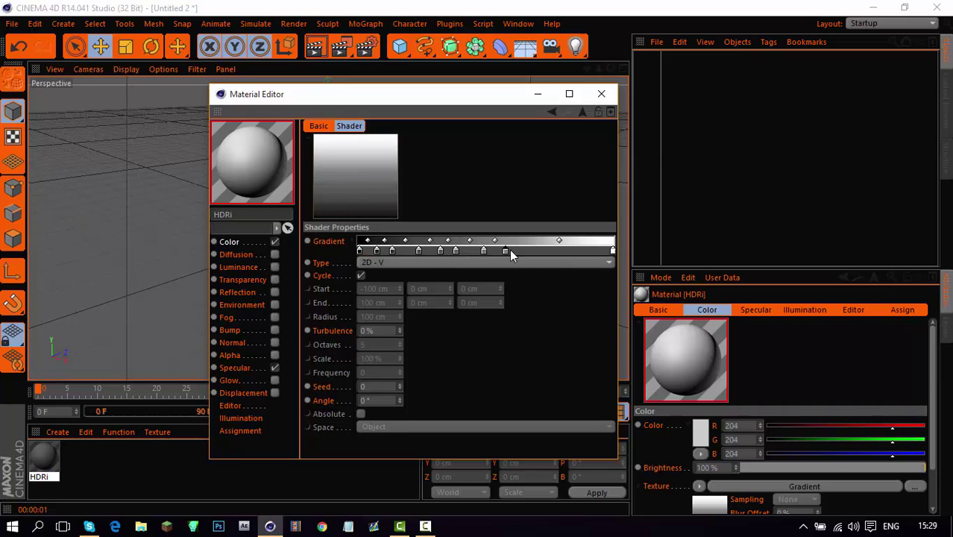
left_click(505, 251)
left_click(522, 250)
left_click(537, 250)
left_click(560, 251)
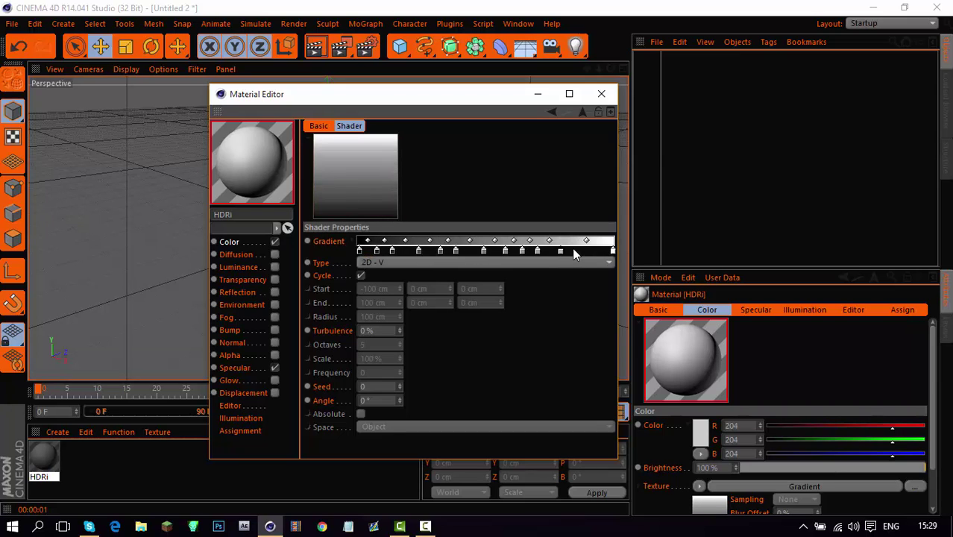
left_click(572, 250)
left_click(592, 251)
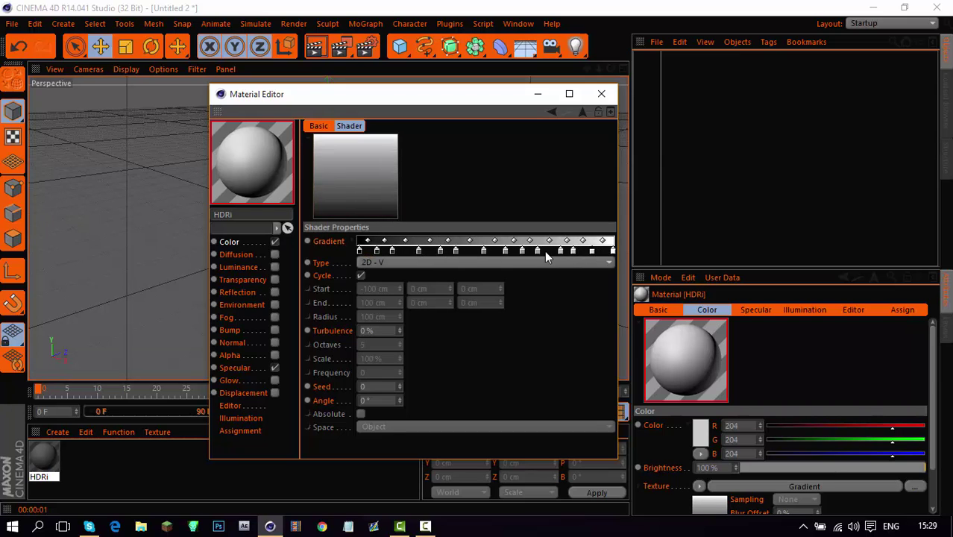
Space the gradient knots evenly and delete one surplus knot near the white end
left_click(393, 250)
left_click_drag(400, 250, 396, 250)
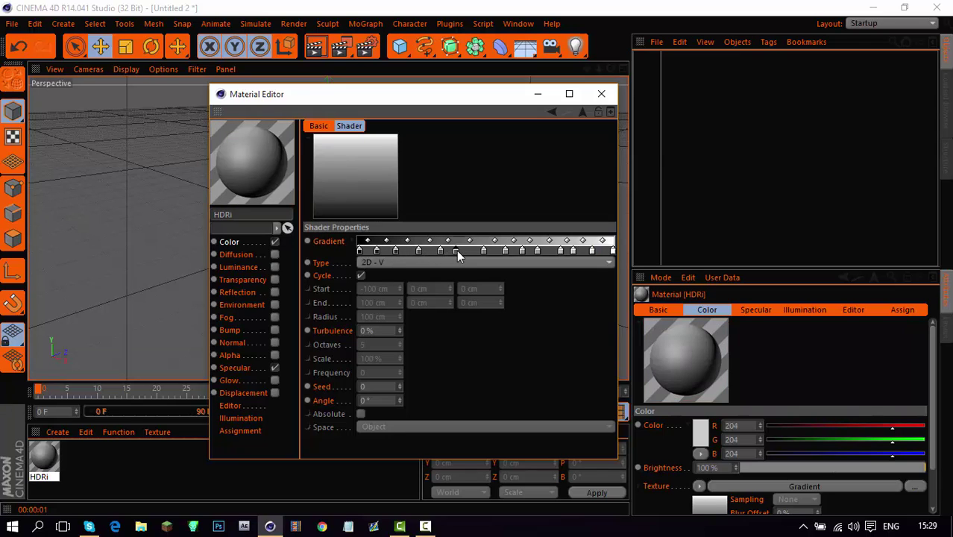
left_click(527, 250)
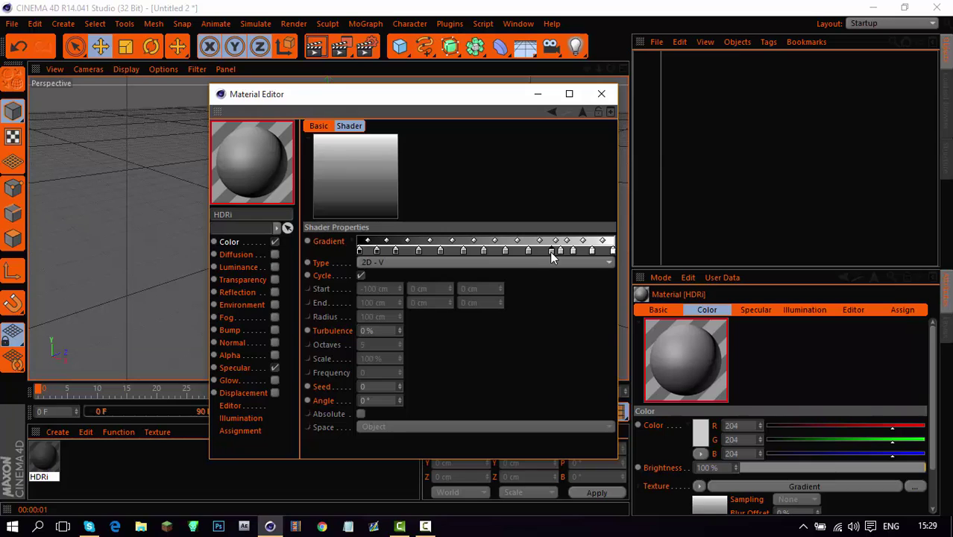
left_click(563, 251)
key("Delete")
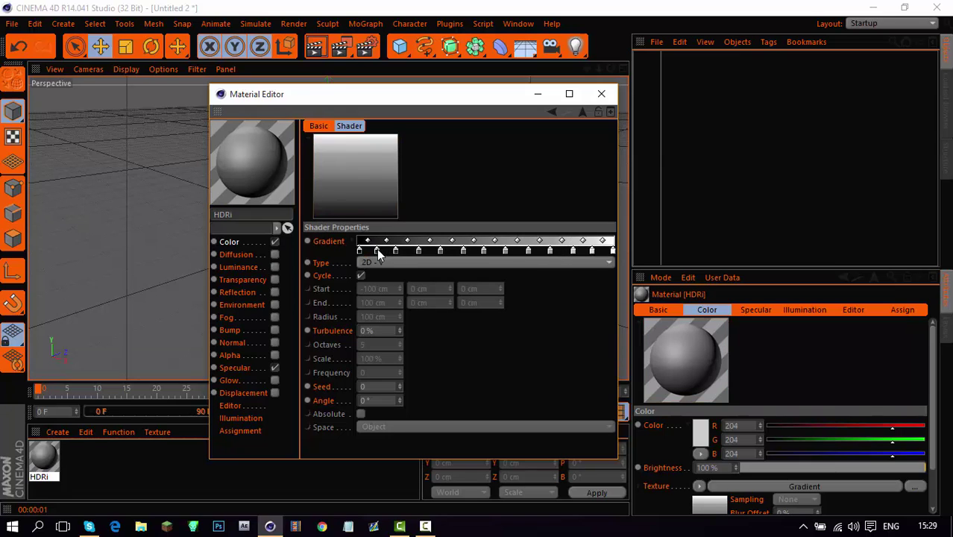
Set the second and fourth gradient knots, counted from the black end, to white
left_click(377, 250)
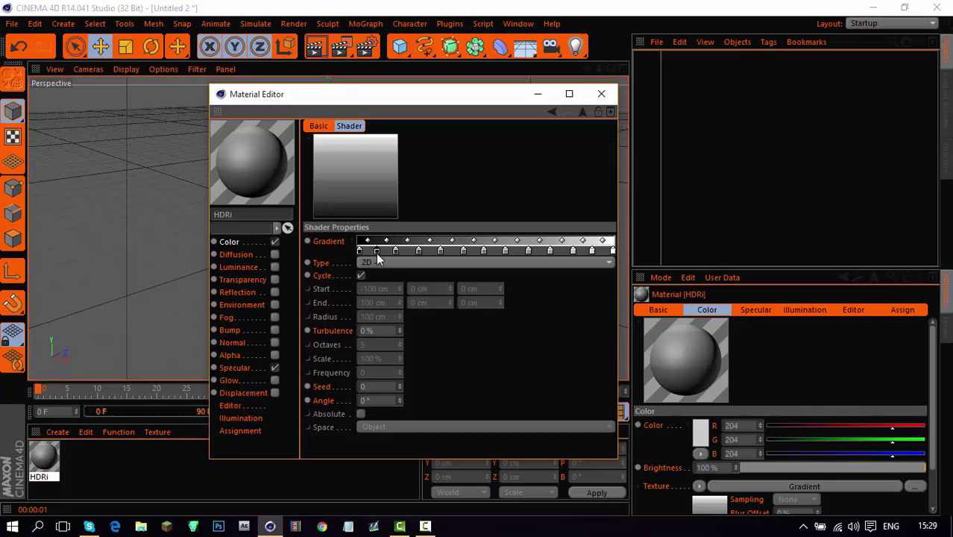
double_click(377, 251)
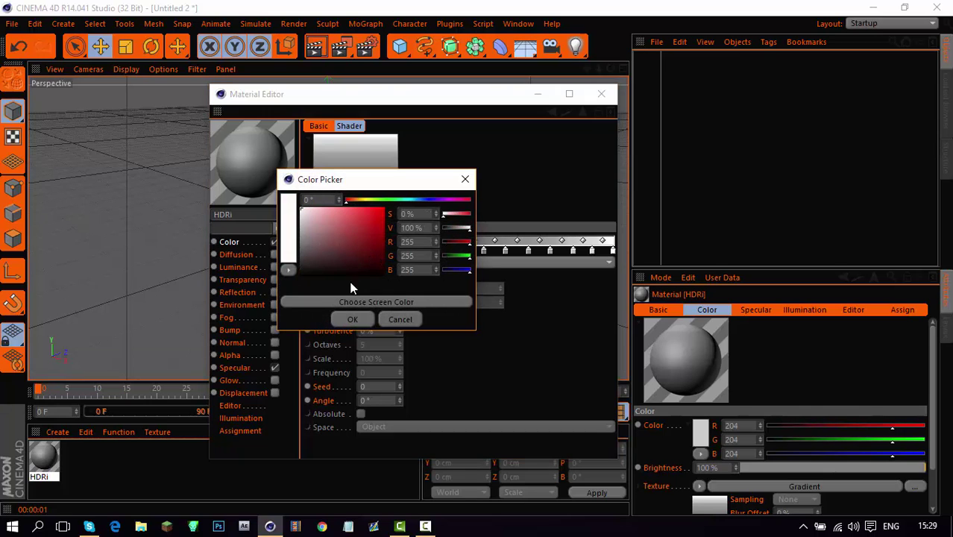
key("Escape")
double_click(417, 248)
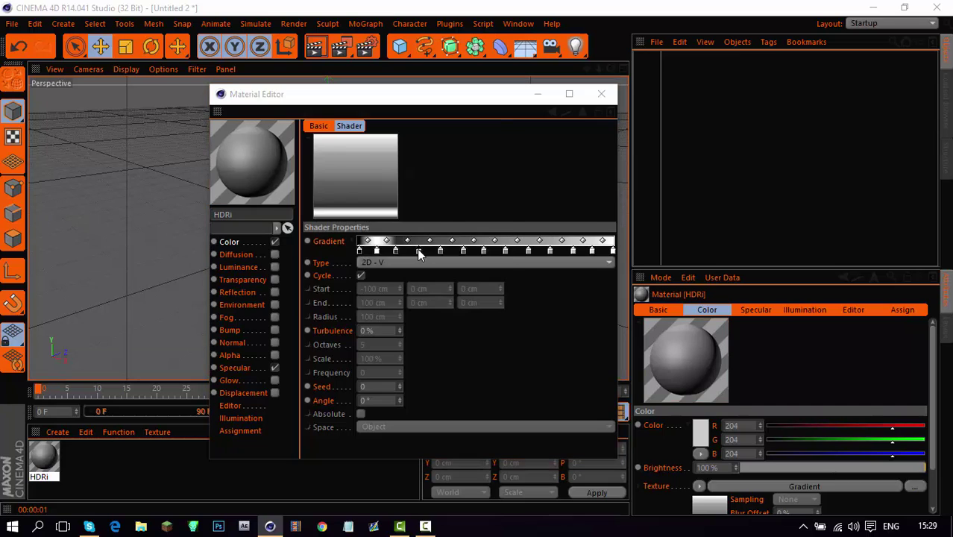
left_click(395, 315)
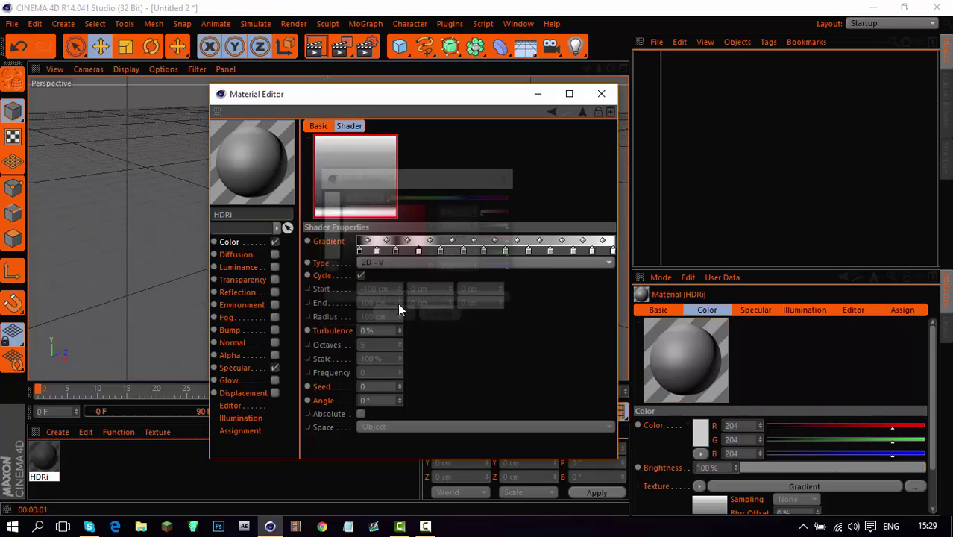
Set the third, fifth and seventh gradient knots to black
double_click(396, 251)
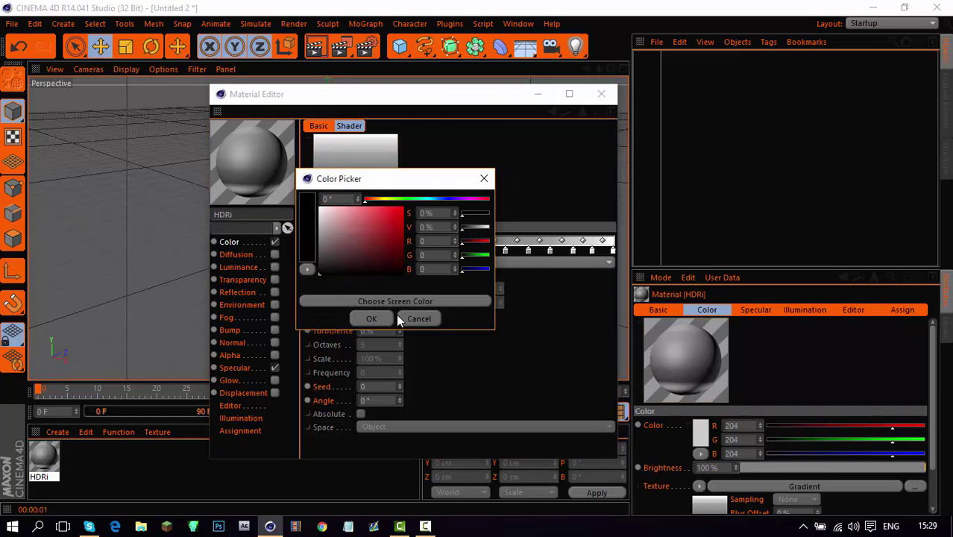
left_click(372, 318)
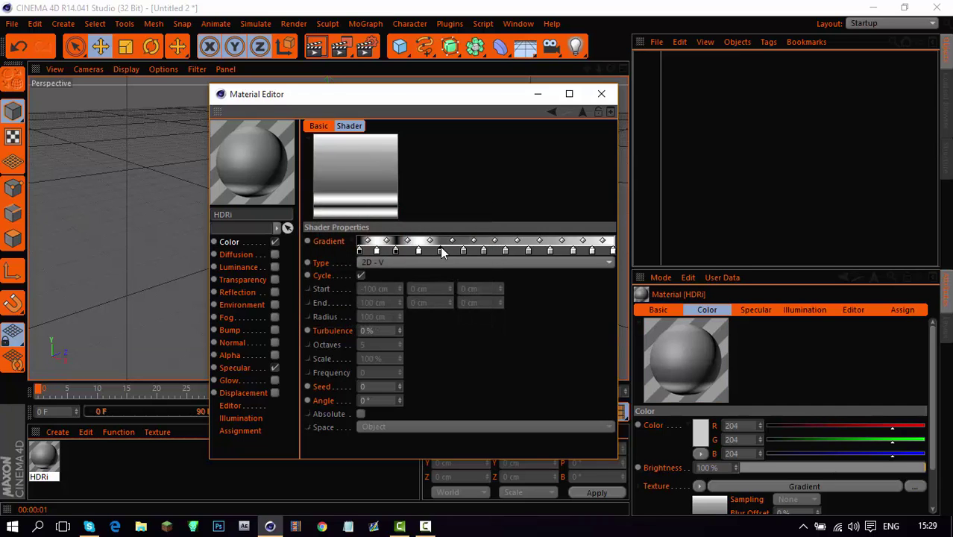
double_click(439, 250)
left_click(420, 315)
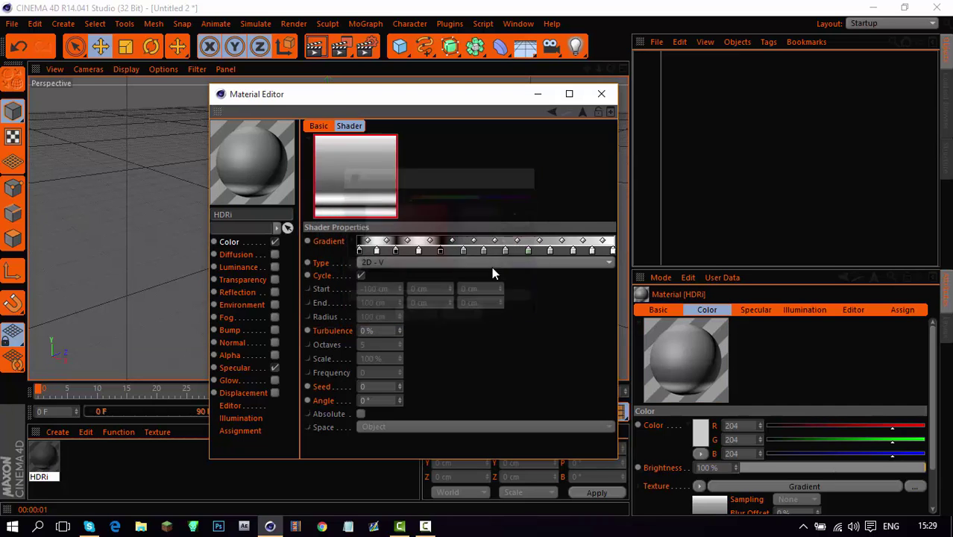
double_click(484, 247)
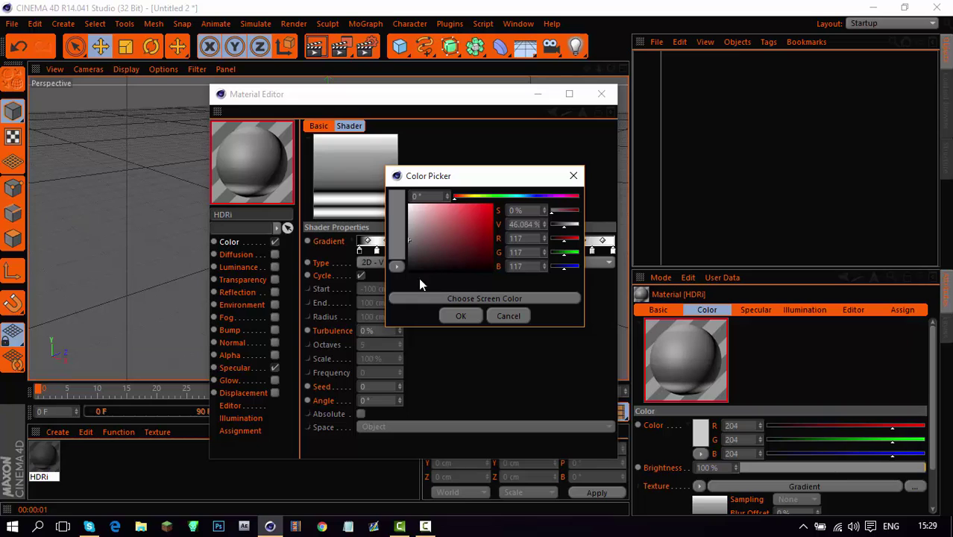
left_click(467, 315)
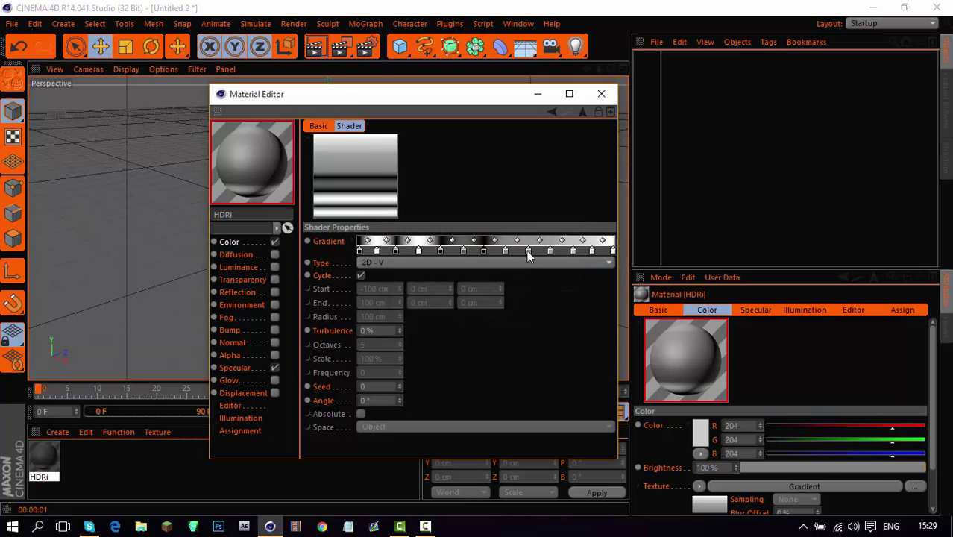
Set the ninth, eleventh and last gradient knots to black
double_click(526, 249)
left_click(483, 277)
left_click(505, 315)
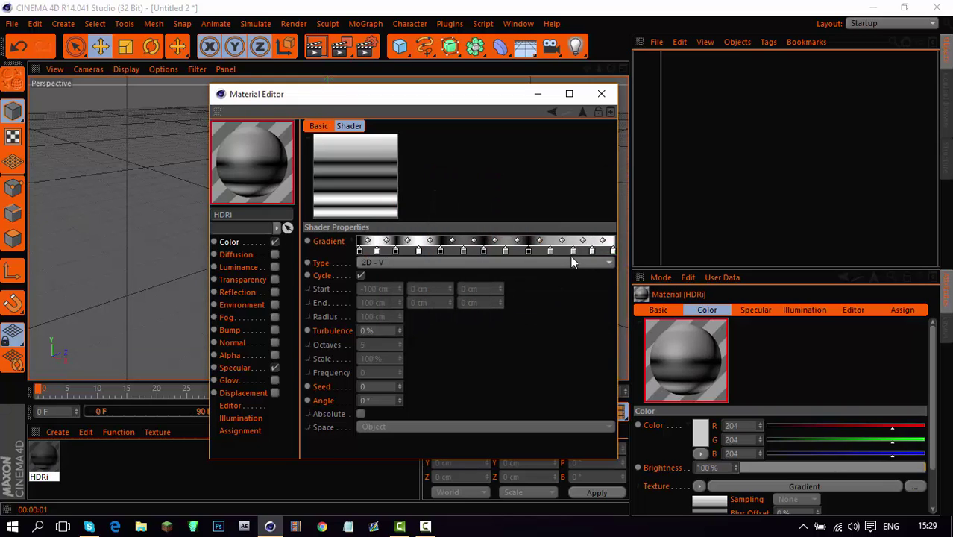
double_click(573, 250)
left_click(521, 263)
left_click(539, 315)
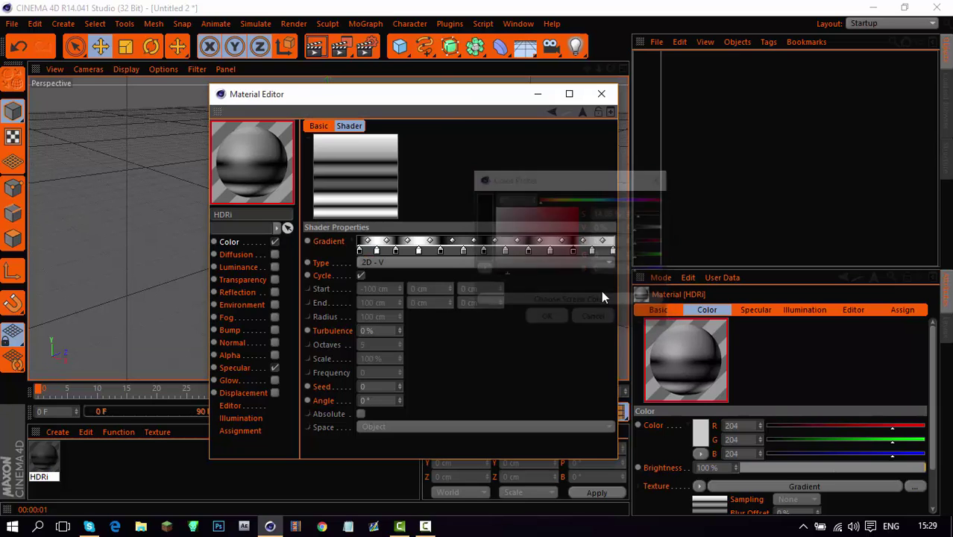
double_click(612, 250)
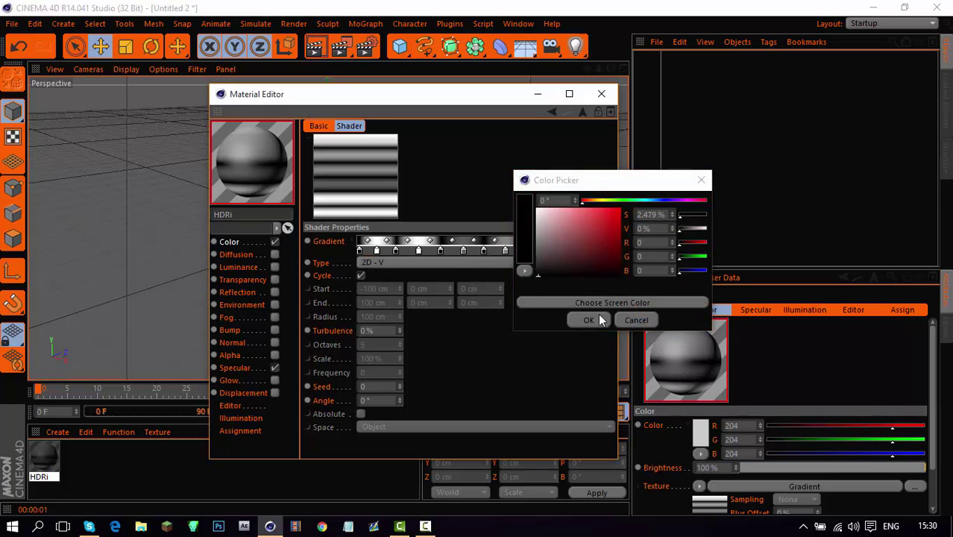
left_click(598, 313)
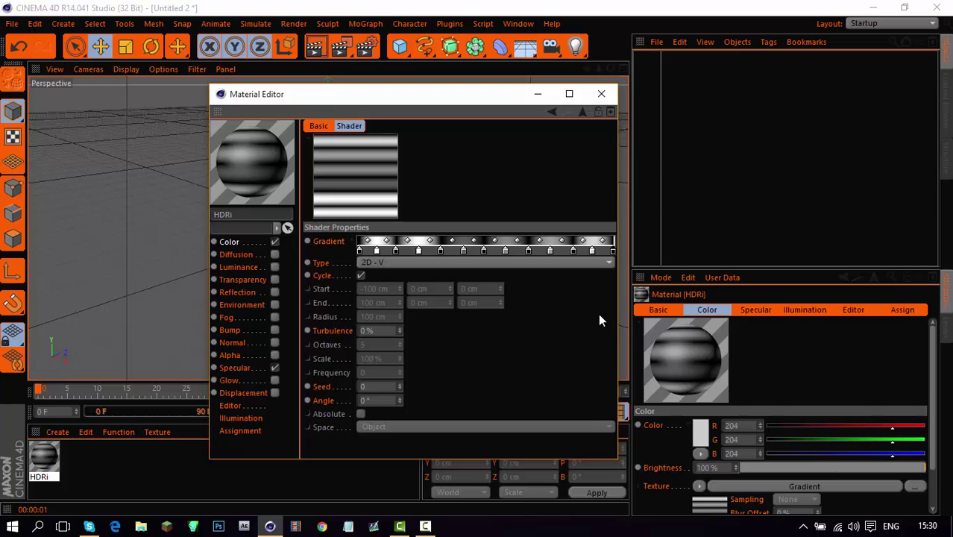
Set the twelfth and tenth gradient knots to pure white
double_click(593, 250)
left_click(564, 318)
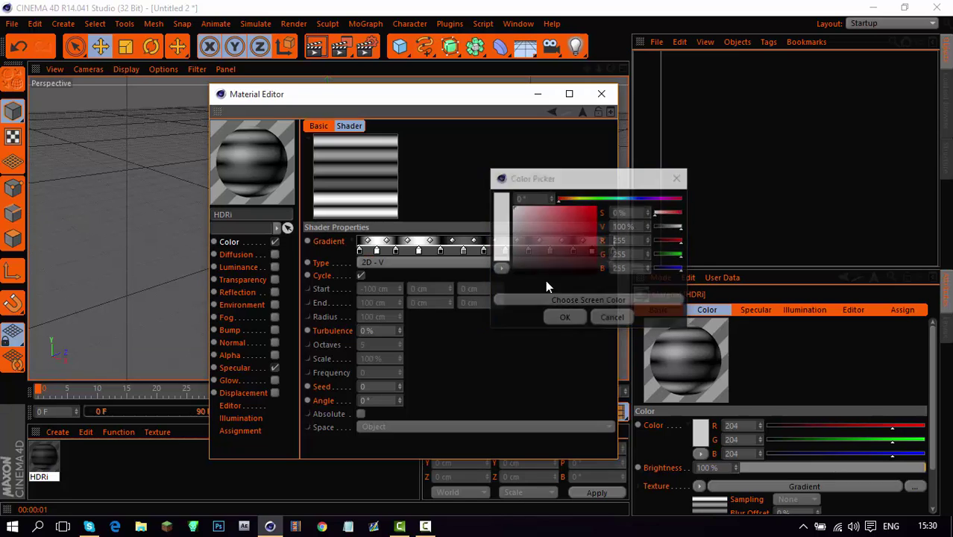
double_click(551, 250)
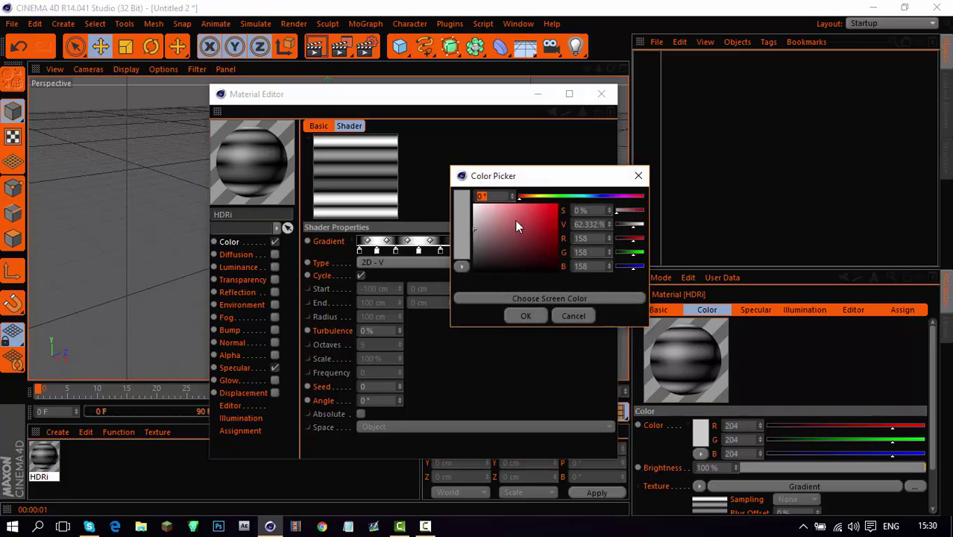
left_click(534, 315)
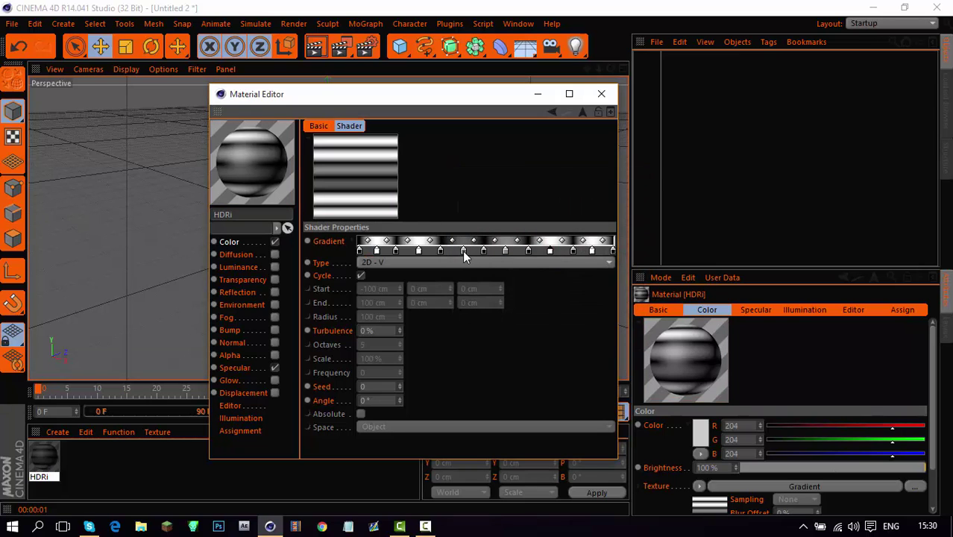
Set the sixth and eighth gradient knots, counted from the black end, to white
double_click(463, 250)
left_click(438, 318)
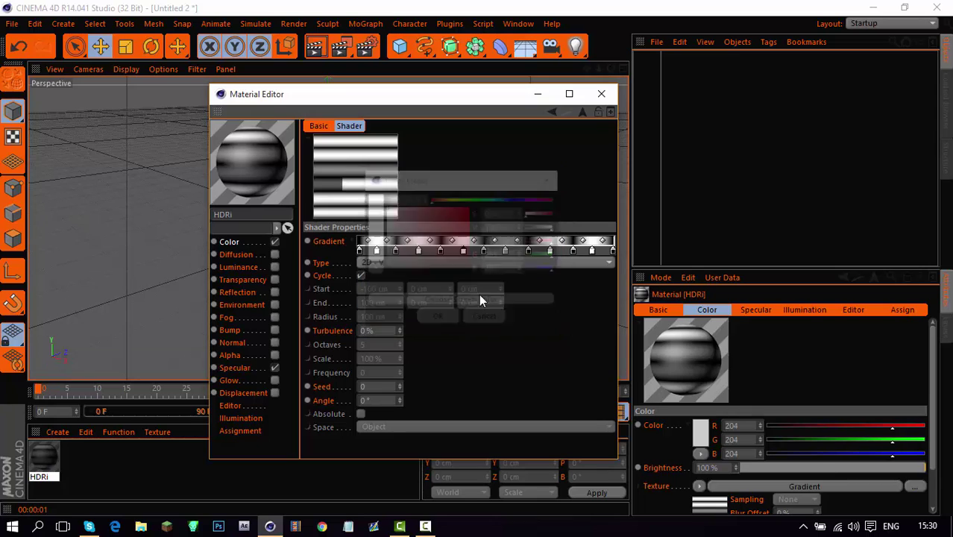
double_click(502, 250)
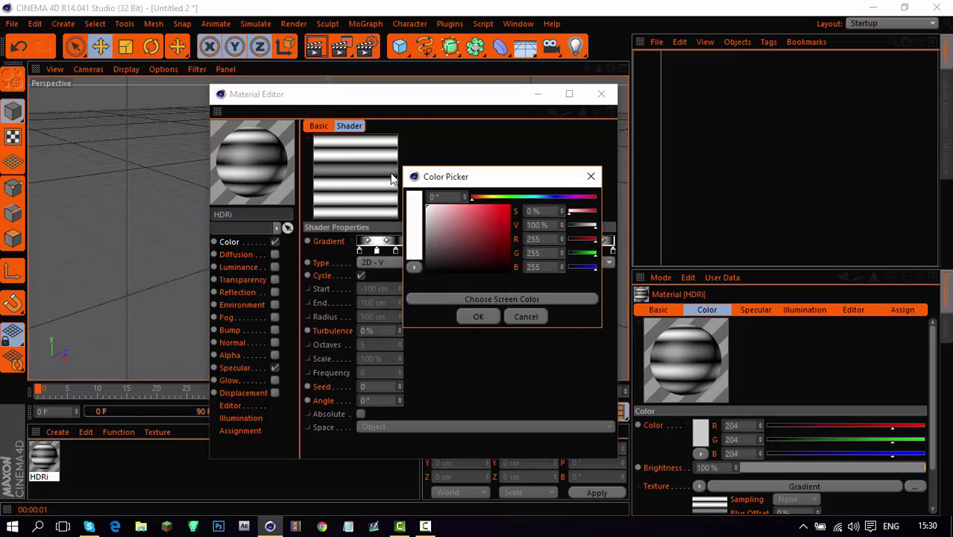
left_click(475, 317)
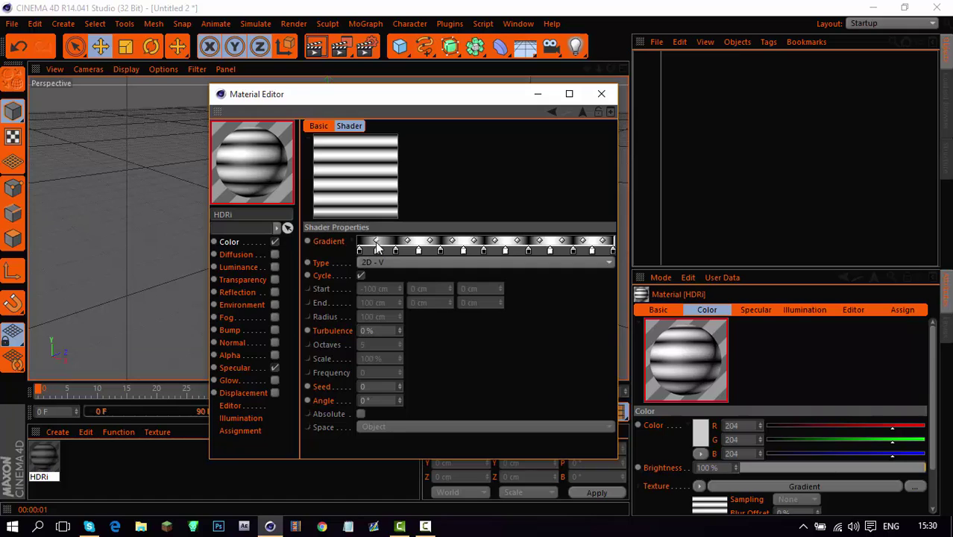
Shift the gradient's interpolation handles onto the white knots to narrow the white bands
left_click(431, 248)
mouse_move(431, 248)
left_mouse_down()
mouse_move(416, 241)
mouse_move(601, 243)
mouse_move(591, 244)
left_mouse_up()
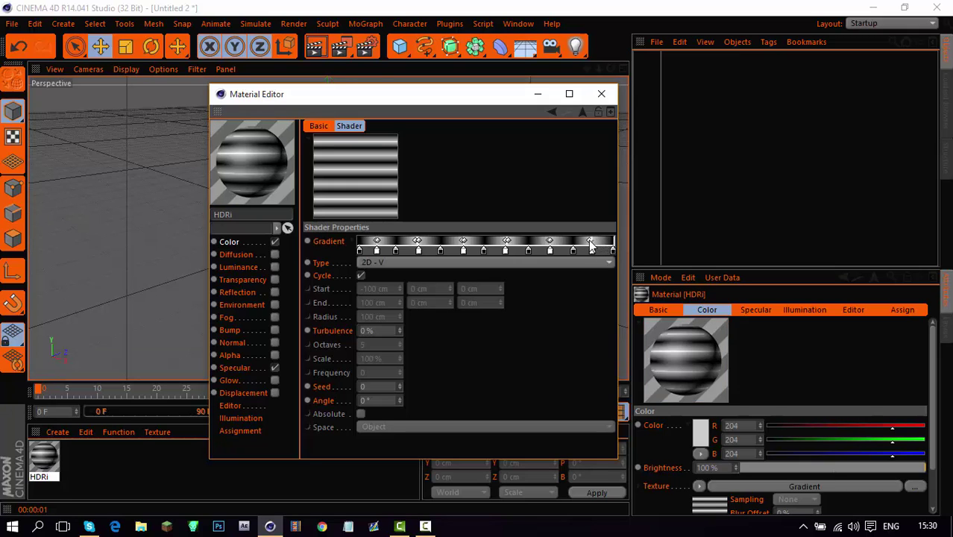
Copy the Color channel's gradient texture into the HDRi material's Luminance texture
left_click(233, 246)
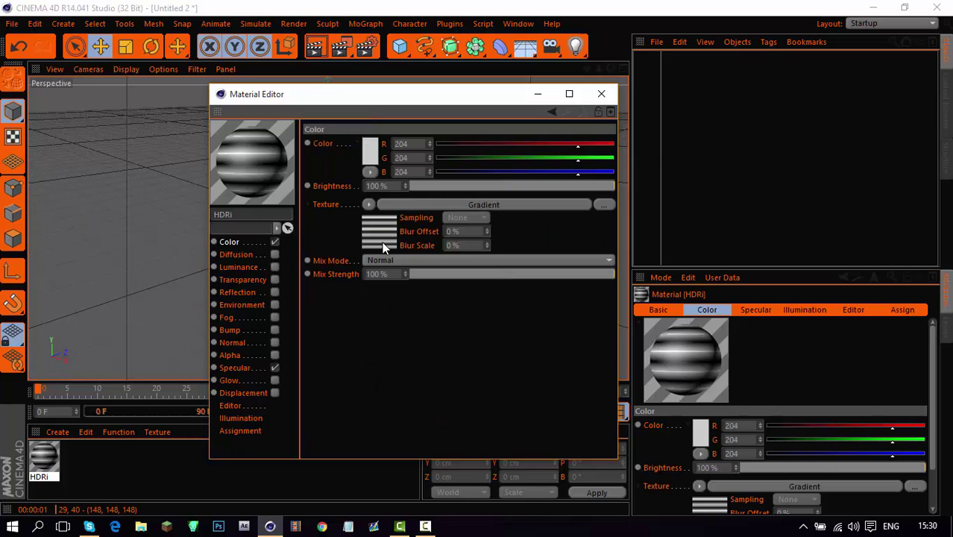
key("ctrl+z")
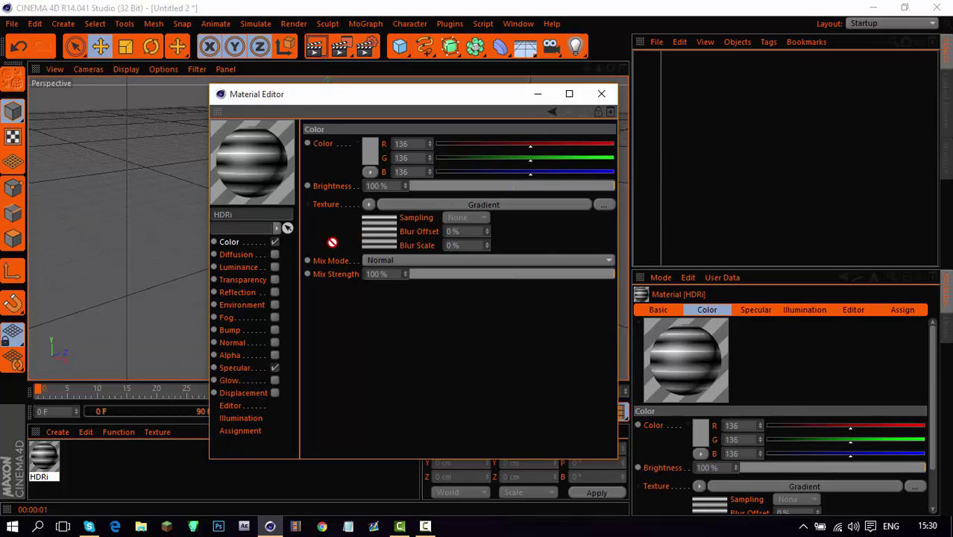
left_click(243, 267)
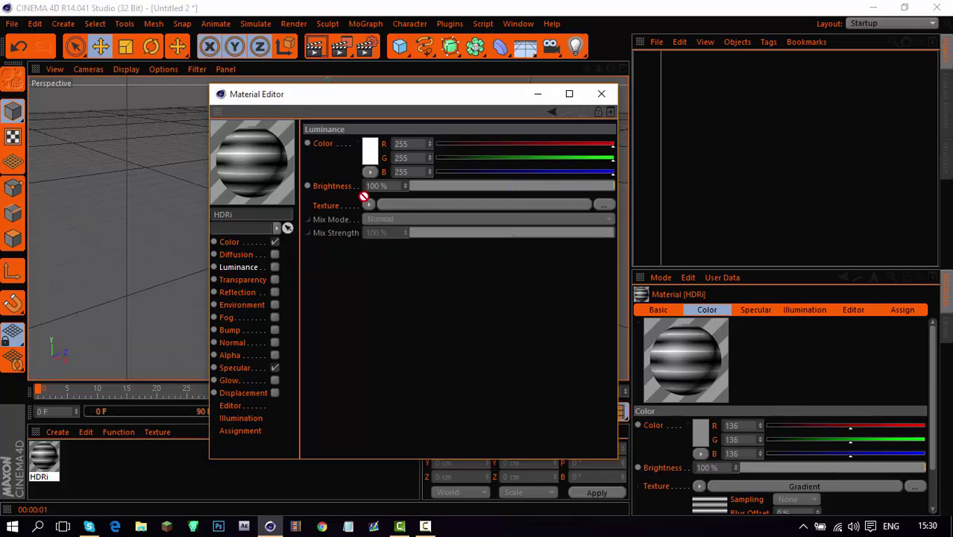
left_click_drag(369, 210, 371, 213)
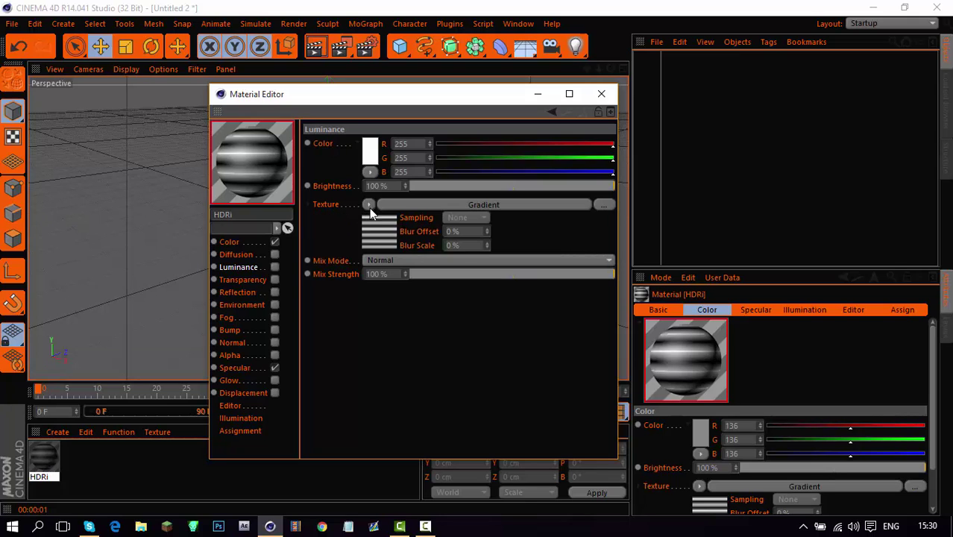
Enable the HDRi material's Luminance channel, disable Specular, and close the Material Editor
left_click(274, 267)
left_click(275, 267)
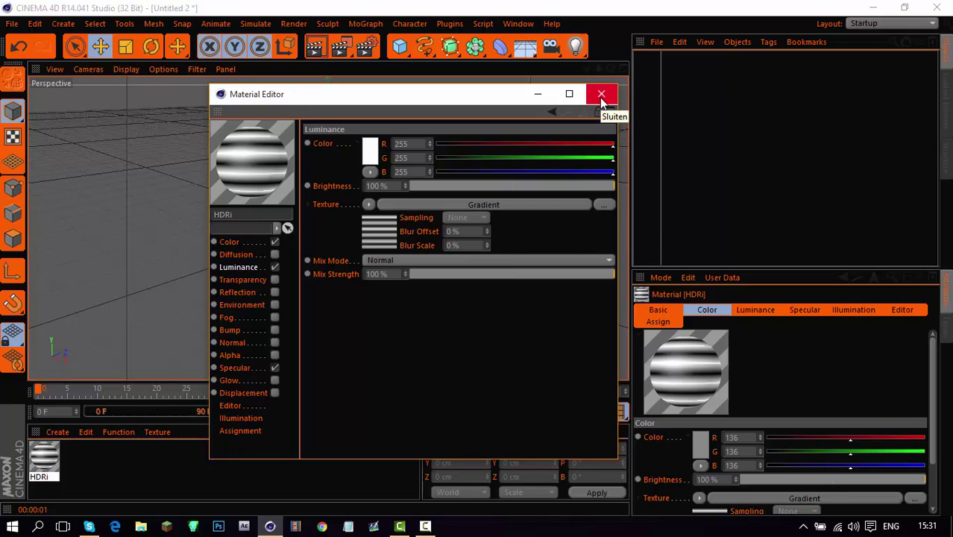
left_click(274, 367)
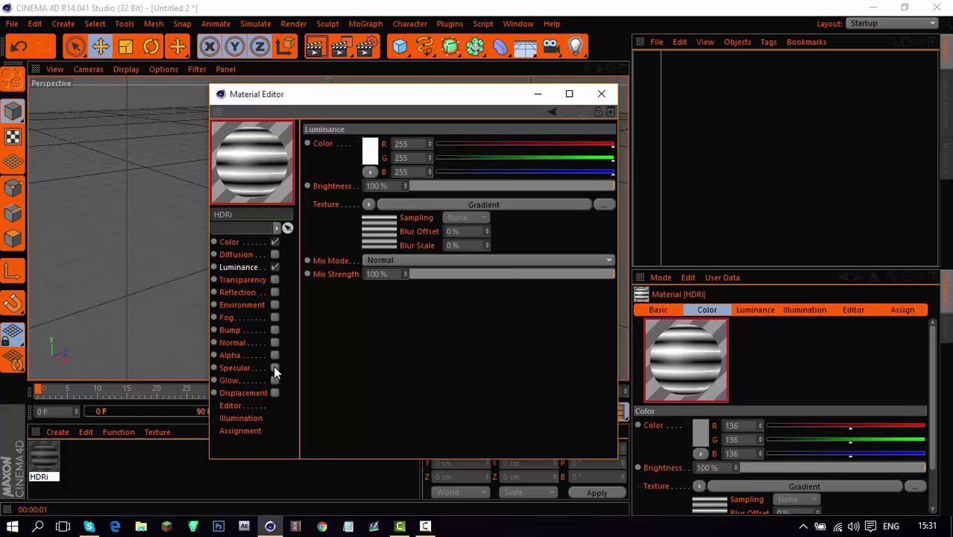
left_click(610, 93)
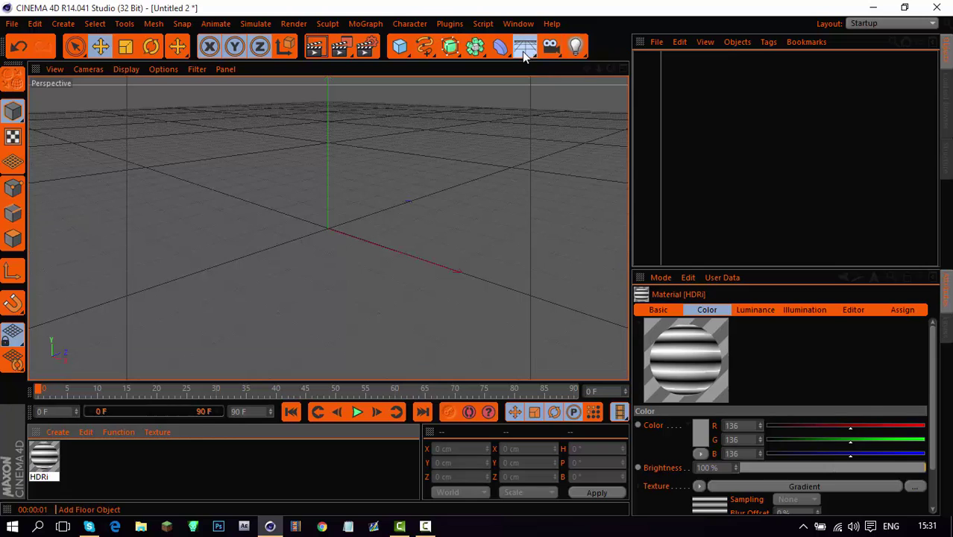
Add a Sky object to the scene and apply the HDRi material to it
left_click_drag(524, 50, 584, 91)
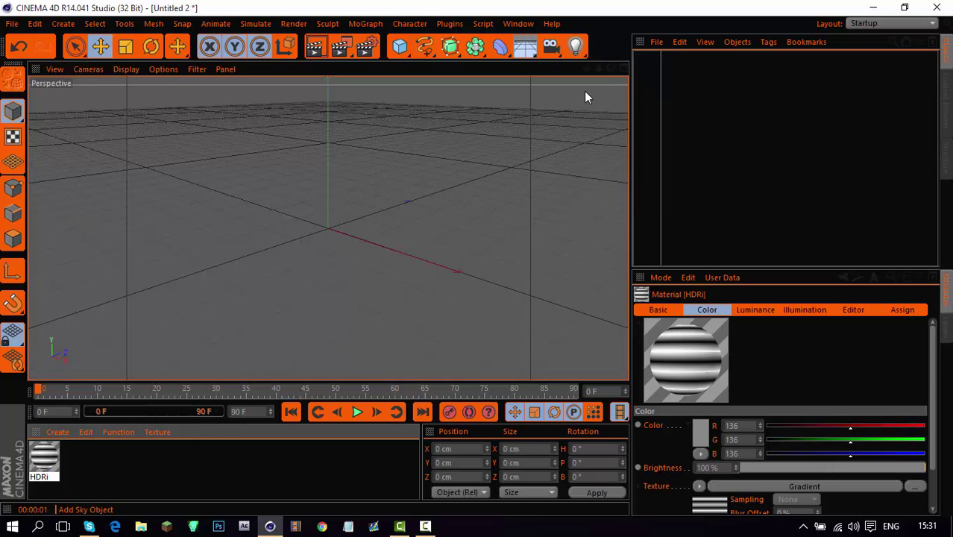
left_click_drag(47, 459, 446, 185)
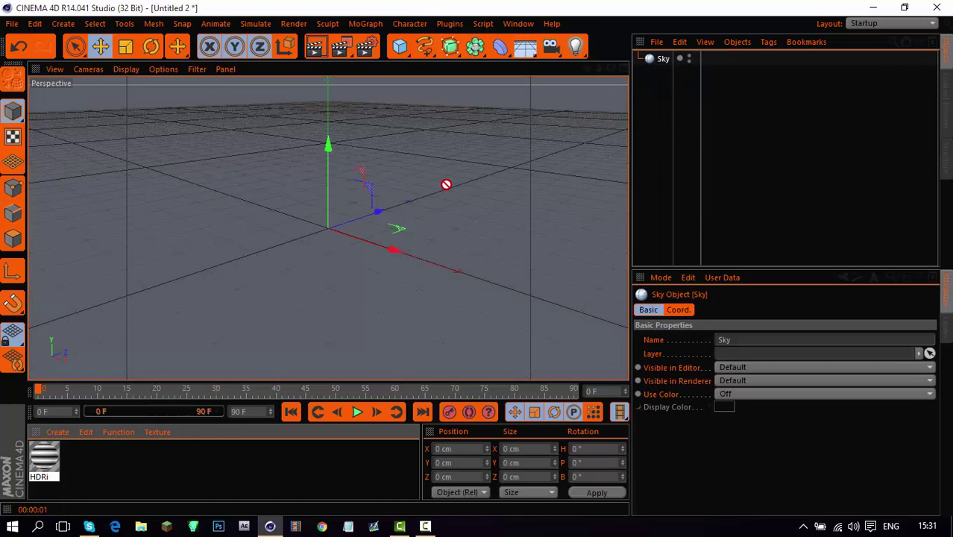
left_click_drag(661, 58, 661, 59)
Set the Sky's texture projection to Cubic and enable Seamless
left_click(738, 366)
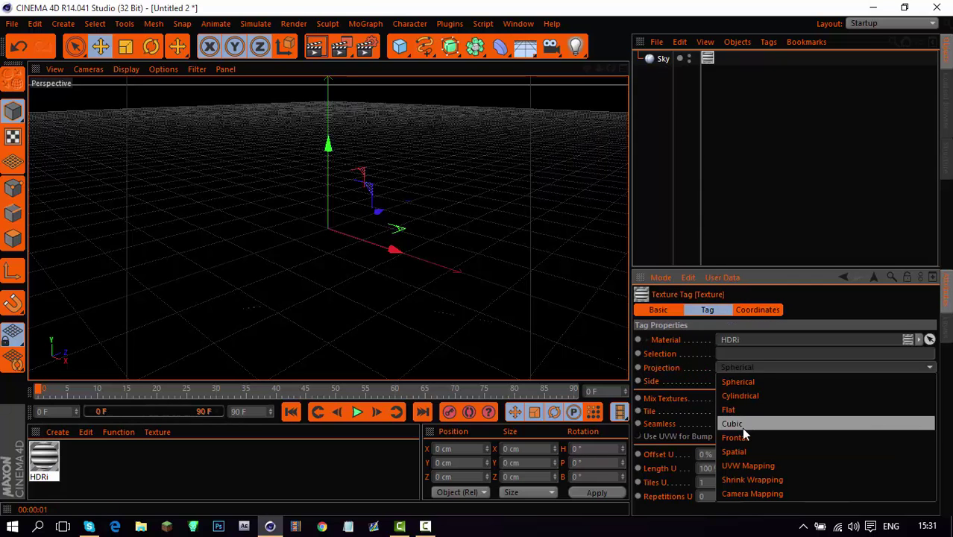
left_click(741, 424)
left_click(721, 424)
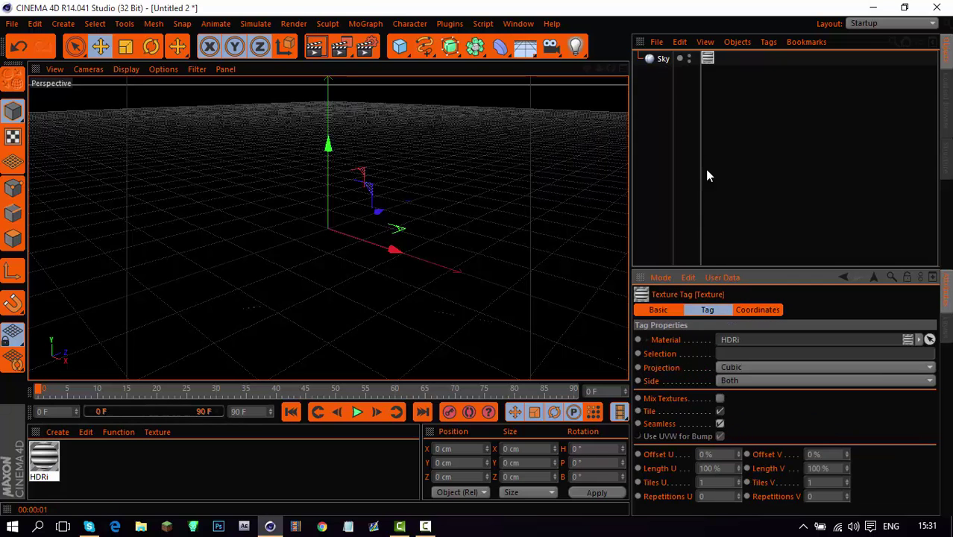
Add a Compositing tag to the Sky object and disable Seen by Camera
right_click(660, 60)
mouse_move(697, 31)
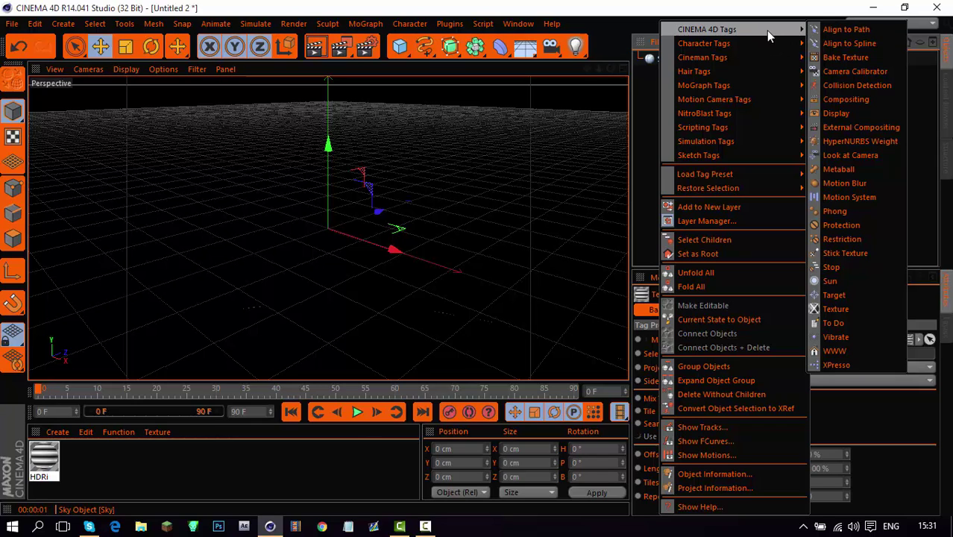
left_click(848, 102)
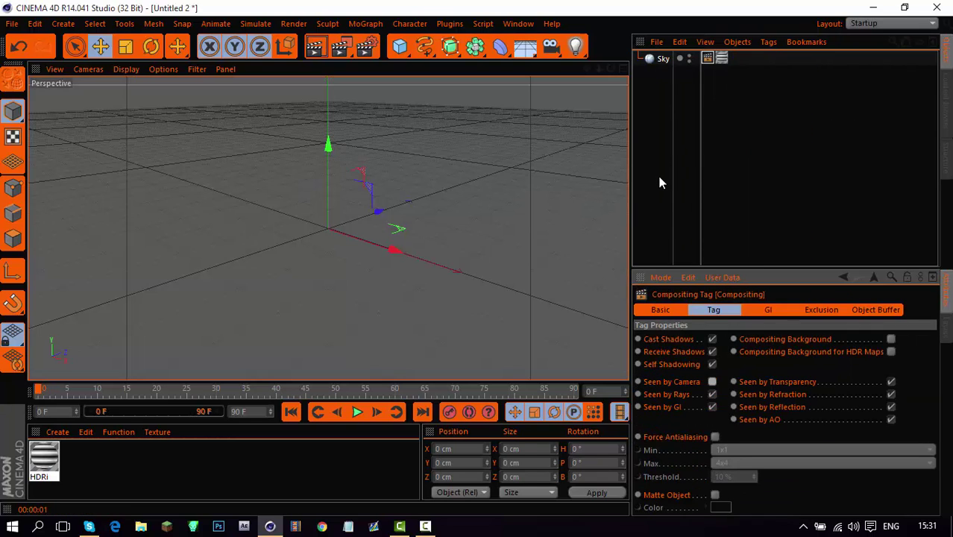
left_click(656, 172)
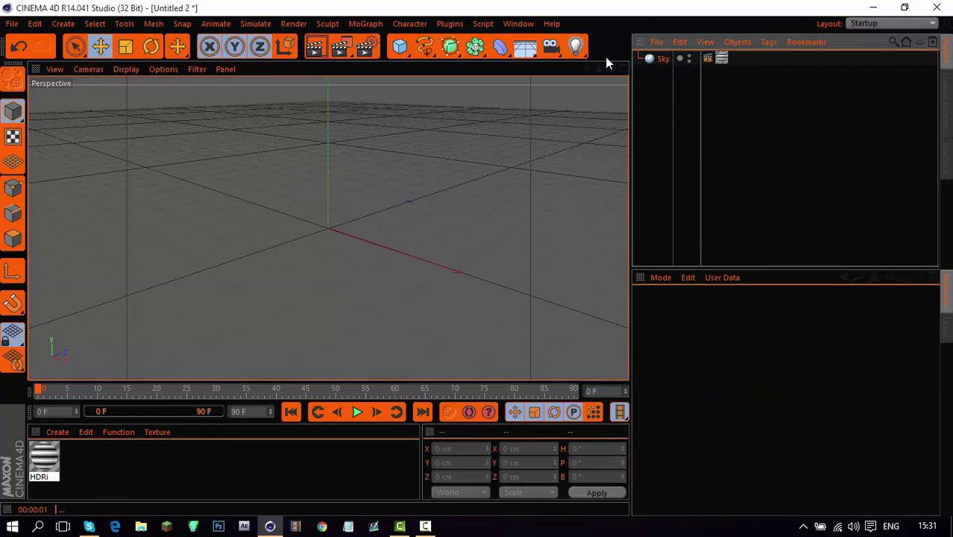
Group the Sky object under a null and rename the null Lights
left_click(661, 59)
key("alt+g")
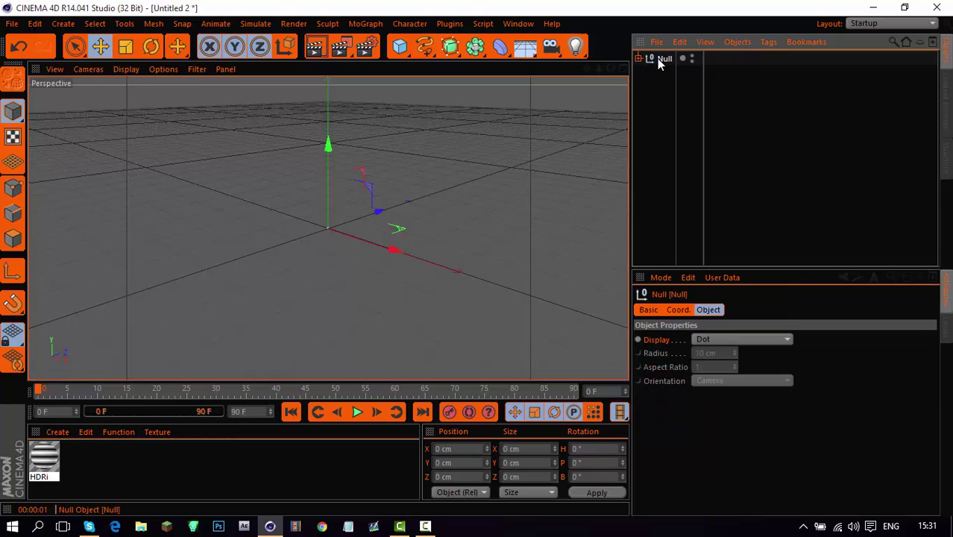
double_click(665, 58)
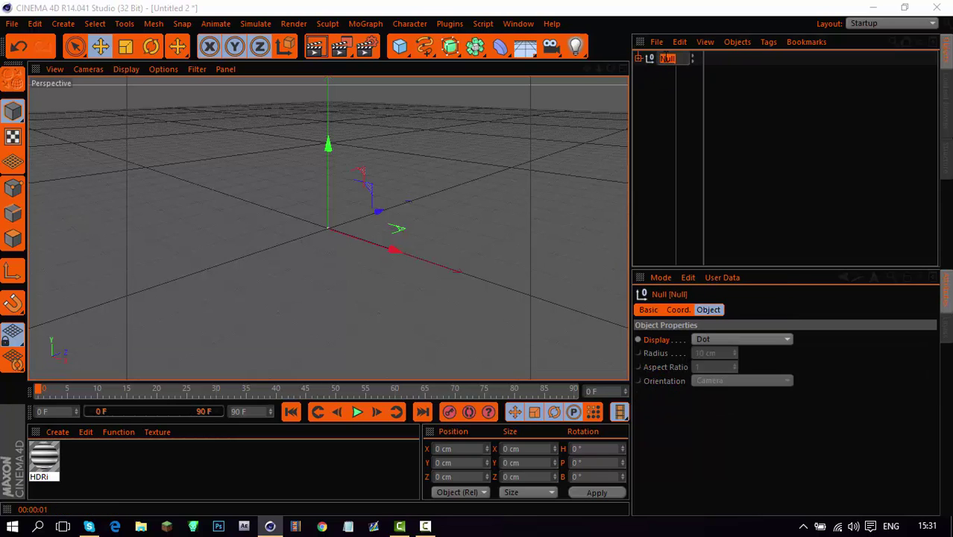
type("Lights")
key("Return")
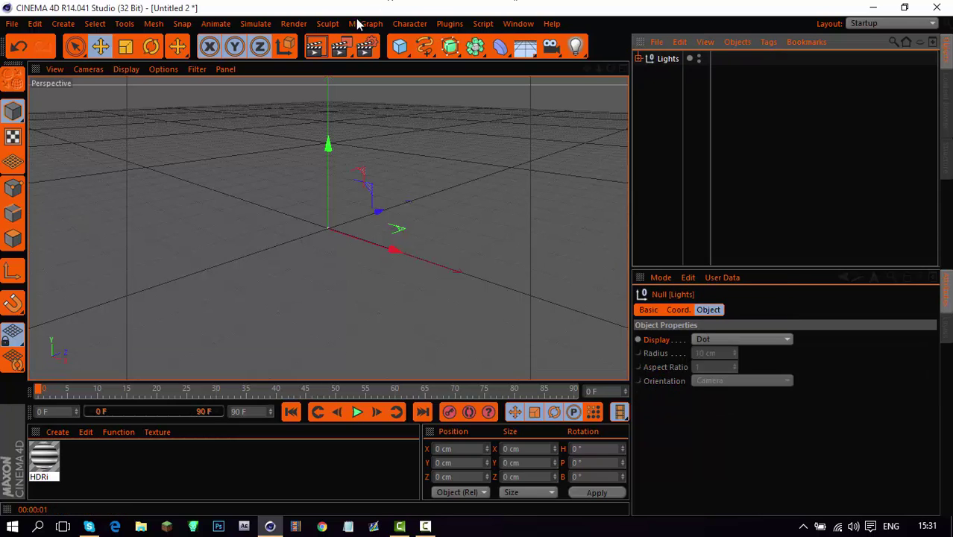
Set the project length to 300 frames and extend the preview range to 300 F
double_click(253, 411)
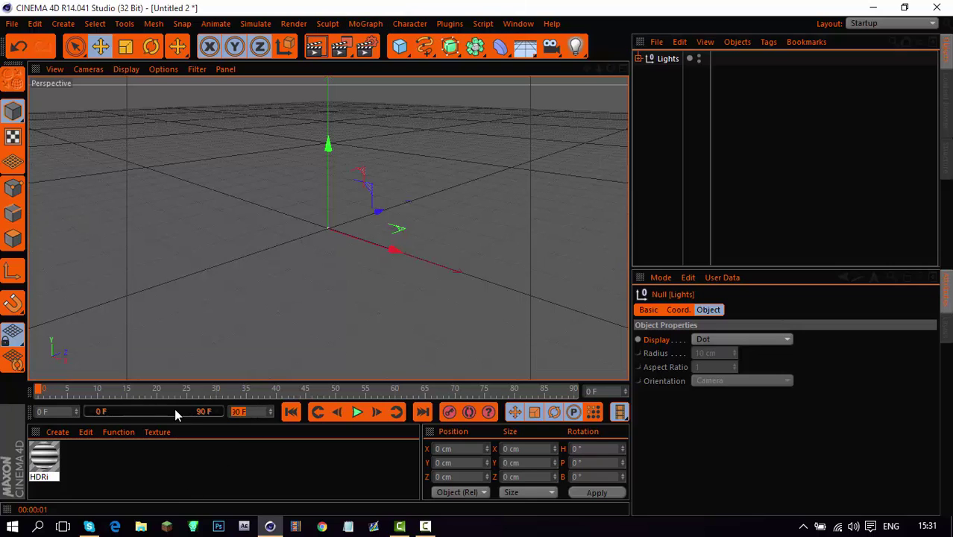
type("300")
key("Return")
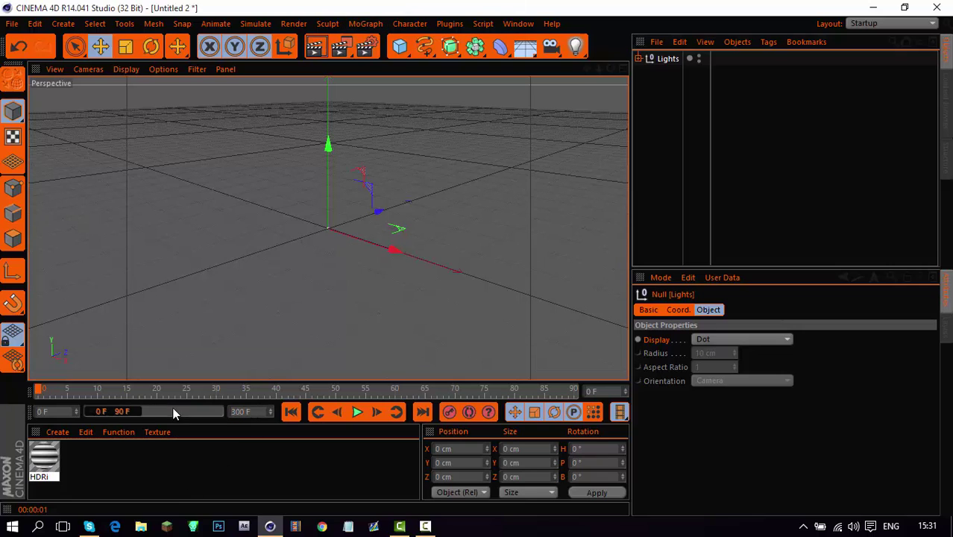
left_click_drag(136, 411, 221, 410)
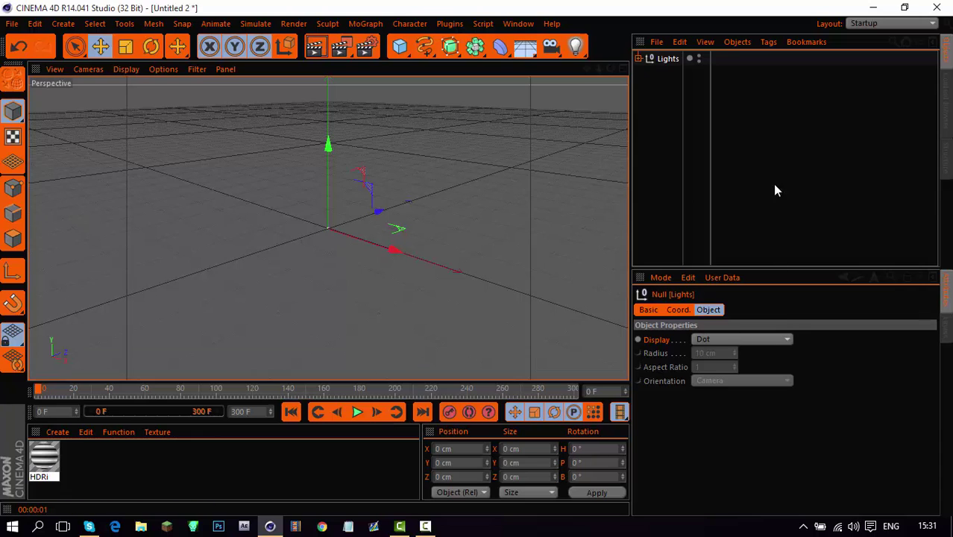
Load the Lego 1 material from the Lego folder of the Baloek Material pack in the Content Browser
left_click(948, 132)
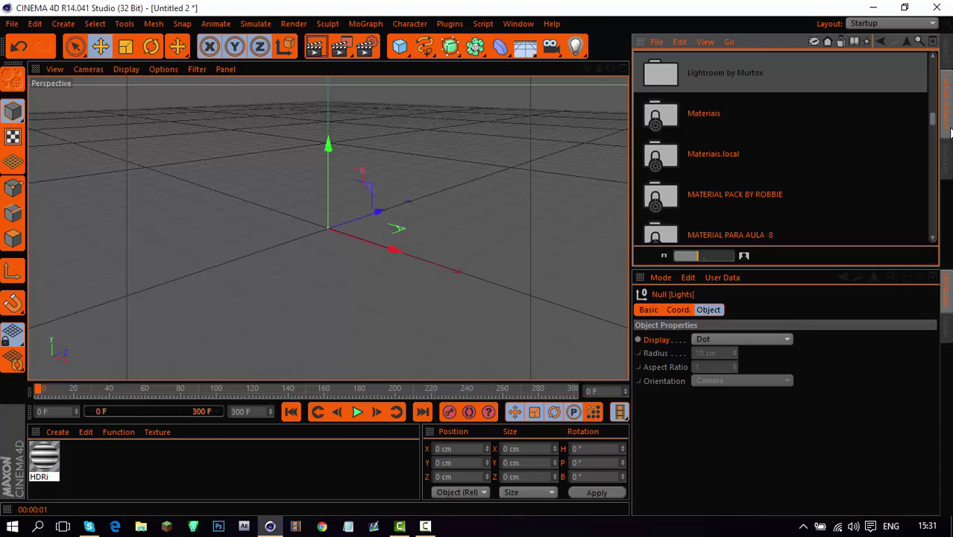
scroll(790, 100, "up", 10)
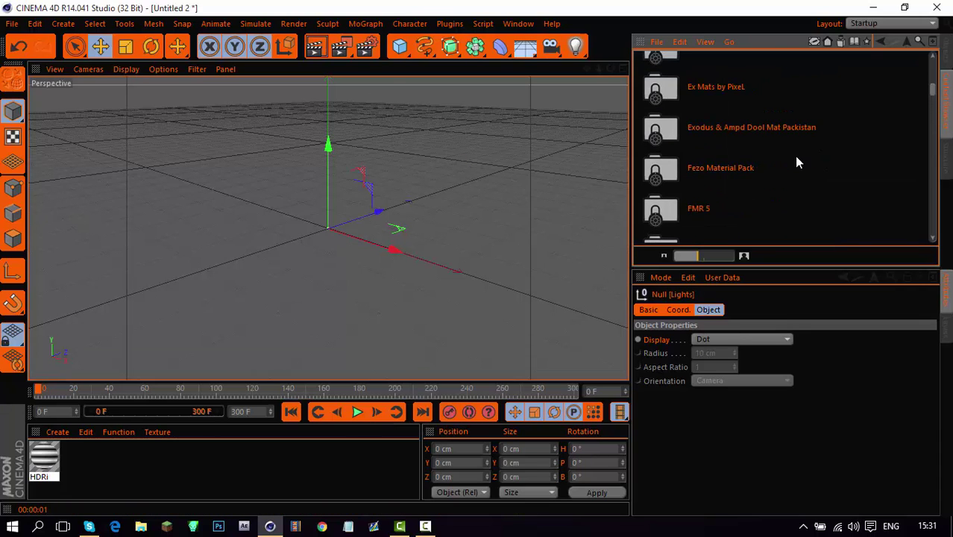
scroll(780, 156, "up", 2)
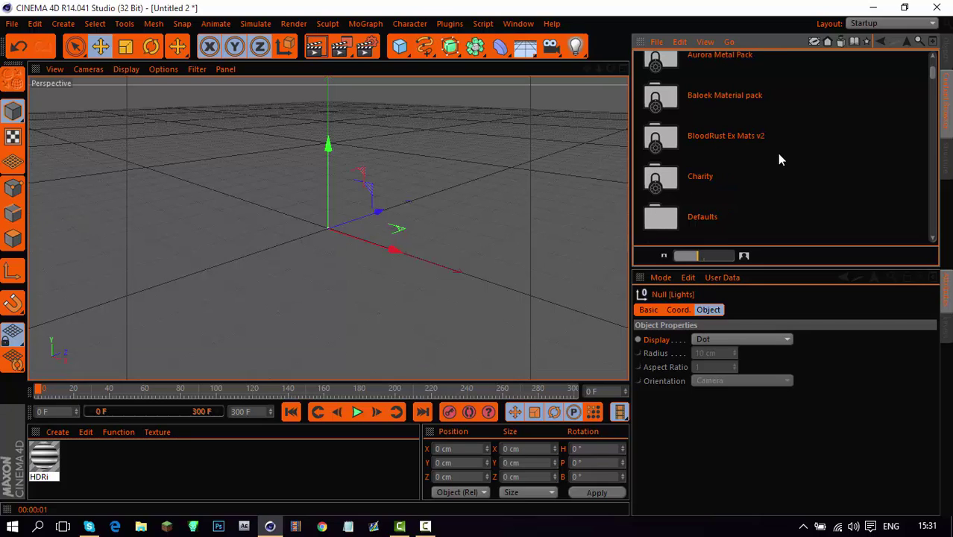
scroll(776, 157, "up", 2)
scroll(737, 186, "up", 1)
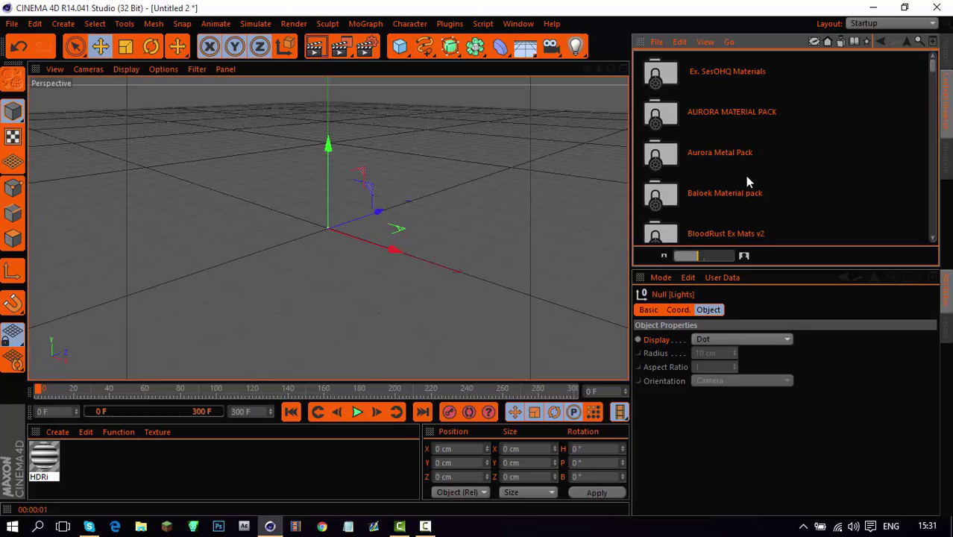
scroll(741, 194, "down", 5)
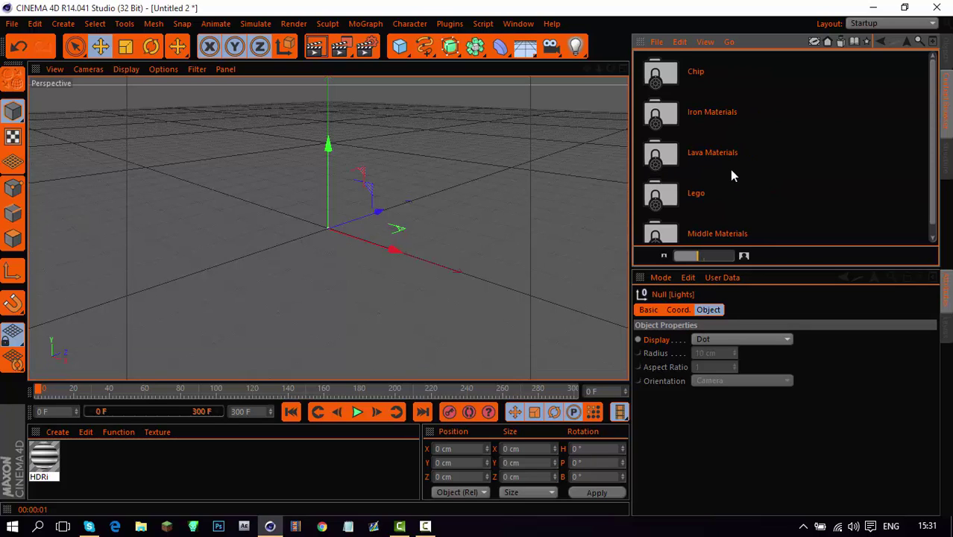
double_click(706, 194)
double_click(711, 69)
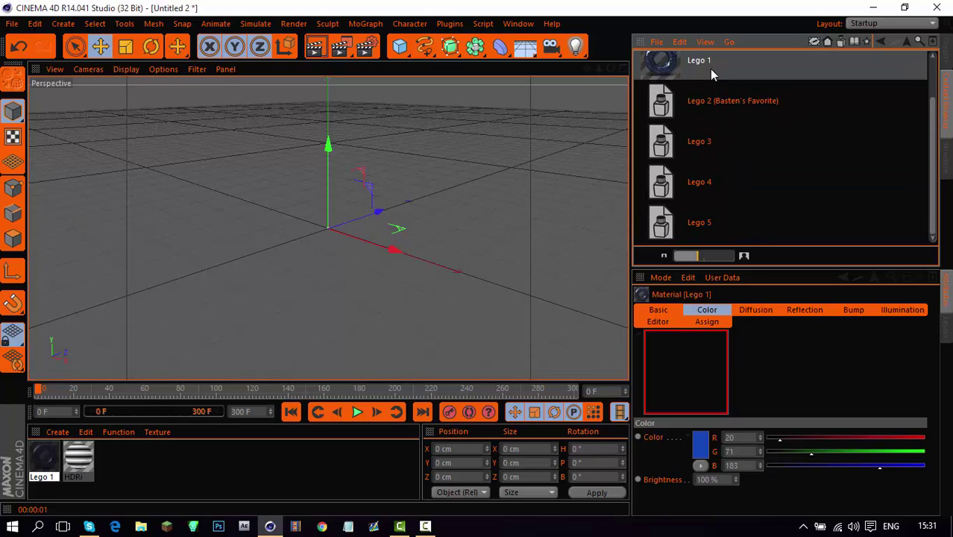
left_click(947, 73)
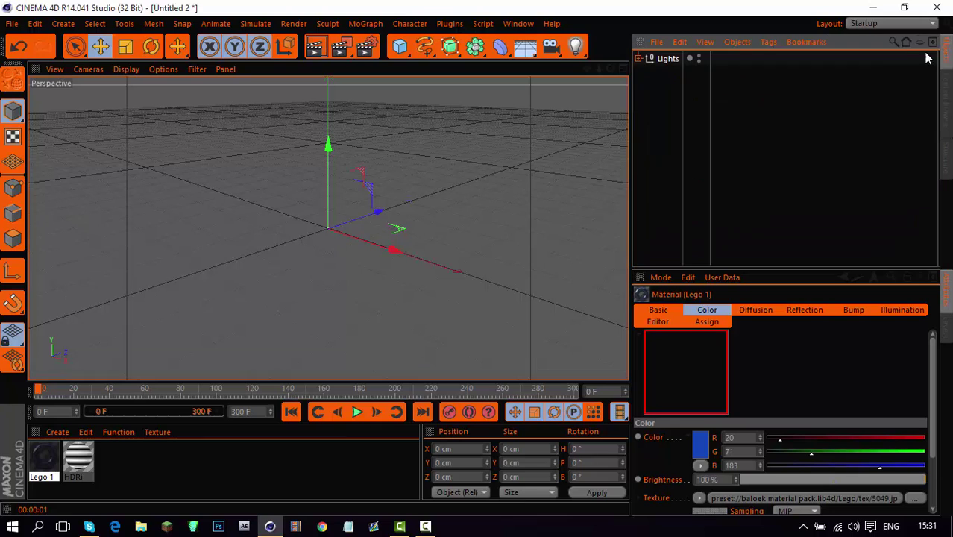
Change the Lego 1 material's color to purple with RGB 118, 0, 255
double_click(43, 455)
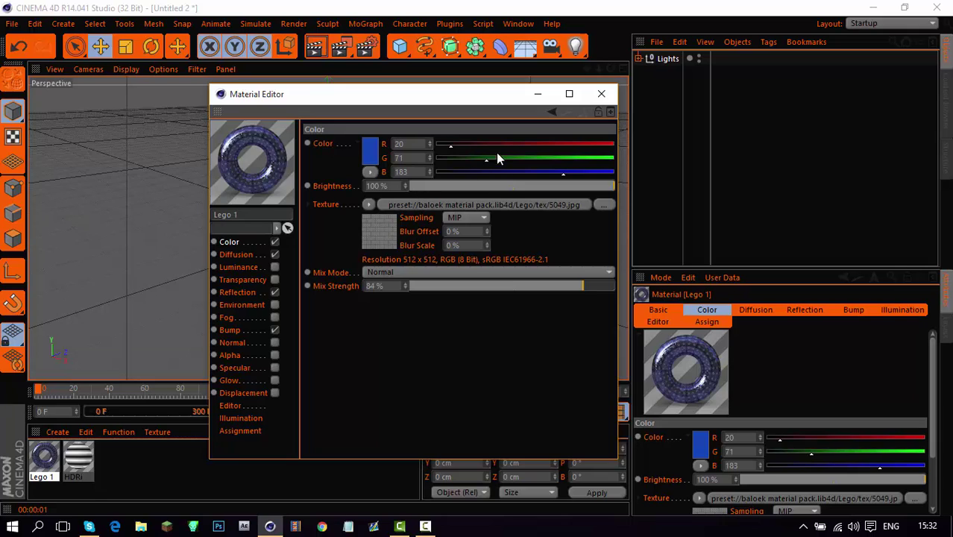
left_click(528, 143)
left_click_drag(470, 161, 436, 158)
mouse_move(522, 143)
left_mouse_down()
mouse_move(497, 144)
mouse_move(514, 146)
left_mouse_up()
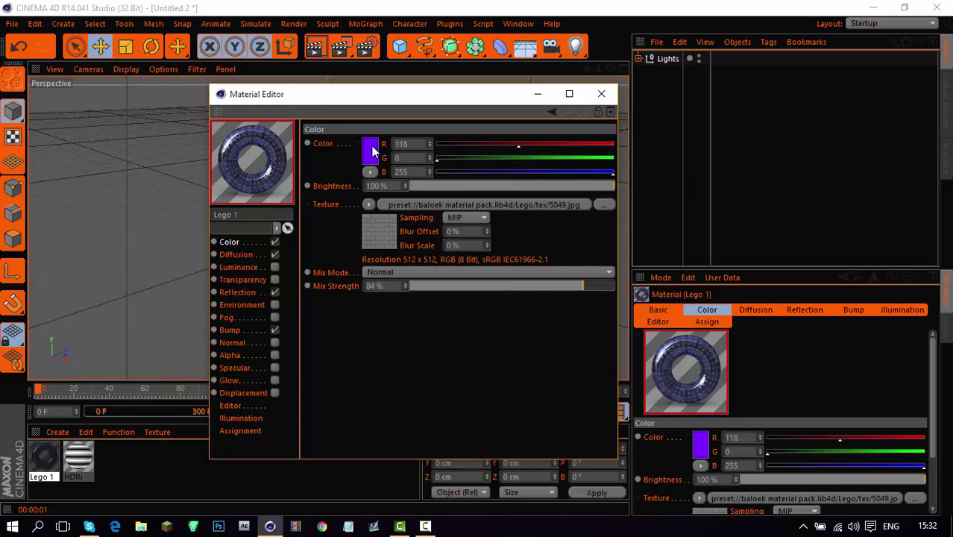
Copy the purple color to the Lego 1 material's Reflection channel and close the Material Editor
left_click_drag(372, 153, 306, 239)
left_click_drag(246, 296, 367, 156)
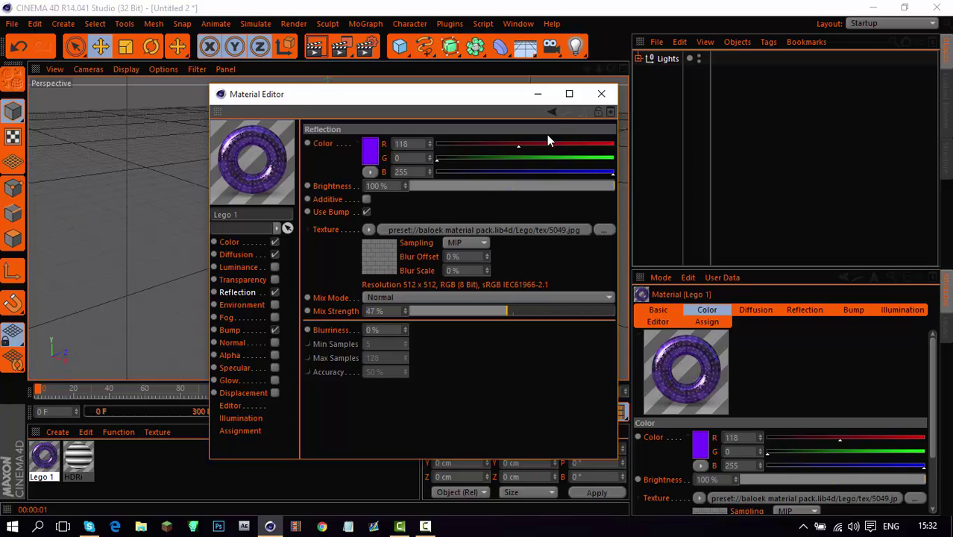
left_click(601, 94)
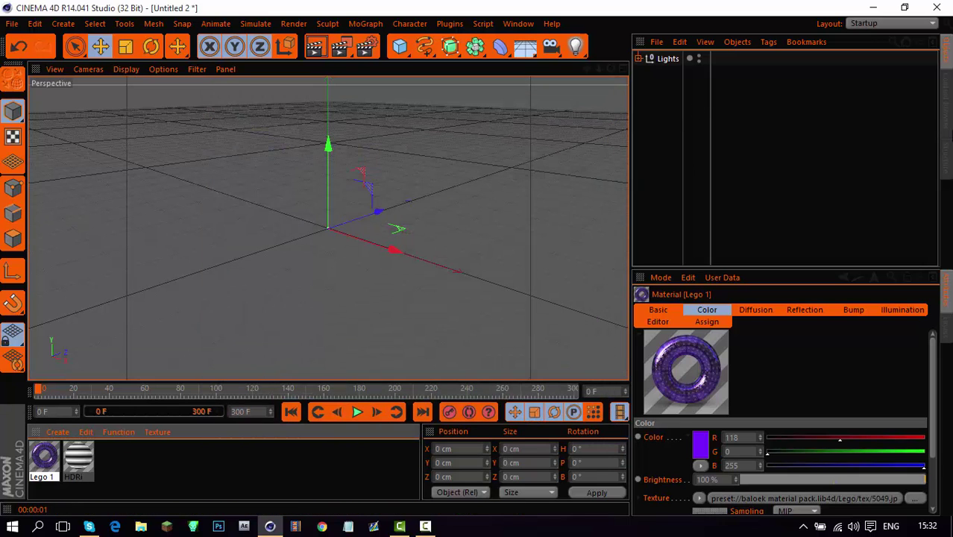
Look through the preset packs in the Content Browser and check the contents of MiguelArtz Materialpack V.4
left_click(949, 117)
left_click(906, 41)
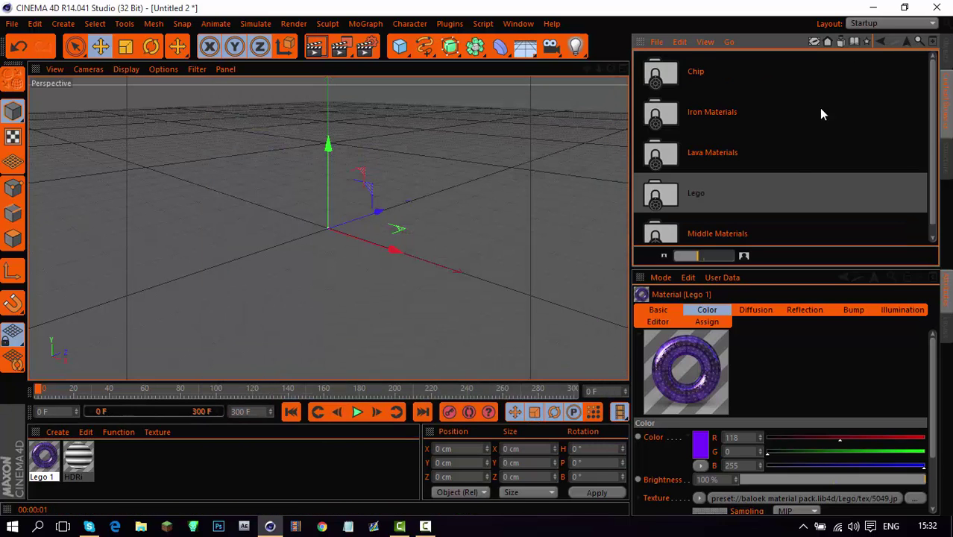
left_click(905, 41)
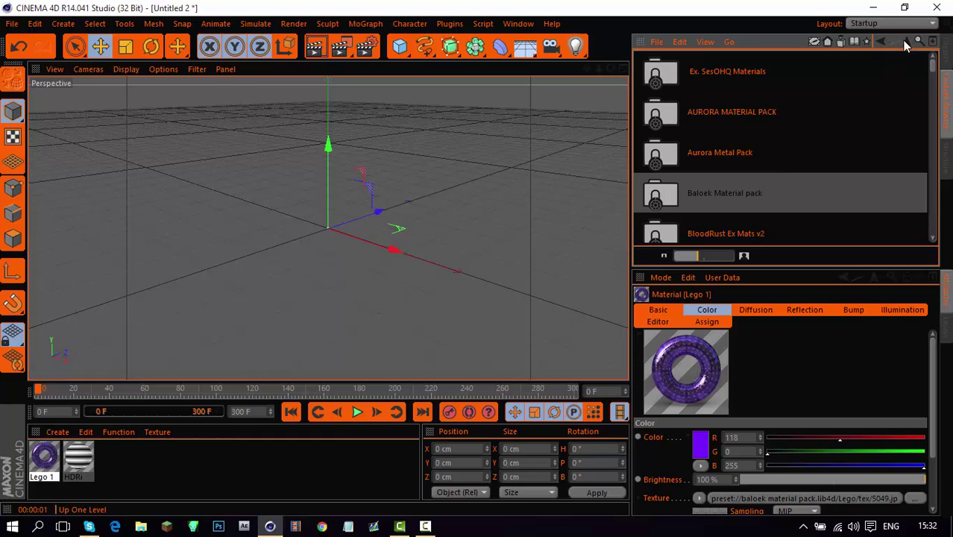
scroll(749, 198, "down", 2)
scroll(749, 199, "down", 6)
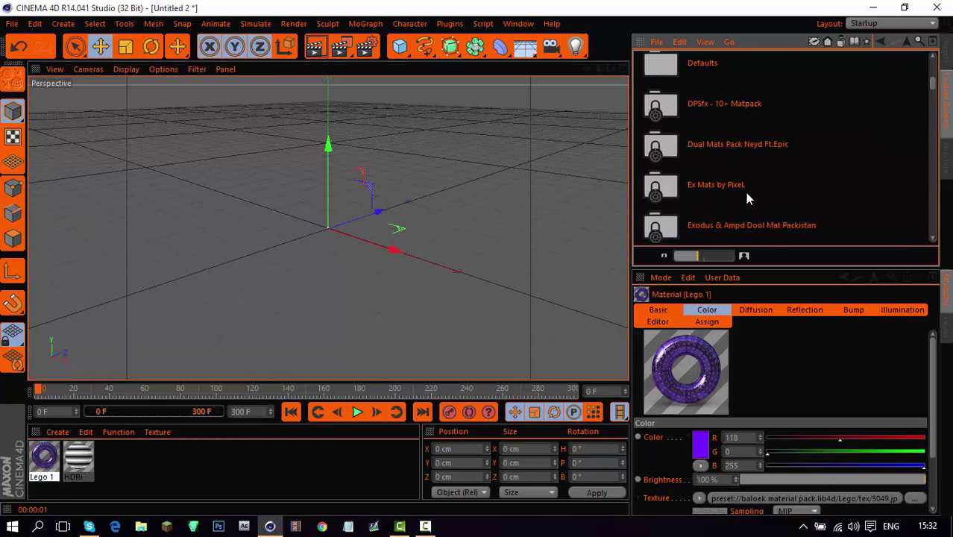
scroll(776, 187, "down", 10)
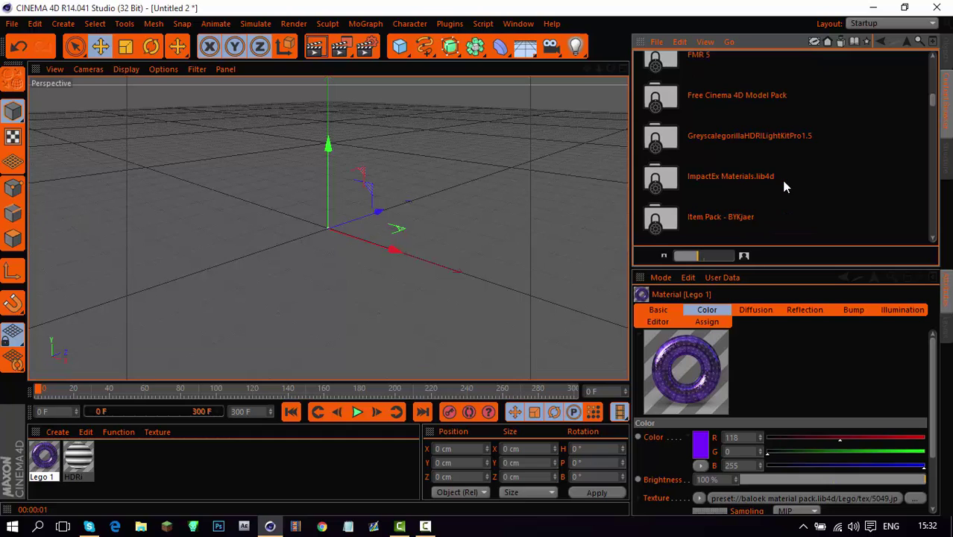
scroll(775, 195, "down", 5)
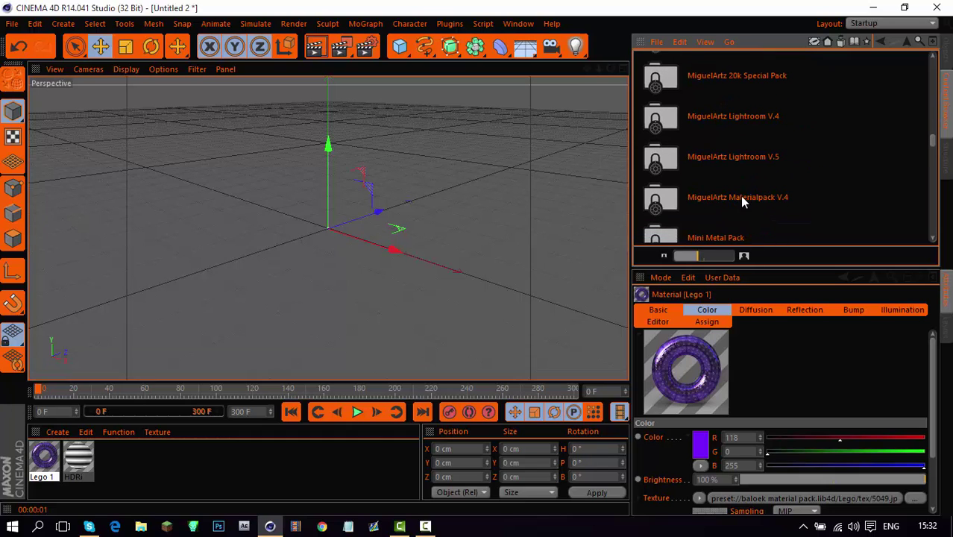
double_click(742, 199)
left_click(906, 43)
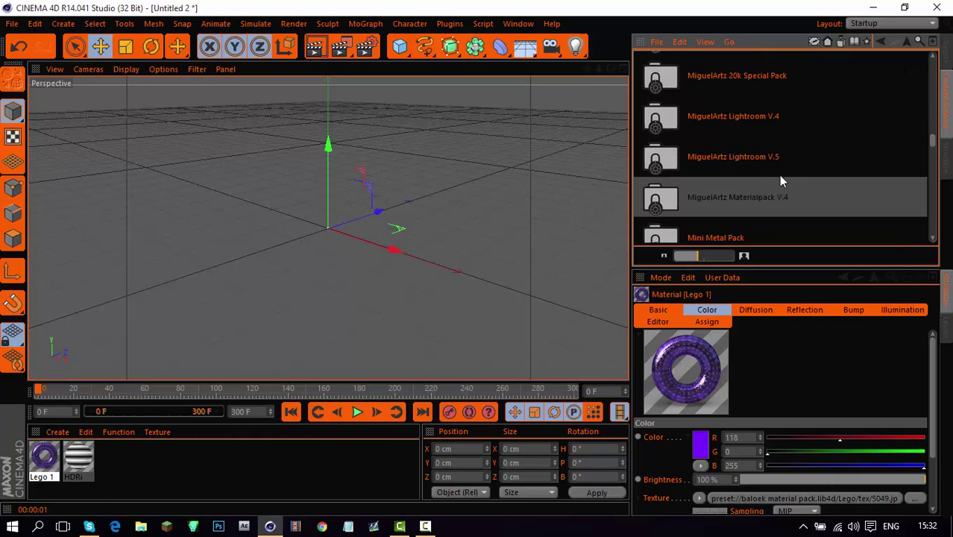
Load the Iron, Iron 3 and Iron 4 materials from the MiguelArtz Lightroom V.4 pack and return to the object list
double_click(750, 117)
double_click(708, 71)
scroll(735, 186, "down", 15)
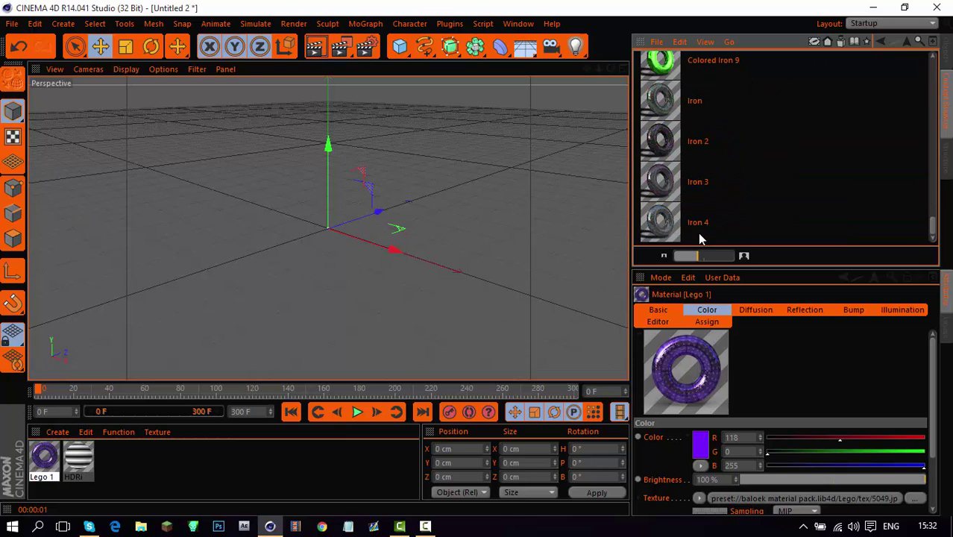
left_click(694, 236)
left_click(697, 196, "ctrl")
left_click(698, 104, "ctrl")
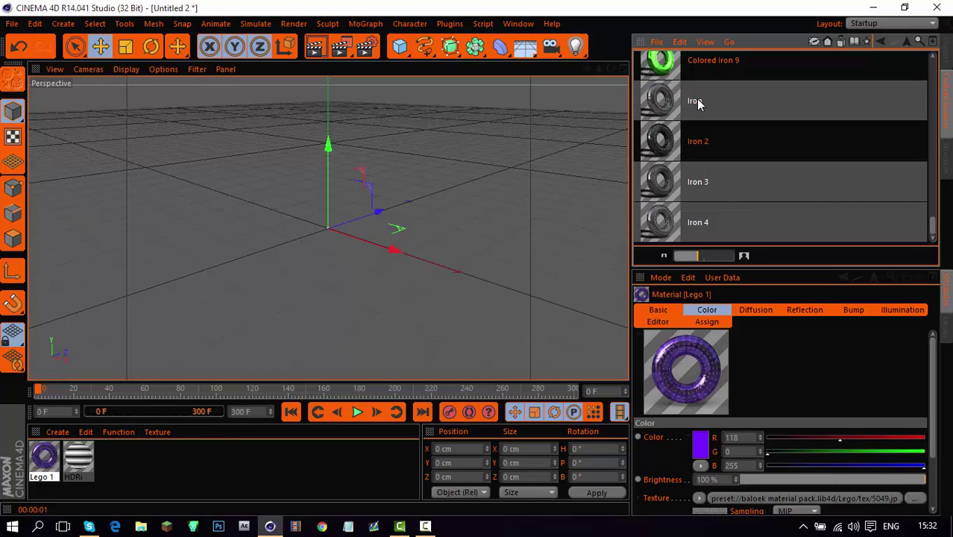
double_click(696, 100)
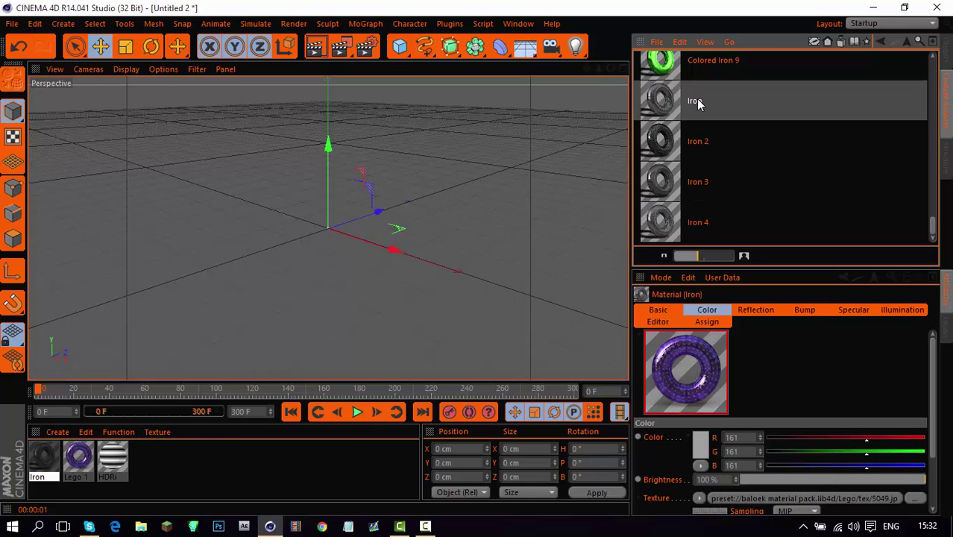
double_click(696, 194)
left_click(700, 222)
double_click(699, 222)
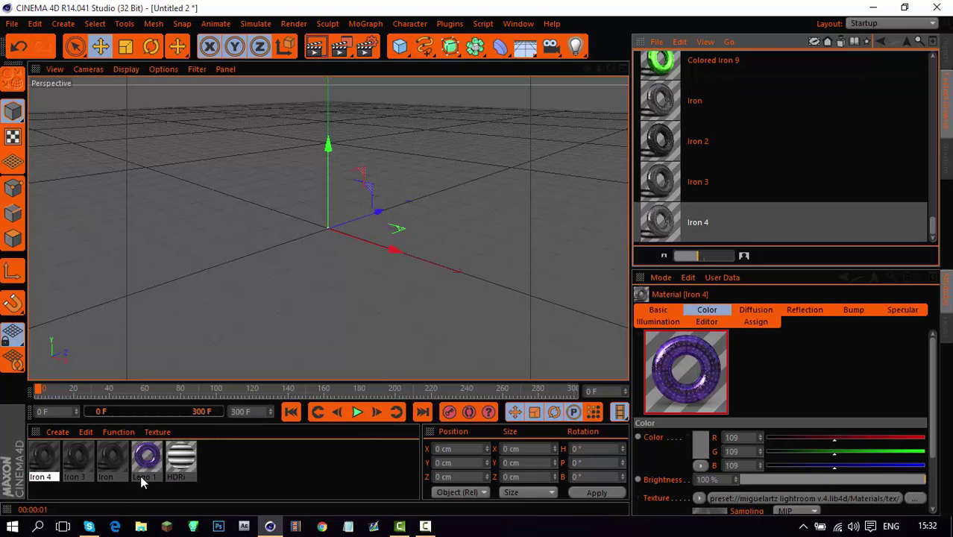
left_click(107, 457)
left_click(945, 58)
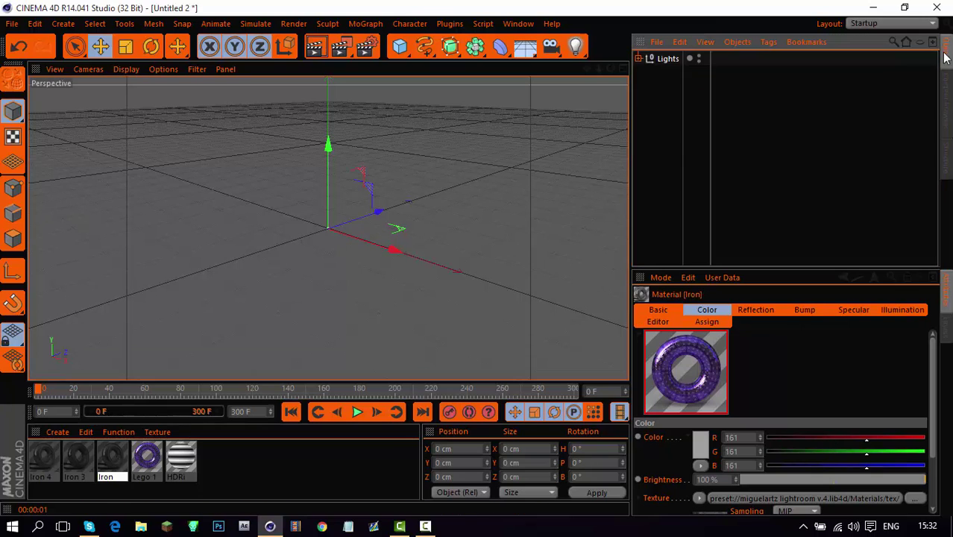
Add a MoText object to the scene and set its alignment to Middle
left_click(365, 23)
left_click(366, 23)
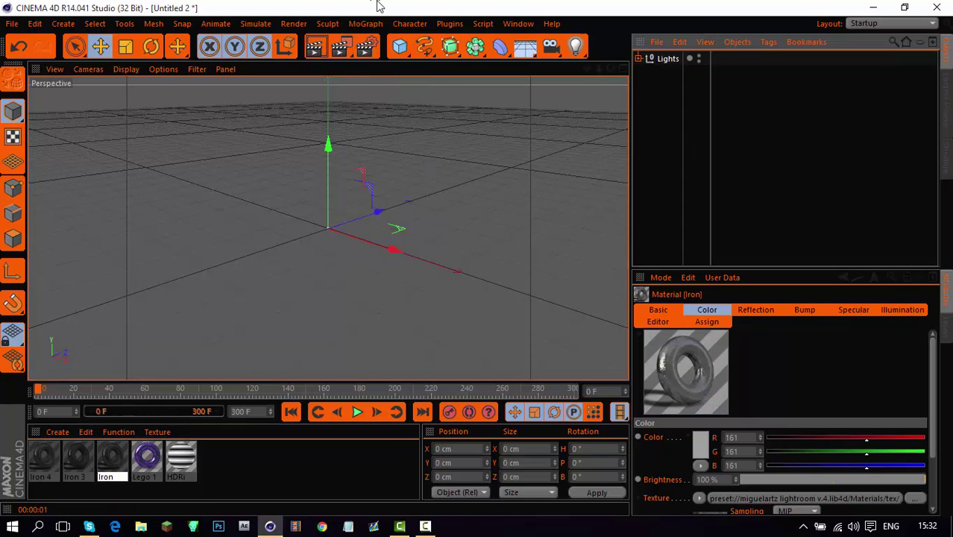
left_click(365, 23)
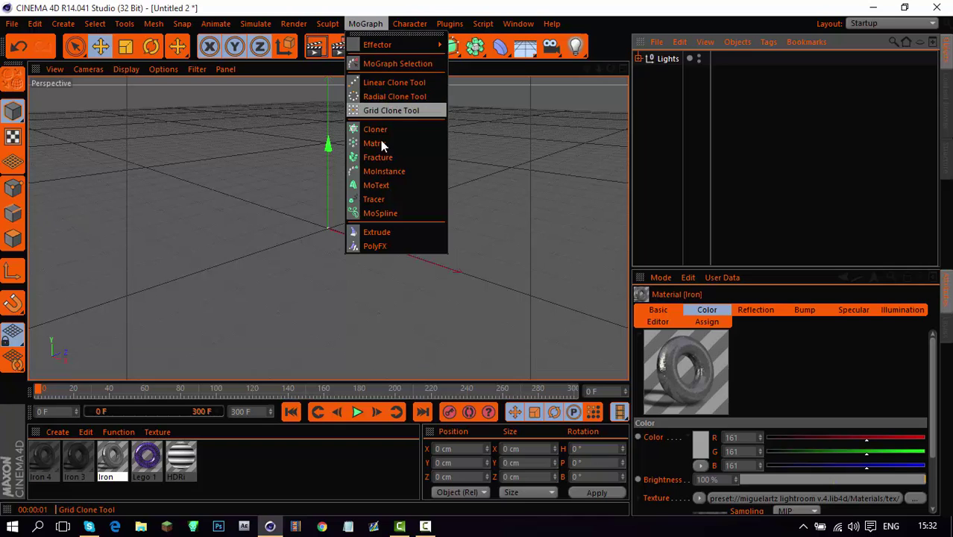
left_click(386, 185)
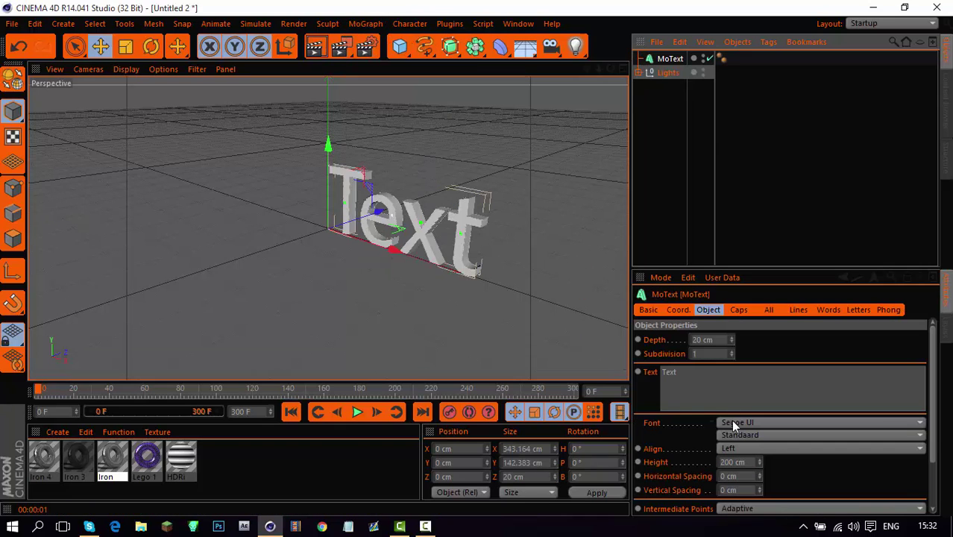
left_click(734, 447)
left_click(734, 476)
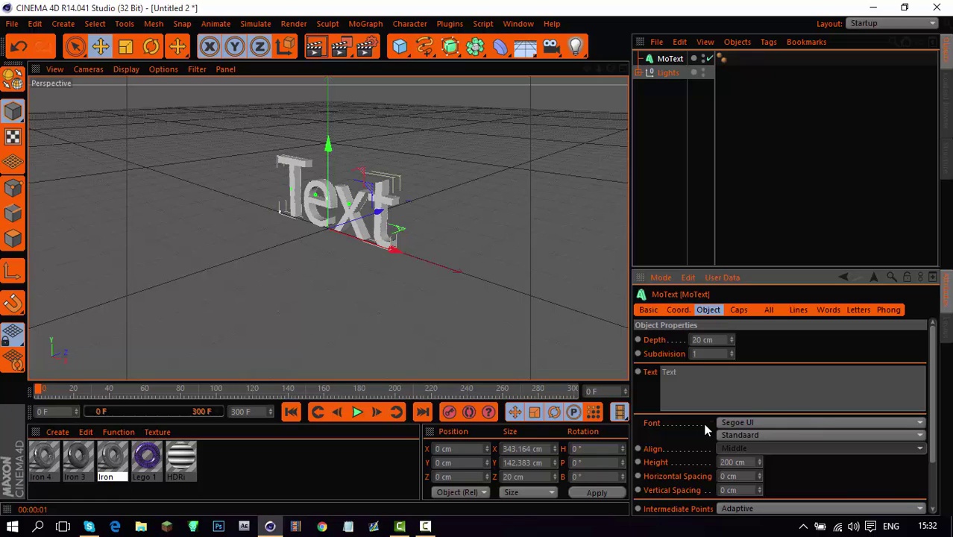
Change the MoText wording to "Template" and set its depth to 60 cm
left_click(703, 375)
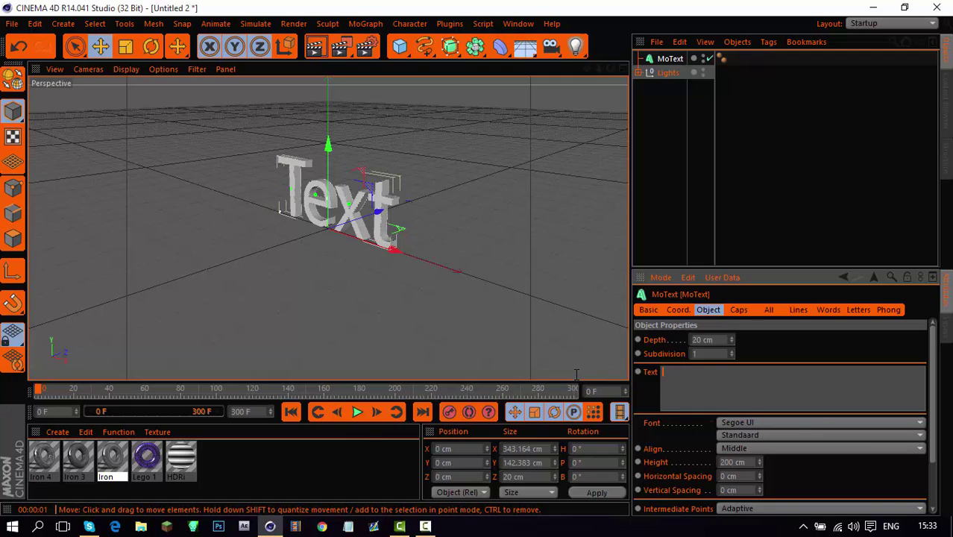
type("Template")
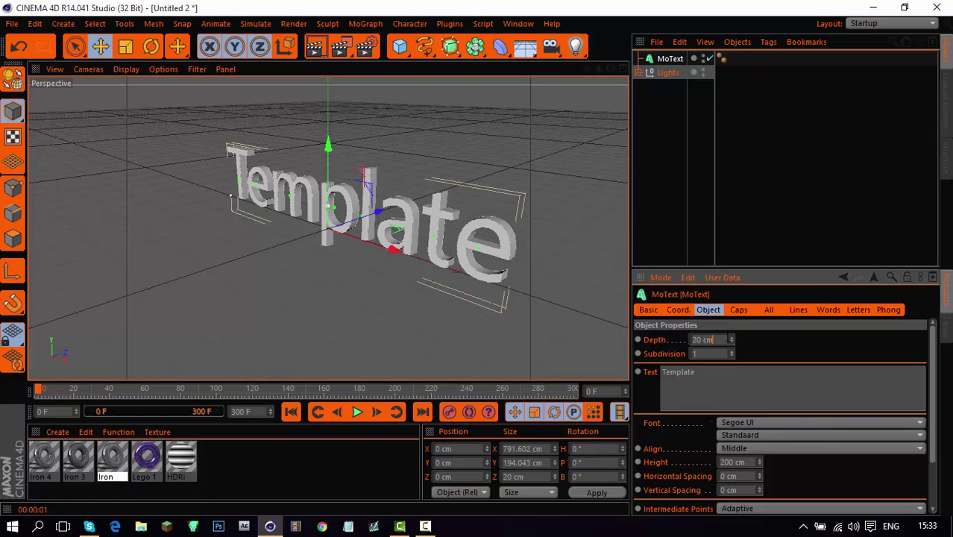
left_click(704, 339)
type("60")
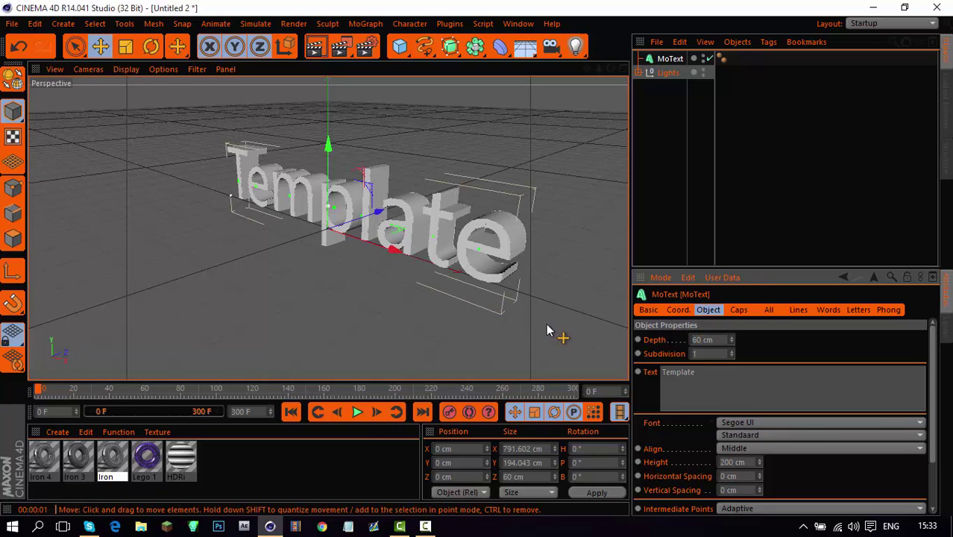
Move the MoText object along the Z axis to -30 cm, working in the Top view
key("F2")
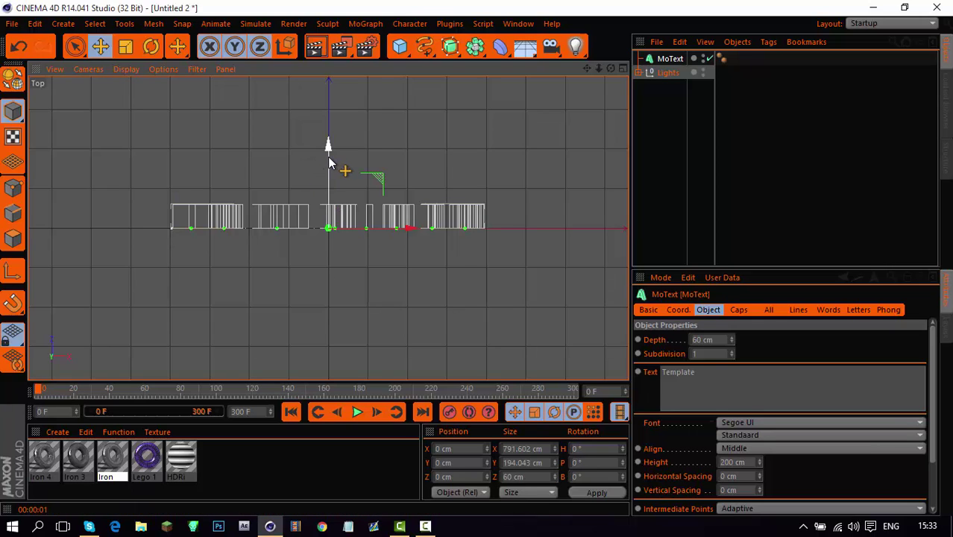
left_click_drag(328, 161, 331, 174)
key("F1")
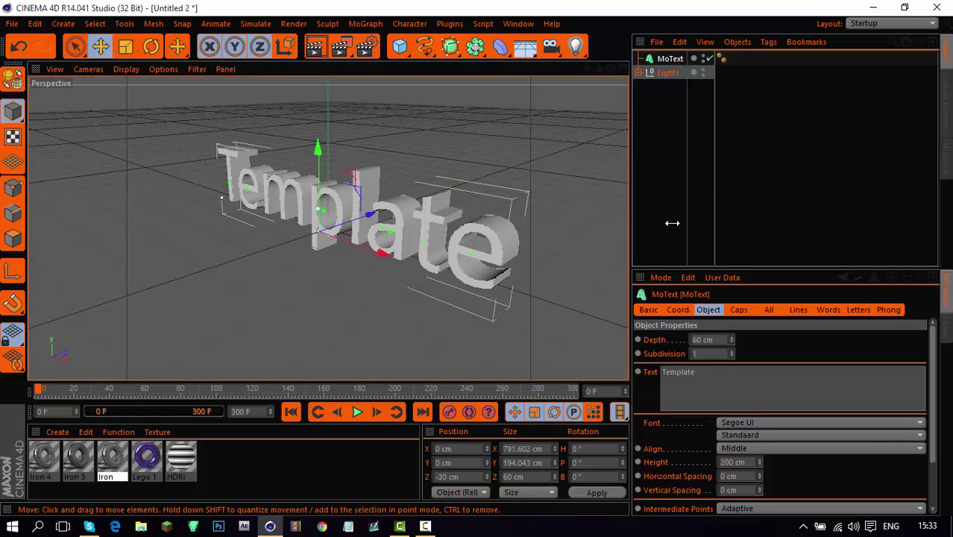
left_click(668, 156)
Lower the MoText object to -50 cm on the Y axis in the Front view and return to the Perspective view
key("F4")
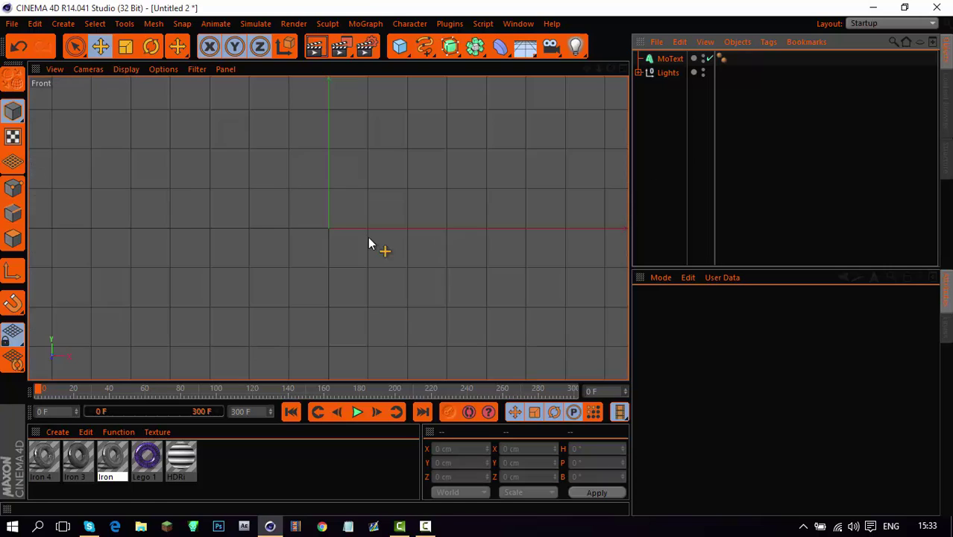
left_click(666, 58)
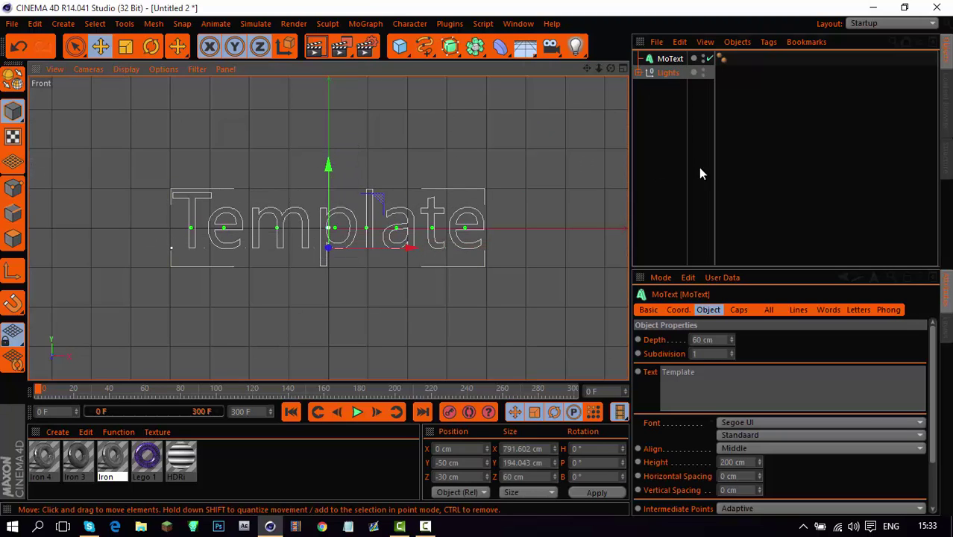
left_click(673, 155)
key("F1")
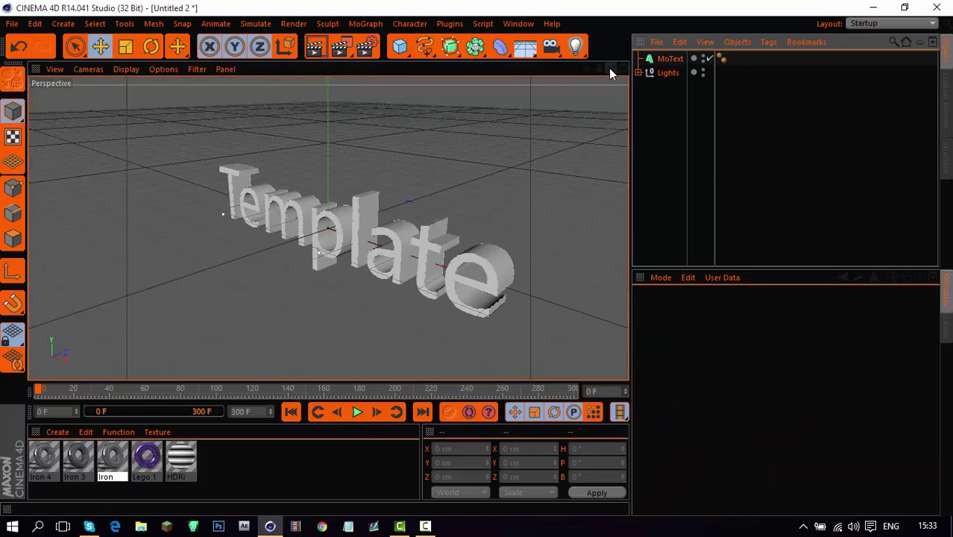
mouse_move(609, 68)
left_mouse_down()
mouse_move(608, 58)
mouse_move(552, 71)
mouse_move(597, 64)
left_mouse_up()
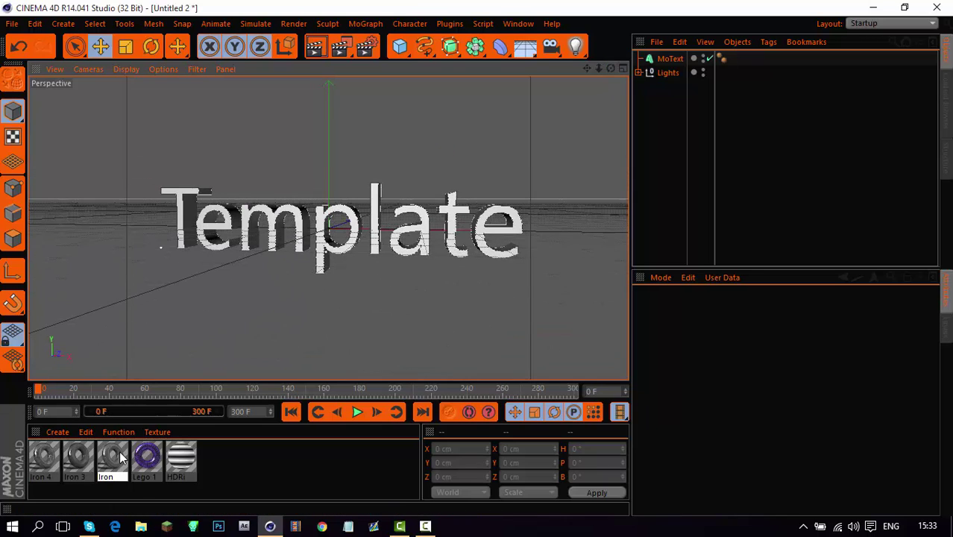
Enable Diffusion on the Iron material, load the MiguelArtz Lightroom texture into that channel and set its brightness to 75%
double_click(114, 456)
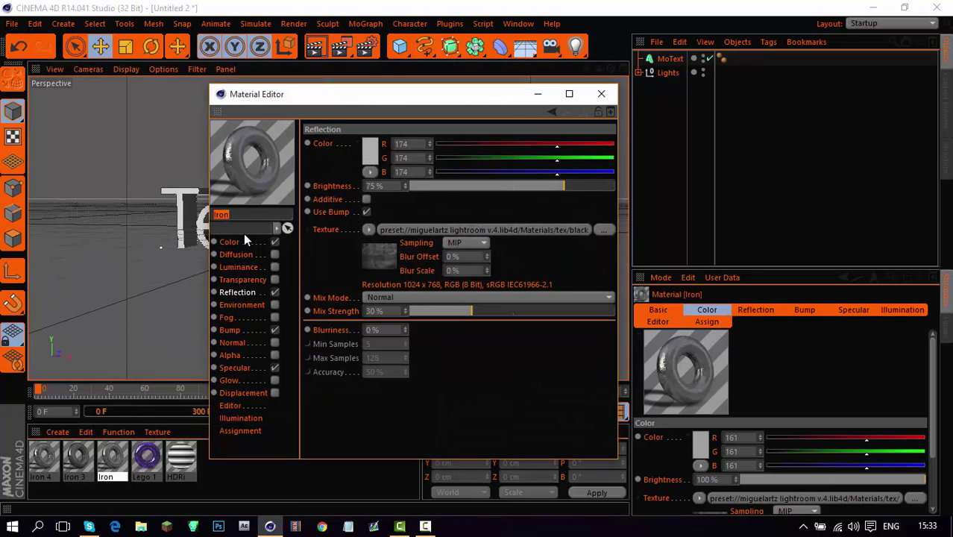
left_click(245, 240)
left_click(274, 255)
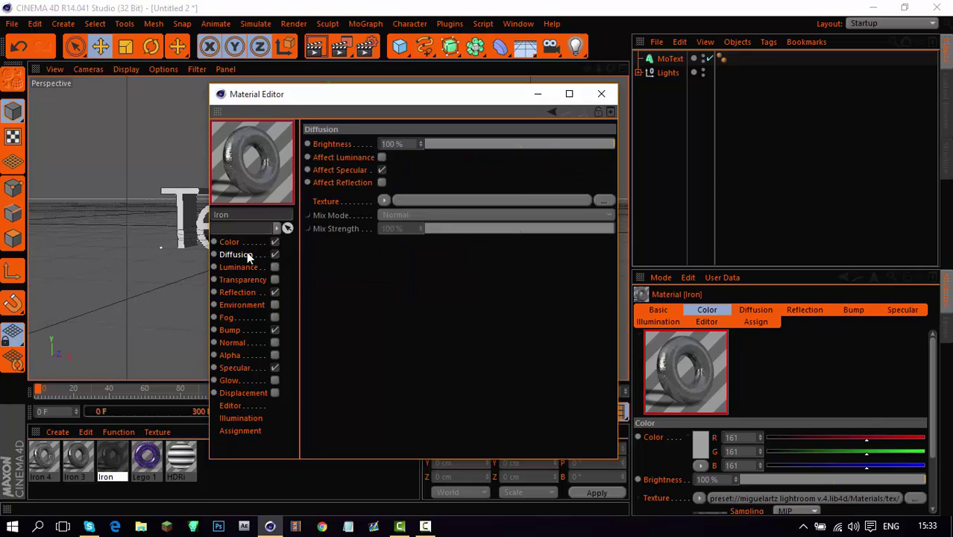
left_click(231, 242)
left_click(246, 255)
left_click(383, 200)
left_click(513, 176)
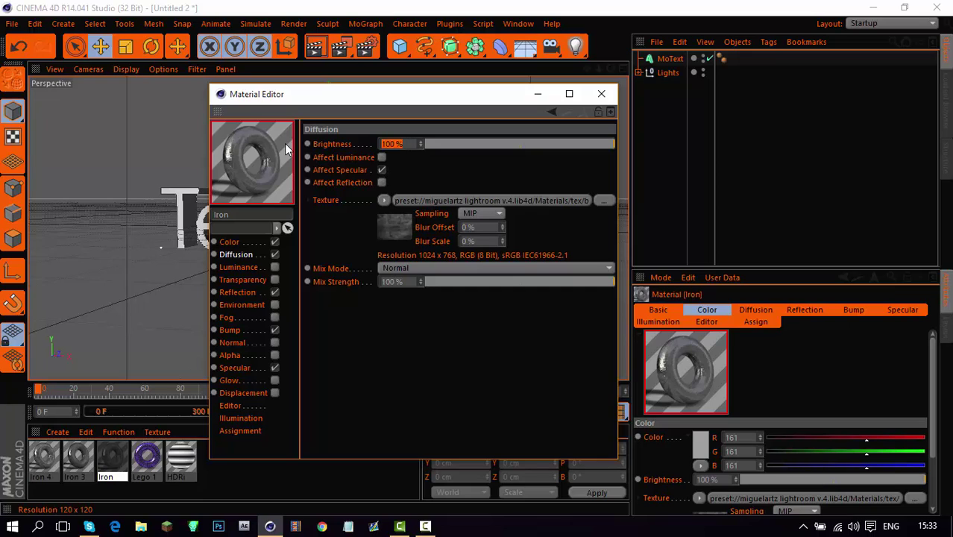
type("75")
key("Return")
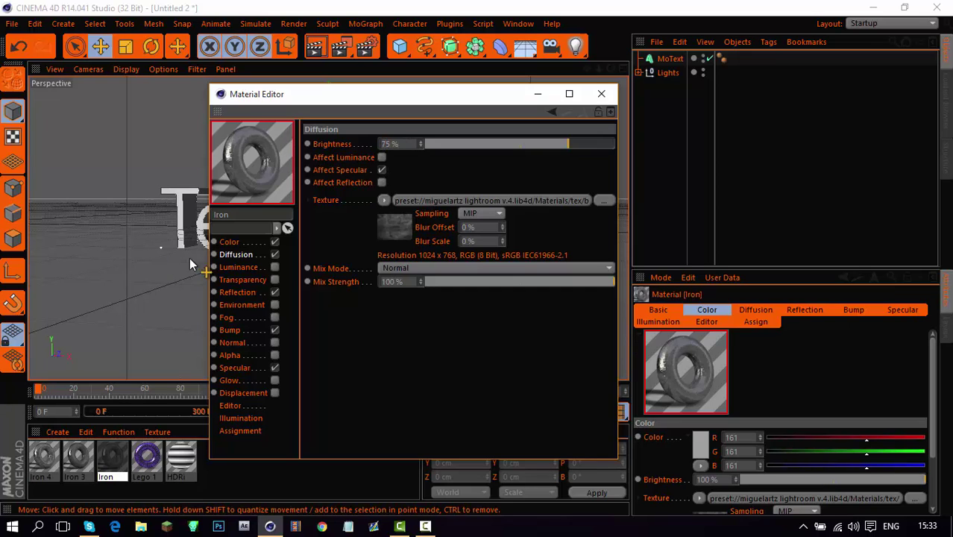
Adjust the Iron material's specular to 62% width, 42% height, -12% falloff and 3% inner width, and close the Material Editor
left_click(235, 364)
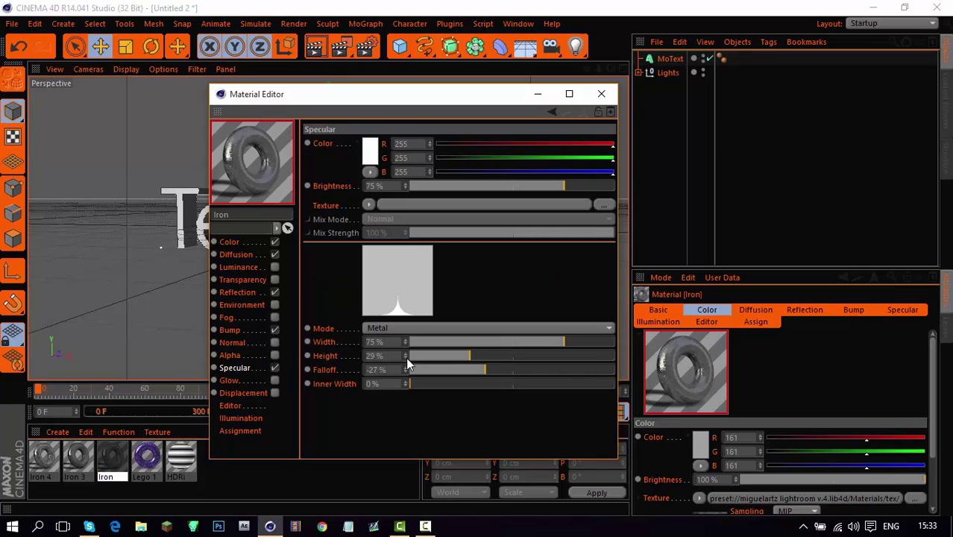
left_click(426, 383)
left_click_drag(470, 356, 492, 368)
left_click_drag(547, 342, 583, 342)
left_click_drag(477, 370, 502, 373)
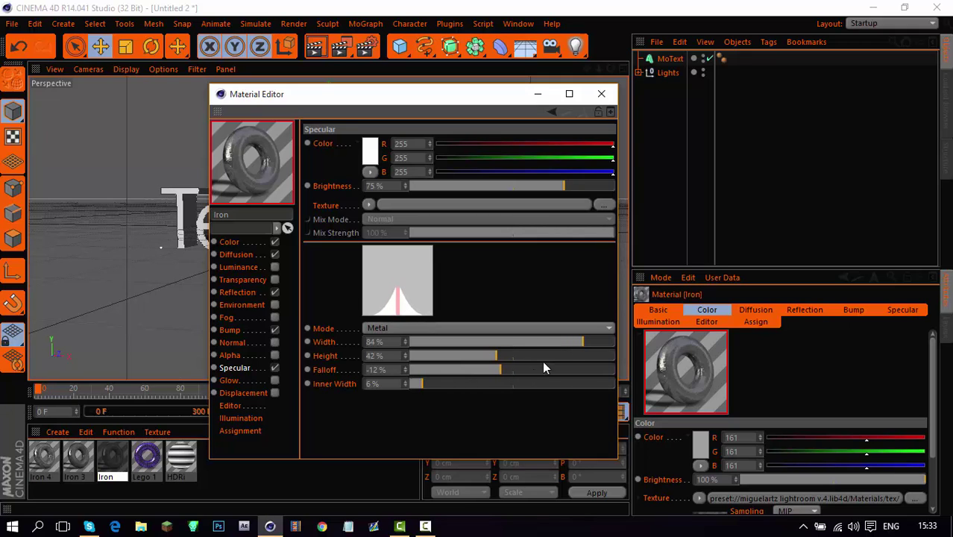
left_click_drag(422, 388, 416, 386)
left_click_drag(563, 345, 540, 347)
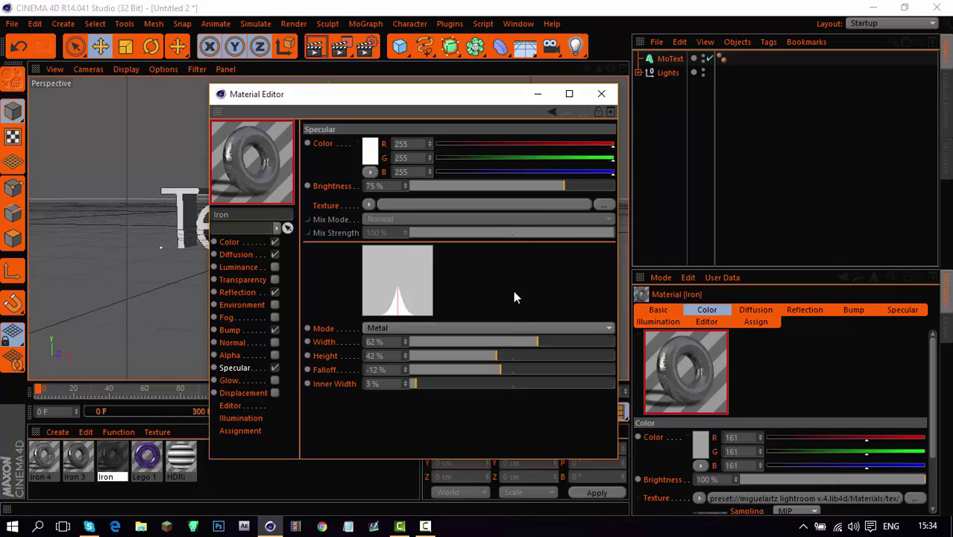
left_click(601, 95)
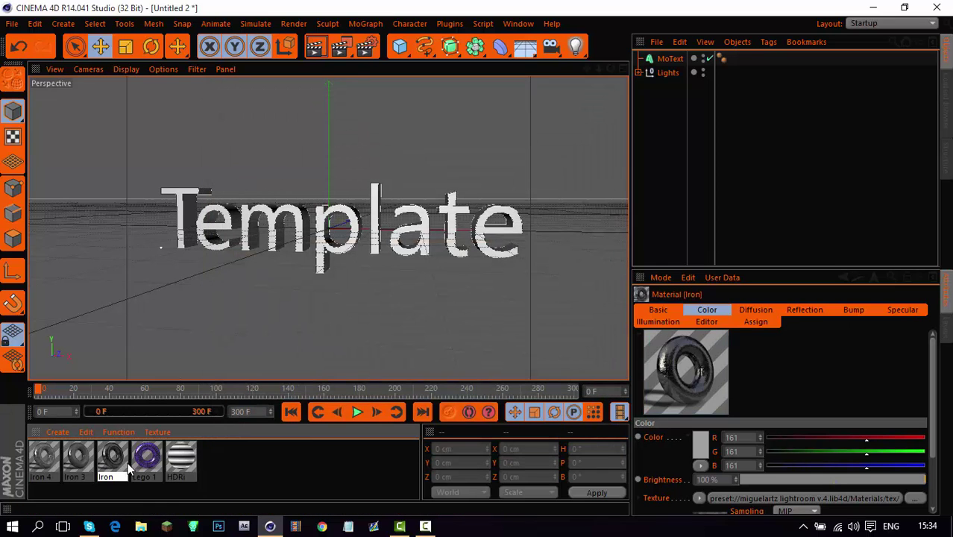
Apply the Iron material to the MoText with Cubic projection and Seamless enabled, and render the view
left_click_drag(676, 58, 672, 60)
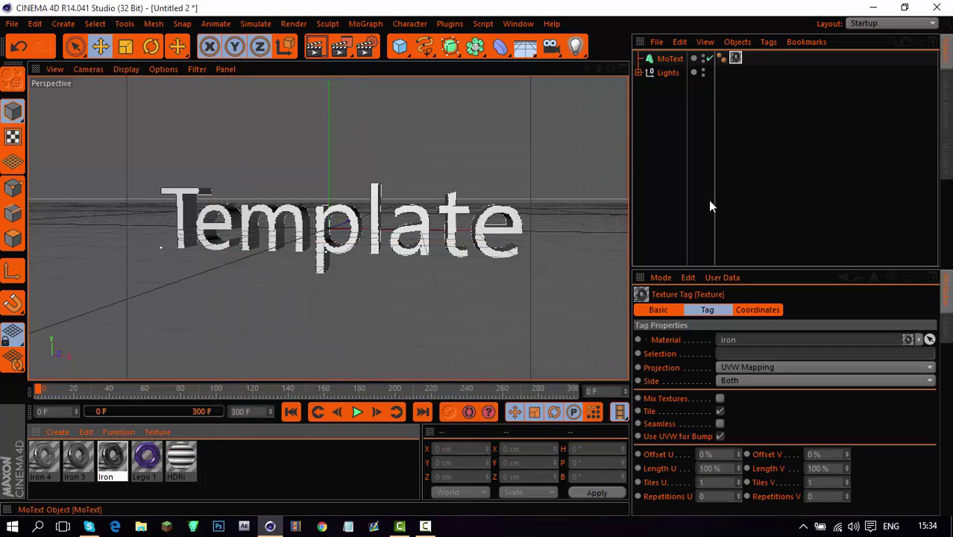
left_click(745, 367)
left_click(717, 419)
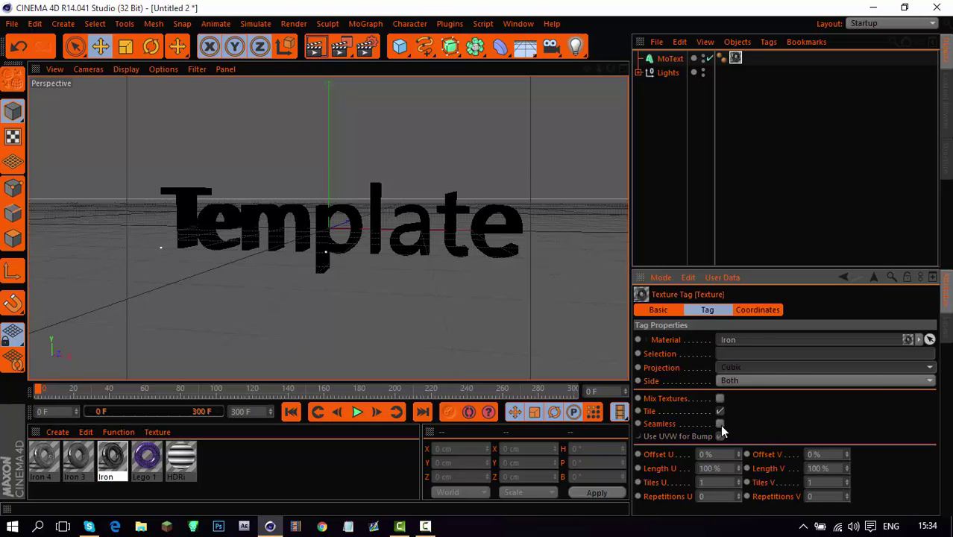
left_click(720, 423)
left_click(314, 46)
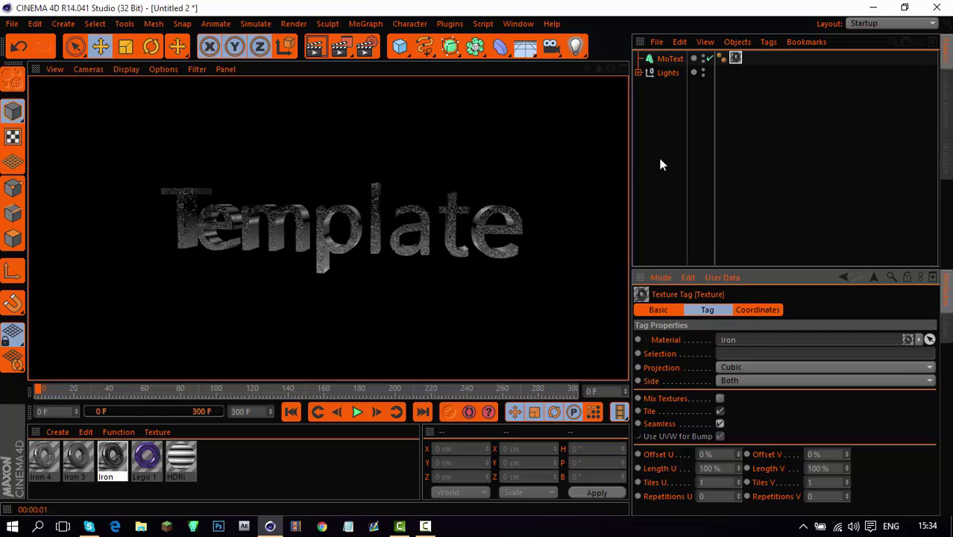
Set the render output size to 1280 x 720 pixels and the frame range to All Frames
left_click(659, 164)
left_click(365, 46)
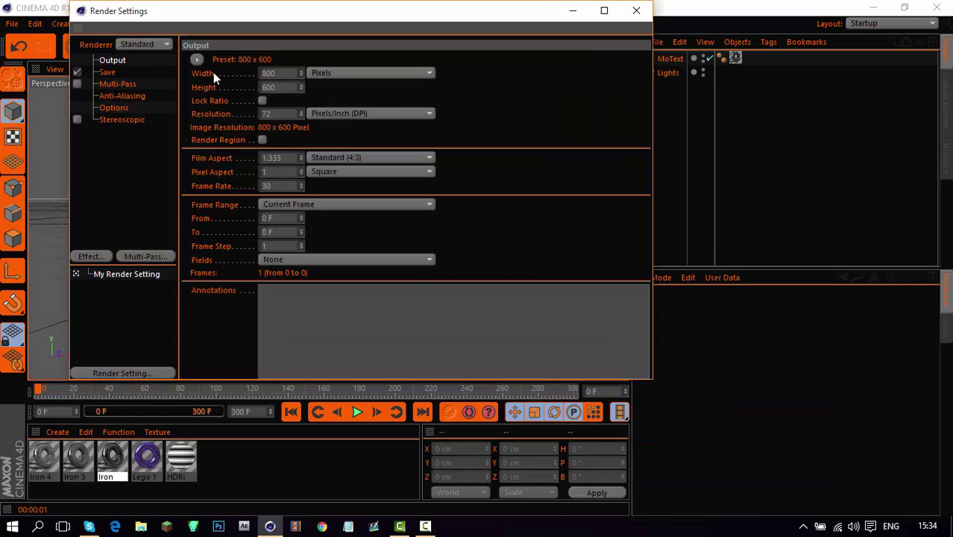
left_click(285, 74)
key("Tab")
type("71")
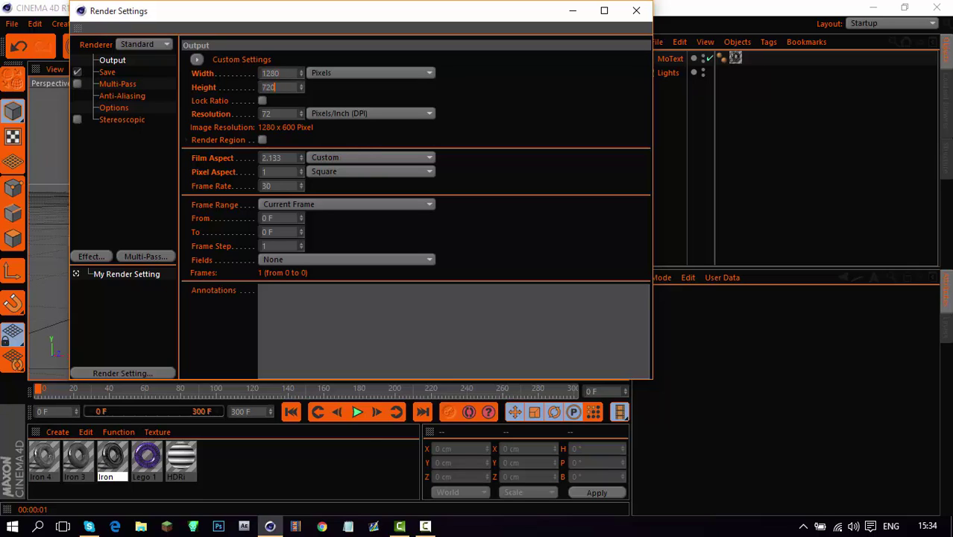
type("0")
key("Return")
left_click(299, 204)
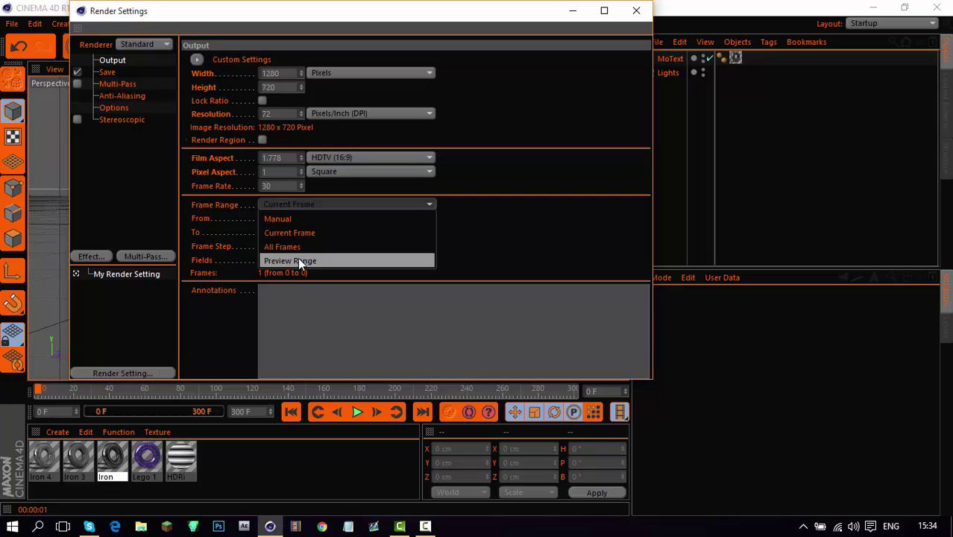
left_click(310, 247)
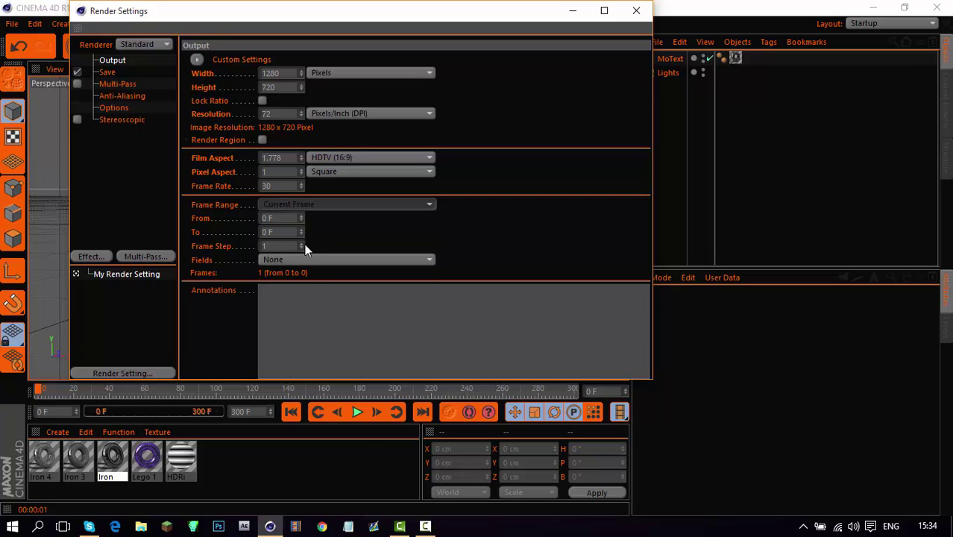
Set the render save format to PNG with the alpha channel enabled
left_click(107, 72)
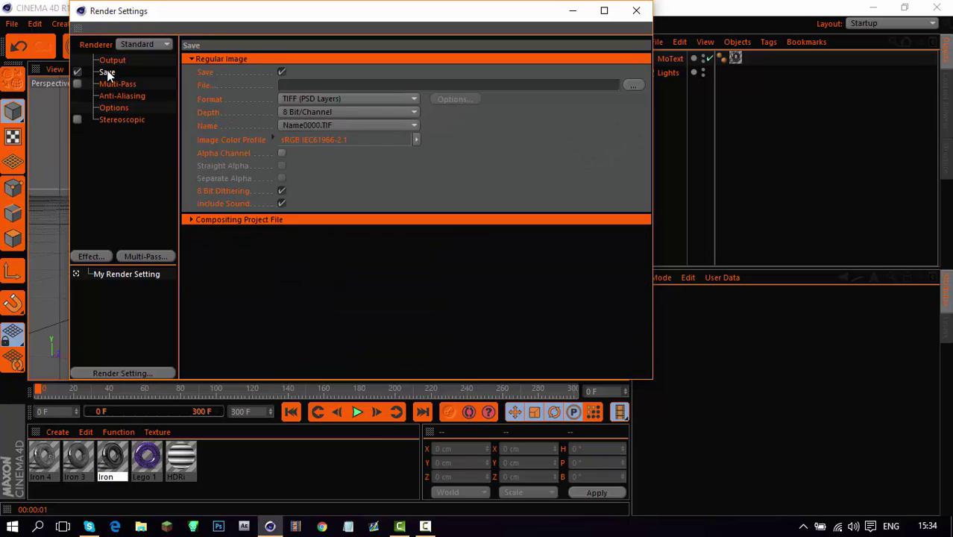
left_click(313, 98)
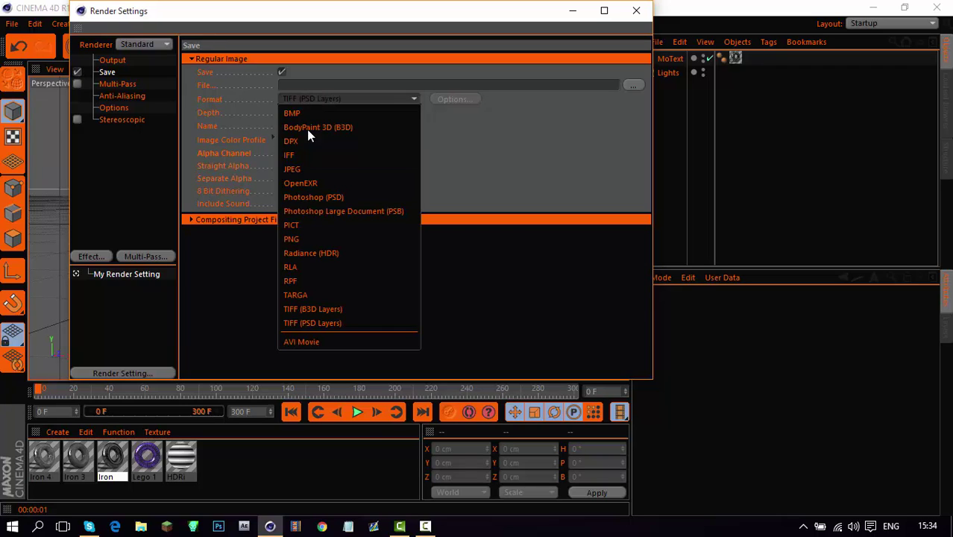
left_click(301, 236)
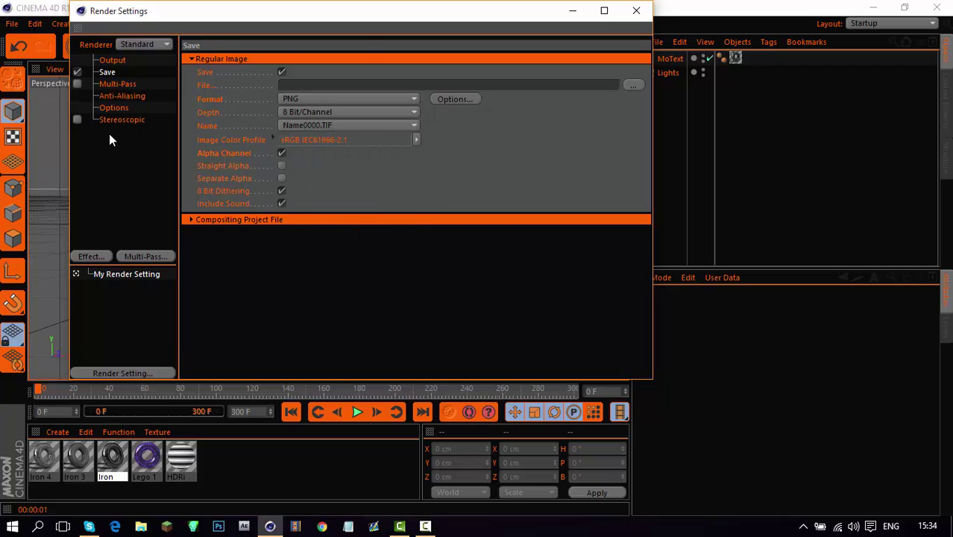
Set the render anti-aliasing to Best with a 2x2 maximum level and a 12% threshold
left_click(122, 95)
left_click(313, 59)
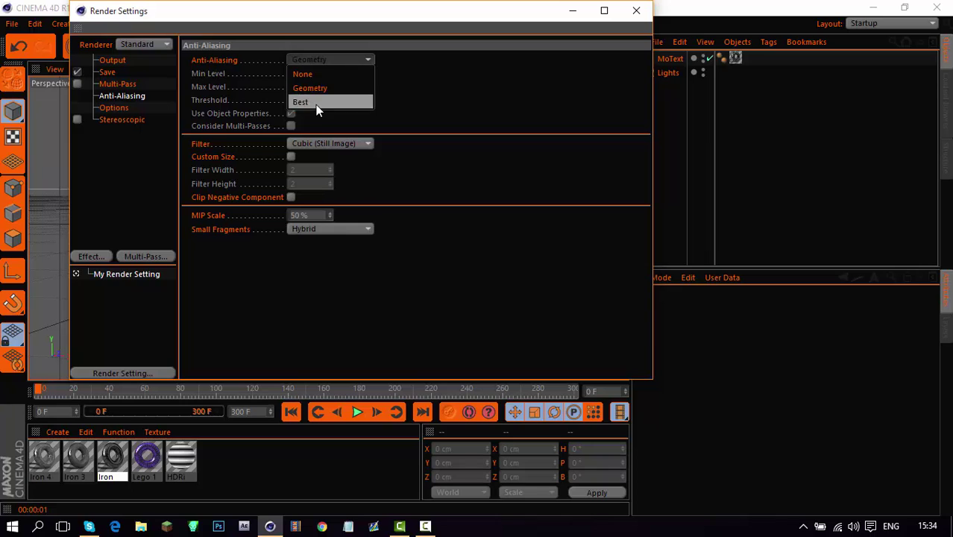
left_click(316, 101)
left_click(310, 86)
left_click(317, 111)
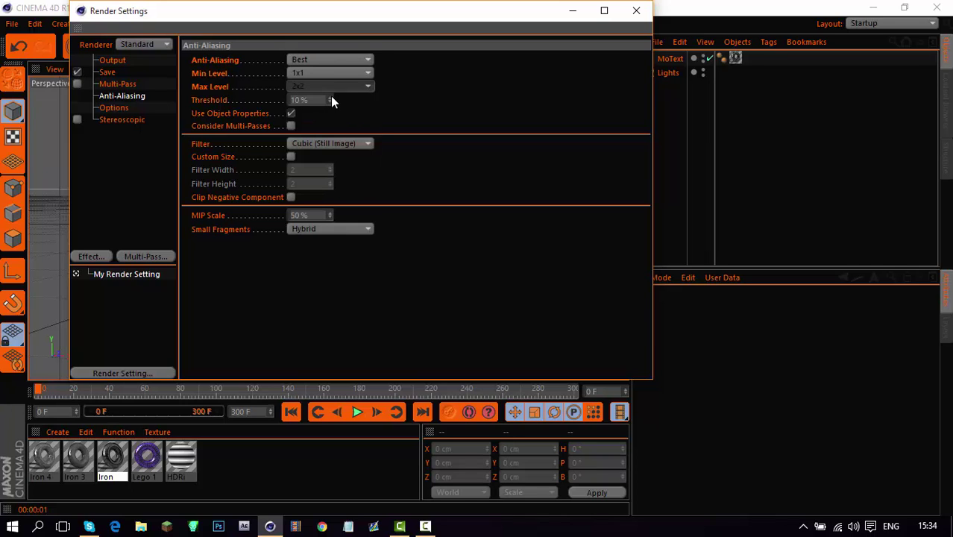
left_click(331, 98)
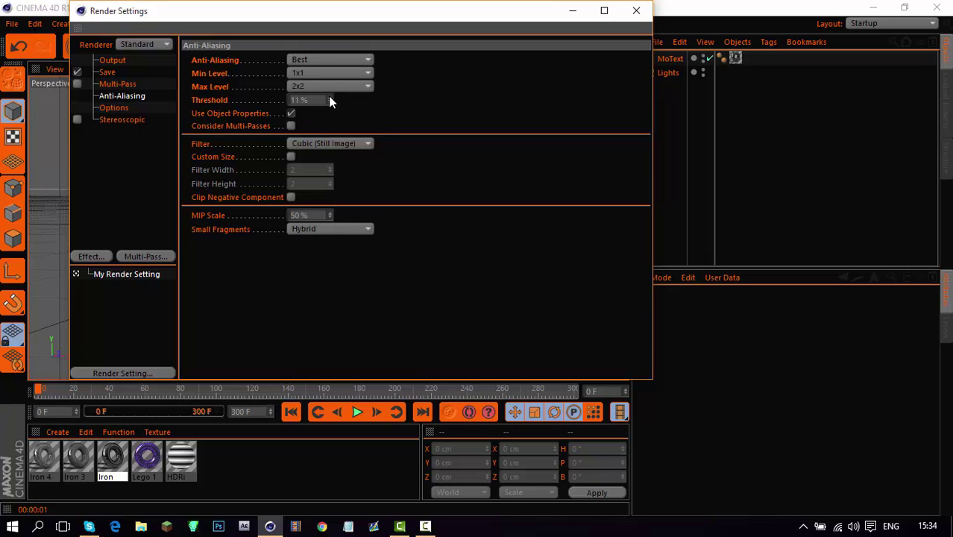
Add a Sharpen Filter effect to the render settings, change its strength, close the settings and render the view
right_click(121, 187)
left_click(73, 149)
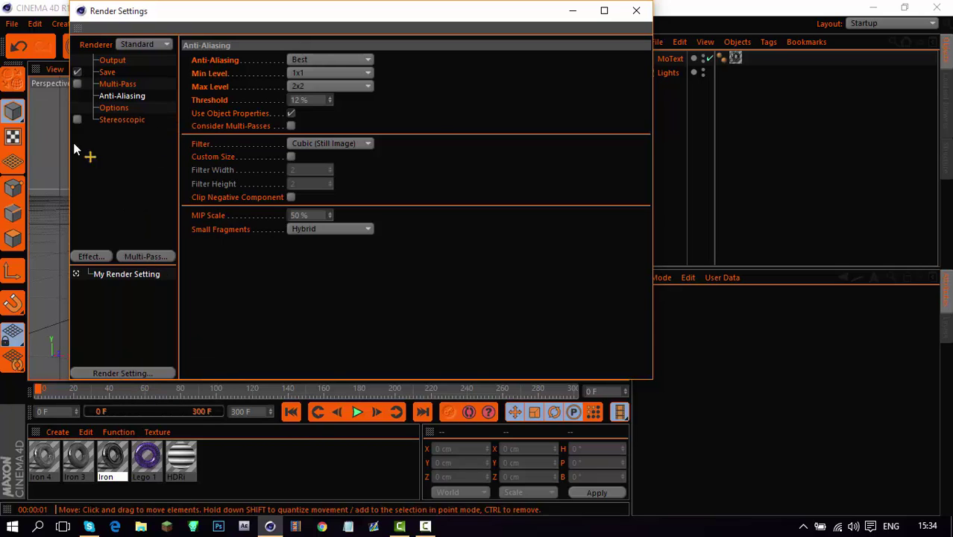
right_click(104, 186)
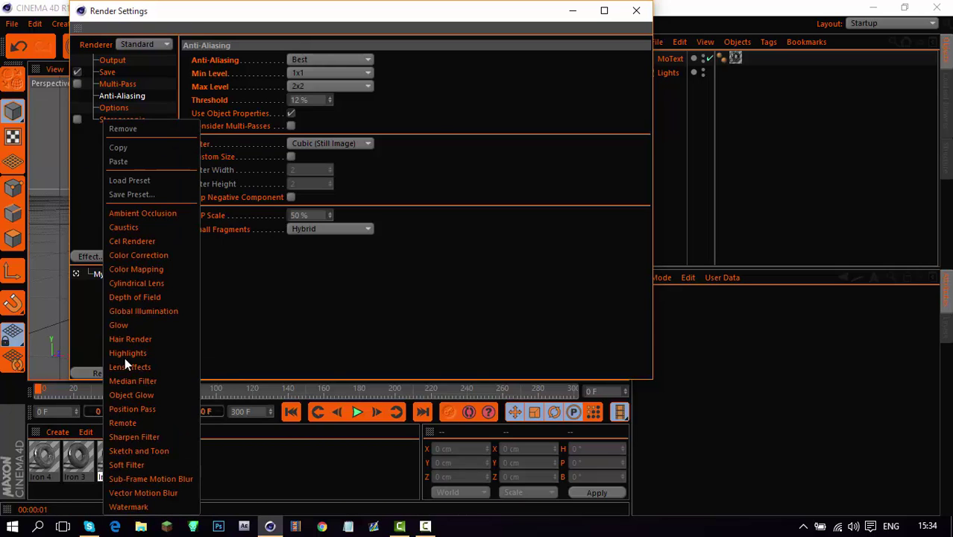
left_click(145, 433)
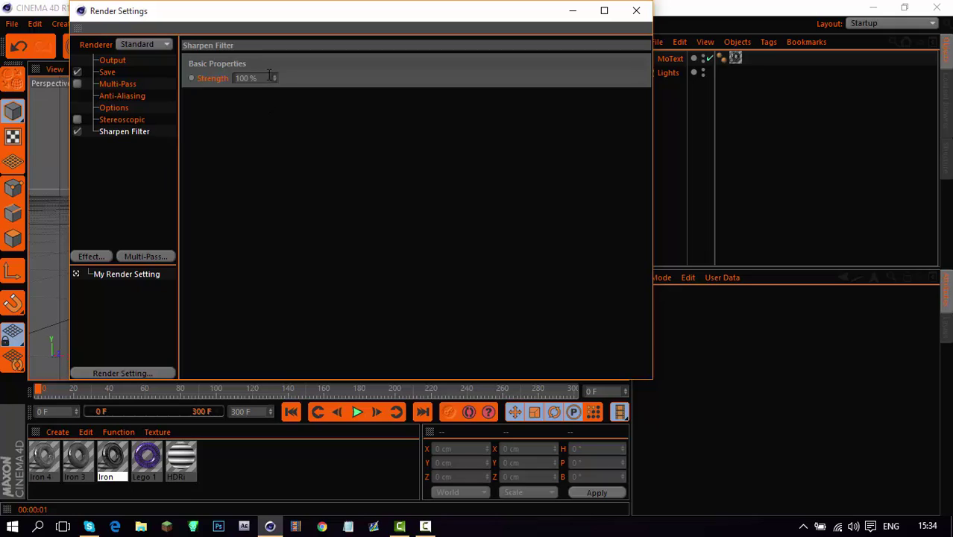
left_click(269, 76)
type("8")
left_click(636, 11)
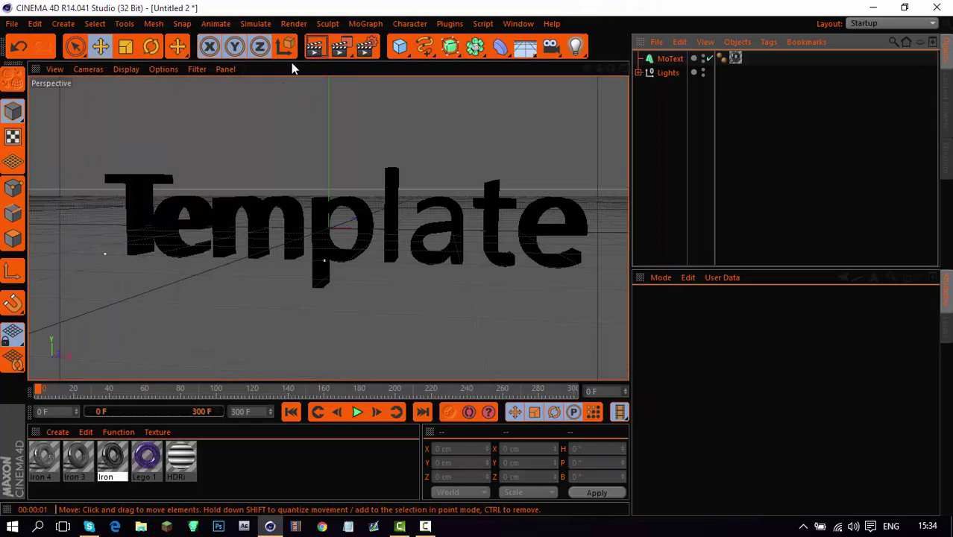
left_click(314, 47)
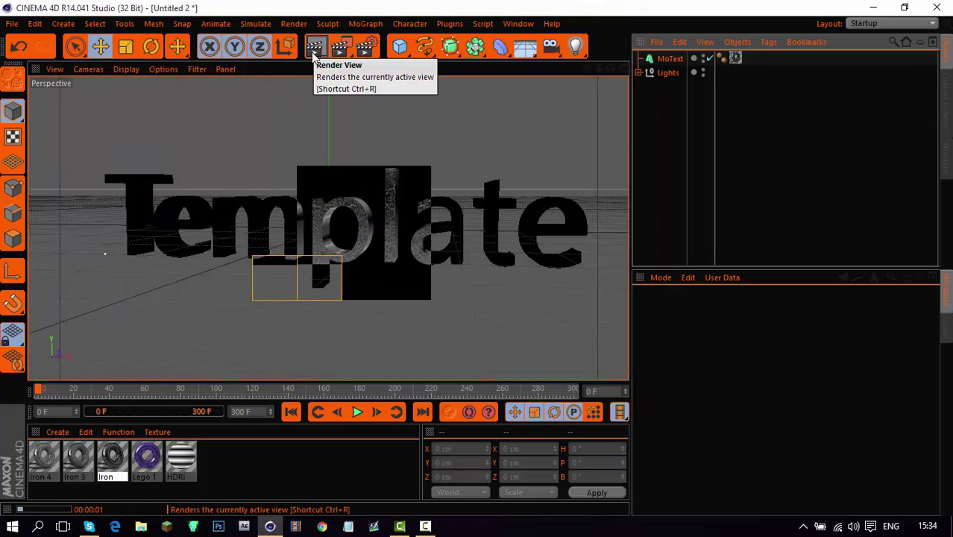
Try the Han Solo font on the MoText object
left_click(668, 59)
left_click(762, 422)
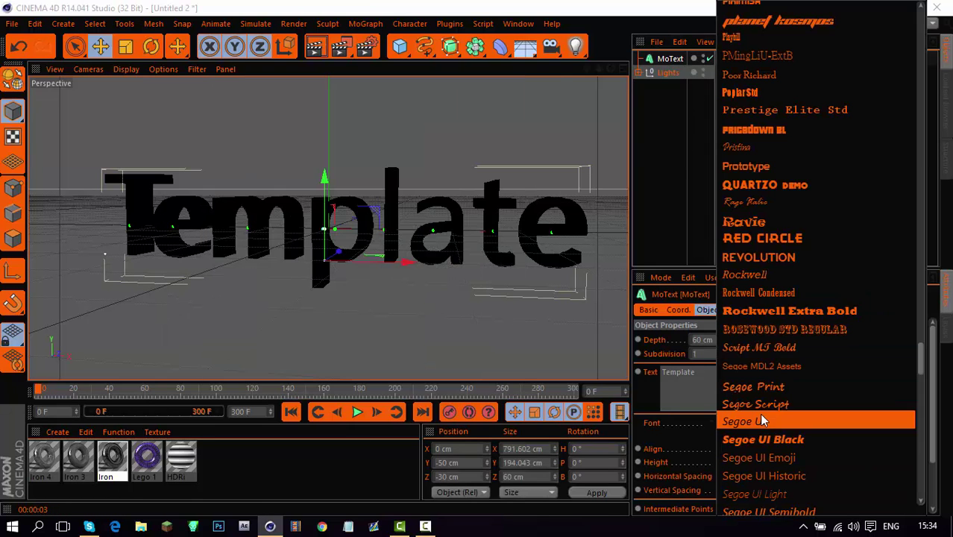
scroll(771, 139, "up", 15)
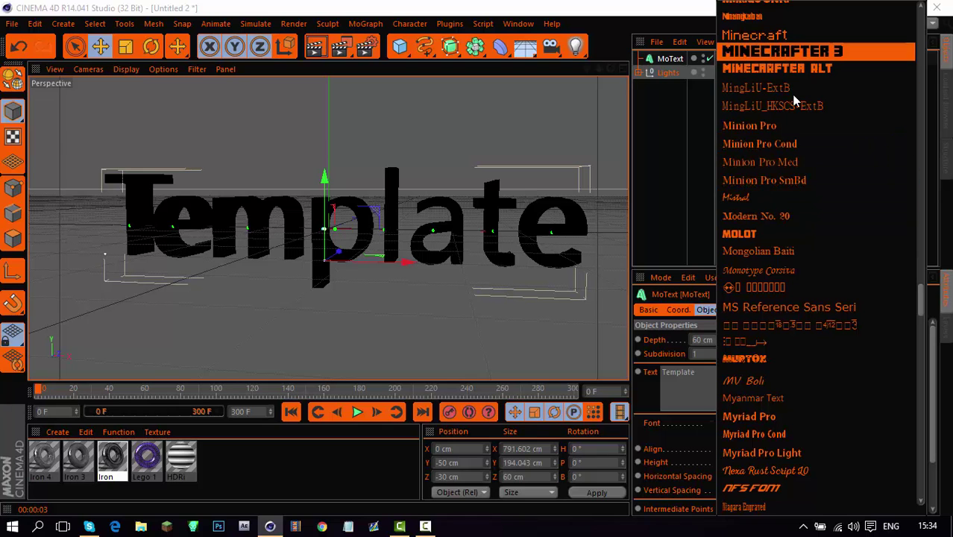
scroll(782, 268, "up", 8)
scroll(785, 270, "up", 10)
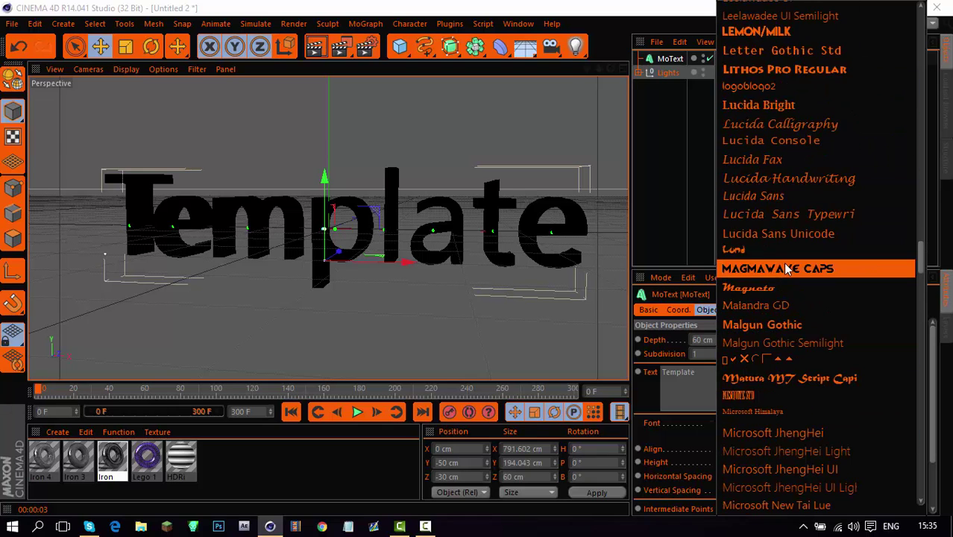
scroll(786, 292, "up", 10)
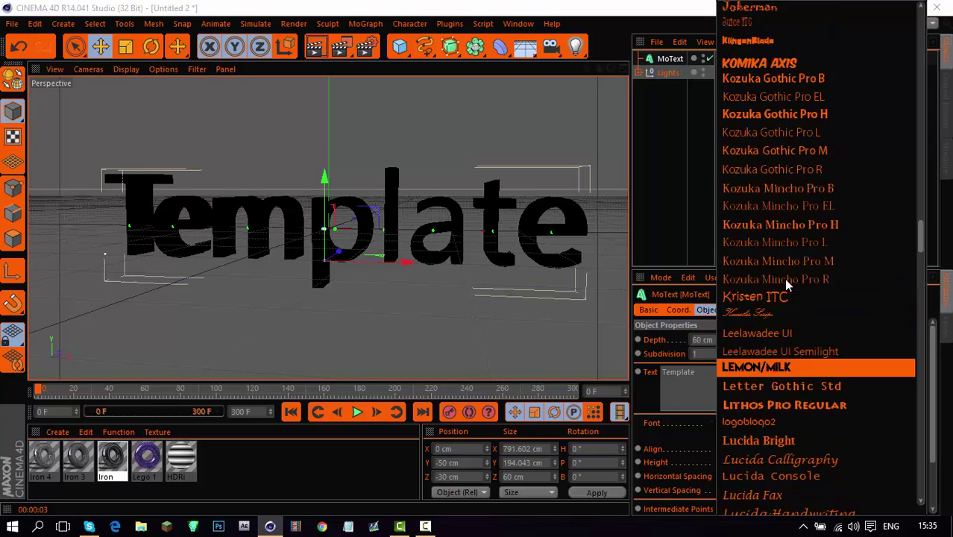
scroll(785, 269, "up", 2)
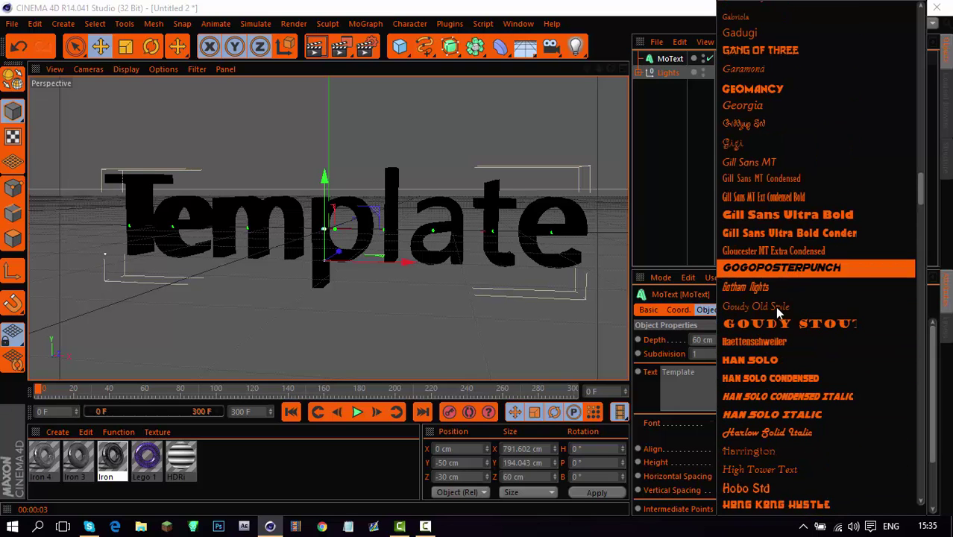
left_click(771, 356)
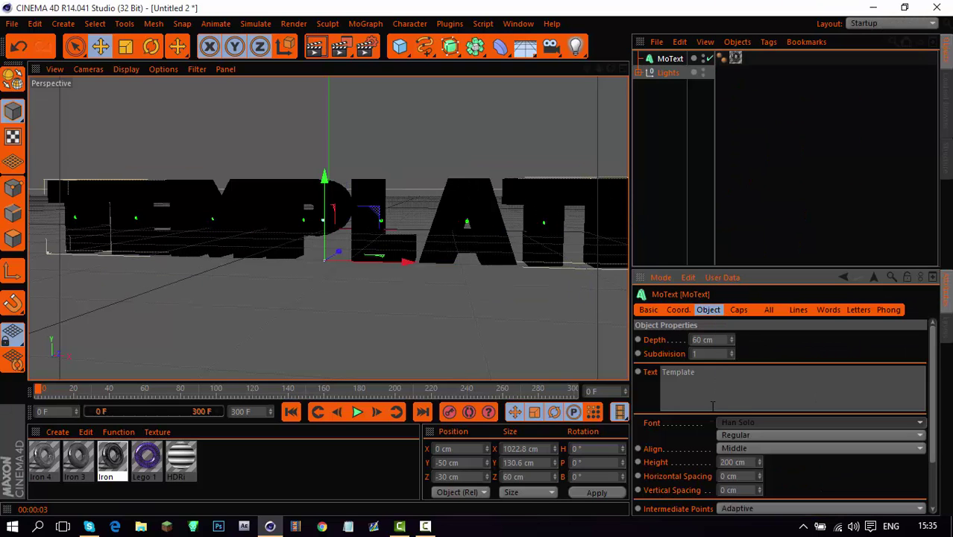
Change the MoText font to GoGoPosterPunch and render the view from a lower angle
left_click(768, 422)
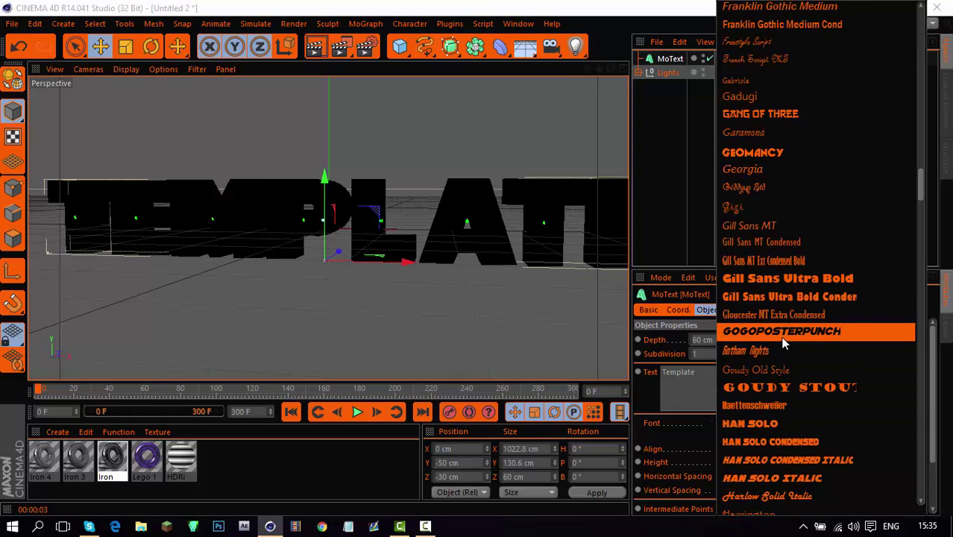
left_click(783, 340)
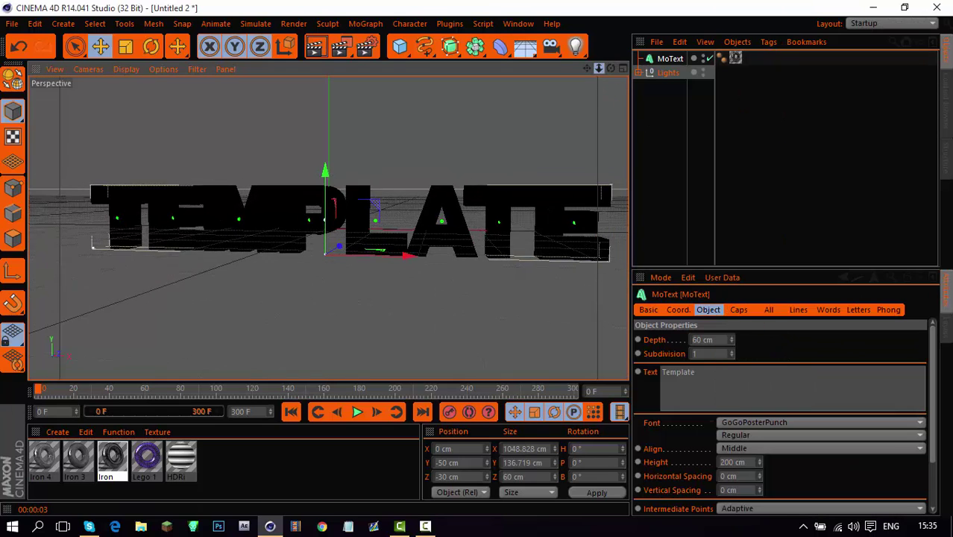
left_click_drag(611, 68, 432, 58)
left_click(313, 46)
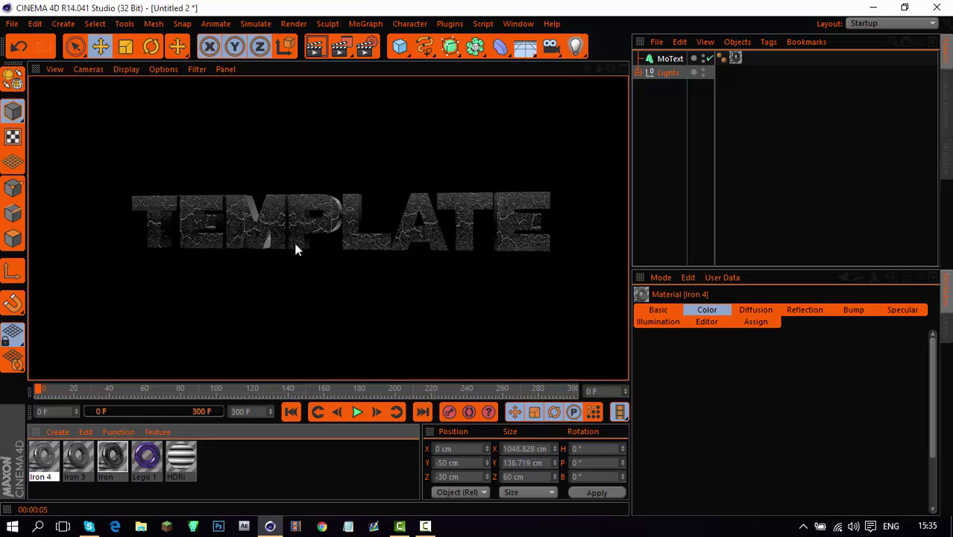
Examine the Luminance, Reflection, Fog and Bump channels of the Iron 4 material and close the Material Editor
double_click(44, 454)
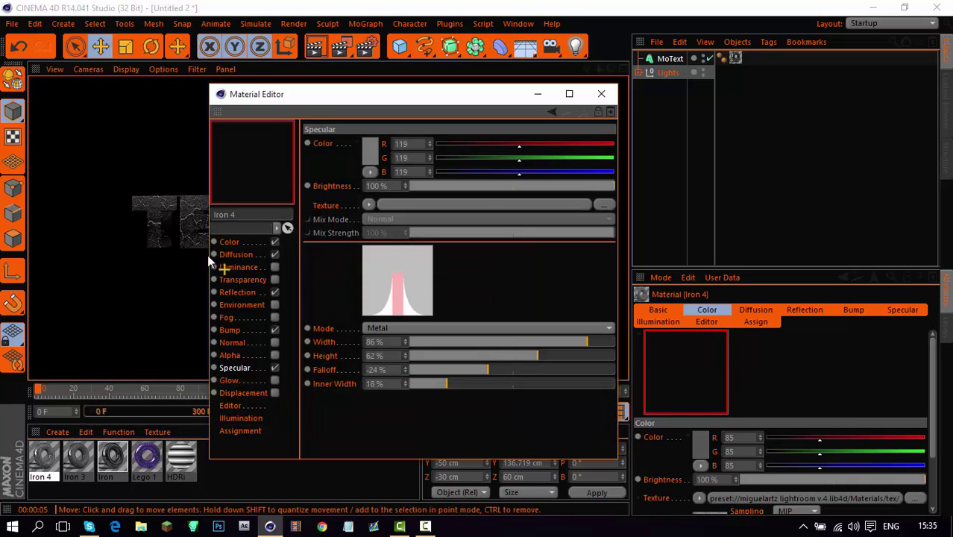
left_click(232, 267)
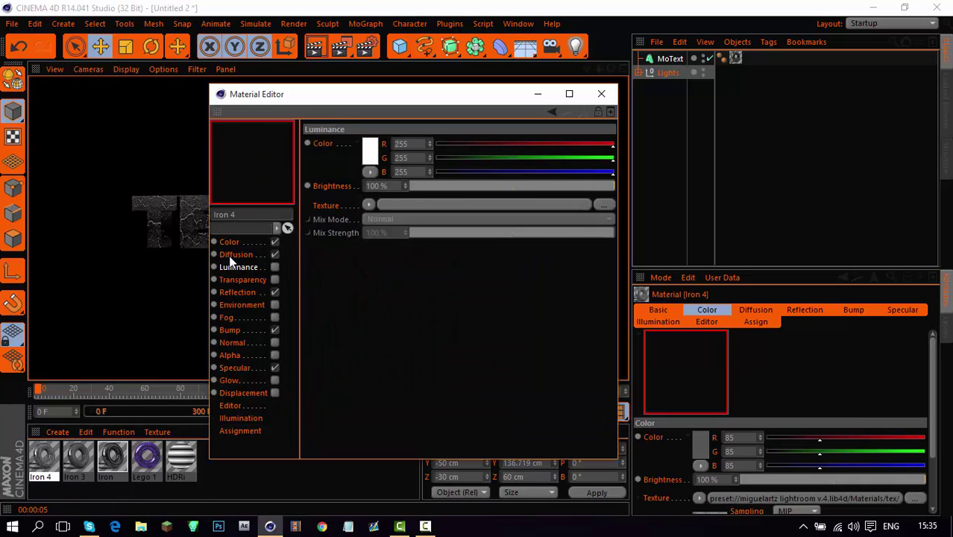
left_click(236, 291)
left_click(242, 317)
left_click(242, 330)
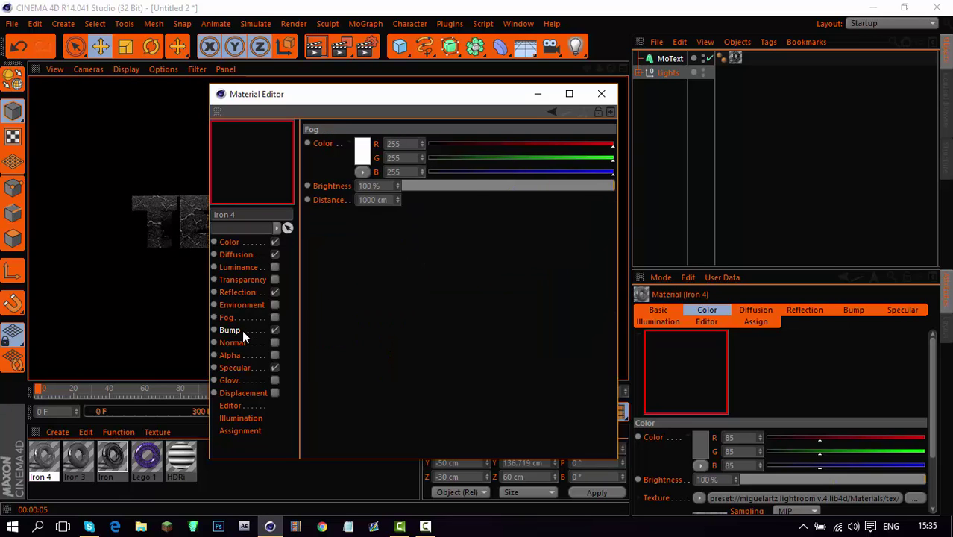
left_click(601, 94)
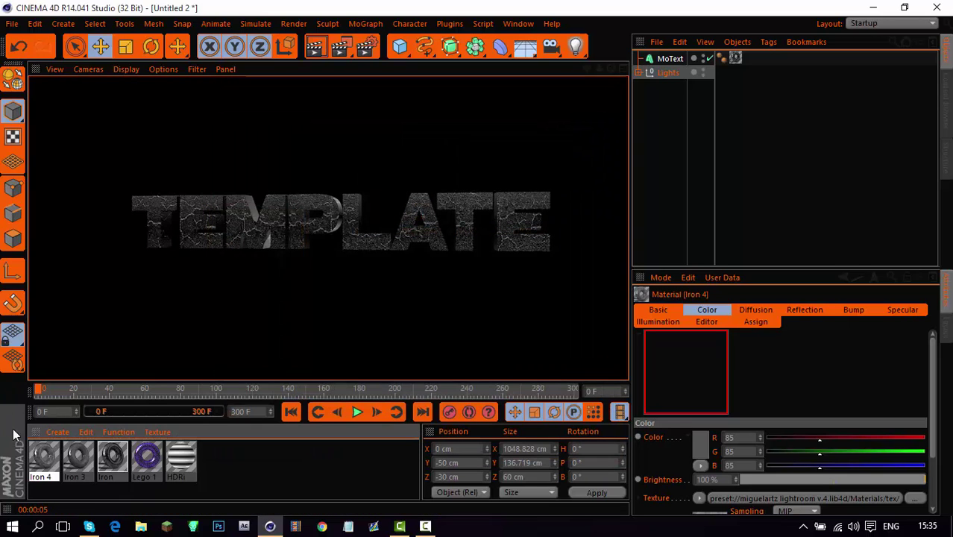
Delete the Iron 4 and Iron 3 materials
key("Delete")
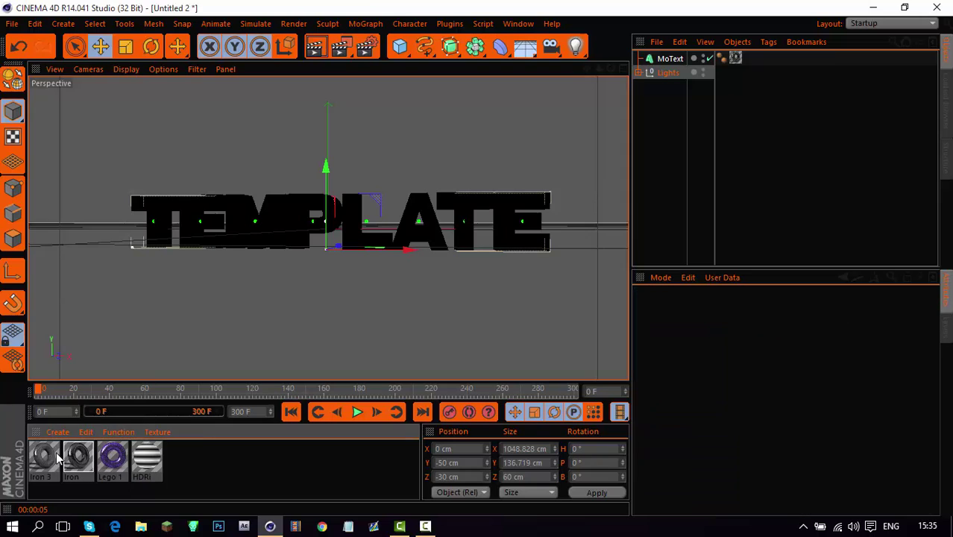
left_click(45, 462)
key("Delete")
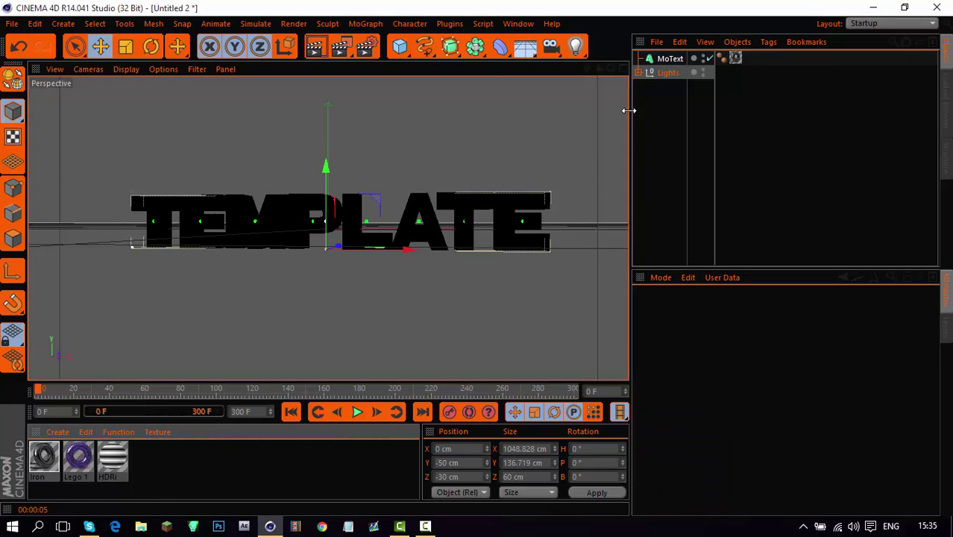
Replace the Iron material's Diffusion texture with the concrete texture from its Bump channel and move the Material Editor clear of the text
double_click(45, 457)
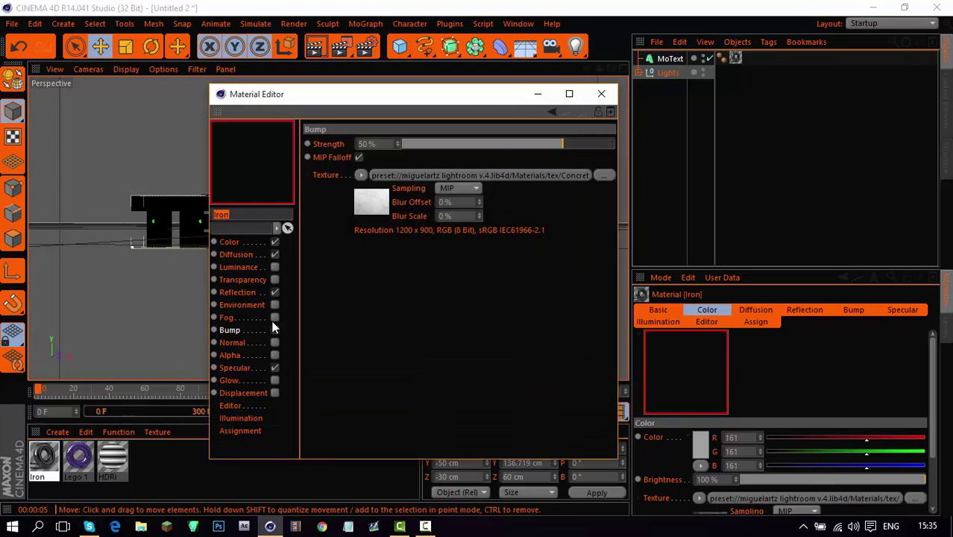
left_click(237, 254)
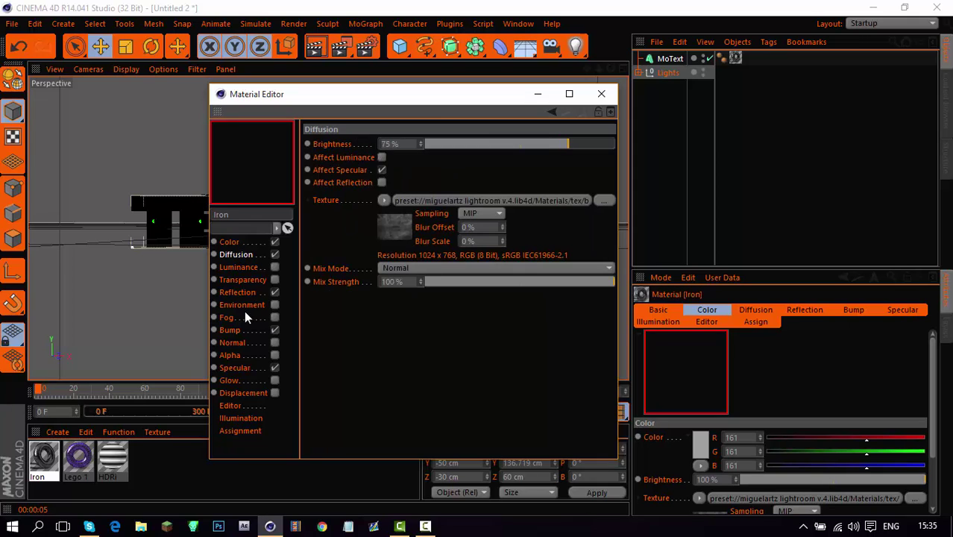
left_click(230, 330)
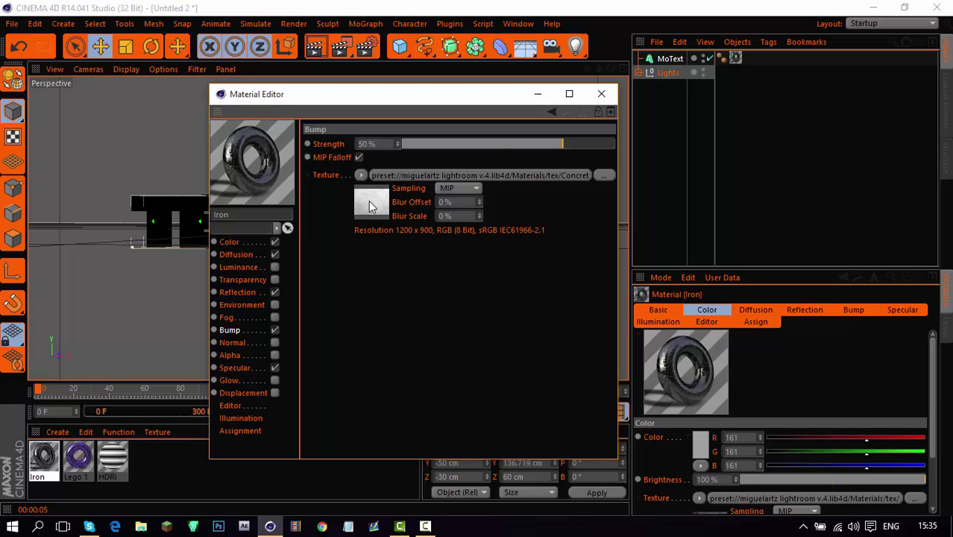
left_click(237, 254)
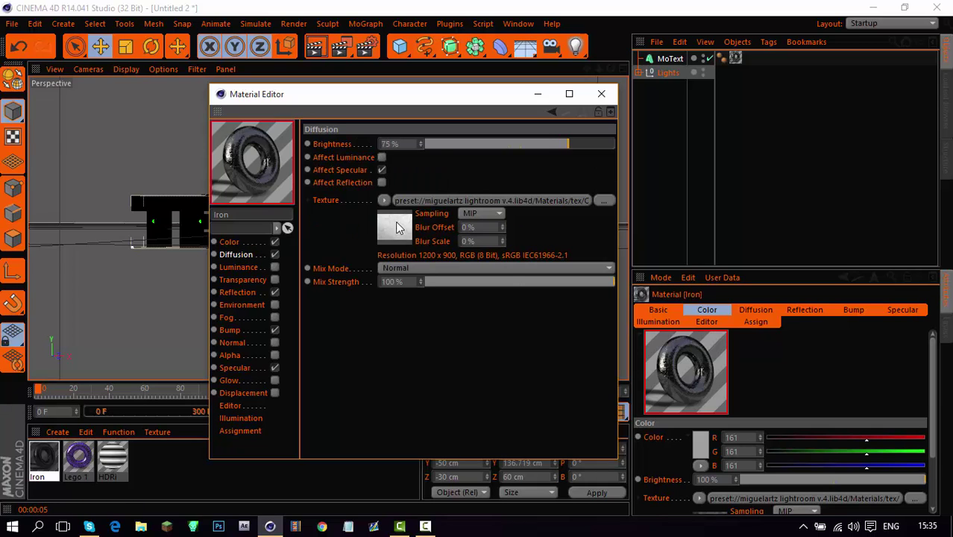
mouse_move(387, 99)
left_mouse_down()
mouse_move(430, 108)
mouse_move(403, 276)
mouse_move(404, 350)
left_mouse_up()
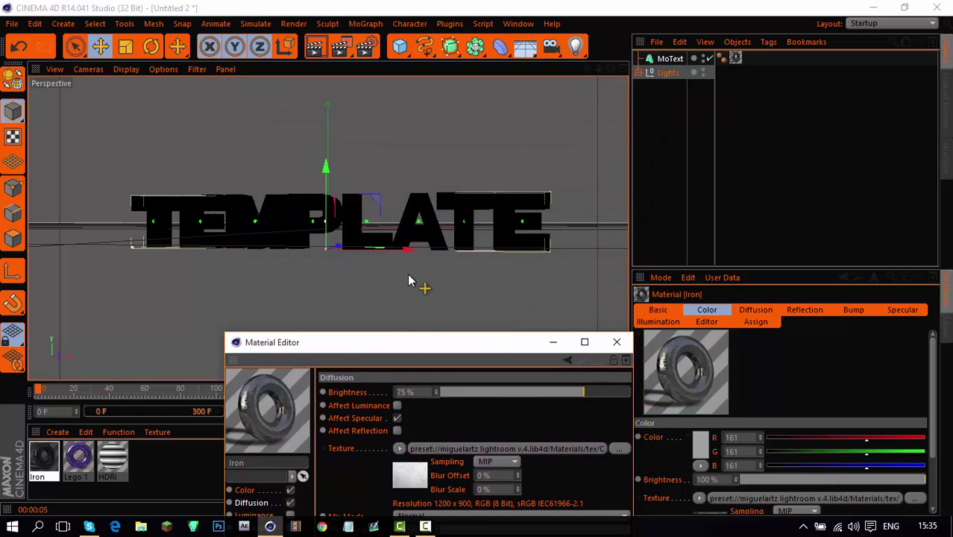
Render the view and replace the Iron material's Diffusion texture with the black texture from its Color channel, closing the Material Editor
left_click(312, 48)
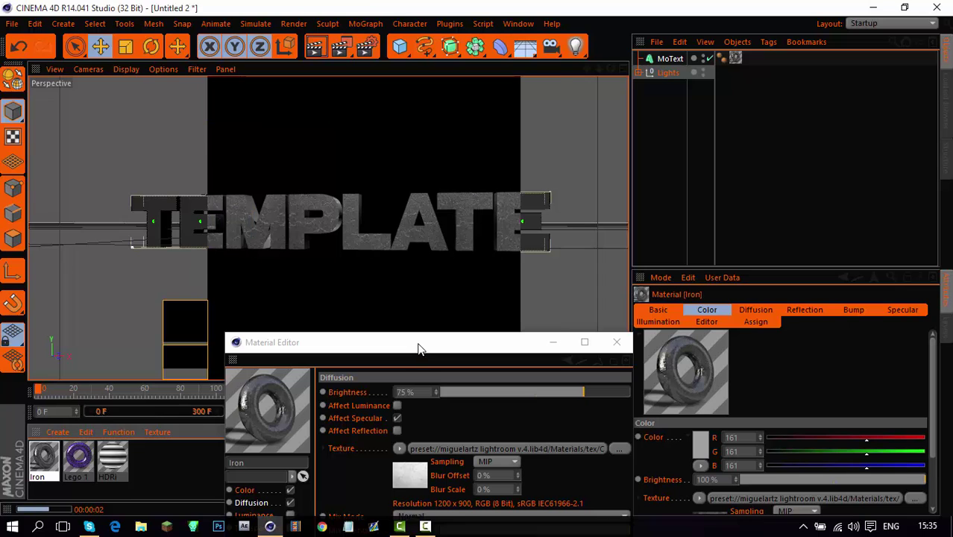
left_click_drag(421, 346, 472, 121)
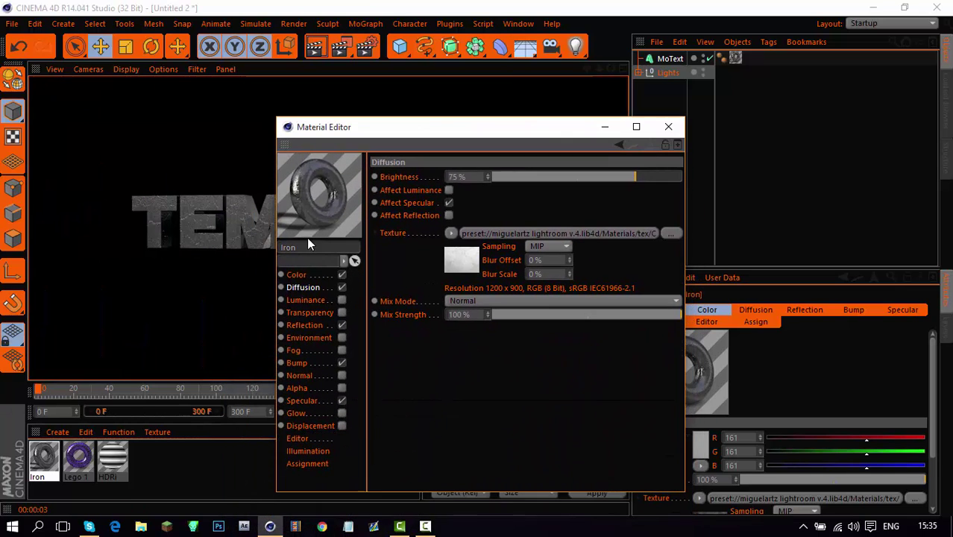
left_click(294, 274)
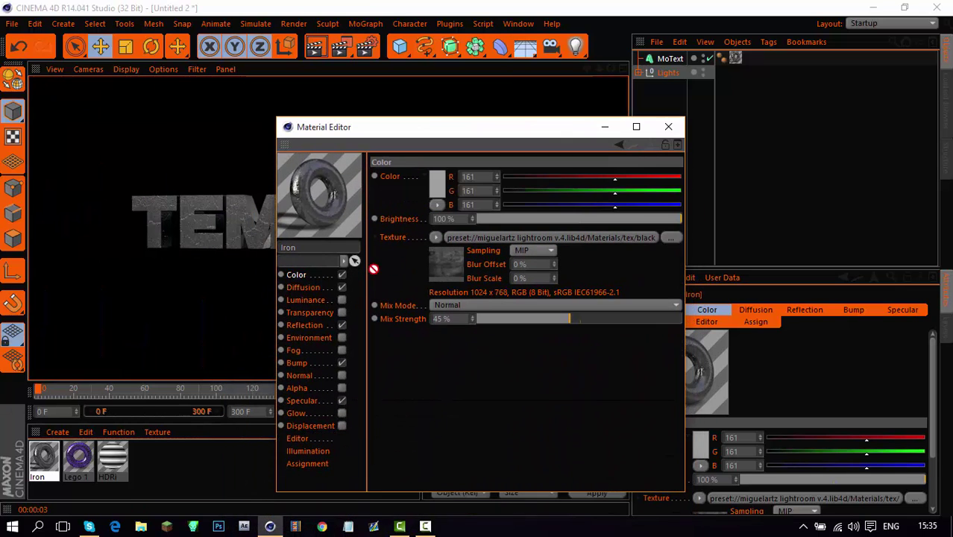
left_click(302, 288)
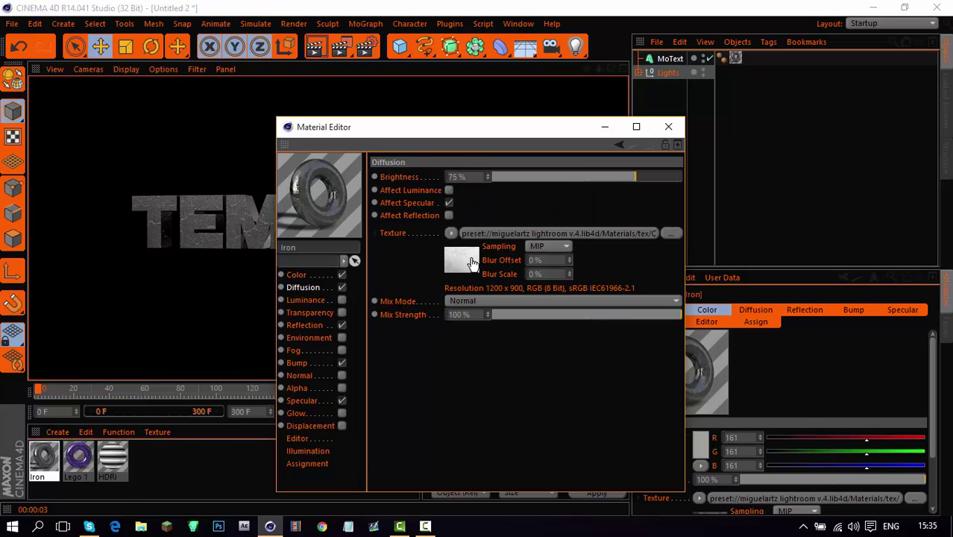
left_click(668, 127)
Set both the start and end caps of the MoText object to Fillet Cap
left_click(675, 58)
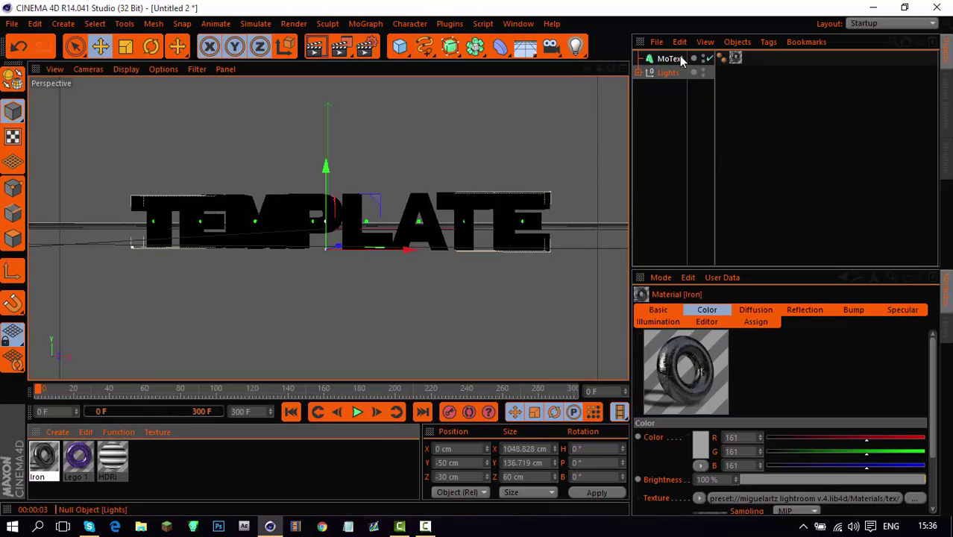
left_click(737, 310)
left_click(733, 339)
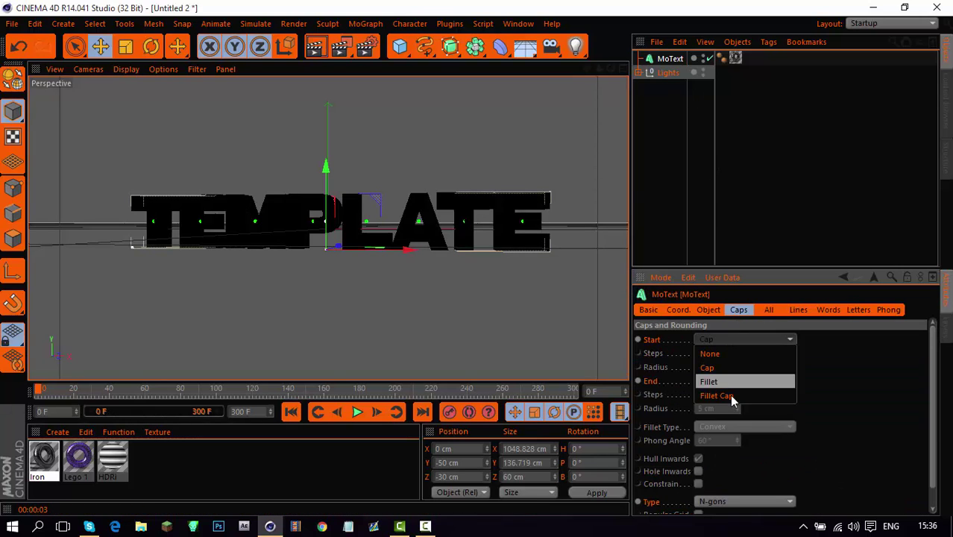
left_click(728, 397)
left_click(729, 395)
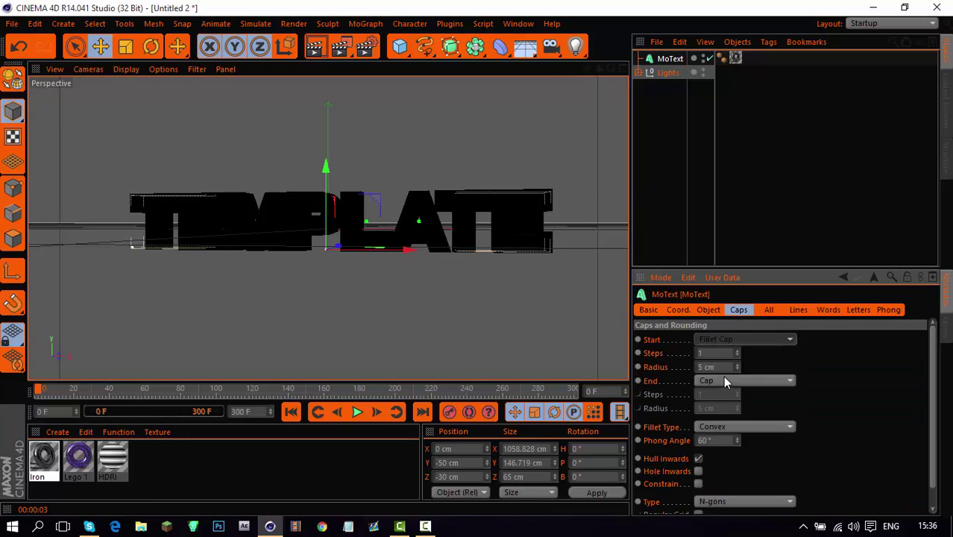
left_click(723, 380)
left_click(731, 436)
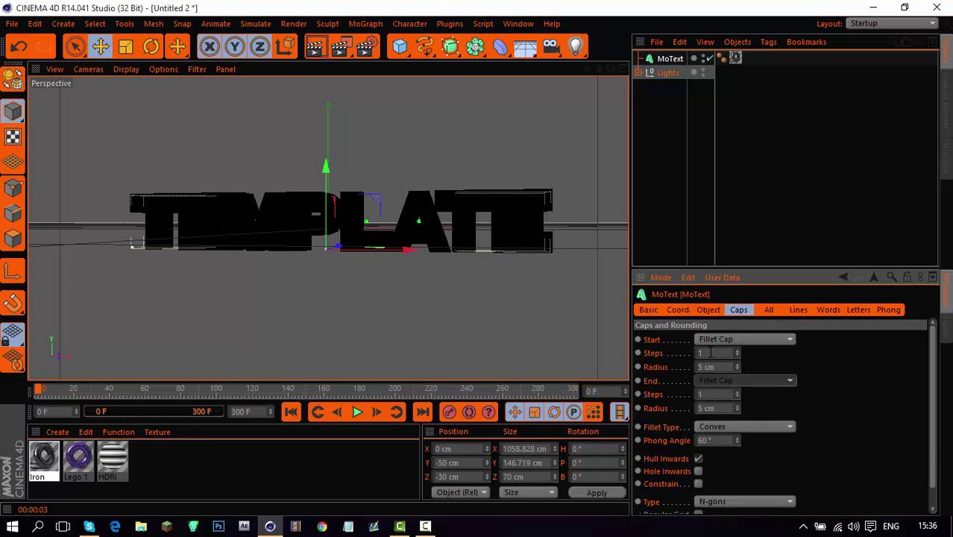
Set the start and end fillets of the MoText to 10 steps and a 2 cm radius, and render the view
key("Tab")
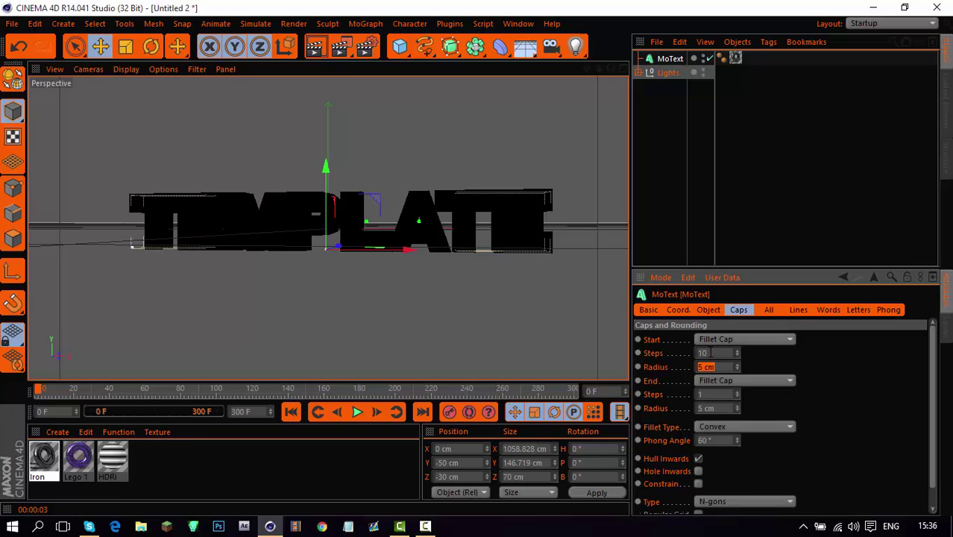
type("2")
key("Tab")
key("Tab")
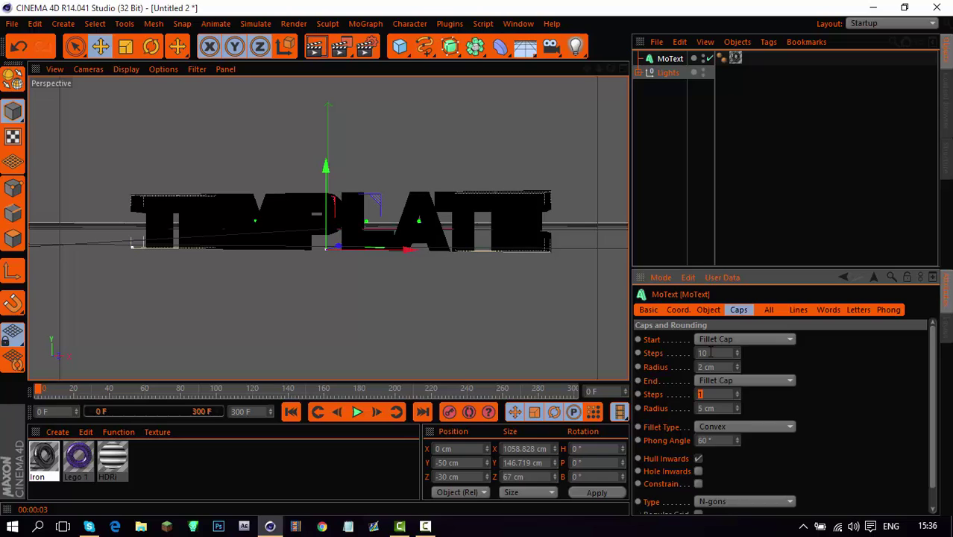
type("10")
key("Tab")
key("Return")
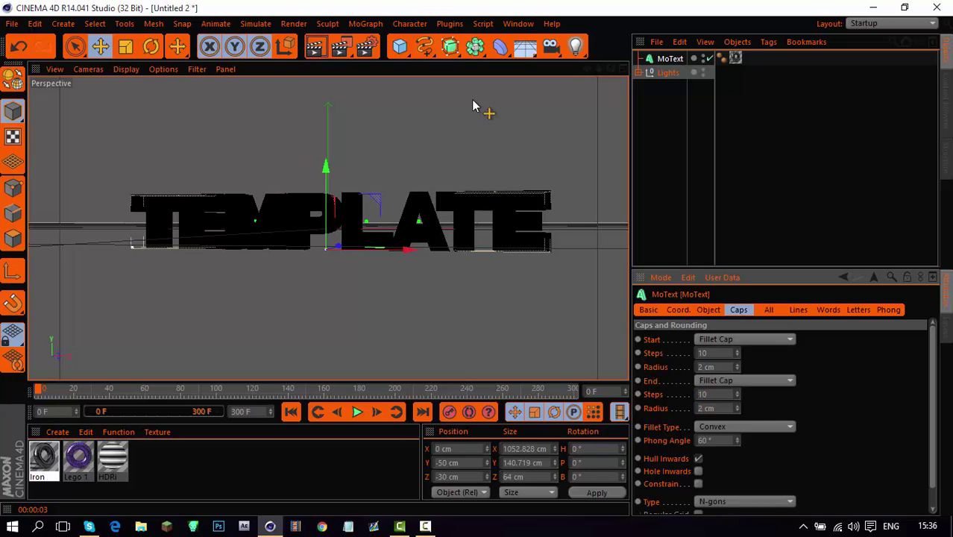
left_click(317, 54)
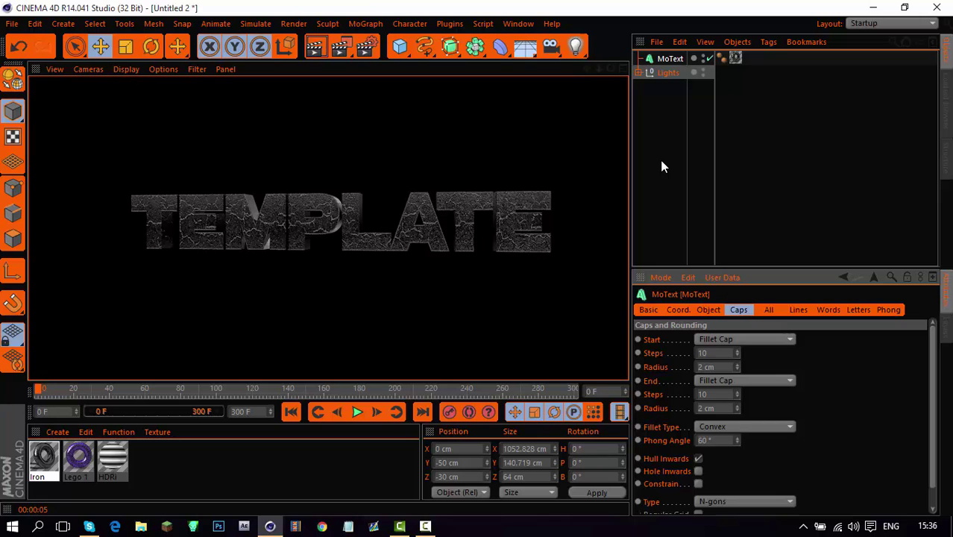
Set the Bump strength of the Iron material to 25%
double_click(44, 458)
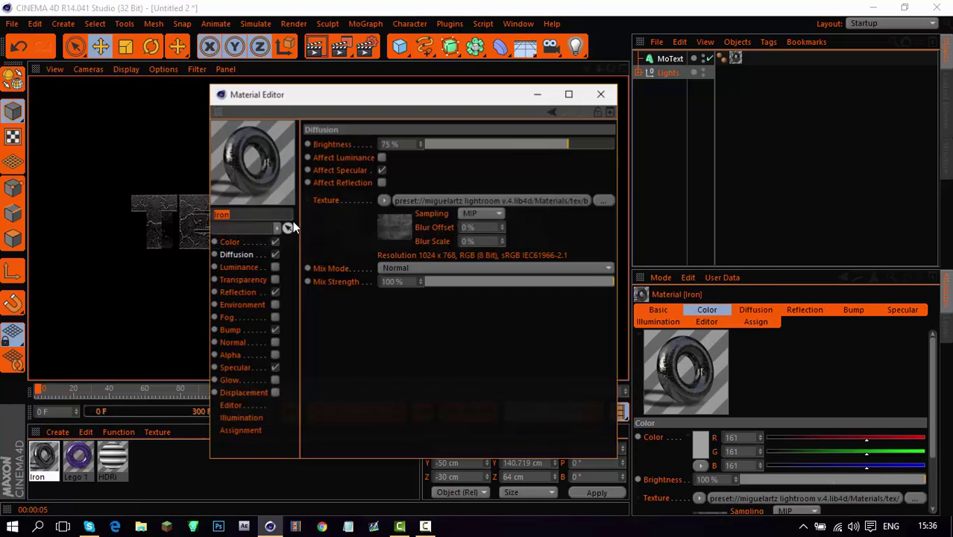
left_click(231, 332)
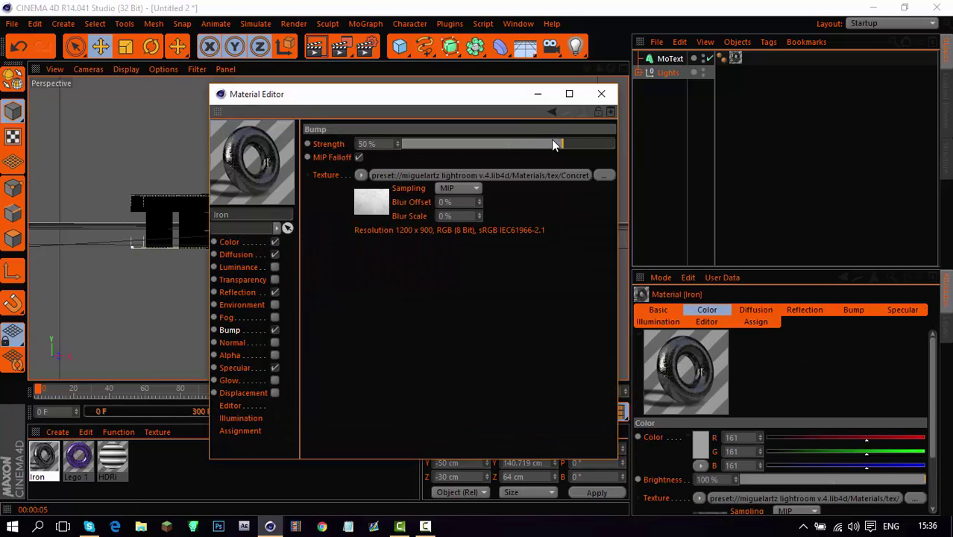
left_click_drag(551, 139, 509, 141)
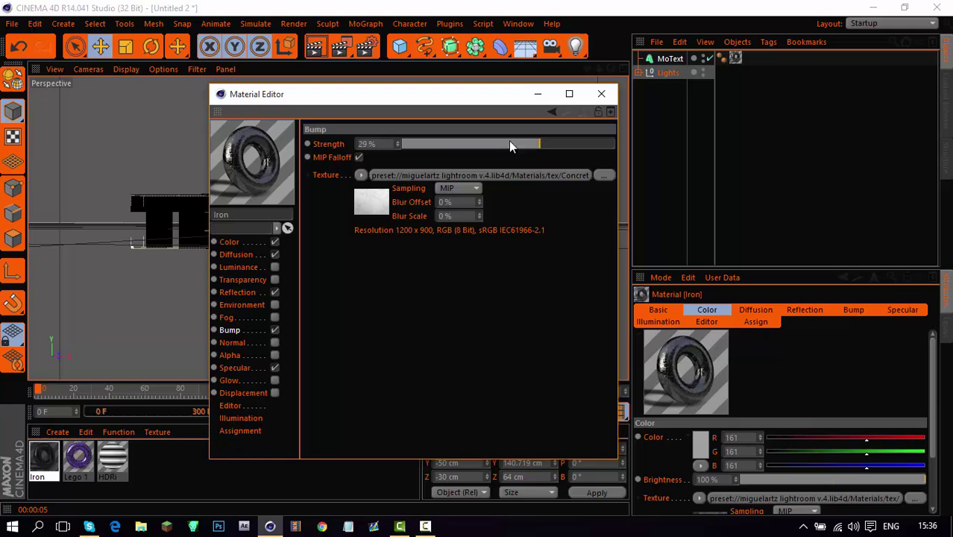
left_click(398, 142)
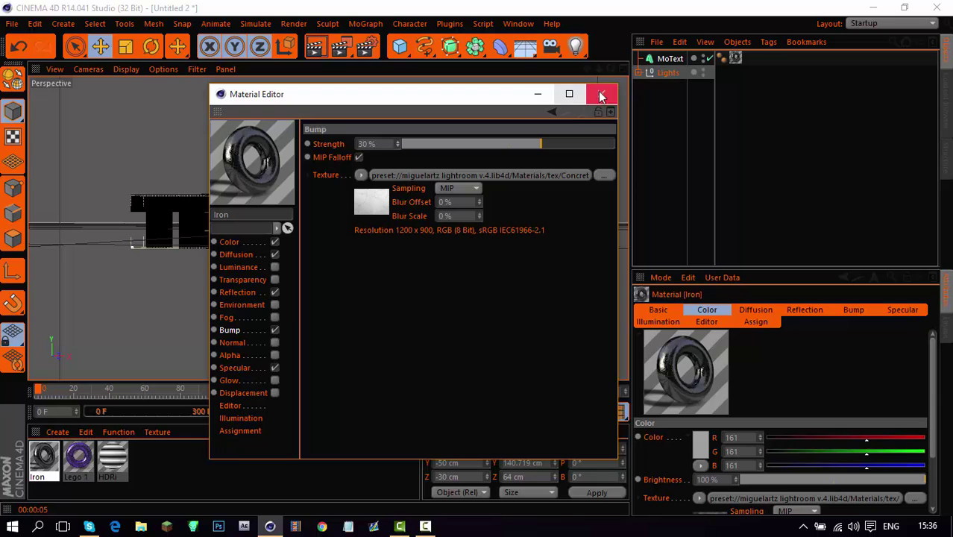
left_click(374, 144)
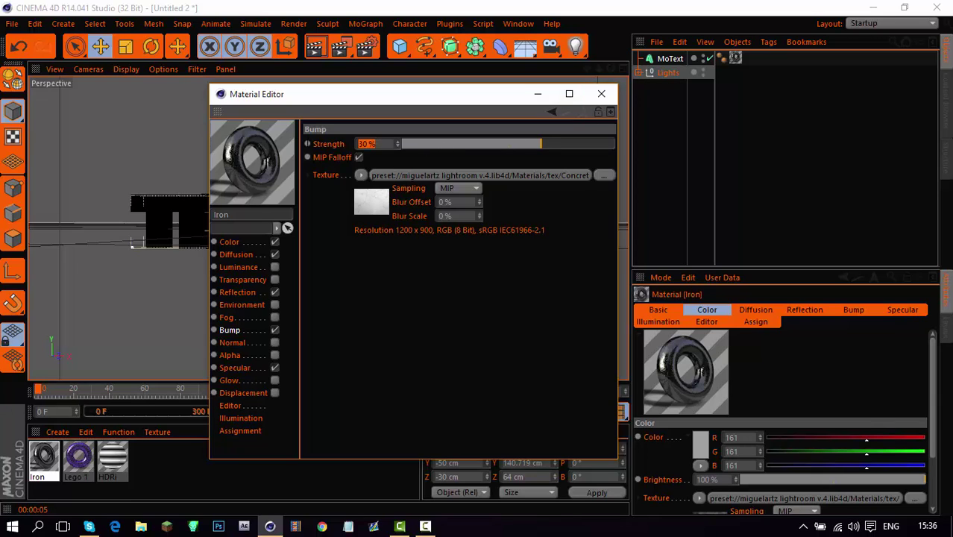
type("25")
key("Return")
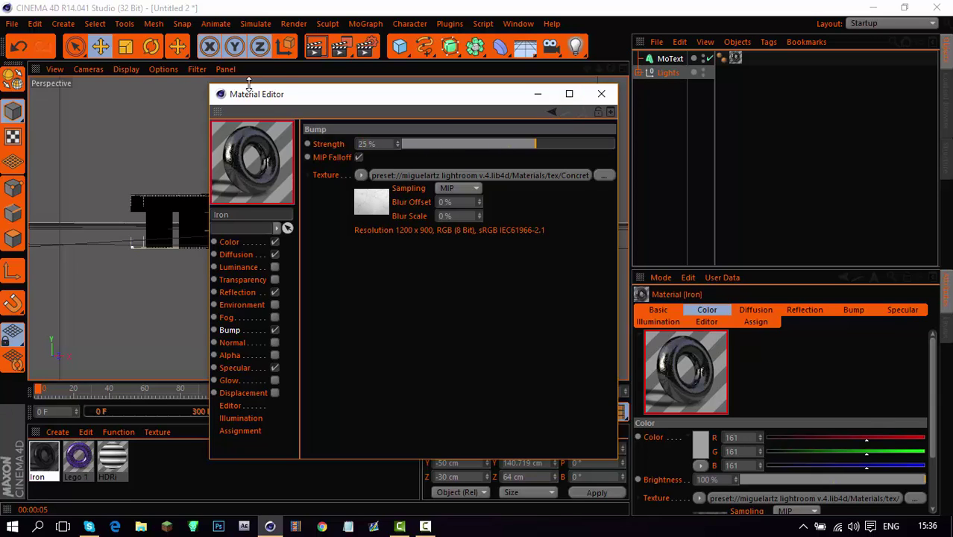
Move the Material Editor clear of the text, render the view to check the bump, and close the editor
left_click_drag(302, 94, 690, 129)
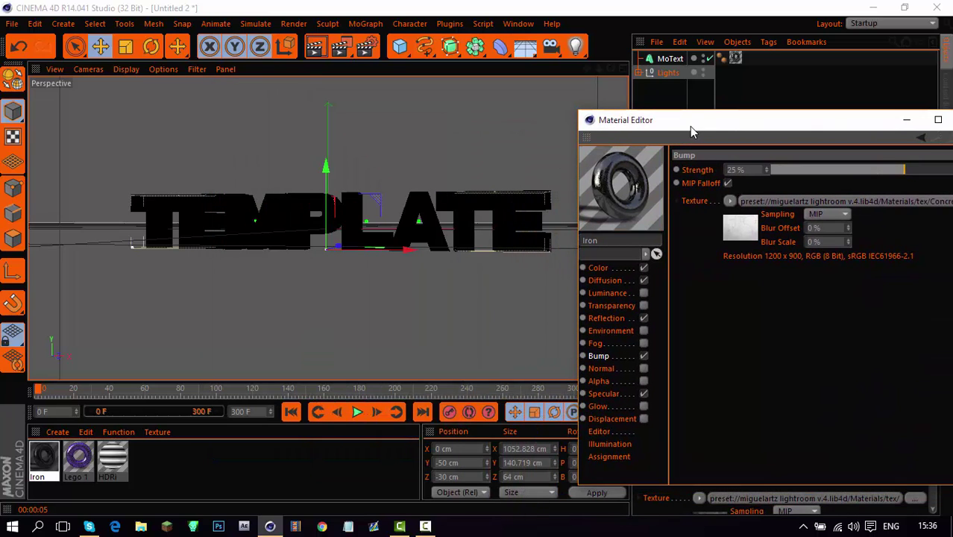
left_click(314, 47)
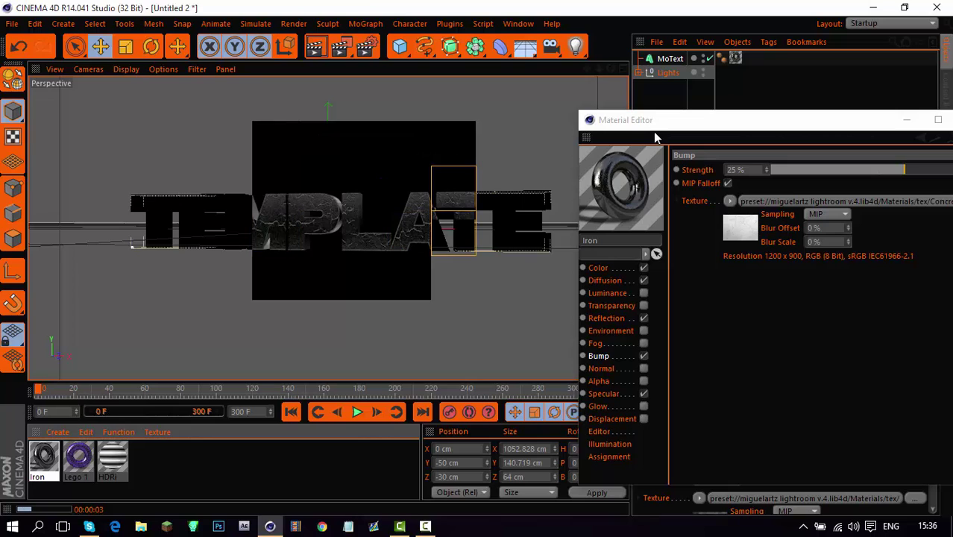
left_click_drag(681, 122, 501, 121)
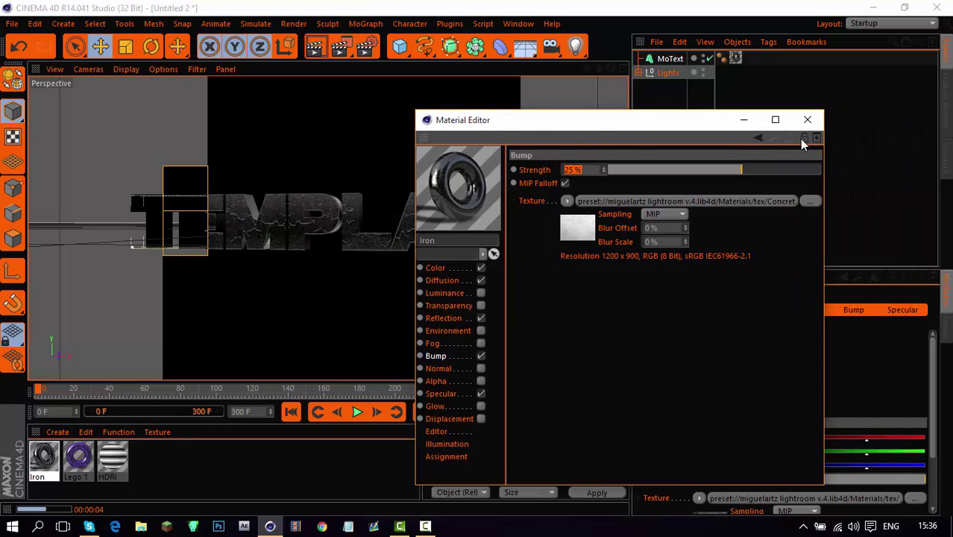
left_click(811, 121)
Duplicate the MoText object, delete the extra Iron material, and assign the Lego 1 material to the copy
left_click(661, 58)
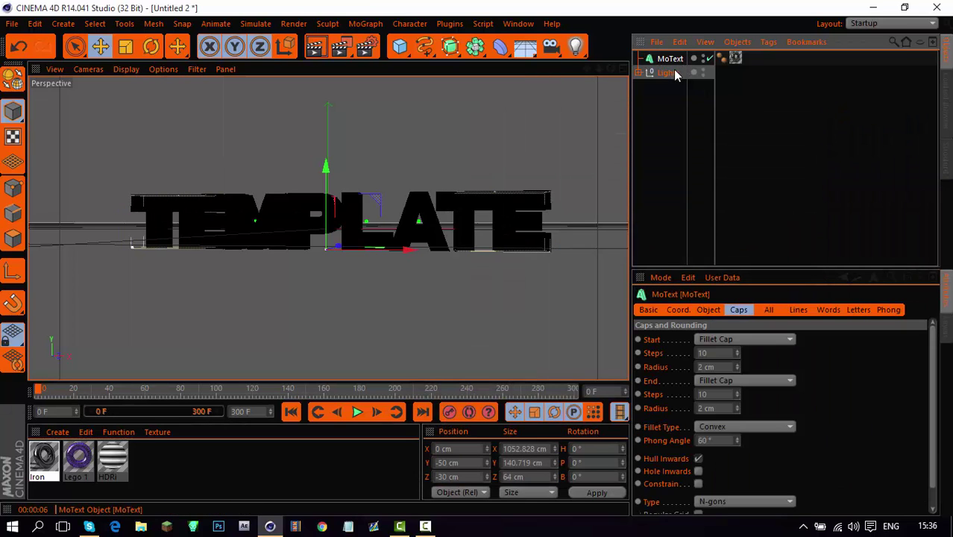
key("ctrl+c")
key("ctrl+v")
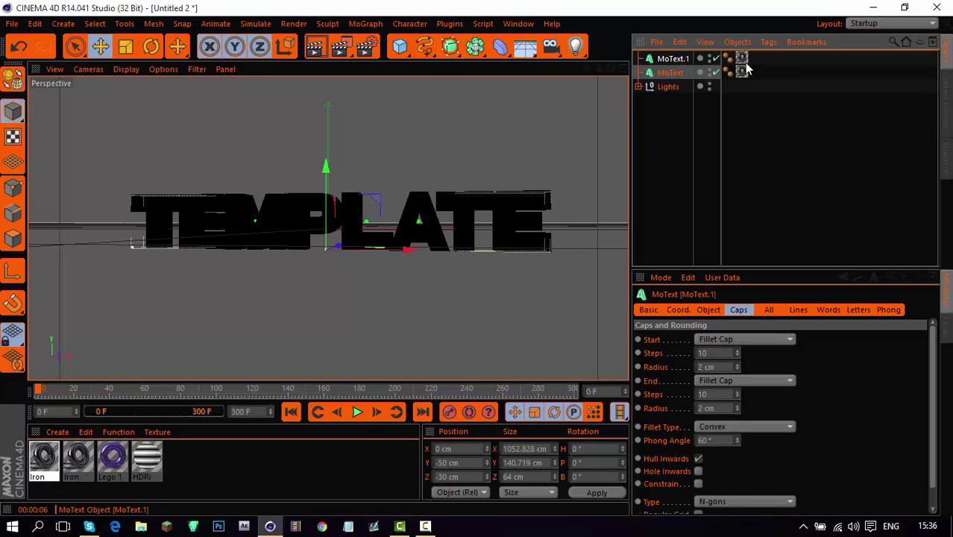
left_click(42, 460)
key("Delete")
left_click_drag(78, 461, 742, 59)
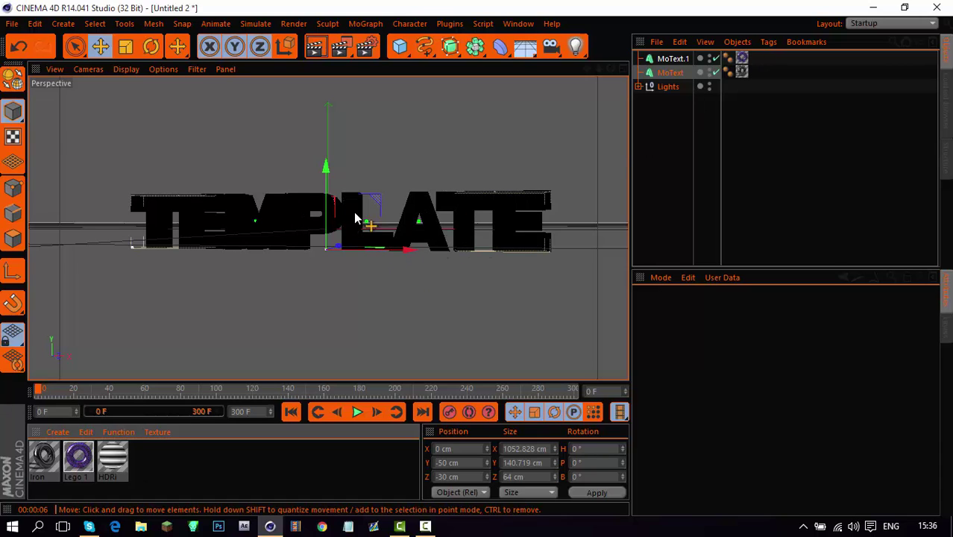
Set the start and end fillet radii of the MoText copy to 4 cm and its depth to 40 cm
left_click(672, 60)
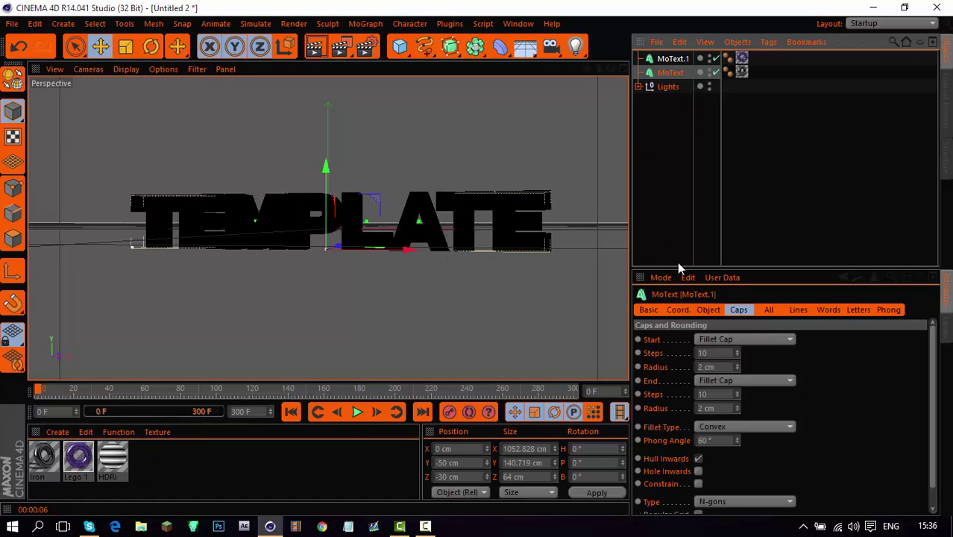
double_click(737, 365)
double_click(737, 405)
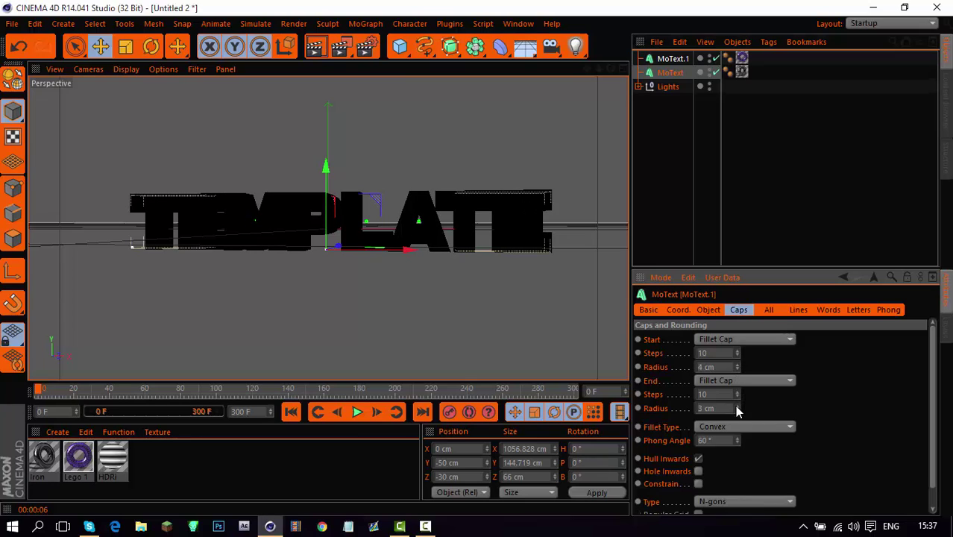
left_click(707, 310)
double_click(727, 340)
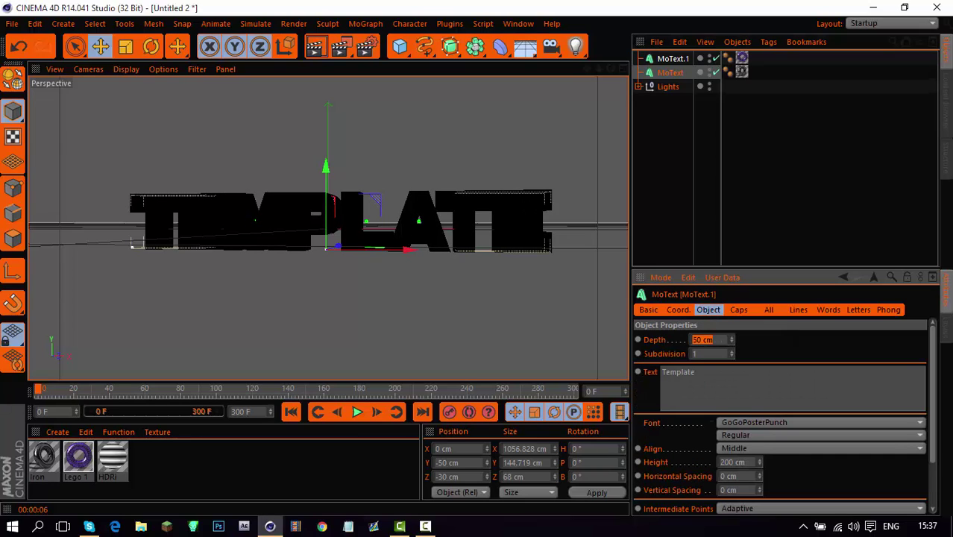
type("40")
key("Return")
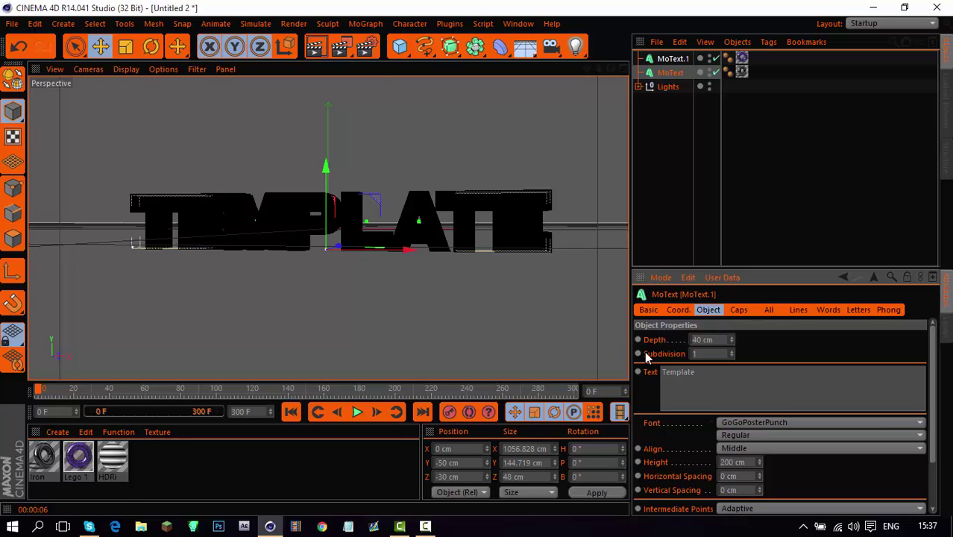
Move the MoText copy in the Top view to about -19.8 cm in Z, centring it within the original's depth, and render the perspective view
key("F4")
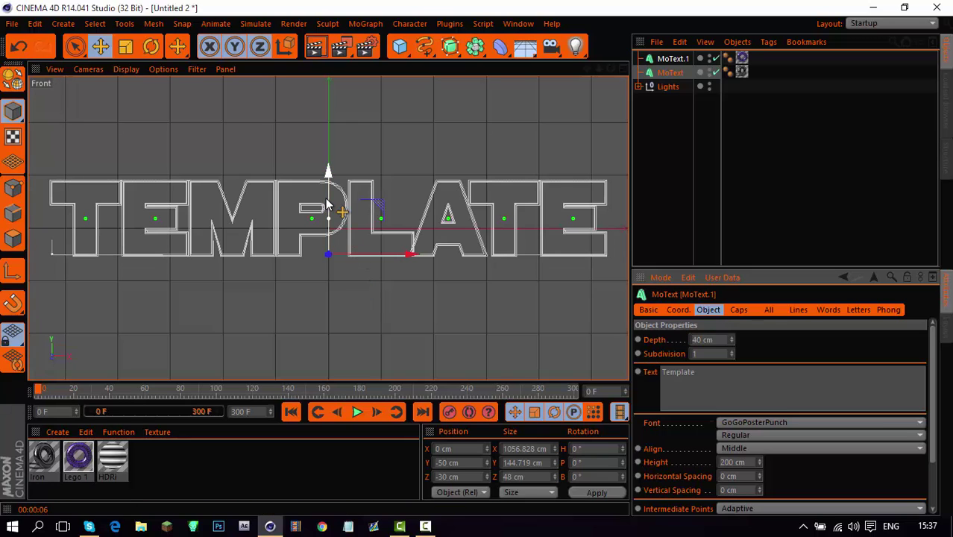
key("F2")
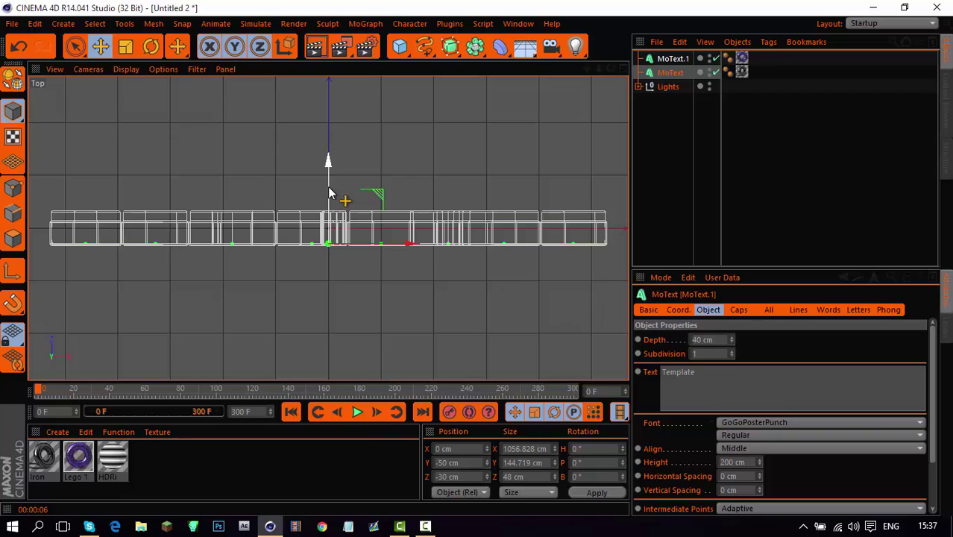
left_click_drag(329, 193, 329, 187)
scroll(329, 234, "up", 1)
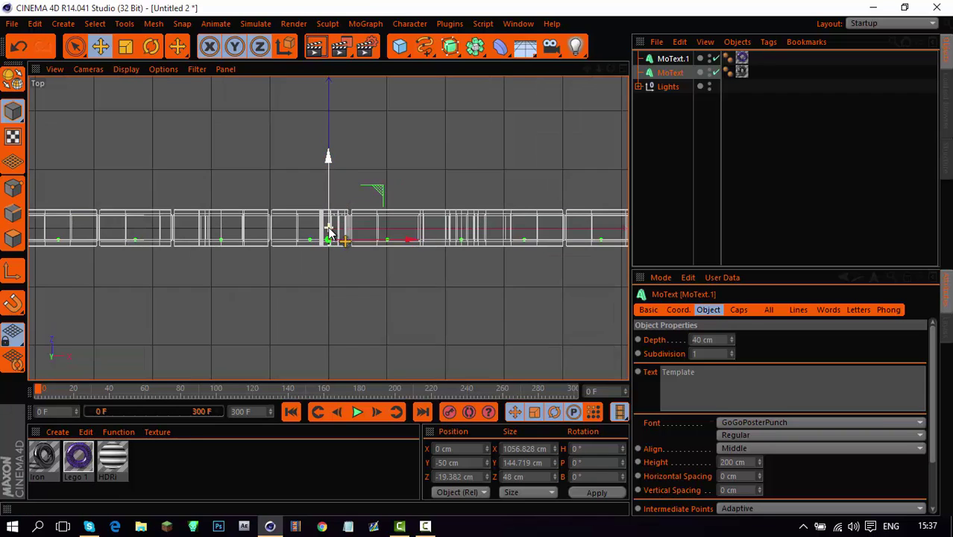
scroll(330, 233, "up", 5)
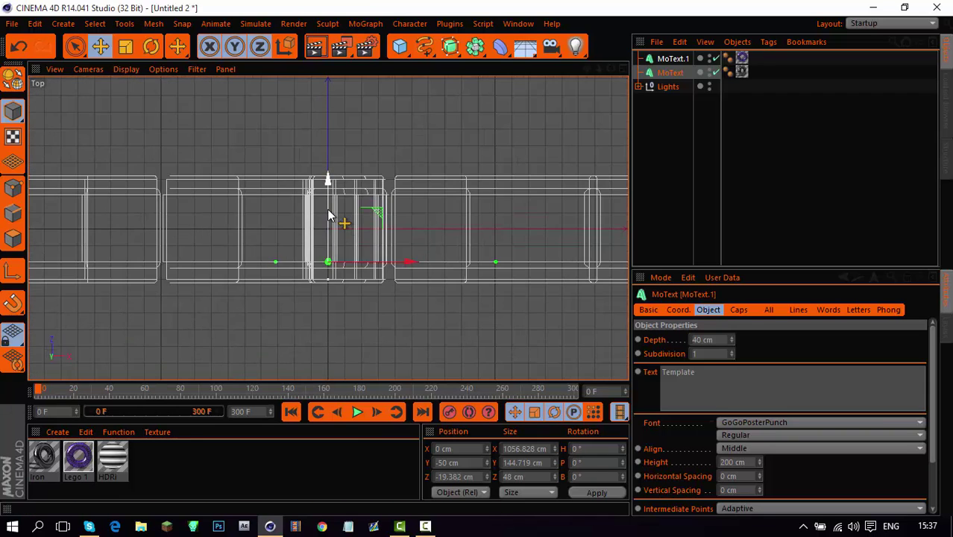
left_click_drag(329, 216, 328, 216)
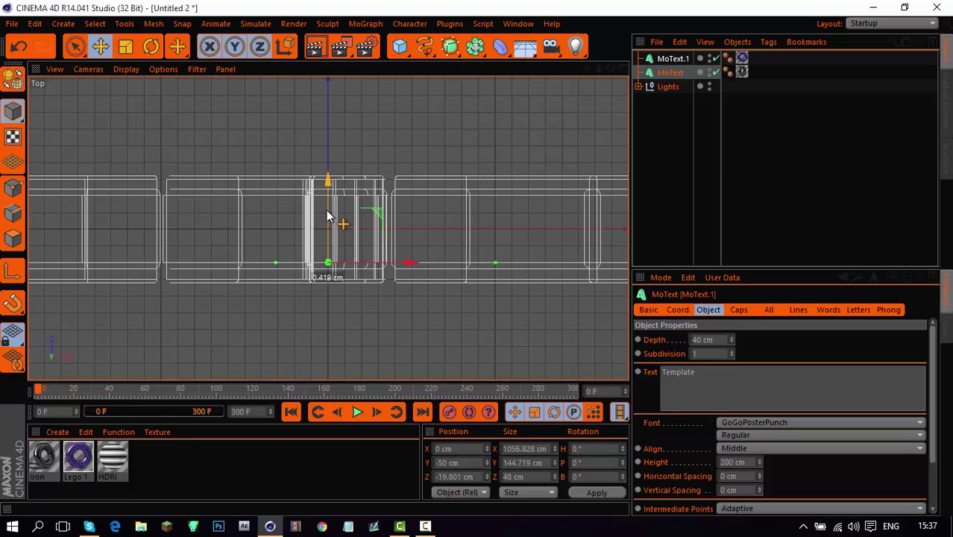
key("F1")
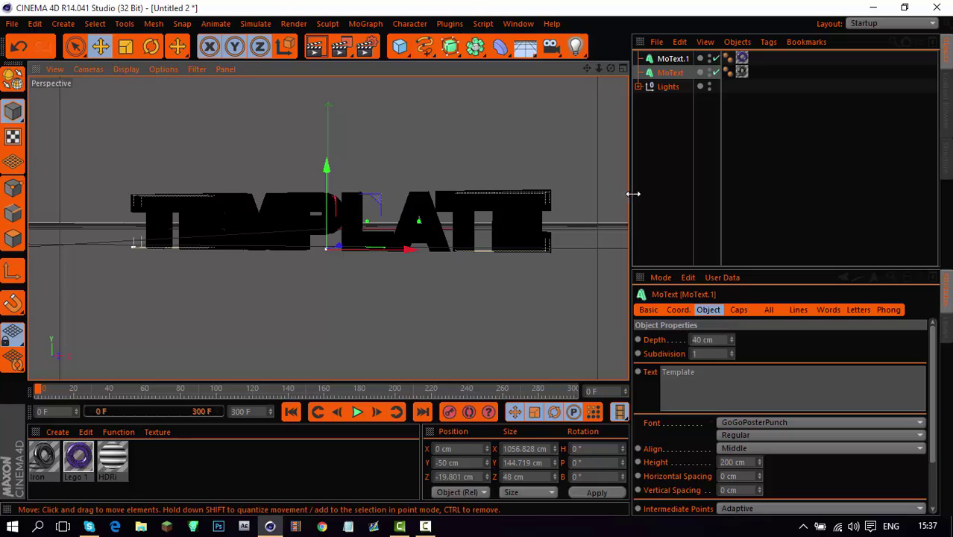
left_click(316, 48)
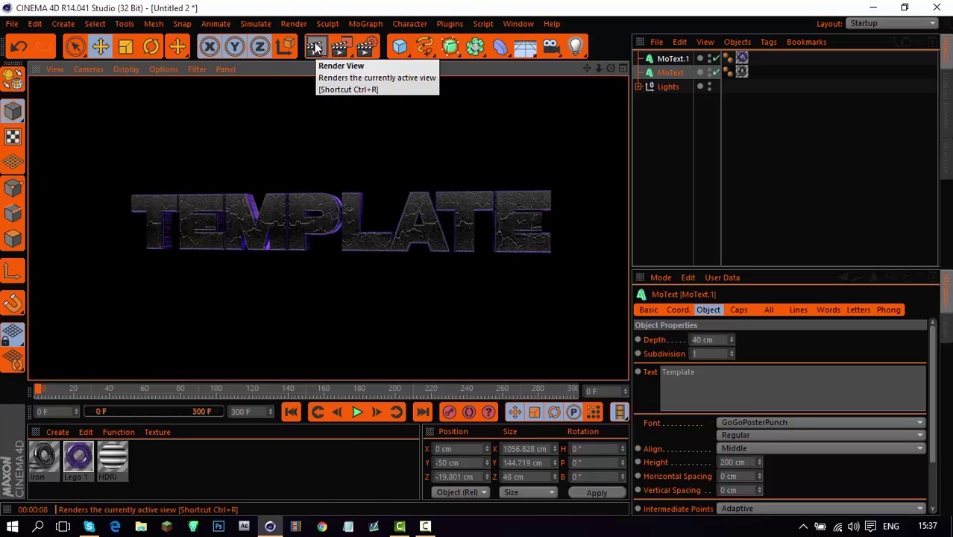
Load the "intro" preset into the project settings and render the perspective view
left_click(698, 184)
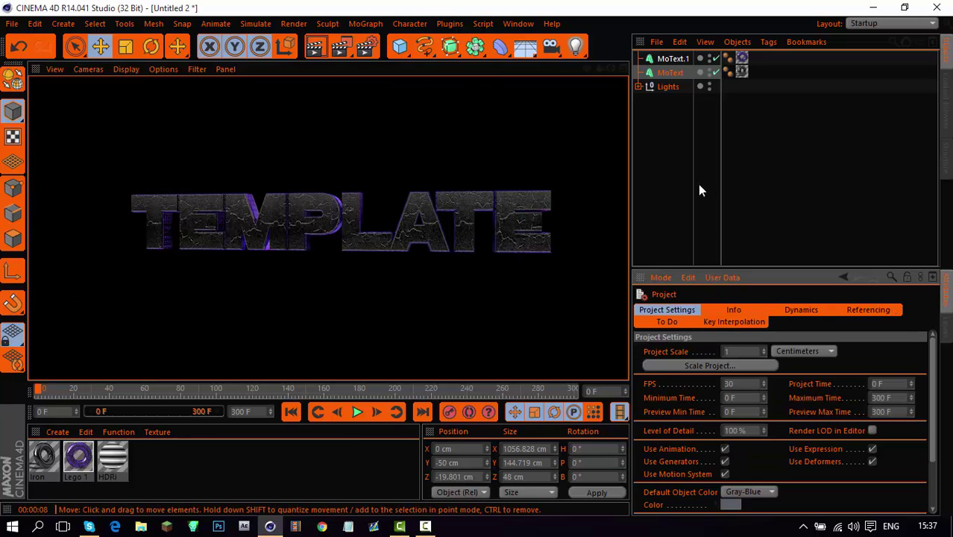
scroll(801, 456, "down", 3)
left_click(671, 508)
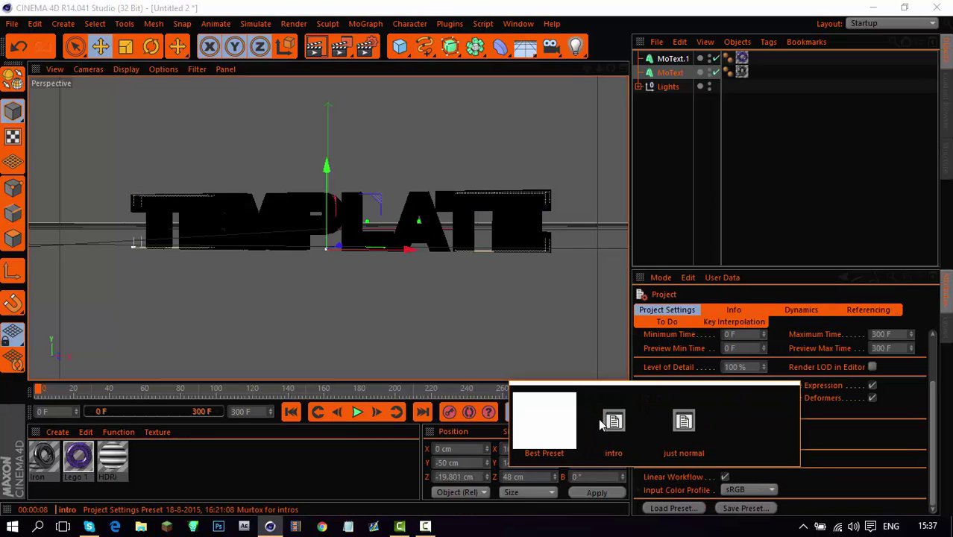
left_click(610, 418)
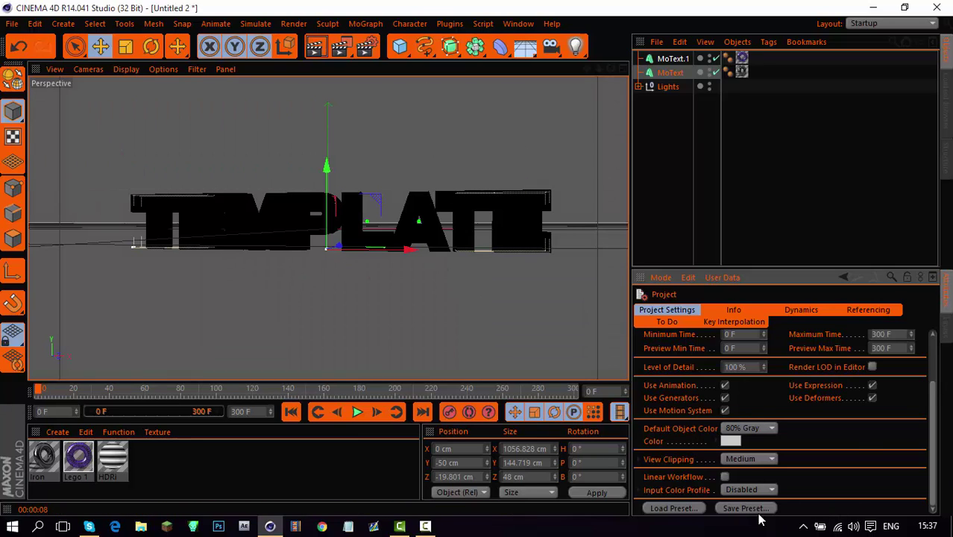
left_click(316, 47)
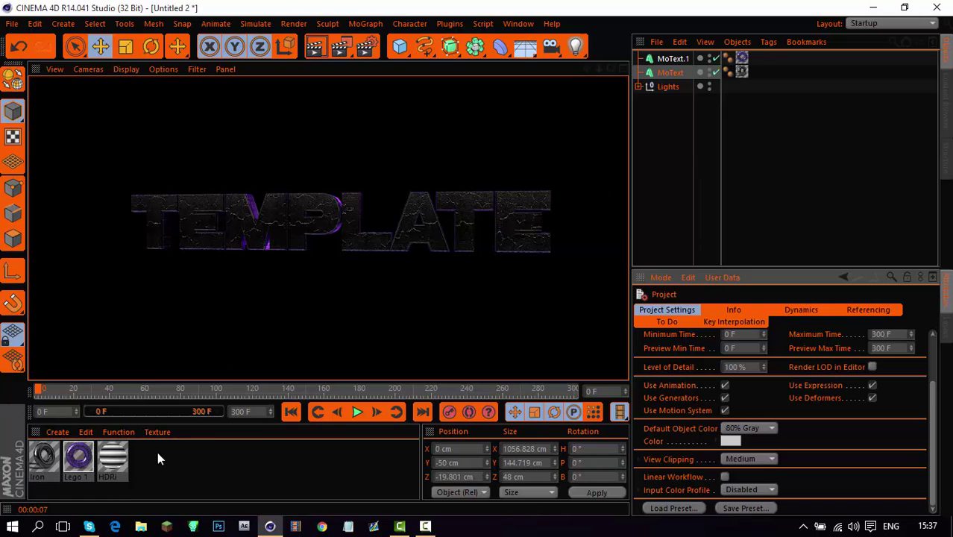
Set the Iron material's color to R 211, G 213, B 210, close the Material Editor, and render the view
double_click(54, 449)
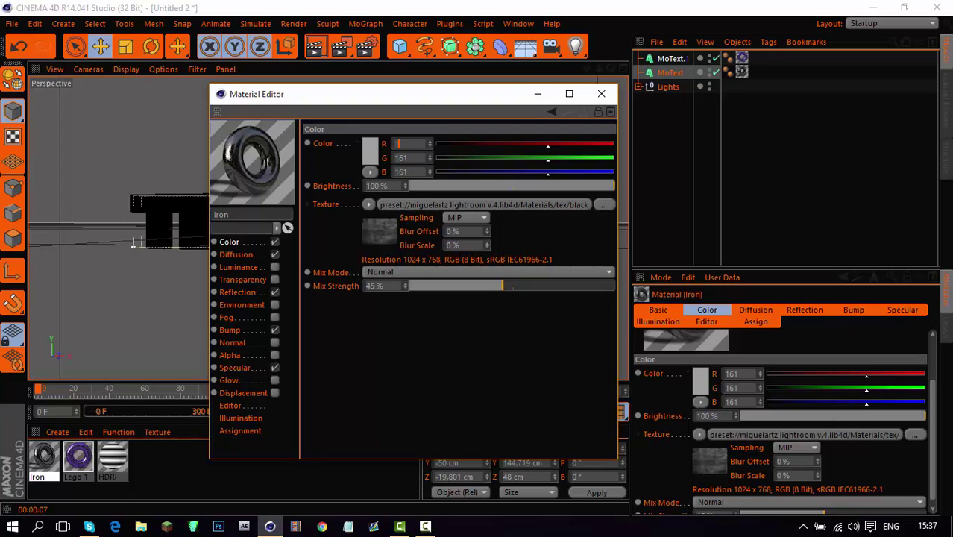
key("Tab")
type("1")
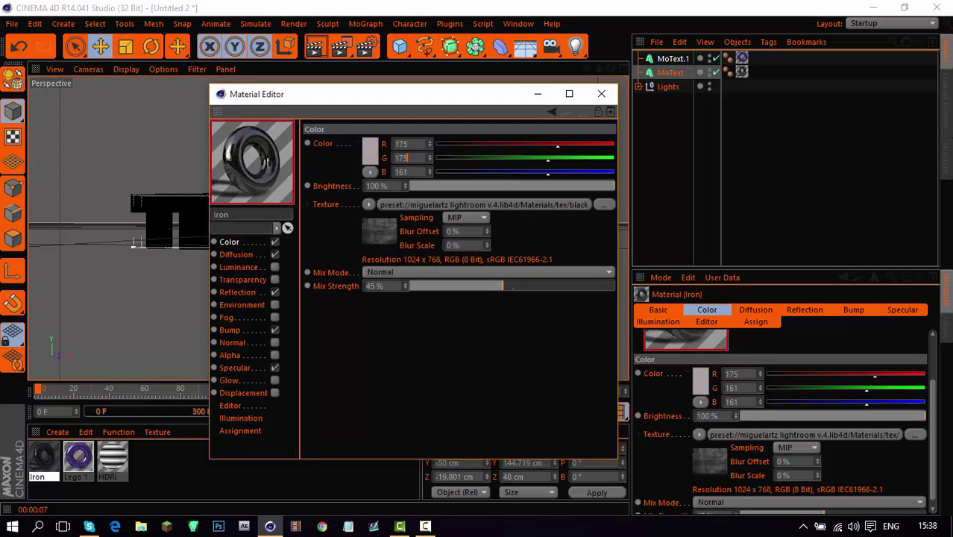
key("Tab")
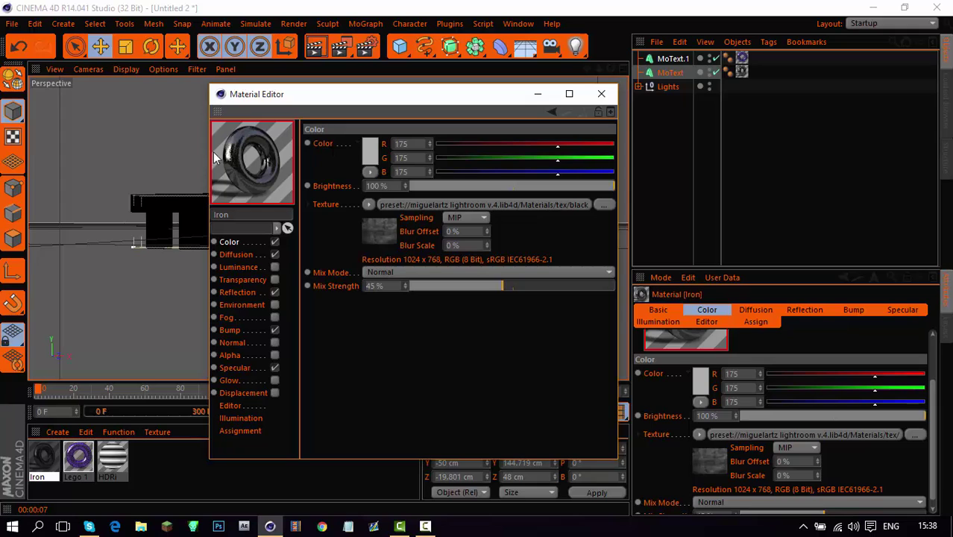
left_click(586, 159)
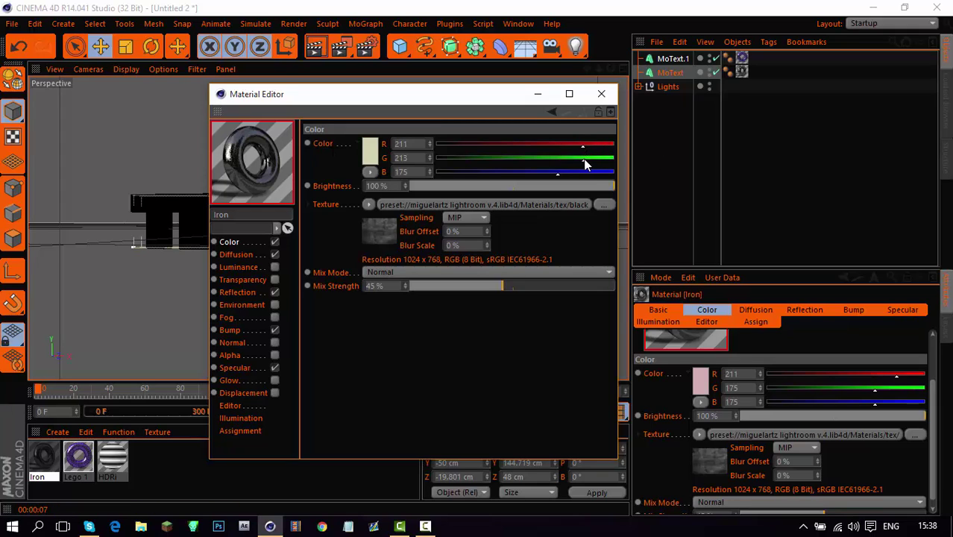
left_click(601, 94)
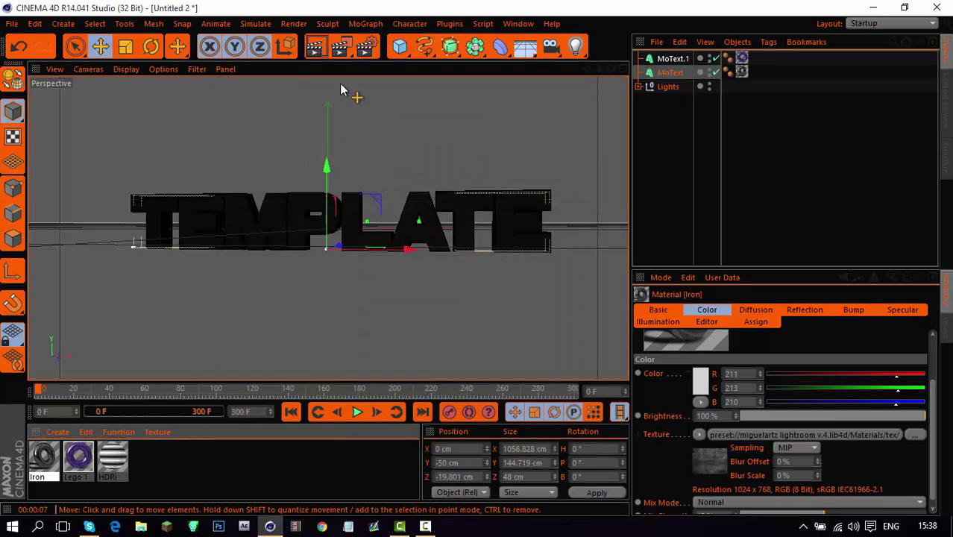
left_click(314, 49)
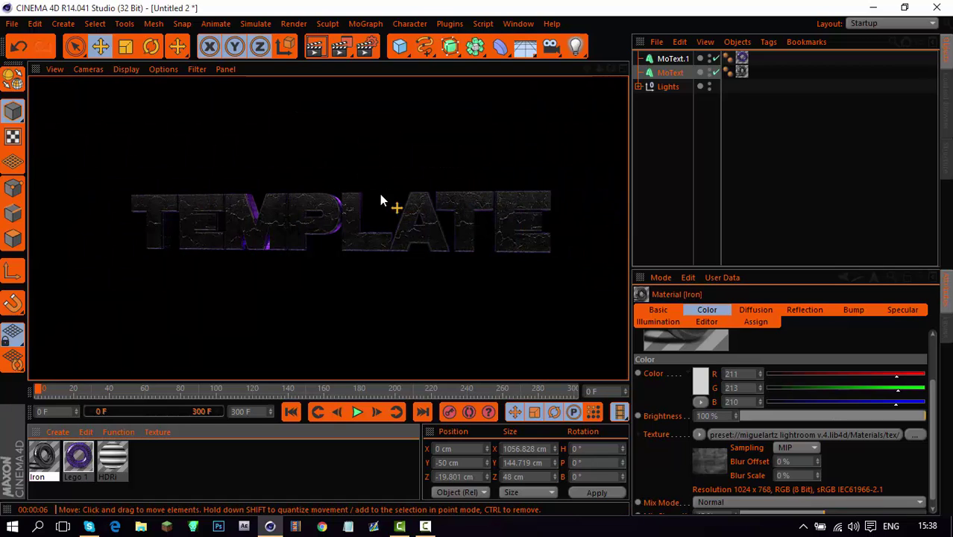
left_click_drag(328, 388, 237, 389)
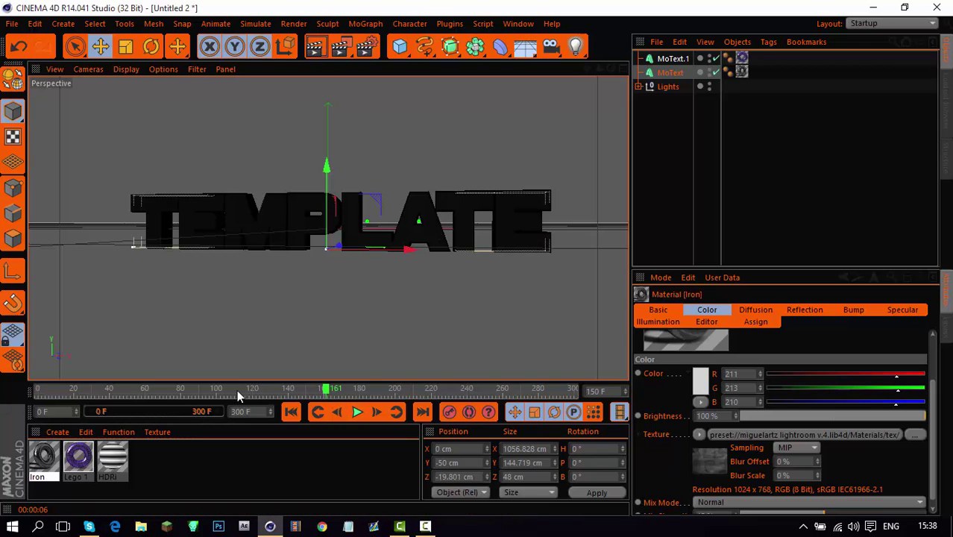
left_click_drag(94, 391, 4, 391)
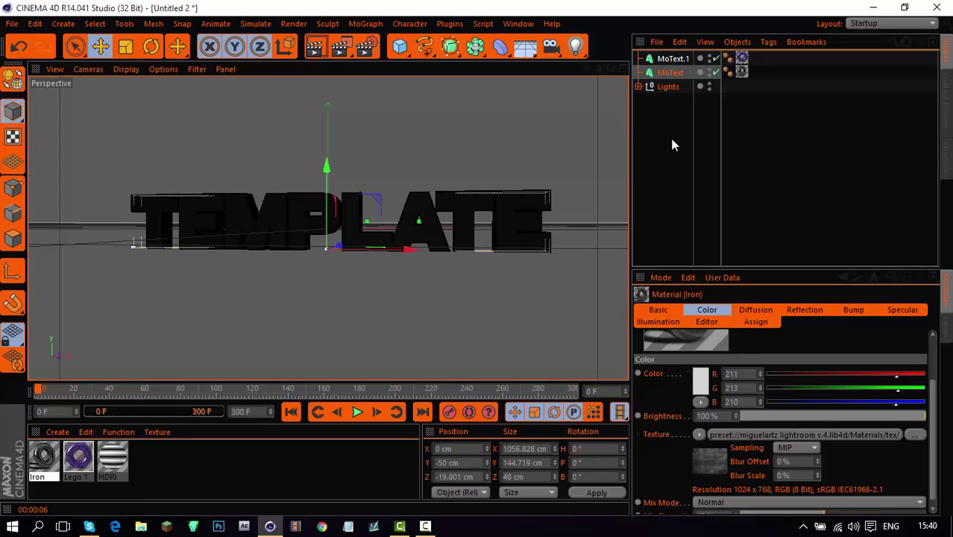
Select both MoText.1 and MoText and make them editable
left_click(672, 146)
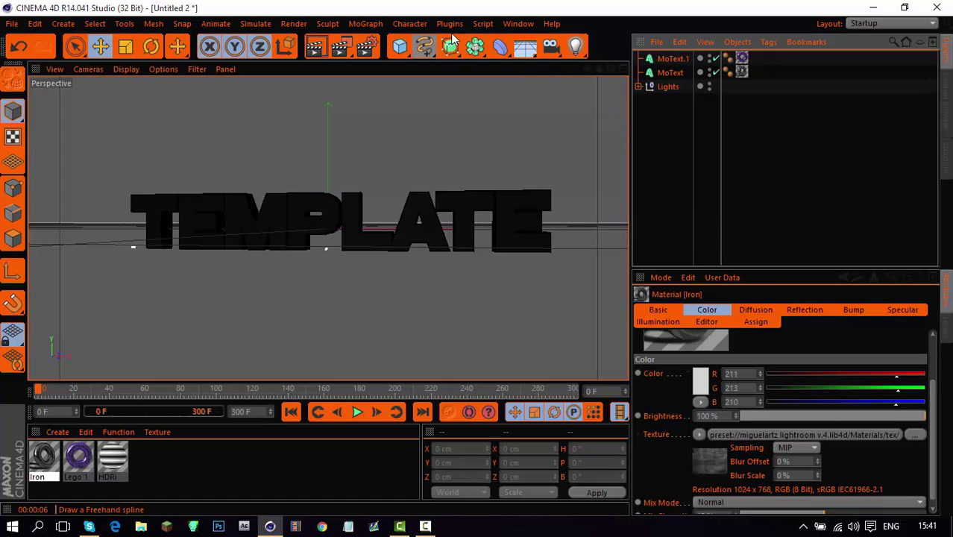
left_click(652, 72)
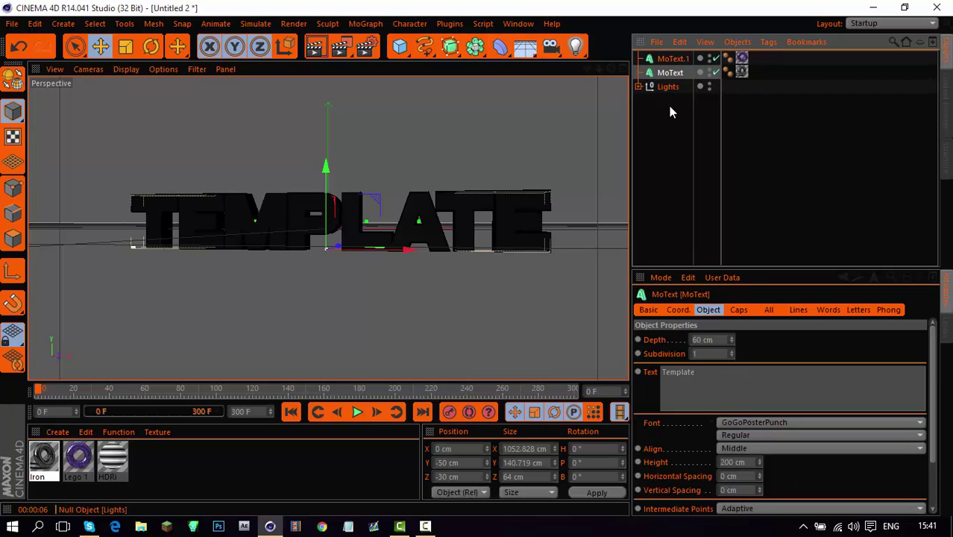
left_click(673, 60)
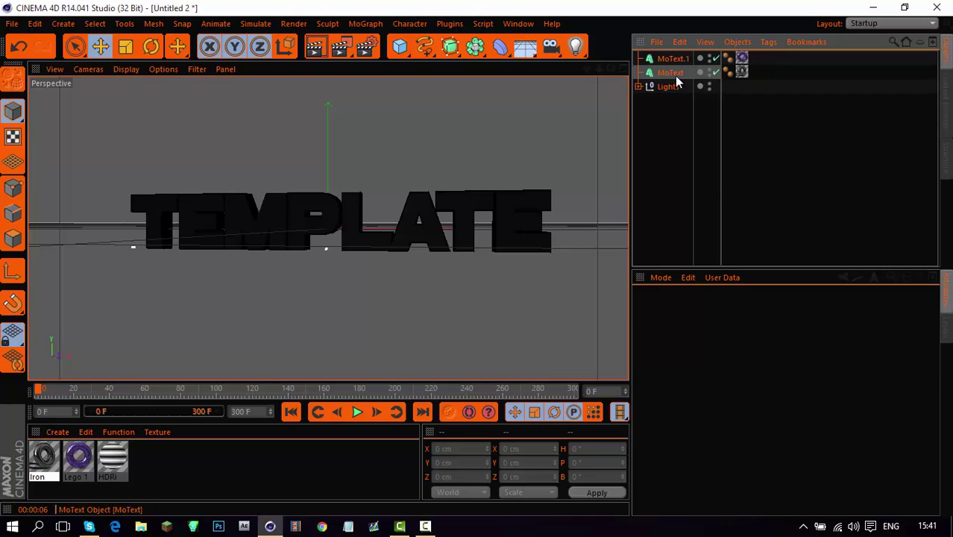
left_click(670, 73, "ctrl")
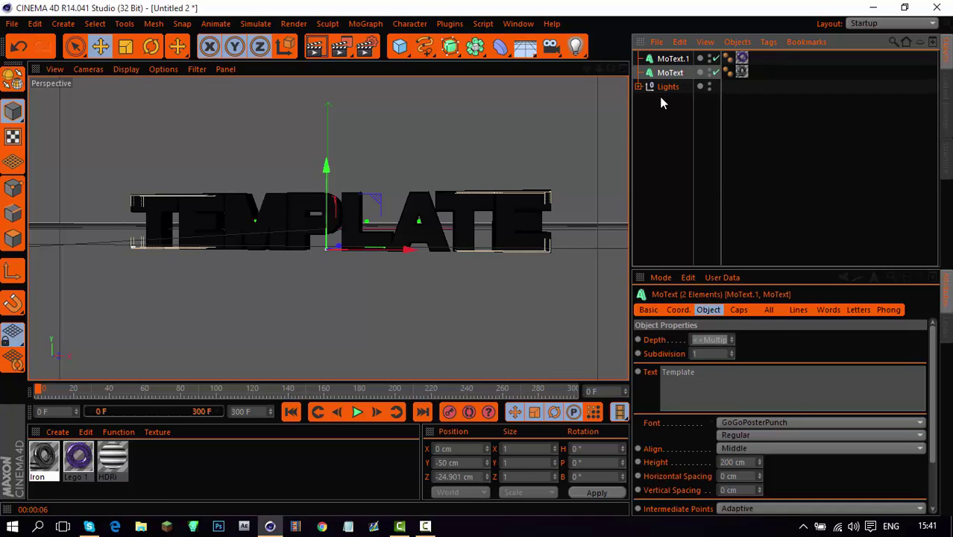
key("c")
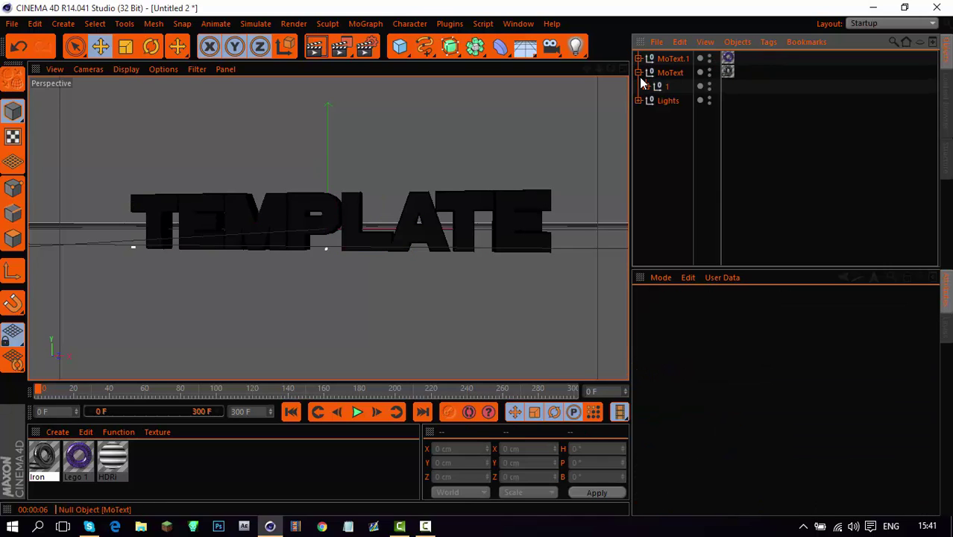
Expand MoText down to its letters, move its Iron texture tag onto the T, and copy the tag to every other letter
left_click(646, 87)
left_click(653, 100)
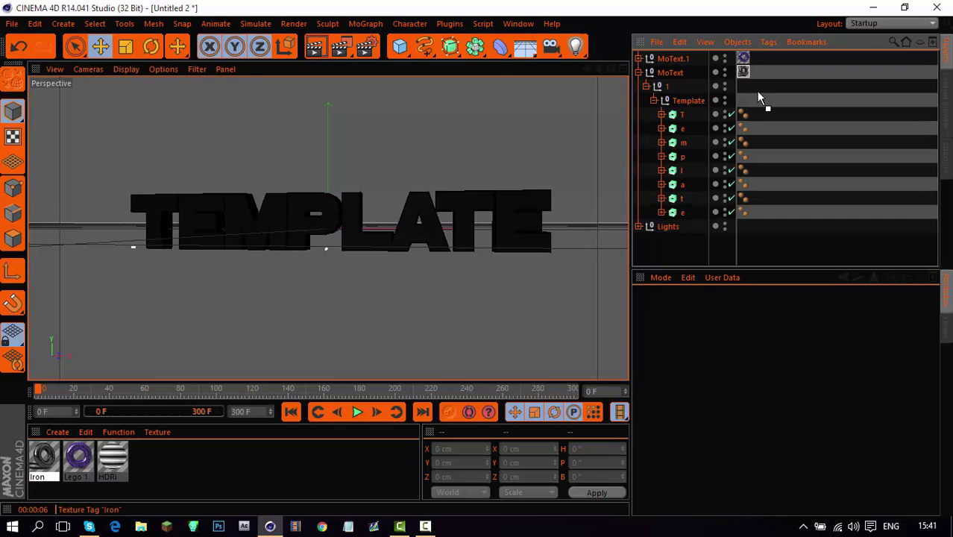
left_click_drag(762, 121, 757, 143)
left_click_drag(756, 142, 757, 212, "ctrl")
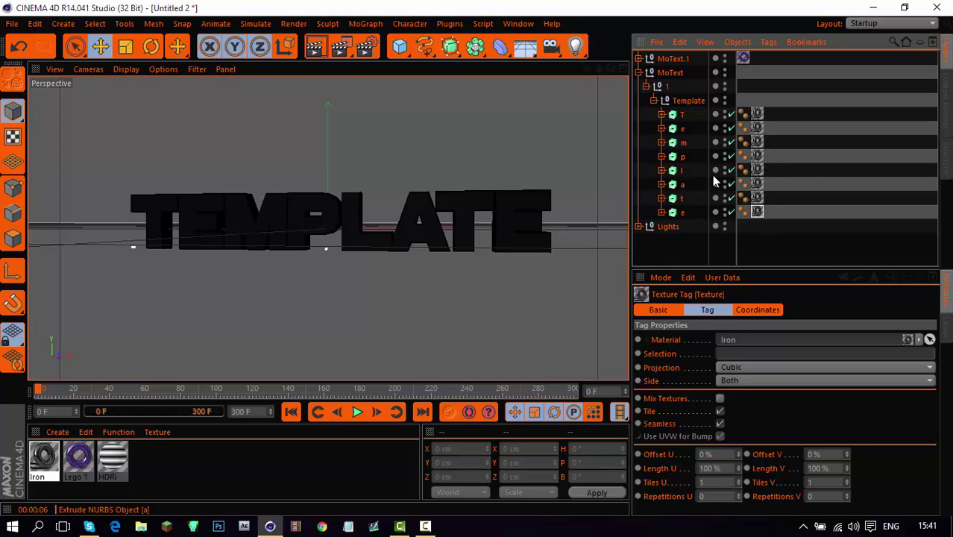
Expand MoText.1 down to its letters and distribute its Lego 1 texture tag to each of them
left_click(638, 73)
left_click(638, 58)
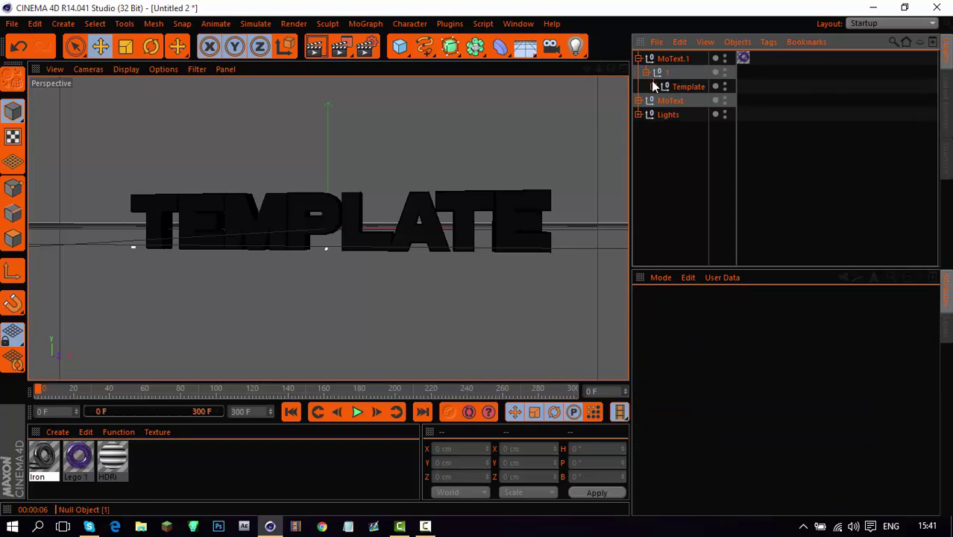
left_click(654, 86)
left_click_drag(737, 63, 748, 75)
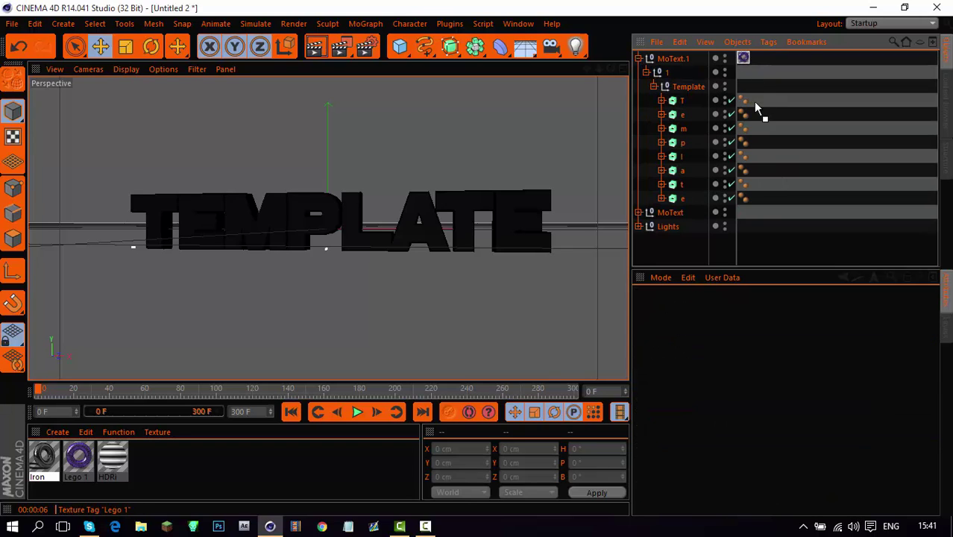
left_click_drag(755, 108, 754, 101)
left_click_drag(757, 100, 757, 198, "ctrl")
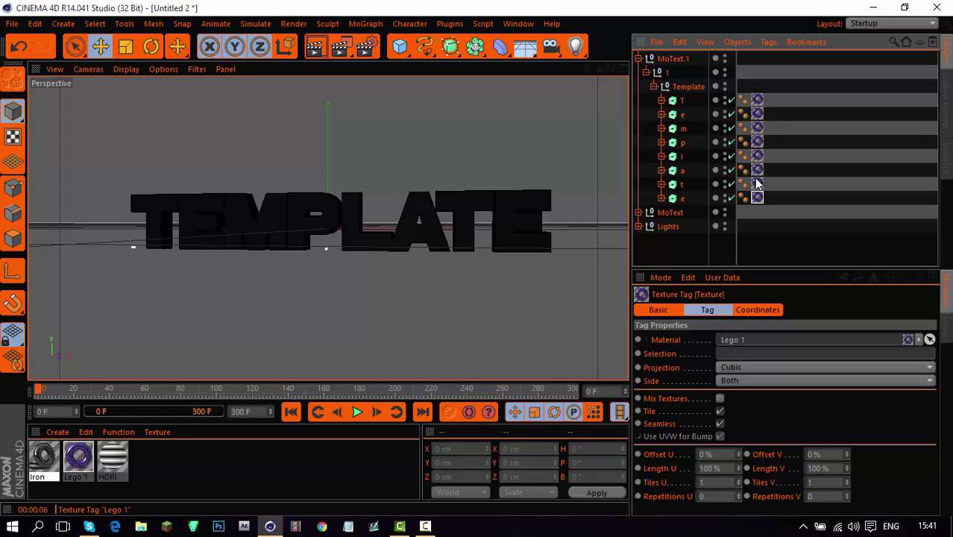
Make the Iron letter T from MoText a child of the matching Lego letter T in MoText.1
left_click(660, 101)
left_click(643, 226)
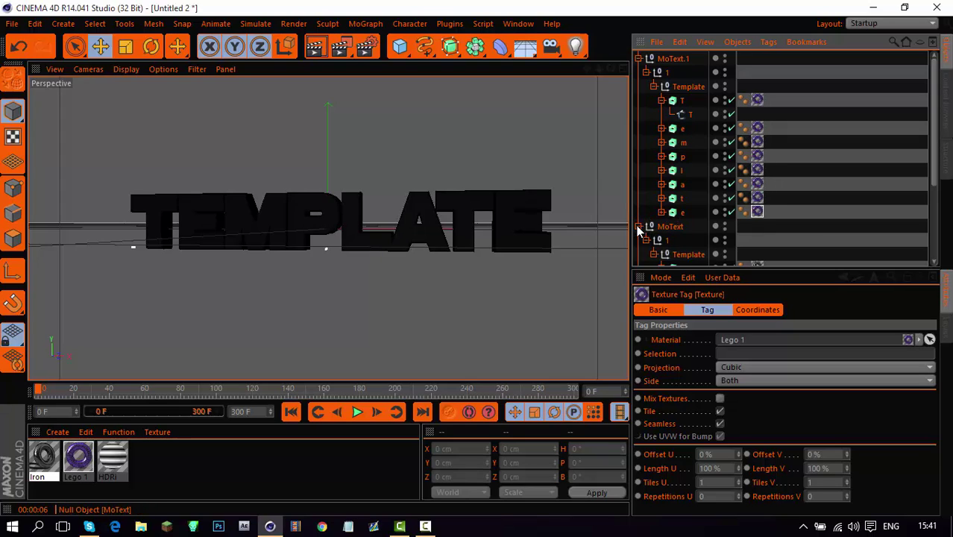
scroll(690, 246, "down", 3)
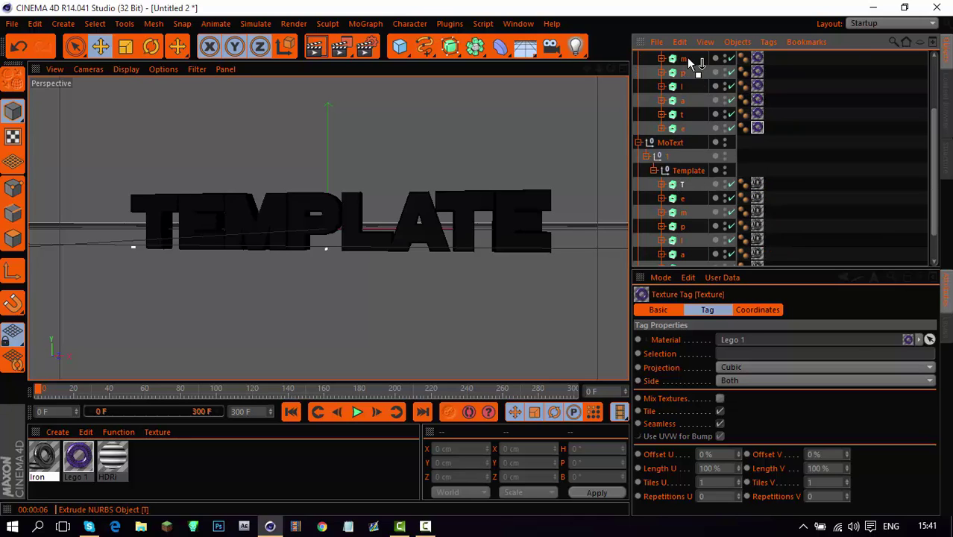
scroll(687, 54, "up", 3)
left_click(680, 100)
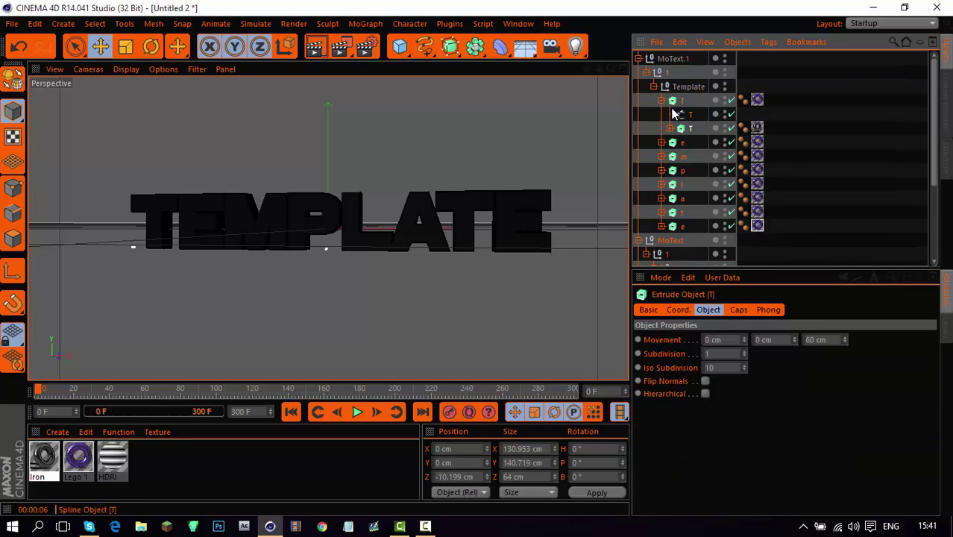
Nest MoText's Iron letters e (the first one) and m under their matching Lego letters in MoText.1
left_click(661, 100)
left_click(661, 114)
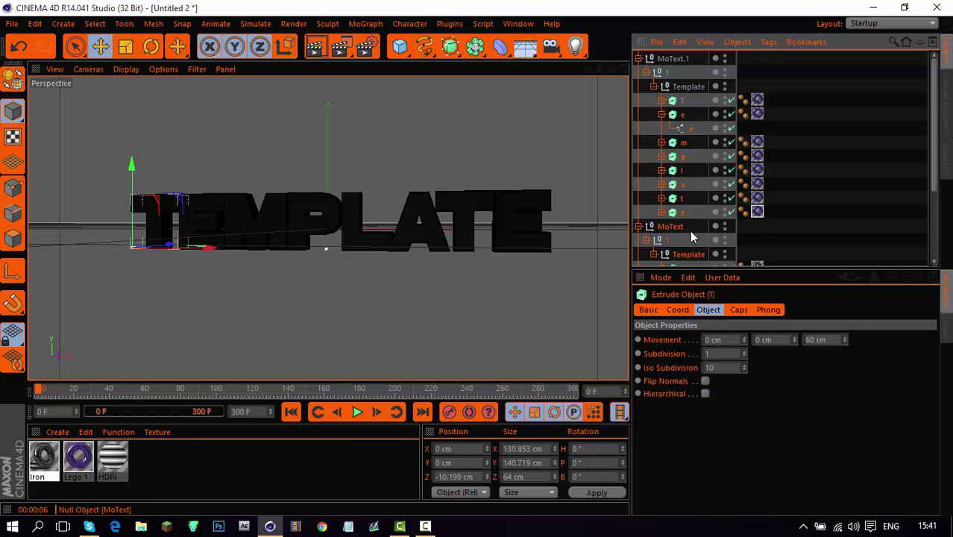
scroll(686, 216, "down", 3)
left_click_drag(677, 189, 690, 137)
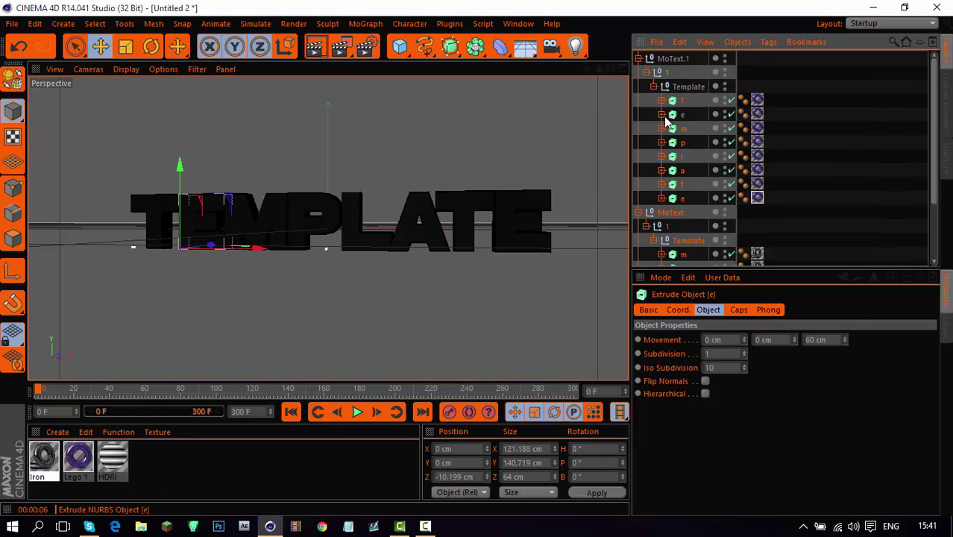
left_click(662, 128)
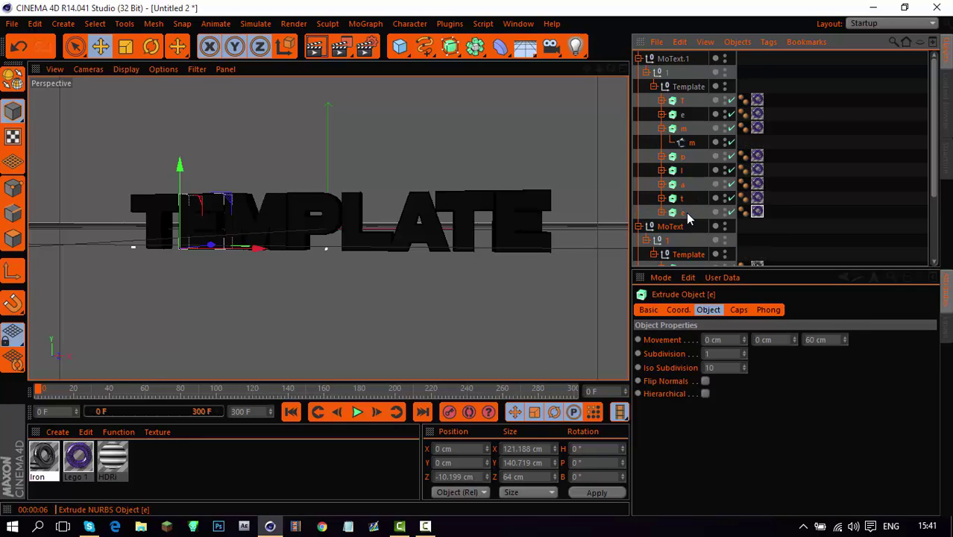
scroll(686, 216, "down", 3)
left_click_drag(680, 184, 682, 128)
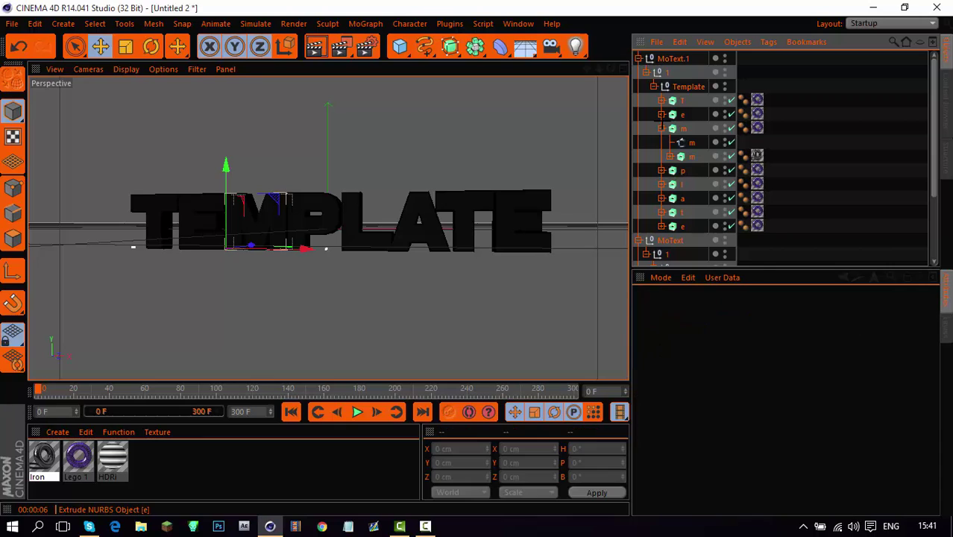
Nest MoText's Iron letters p and l under their matching Lego letters in MoText.1
left_click(662, 129)
left_click(663, 142)
scroll(684, 194, "down", 3)
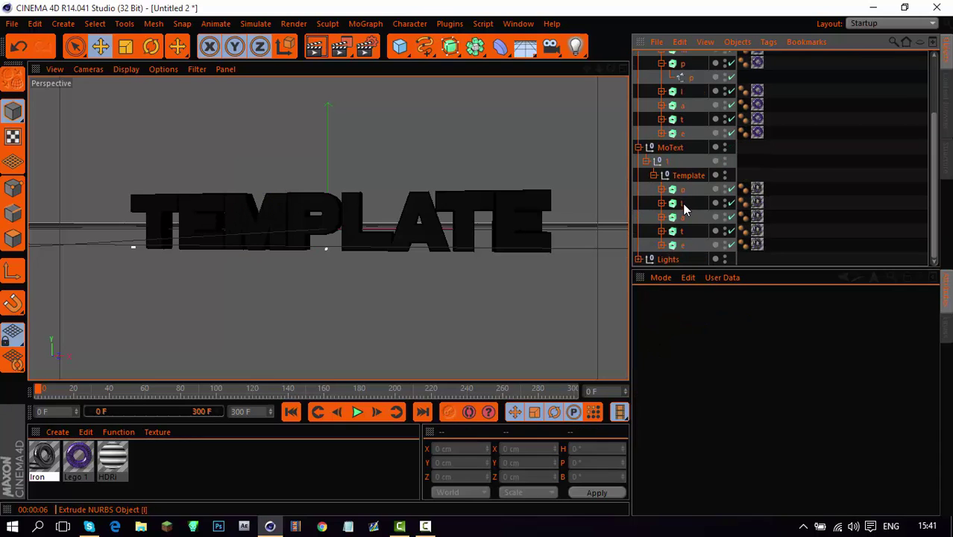
left_click_drag(680, 177, 688, 82)
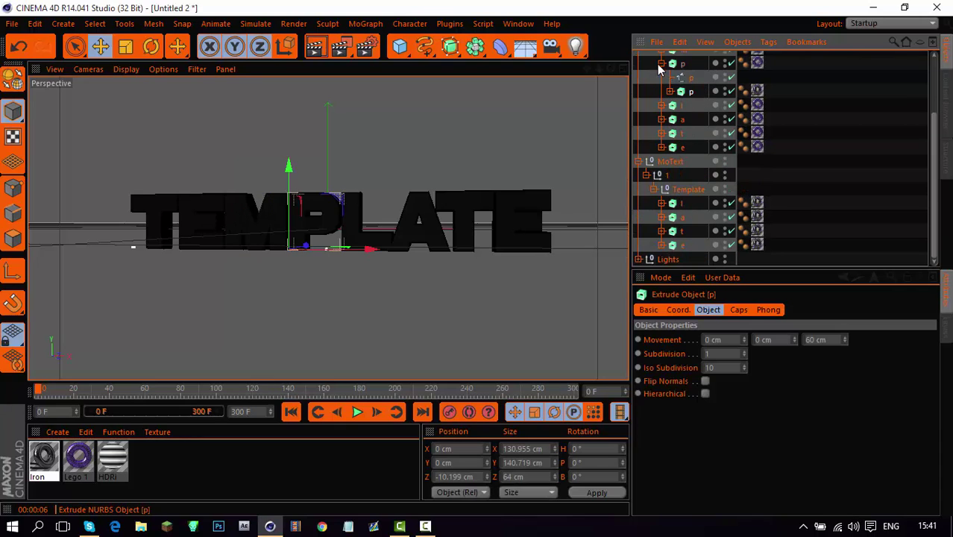
left_click(661, 105)
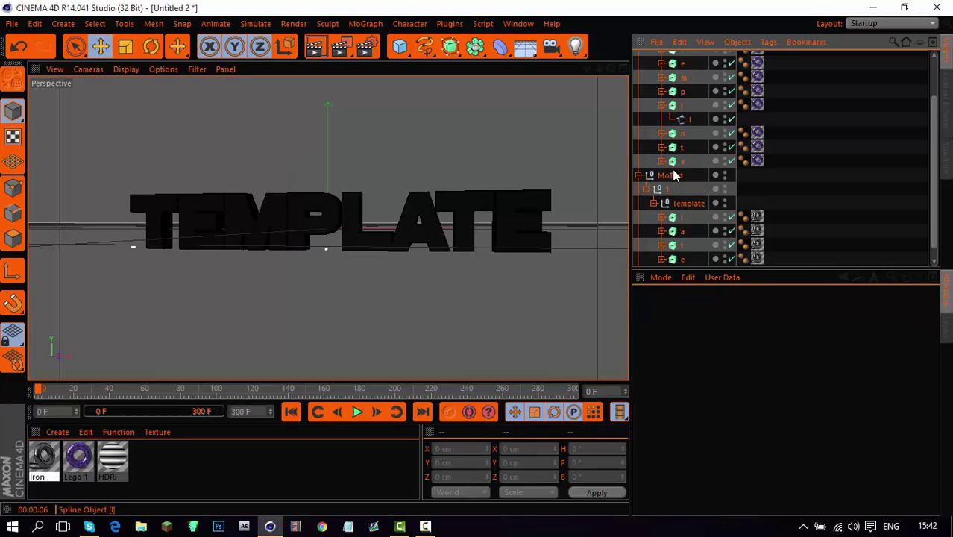
left_click_drag(692, 140, 687, 136)
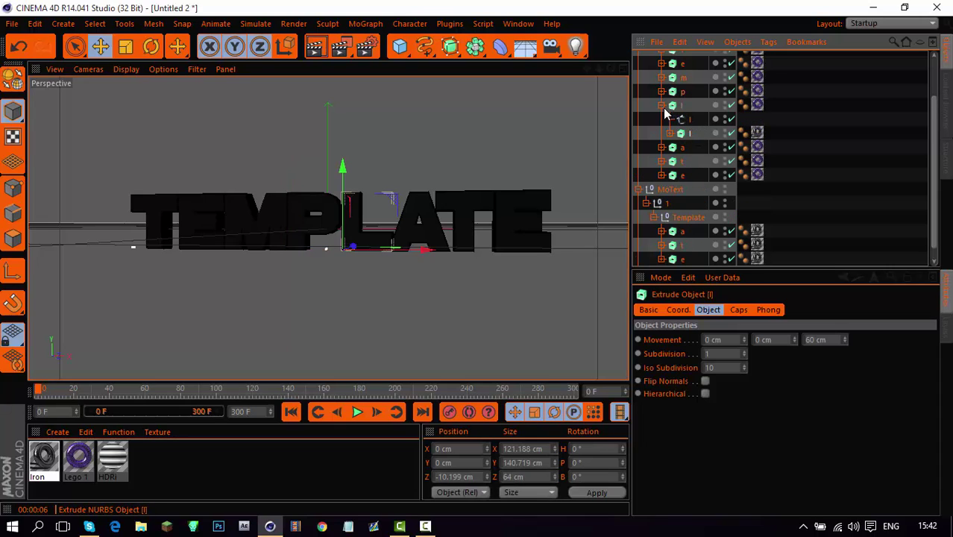
Nest MoText's Iron letters a and t under their matching Lego letters in MoText.1
left_click(662, 120)
left_click_drag(680, 233, 682, 153)
left_click(659, 135)
left_click(661, 161)
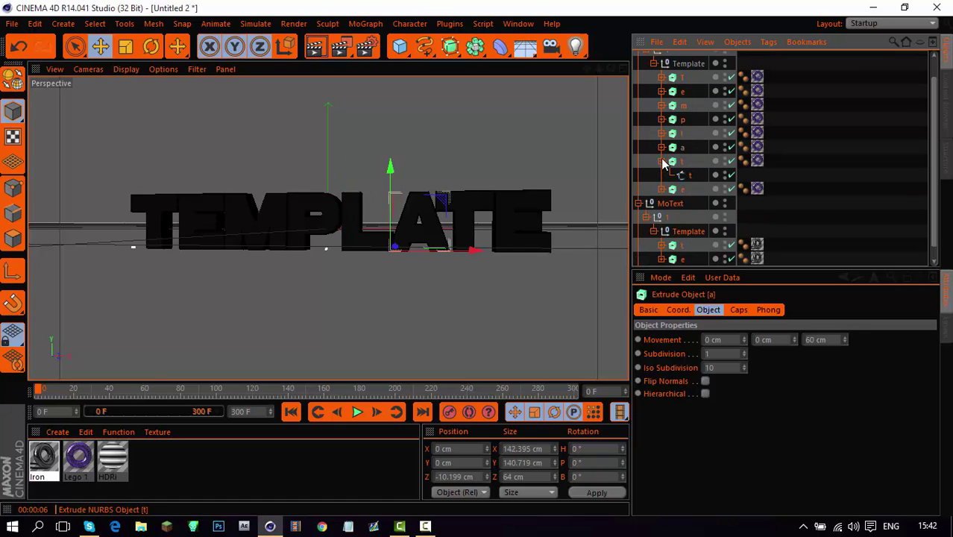
left_click(661, 161)
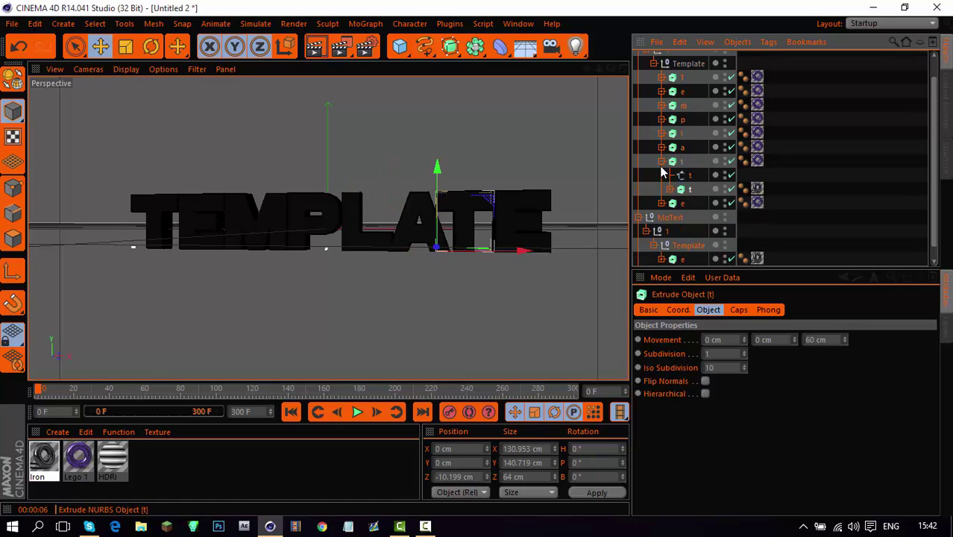
Nest MoText's last Iron letter e under its matching Lego letter in MoText.1 and delete the emptied MoText null
left_click(661, 189)
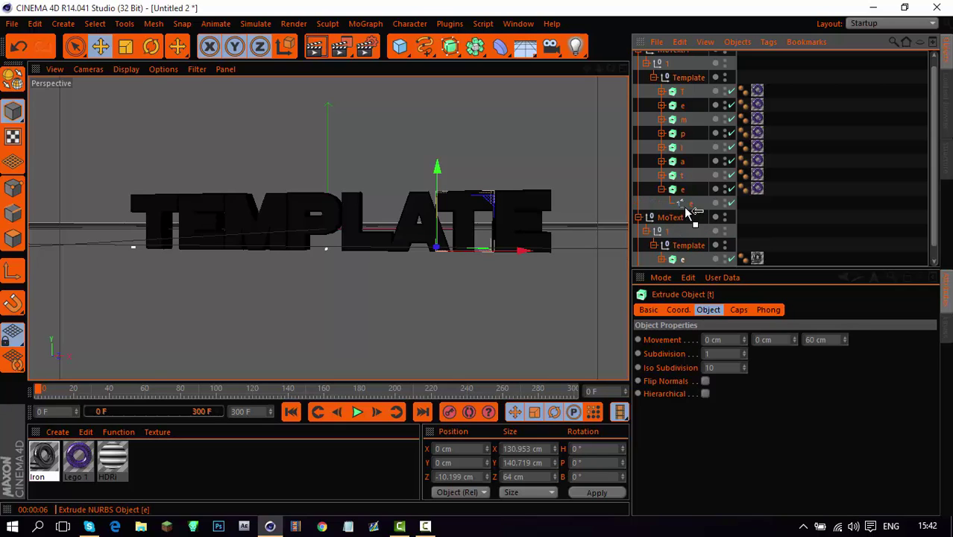
left_click_drag(689, 212, 685, 206)
left_click(669, 232)
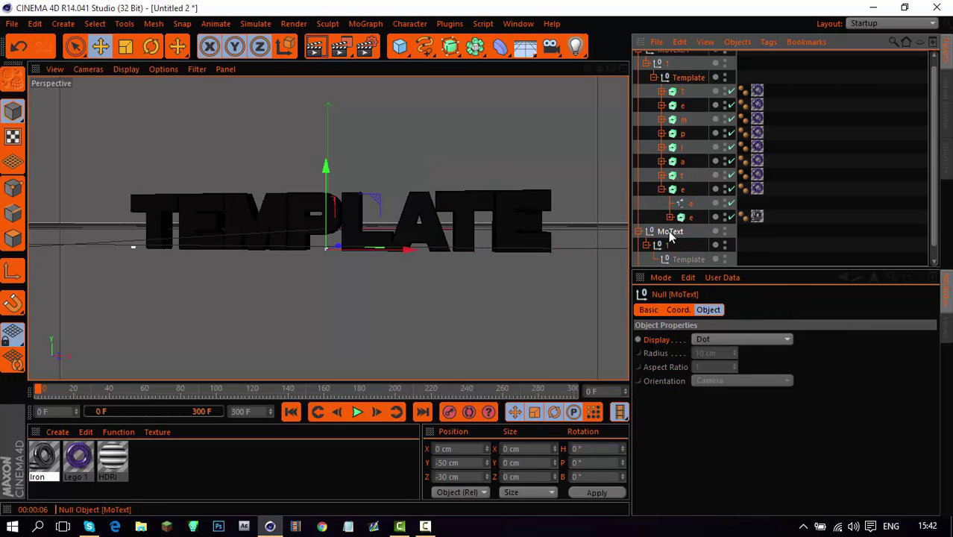
key("Delete")
left_click(661, 197)
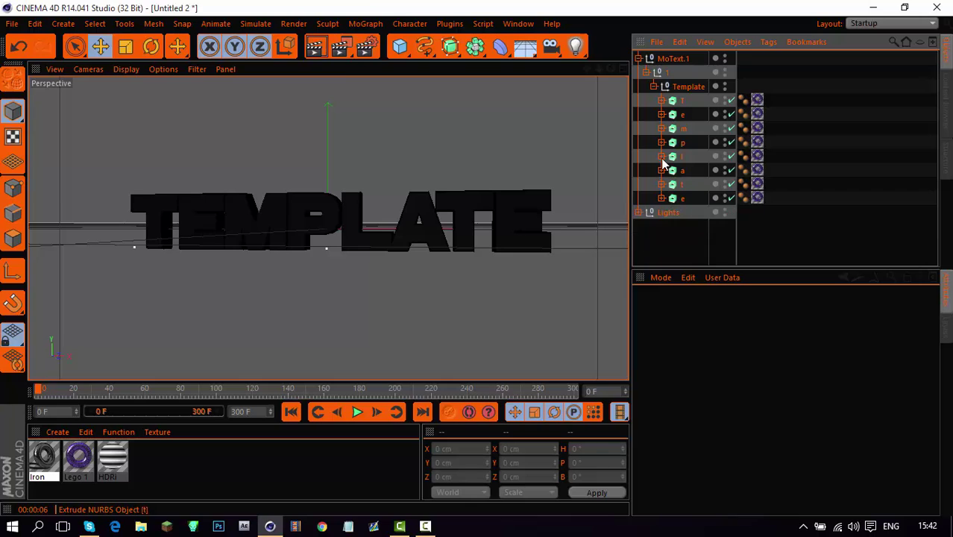
Center the axes of letters T, e (the first one) and m with Axis Center, including children and using all objects
left_click(153, 23)
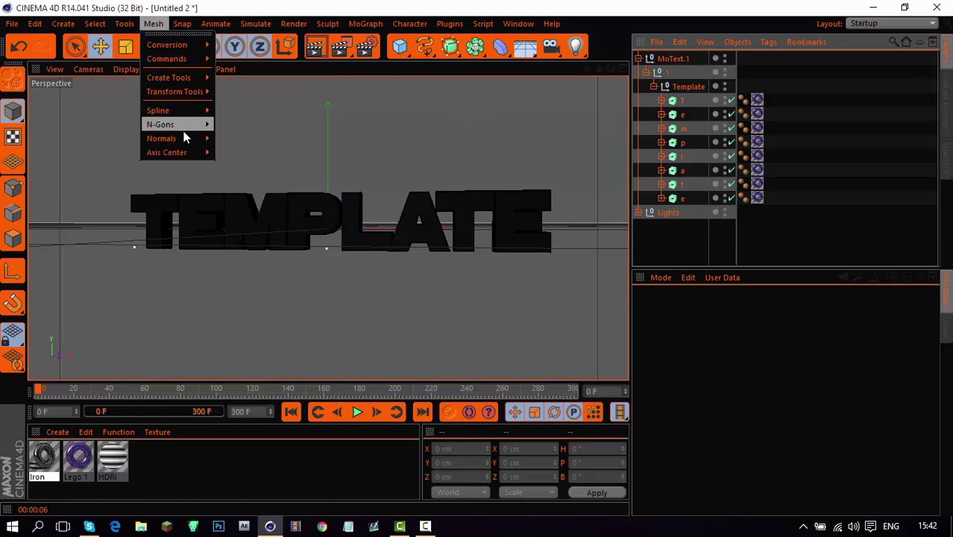
mouse_move(189, 154)
left_click(243, 152)
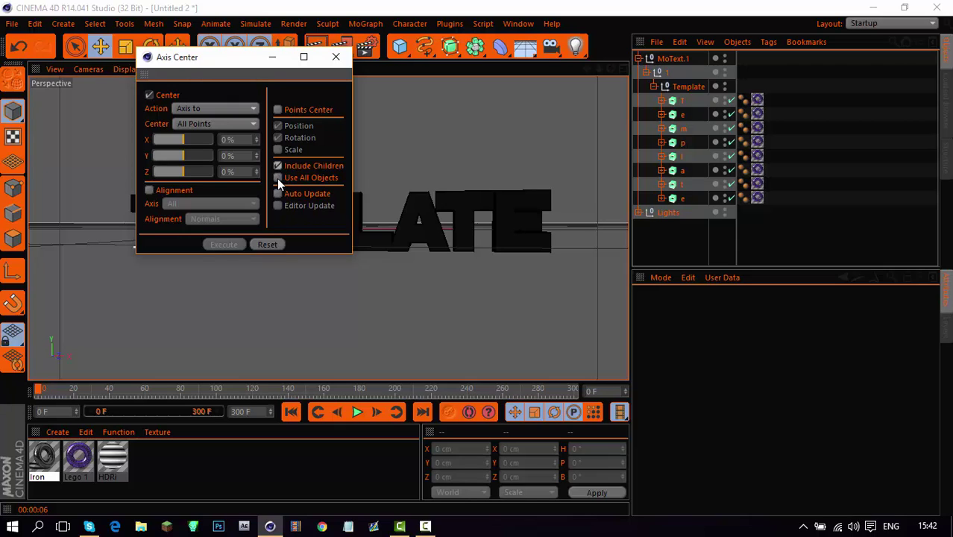
left_click(681, 100)
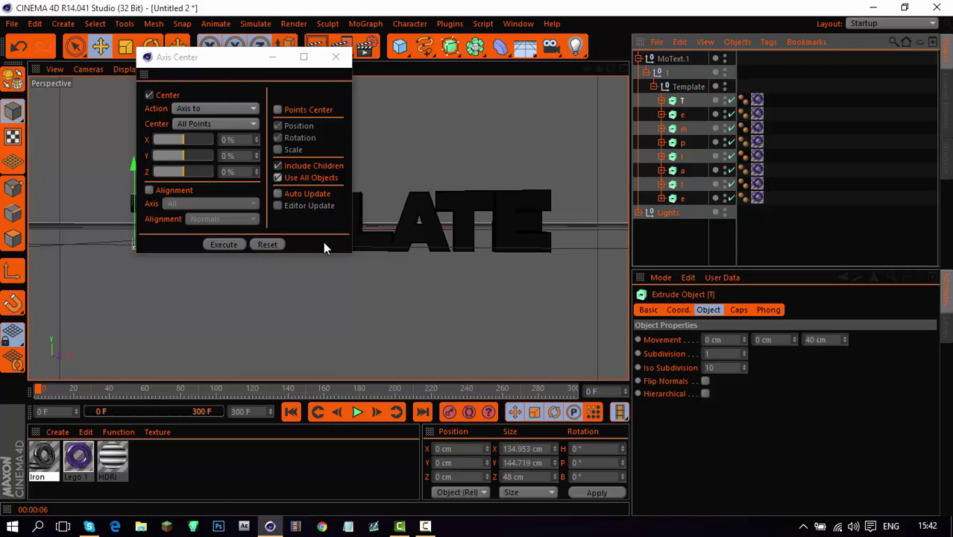
left_click(233, 243)
left_click(681, 114)
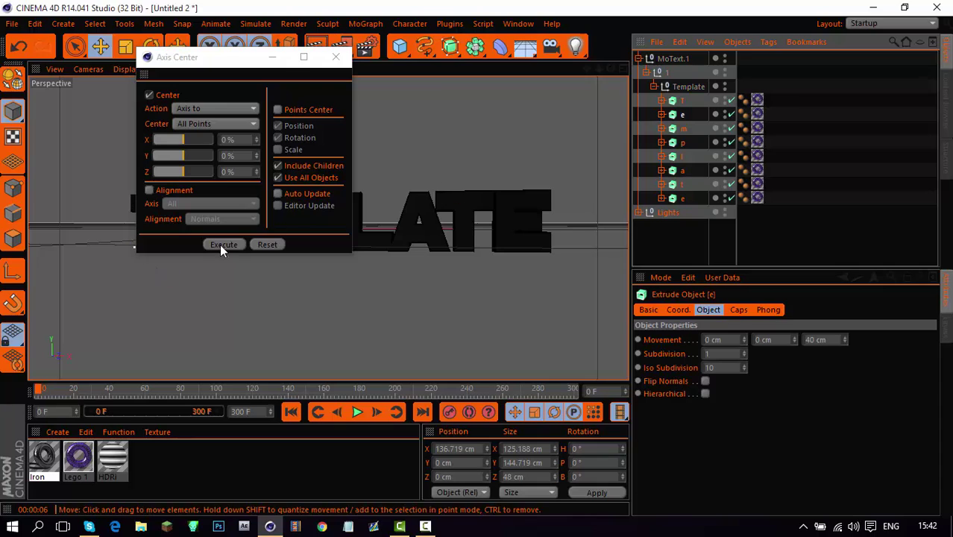
left_click(220, 244)
left_click(681, 128)
left_click(230, 244)
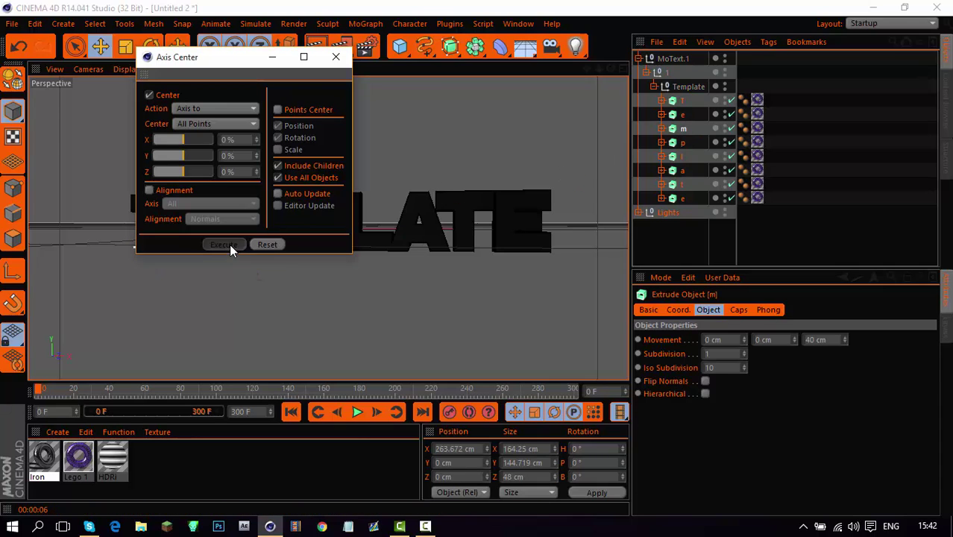
Center the axes of the remaining letters p, l, a, t and e with the same Axis Center options
left_click(681, 142)
left_click(224, 244)
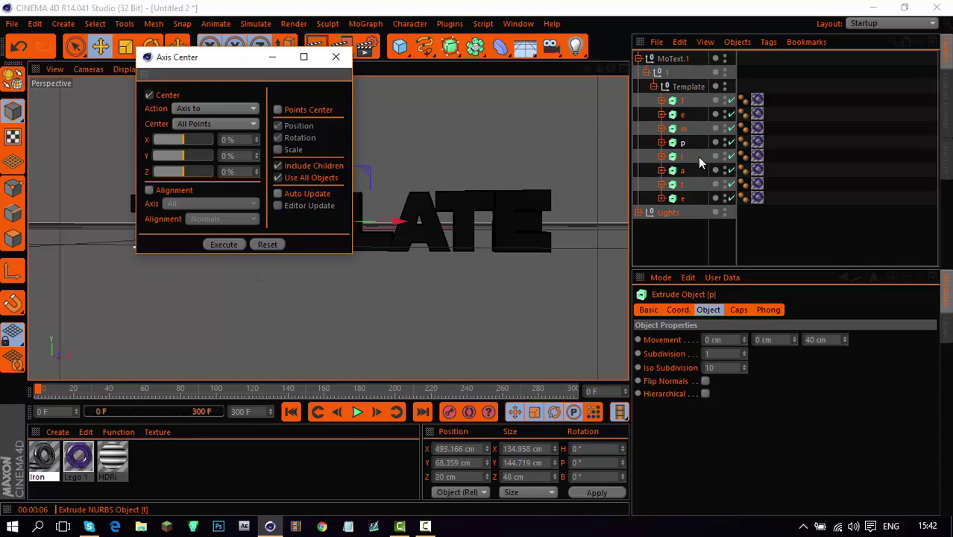
left_click(682, 170)
left_click(226, 244)
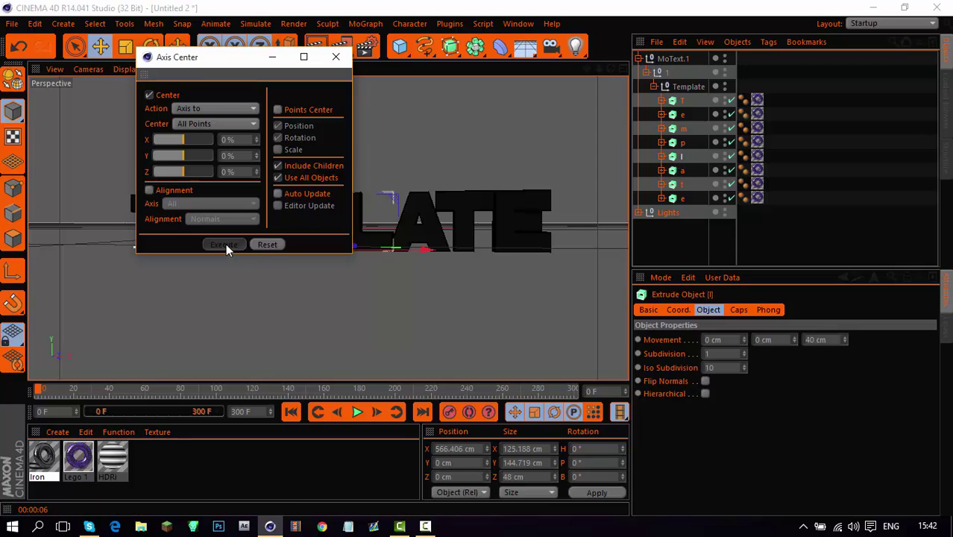
left_click(681, 184)
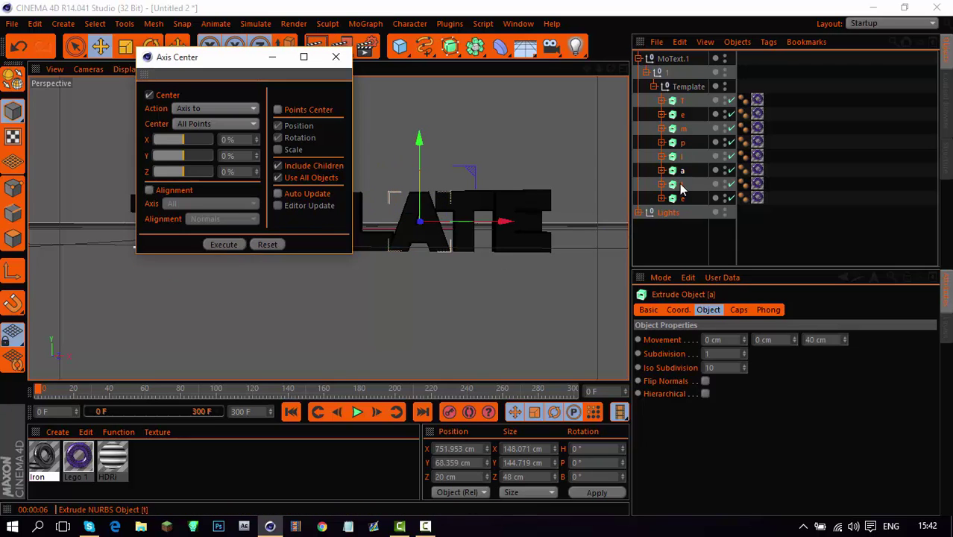
left_click(223, 244)
left_click(681, 198)
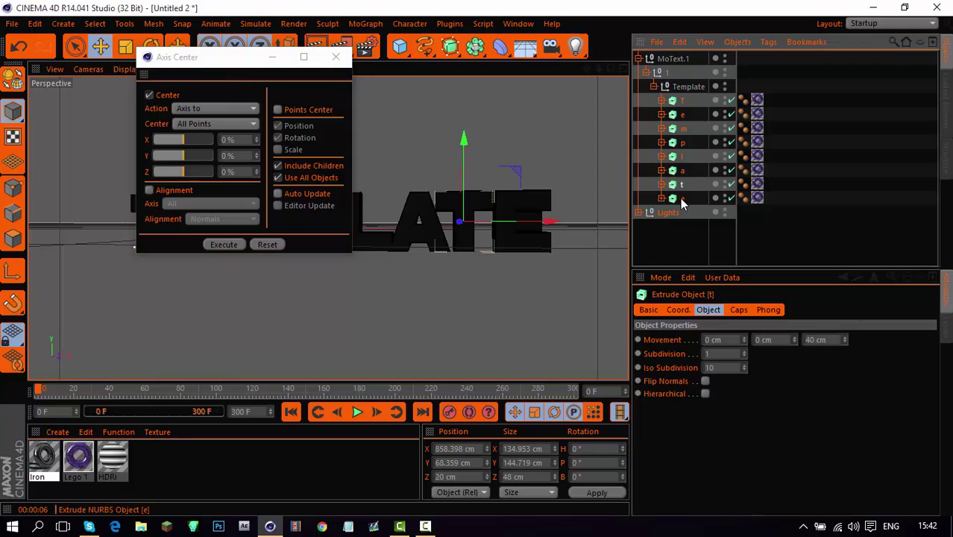
left_click(233, 245)
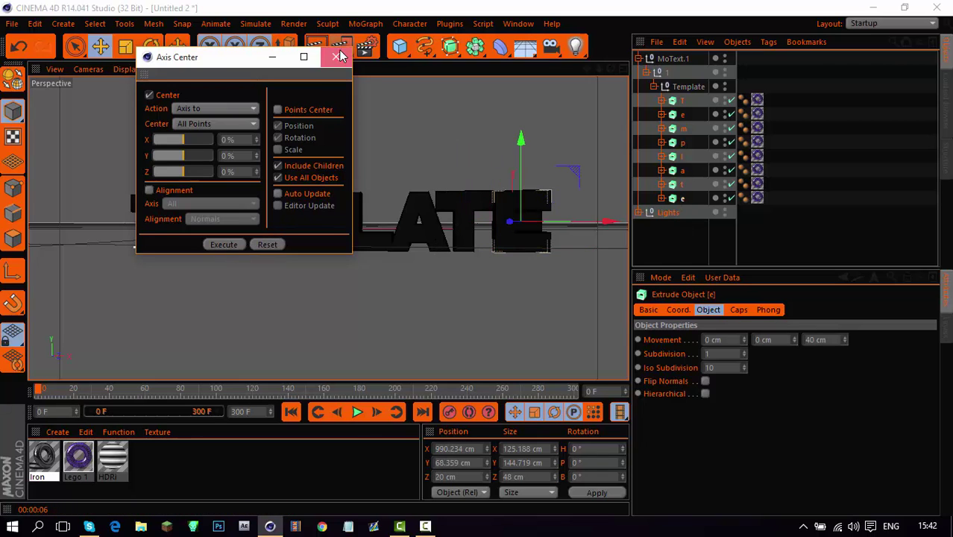
left_click(336, 57)
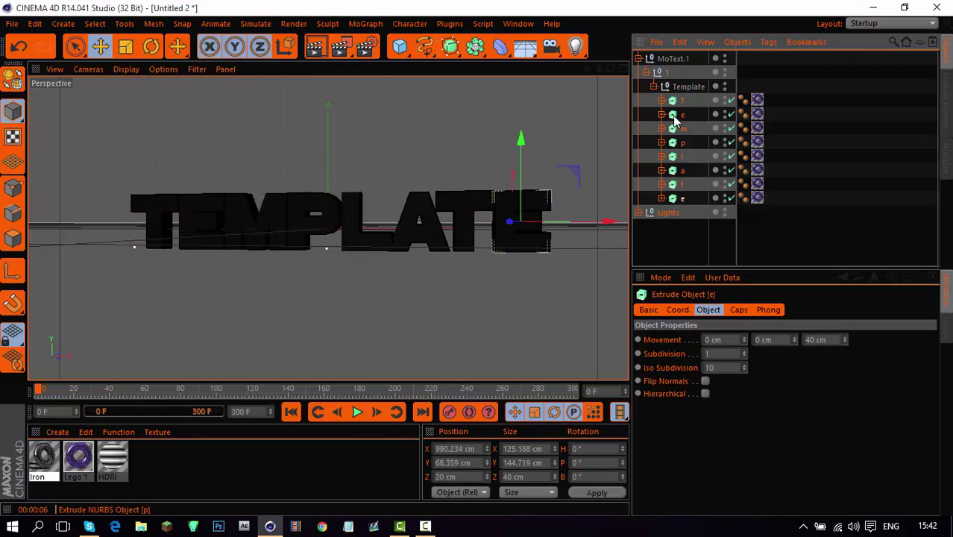
Move all eight Lego letters out of MoText.1 to the top level of the hierarchy and delete the empty MoText.1 null
left_click(679, 105, "shift")
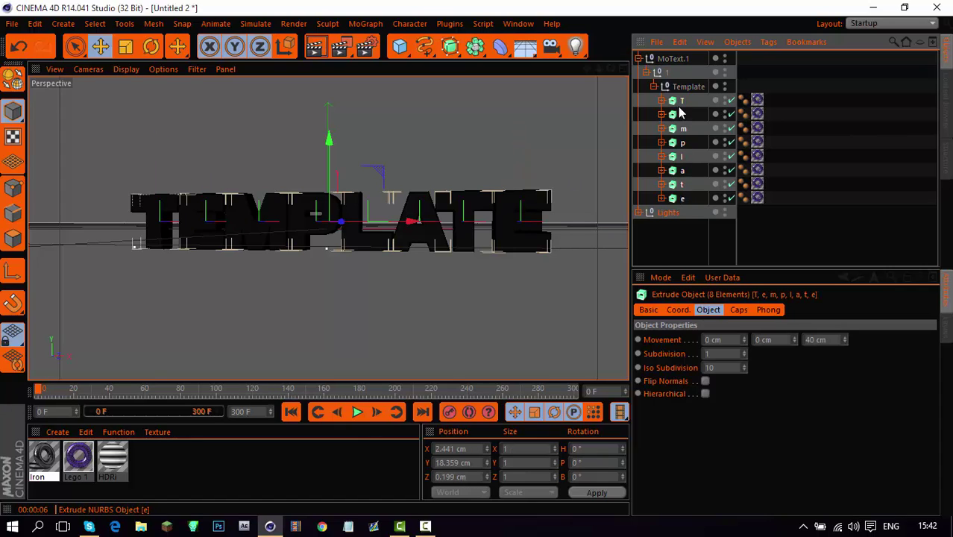
left_click_drag(678, 61, 675, 51)
left_click(672, 170)
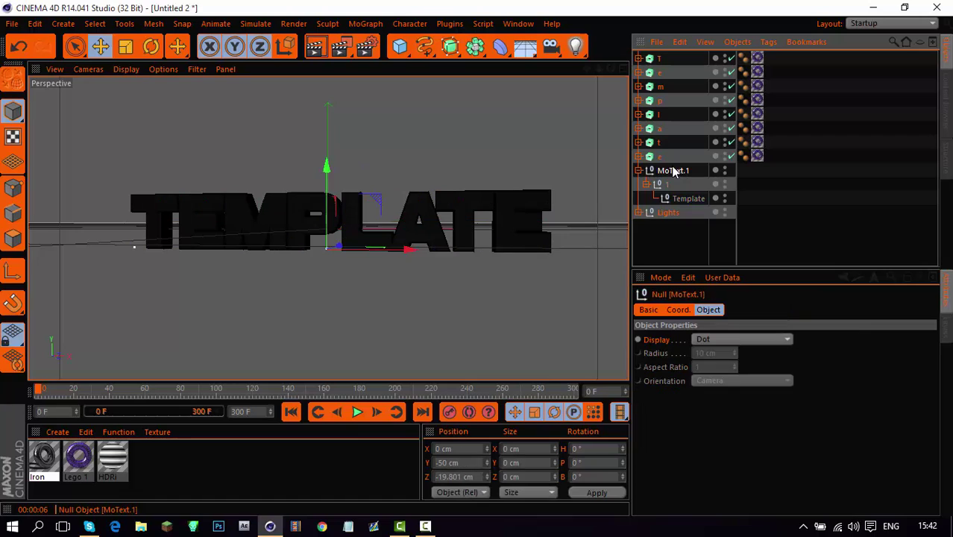
key("Delete")
left_click(365, 23)
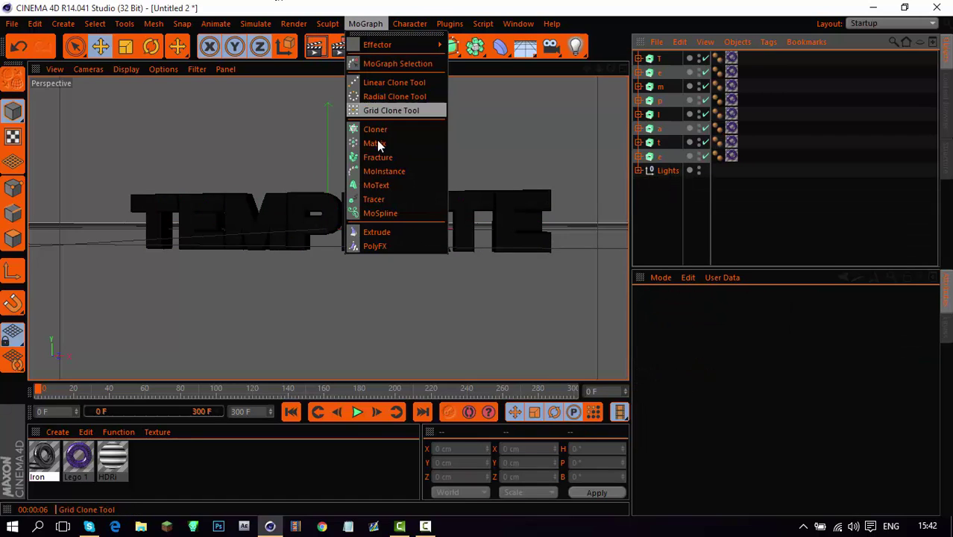
left_click(665, 215)
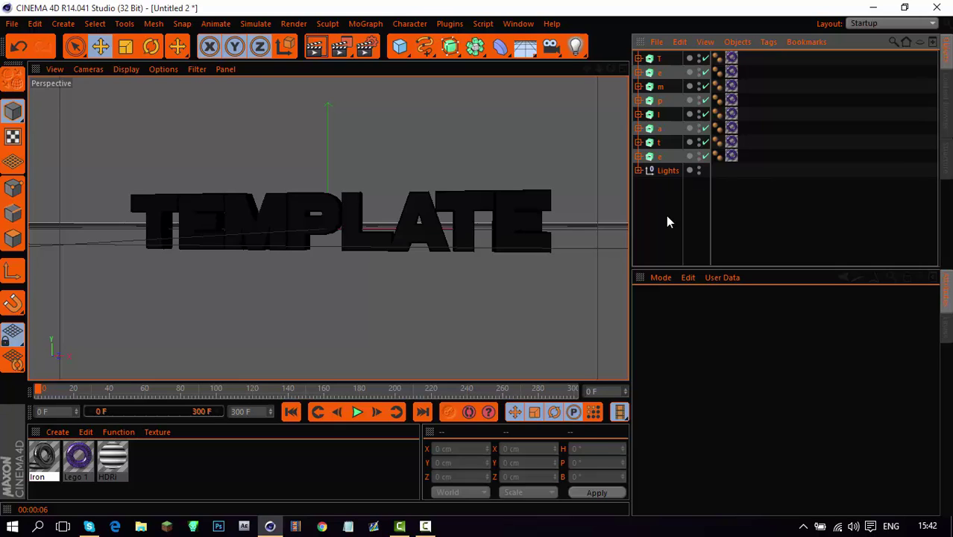
Add a camera to the scene and look through it
left_click_drag(551, 48, 612, 68)
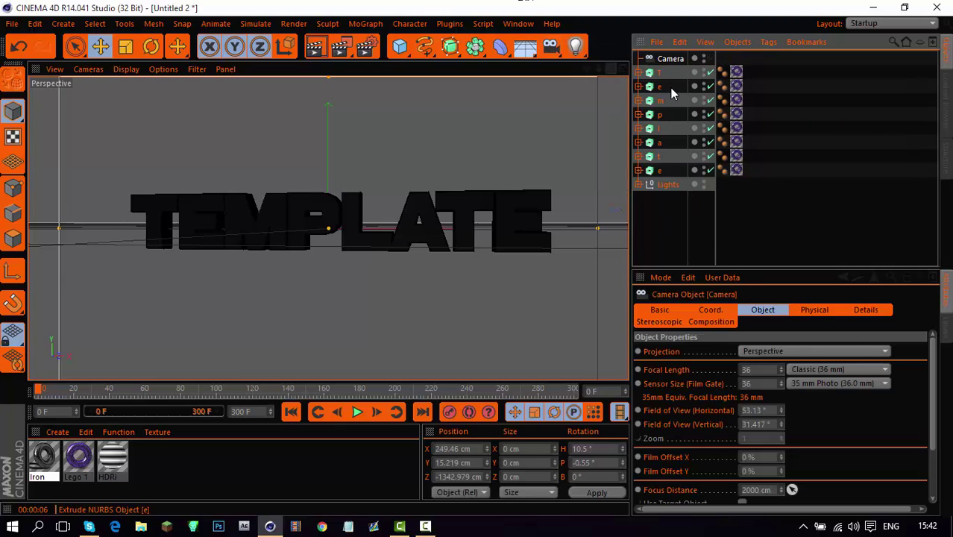
left_click(710, 58)
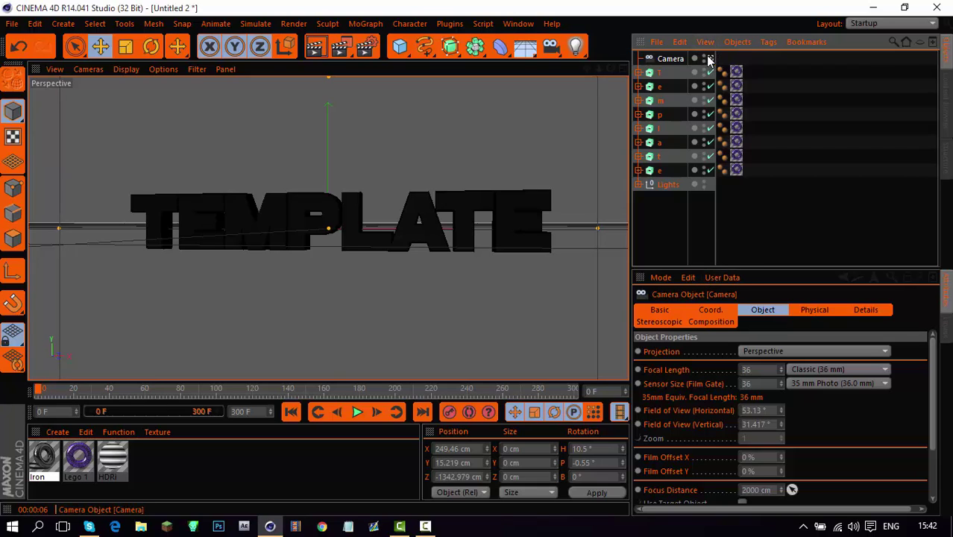
Set the camera's X and Y positions to 0 cm and its heading and pitch rotations to 0°
left_click(708, 308)
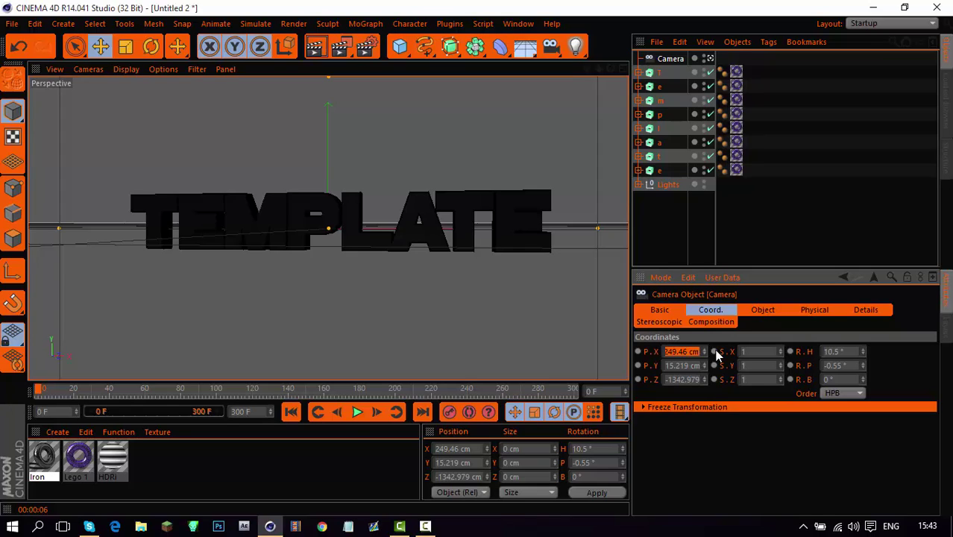
type("0")
key("Tab")
type("0")
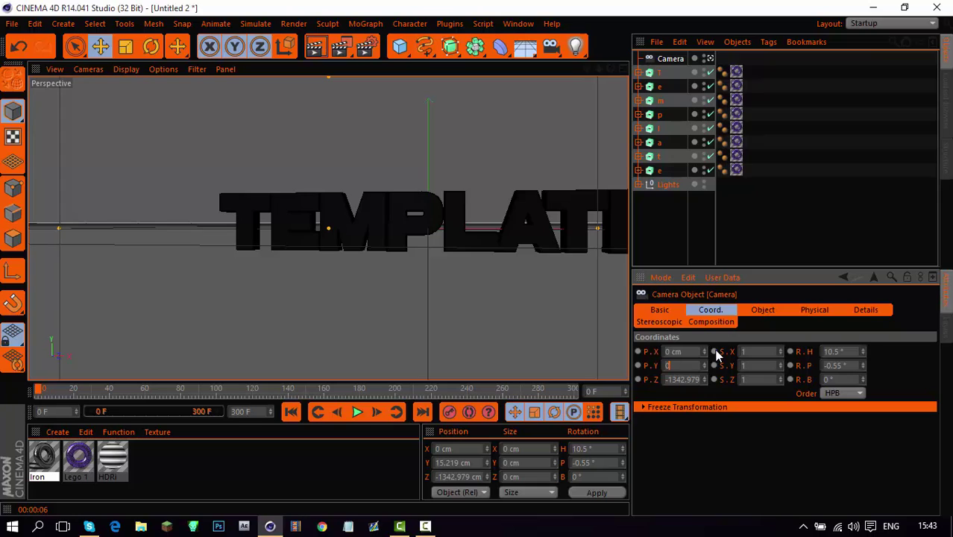
key("Tab")
key("Tab")
key("Tab")
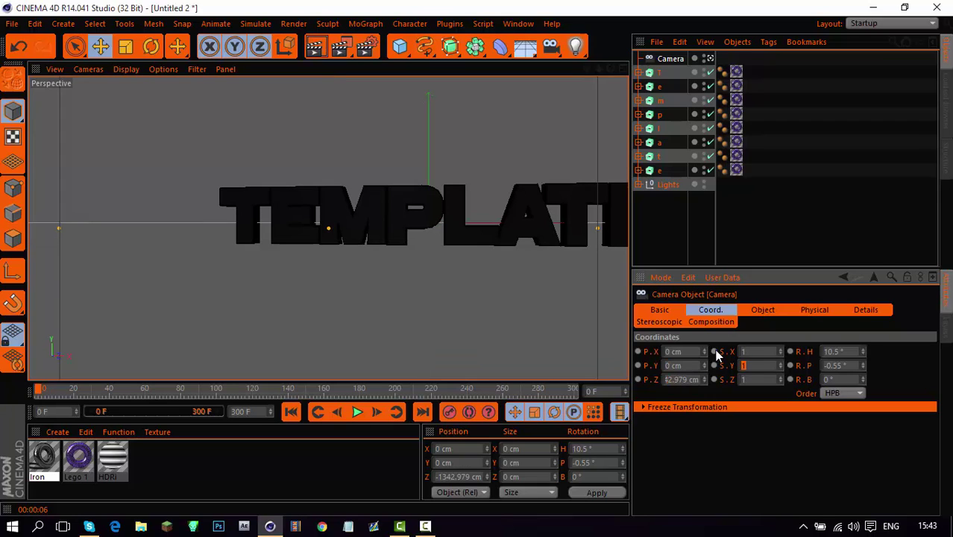
type("0")
key("Tab")
type("0")
key("Return")
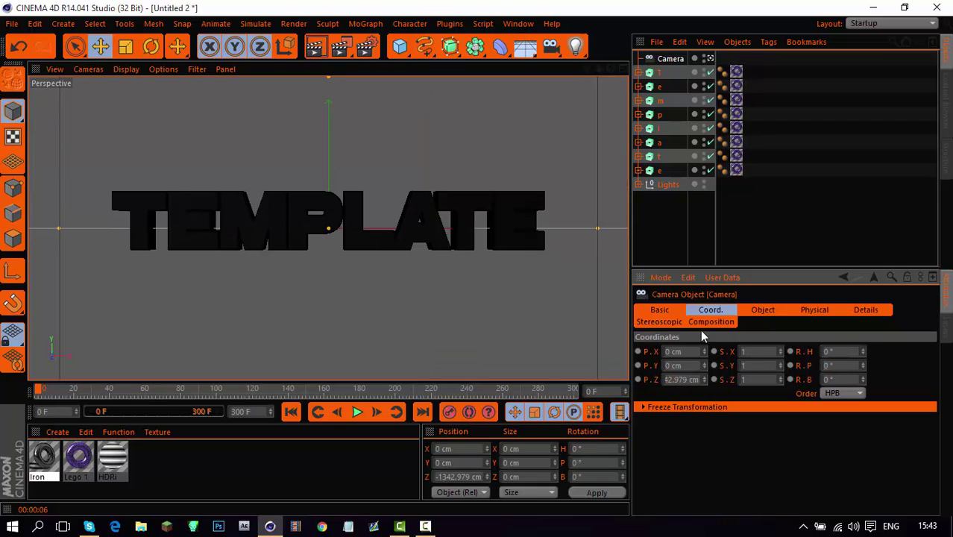
Deselect the camera and render the view to preview the text's materials
left_click(655, 240)
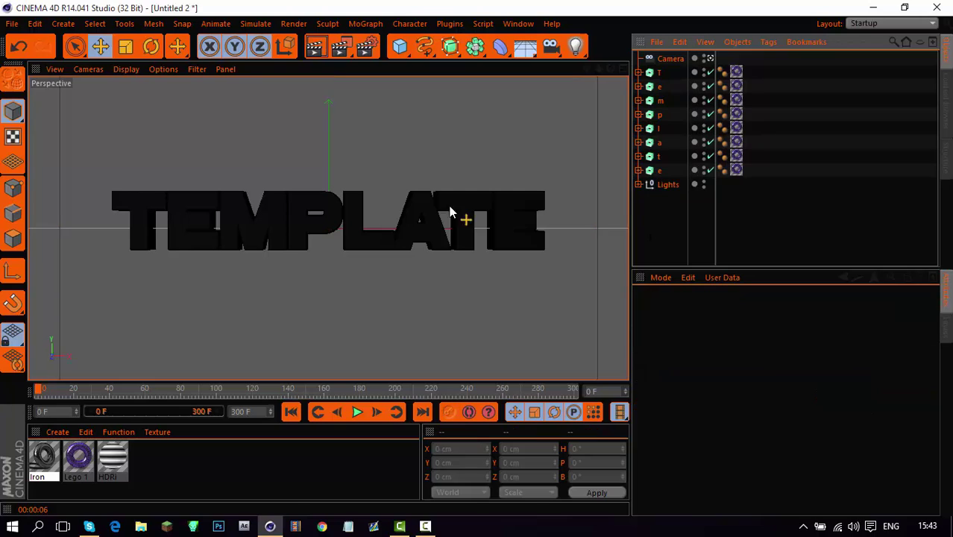
left_click(313, 54)
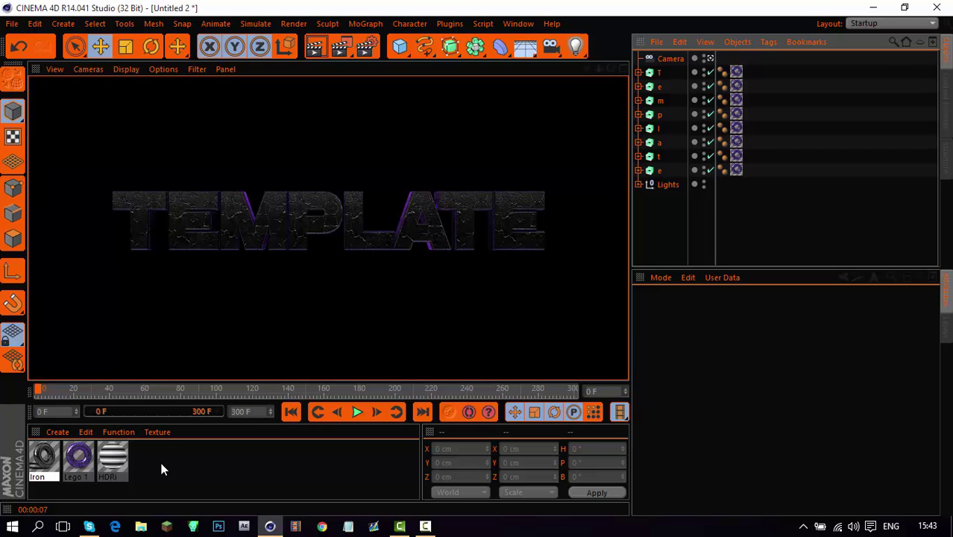
Load the preset Iron material from the content library, try it on the inner letter T and render the view
key("shift+F8")
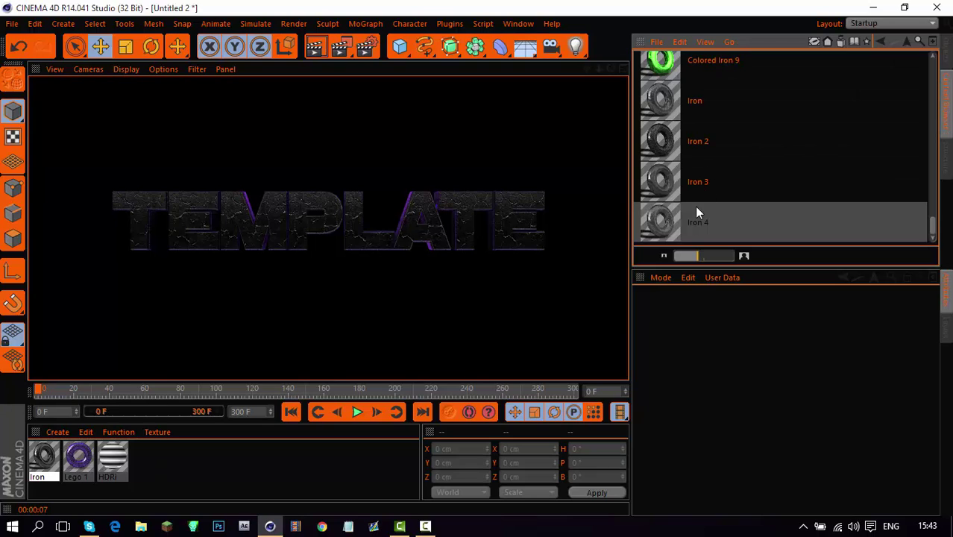
left_click_drag(691, 113, 159, 463)
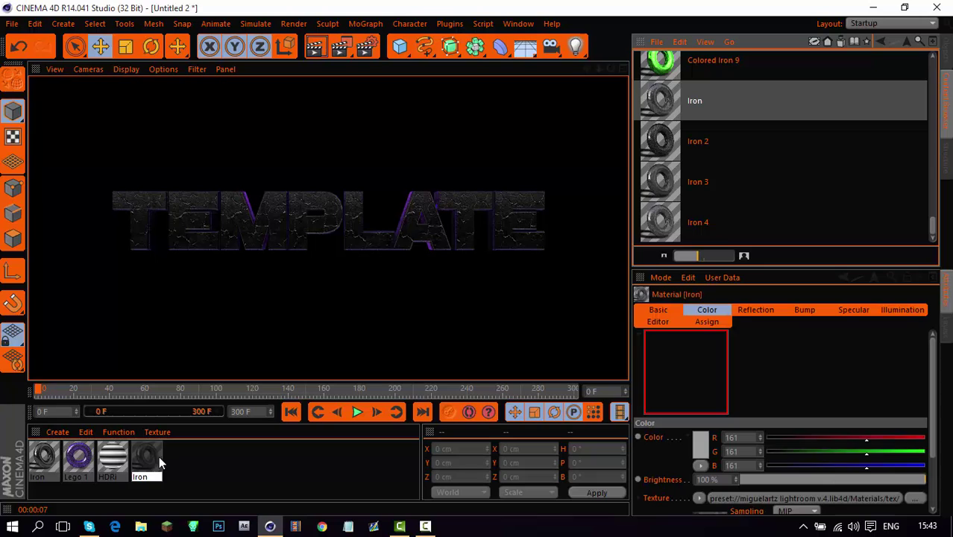
left_click(947, 56)
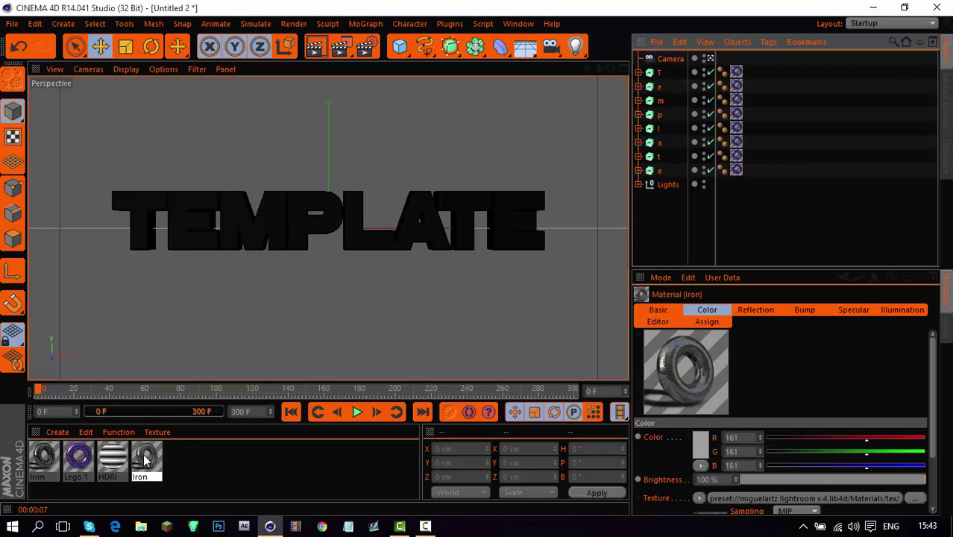
left_click(639, 73)
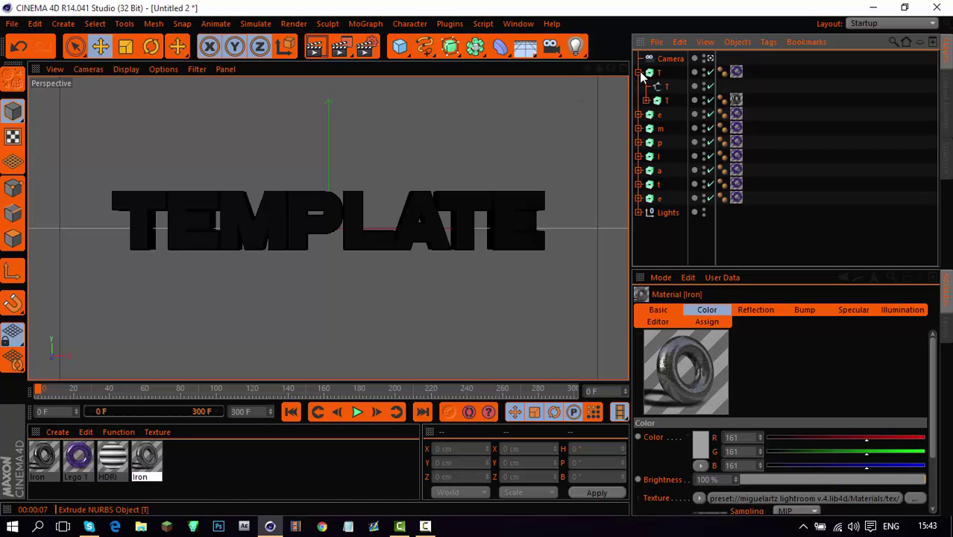
left_click_drag(145, 456, 793, 117)
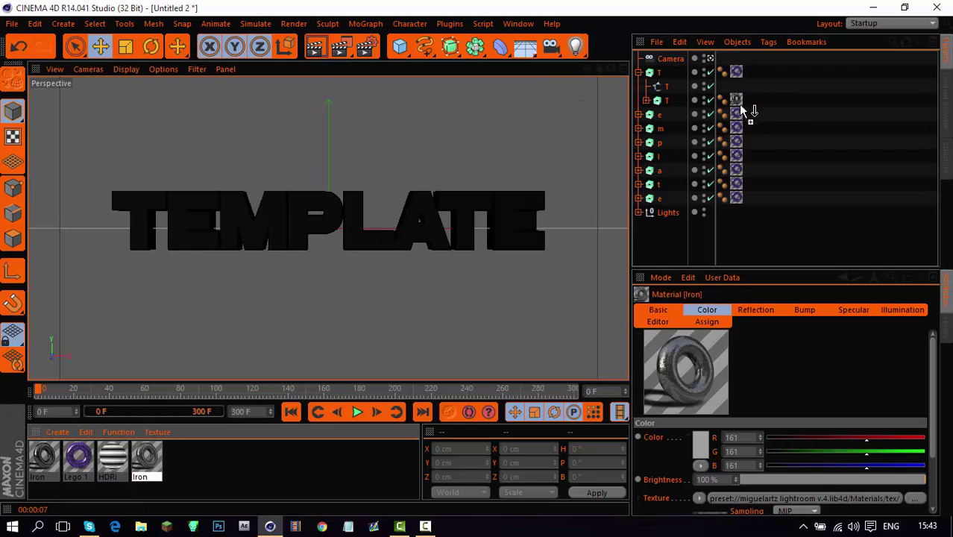
left_click(316, 50)
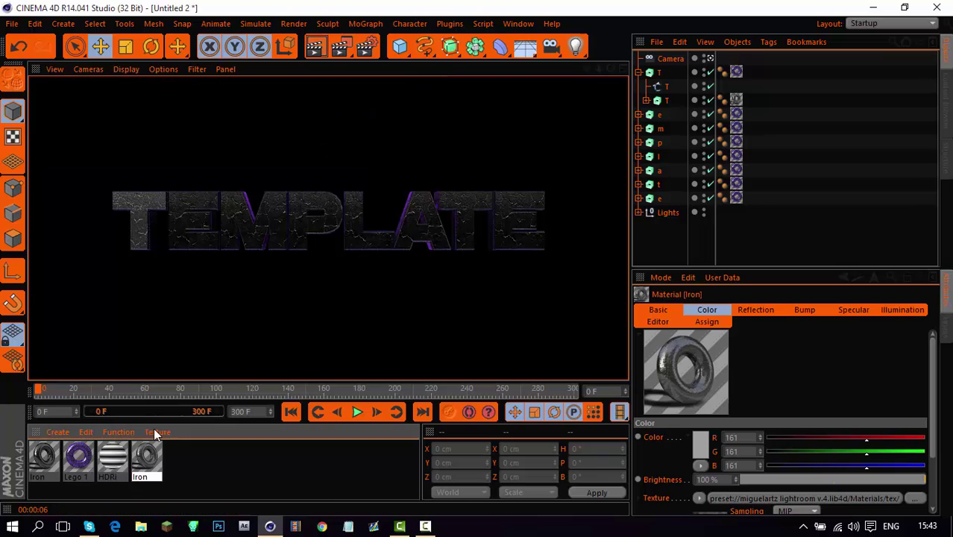
Delete the second Iron material and reapply the original Iron material to the inner letter T
key("Delete")
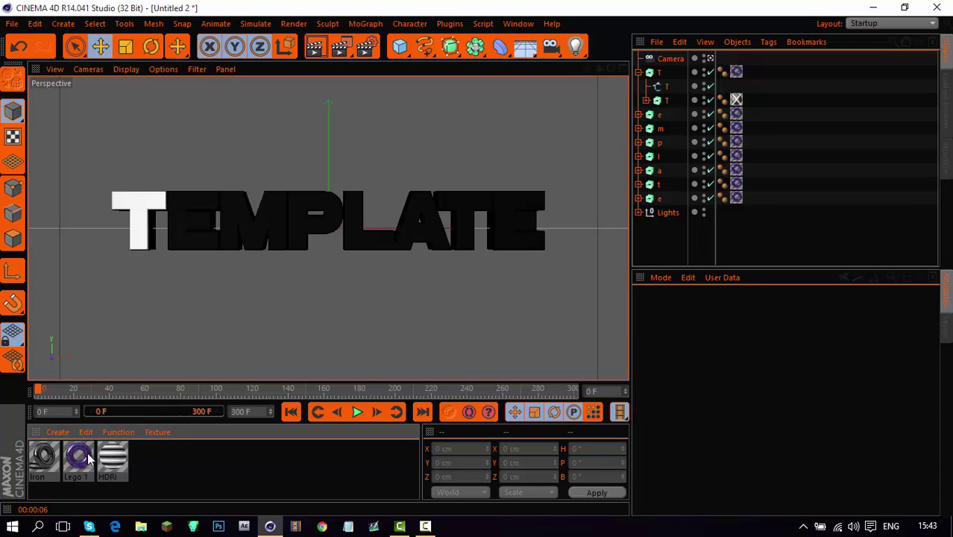
left_click_drag(738, 104, 738, 105)
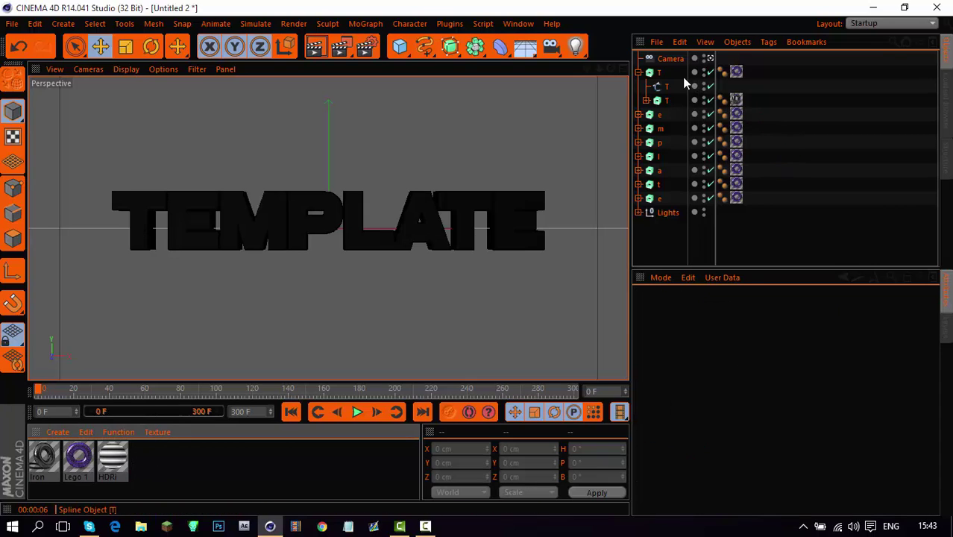
left_click(638, 73)
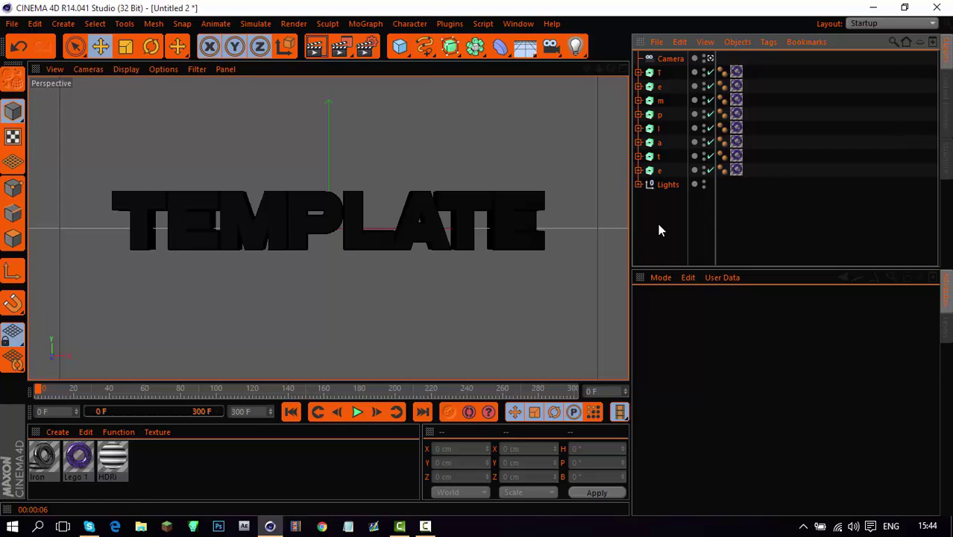
Add a MoGraph Sound effector, turn off the All Frames playback option and return the timeline to frame 0
left_click(373, 24)
mouse_move(384, 47)
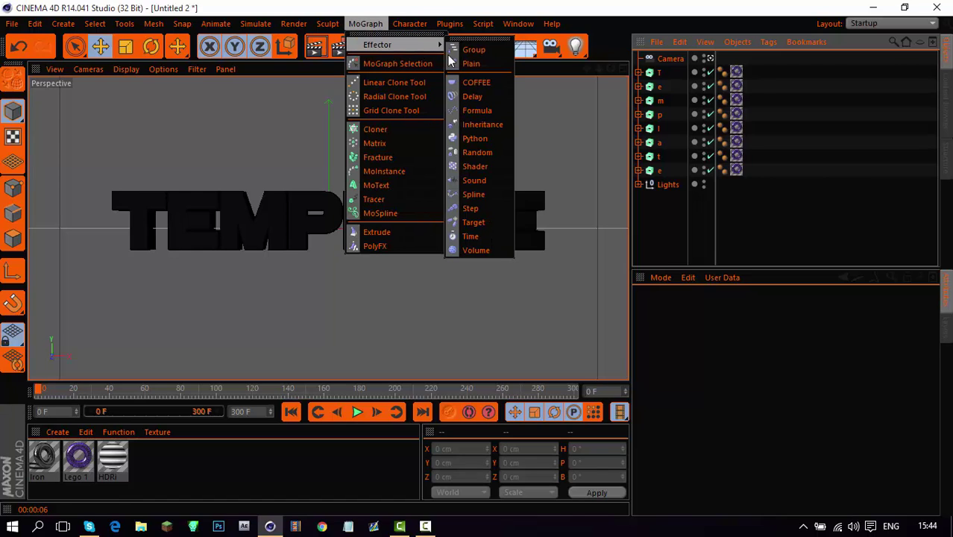
left_click(481, 180)
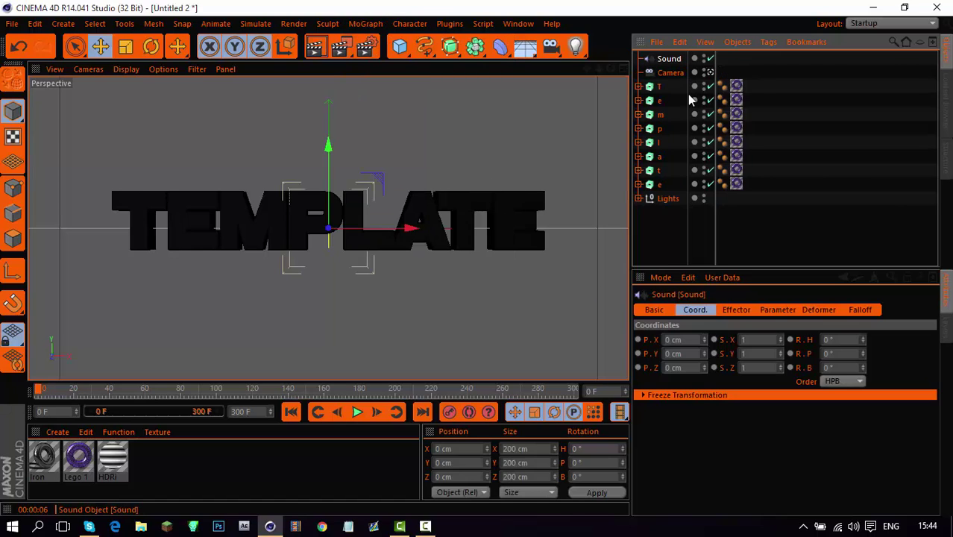
left_click(619, 412)
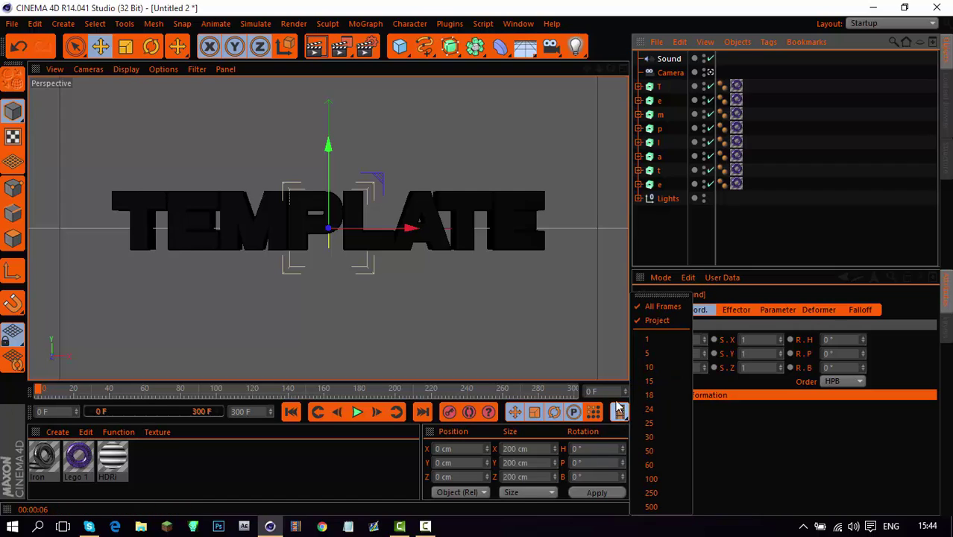
left_click(667, 307)
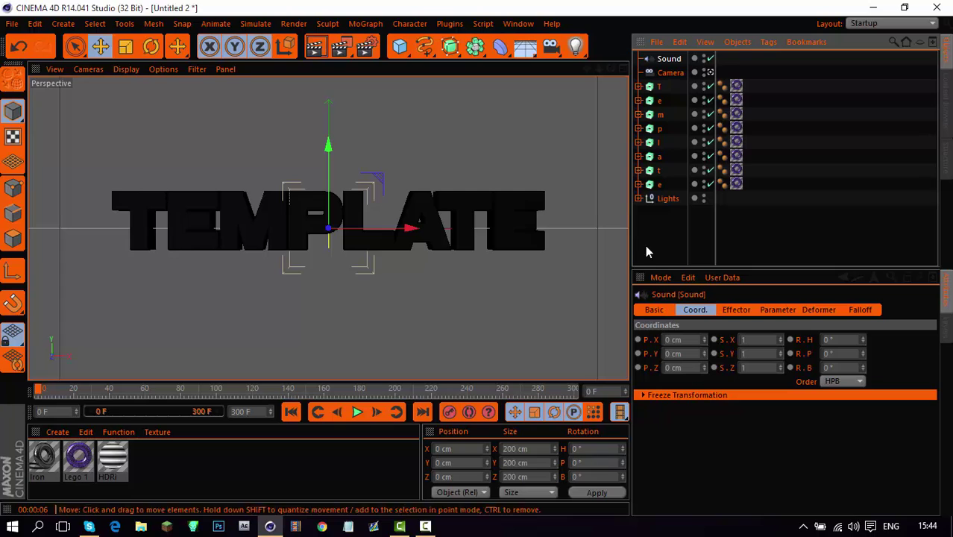
left_click_drag(387, 392, 2, 399)
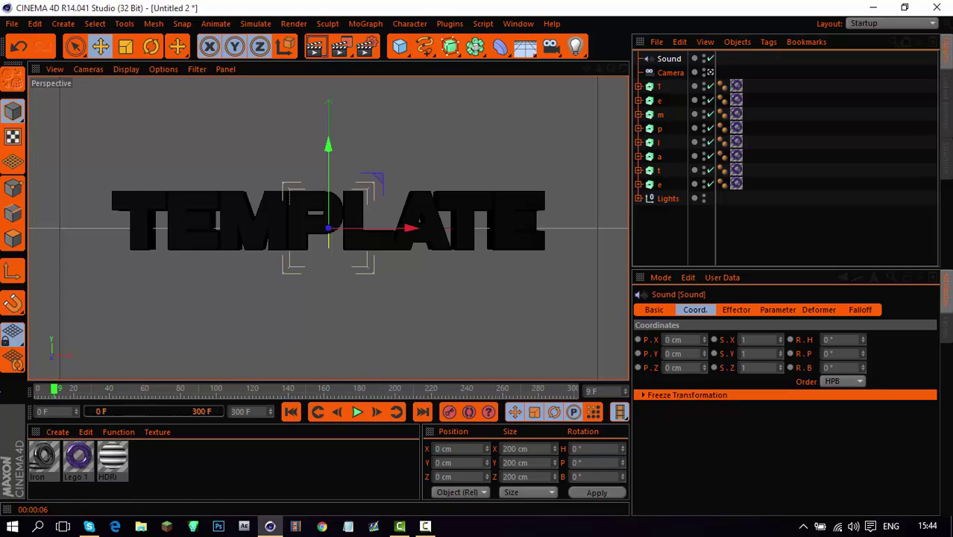
Load "Ali Bomaye (Instrumental) (mp3cut.net).wav" from the desktop as the Sound effector's sound file without copying it into the document path
left_click(742, 312)
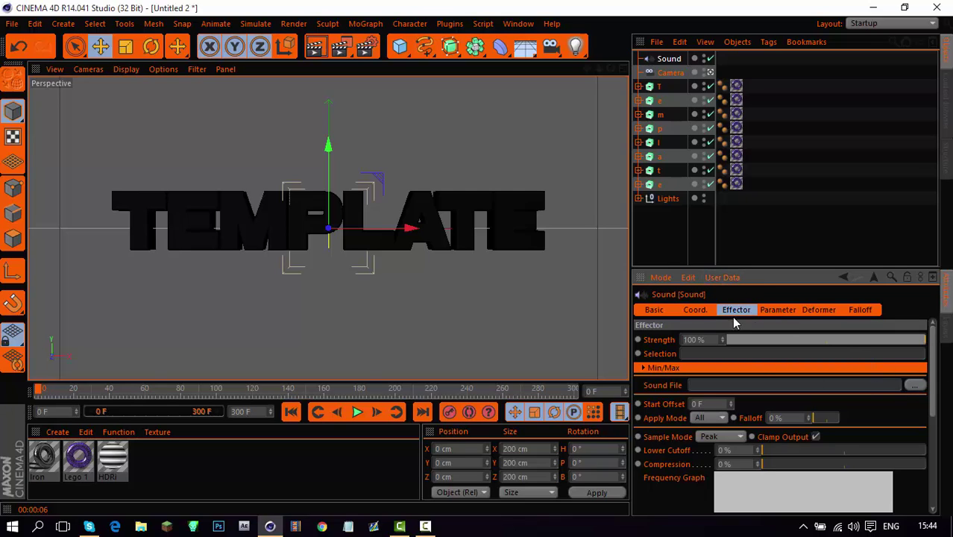
left_click(915, 387)
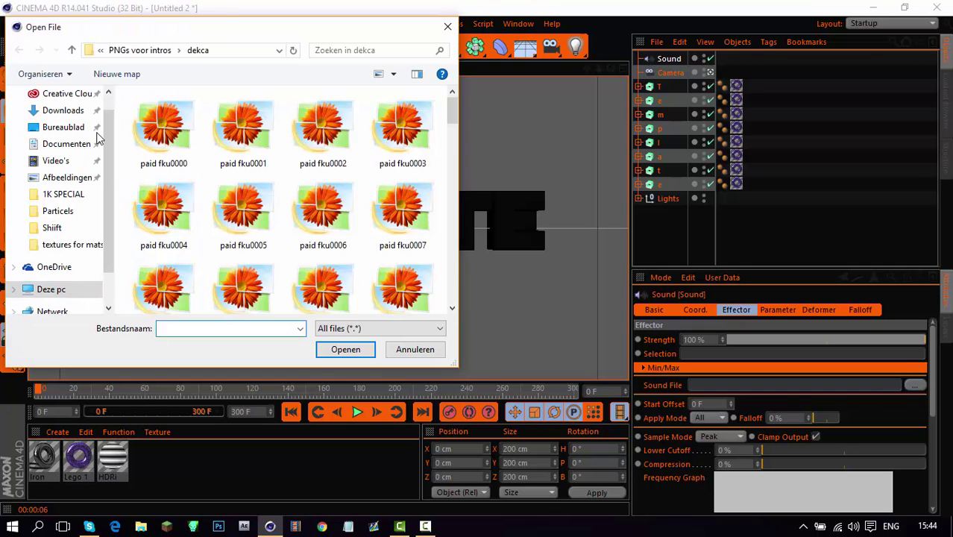
left_click(61, 173)
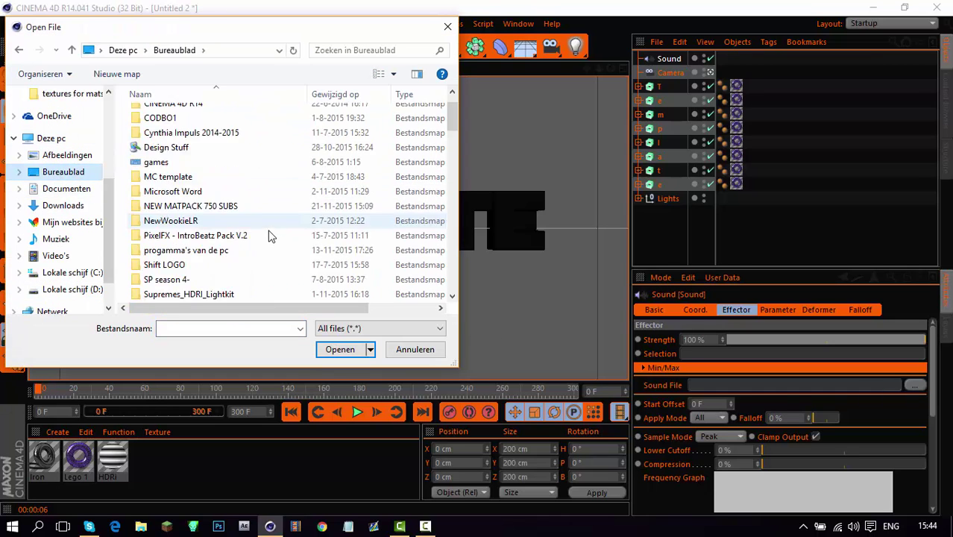
scroll(266, 234, "down", 1)
left_click(207, 163)
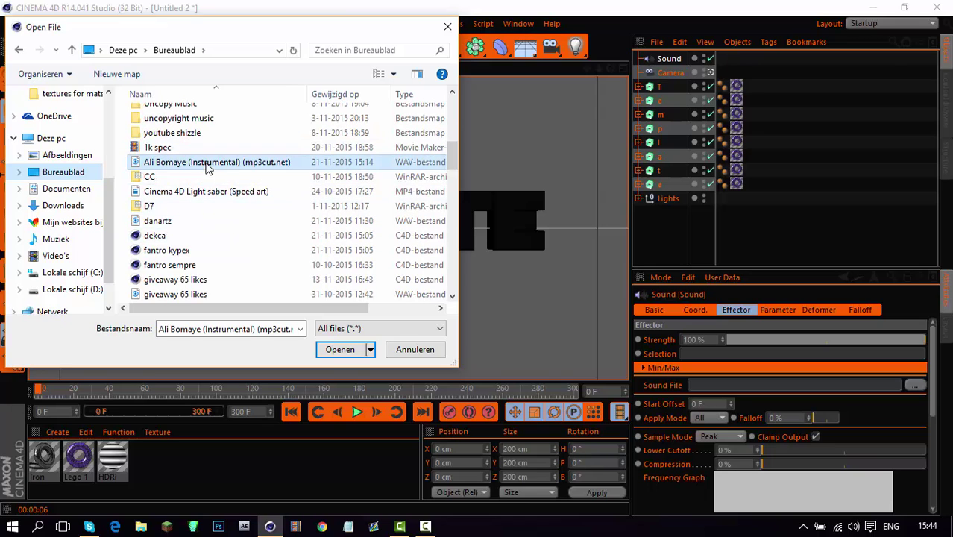
left_click(338, 349)
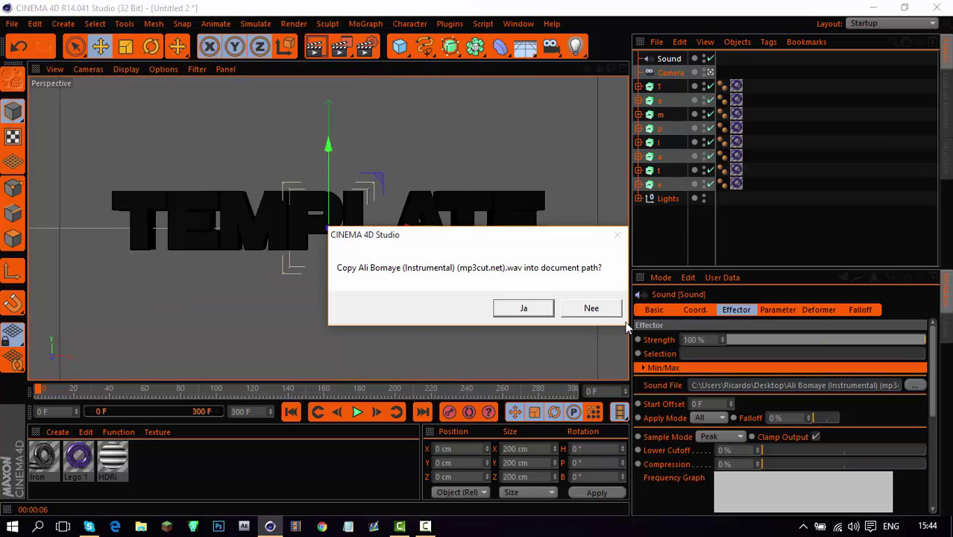
left_click(602, 311)
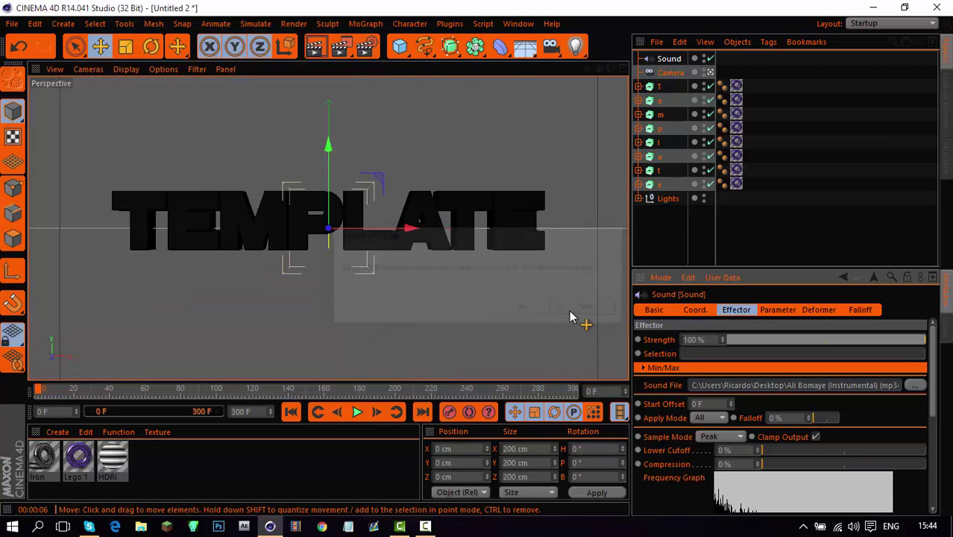
Play the timeline twice to listen to the loaded soundtrack, and keep the Sound effector selected
left_click(358, 413)
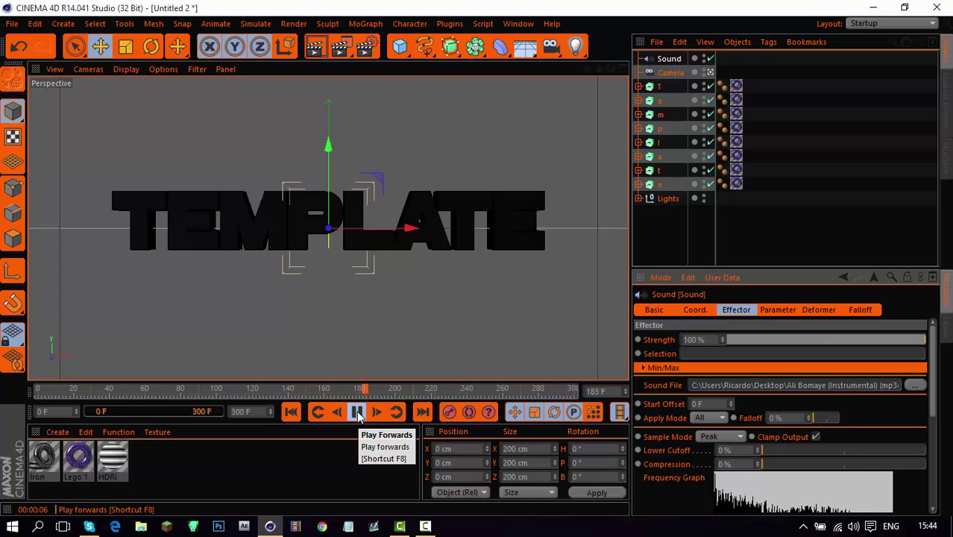
left_click(357, 413)
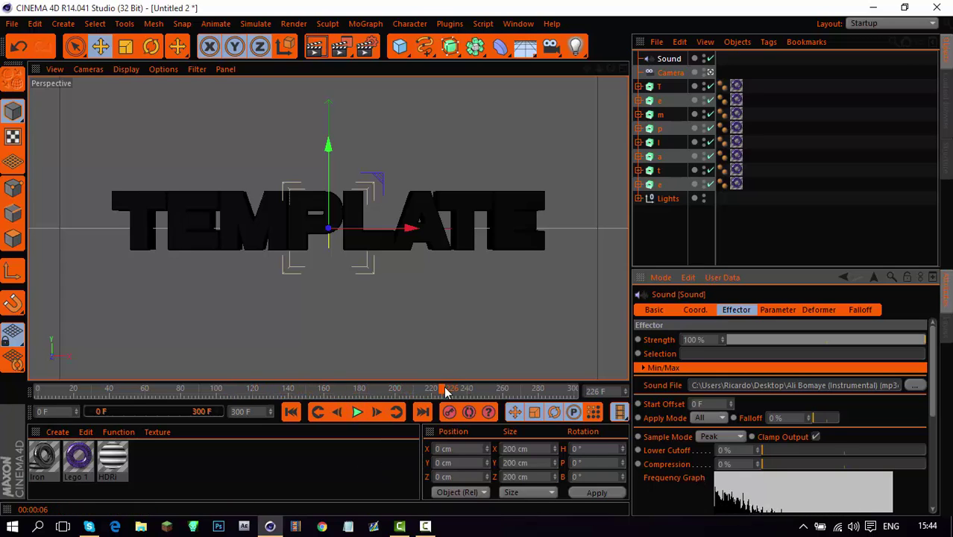
left_click_drag(443, 389, 5, 383)
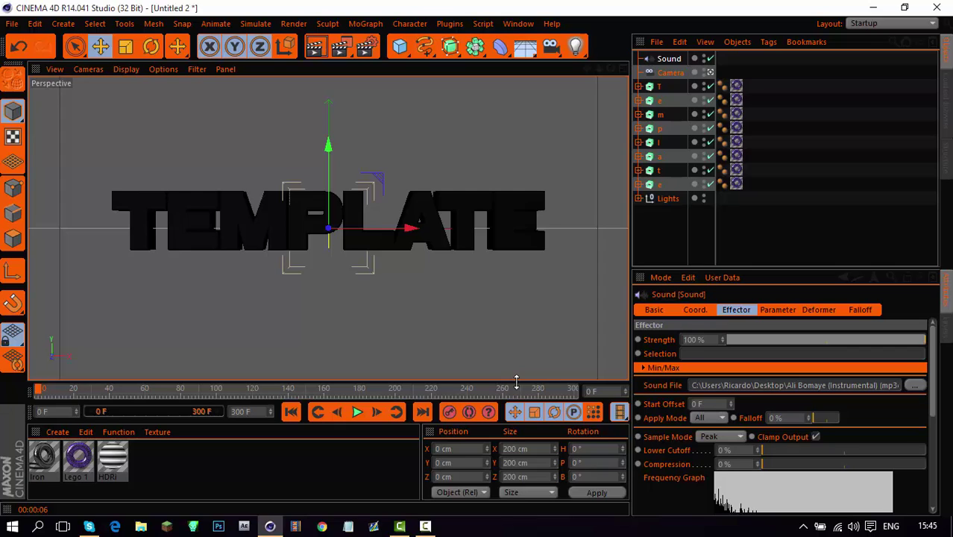
key("F8")
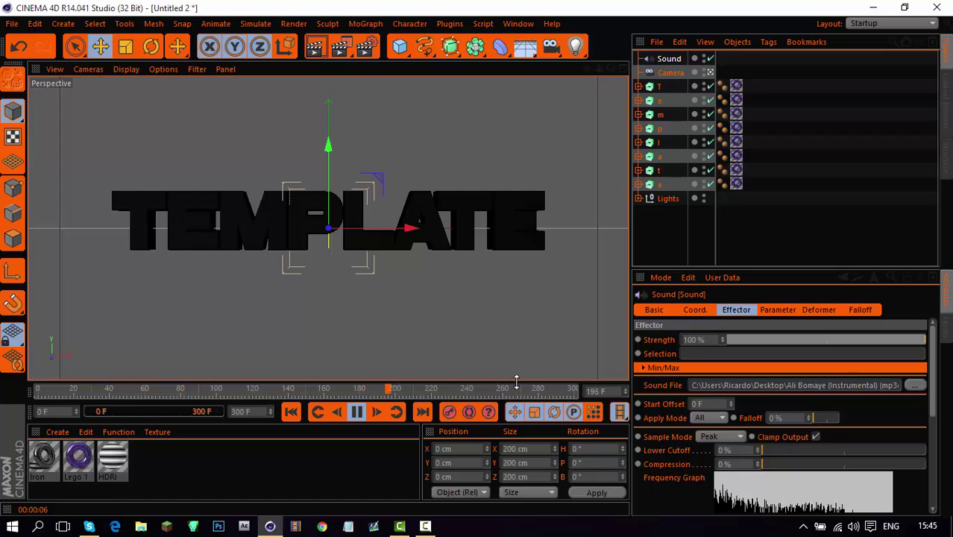
key("F8")
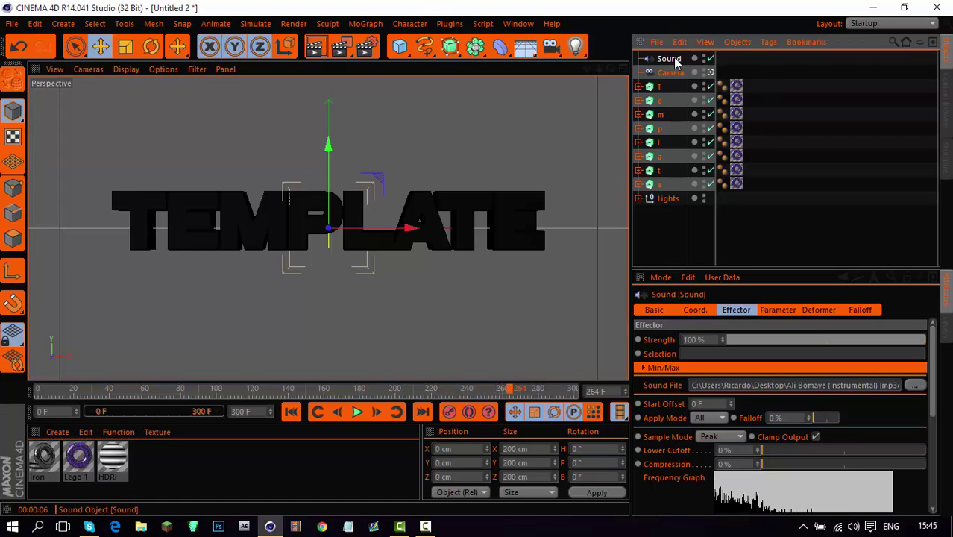
left_click(664, 209)
left_click(669, 58)
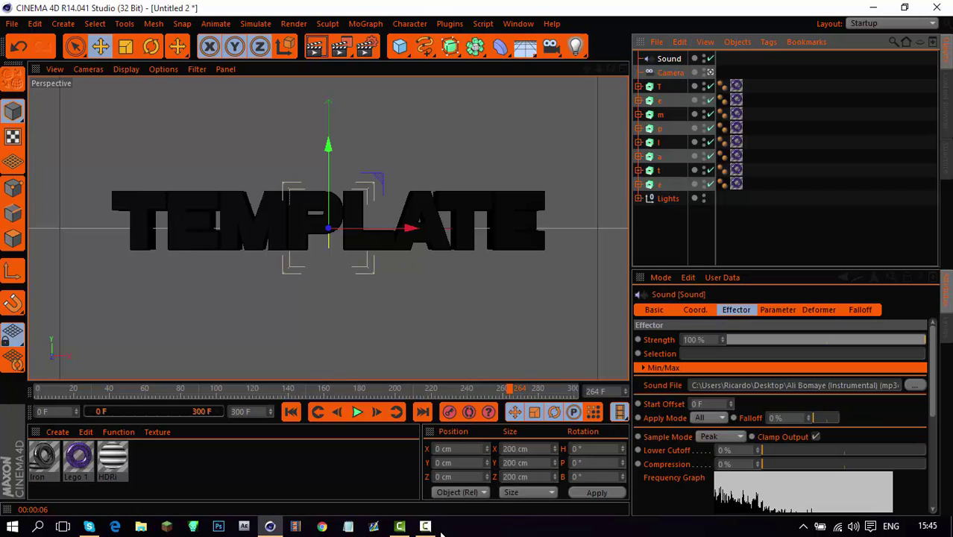
mouse_move(426, 526)
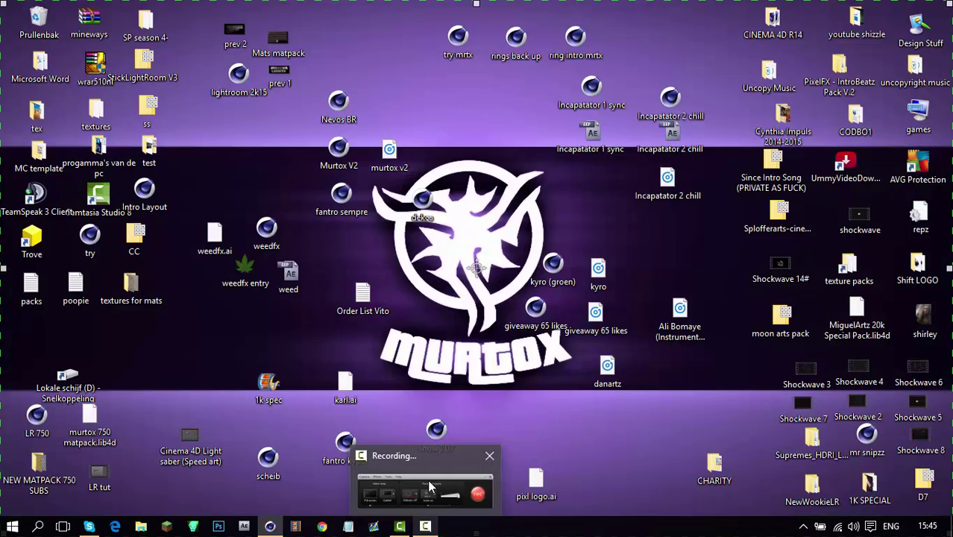
left_click(430, 487)
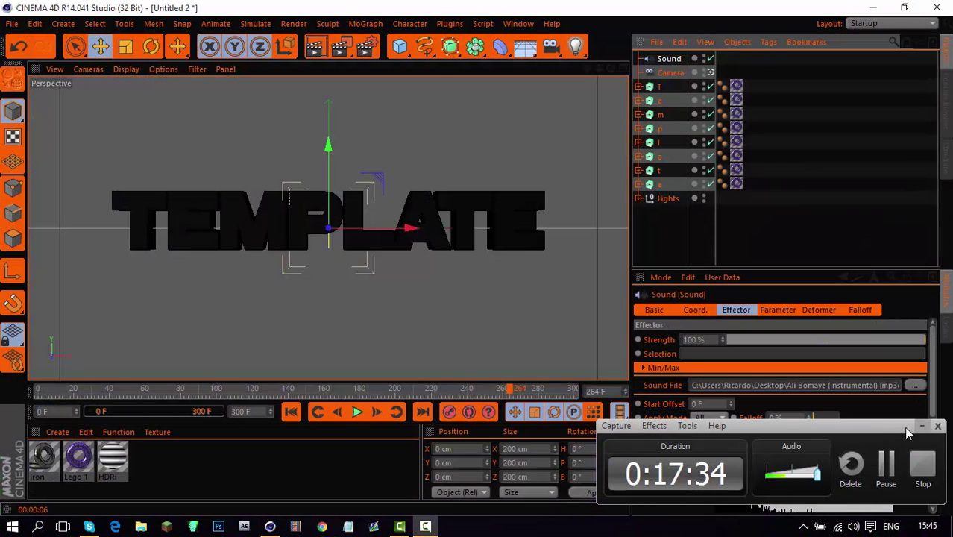
left_click(922, 426)
Scrub through the soundtrack from frame 0 and record marker keyframes on the Sound effector around frames 180, 200 and 221
left_click_drag(296, 388, 16, 403)
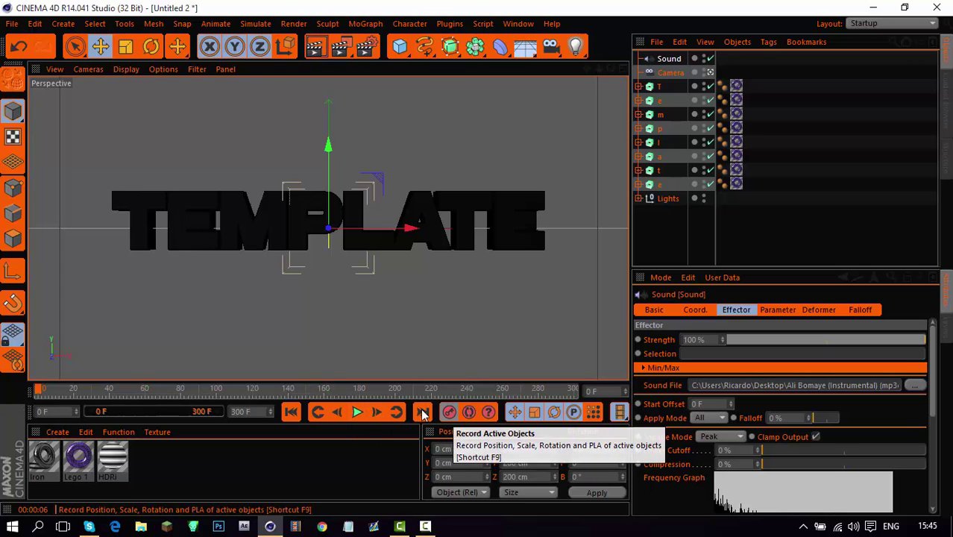
left_click(308, 390)
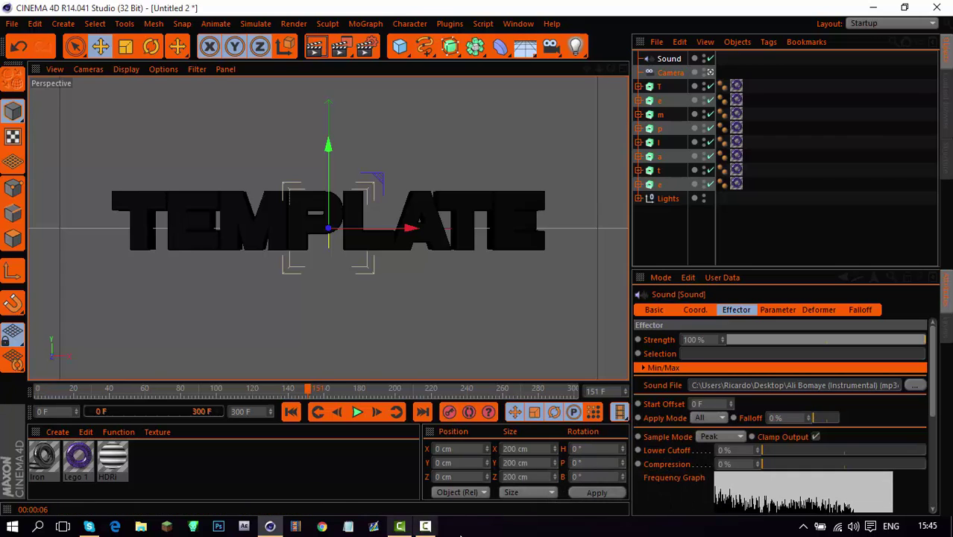
left_click(425, 526)
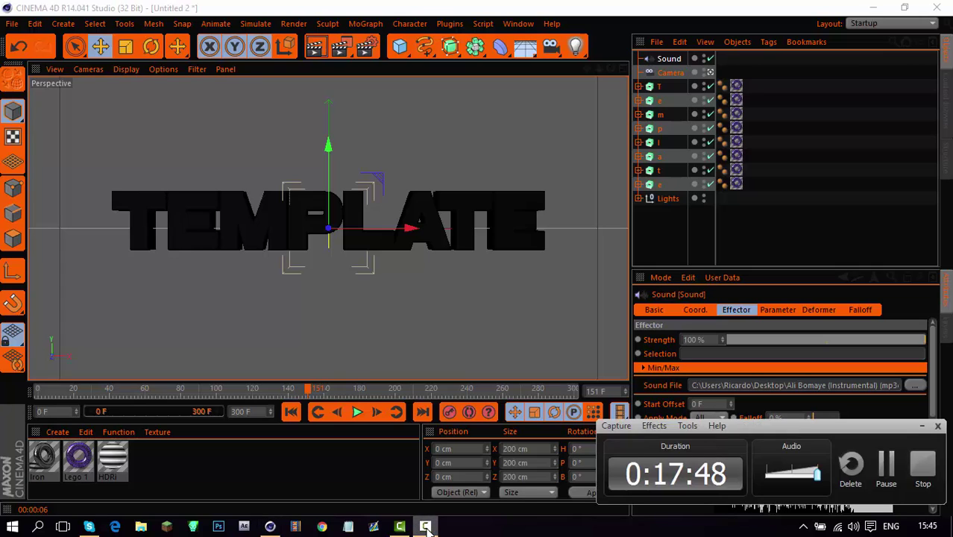
left_click(425, 526)
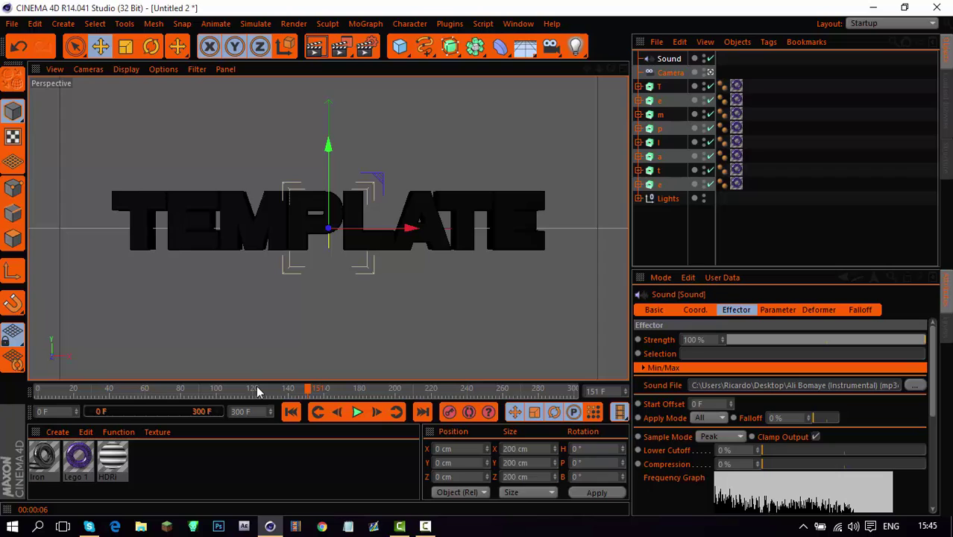
left_click_drag(256, 387, 37, 388)
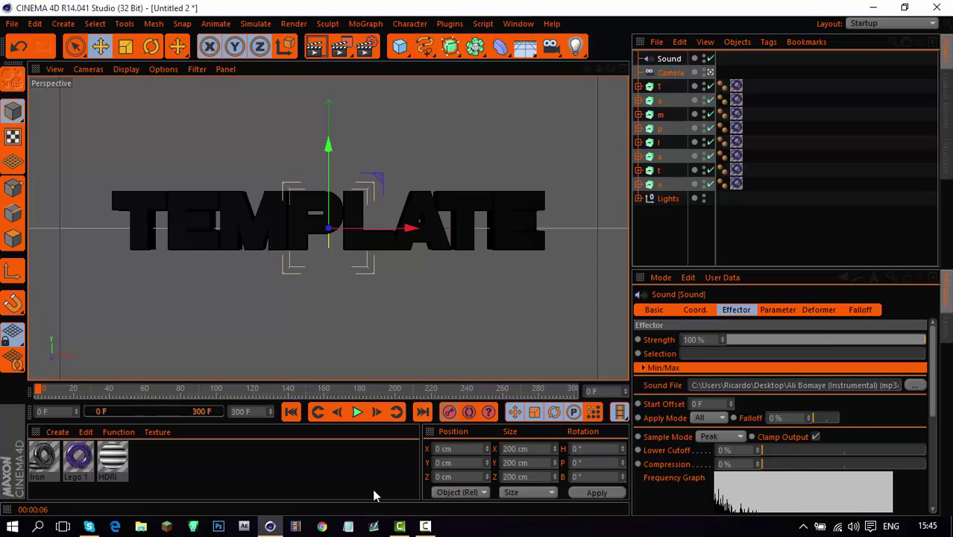
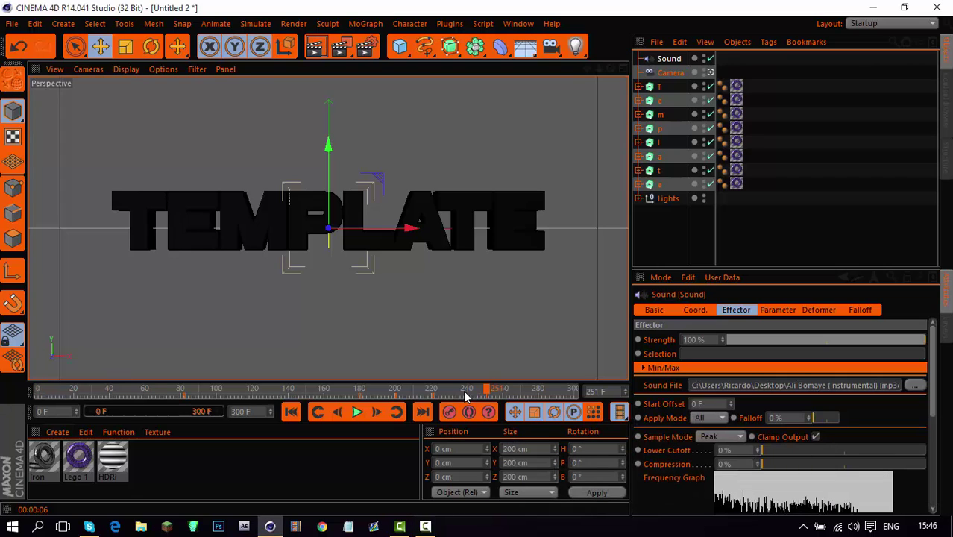
left_click_drag(409, 385, 89, 387)
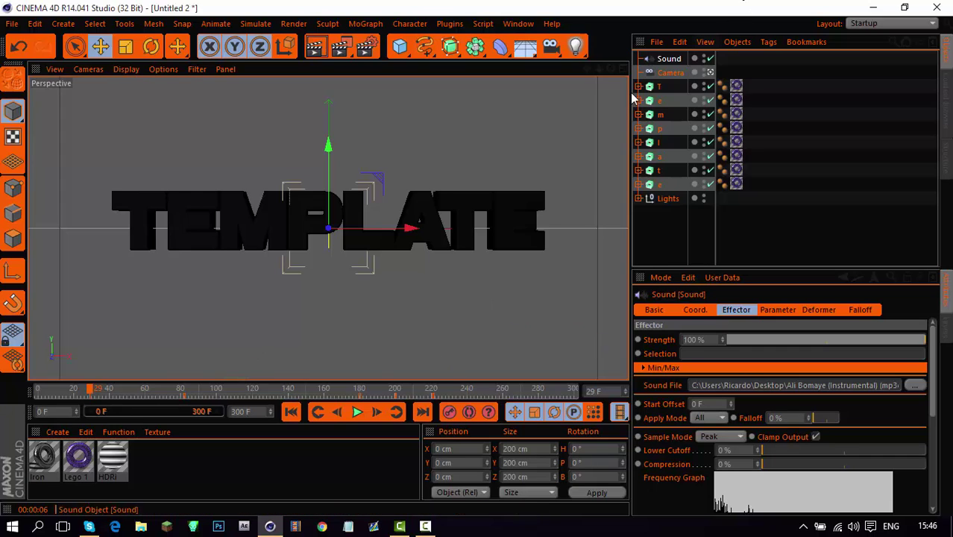
Add a MoGraph Fracture object, nest all eight TEMPLATE letter extrusions inside it and return to frame 0
left_click(382, 25)
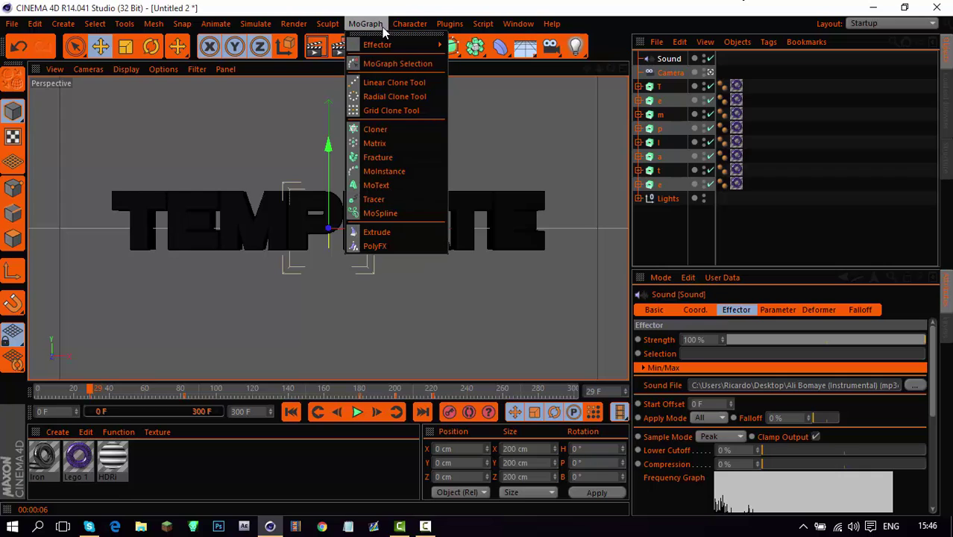
left_click(385, 159)
left_click(656, 100)
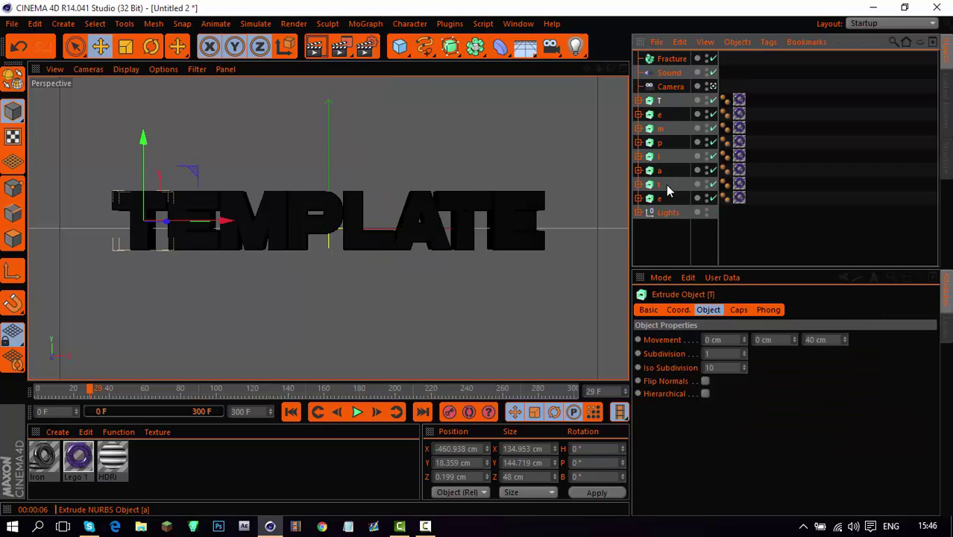
left_click(660, 197, "shift")
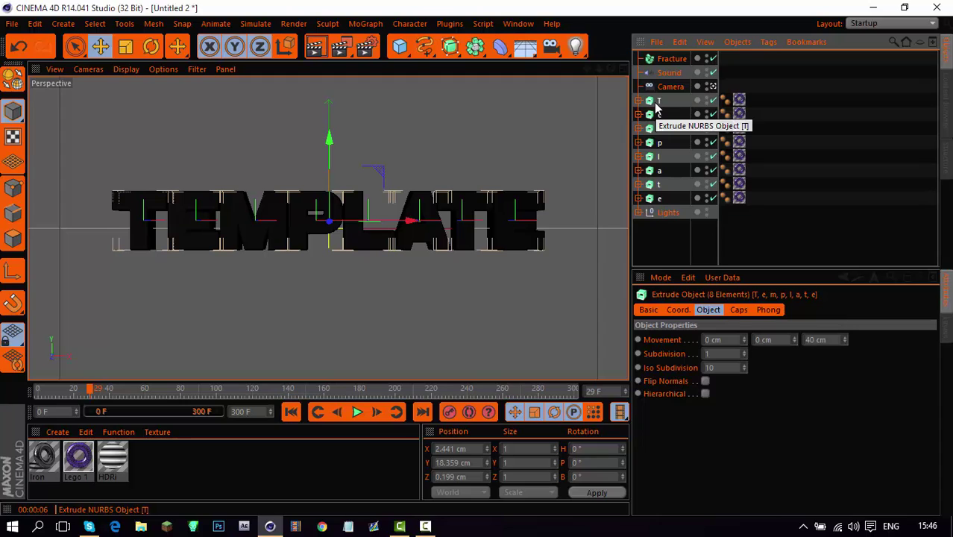
left_click_drag(656, 106, 671, 59)
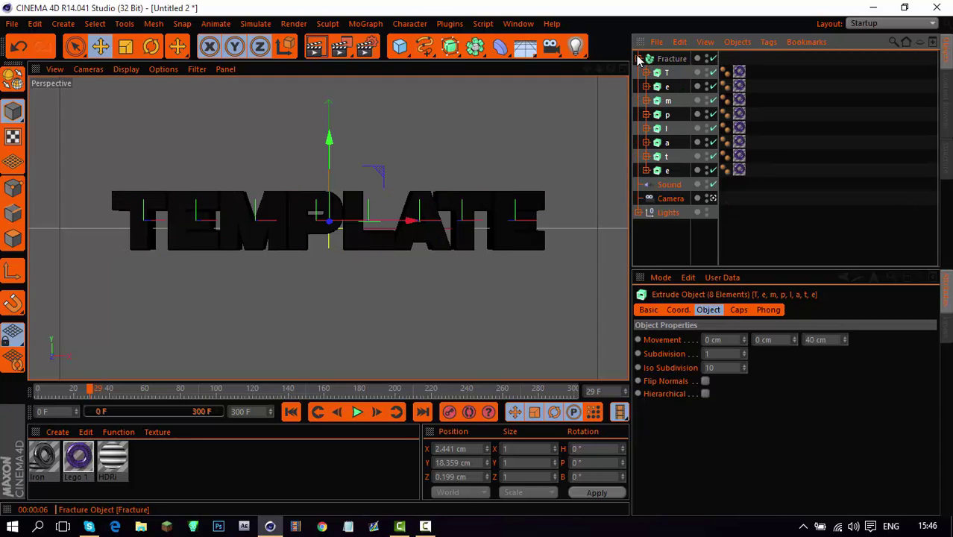
left_click(639, 58)
left_click(671, 58)
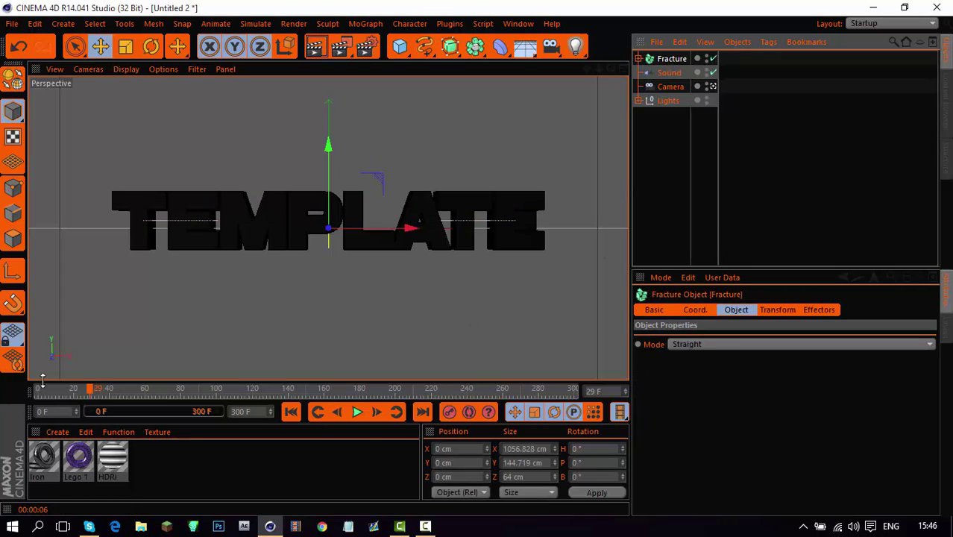
left_click(285, 413)
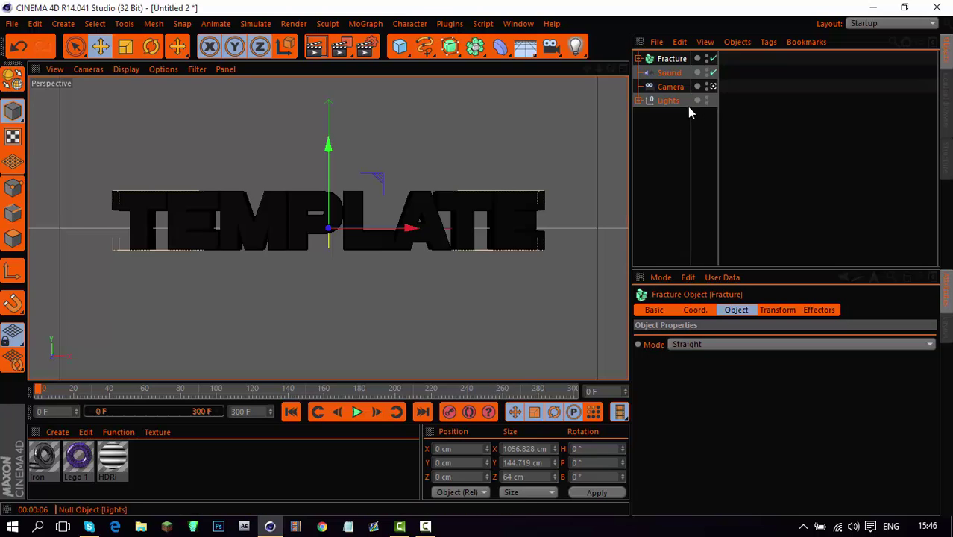
Add a Circle spline at the scene's center and show it from the right-side view
left_click_drag(550, 46, 698, 220)
left_click_drag(427, 46, 554, 117)
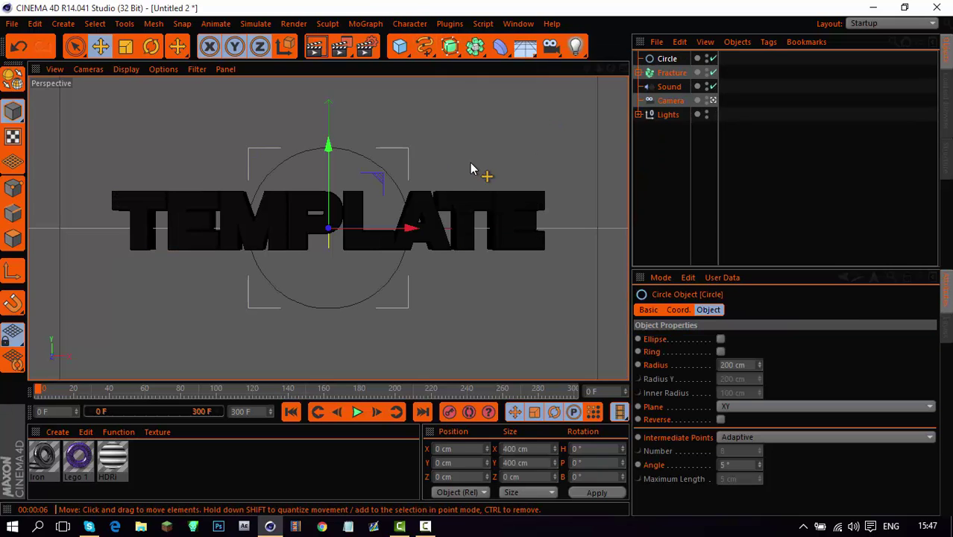
key("F2")
scroll(406, 190, "up", 5)
key("F1")
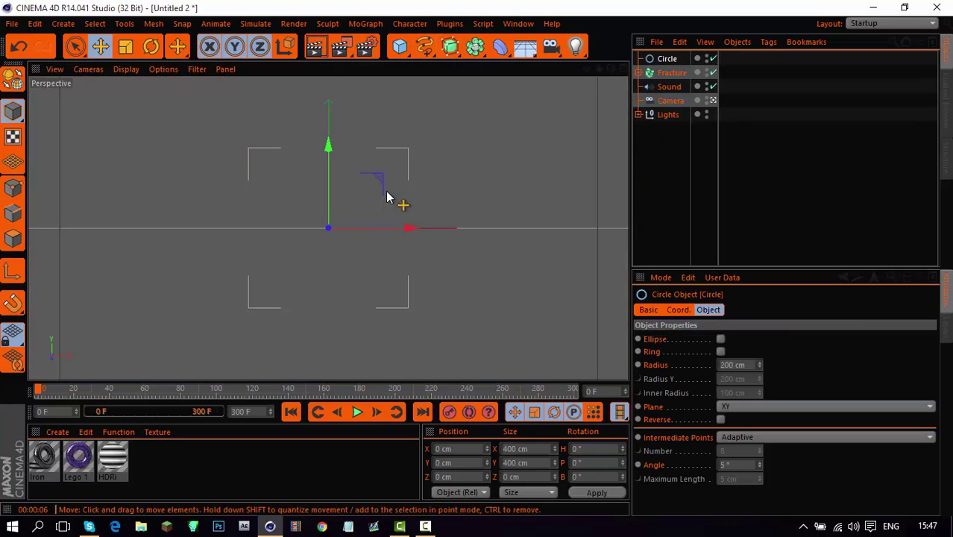
key("F4")
key("F3")
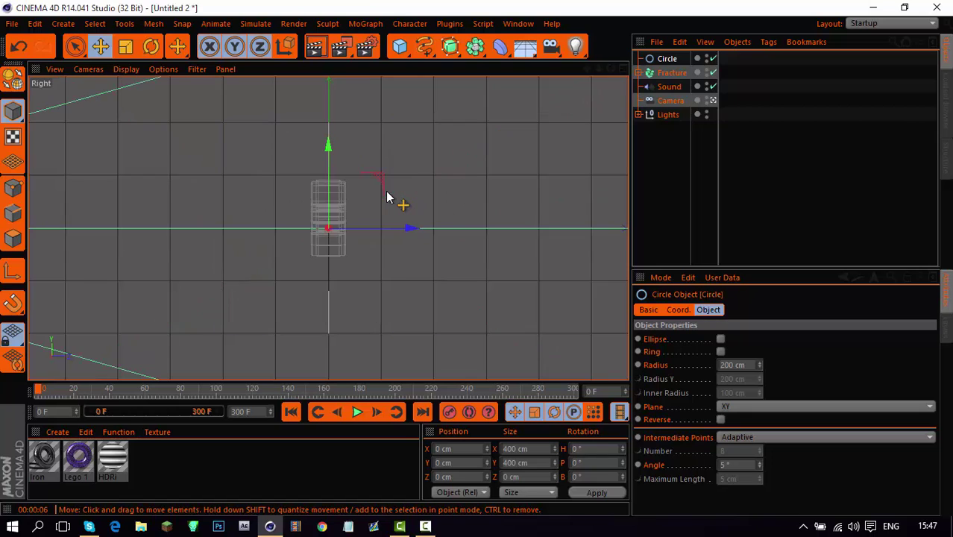
Return to the perspective view, nest the Camera under the Circle spline, and select the Circle
key("F2")
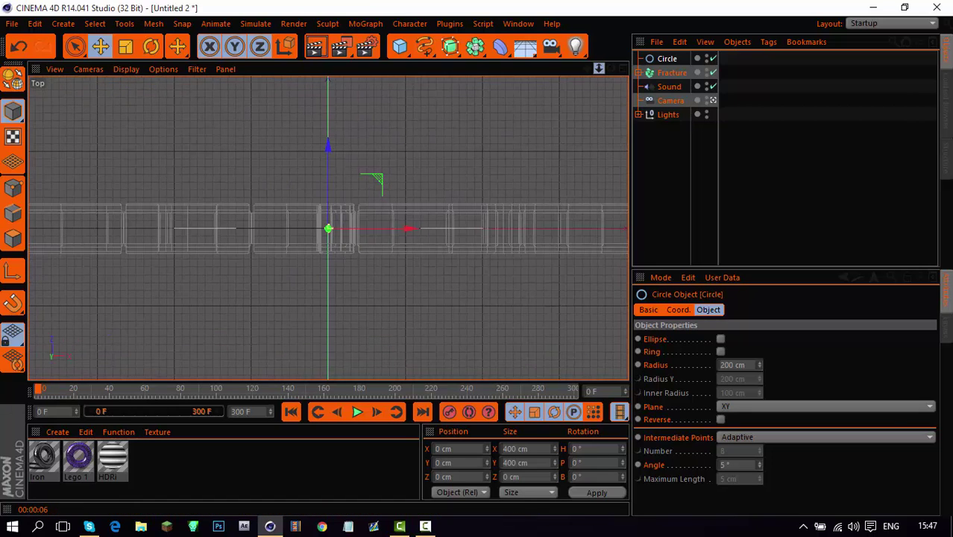
key("F1")
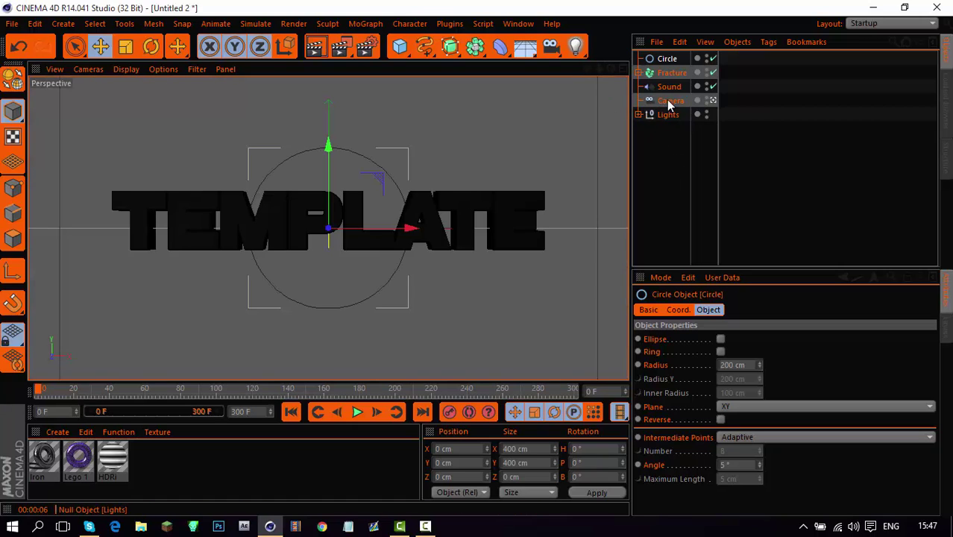
left_click_drag(670, 104, 668, 59)
left_click(665, 59)
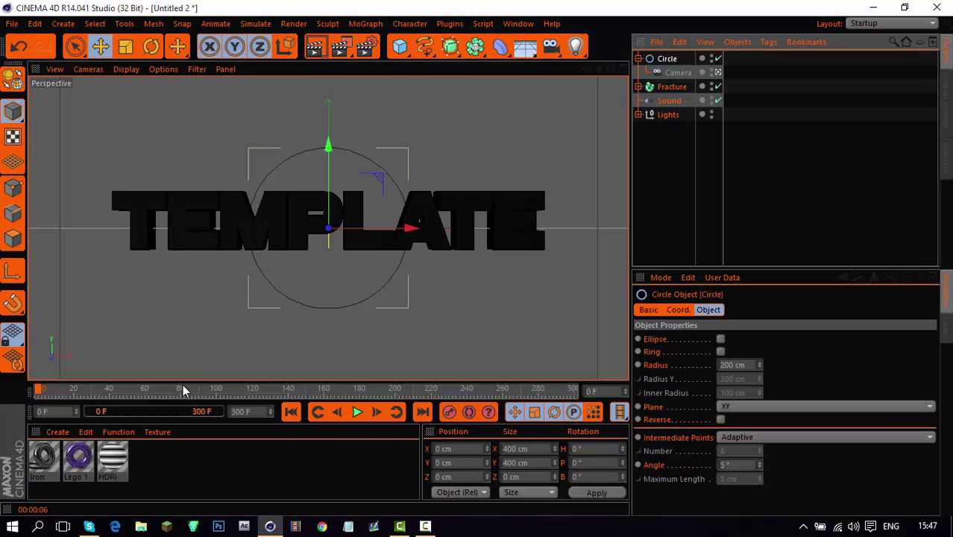
Go to the Sound effector's first marker keyframe at frame 82 and record a keyframe on the Circle there
left_click(670, 101)
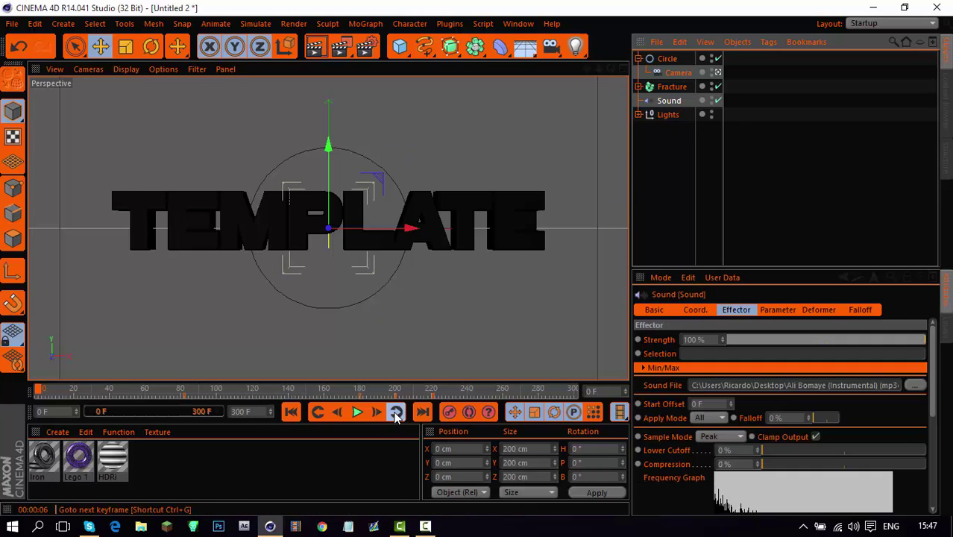
left_click(356, 411)
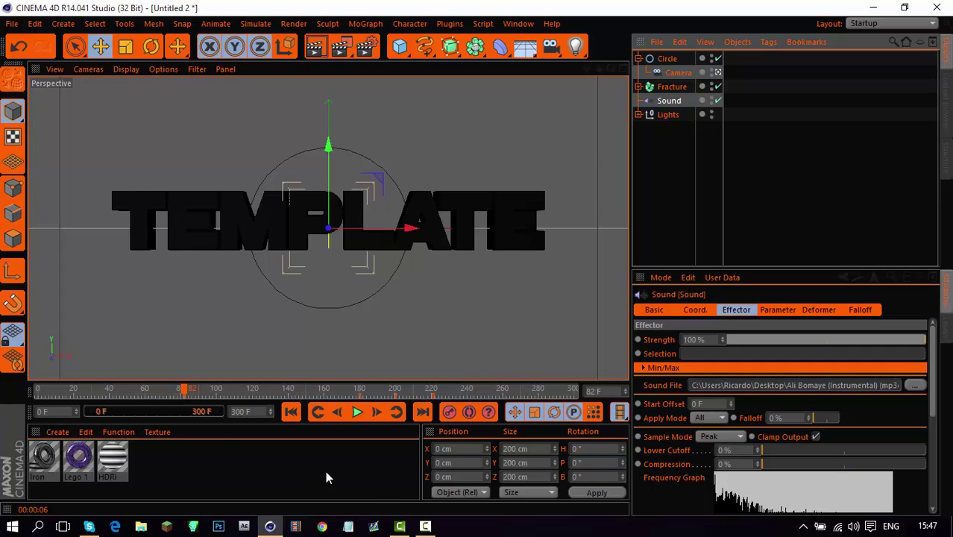
left_click(425, 526)
left_click(425, 526)
left_click(338, 413)
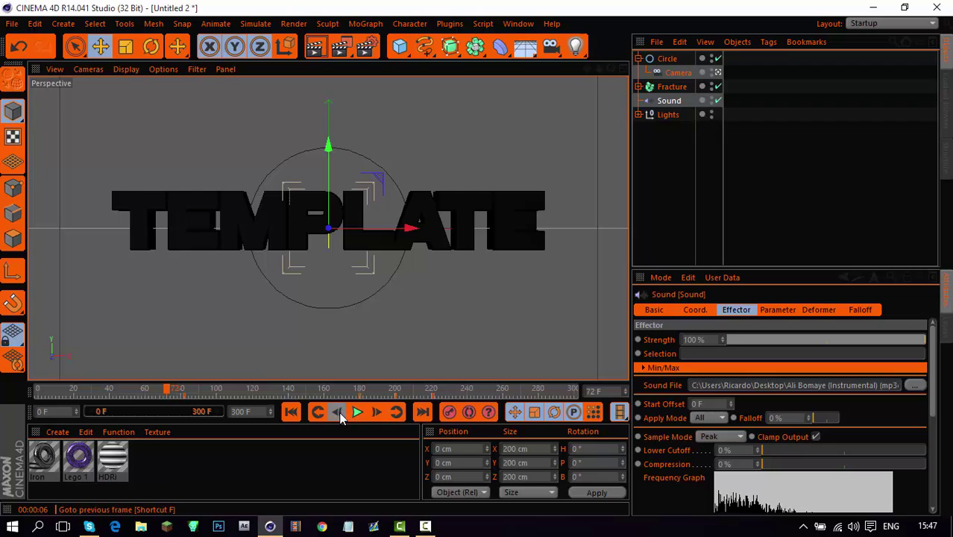
left_click(397, 412)
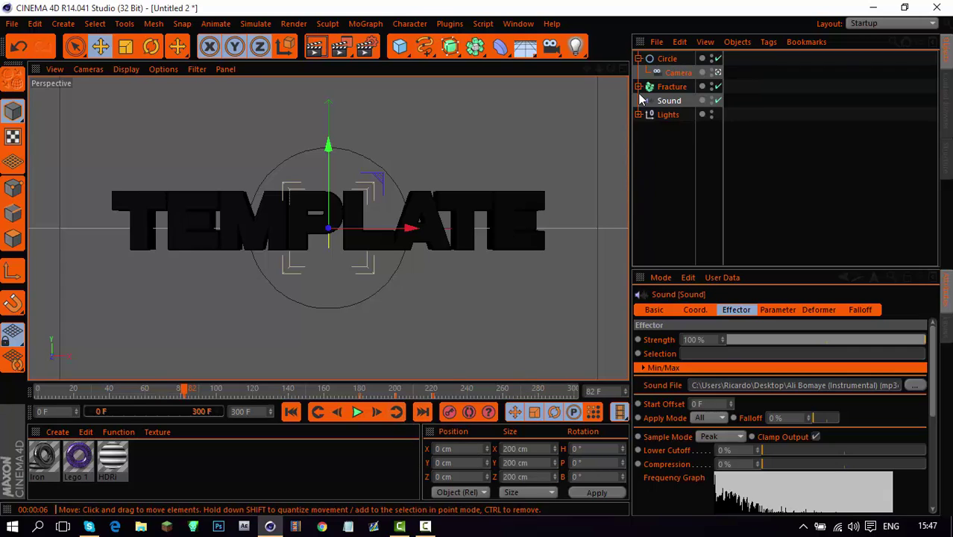
left_click(649, 59)
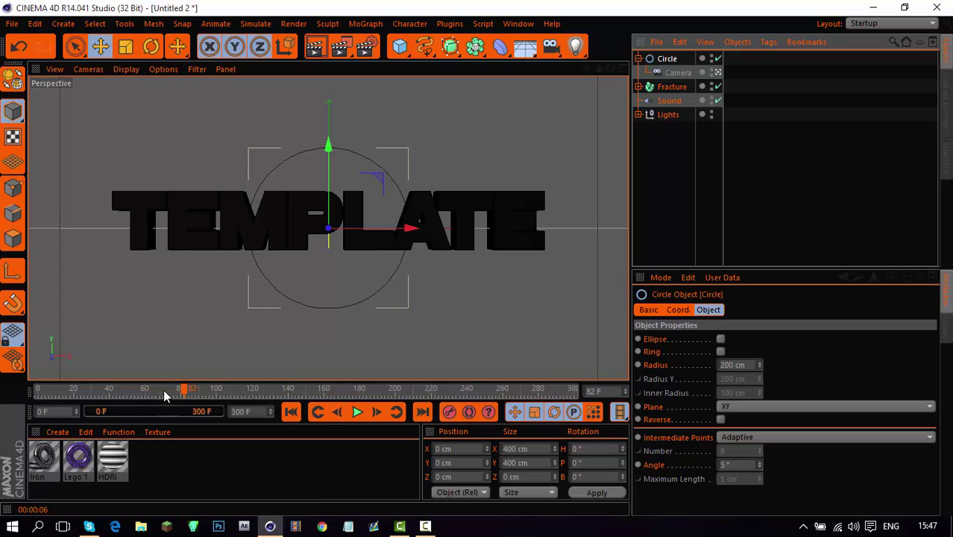
At frame 72, rotate the Circle to about H -123°, P -11°, B -51° and record a keyframe
double_click(337, 413)
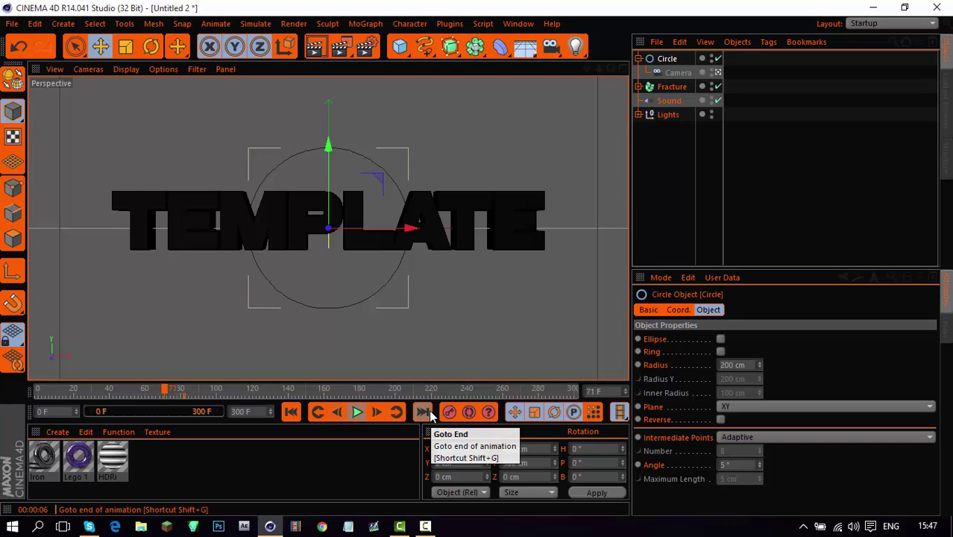
left_click(377, 413)
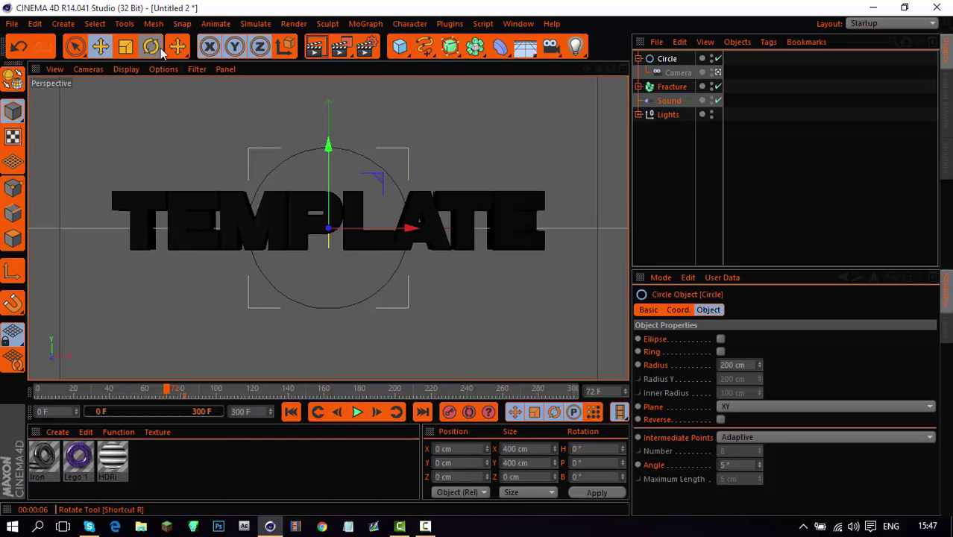
left_click(156, 47)
left_click_drag(334, 209, 398, 199)
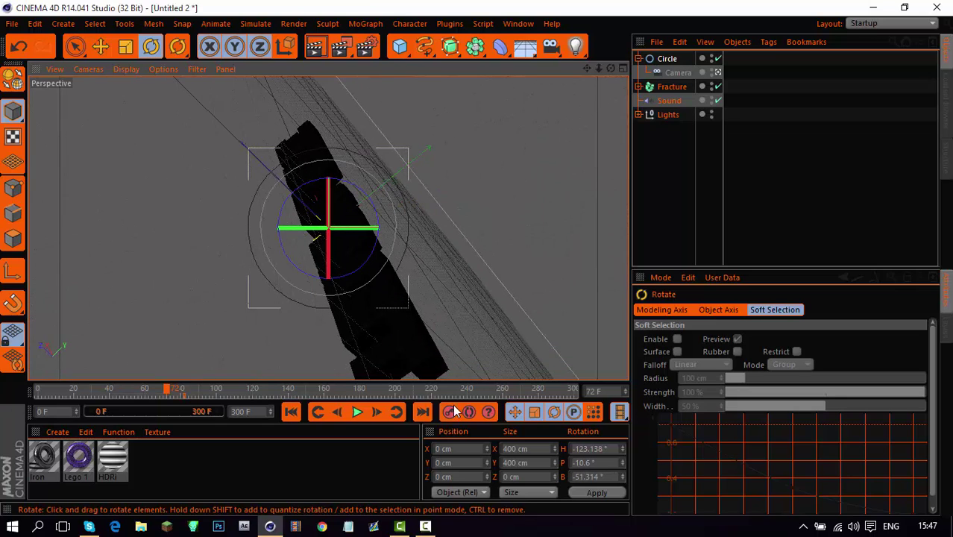
At frame 0, rotate the Circle freely to a different tilted camera angle and record the starting keyframe
left_click(36, 390)
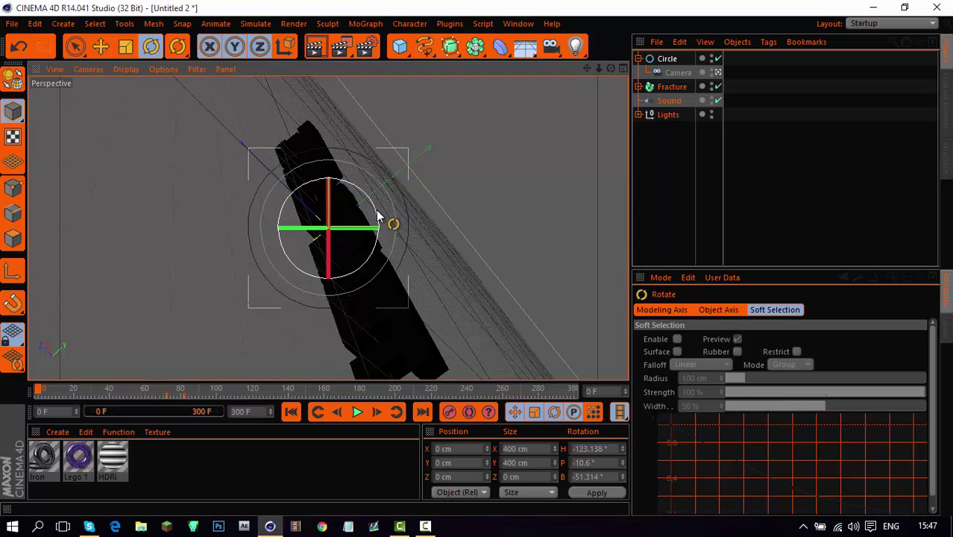
left_click_drag(379, 214, 313, 246)
left_click_drag(345, 194, 422, 243)
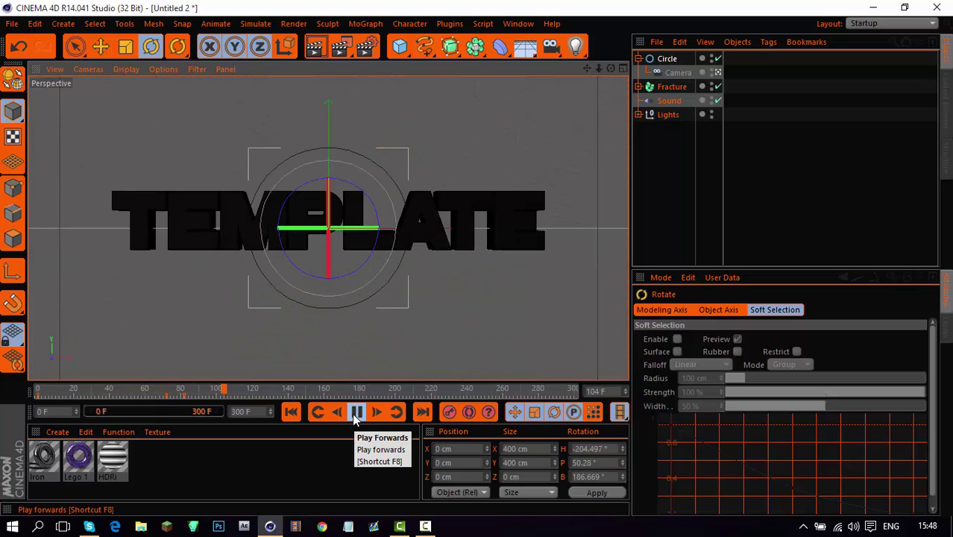
Play back and scrub through the opening camera spin to check its motion up to about frame 96
left_click(356, 412)
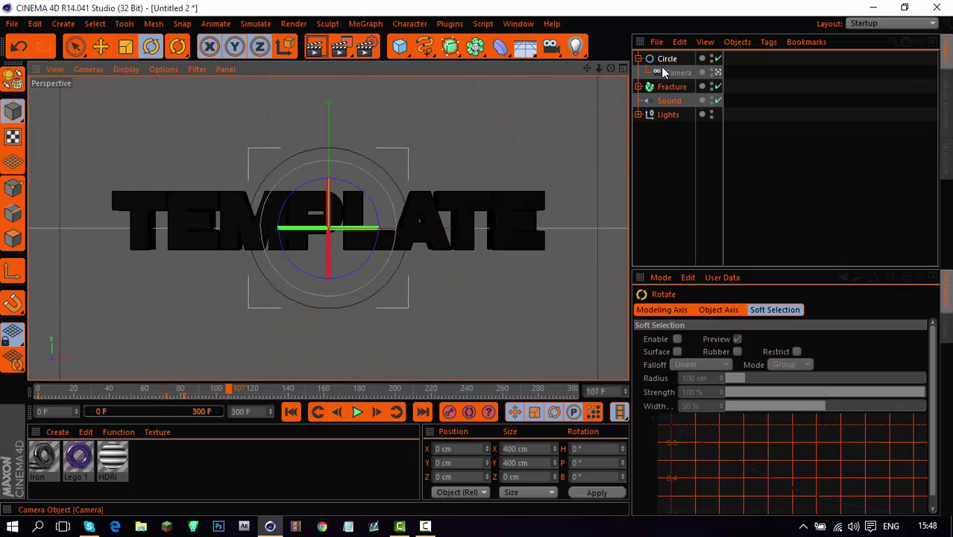
left_click_drag(64, 392, 156, 394)
left_click_drag(165, 395, 213, 403)
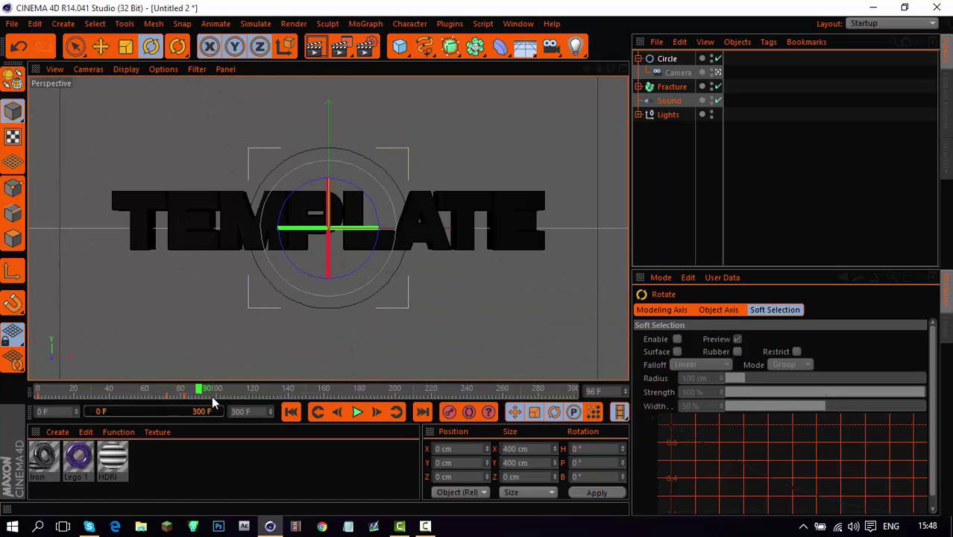
Use the Sound effector's marker at frame 180 to step back to frame 173, and record a Circle keyframe there
left_click(684, 102)
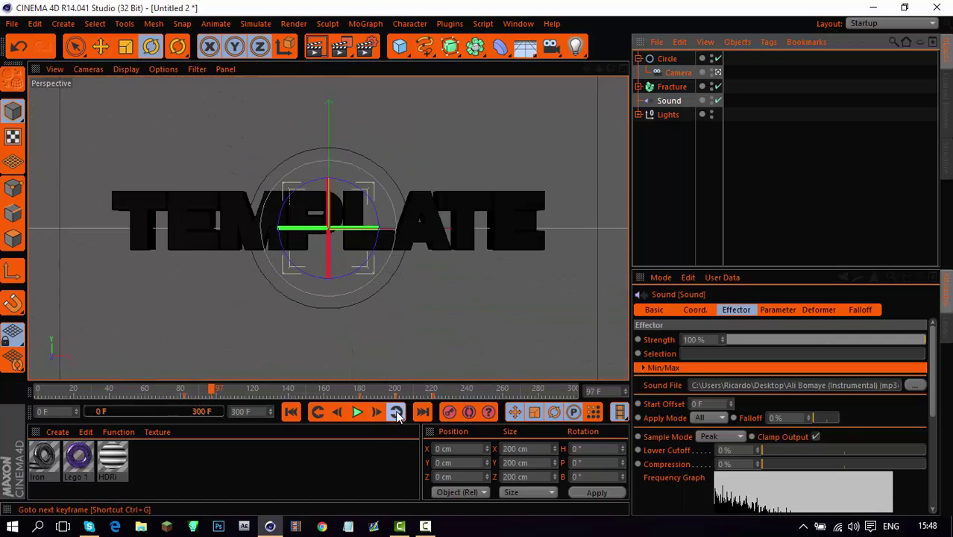
left_click(397, 410)
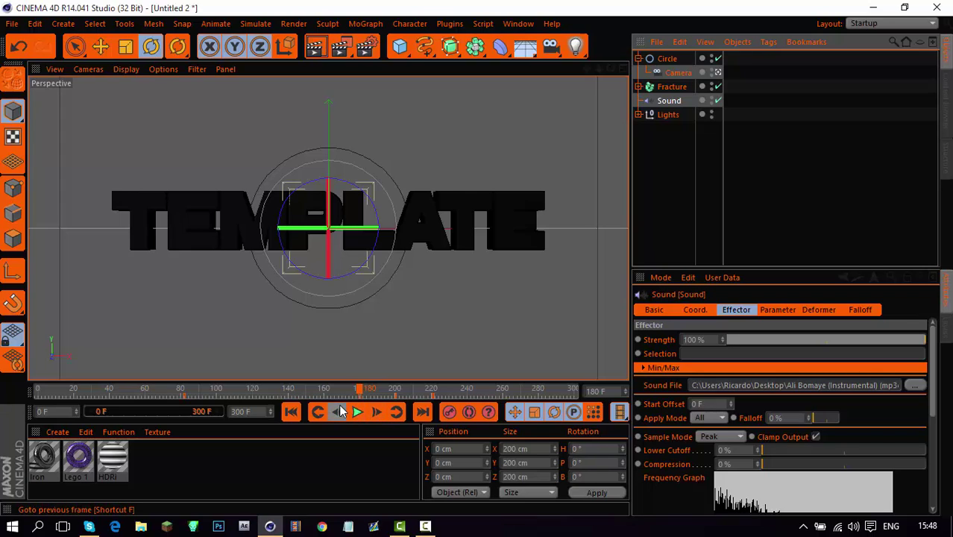
left_click(338, 413)
left_click(338, 412)
left_click(338, 413)
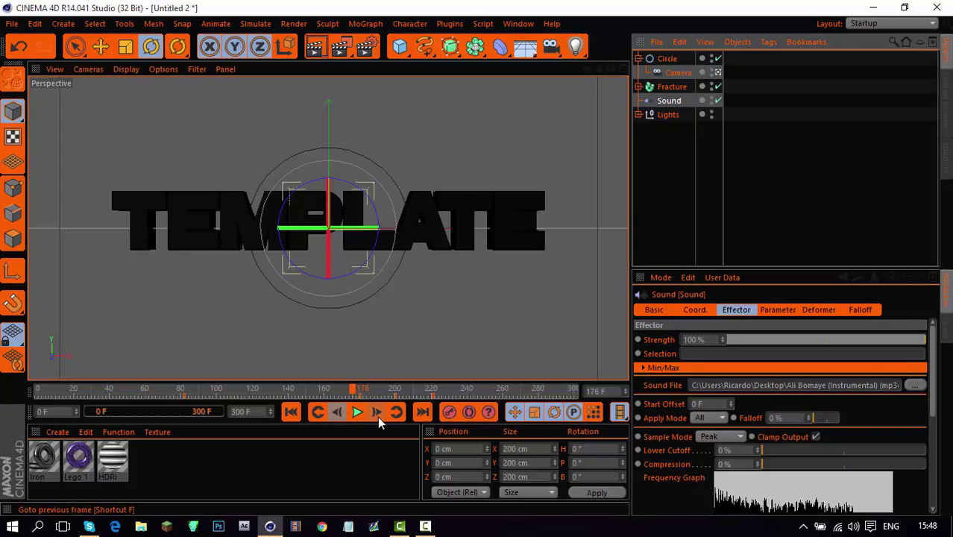
left_click(336, 413)
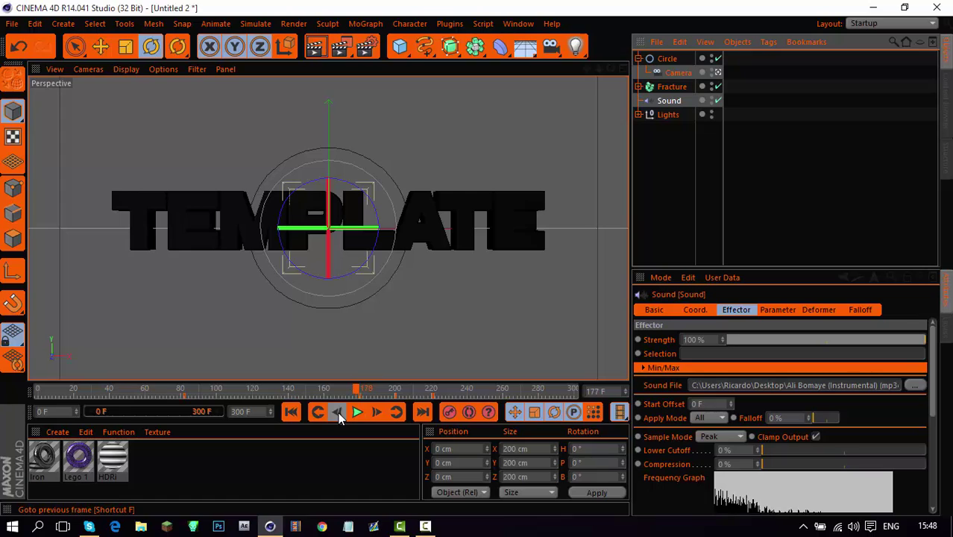
left_click(338, 414)
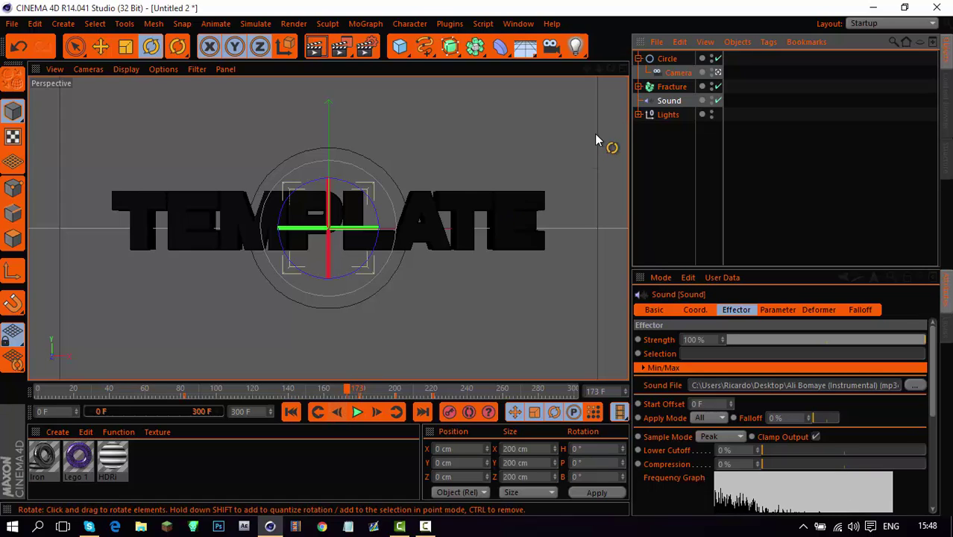
left_click(667, 59)
At frame 180, rotate the Circle to about H 3°, P 7°, B -87° for the second camera spin
mouse_move(367, 225)
left_mouse_down()
mouse_move(344, 222)
mouse_move(367, 216)
left_mouse_up()
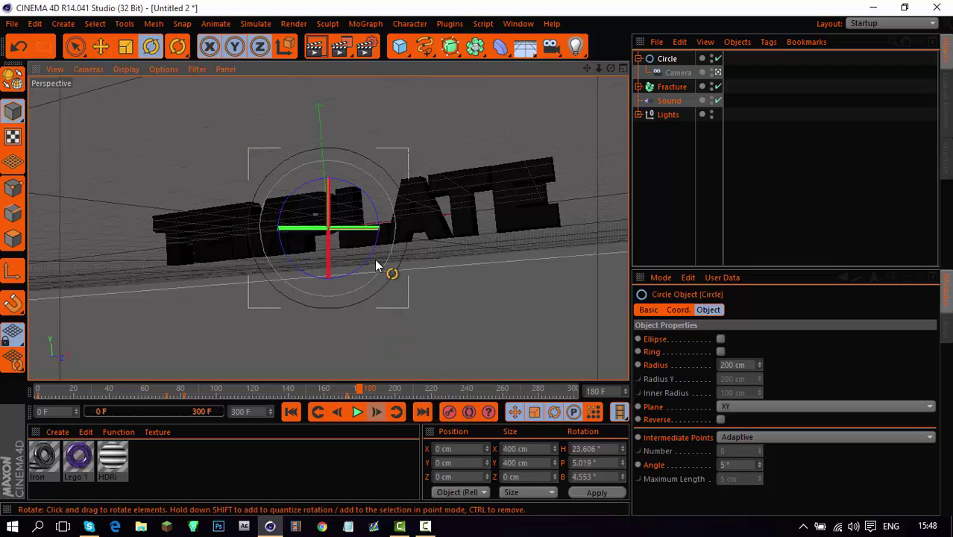
left_click_drag(377, 212, 332, 172)
left_click_drag(365, 198, 364, 209)
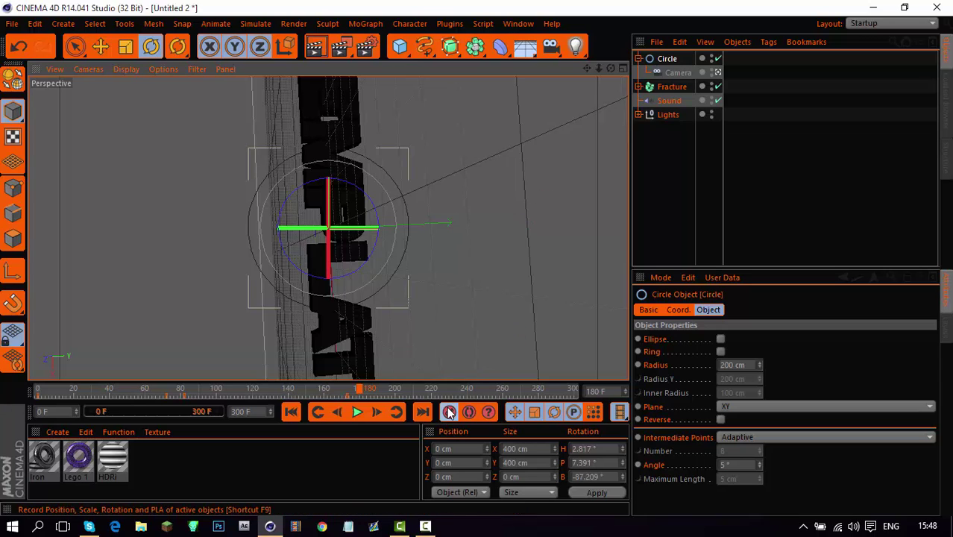
Keyframe the Circle's existing rotation at frame 193 and a bank of about -221.5° at frame 200, matching the Sound effector's keyframe
left_click(672, 104)
left_click(393, 411)
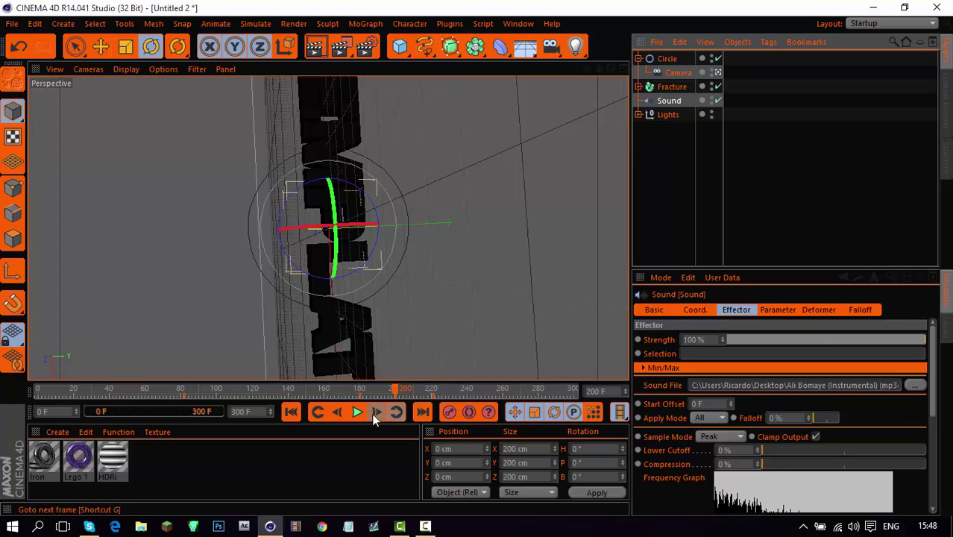
left_click(336, 413)
left_click(336, 413)
left_click(336, 412)
left_click(336, 412)
left_click(336, 412)
left_click(337, 412)
left_click(336, 412)
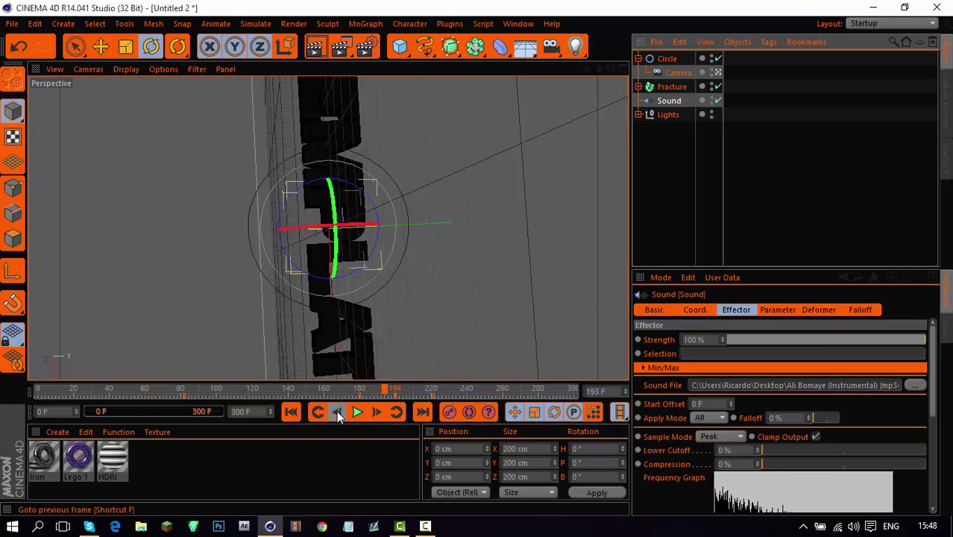
left_click(667, 59)
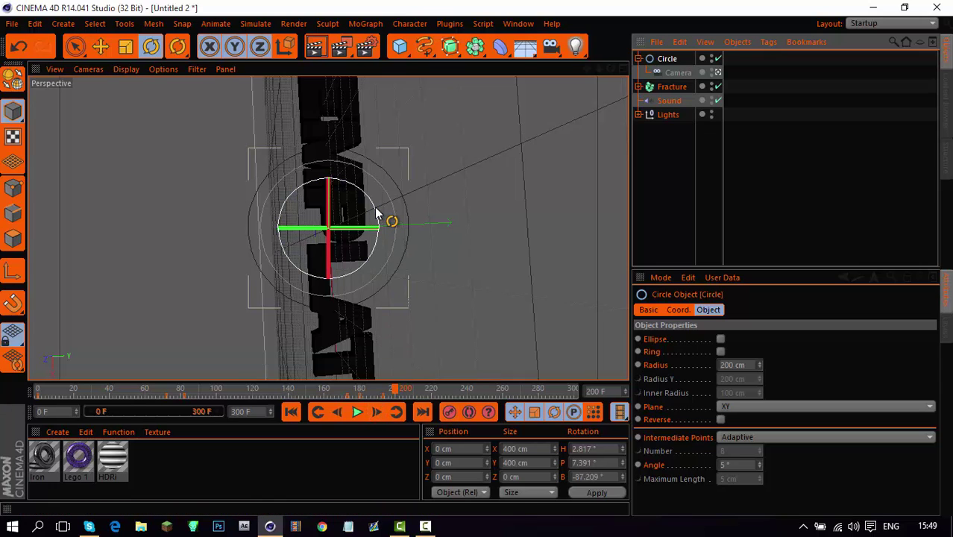
left_click_drag(375, 207, 290, 217)
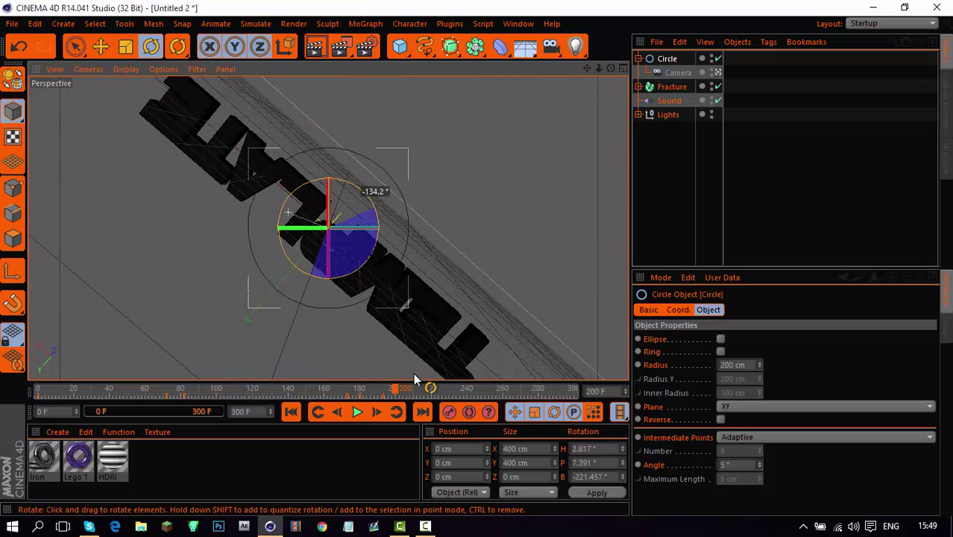
left_click(451, 414)
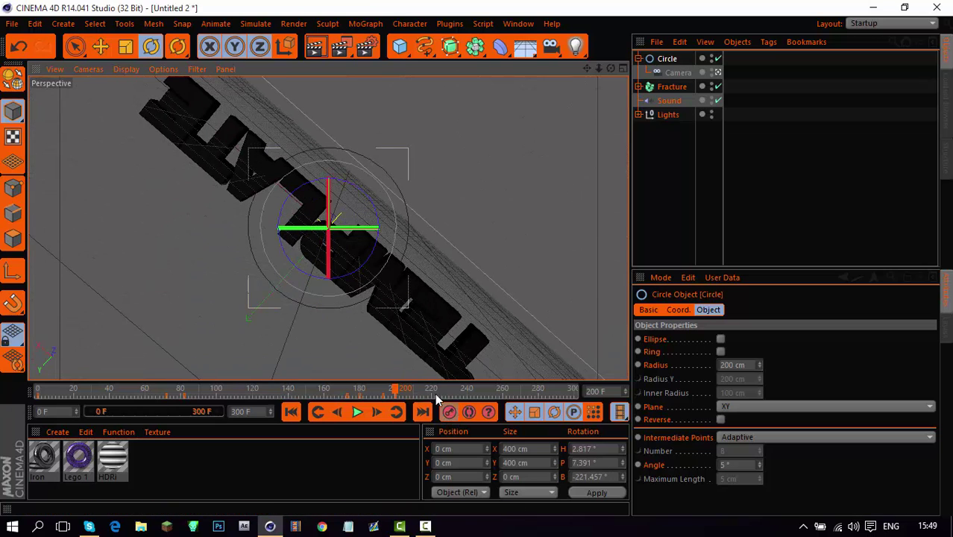
Keyframe the Circle's existing rotation at frame 214 and a rotation of about H -18.7°, P -3.8°, B -367° at frame 221
left_click(668, 105)
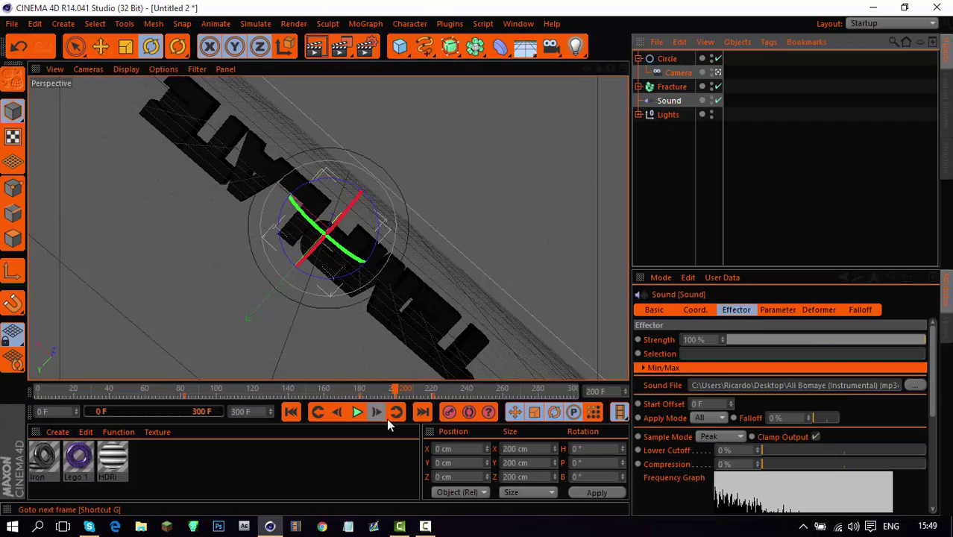
left_click(396, 412)
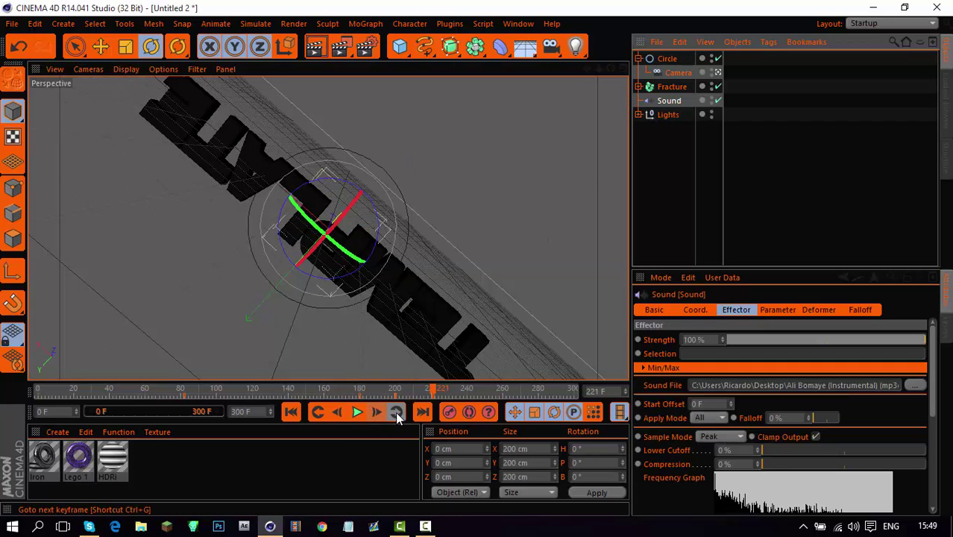
left_click(335, 410)
left_click(335, 411)
left_click(335, 411)
left_click(335, 411)
left_click(335, 411)
left_click(335, 411)
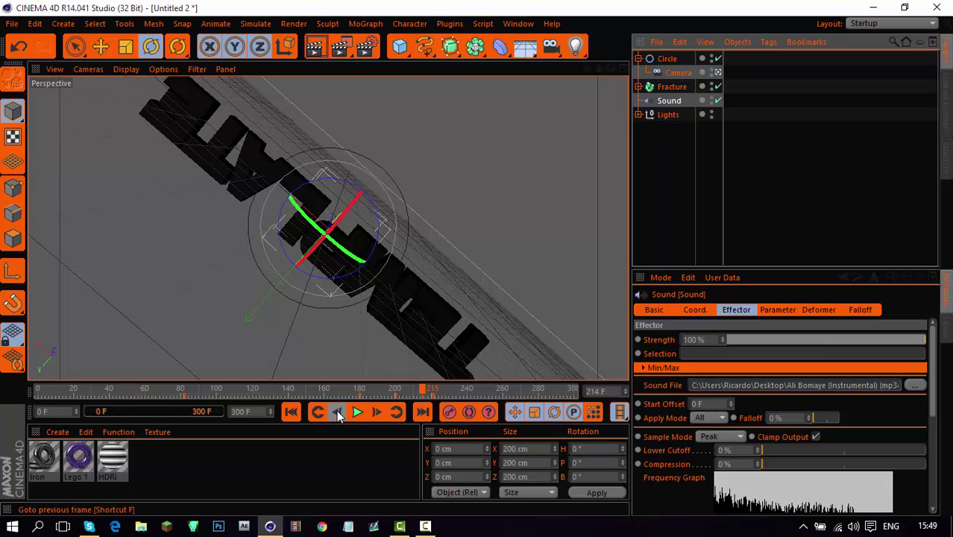
left_click(335, 410)
left_click(666, 59)
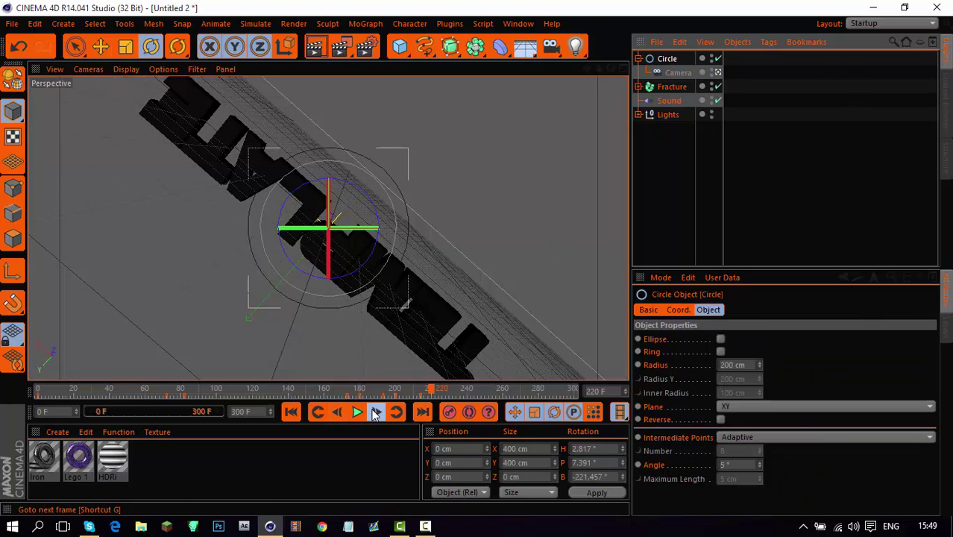
left_click_drag(311, 197, 329, 187)
left_click_drag(334, 220, 379, 213)
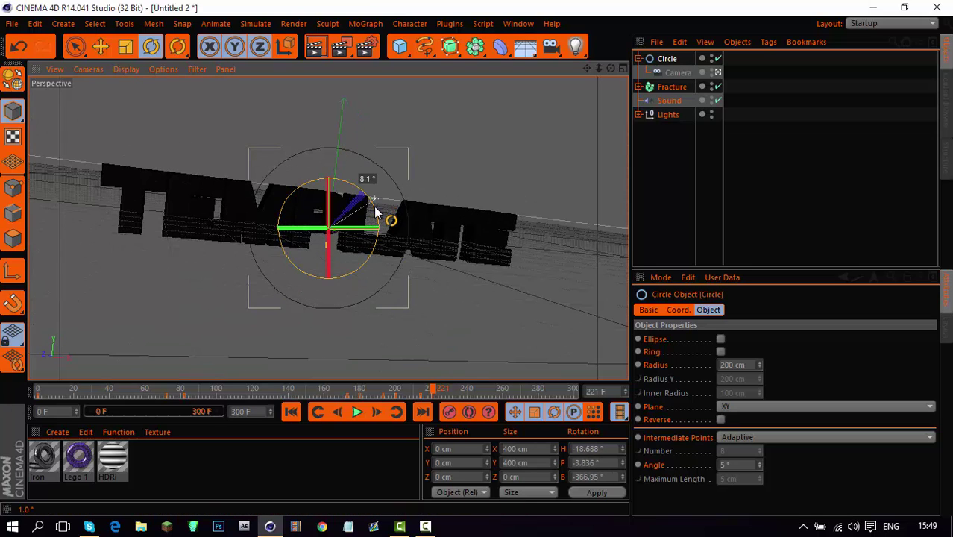
Keyframe the Circle's rotation at about H -31.5°, P -3°, B -367.2° on frame 270 and H 28.5°, P -190.9°, B -481.4° on frame 300
left_click(521, 388)
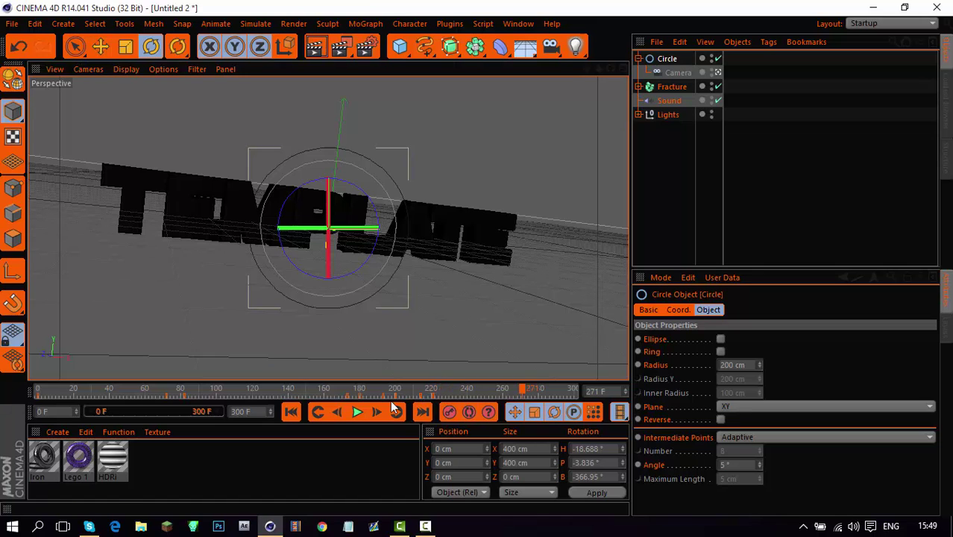
left_click(337, 417)
mouse_move(366, 228)
left_mouse_down()
mouse_move(357, 236)
mouse_move(340, 230)
mouse_move(337, 213)
mouse_move(358, 213)
left_mouse_up()
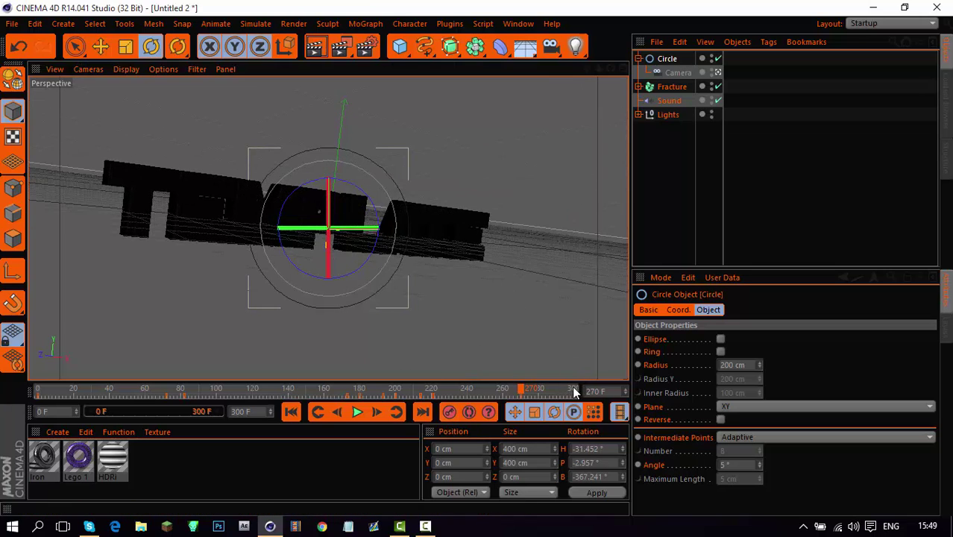
left_click_drag(353, 155, 503, 82)
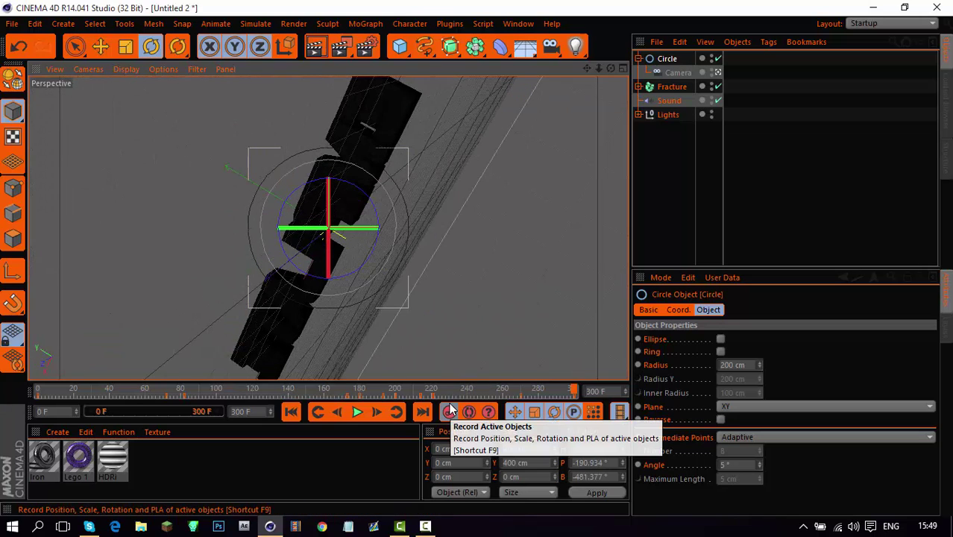
Play back the animation to preview the Circle's rotation, and stop playback
left_click(359, 412)
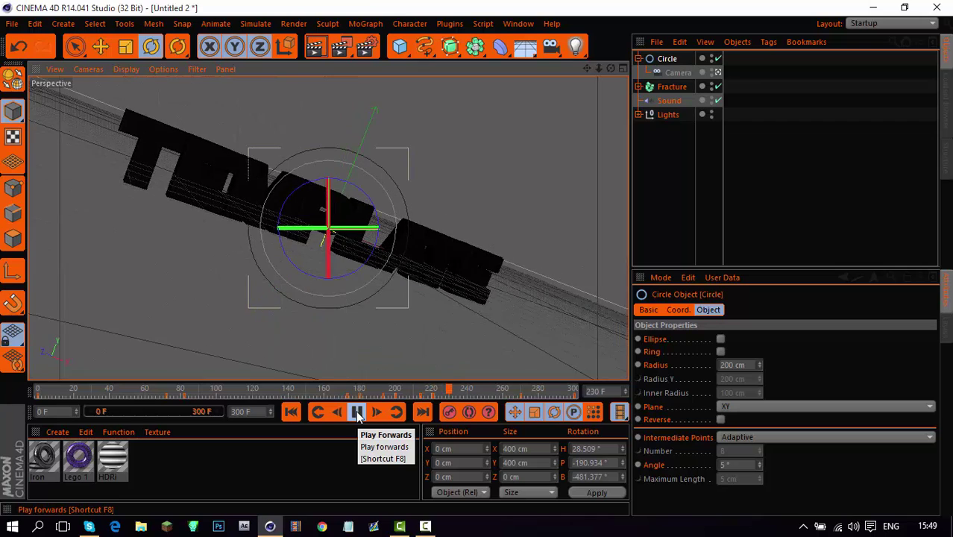
left_click(358, 414)
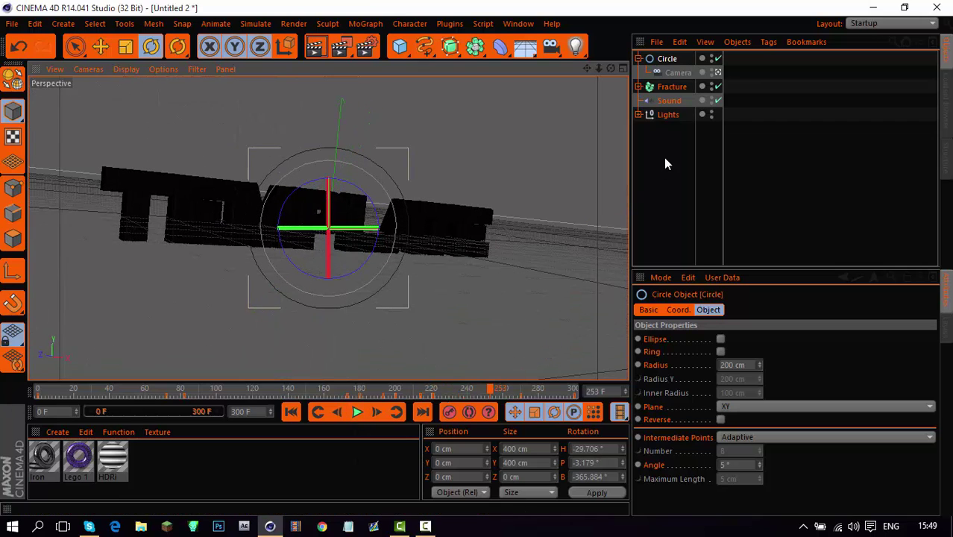
Pull the Camera back to about Z -4603 cm at frame 0 and record a keyframe
left_click(669, 74)
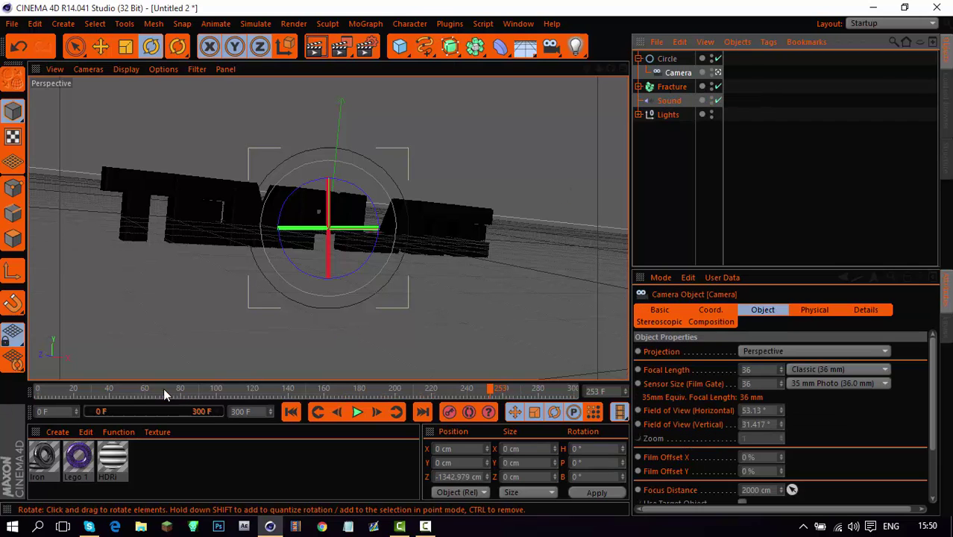
left_click(31, 389)
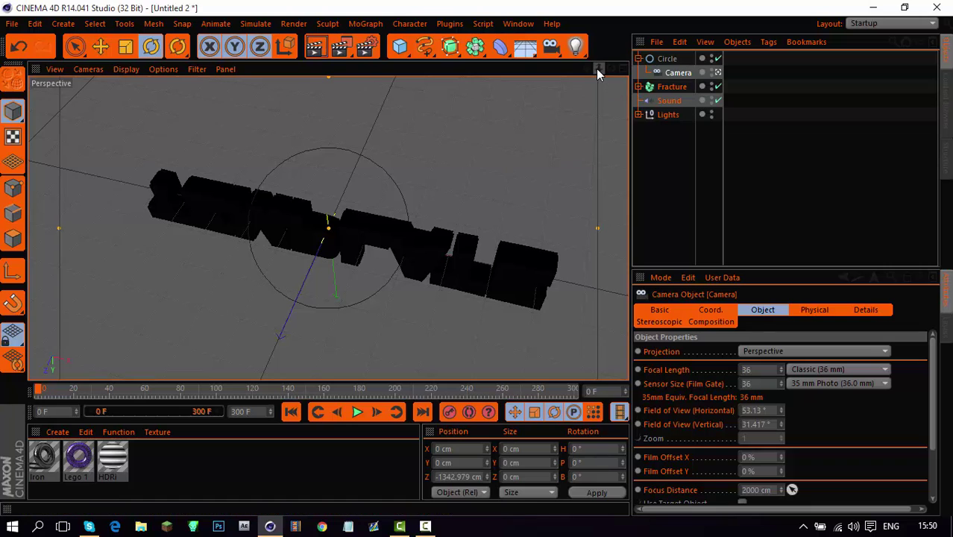
left_click_drag(595, 69, 499, 74)
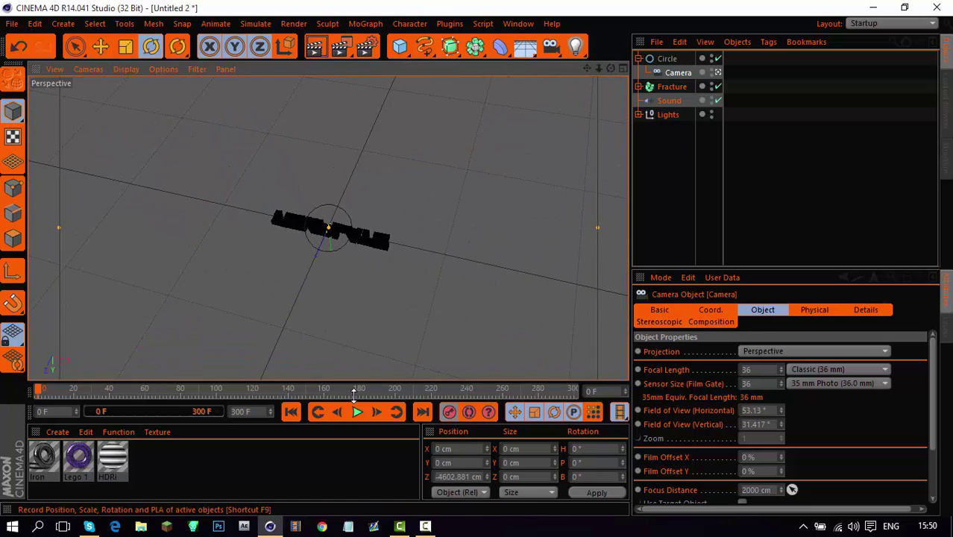
Push the Camera in to about Z -678 cm at the Circle's keyframe on frame 72 and record a keyframe
left_click(671, 60)
left_click(396, 412)
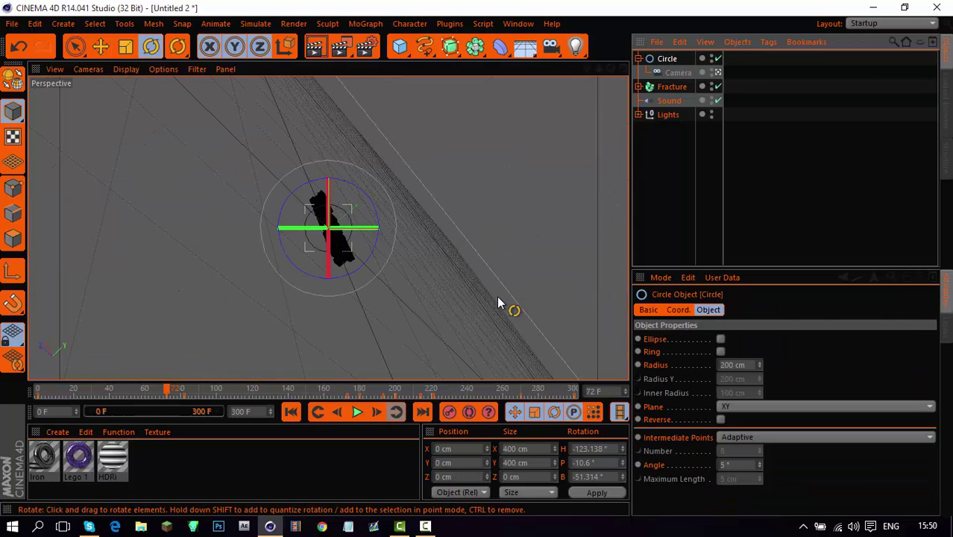
left_click(673, 71)
left_click_drag(598, 68, 564, 134)
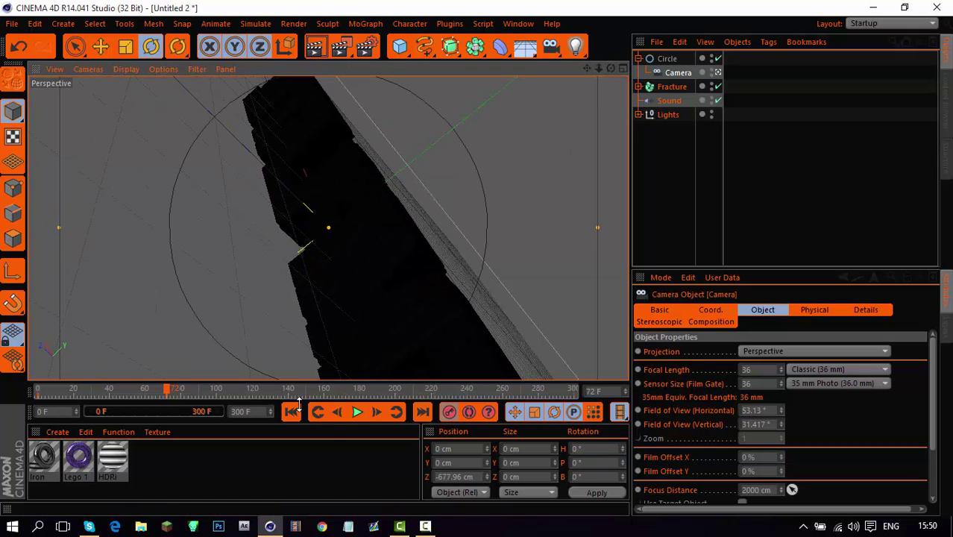
Pull the Camera back to about Z -1557 cm at the Circle's keyframe on frame 82 and record a keyframe
left_click(182, 389)
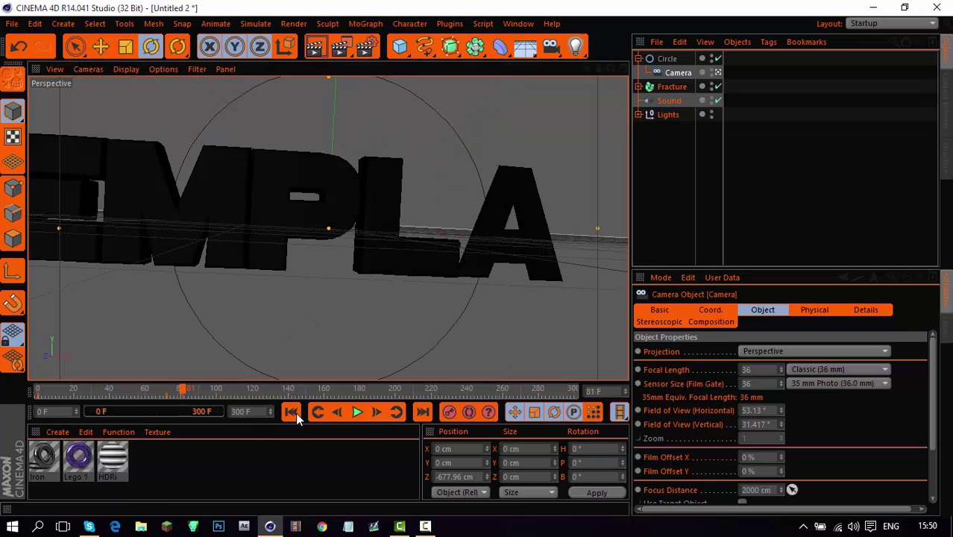
left_click(666, 59)
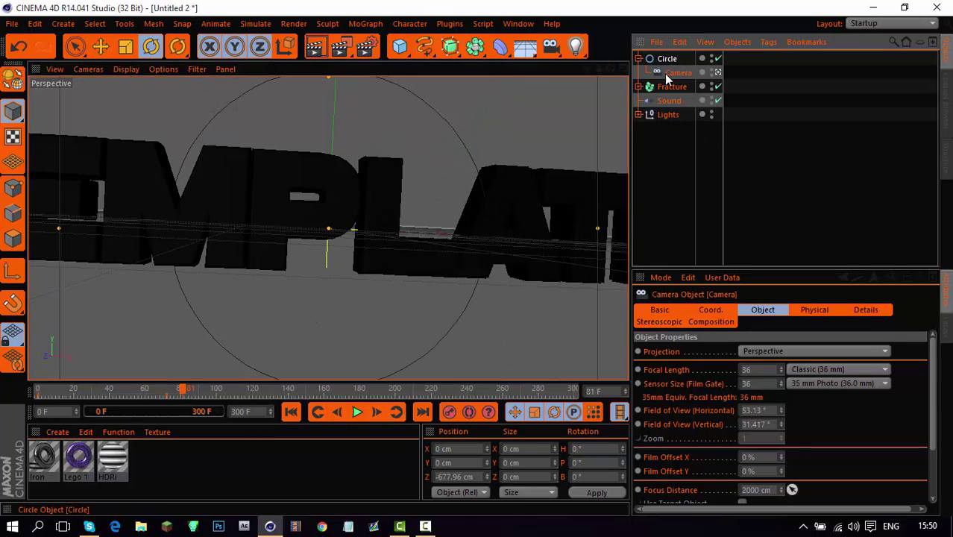
left_click(662, 73)
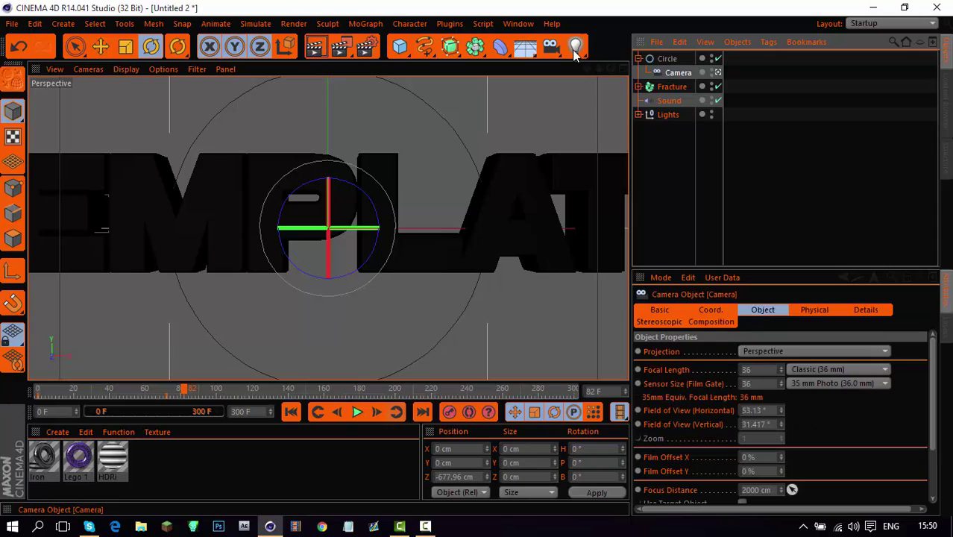
left_click_drag(599, 70, 537, 73)
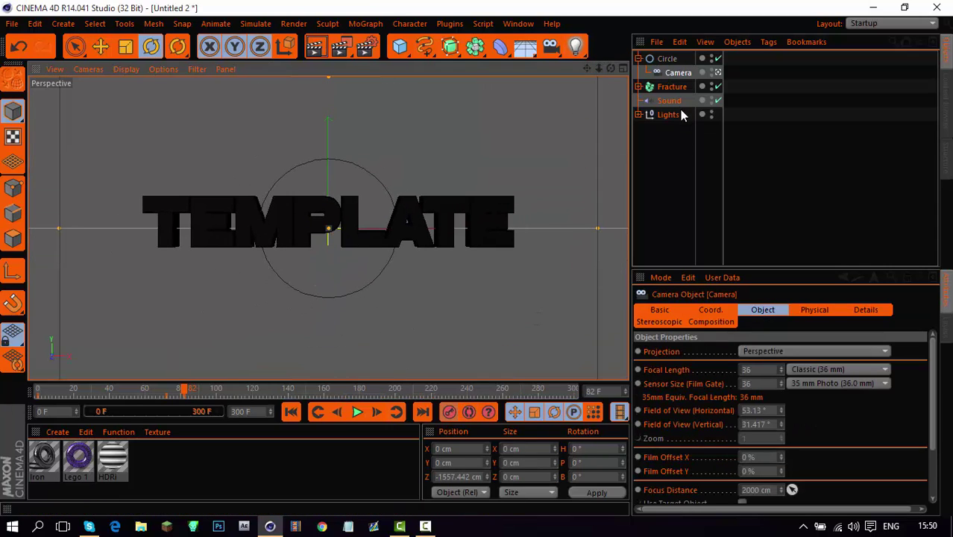
Record the Camera's existing position as a keyframe at frame 173, in line with the Circle's keyframe
left_click(665, 59)
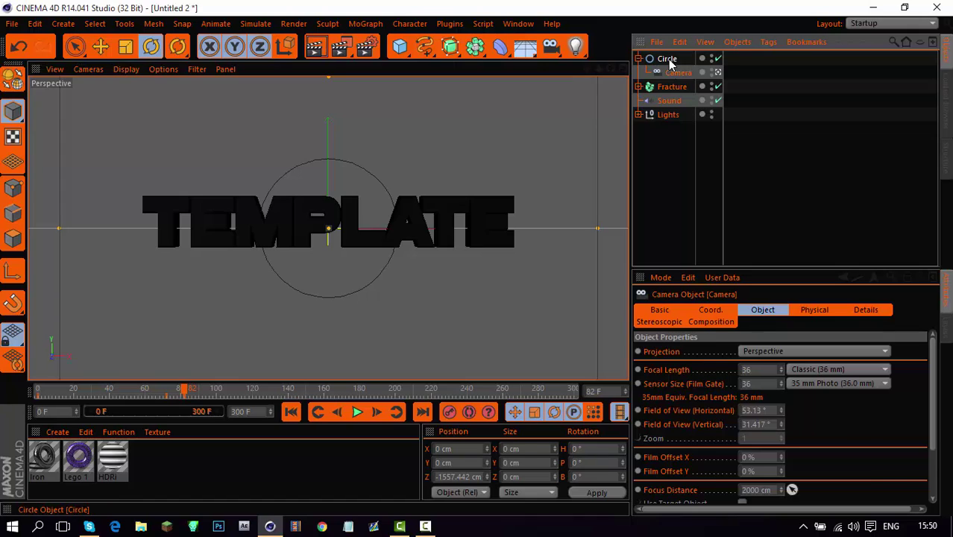
left_click(397, 411)
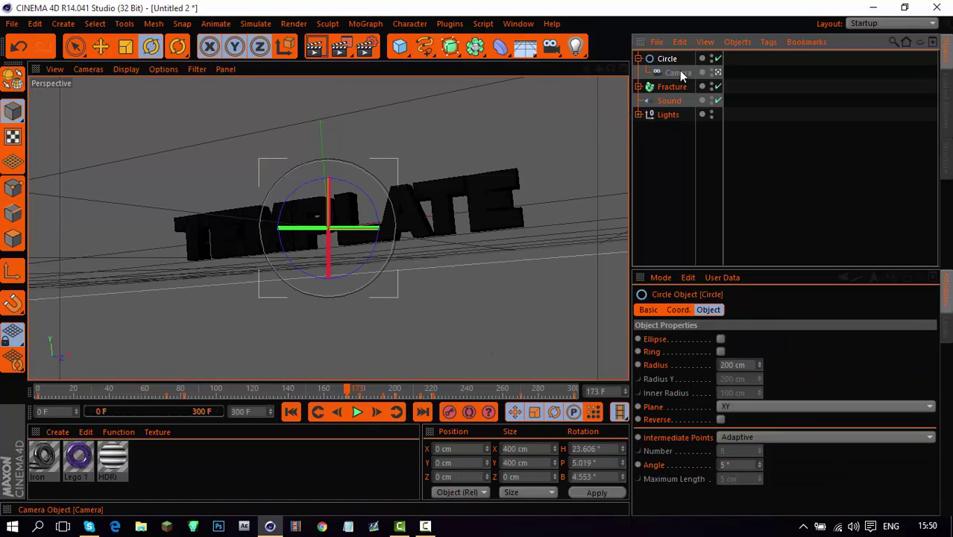
left_click(396, 414)
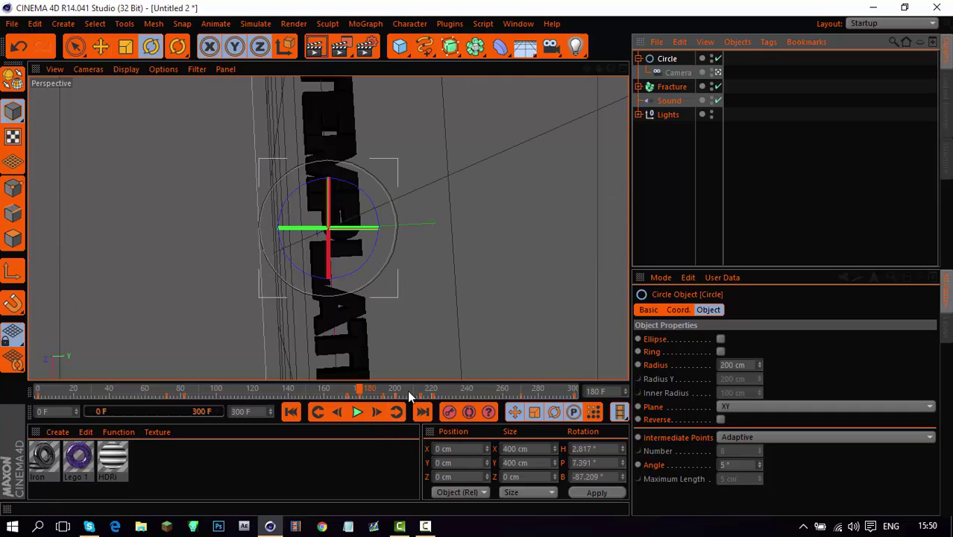
left_click(683, 72)
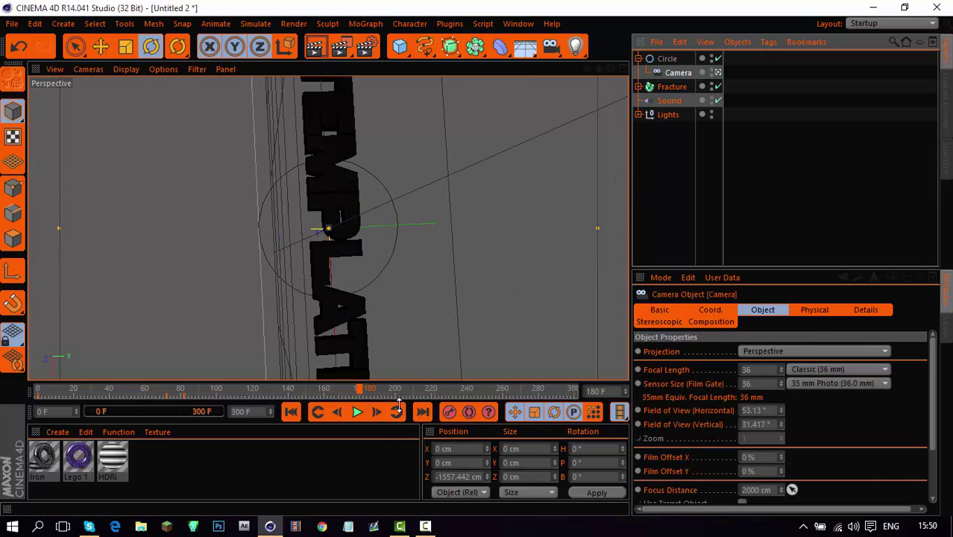
left_click(346, 393)
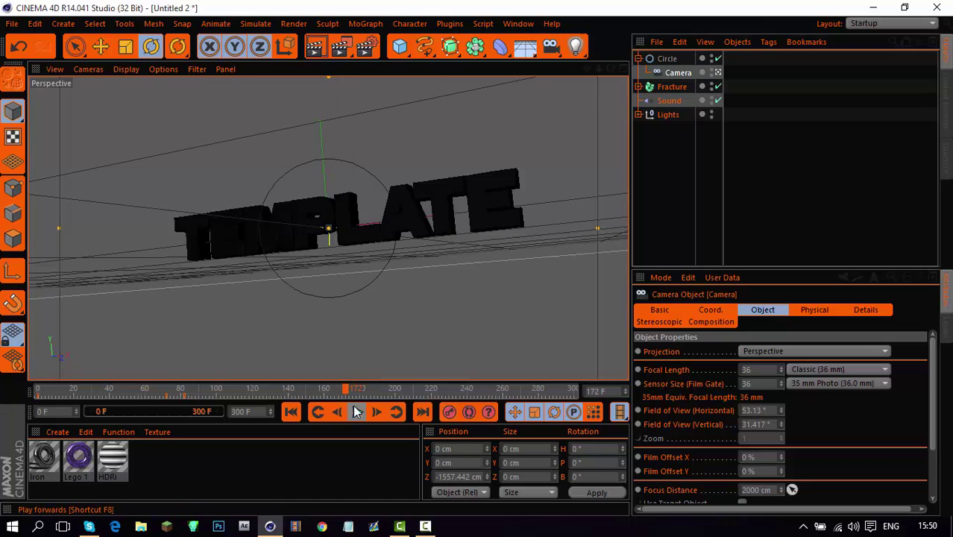
left_click(383, 412)
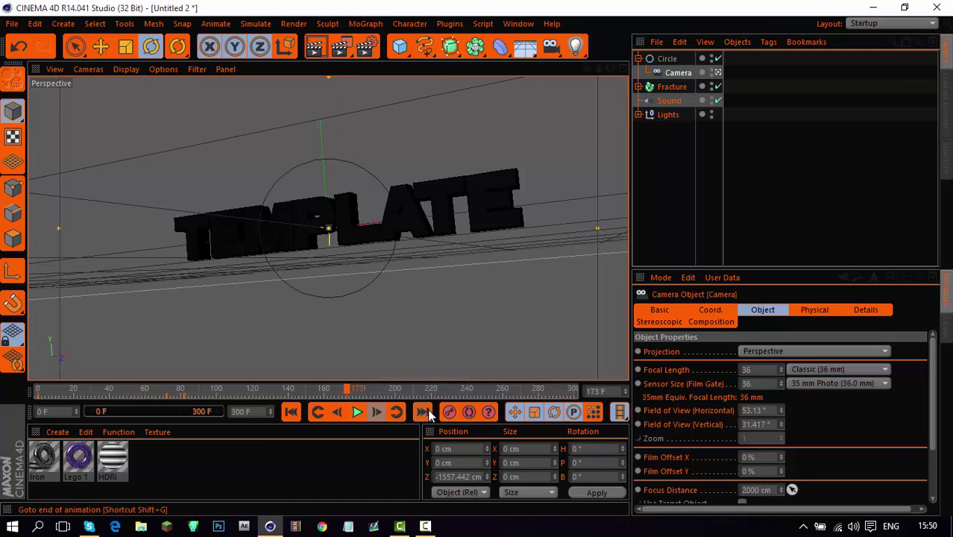
Push the Camera in to about Z -542 cm at frame 180 and record a keyframe
left_click(383, 413)
left_click(380, 412)
left_click(379, 412)
left_click(380, 412)
left_click(379, 412)
left_click(379, 412)
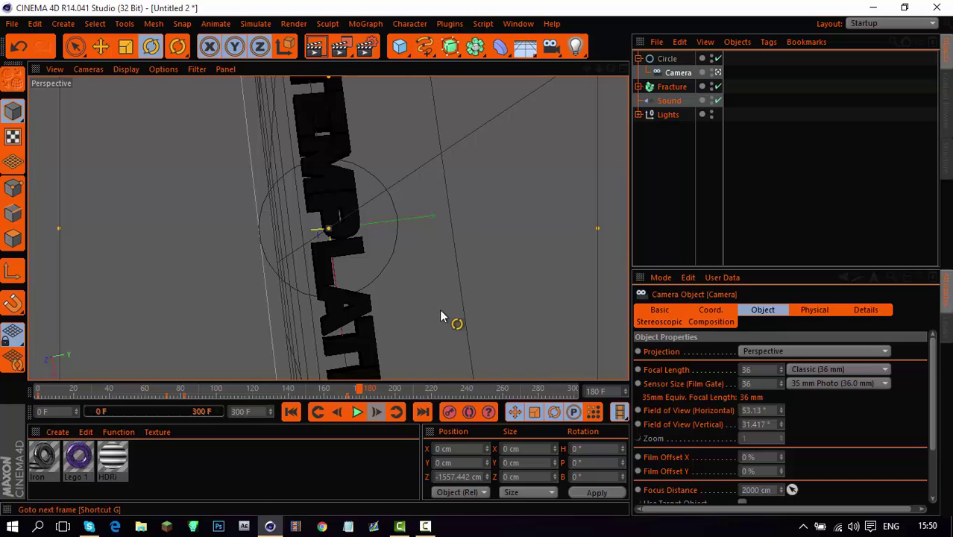
left_click_drag(598, 69, 498, 393)
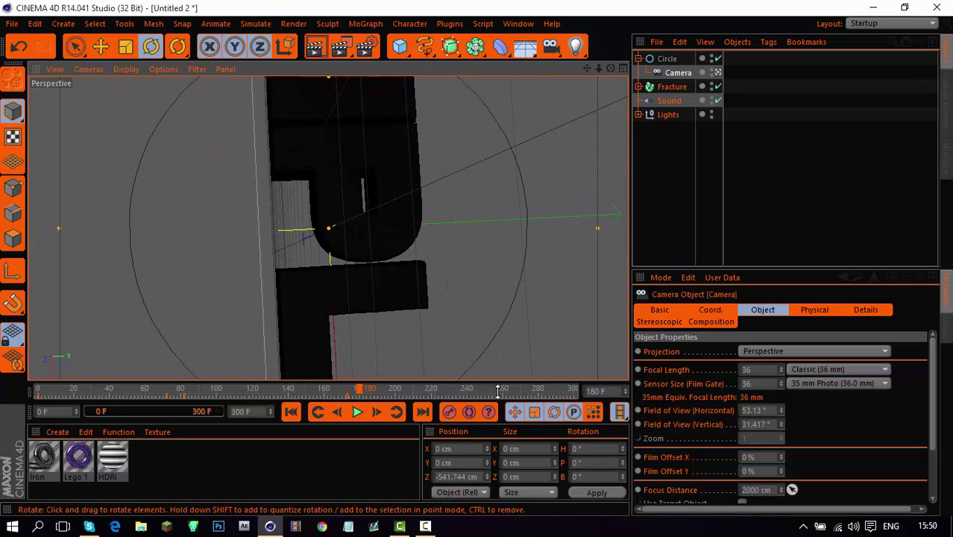
Record the Camera's existing position as a keyframe at the Circle's keyframe on frame 193
left_click(667, 58)
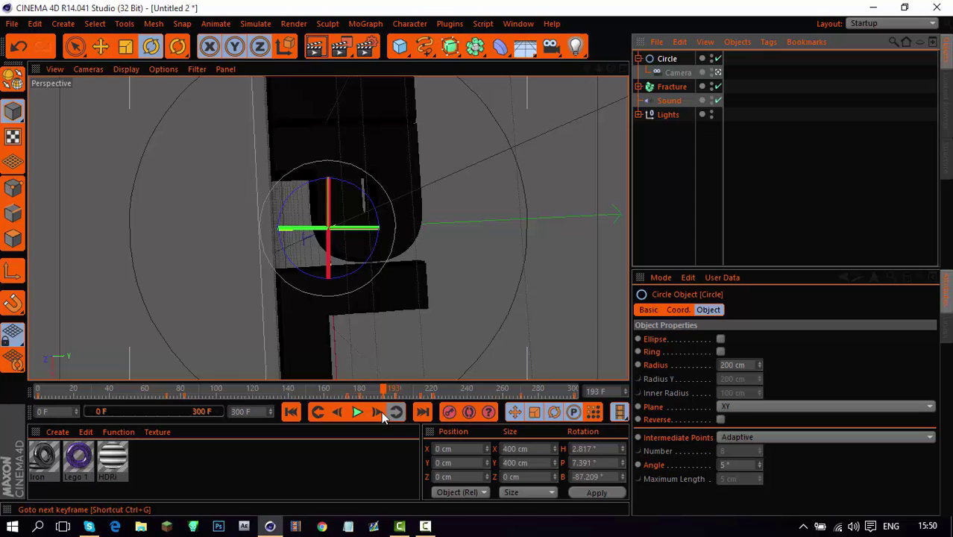
left_click(678, 72)
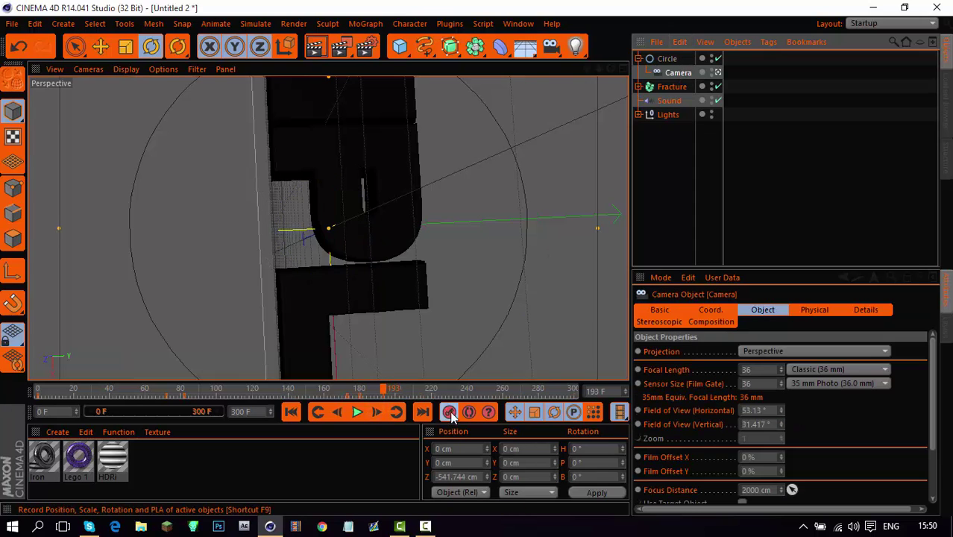
Pull the Camera back to about Z -4254 cm at frame 200 and record a keyframe
left_click(378, 414)
left_click(378, 415)
left_click(378, 414)
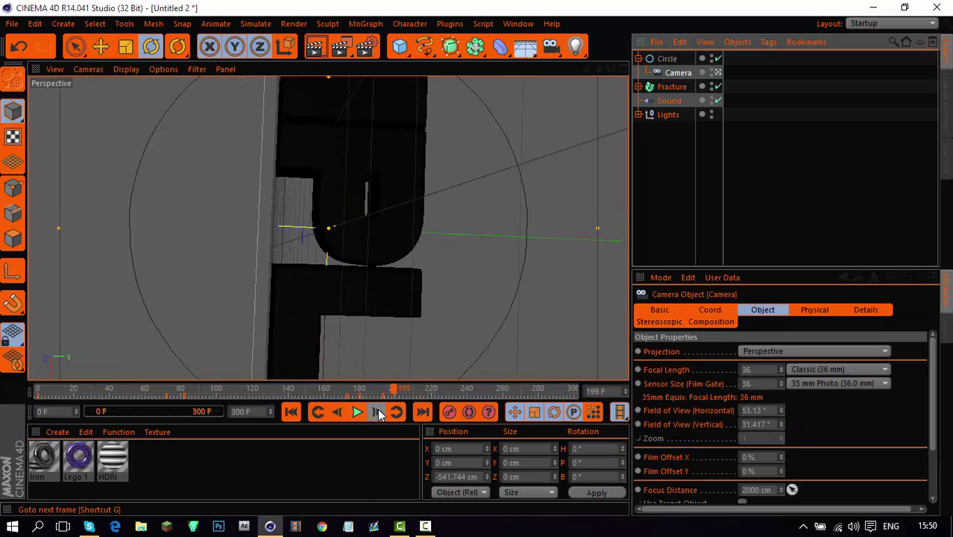
left_click(378, 415)
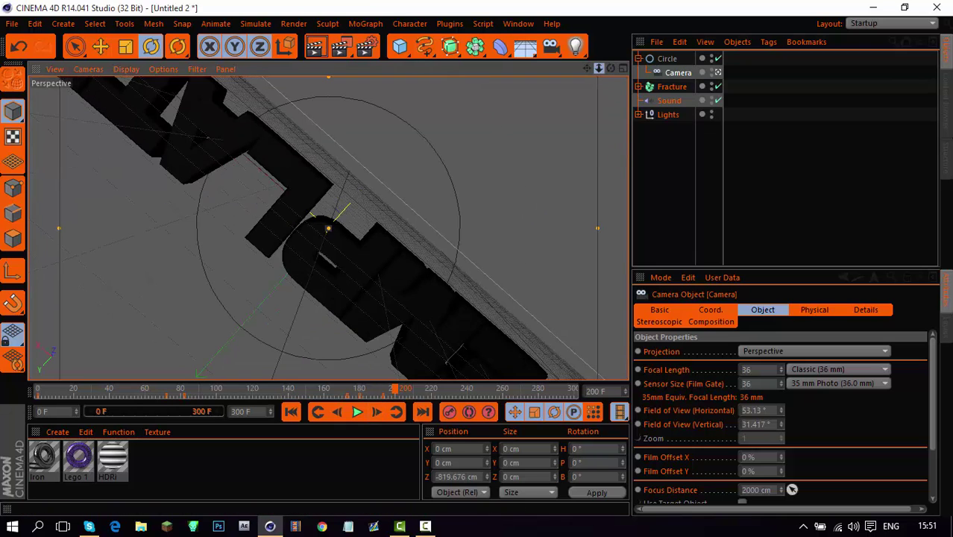
left_click_drag(599, 68, 552, 68)
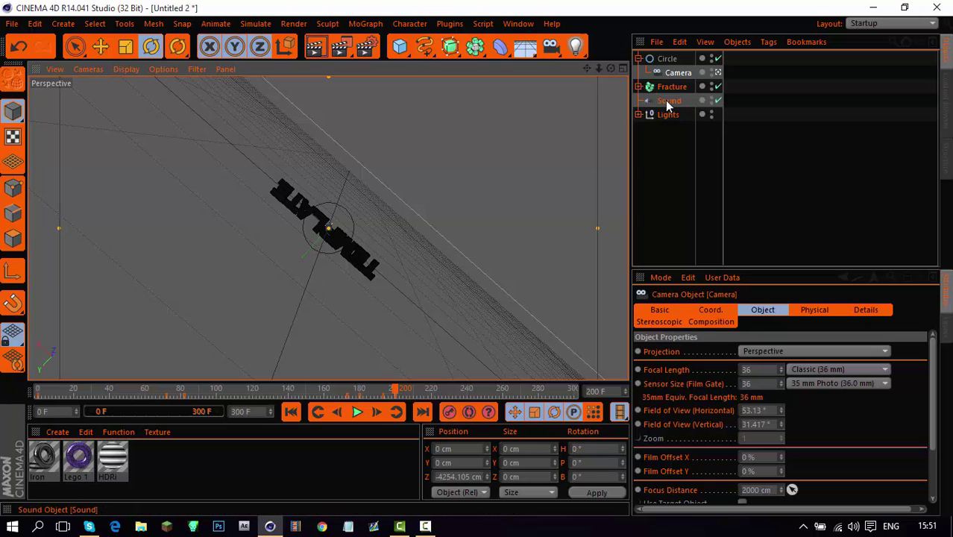
Record the Camera's existing position as a keyframe at the Circle's keyframe on frame 214
left_click(669, 59)
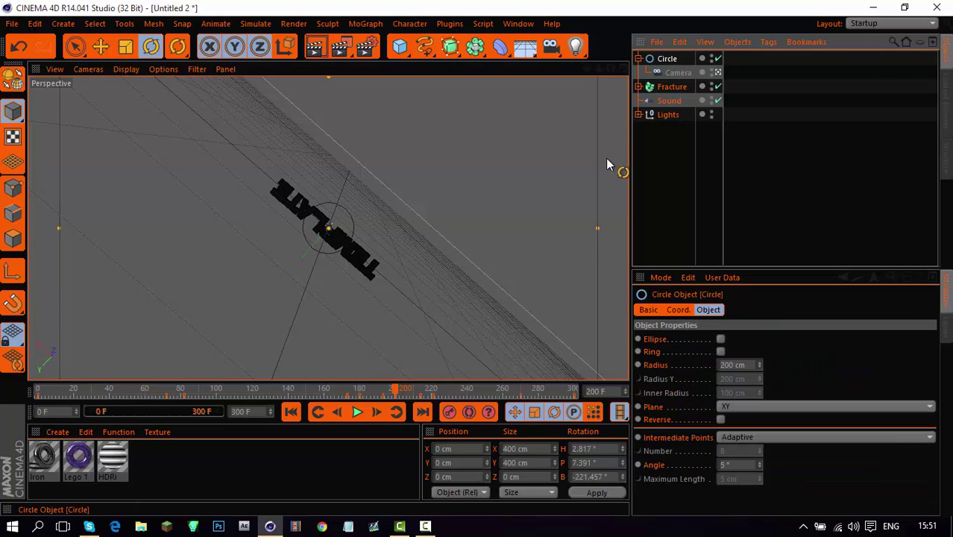
left_click(396, 412)
left_click(678, 72)
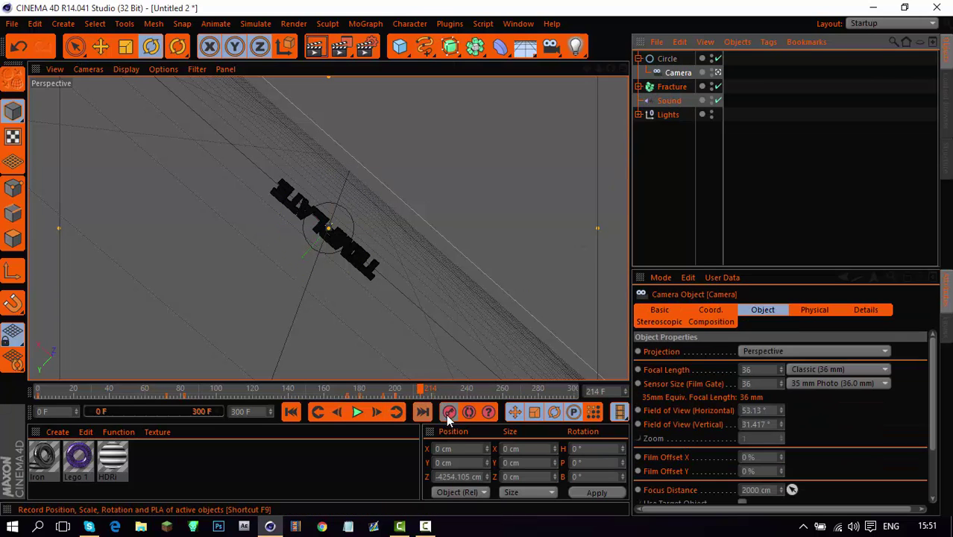
Push the Camera in to about Z -1761 cm at frame 221 and record a keyframe
left_click(377, 412)
left_click(377, 412)
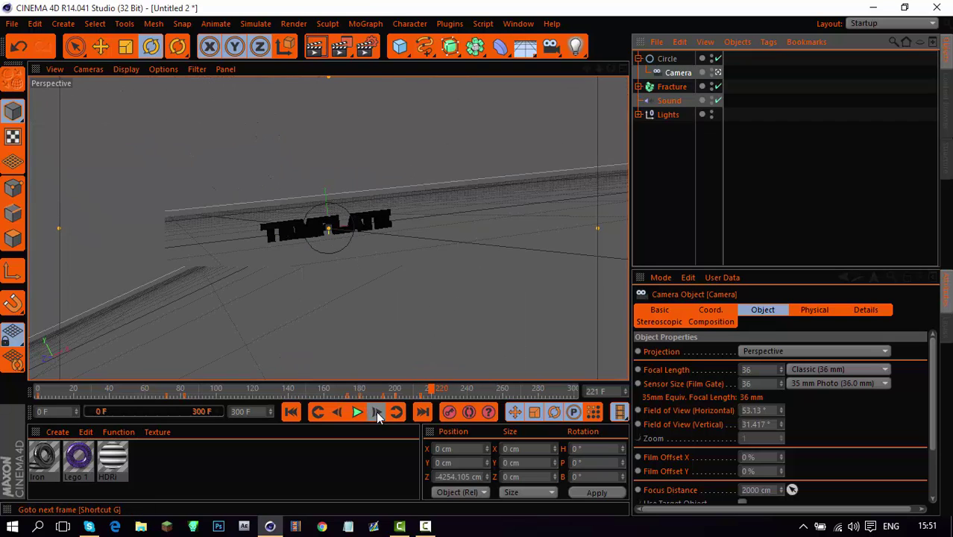
left_click(375, 412)
left_click(336, 413)
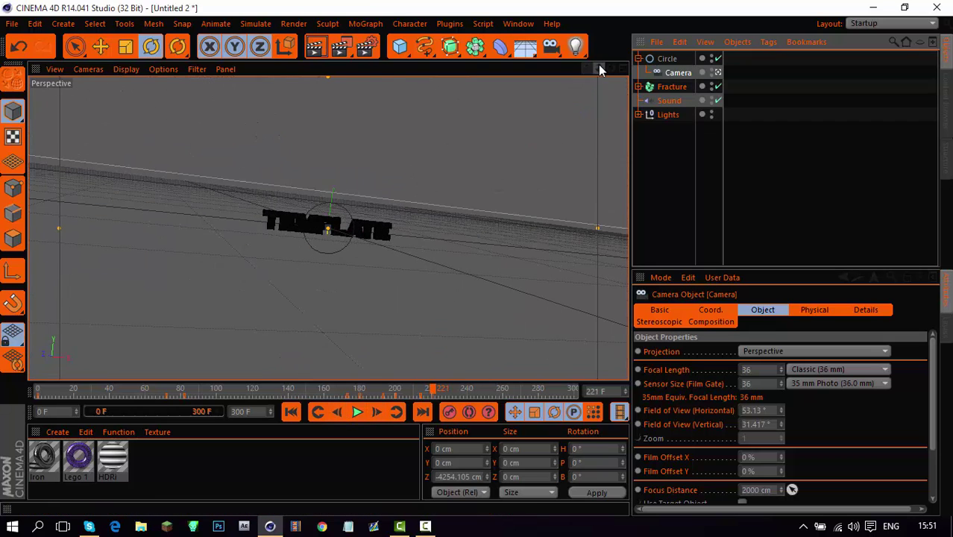
left_click_drag(598, 65, 566, 179)
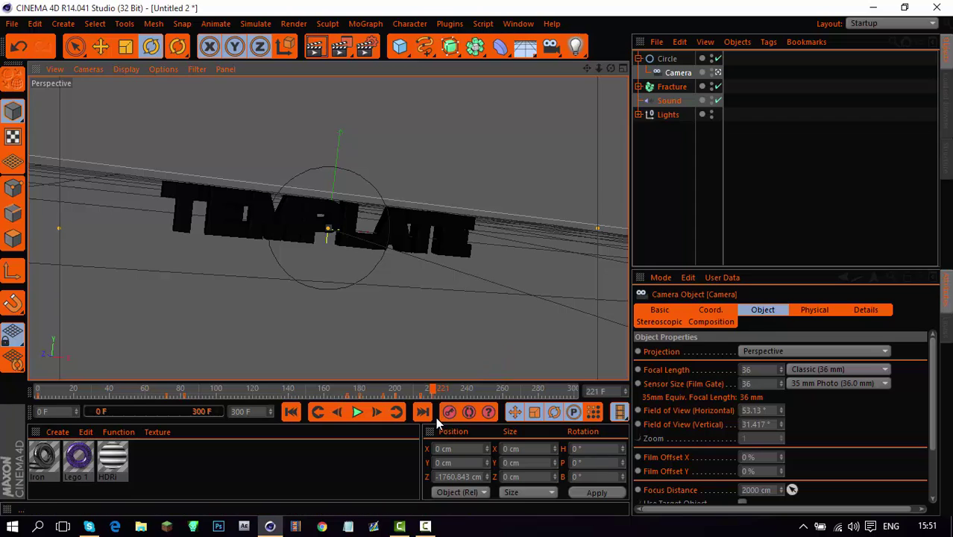
Record the Camera's existing position as a keyframe at the Circle's keyframe on frame 270
left_click(520, 390)
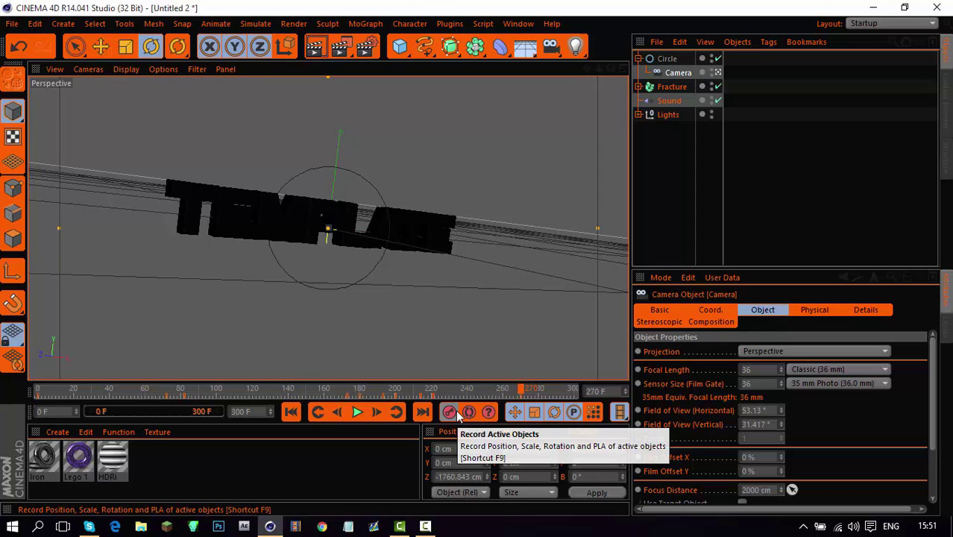
left_click(449, 411)
left_click_drag(471, 386, 490, 389)
left_click(521, 387)
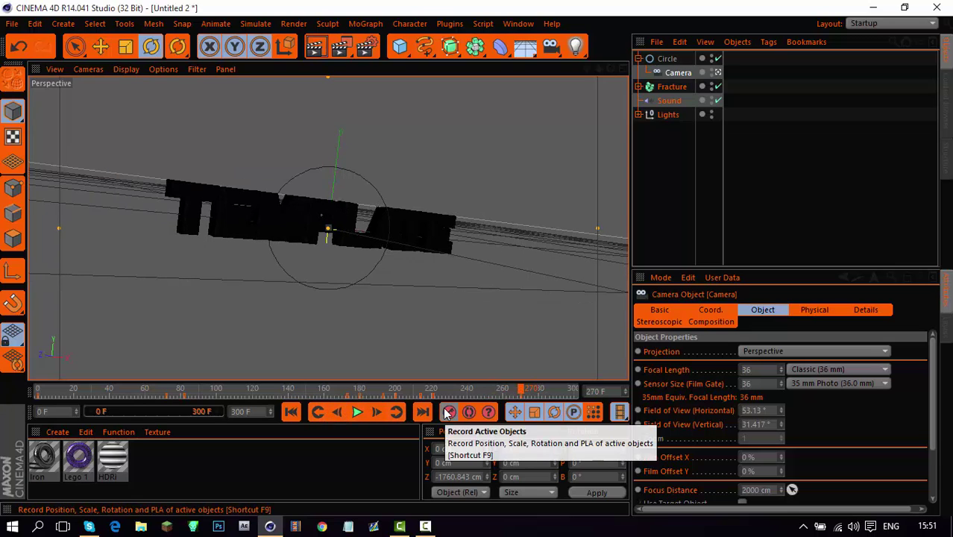
Push the Camera in to about Z -557 cm at frame 300 and record a keyframe
left_click(573, 391)
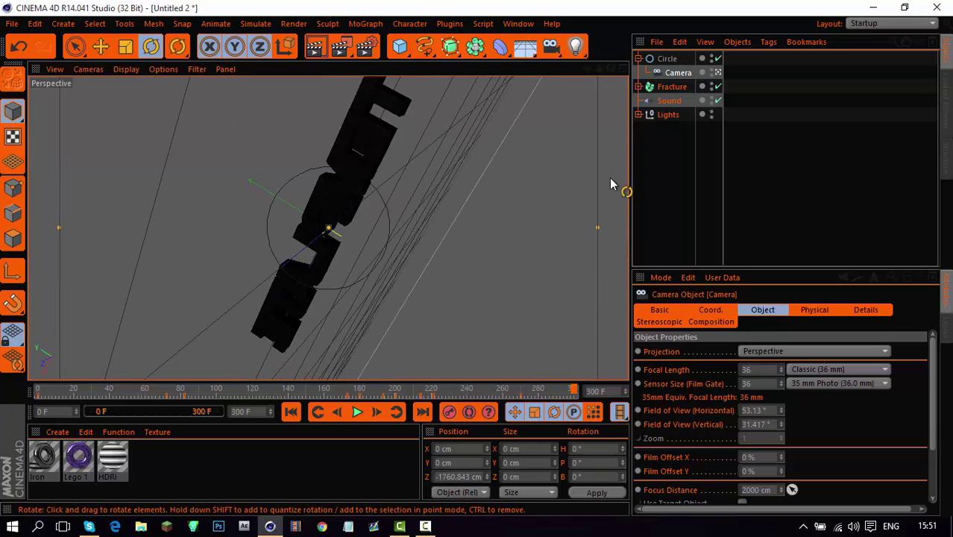
left_click_drag(598, 68, 598, 71)
scroll(512, 287, "up", 3)
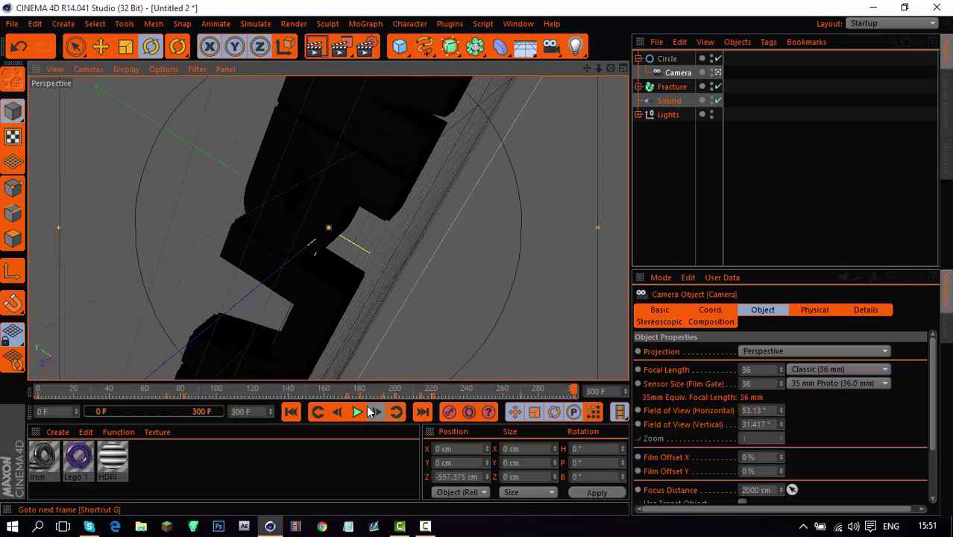
Play back the animation and scrub through frames 221 to 270 to check the camera movement
left_click(357, 413)
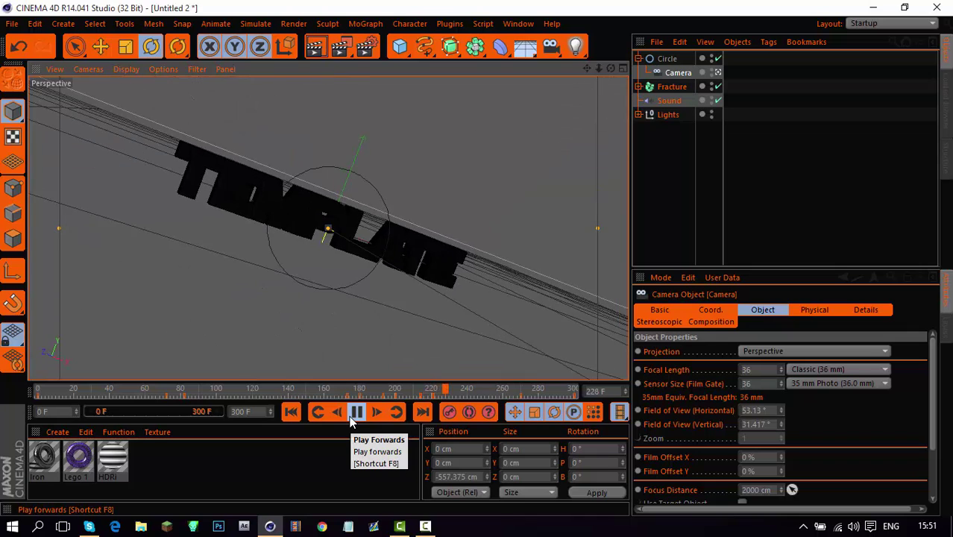
left_click(354, 415)
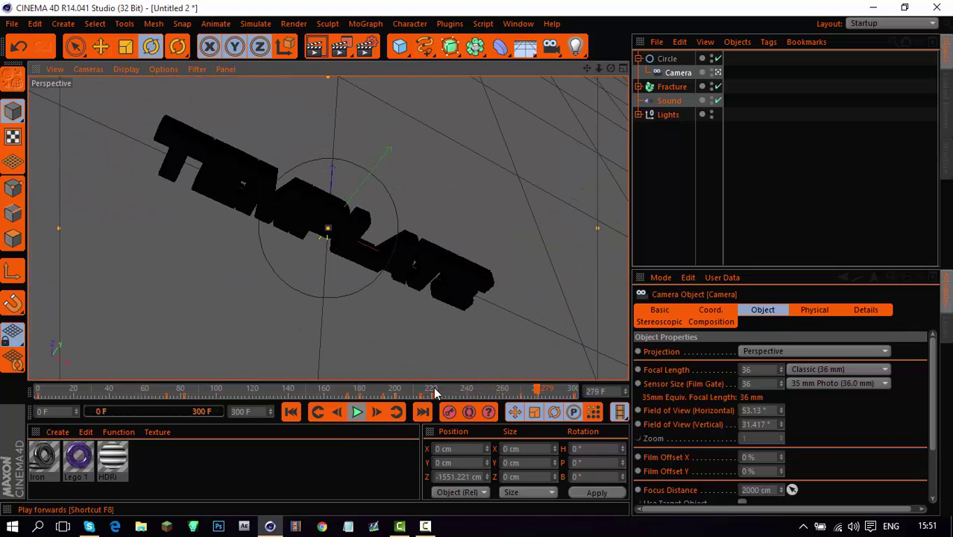
left_click(449, 388)
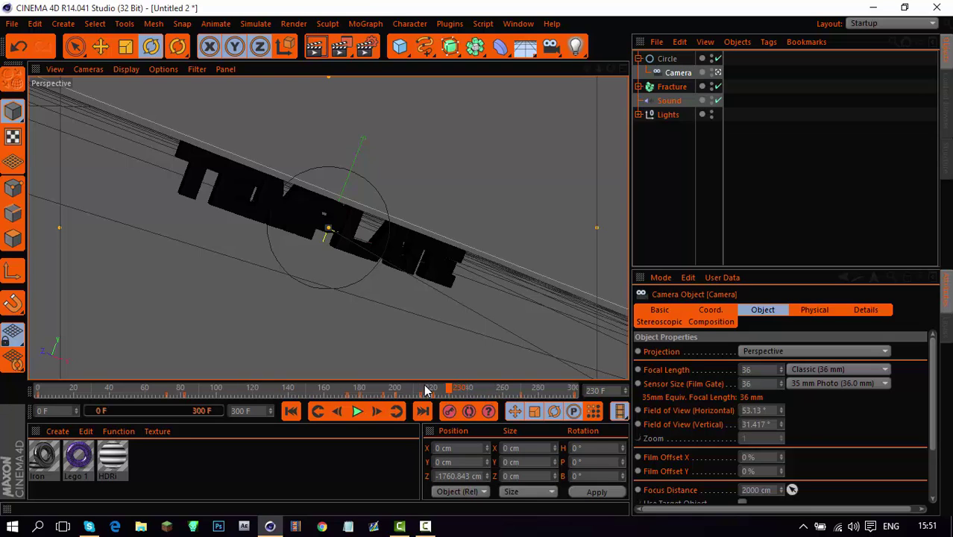
left_click_drag(427, 391, 516, 397)
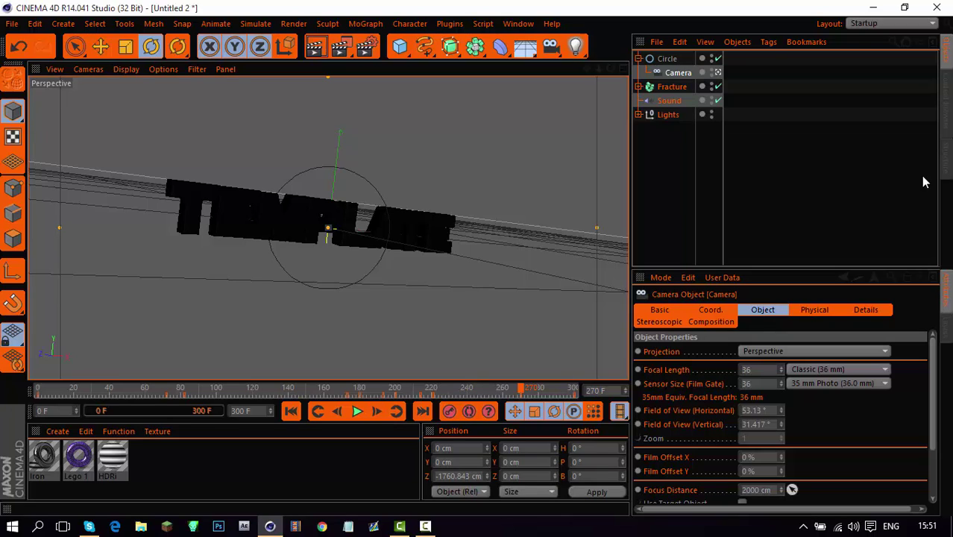
Show the F-curve of the Circle's heading rotation in a Timeline window
left_click(666, 59)
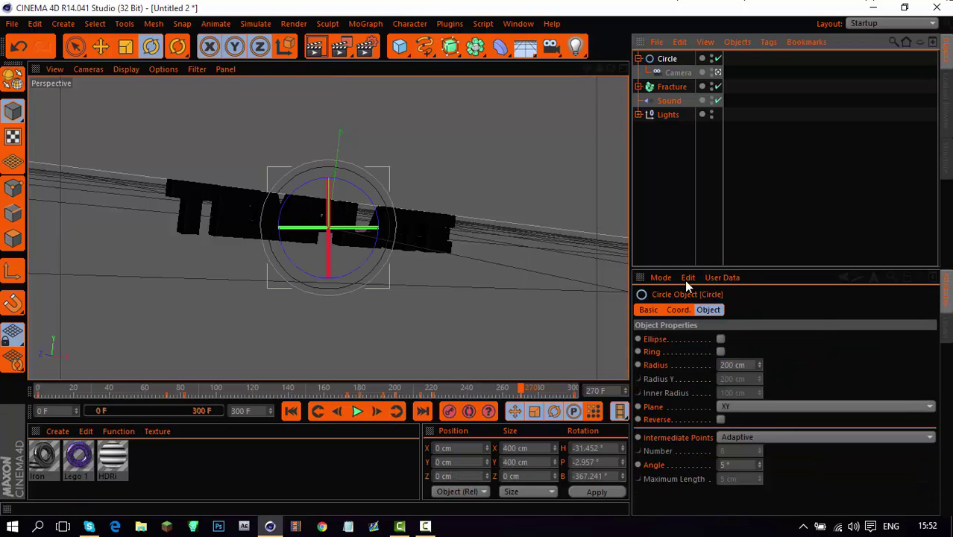
left_click(678, 310)
right_click(804, 341)
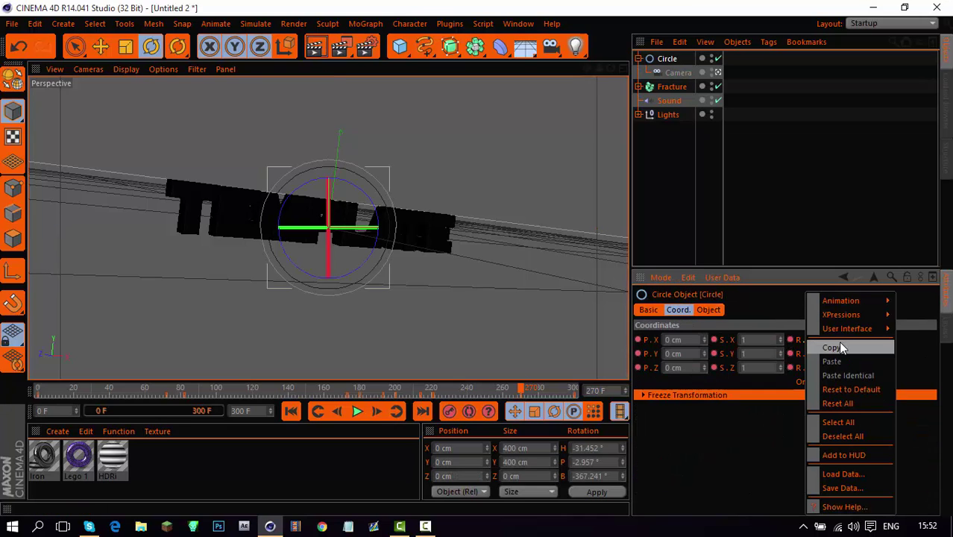
mouse_move(833, 300)
left_click(746, 436)
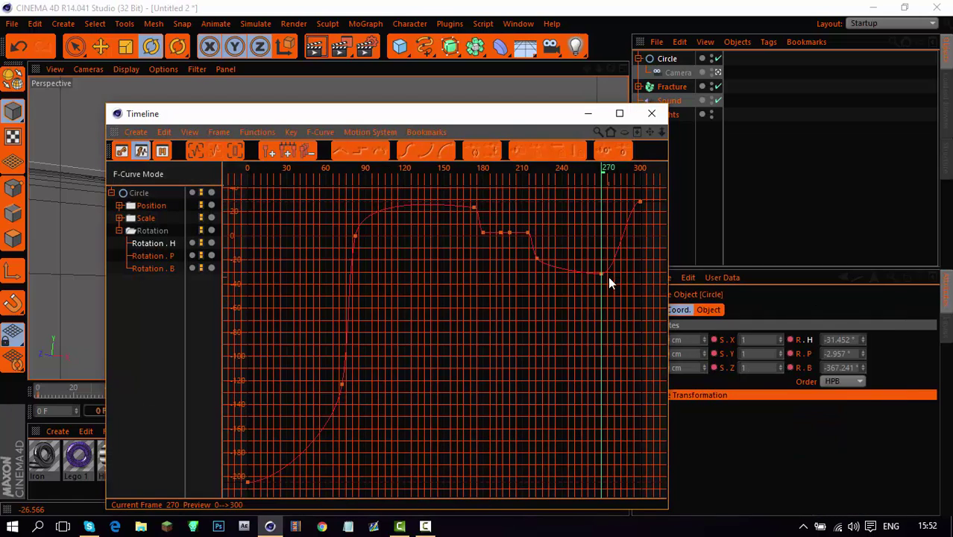
Display the Rotation . P curve and arrange the Timeline side by side with the main window
left_click_drag(485, 123, 853, 85)
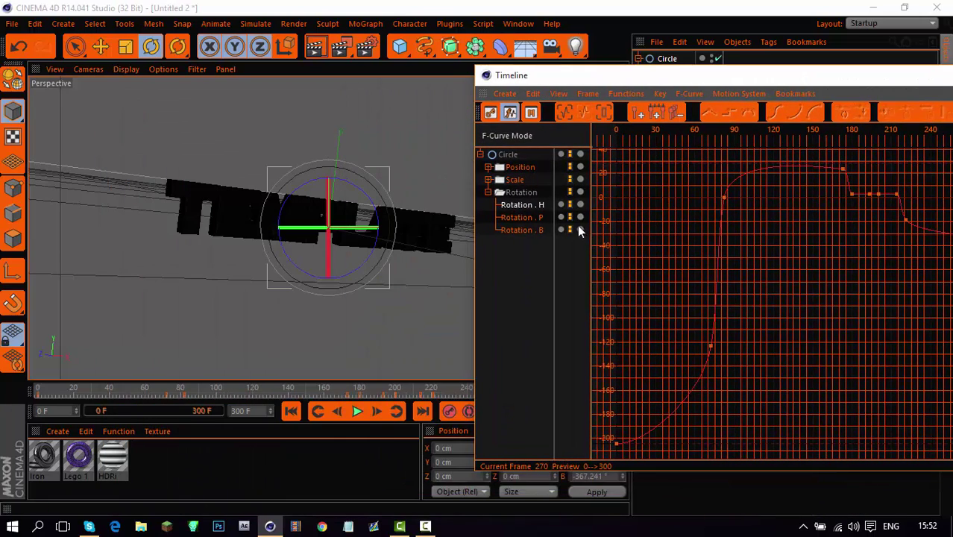
left_click(532, 217)
left_click_drag(677, 79, 952, 115)
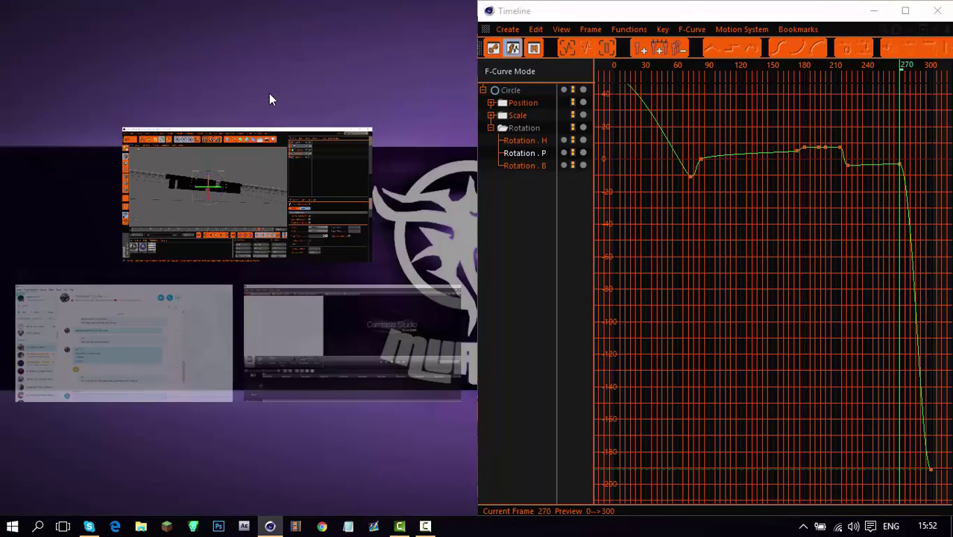
left_click(238, 160)
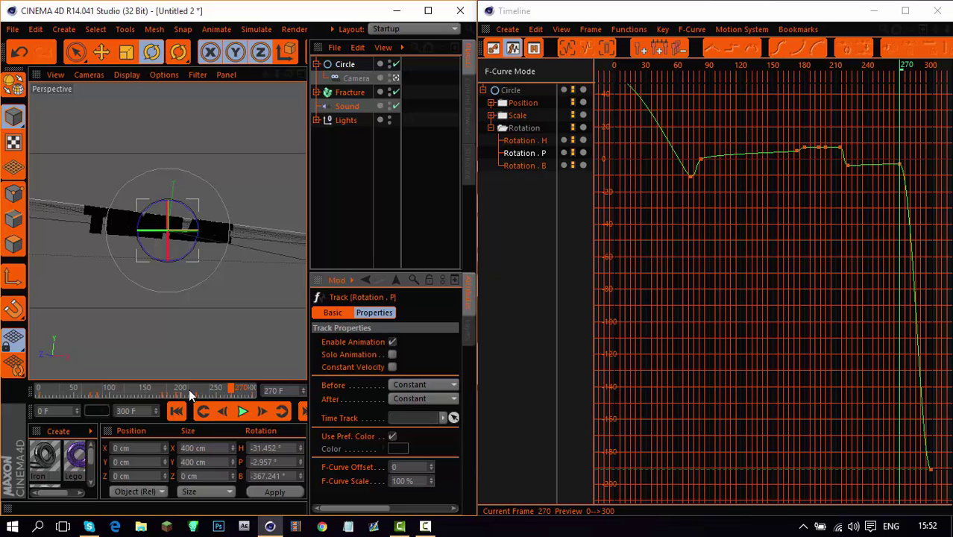
Adjust the tangent of the Circle's Rotation . H key at frame 270 to about -15.27 F and -1.29° on its left side
left_click_drag(190, 388, 246, 393)
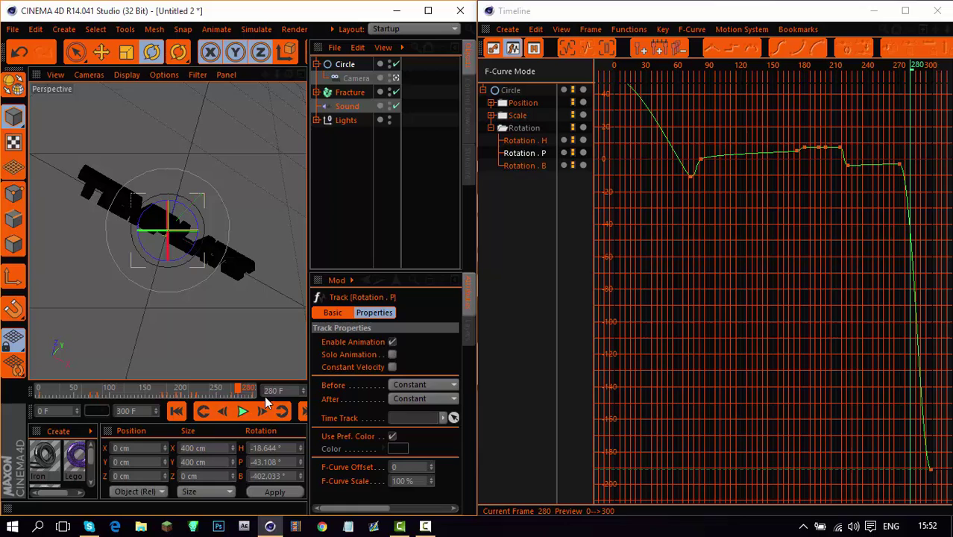
left_click(525, 166)
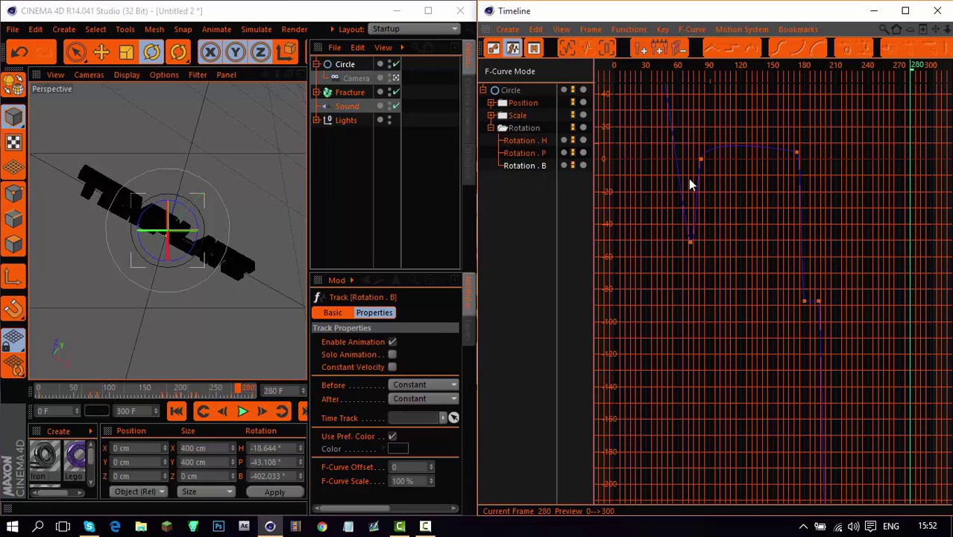
left_click(510, 141)
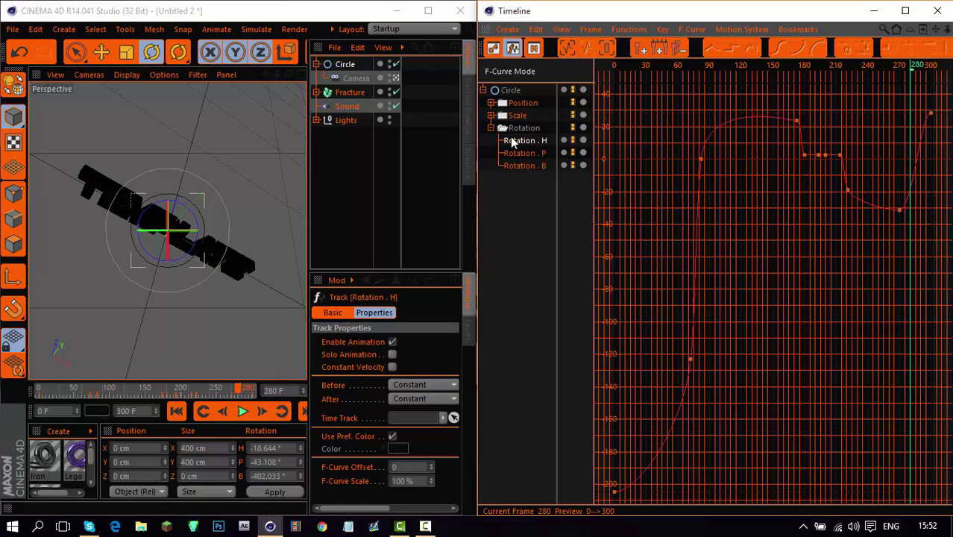
left_click(900, 211)
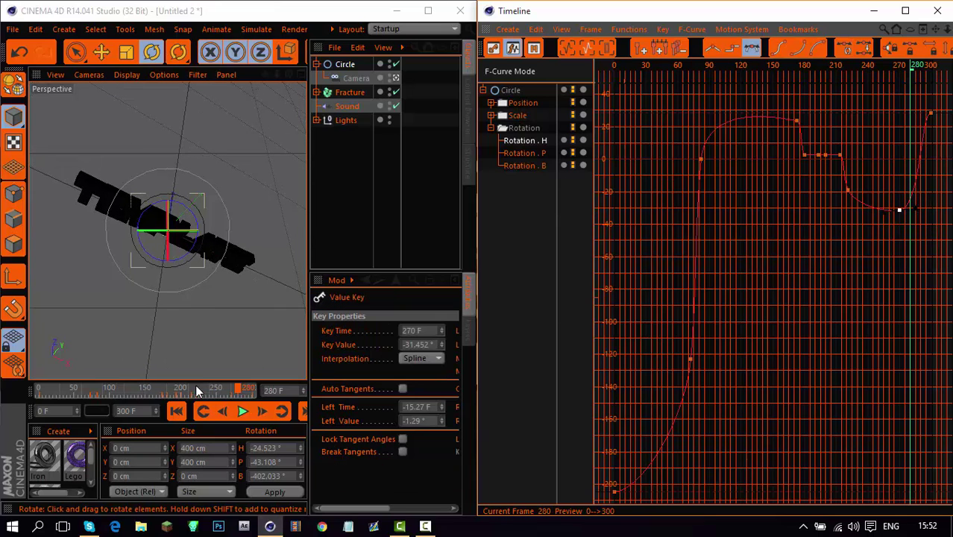
Lengthen the tangent of the Circle's Rotation . H key at frame 221 to about -13.65 F and 2.953° on its left side
mouse_move(199, 383)
left_mouse_down()
mouse_move(224, 385)
mouse_move(185, 385)
mouse_move(236, 389)
mouse_move(205, 391)
left_mouse_up()
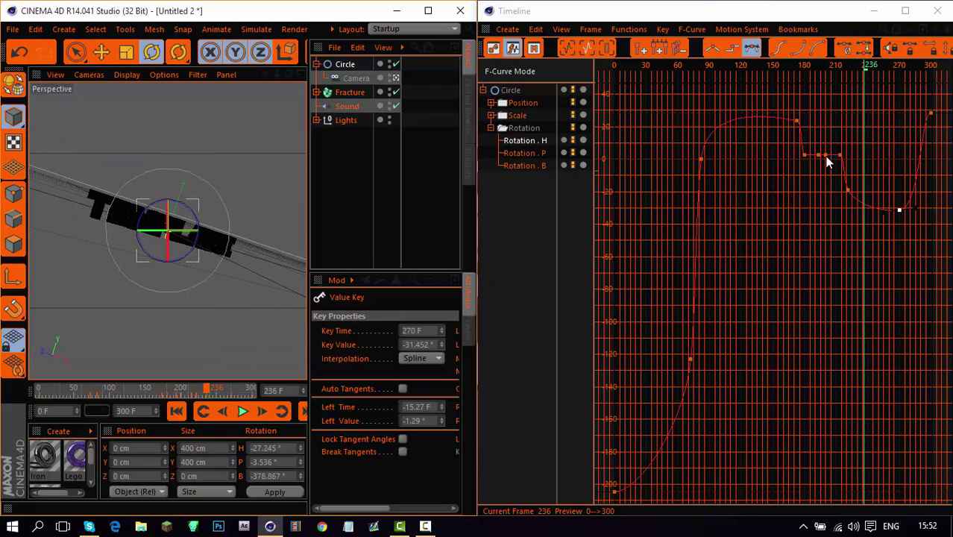
left_click(847, 191)
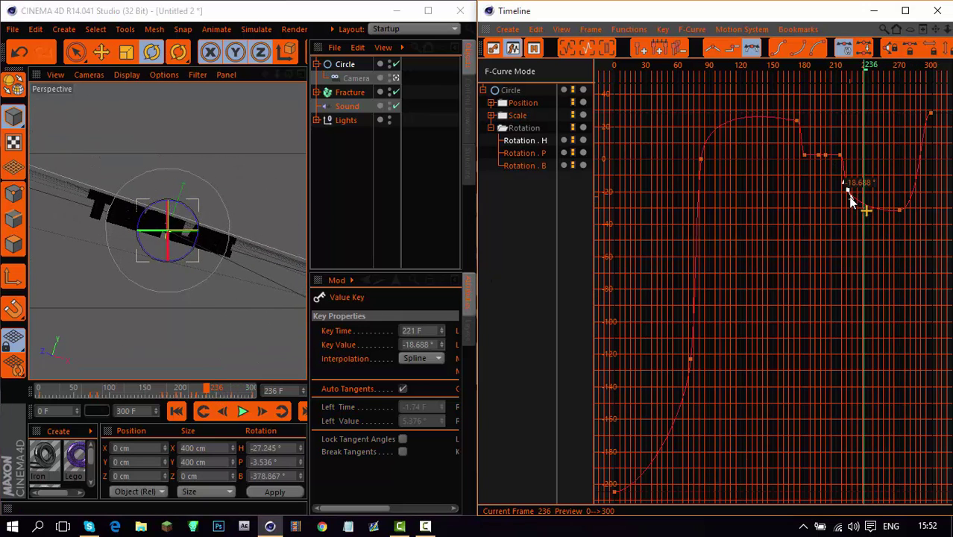
left_click_drag(864, 200, 864, 198)
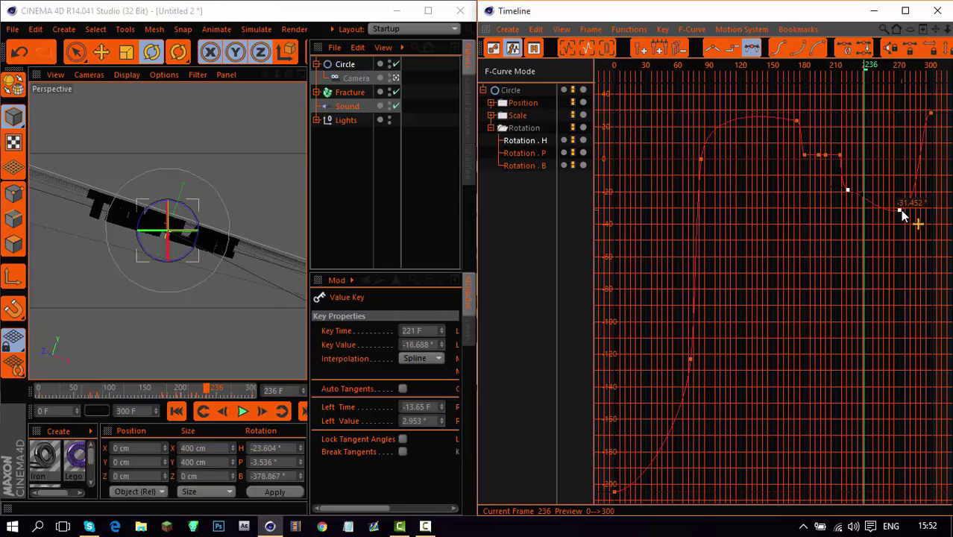
Scrub the smoothed motion up to frame 300, close the Timeline and restore the main window to full size
left_click(200, 389)
left_click_drag(200, 389, 257, 390)
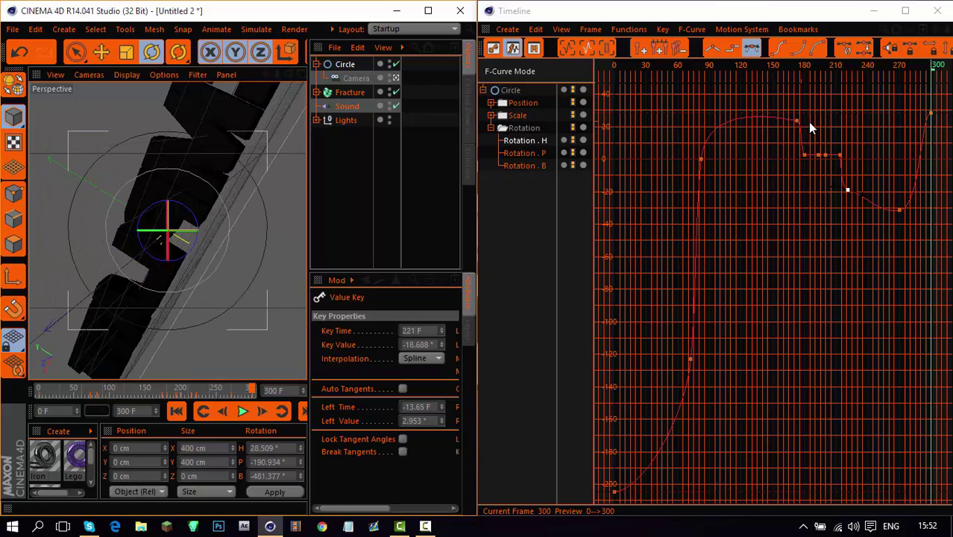
left_click(938, 10)
left_click(428, 10)
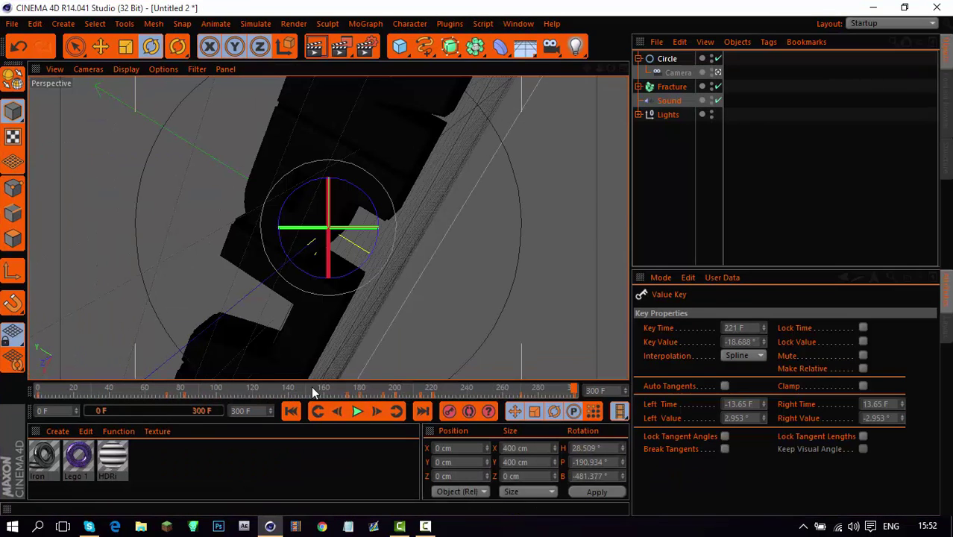
Play the animation from frame 153 to review the timing, and return to frame 167
left_click(312, 389)
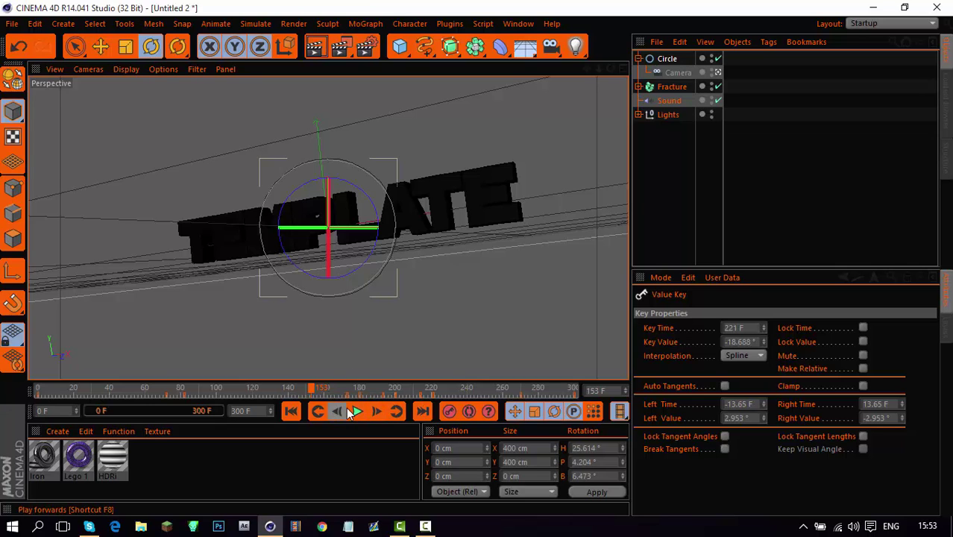
left_click(356, 411)
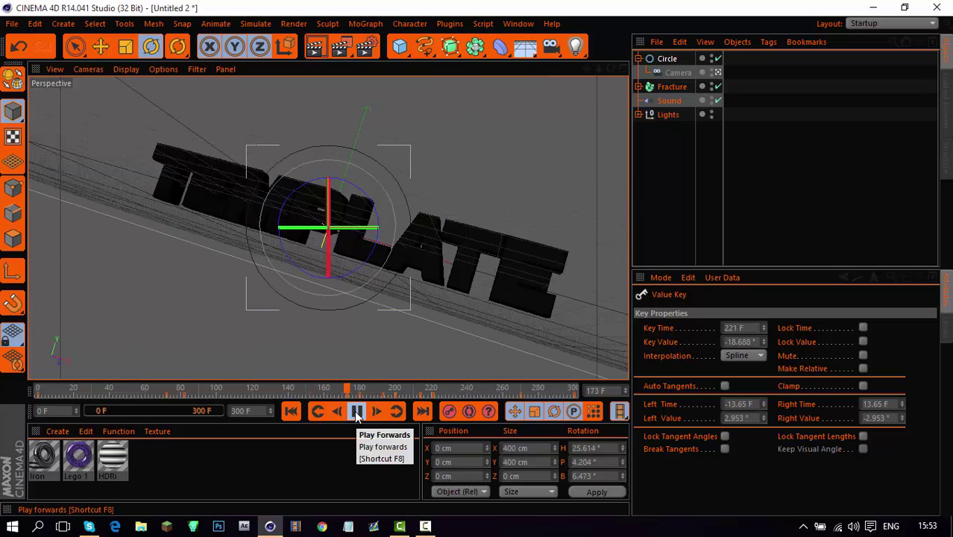
left_click(357, 415)
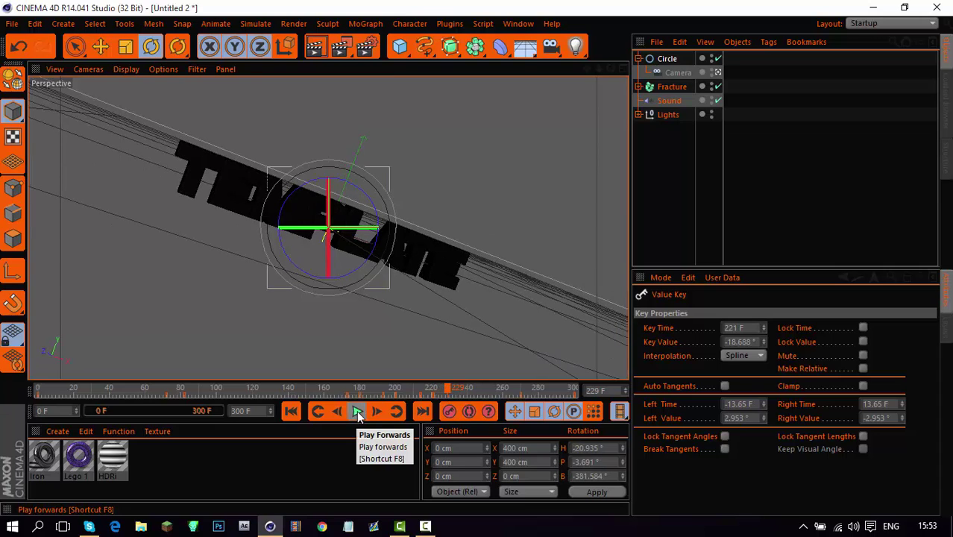
left_click(336, 388)
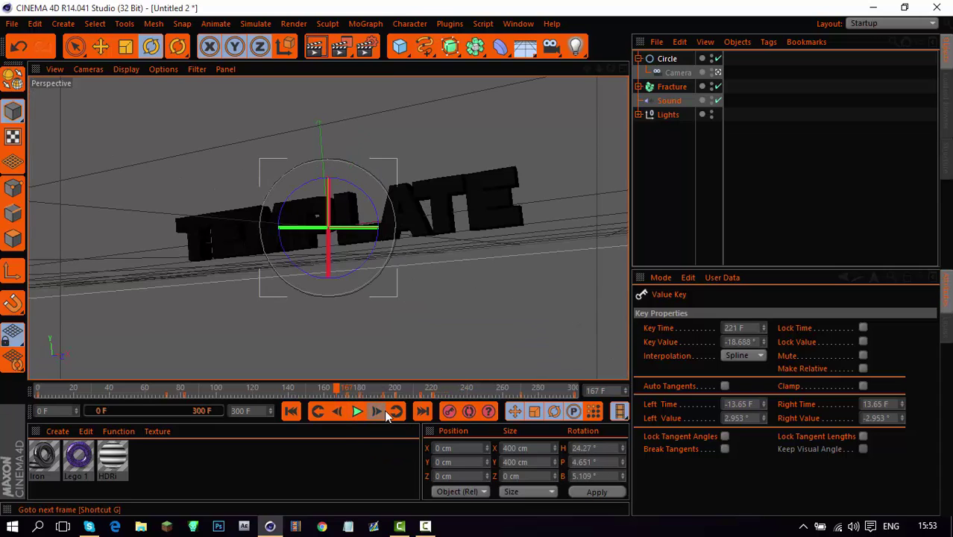
Advance frame by frame from frame 167 to 180 to examine the camera motion around the text
left_click(379, 411)
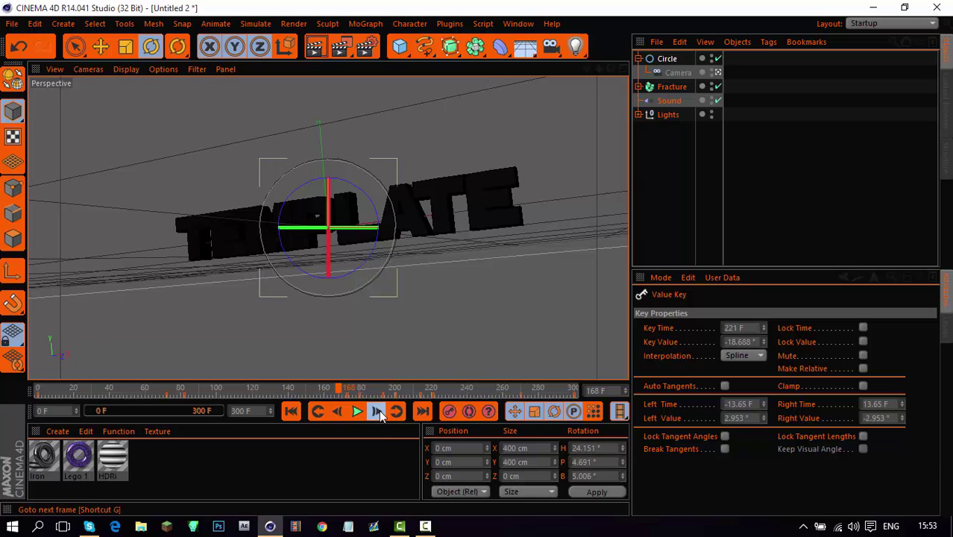
left_click(379, 411)
left_click(379, 410)
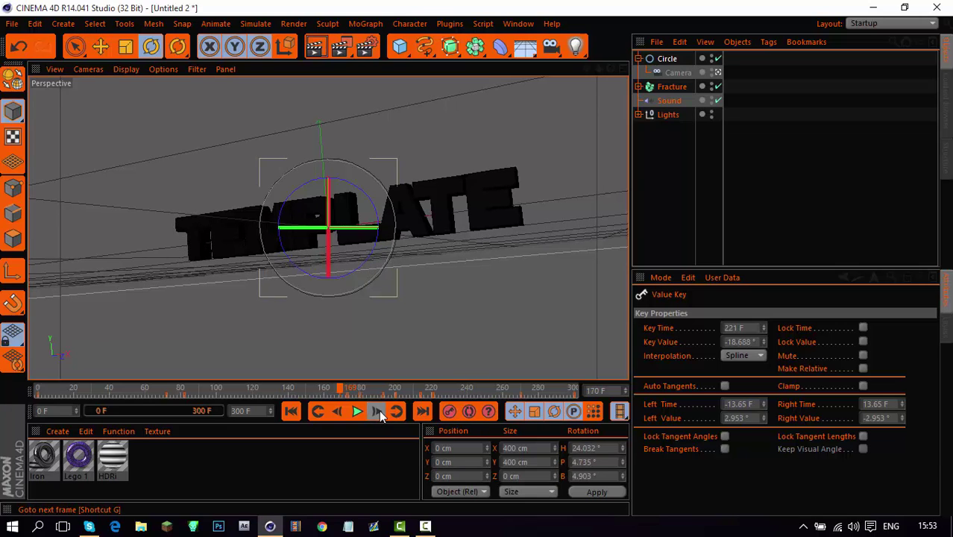
left_click(379, 410)
left_click(379, 411)
left_click(379, 411)
left_click(379, 411)
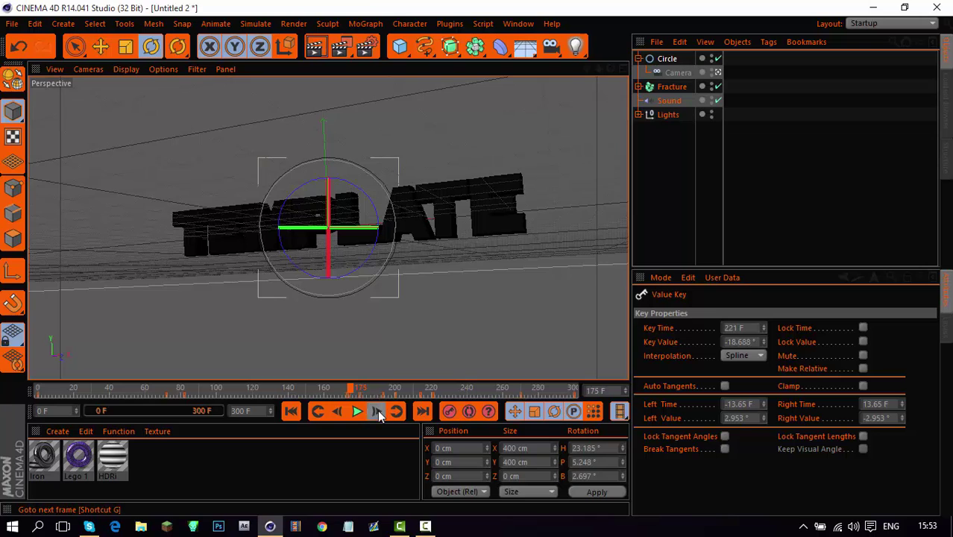
left_click(379, 411)
left_click(379, 411)
left_click(379, 411)
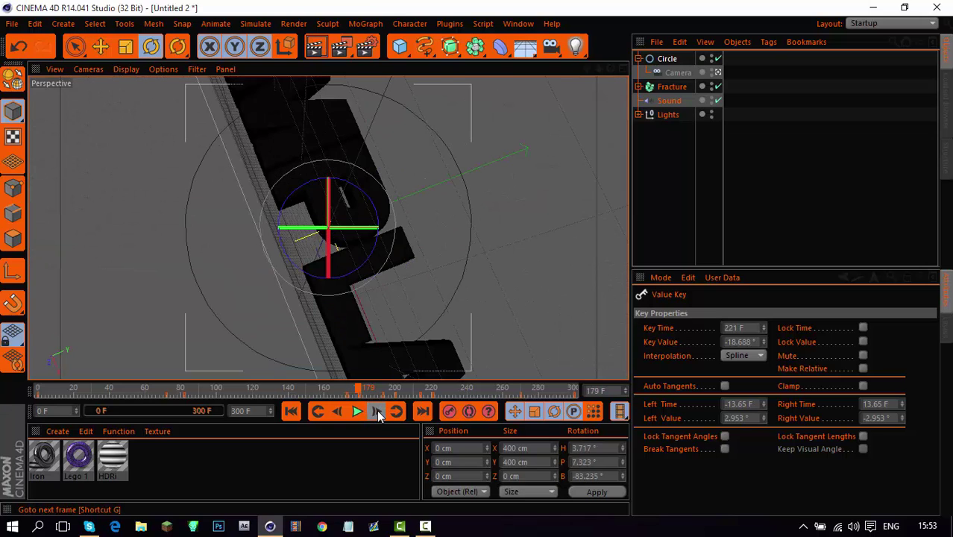
left_click(378, 411)
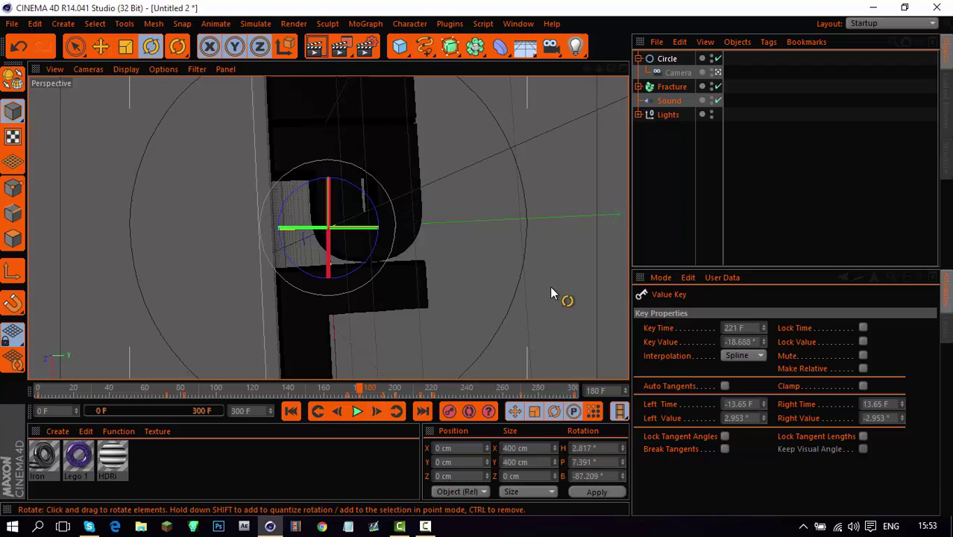
Set the Camera's R.B rotation to -3° at frame 193 and keyframe it
left_click(401, 409)
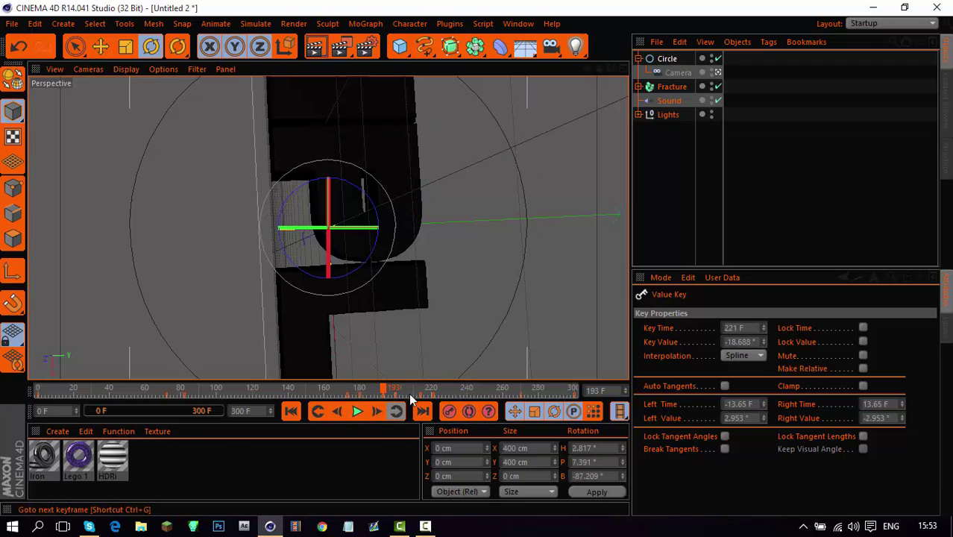
left_click(677, 73)
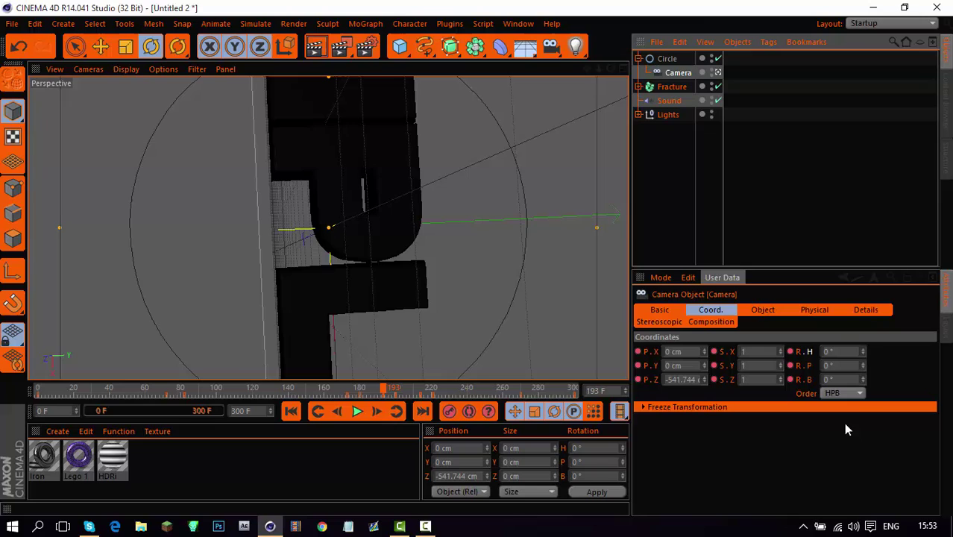
left_click(861, 382)
left_click(861, 382)
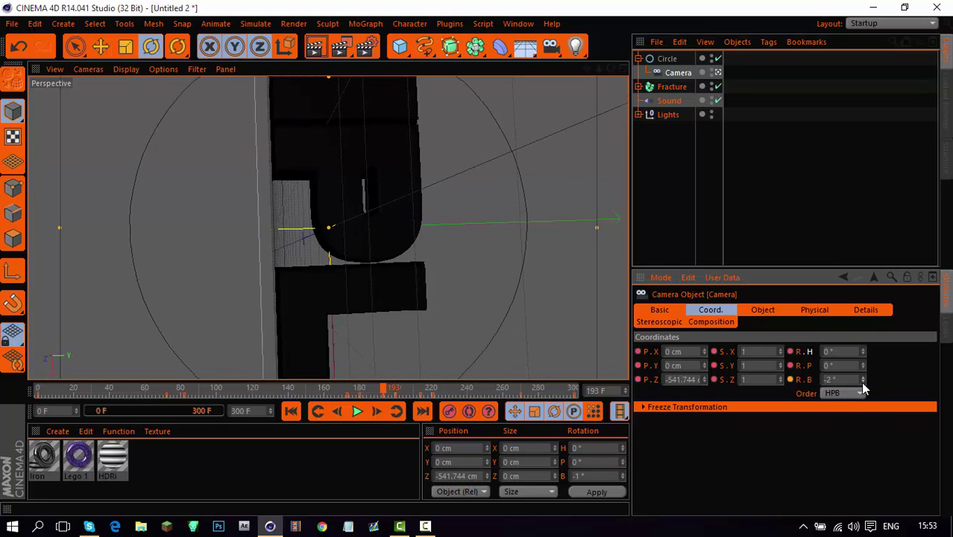
left_click(861, 382)
left_click(861, 382)
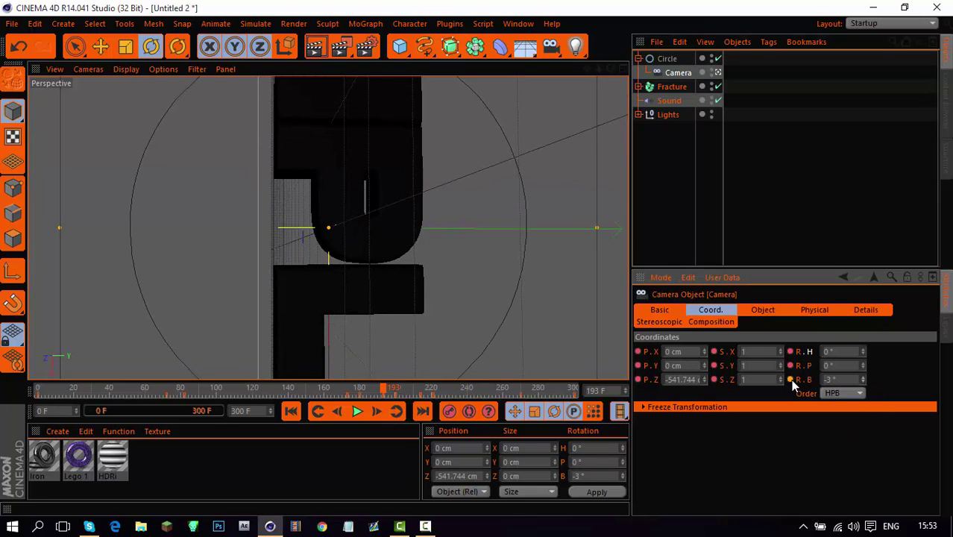
Set the Camera's R.B rotation to -6° at frame 214 and keyframe it
left_click(380, 412)
left_click(380, 412)
left_click(379, 411)
left_click(380, 411)
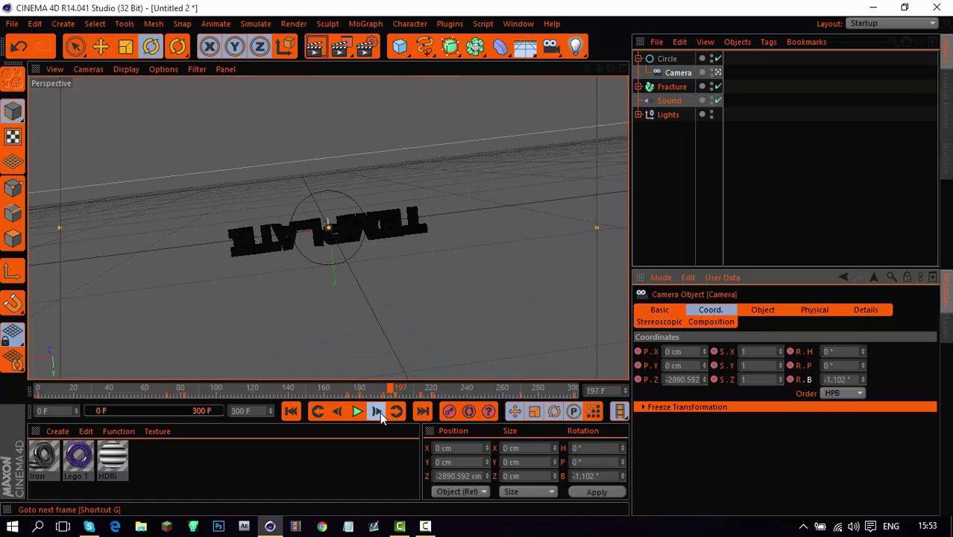
left_click(379, 411)
left_click(379, 411)
left_click(388, 412)
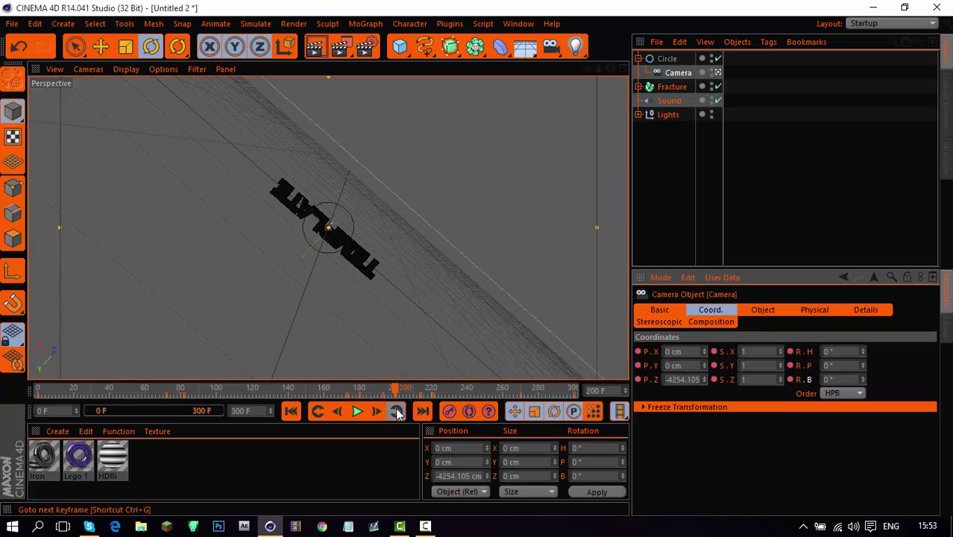
left_click(862, 378)
left_click_drag(863, 382, 862, 384)
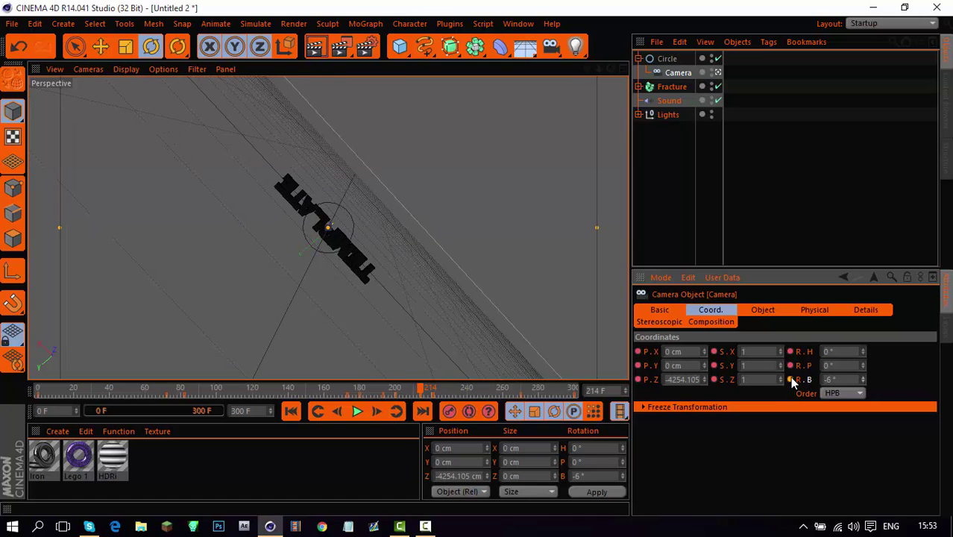
Play the animation from frame 125 and again from frame 157 to review the camera tilt up to frame 242
left_click(396, 411)
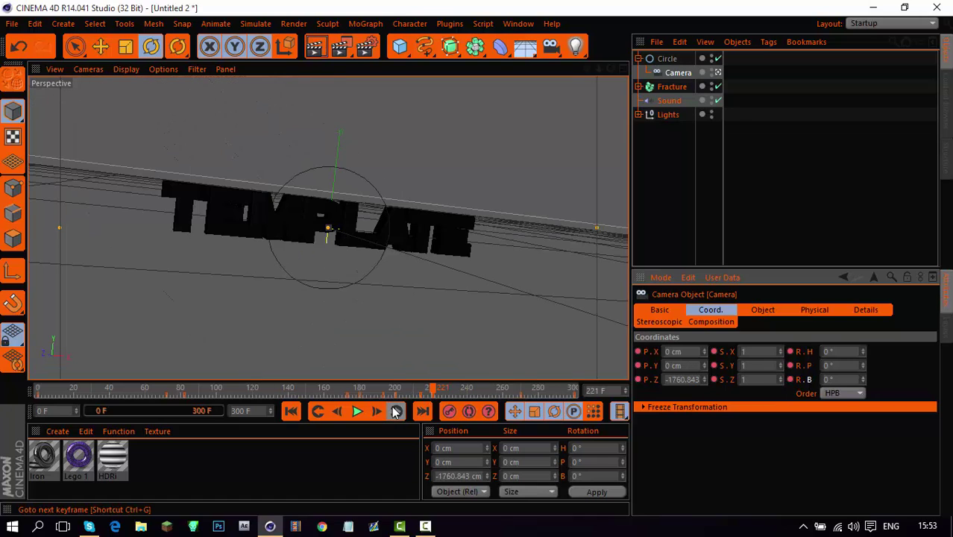
left_click_drag(454, 391, 259, 388)
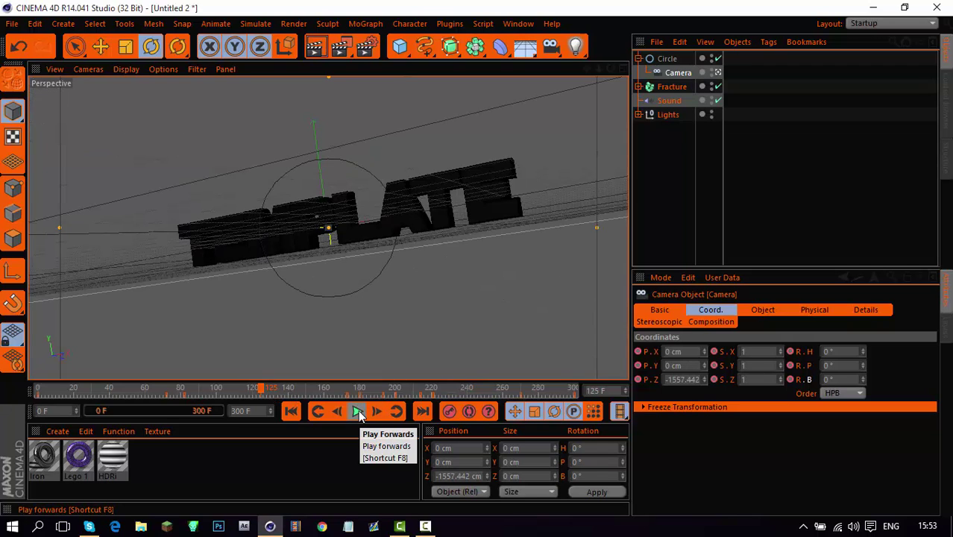
left_click(357, 412)
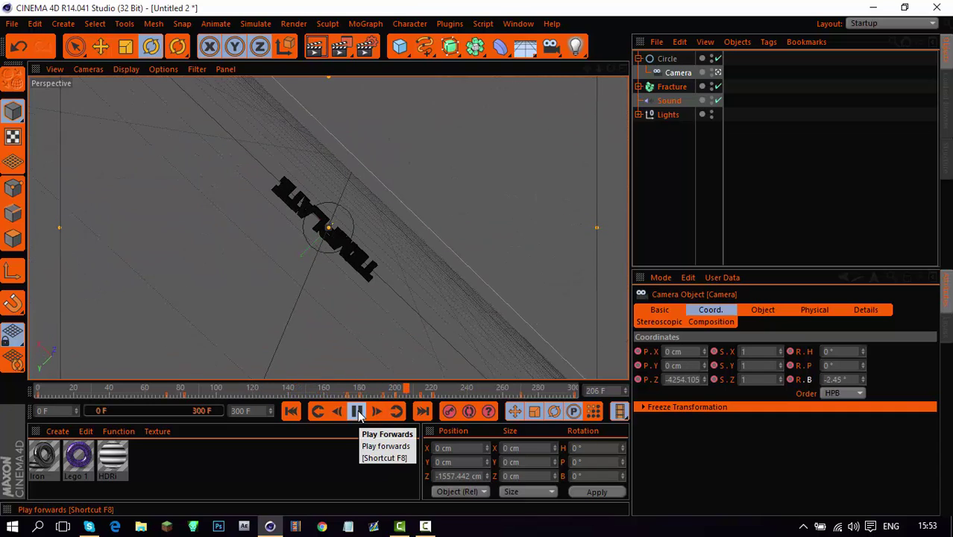
left_click(358, 413)
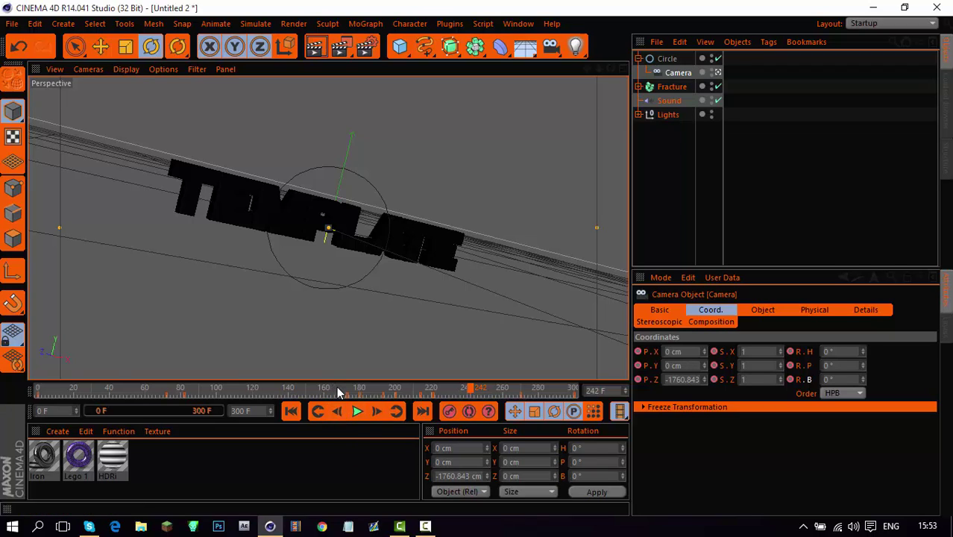
left_click(324, 389)
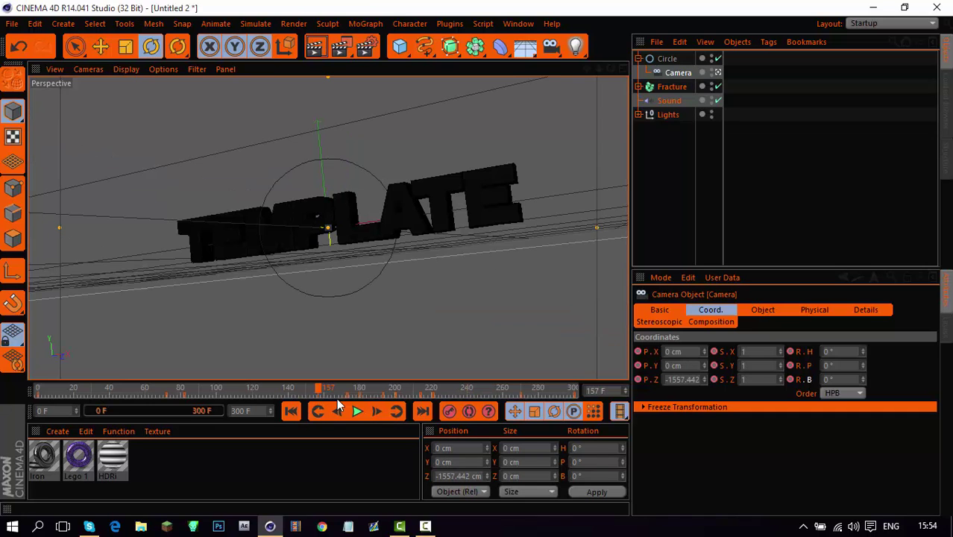
left_click(356, 411)
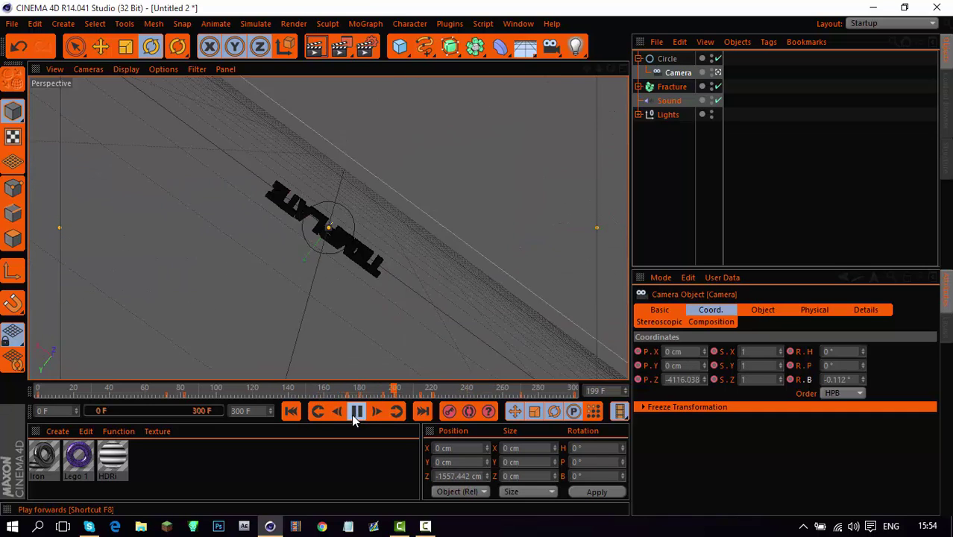
left_click(356, 414)
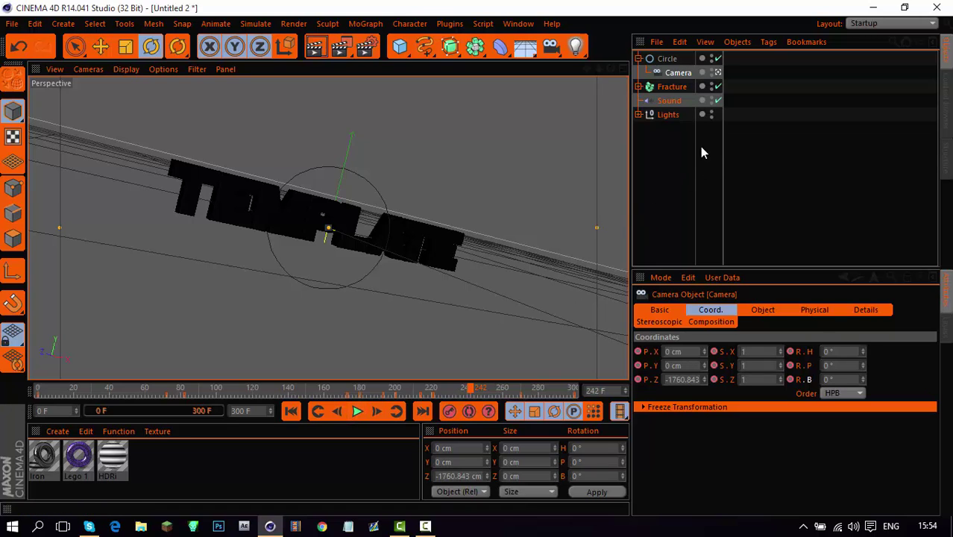
Select the Fracture object and record its unrotated position, scale and rotation as keyframes at frame 82
left_click(671, 86)
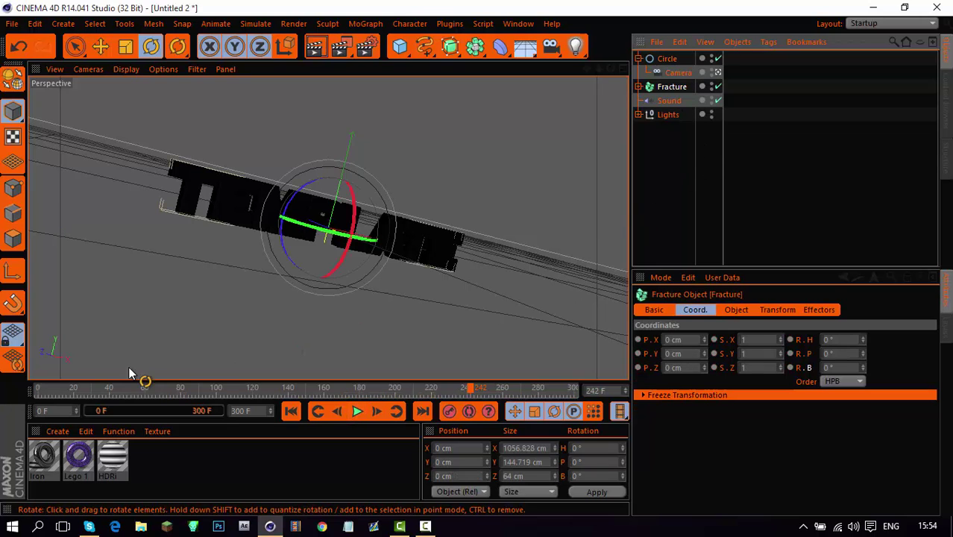
left_click(37, 388)
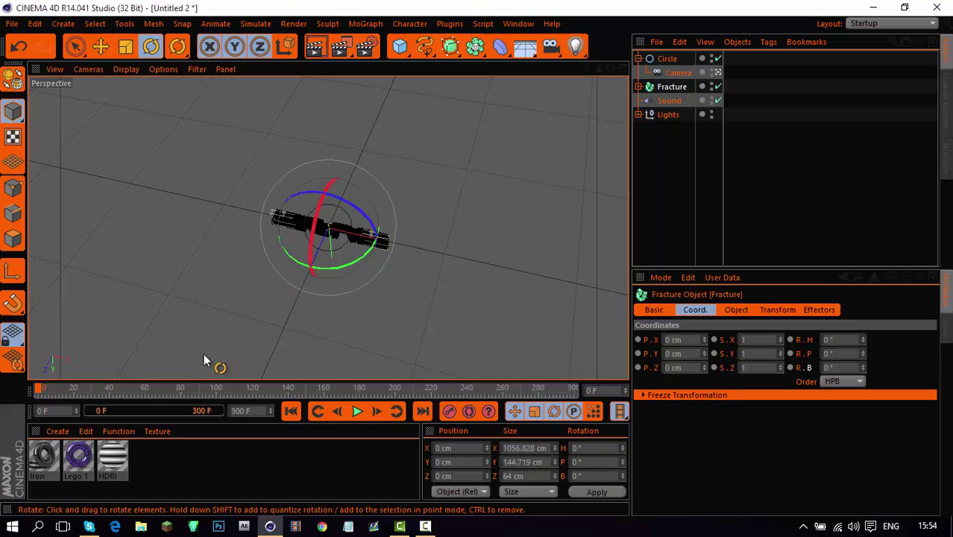
left_click(179, 386)
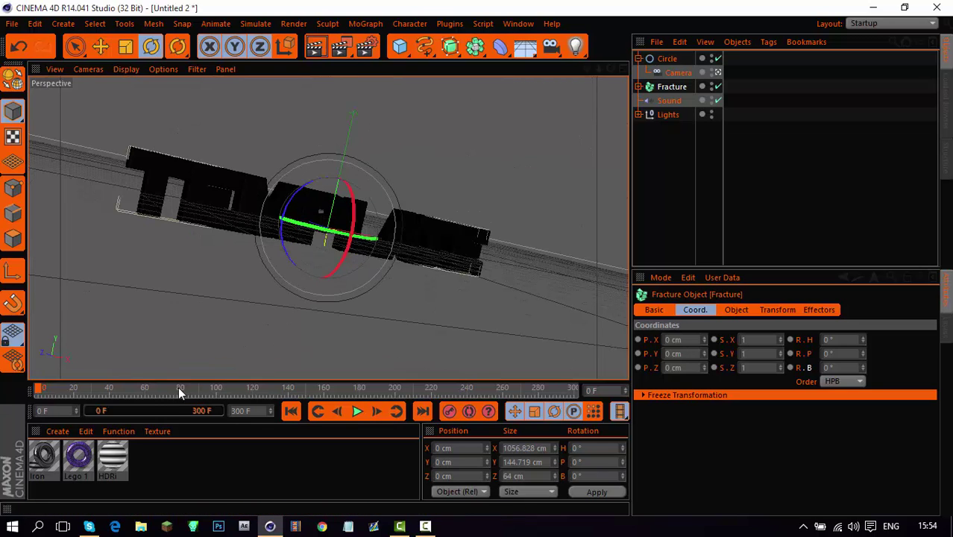
left_click(336, 412)
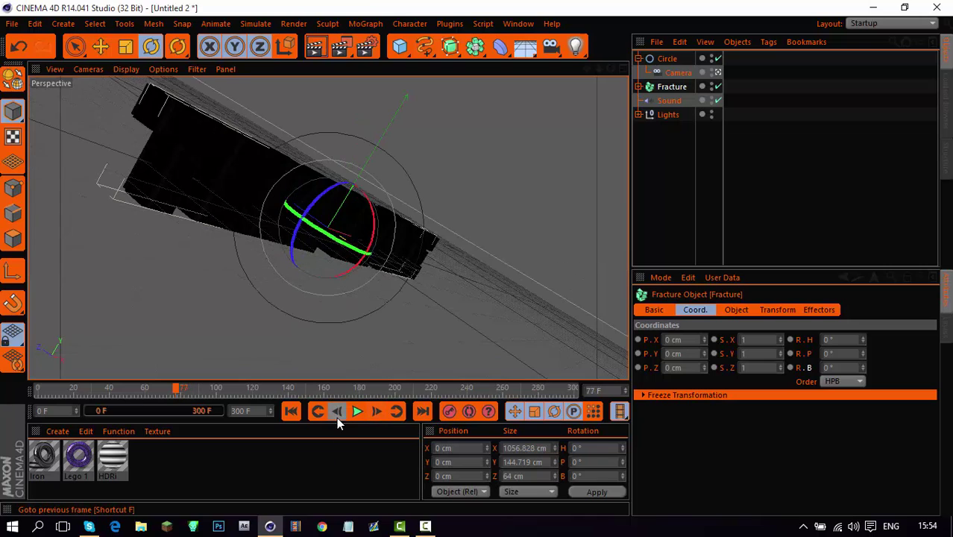
left_click(377, 412)
left_click(377, 413)
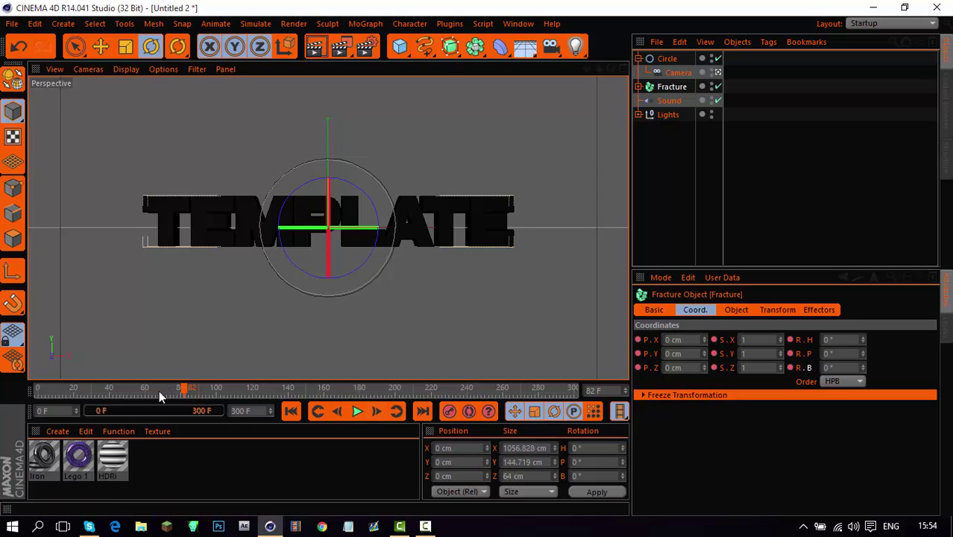
Rotate the Fracture's pitch to about -520.07° at frame 0 and record a keyframe
left_click(38, 390)
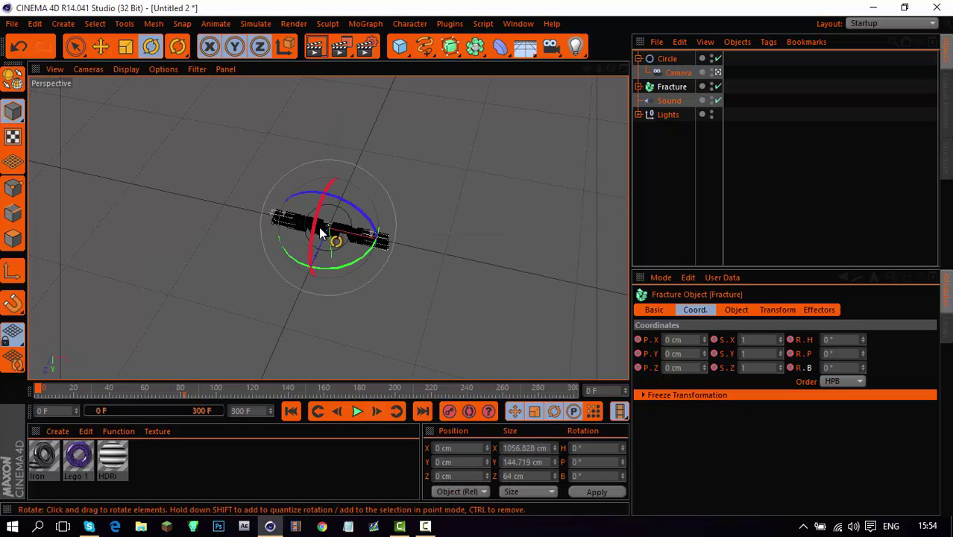
left_click_drag(311, 231, 400, 158)
left_click(73, 389)
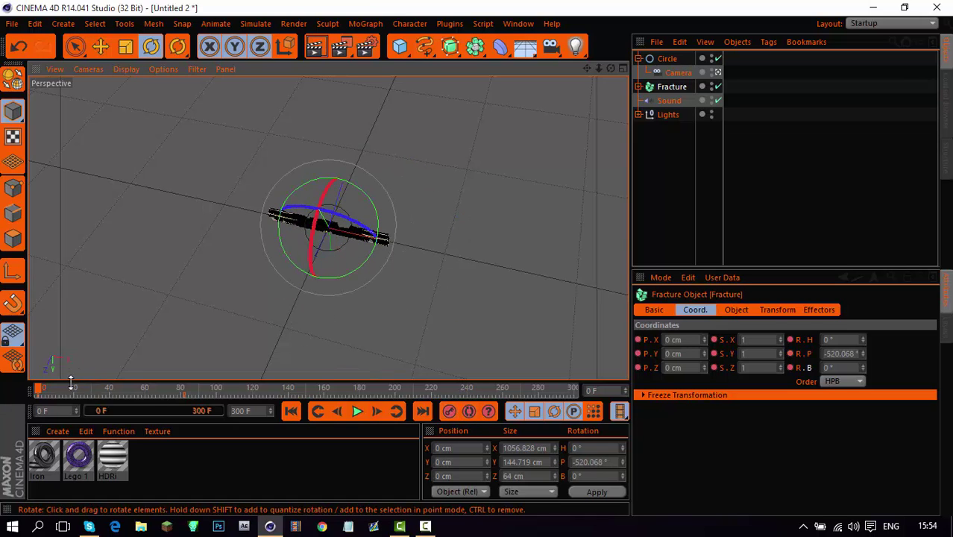
left_click(452, 411)
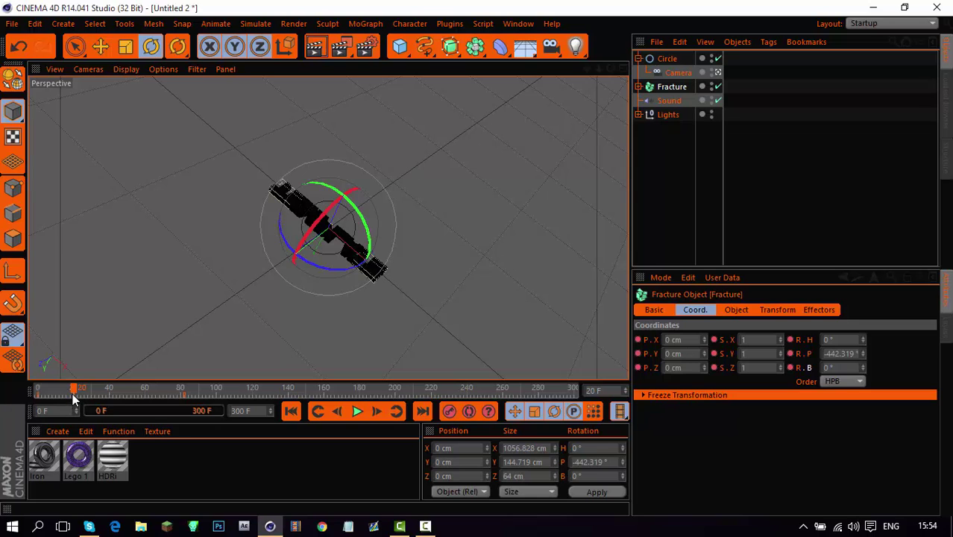
Copy the Fracture's frame 0 keys to frame 72 and play the animation from the start to frame 90
left_click_drag(74, 393, 165, 400)
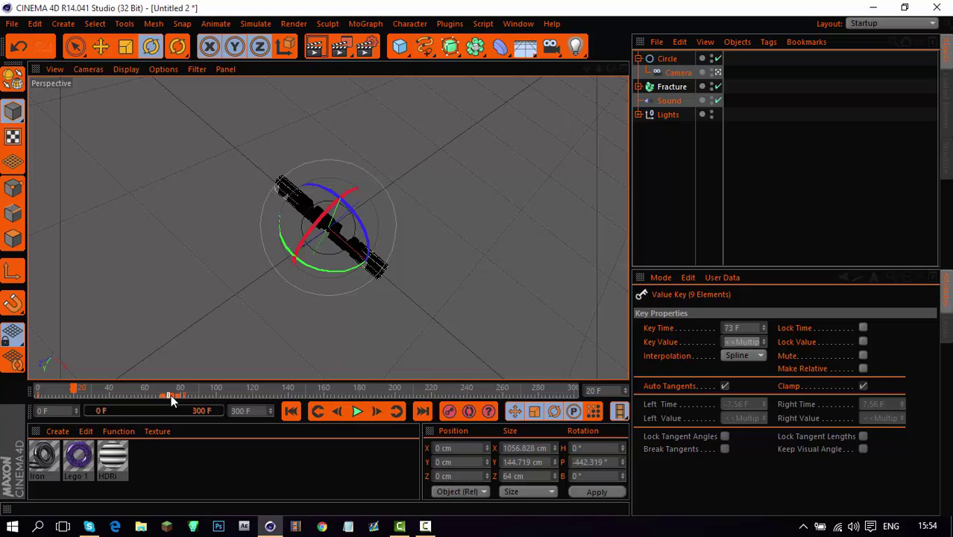
left_click_drag(169, 396, 168, 397)
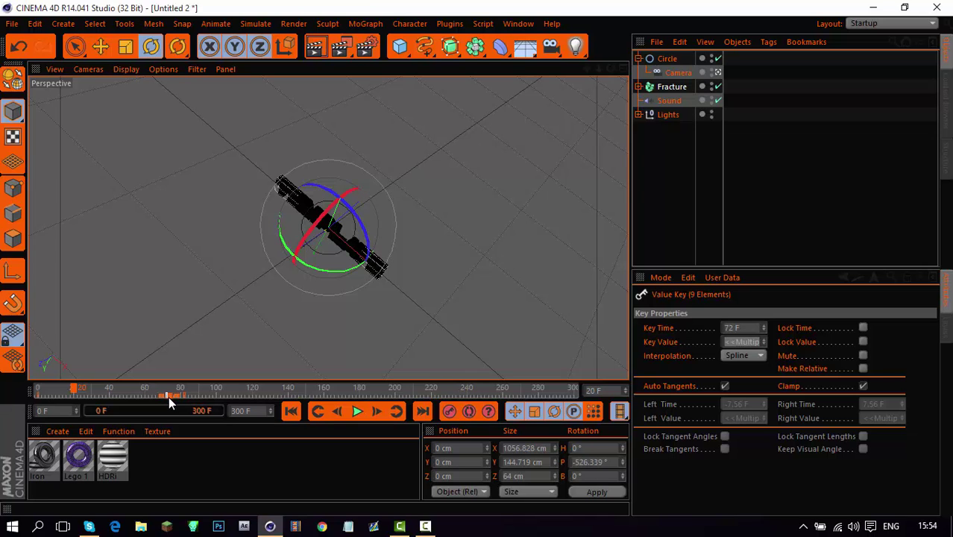
left_click(291, 411)
left_click(358, 411)
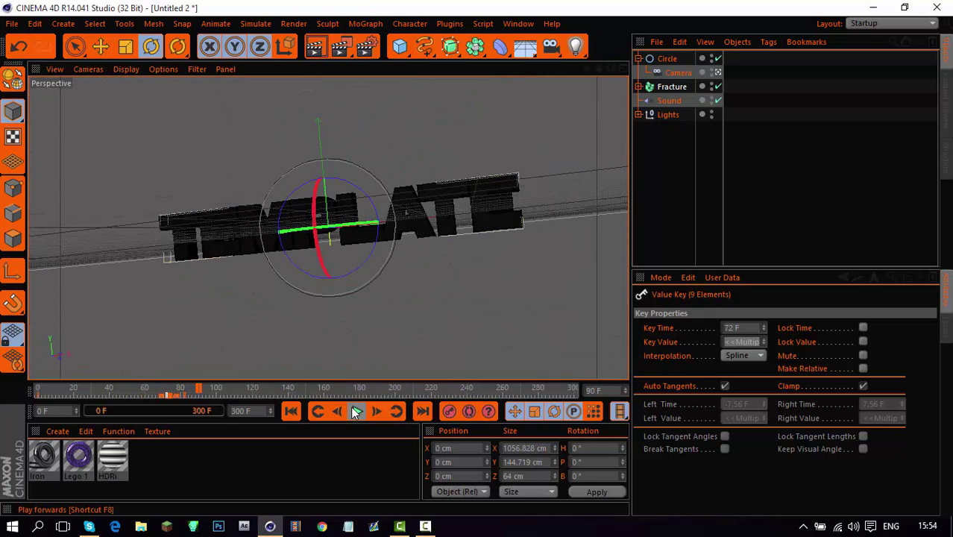
left_click(358, 410)
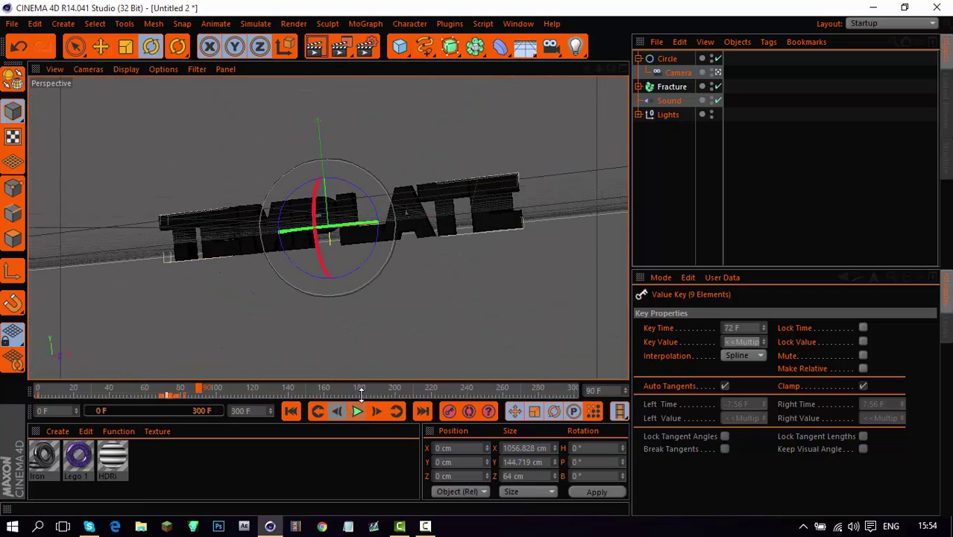
Step through the Camera's keys to frame 173, rotate the Fracture's pitch to about 3.131° there, and record a keyframe
left_click(673, 72)
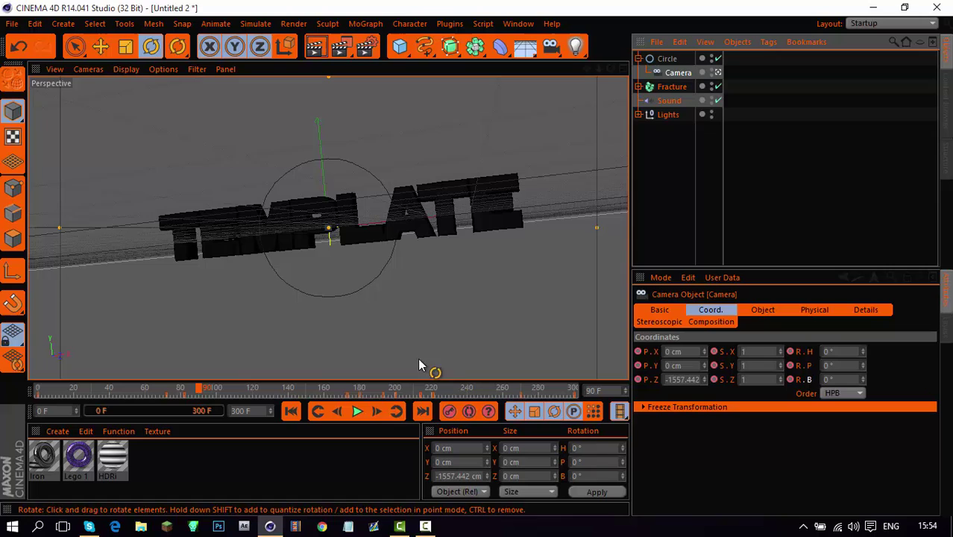
left_click(396, 411)
left_click(668, 59)
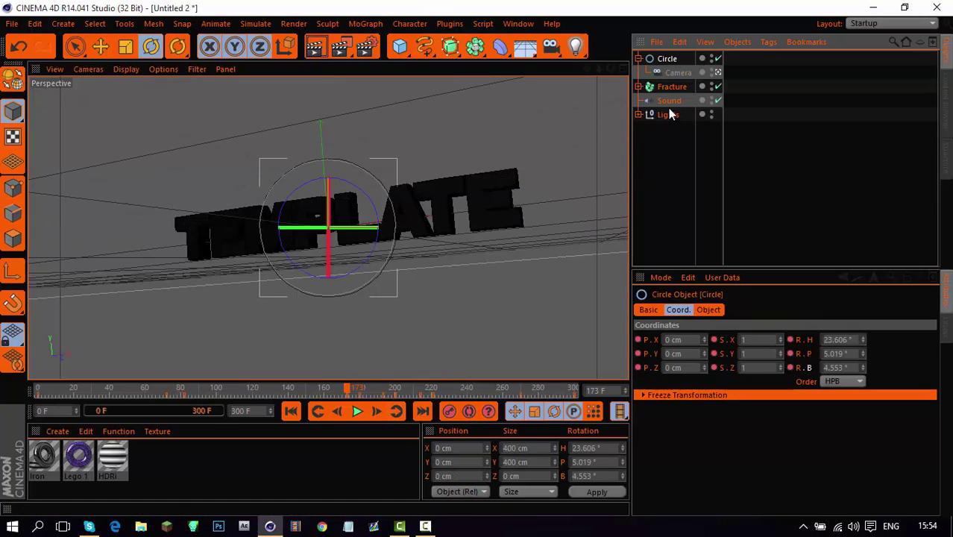
left_click(668, 89)
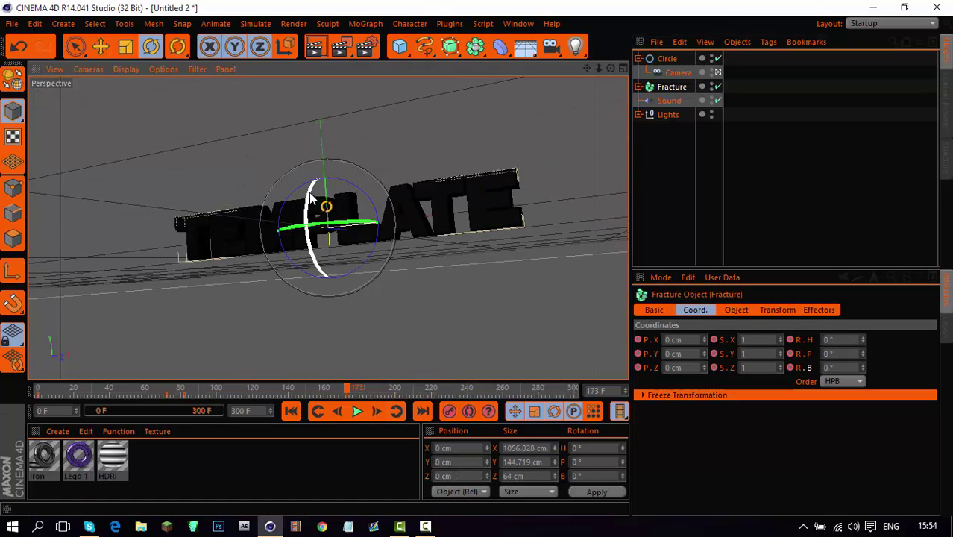
left_click_drag(311, 198, 316, 204)
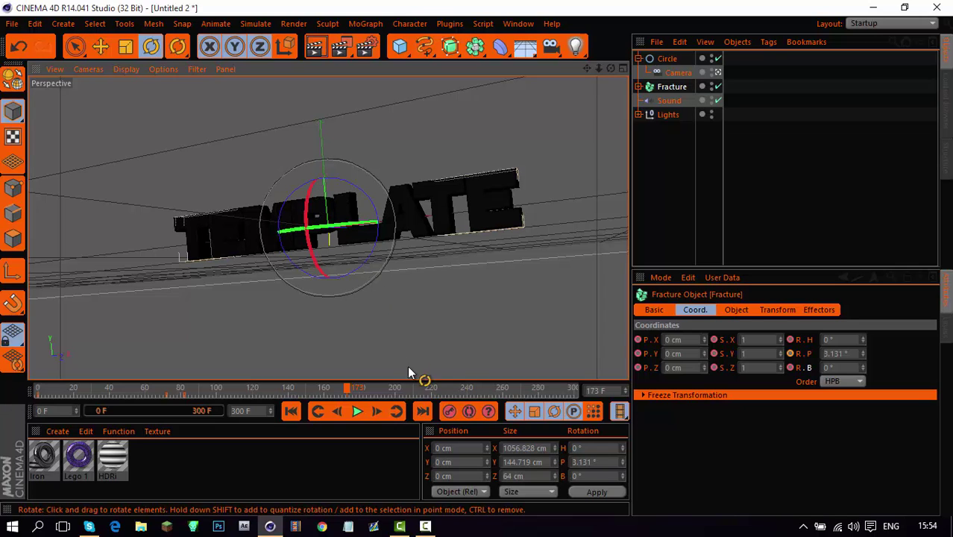
Preview the animation up to frame 112, return to frame 82, and record the Fracture's pitch there at about -19.2°
left_click(97, 388)
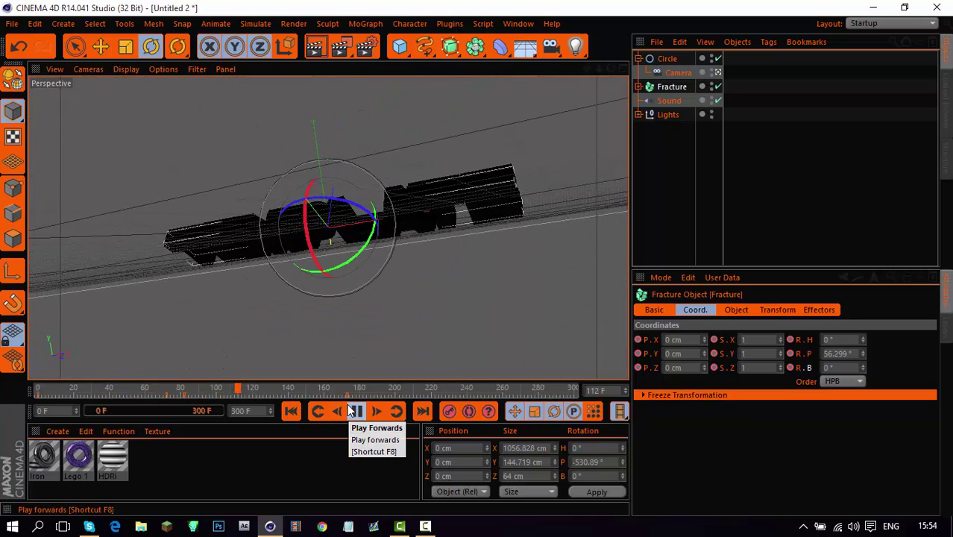
left_click(353, 411)
left_click(318, 411)
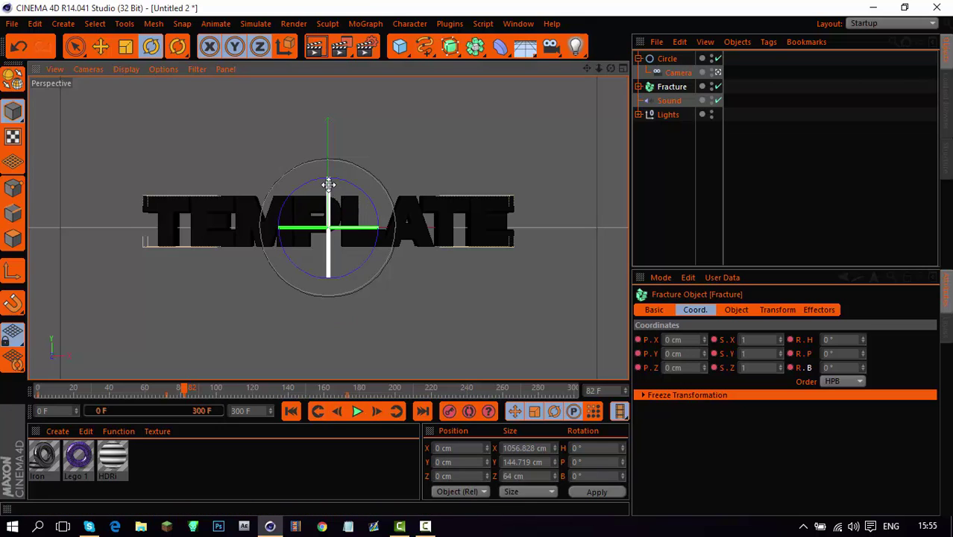
left_click_drag(328, 184, 331, 164)
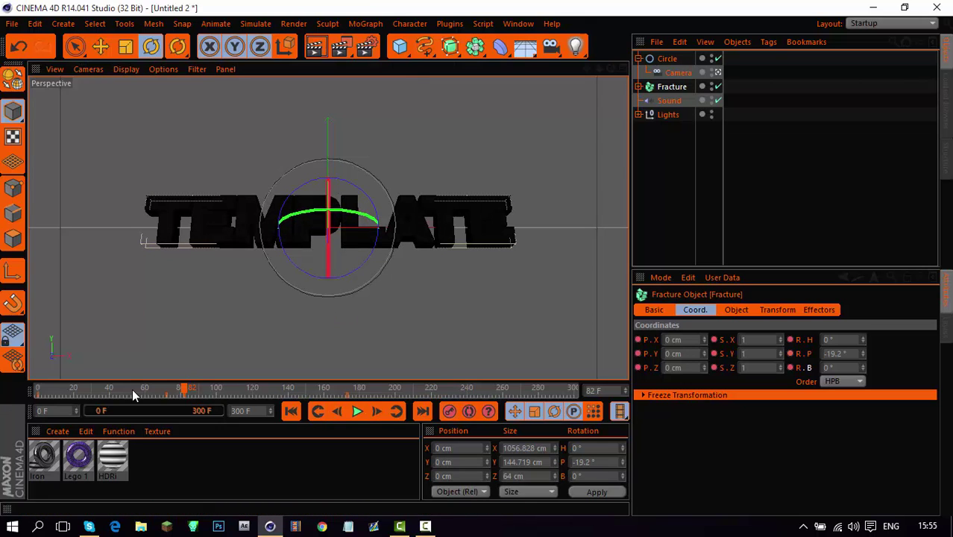
Play the animation up to frame 171 and advance frame by frame to 180 to review the Fracture's rotation
left_click(357, 411)
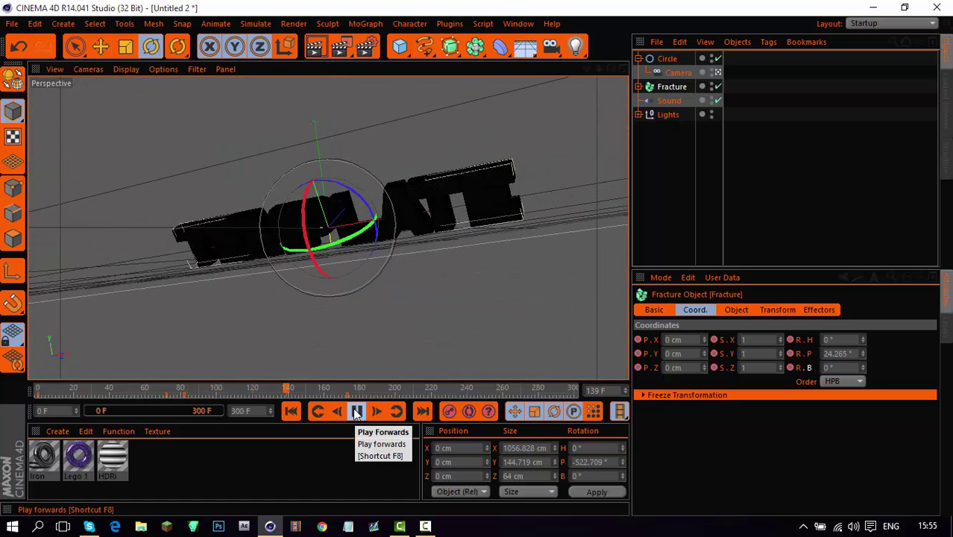
left_click(356, 411)
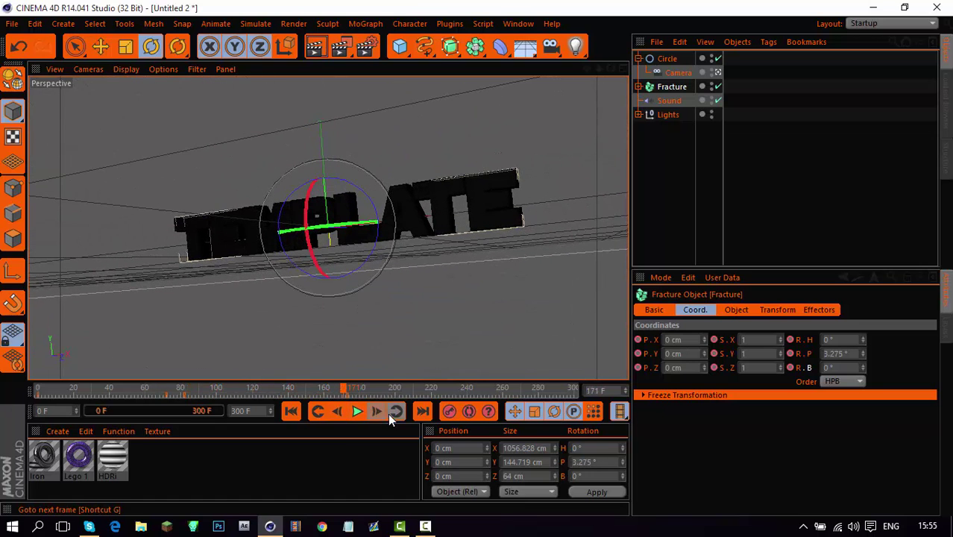
left_click(381, 409)
left_click(381, 408)
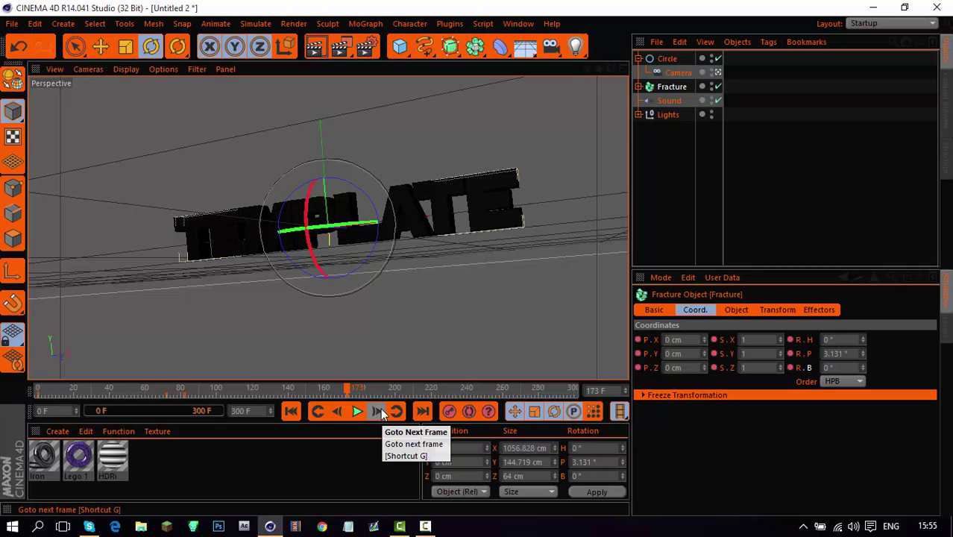
left_click(380, 411)
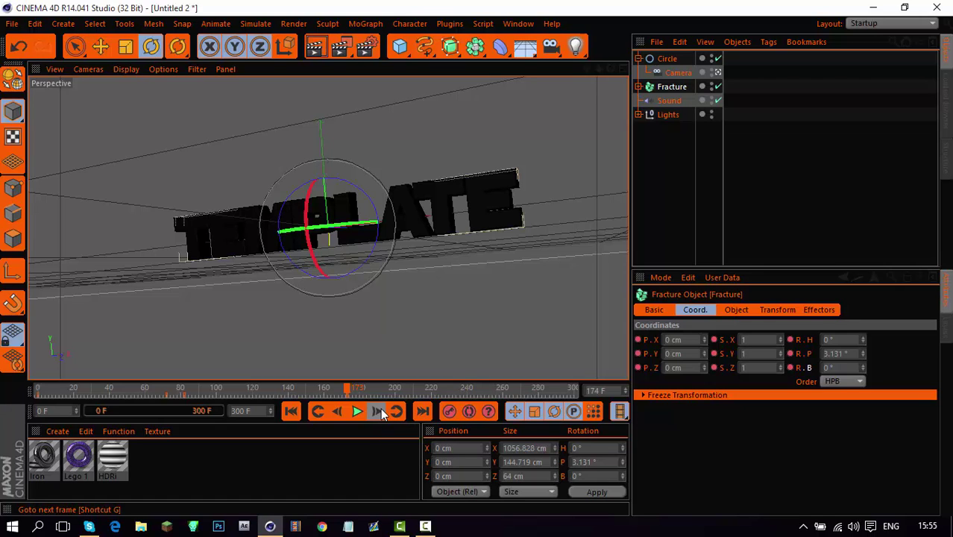
left_click(381, 411)
left_click(380, 411)
left_click(380, 411)
left_click(380, 411)
left_click(380, 411)
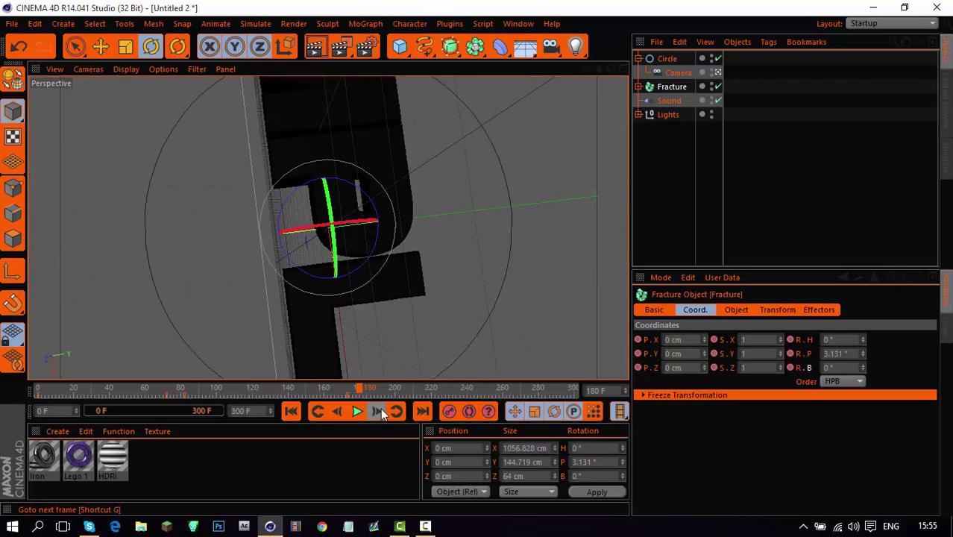
left_click(381, 408)
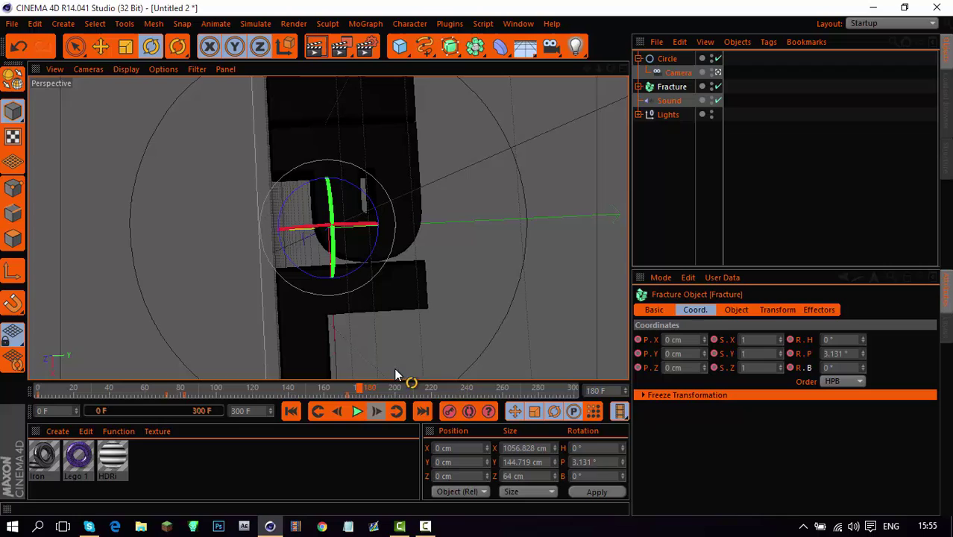
Go to the Circle's key at frame 193 and move the Fracture's frame 173 keys to that frame
left_click(367, 394)
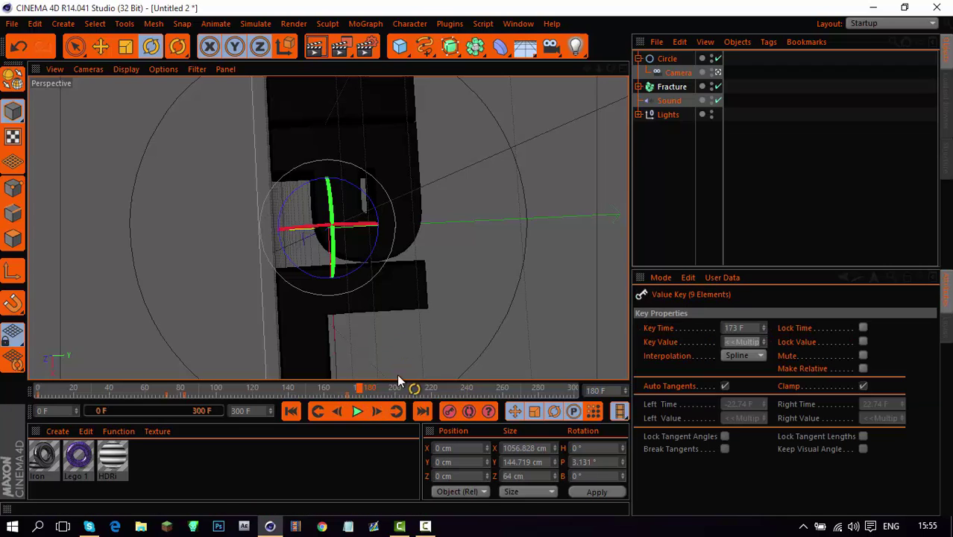
left_click(669, 60)
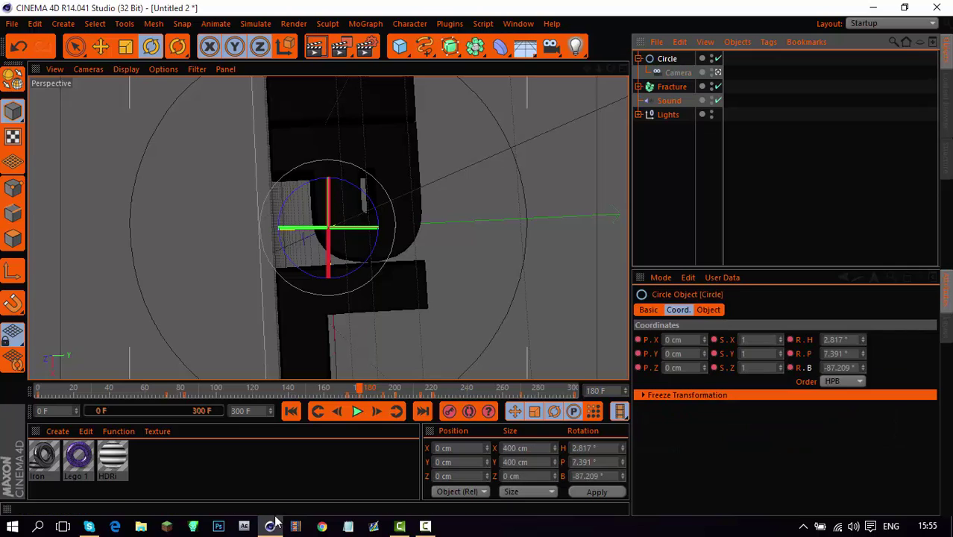
left_click(397, 410)
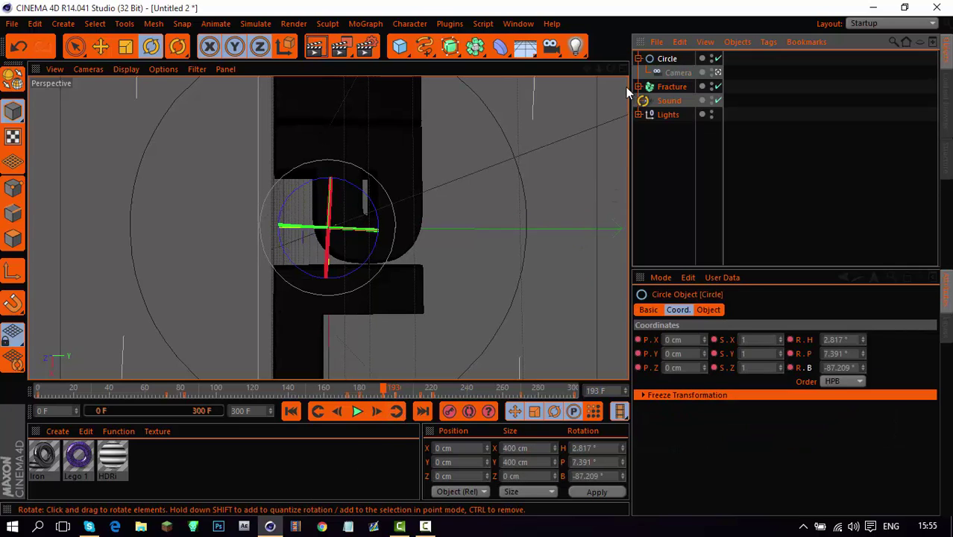
left_click(671, 87)
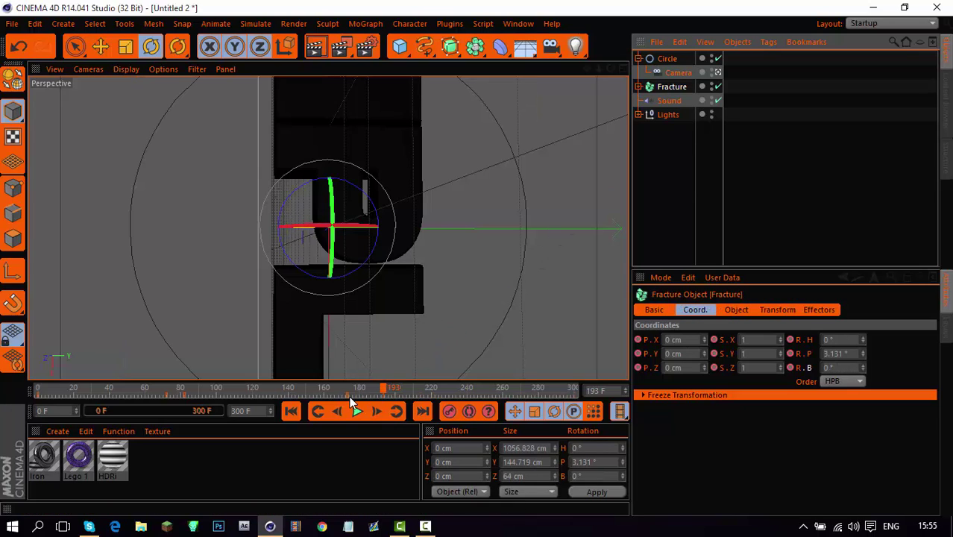
left_click(370, 393)
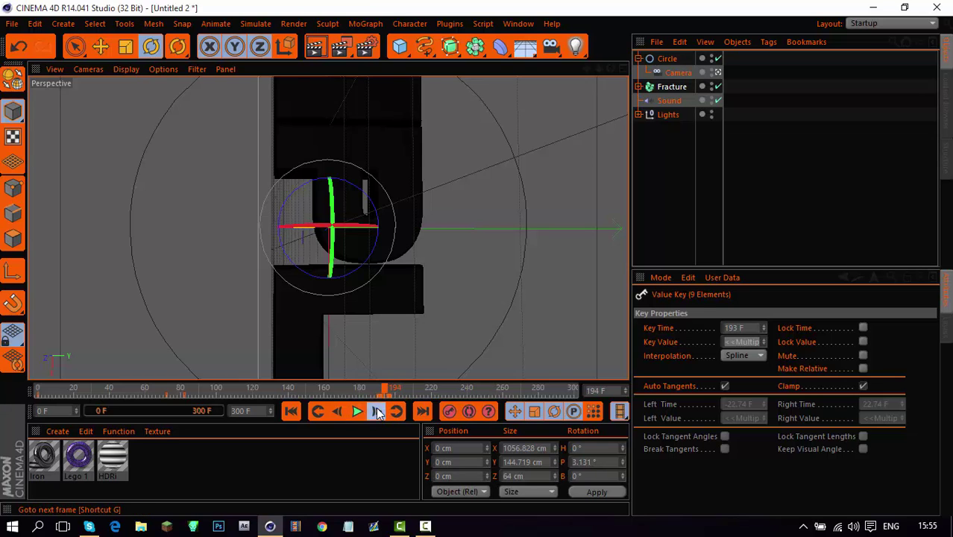
Rotate the Fracture's pitch to about 53.131° at frame 200 and record a keyframe
left_click(378, 412)
left_click(378, 412)
left_click(378, 412)
left_click(378, 413)
left_click(378, 412)
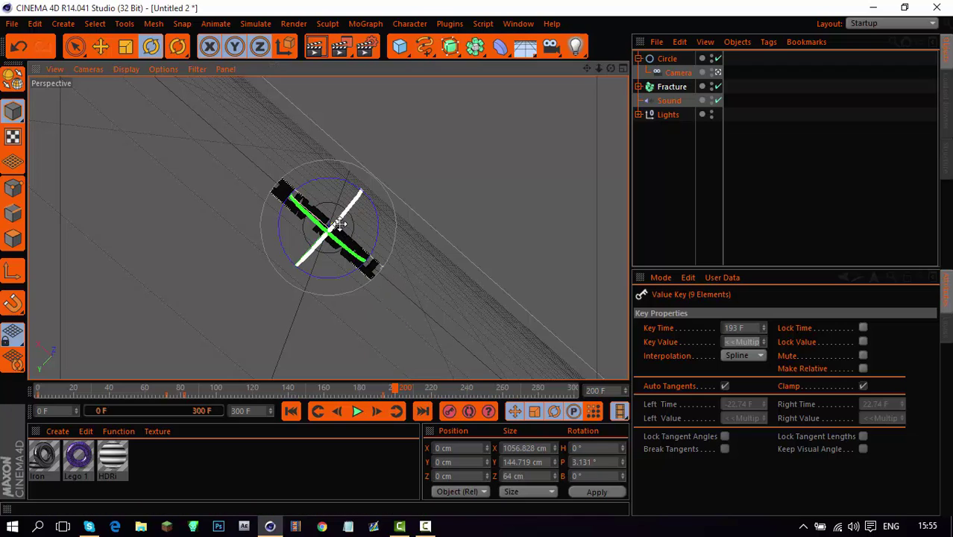
left_click_drag(341, 221, 398, 161)
left_click_drag(344, 392, 393, 392)
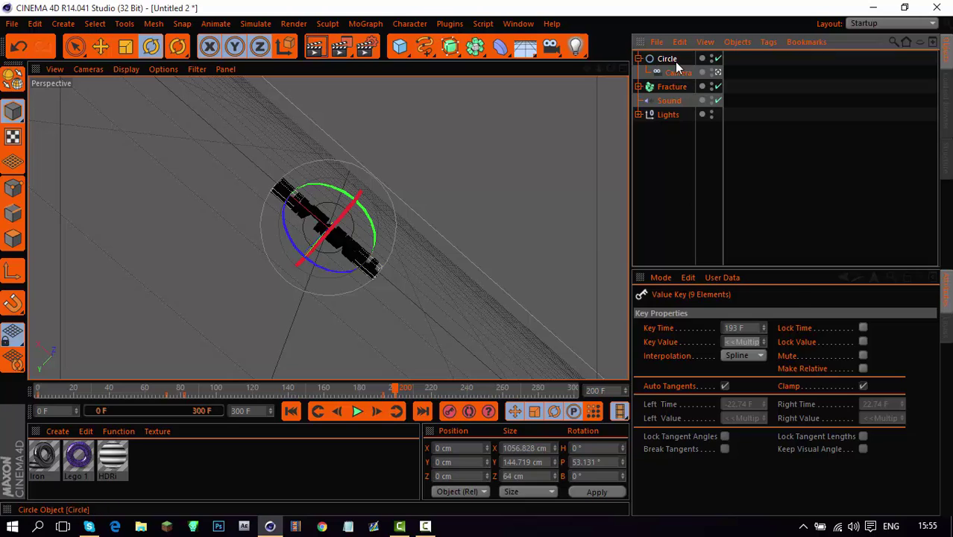
Go to the Circle's key at frame 214 and move the Fracture's frame 200 keys to frame 213
left_click(673, 60)
left_click(396, 411)
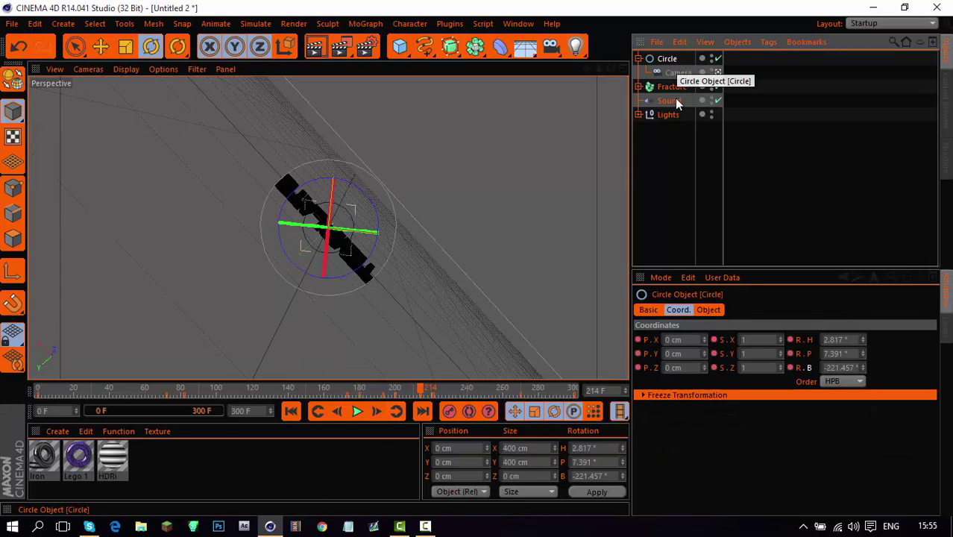
left_click(675, 88)
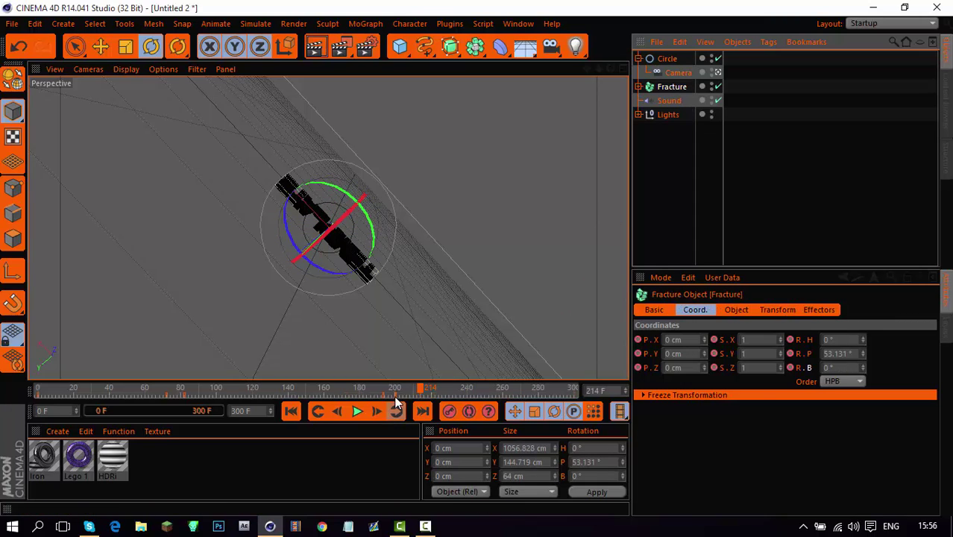
left_click(406, 393)
left_click_drag(425, 393, 420, 396)
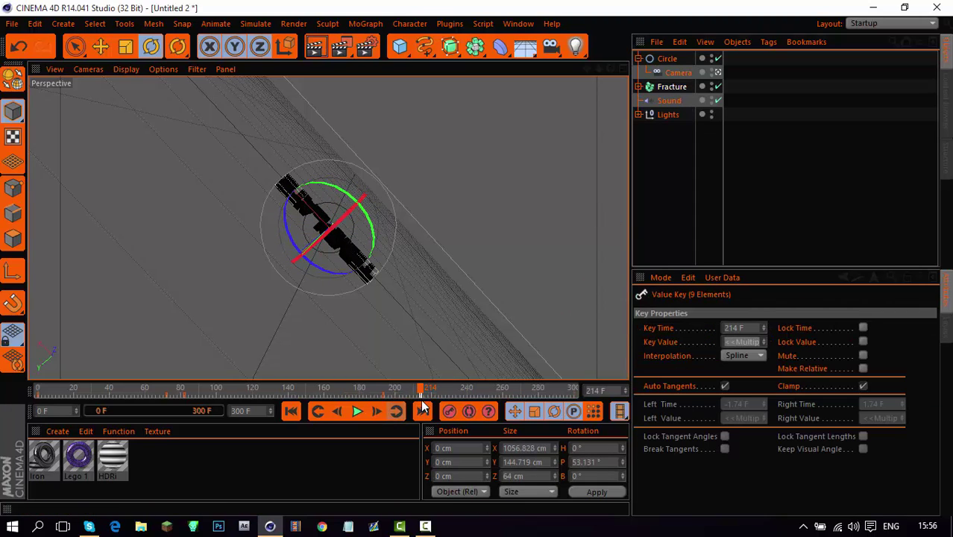
Advance to frame 221, rotate the Fracture's pitch by -50° to about 3.131°, and record a keyframe
left_click(381, 412)
left_click(381, 412)
left_click(381, 412)
left_click(381, 412)
left_click(381, 412)
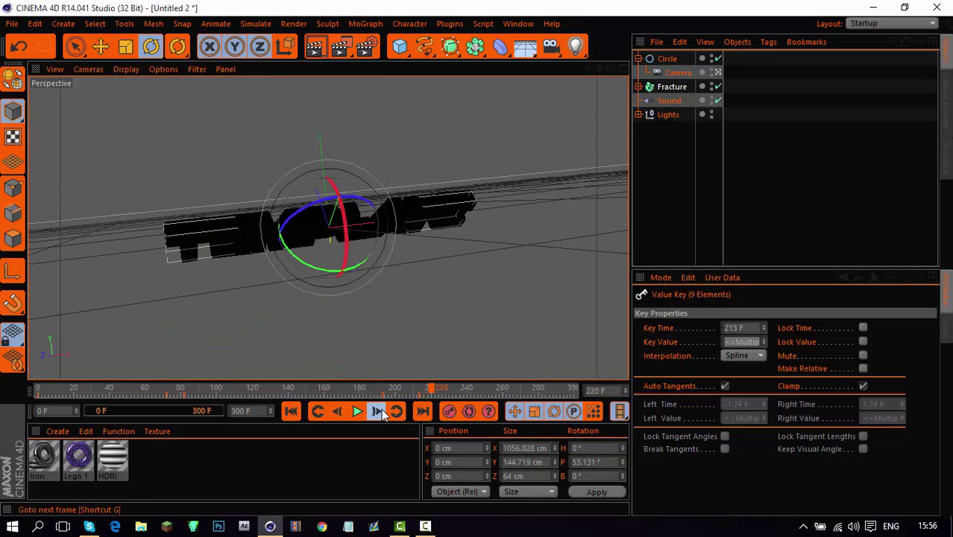
left_click(381, 412)
left_click(381, 411)
left_click_drag(342, 237, 342, 203)
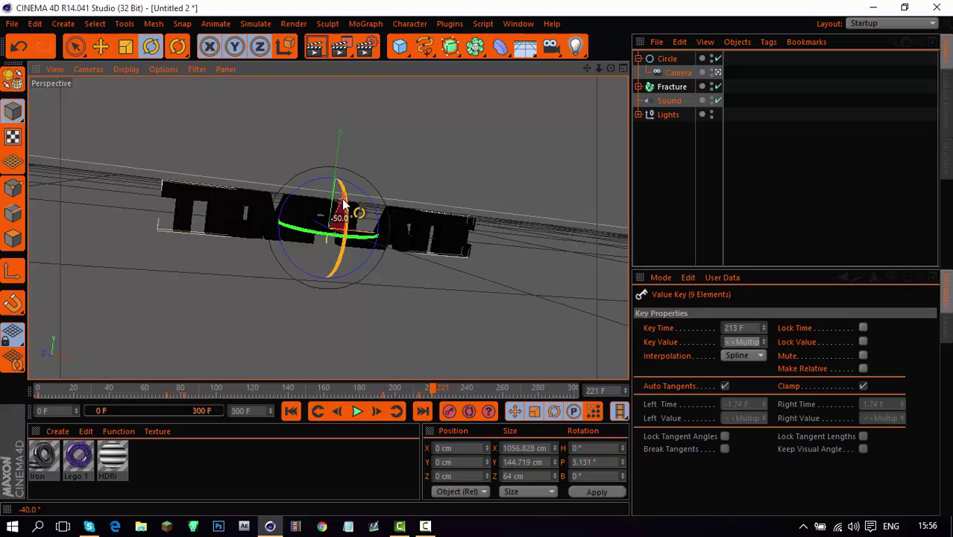
Record the Fracture's pitch at frame 270, first at about 1.043° and, following a preview, at about -6.852°
left_click(519, 386)
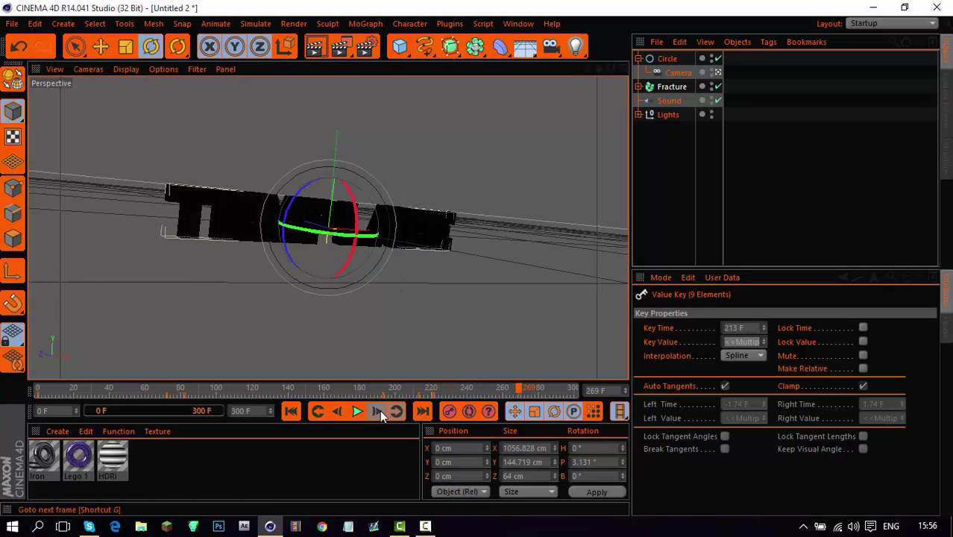
left_click(378, 410)
left_click_drag(357, 216, 359, 224)
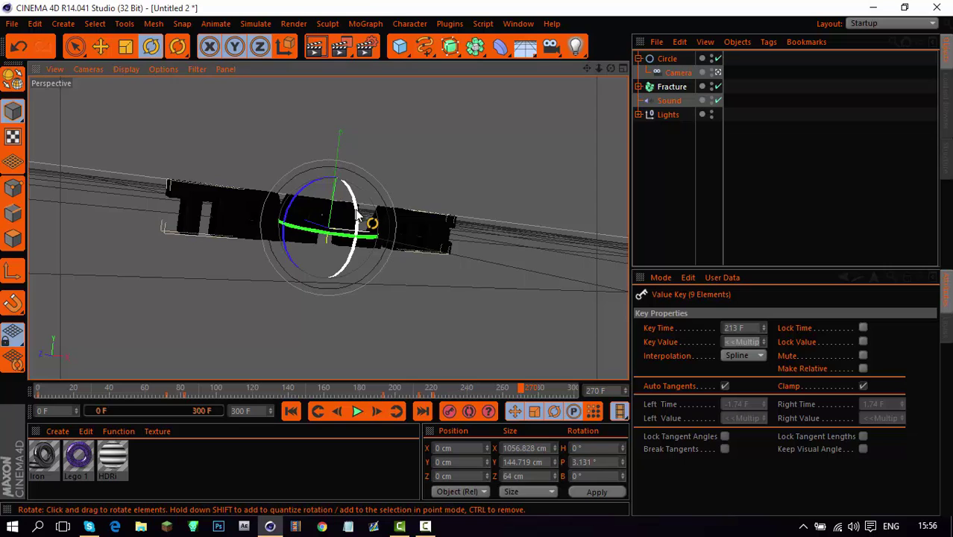
left_click(450, 411)
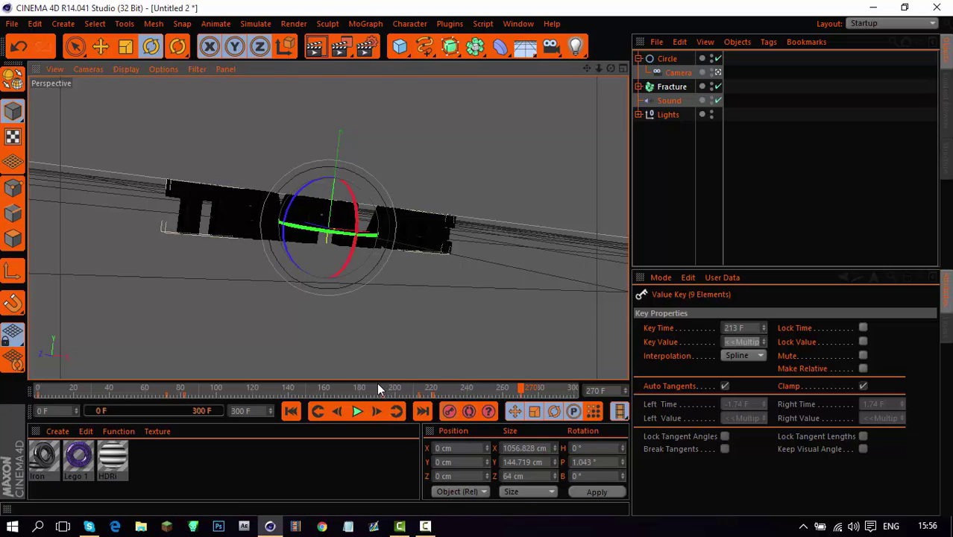
left_click(357, 411)
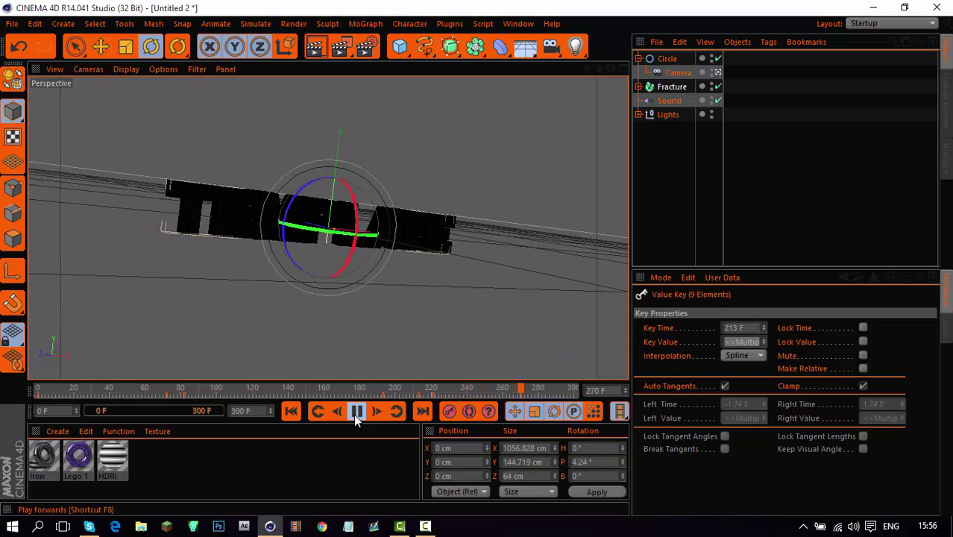
left_click(353, 414)
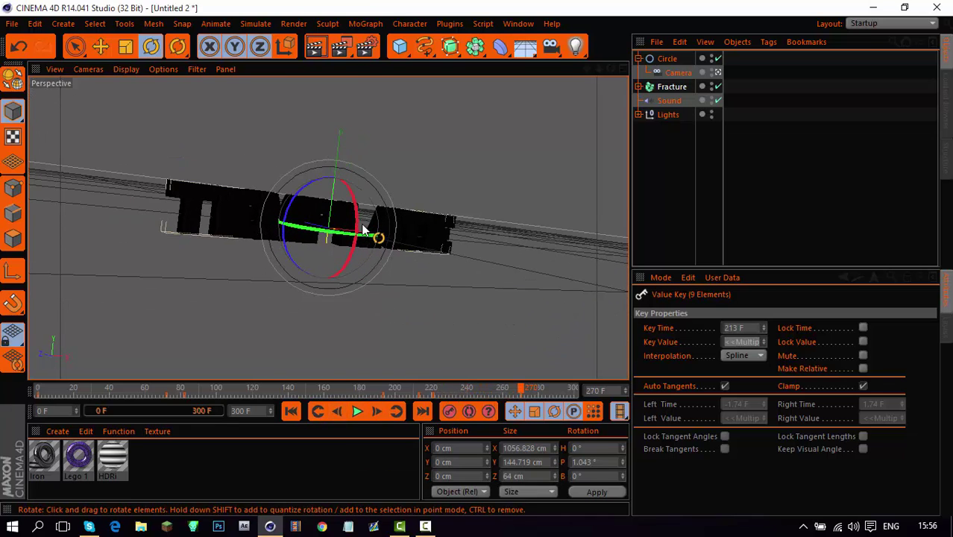
left_click_drag(357, 224, 359, 258)
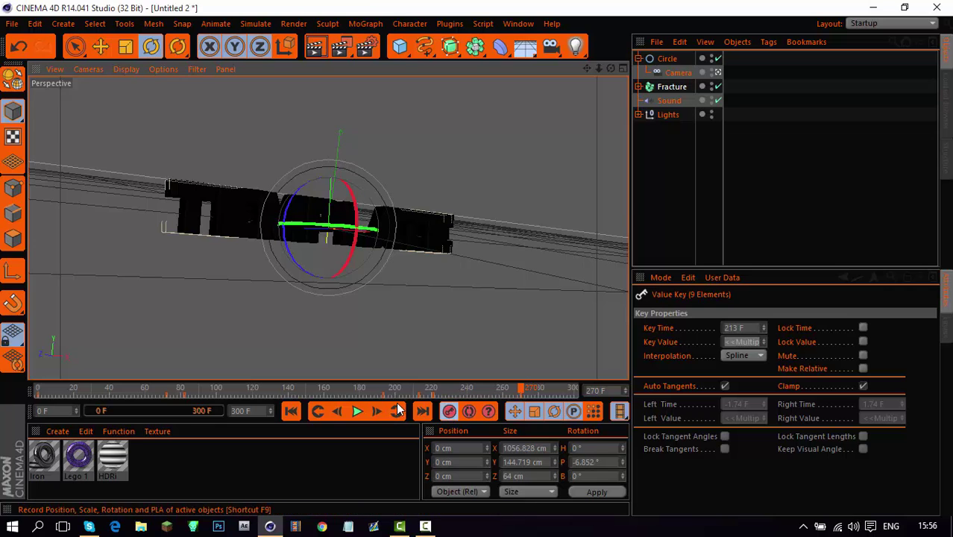
Play the animation from about frame 169 to frame 253 to review the Fracture's spins
left_click(340, 387)
left_click(357, 410)
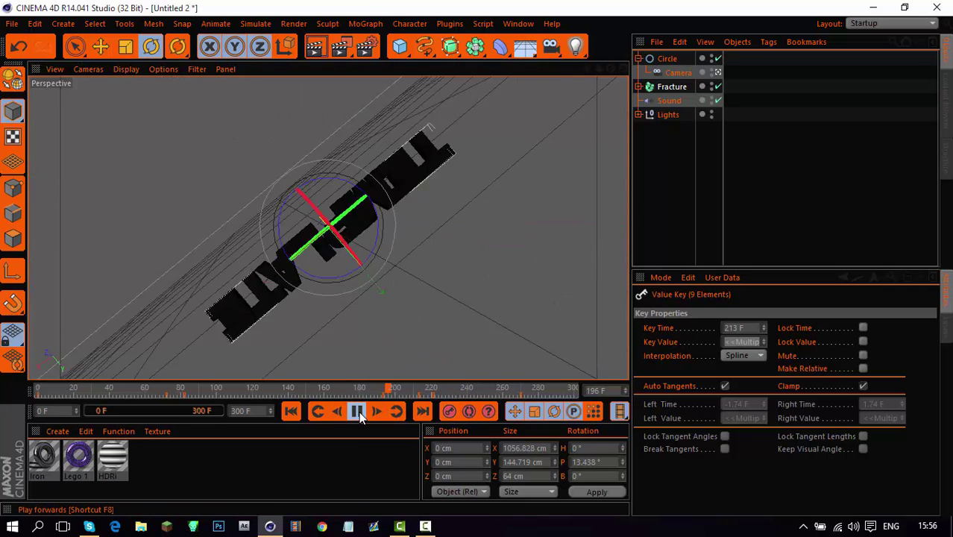
left_click(357, 411)
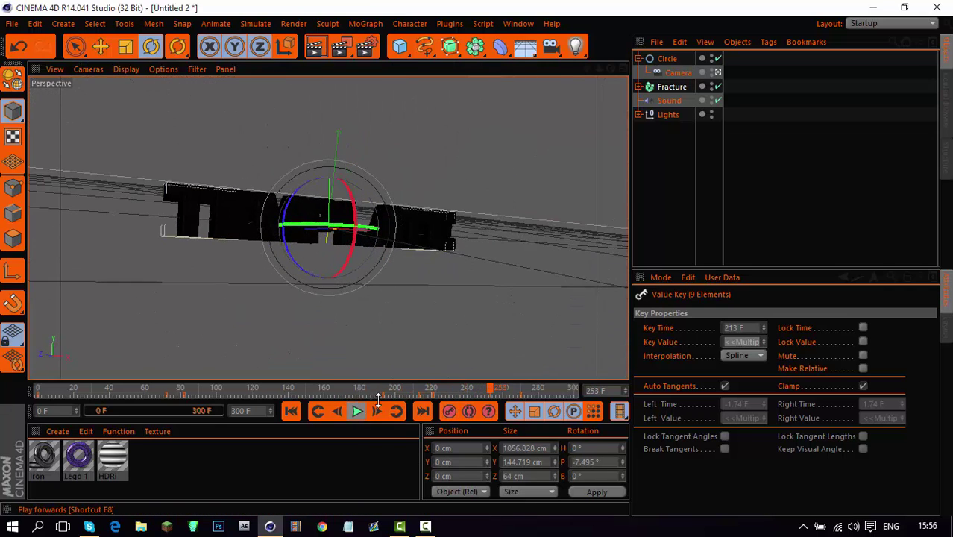
At frame 300, rotate the Fracture's pitch to about -299.535° and record a keyframe
left_click(596, 388)
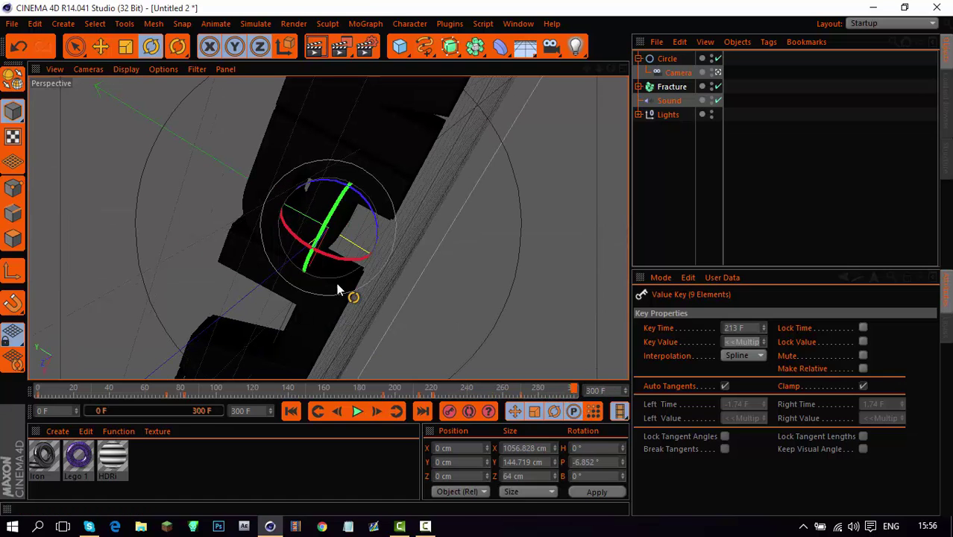
left_click_drag(309, 247, 456, 388)
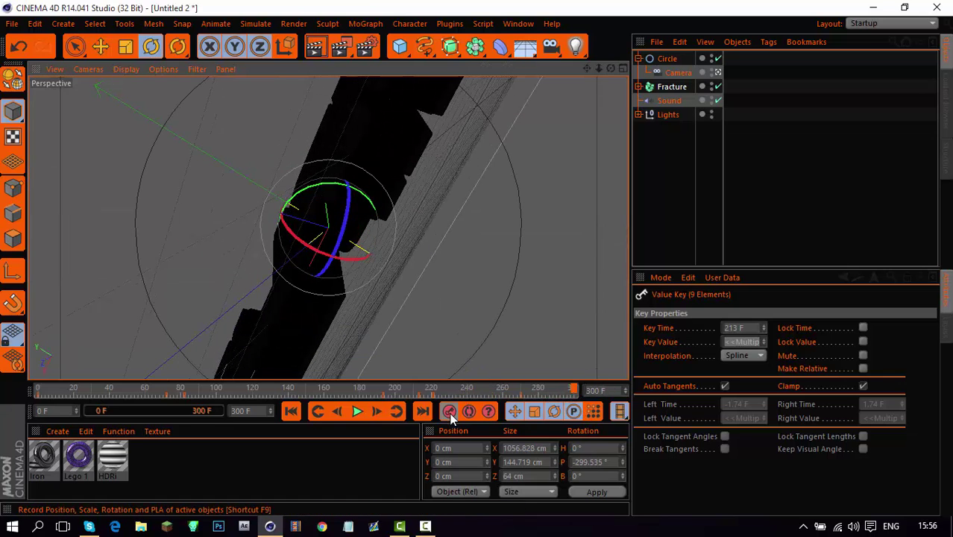
Play the animation from the start to frame 129 and render that frame in the viewport
left_click(329, 387)
left_click(291, 411)
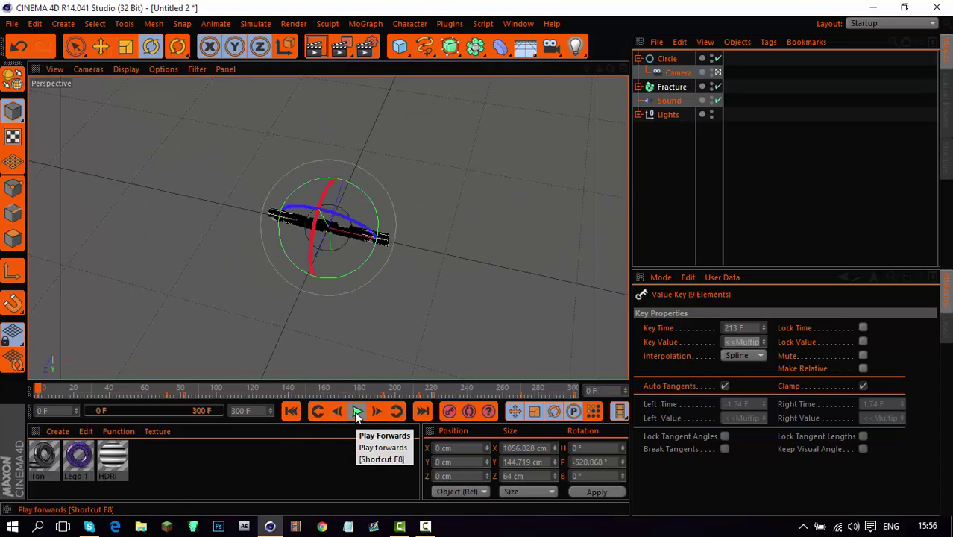
left_click(356, 412)
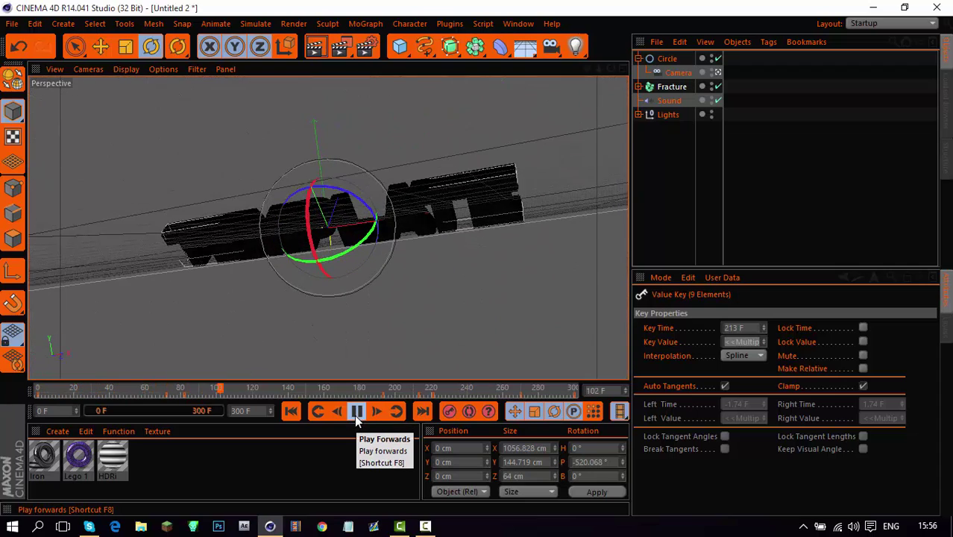
left_click(356, 412)
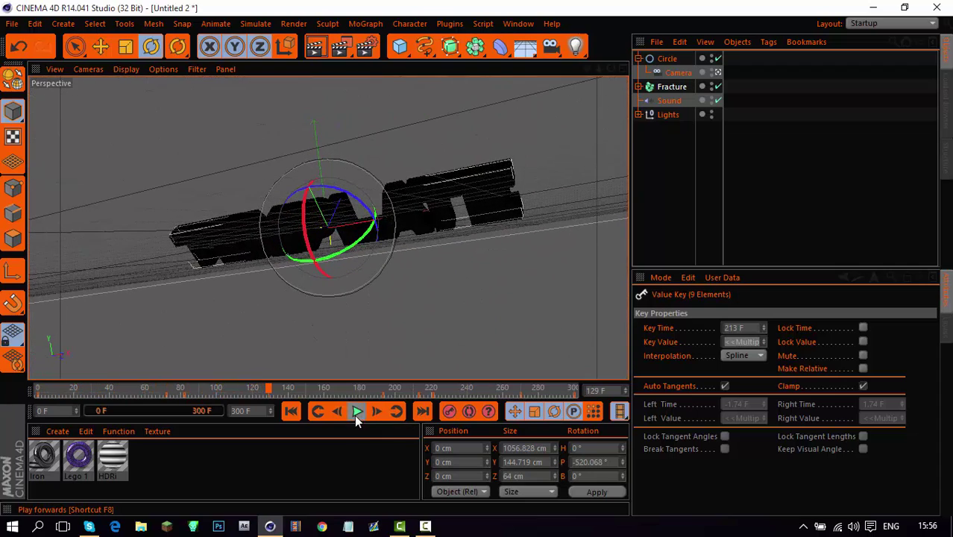
left_click(314, 46)
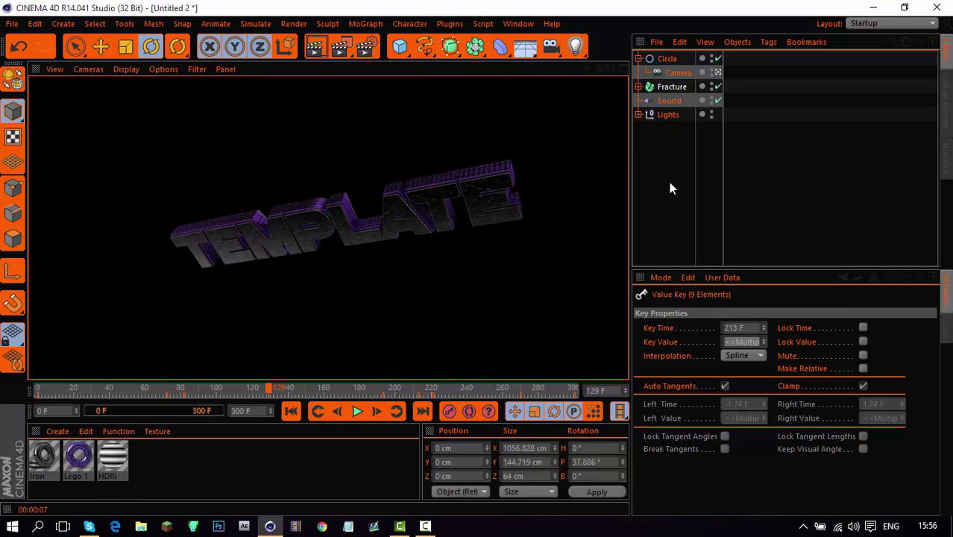
Load the Iron 10 material from the Iron materials of the MiguelArtz Lightroom V.5 preset library
left_click(946, 110)
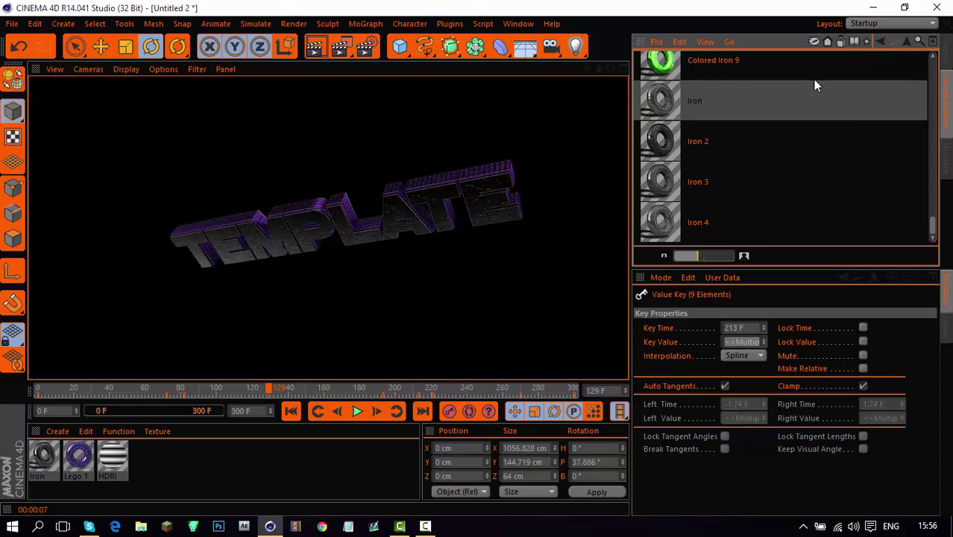
left_click(907, 40)
left_click(914, 41)
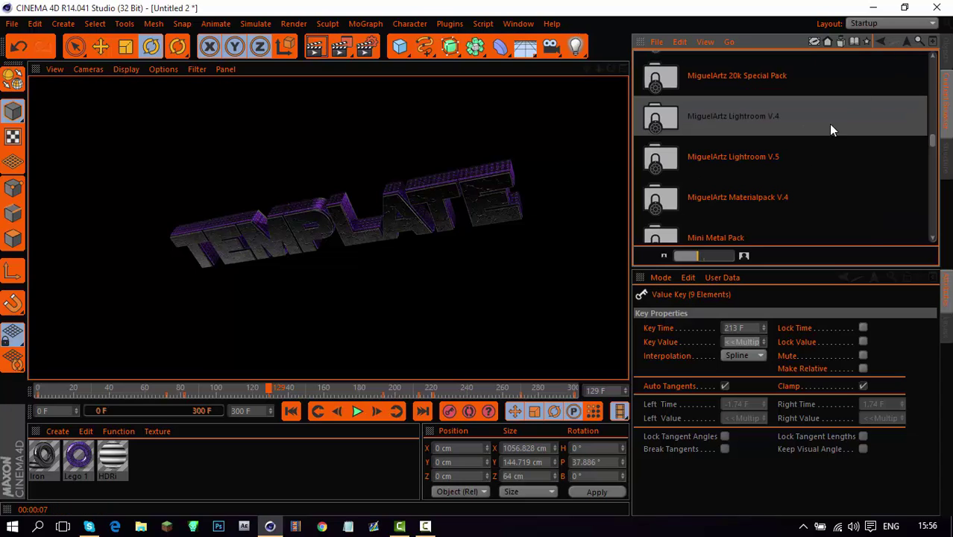
double_click(746, 123)
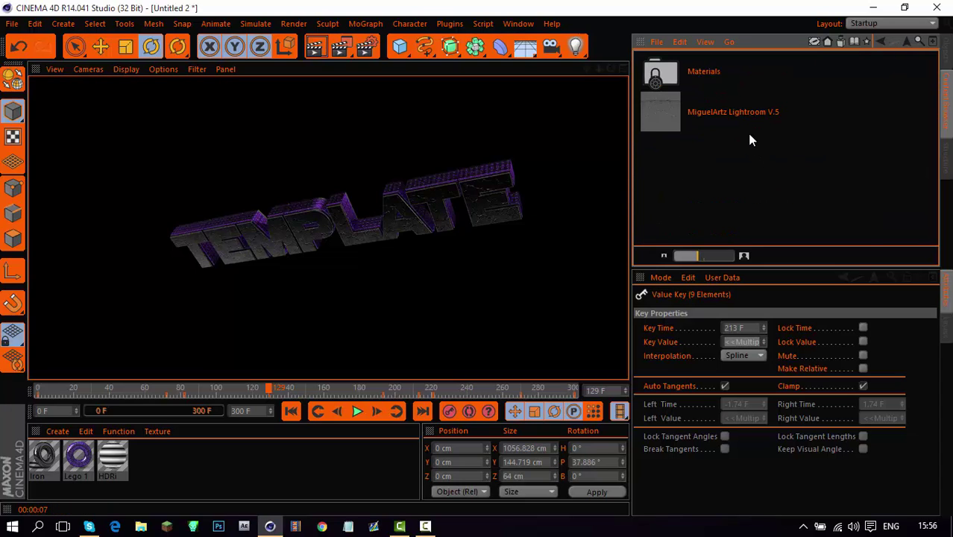
double_click(706, 60)
double_click(696, 191)
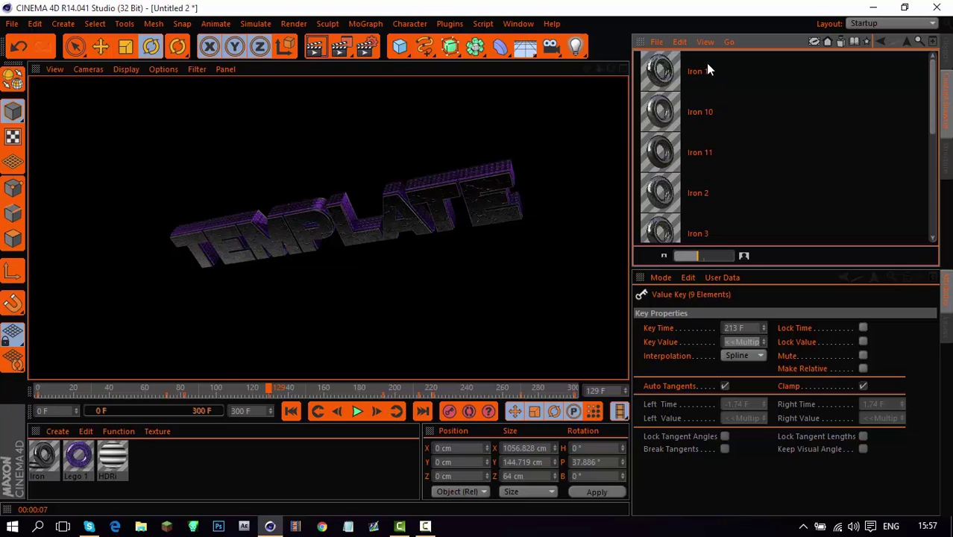
double_click(697, 114)
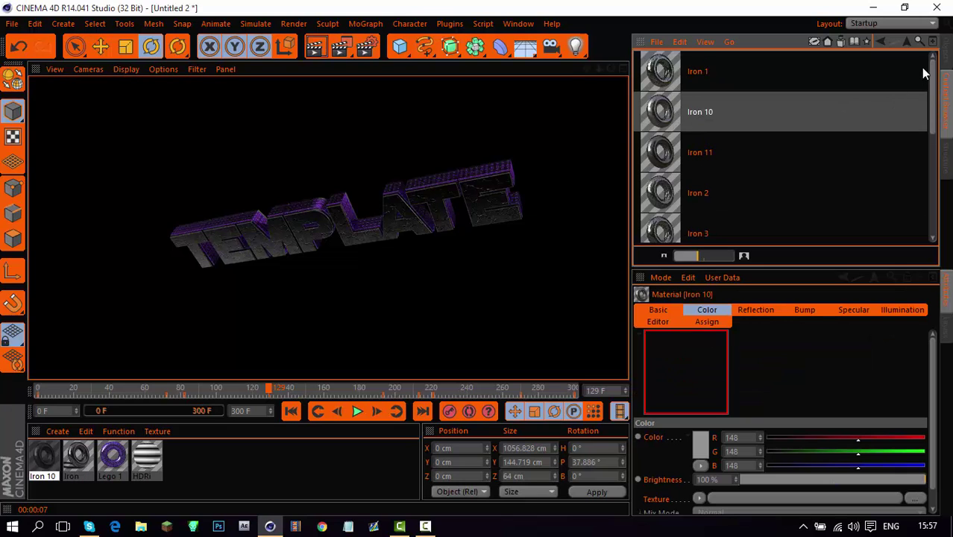
Add a second copy of Iron 10 to the scene materials, and delete both copies
left_click(944, 66)
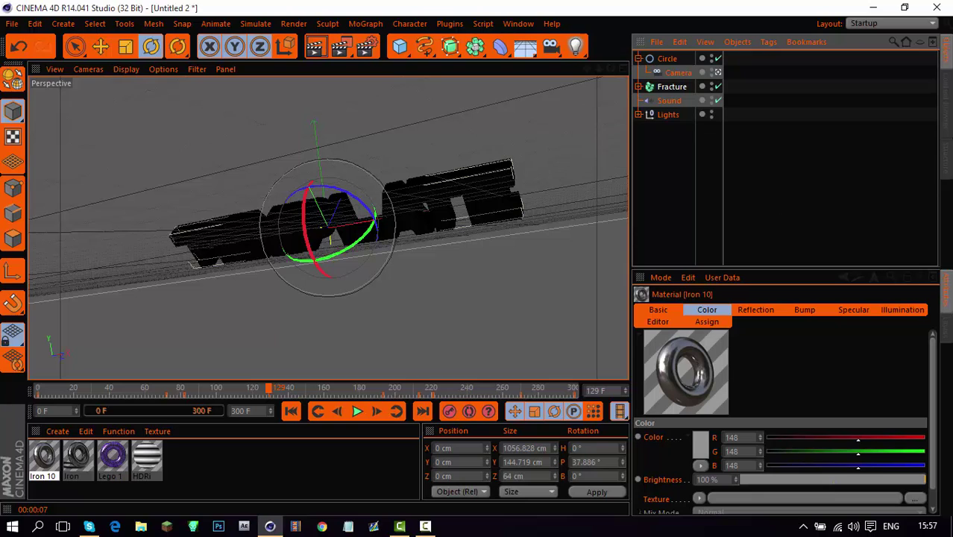
left_click(947, 103)
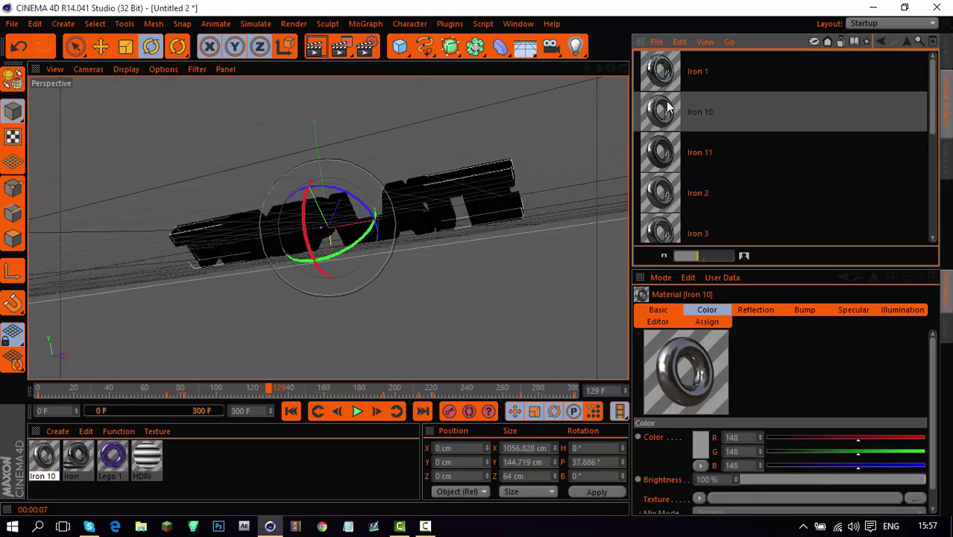
left_click_drag(81, 454, 75, 459)
left_click(64, 464)
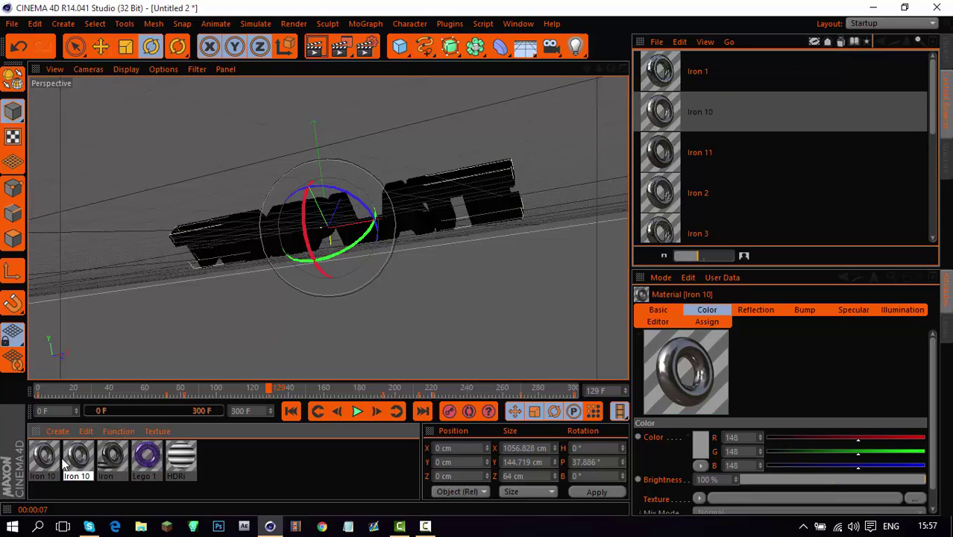
key("Delete")
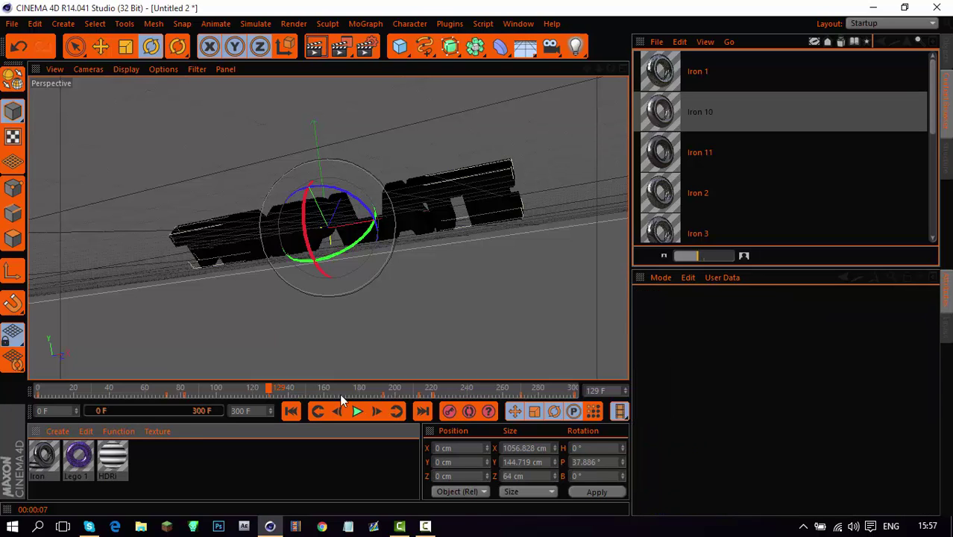
Try replacing the scene's Iron material with the Iron 10 preset and render the view
left_click(49, 462)
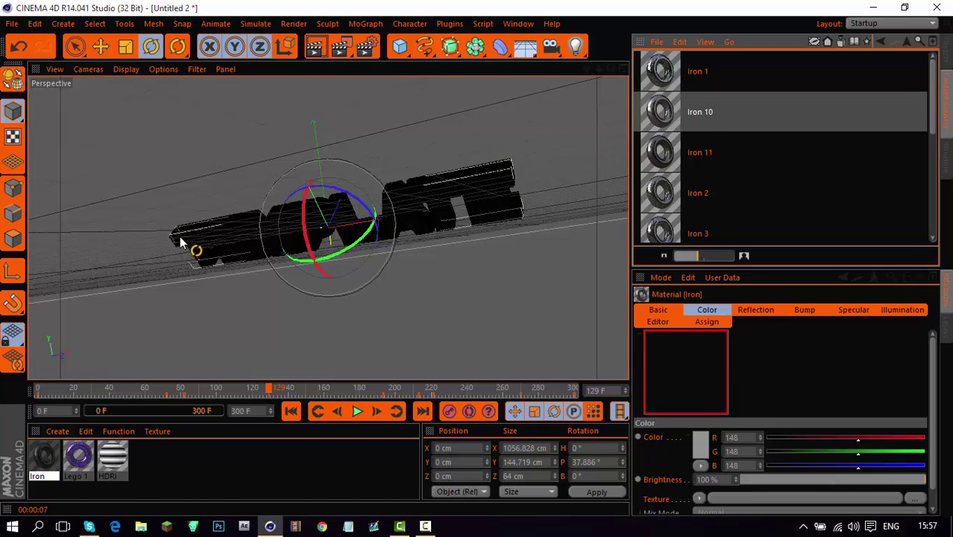
left_click(317, 49)
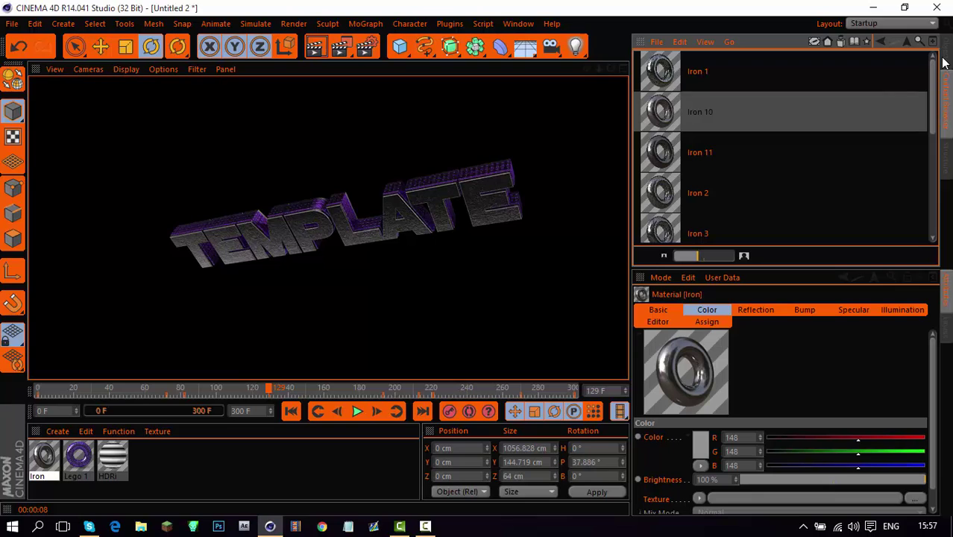
Try replacing the scene's Iron material with the Iron 11 preset and render the view
left_click_drag(705, 152, 565, 172)
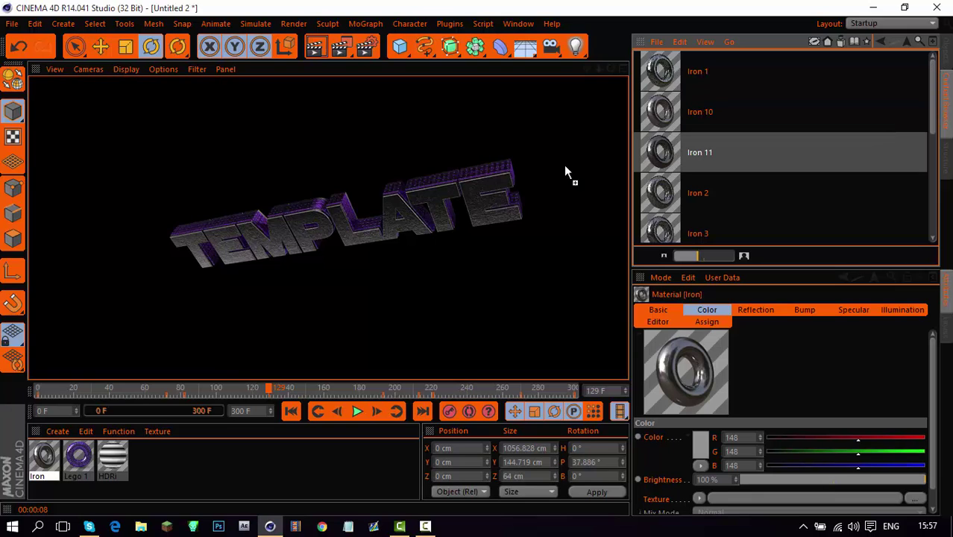
left_click_drag(51, 461, 46, 458)
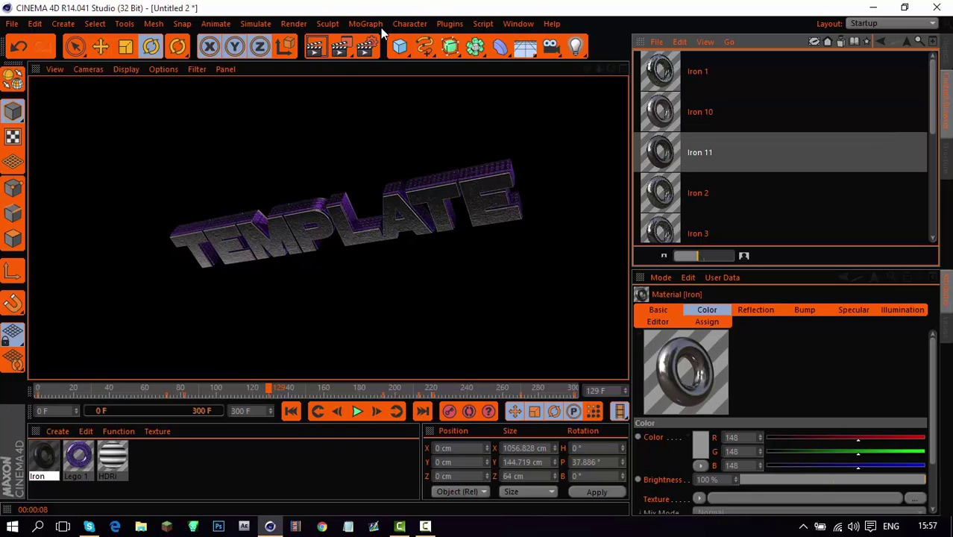
left_click(316, 54)
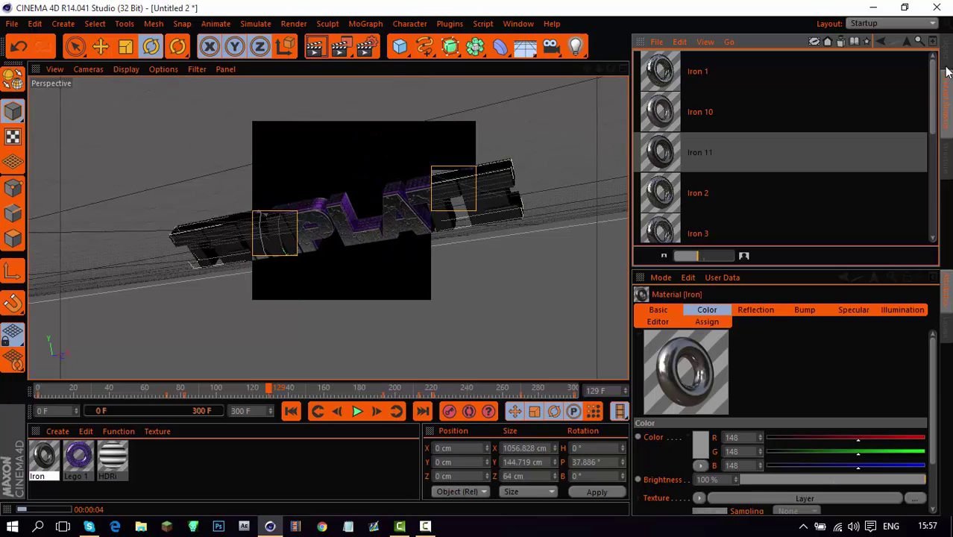
Replace the scene's Iron material with Iron Material 1 from the Baloek Material pack's Iron Materials and render the view
left_click(905, 41)
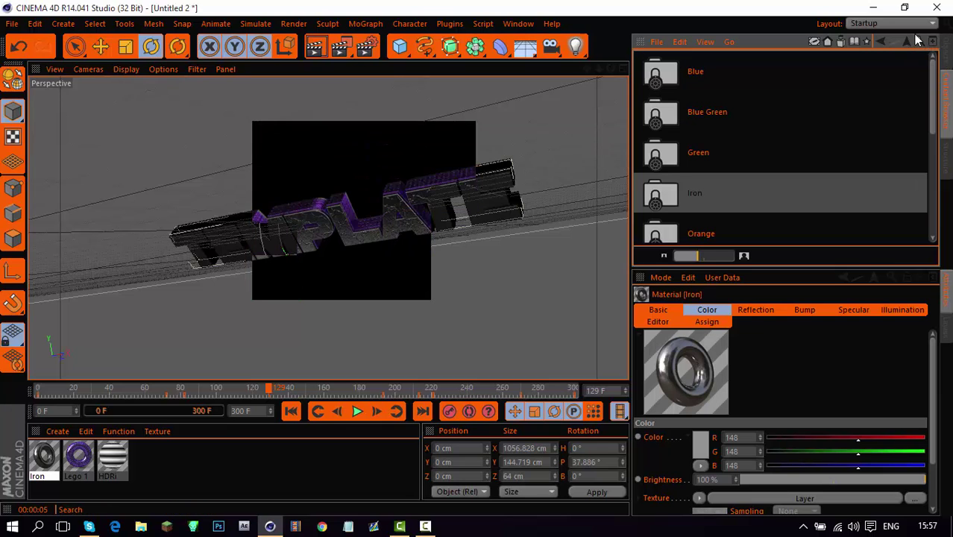
left_click(905, 42)
left_click(909, 42)
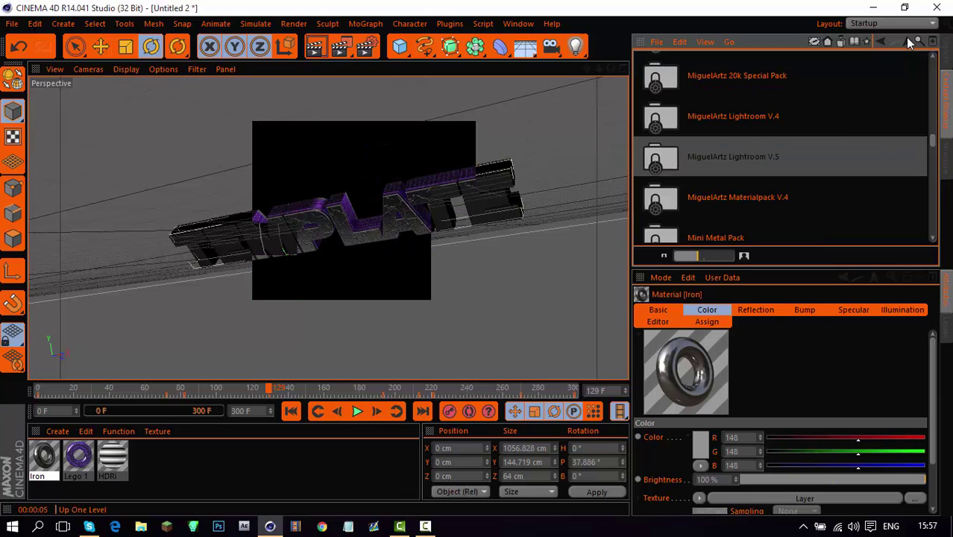
scroll(838, 122, "up", 10)
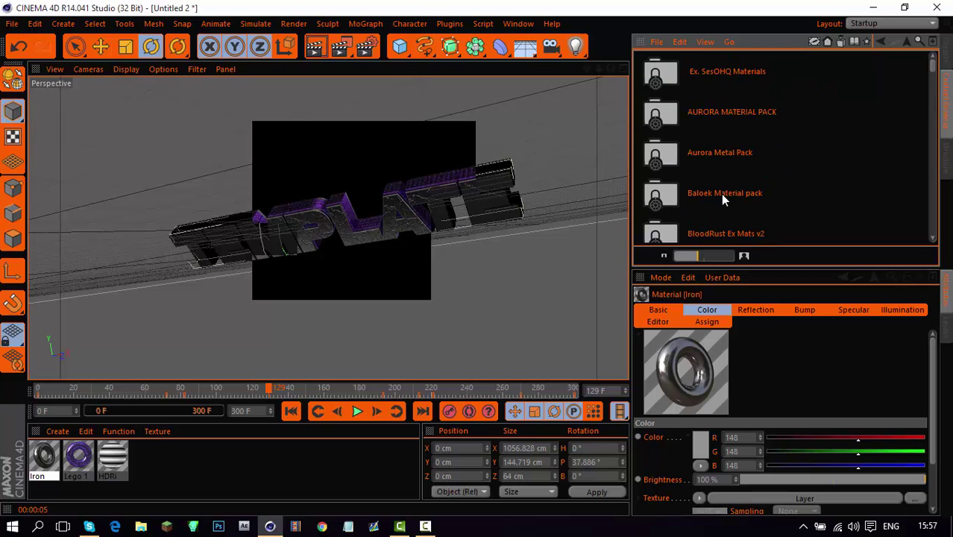
double_click(722, 196)
double_click(716, 115)
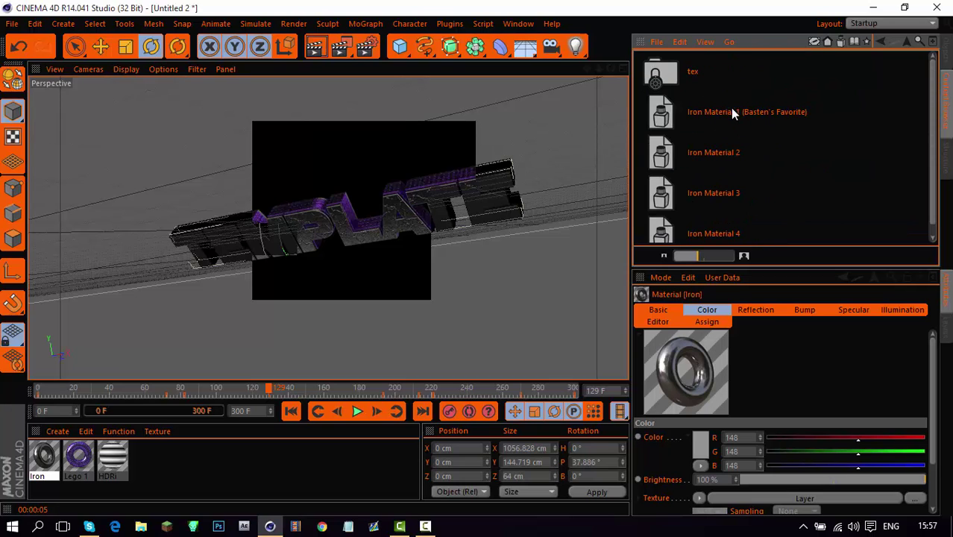
left_click_drag(732, 112, 124, 372)
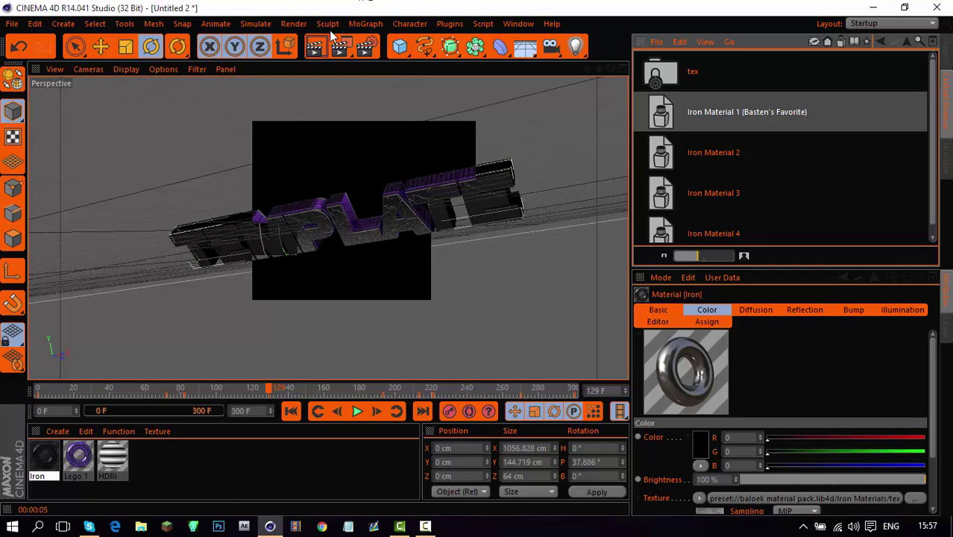
left_click(316, 48)
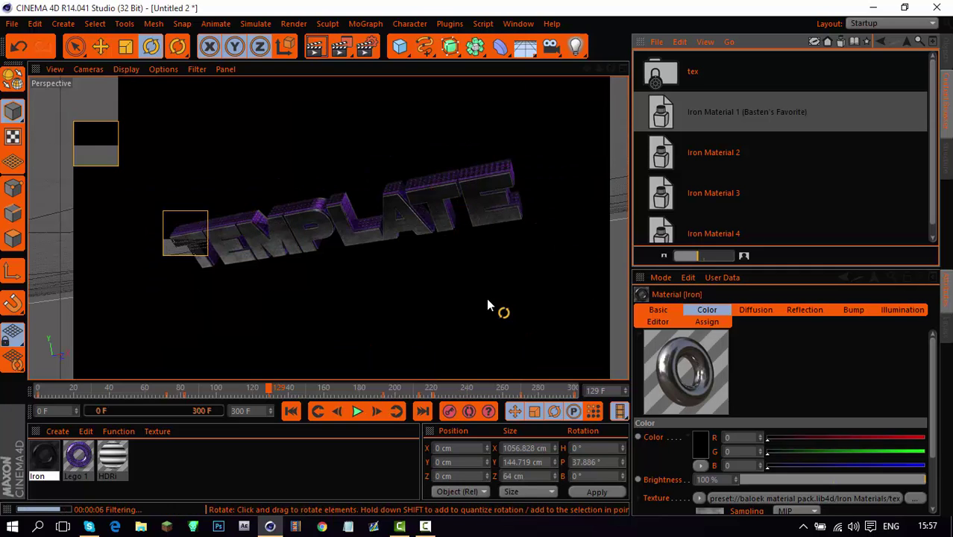
Deselect all objects and save the scene to the desktop as "tutorial"
left_click(946, 52)
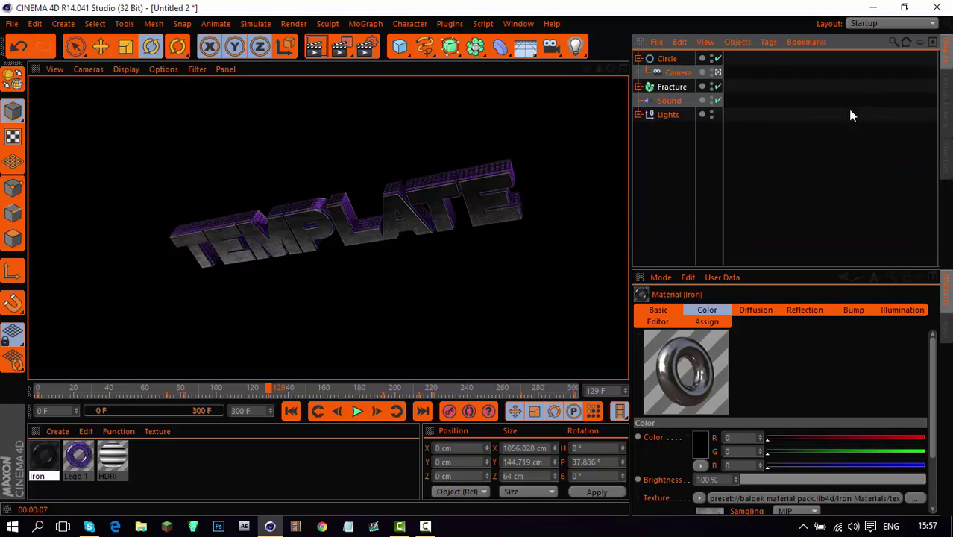
left_click(670, 196)
key("ctrl+s")
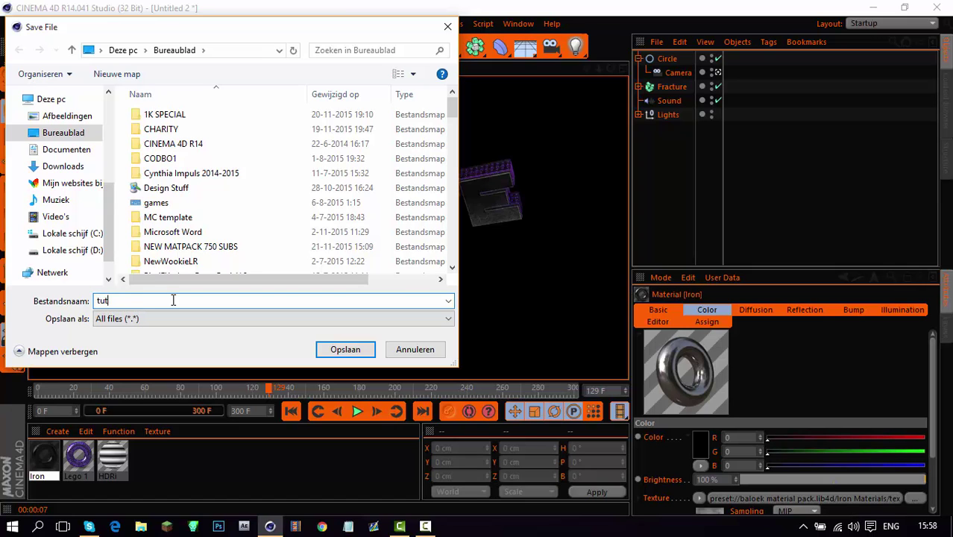
type("tutorial")
key("Return")
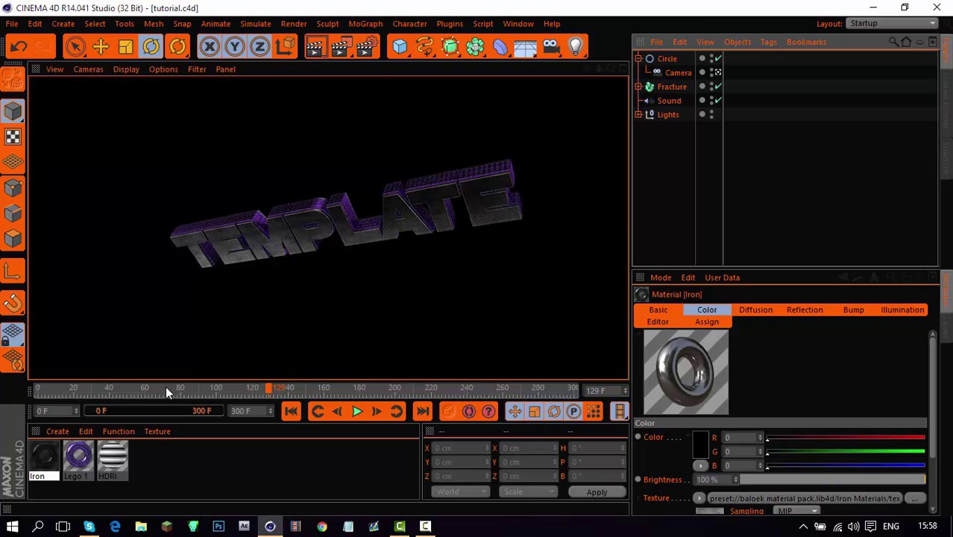
Play the whole animation from frame 0 to review the text and camera motion
left_click(317, 411)
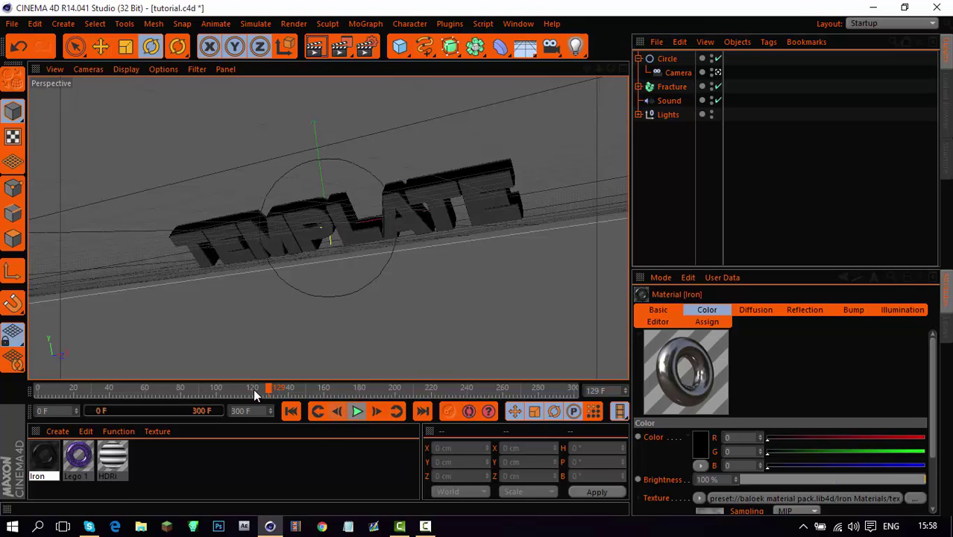
left_click(290, 411)
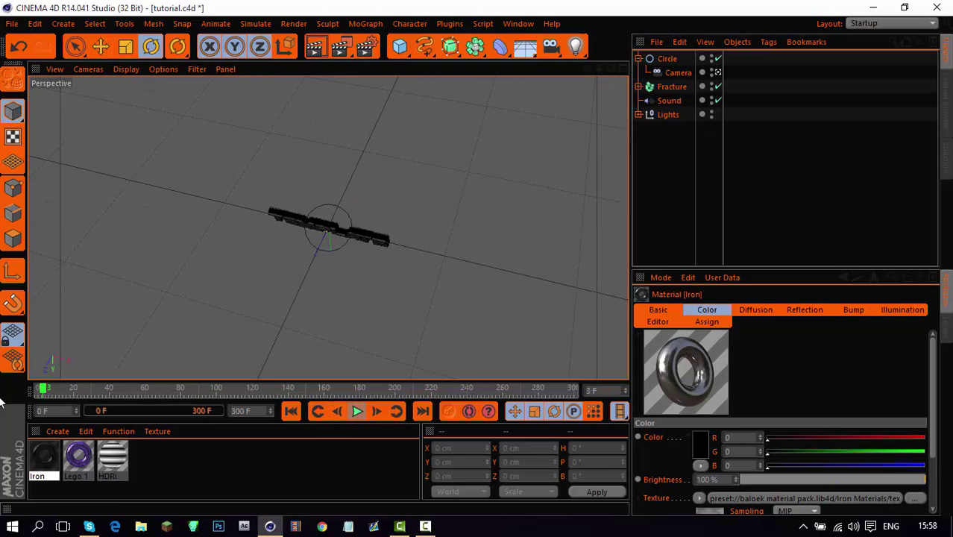
left_click(354, 413)
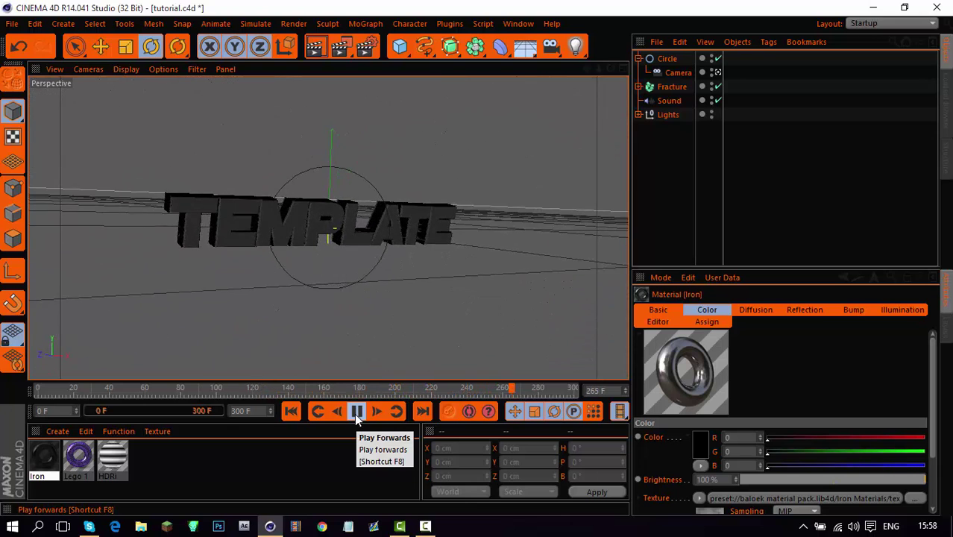
left_click(356, 413)
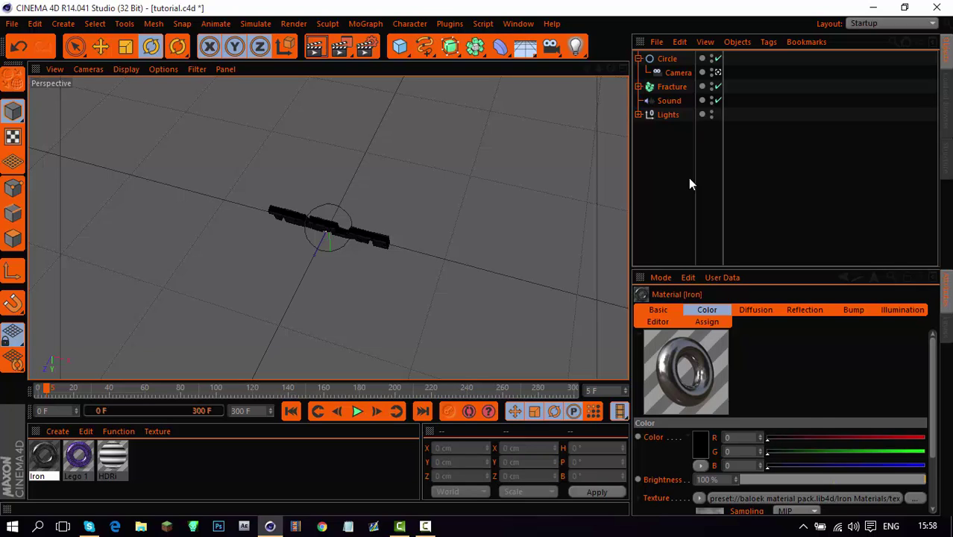
Return to frame 0, expand the Fracture, and select all eight letter Extrude objects from T to the last e
mouse_move(46, 388)
left_mouse_down()
mouse_move(33, 394)
mouse_move(80, 388)
mouse_move(22, 387)
left_mouse_up()
left_click(638, 86)
left_click(667, 100)
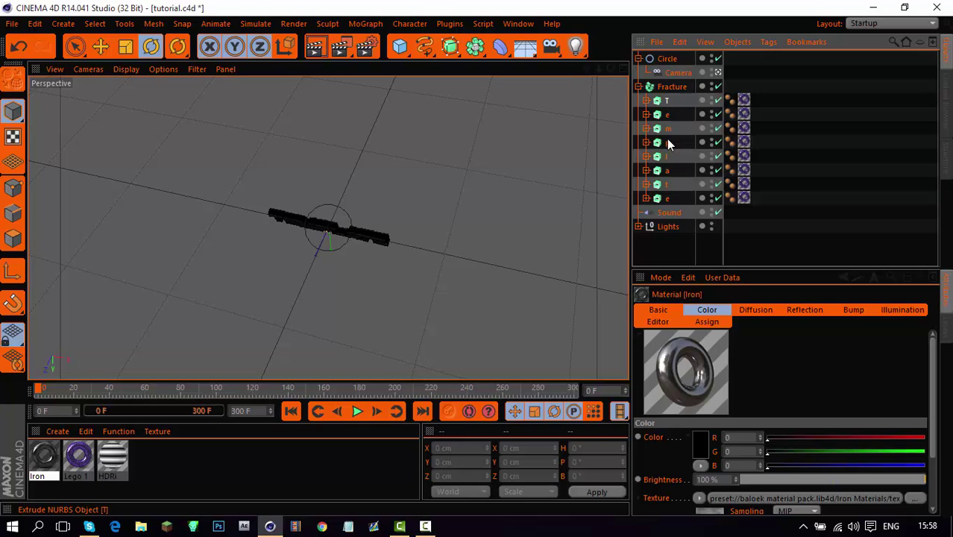
left_click(656, 198, "shift")
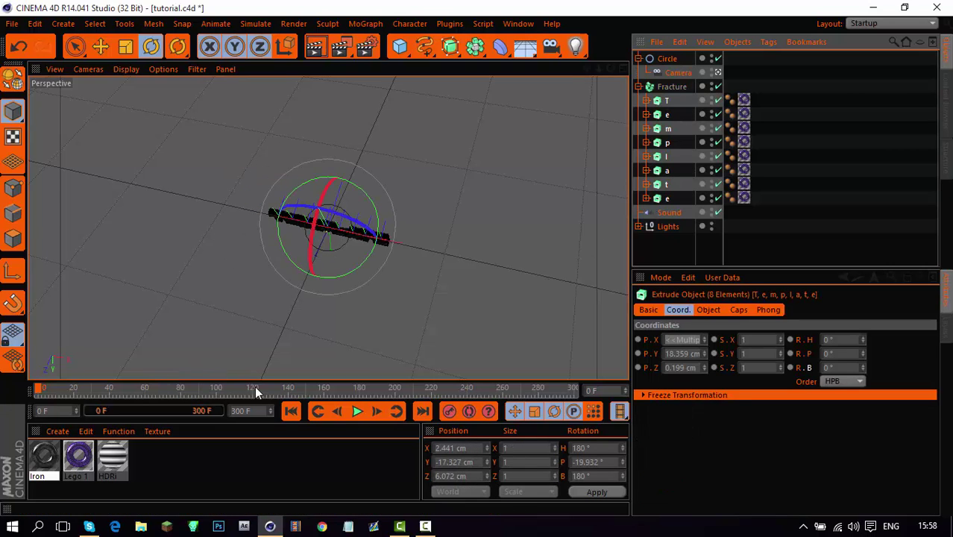
Record a keyframe for all eight letter Extrude objects at frame 0 and move to frame 60
left_click(449, 414)
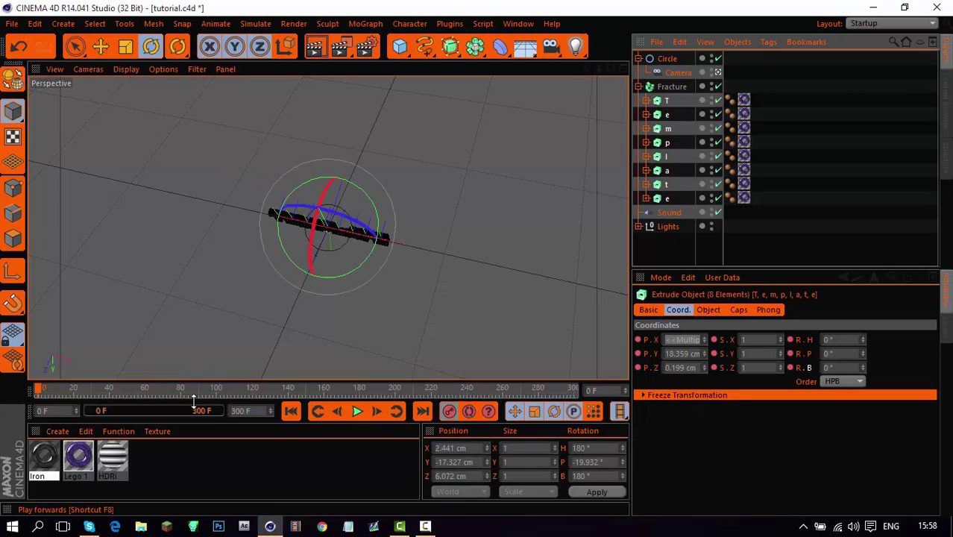
left_click(143, 386)
left_click_drag(298, 291, 334, 295, "alt")
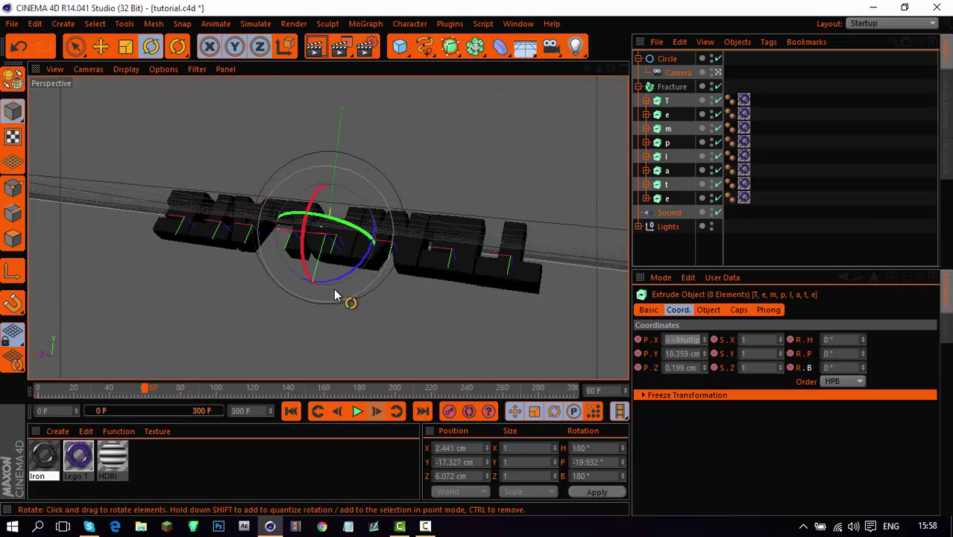
Delete the Fracture's keyframes between about frames 10 and 90 and return to frame 0
left_click(671, 87)
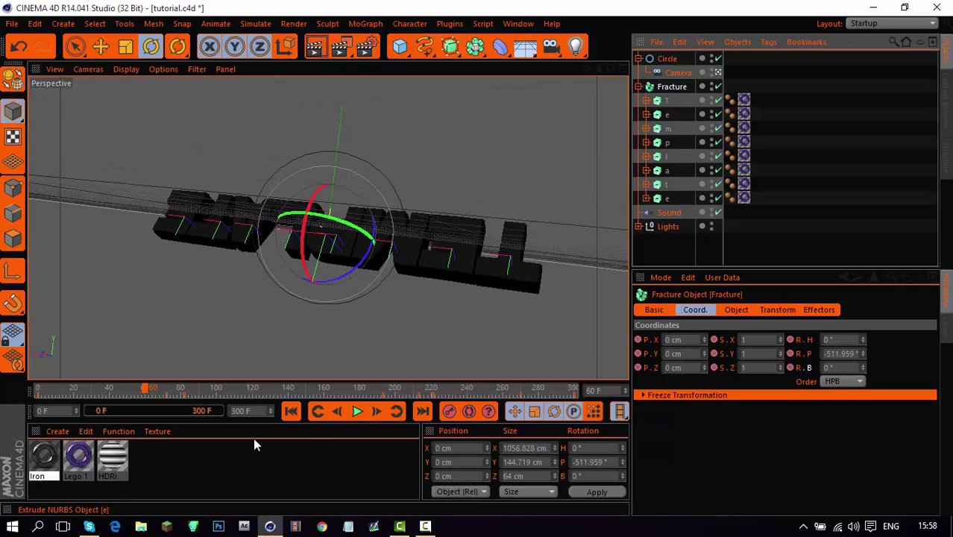
left_click_drag(196, 391, 56, 392)
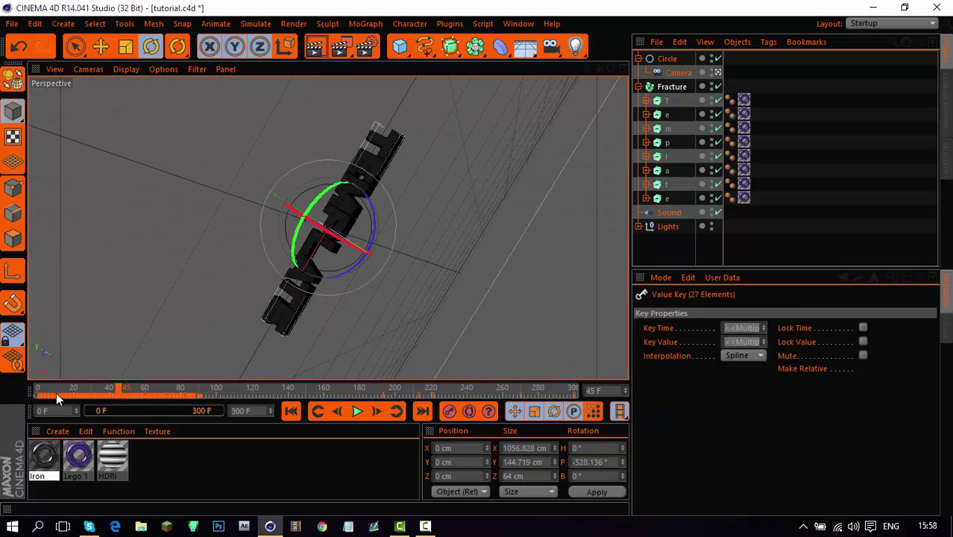
right_click(57, 394)
left_click(57, 412)
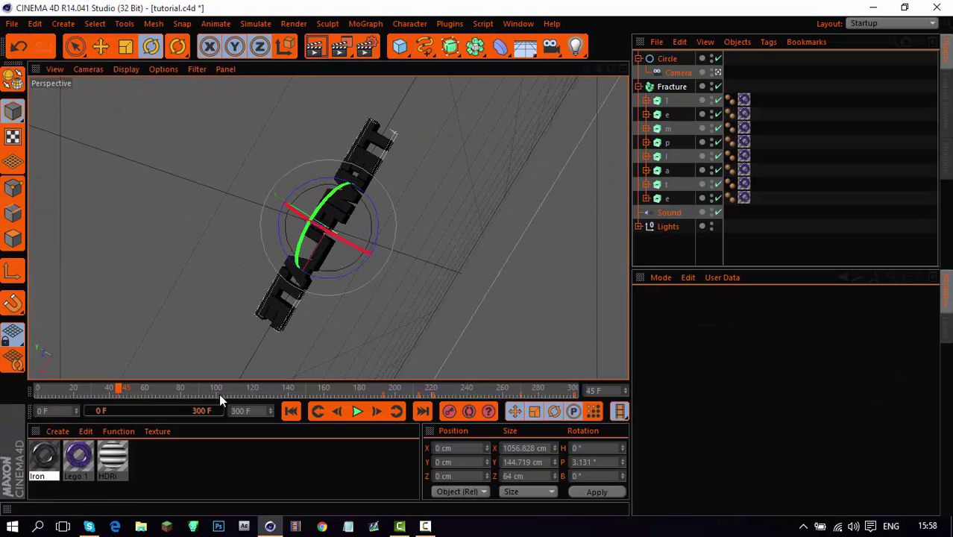
left_click_drag(177, 387, 39, 389)
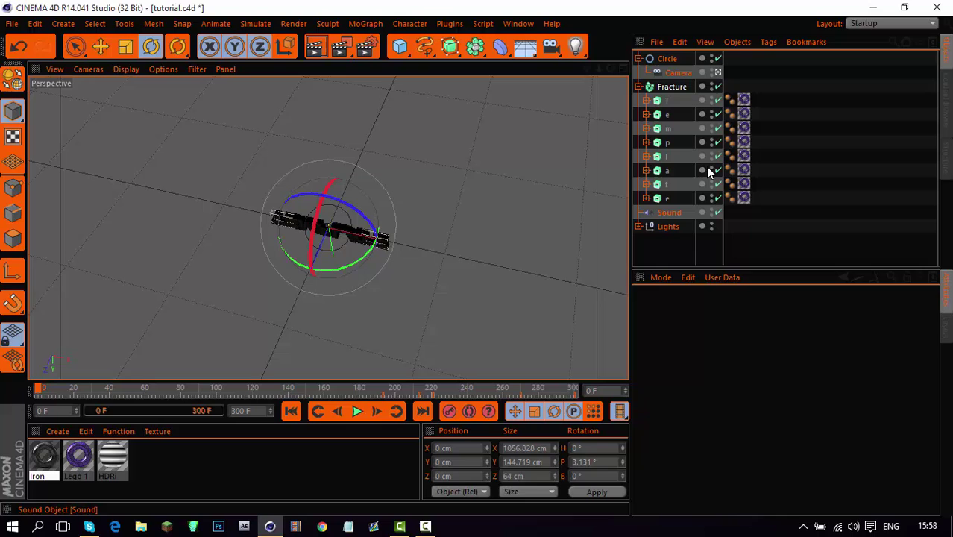
Select all eight letters, rotate them to a 360° pitch at frame 65 outside the camera view, and record a keyframe
left_click(665, 100)
left_click(666, 198, "shift")
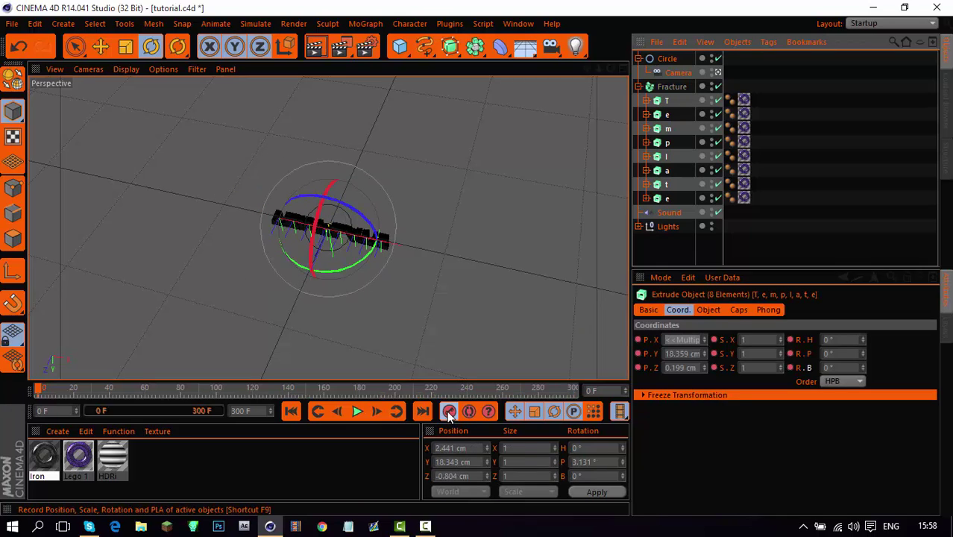
left_click(144, 388)
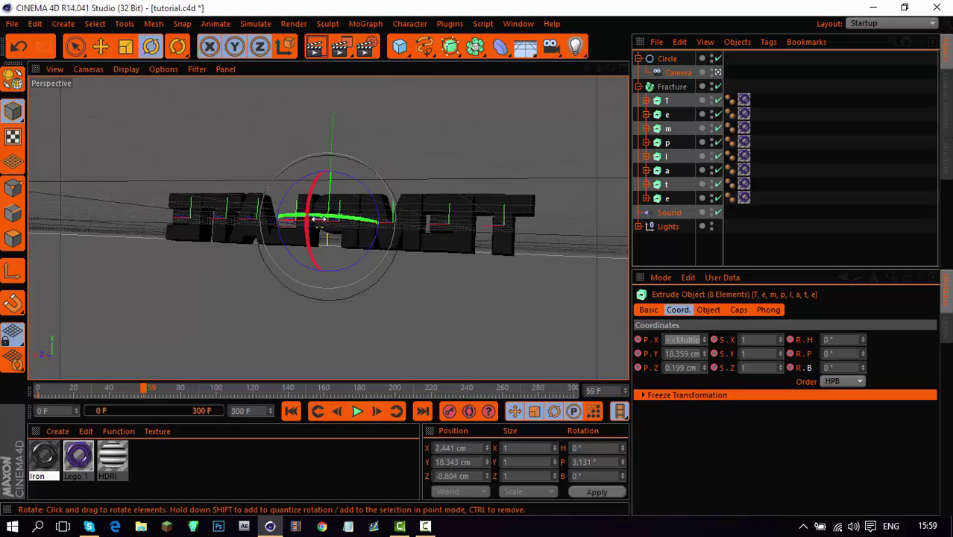
left_click(376, 412)
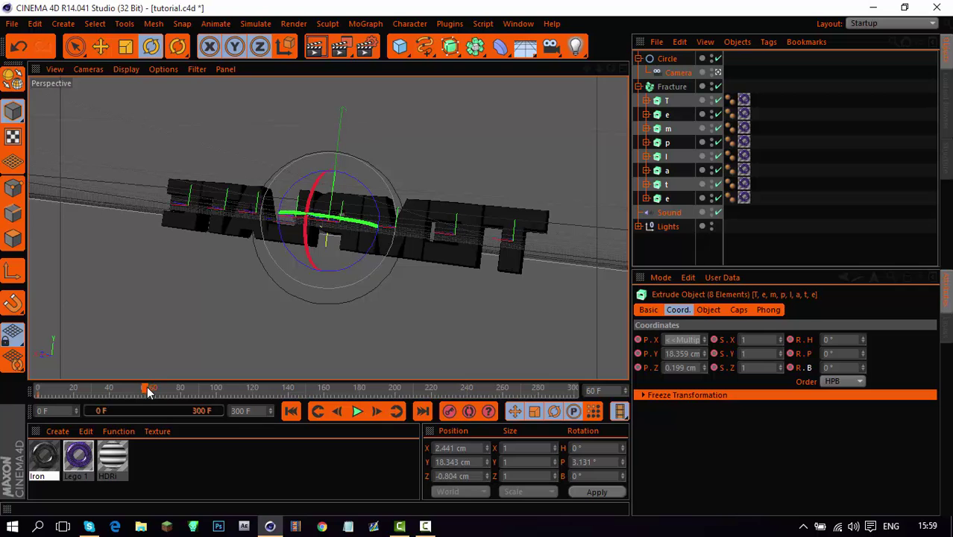
mouse_move(149, 393)
left_mouse_down()
mouse_move(179, 394)
mouse_move(155, 396)
left_mouse_up()
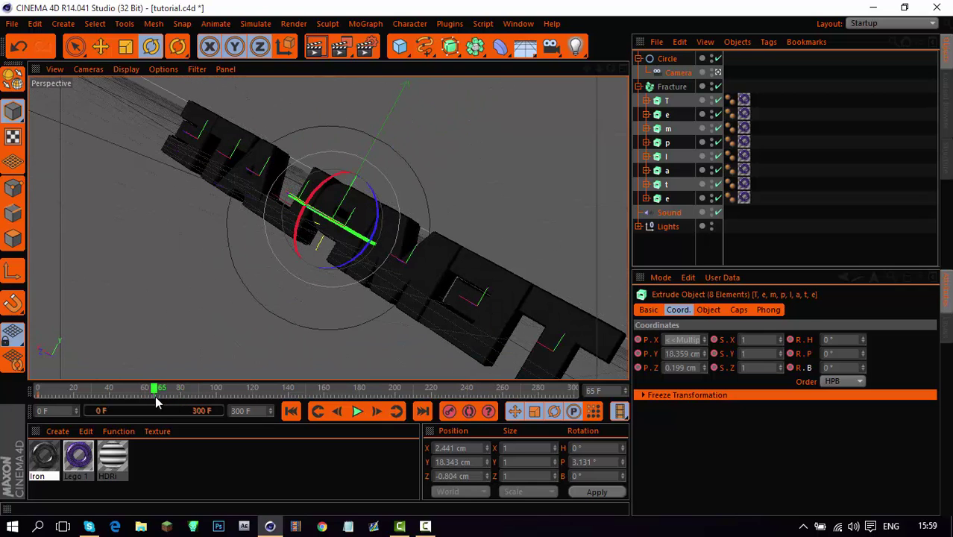
left_click(336, 414)
left_click(718, 72)
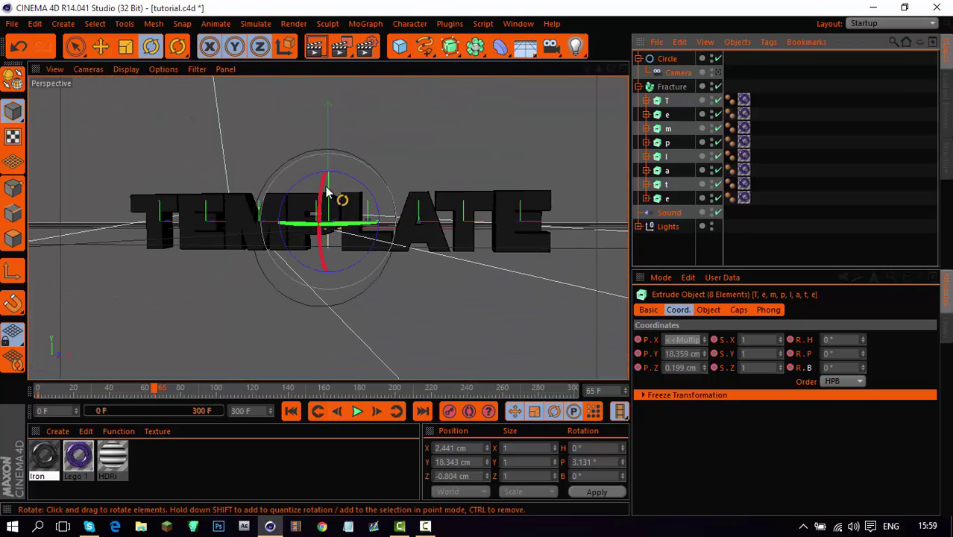
left_click_drag(325, 227, 325, 343)
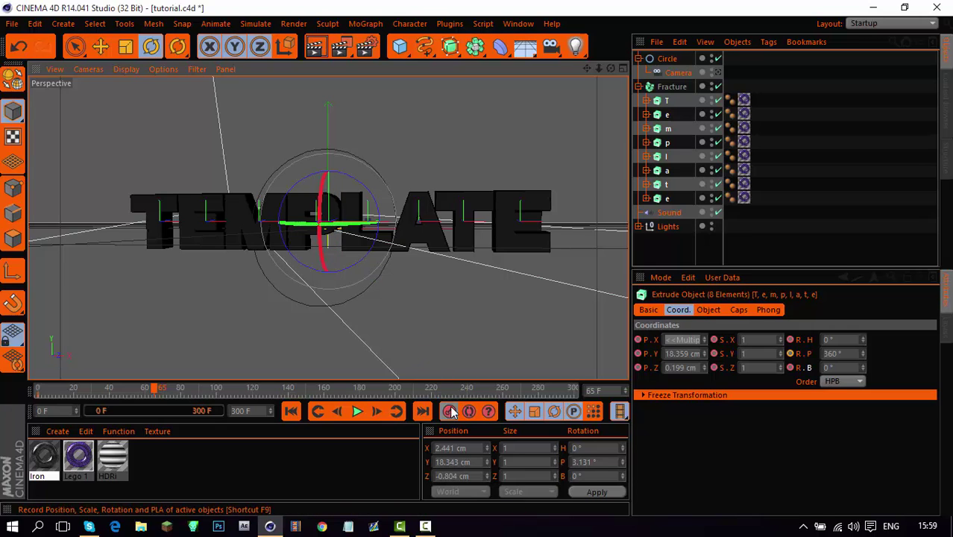
Leaving T's keys in place, stagger the start and end keyframes of e, m and p about three frames later per letter
left_click_drag(190, 395, 30, 392)
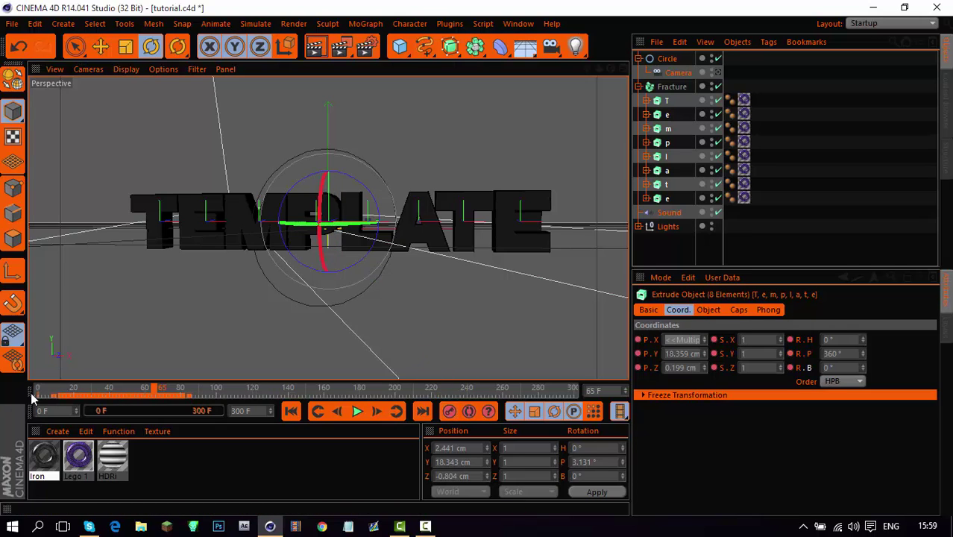
left_click(662, 102)
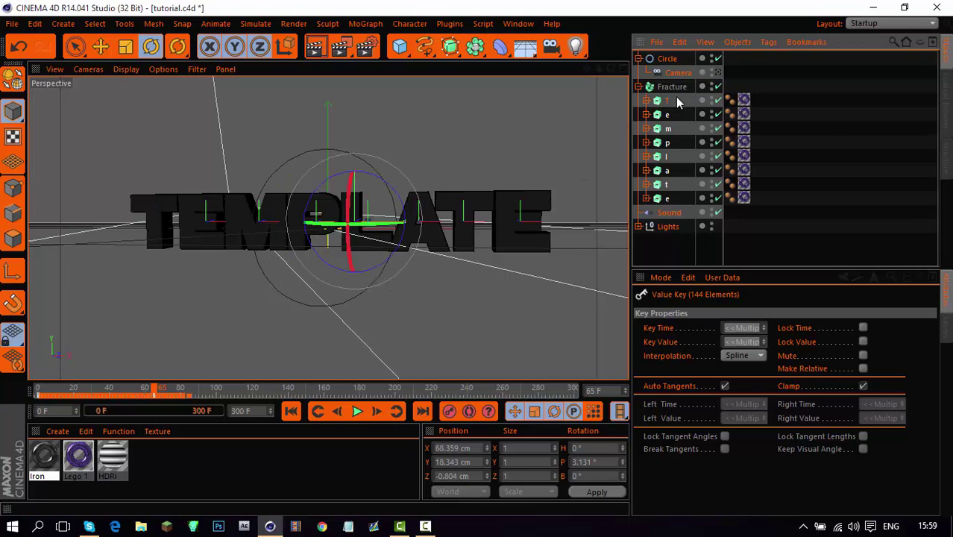
left_click(68, 395, "ctrl")
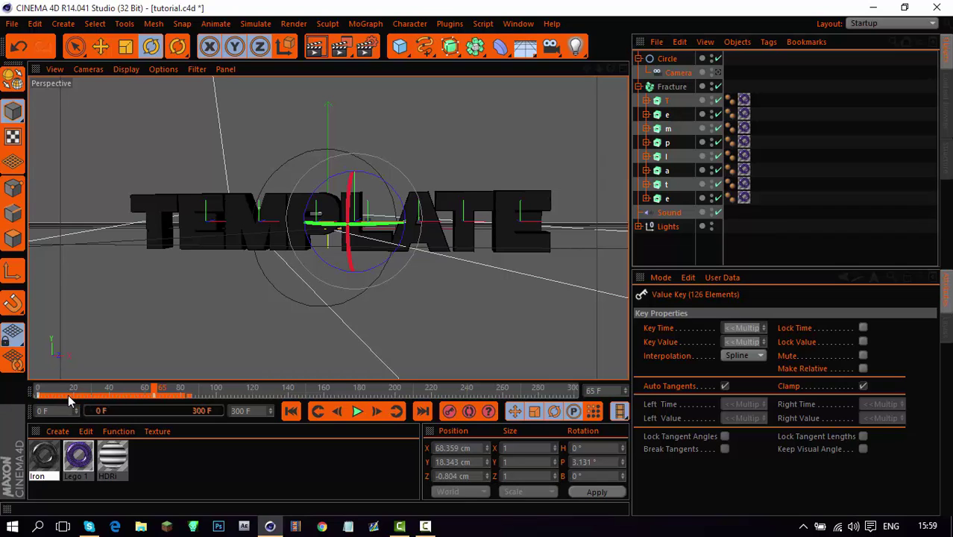
left_click_drag(70, 395, 74, 396)
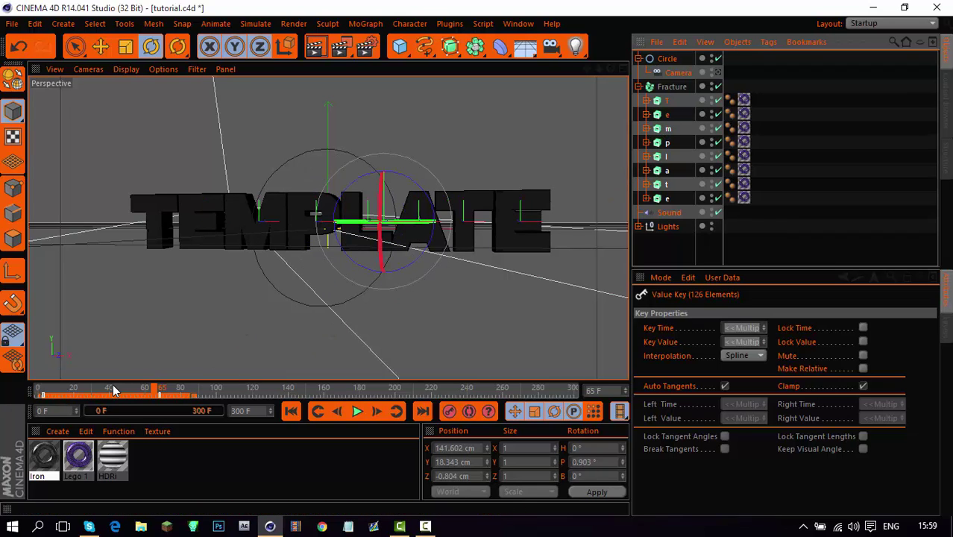
left_click_drag(100, 395, 104, 396)
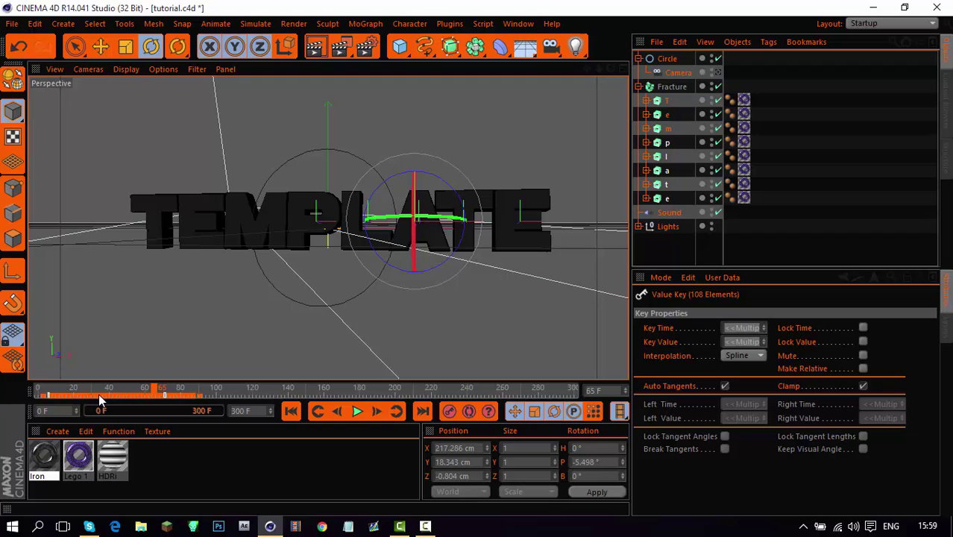
left_click_drag(99, 395, 106, 400)
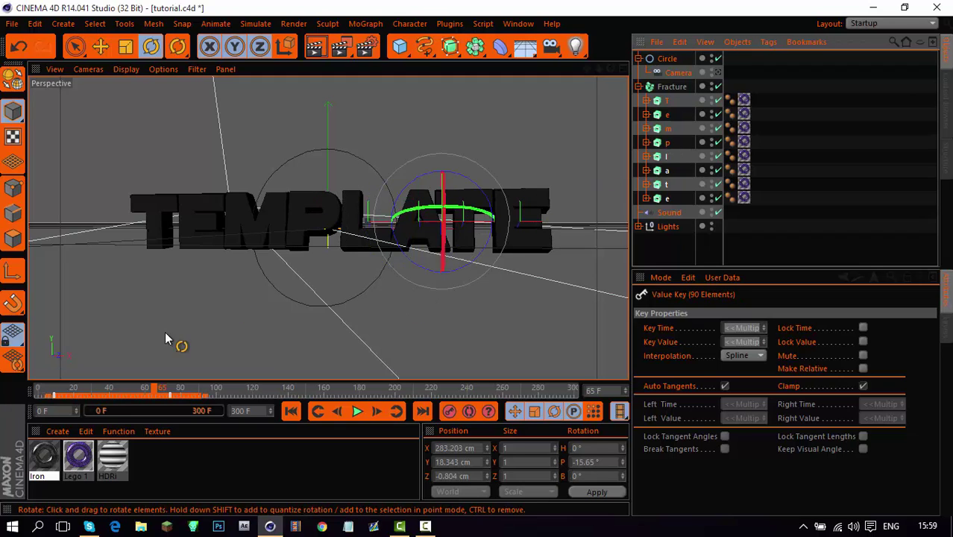
Continue staggering the start and end keyframes of l, a, t and the last e progressively later, ending at about frame 86
left_click_drag(89, 394, 93, 396)
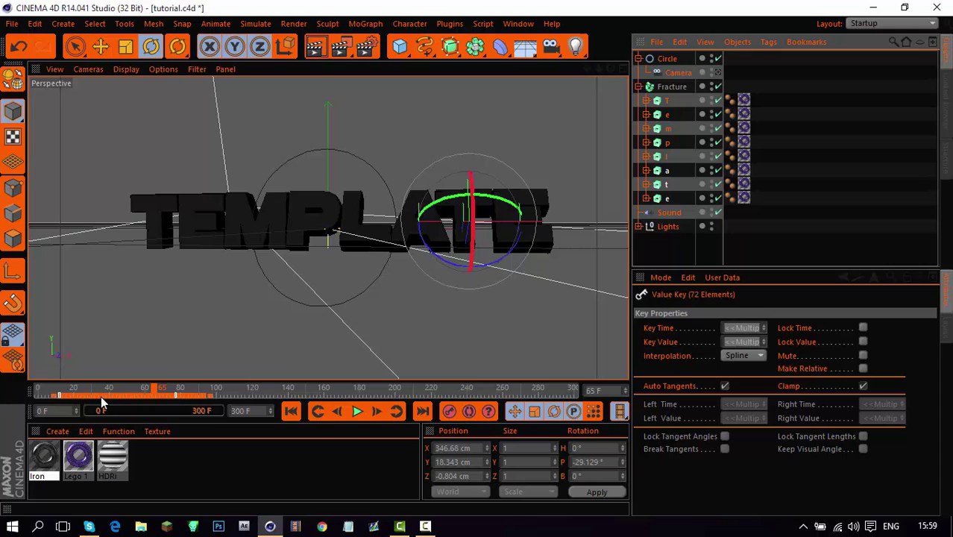
left_click_drag(101, 401, 111, 401)
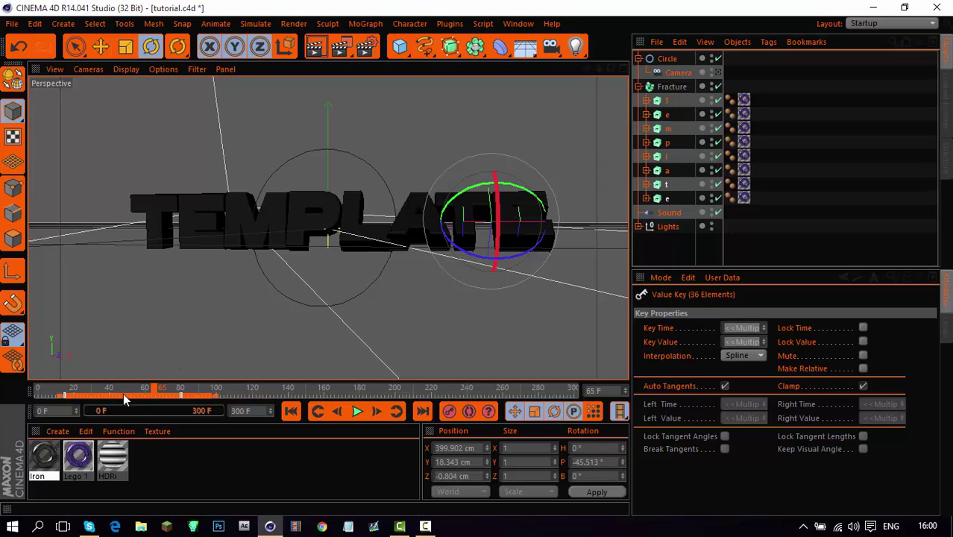
left_click_drag(123, 394, 125, 393)
left_click(667, 199)
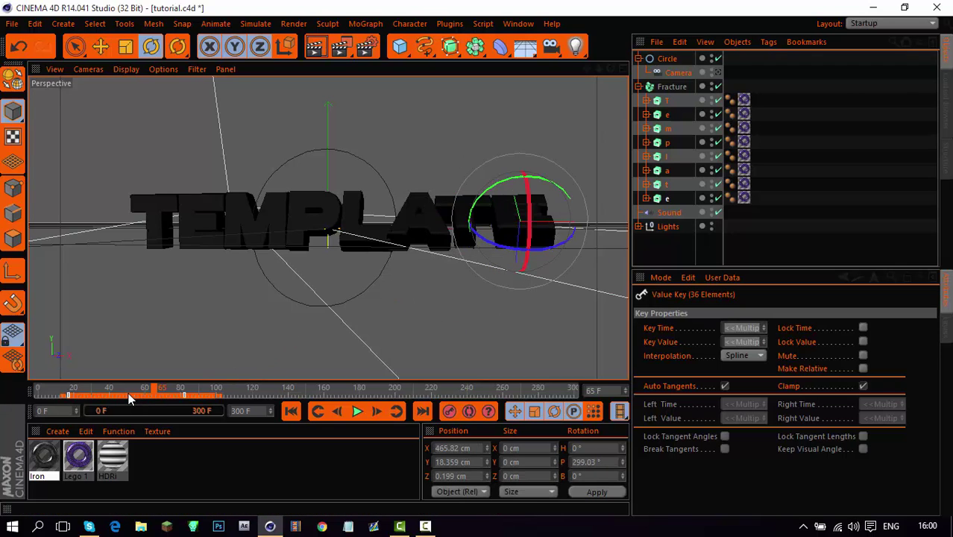
left_click_drag(130, 399, 135, 396)
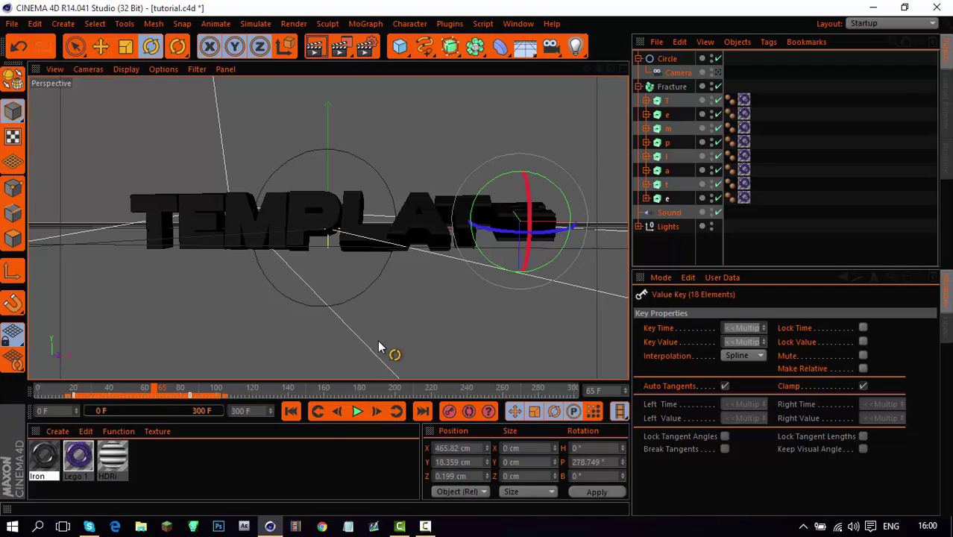
Look through the Camera again and shift the end keyframes of all eight letters about five frames earlier, starting near frame 60
left_click(191, 392)
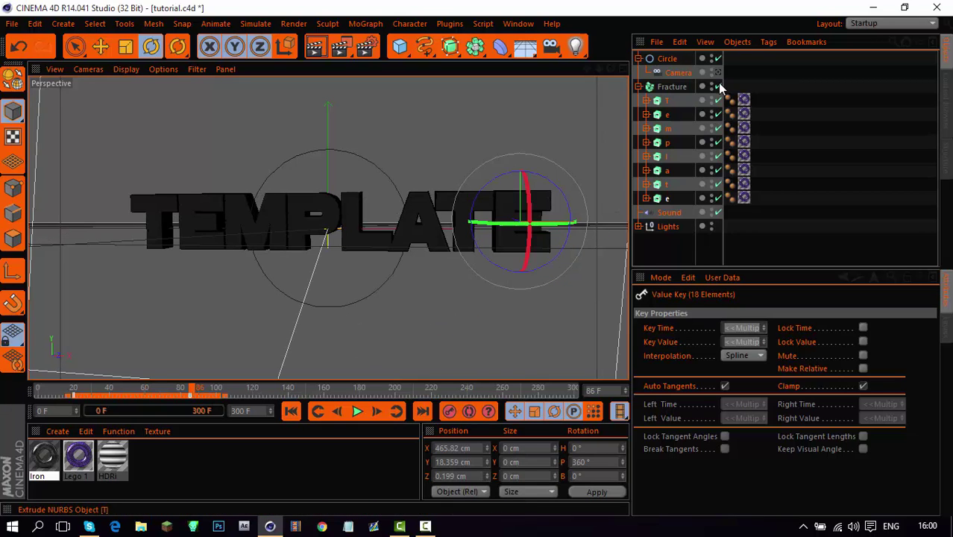
left_click_drag(619, 179, 311, 323, "alt")
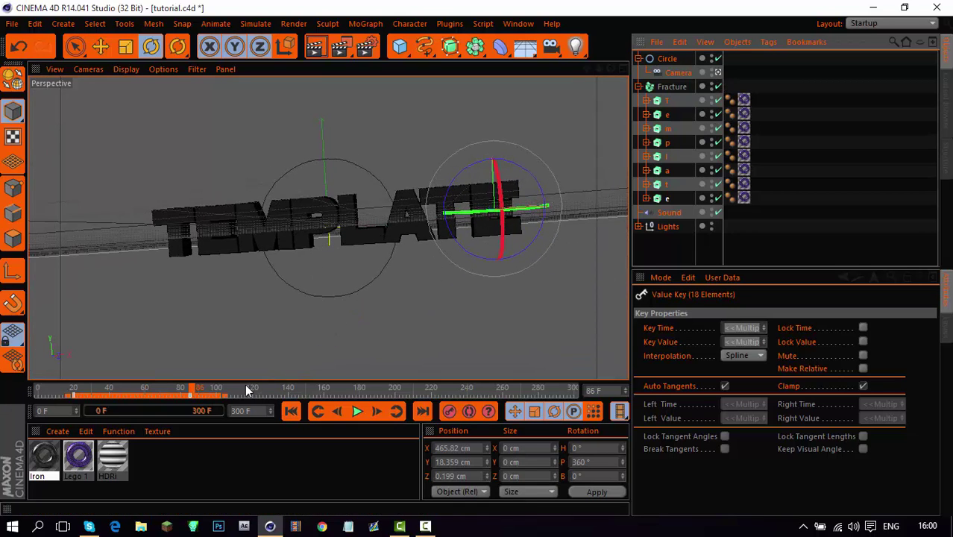
left_click(666, 101)
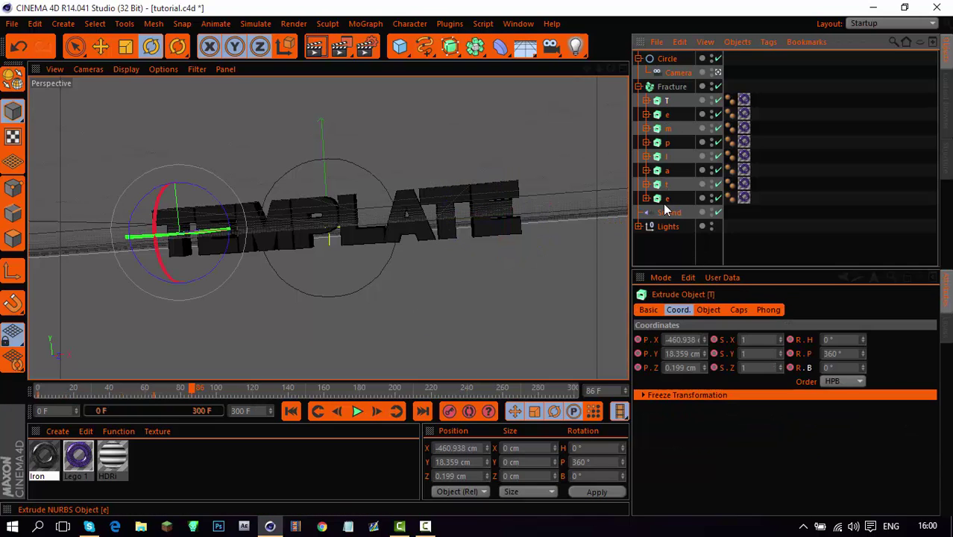
left_click(666, 199, "shift")
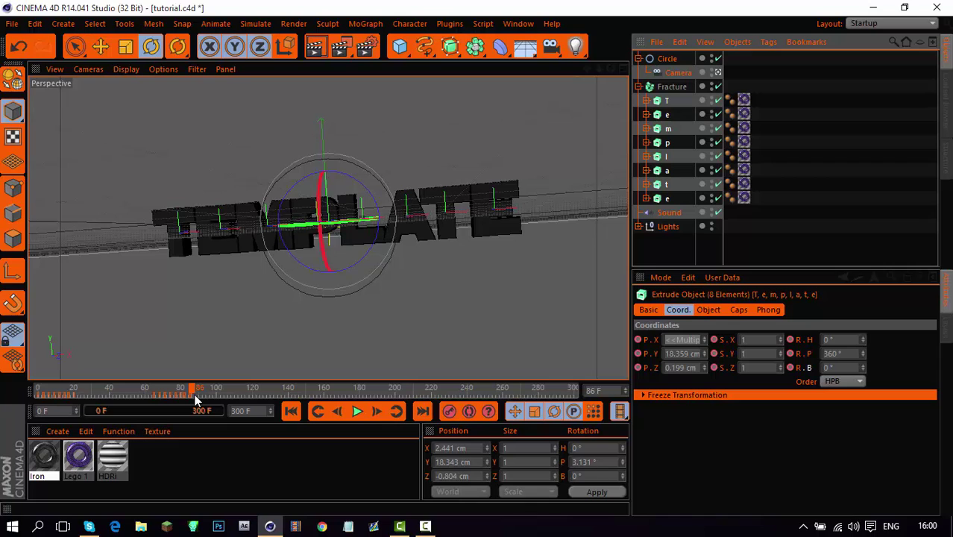
left_click_drag(196, 401, 219, 393)
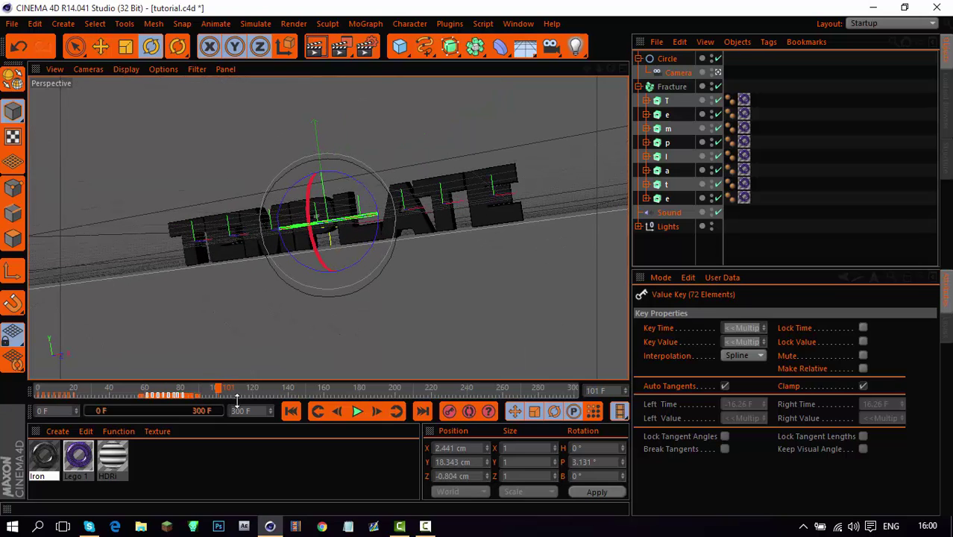
Play the animation from frame 0 to review the staggered letter flips
left_click(291, 411)
left_click(358, 413)
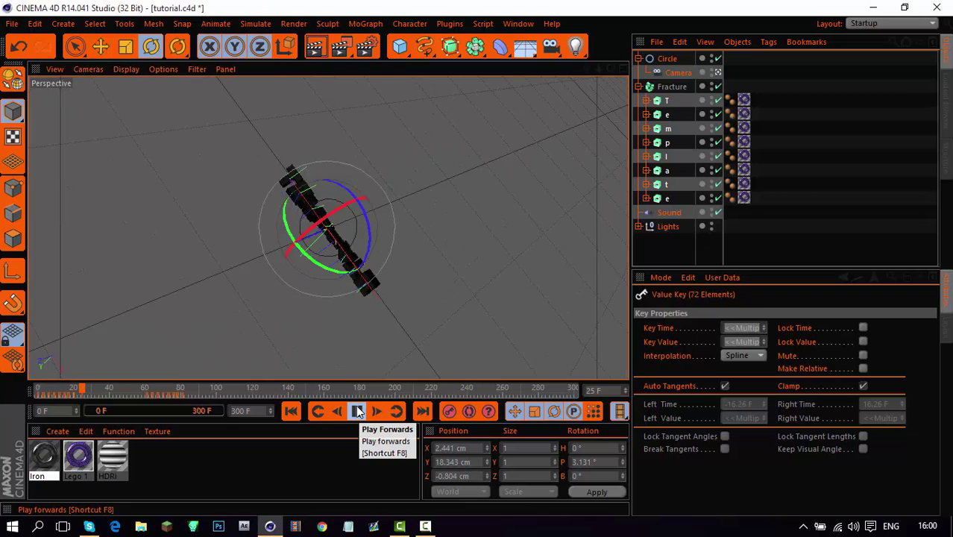
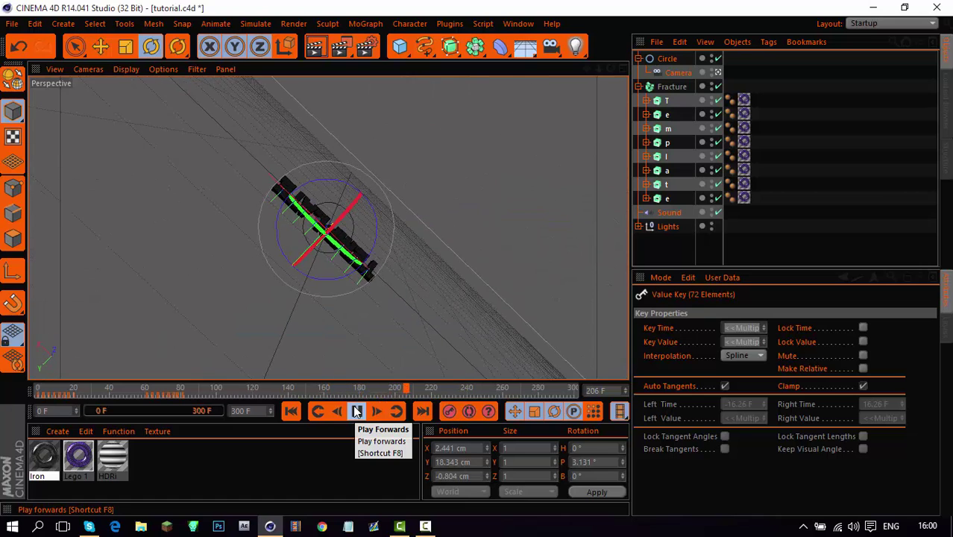
left_click(357, 412)
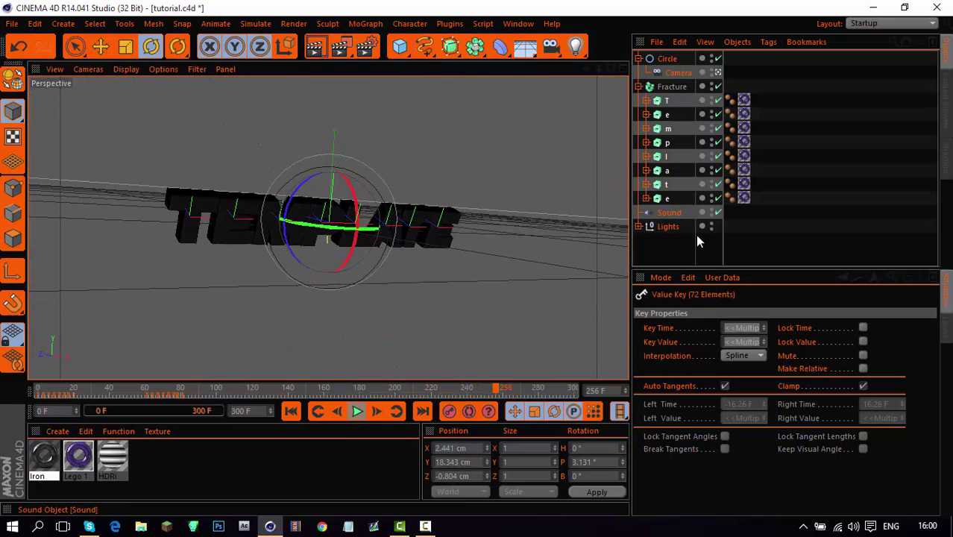
Collapse the Fracture's letter hierarchy and move the playhead to the Circle's keyframe at frame 180
left_click(666, 87)
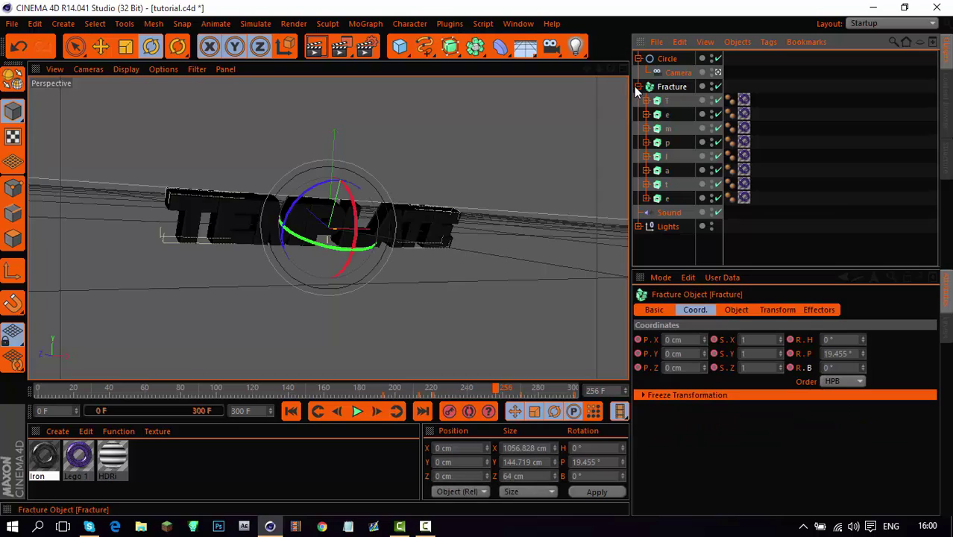
left_click(638, 86)
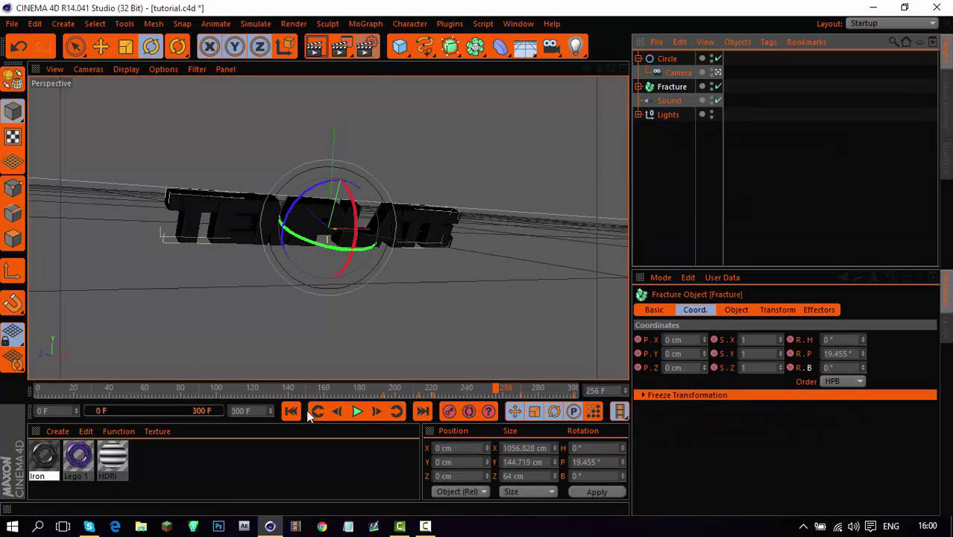
left_click(667, 59)
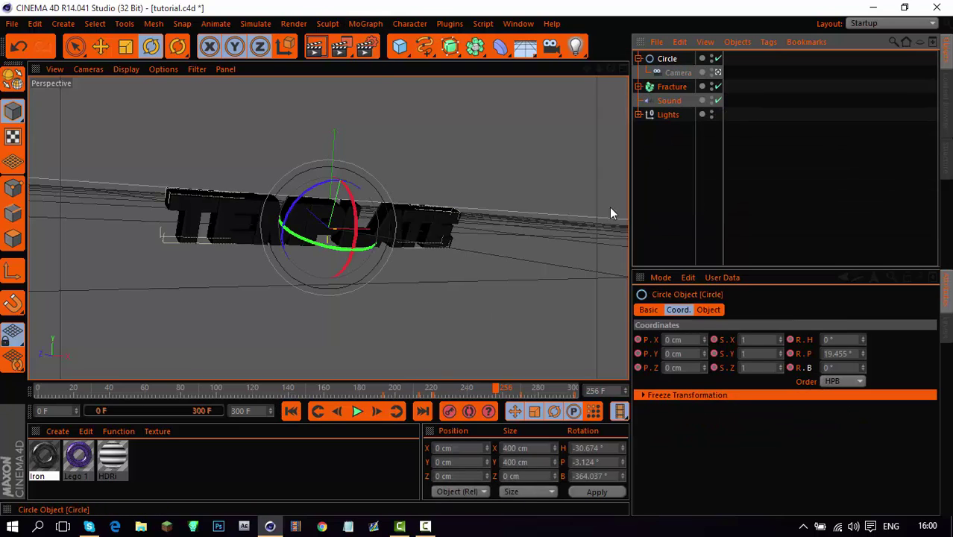
left_click(345, 388)
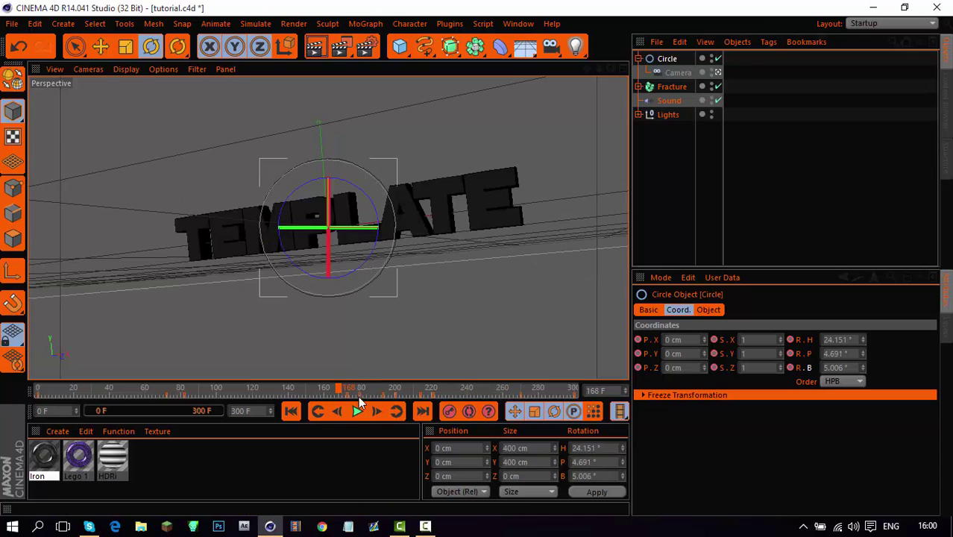
left_click(396, 411)
Add a MoGraph Random effector to the Fracture
left_click(672, 87)
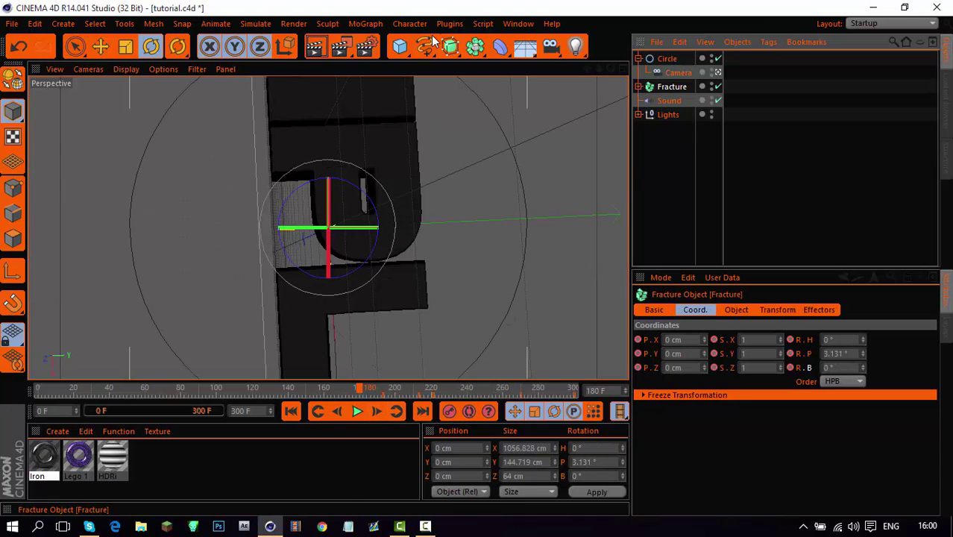
left_click(370, 24)
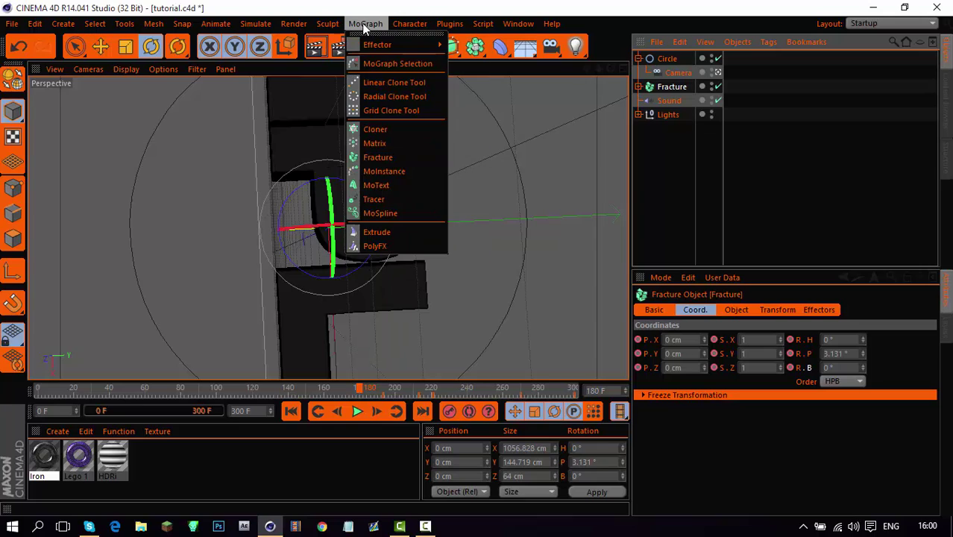
mouse_move(375, 43)
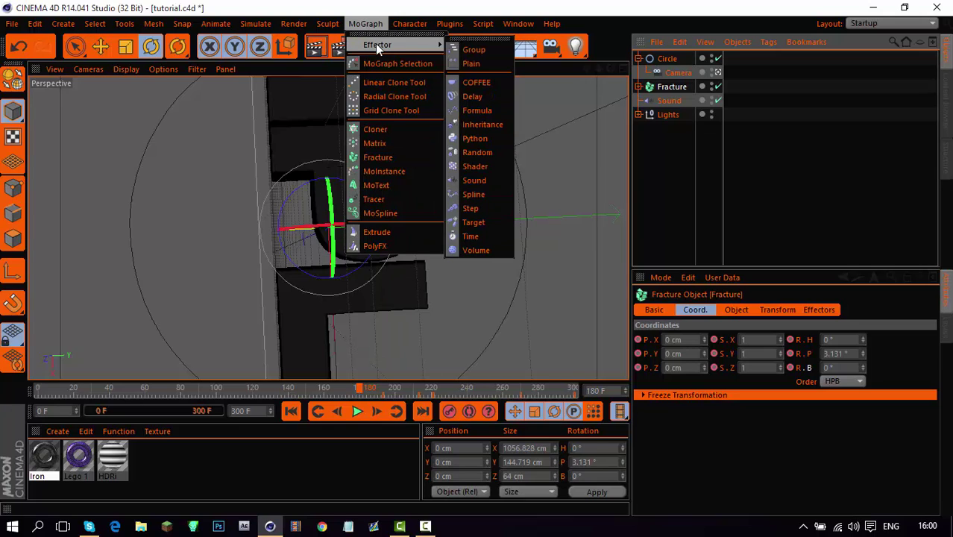
left_click(492, 153)
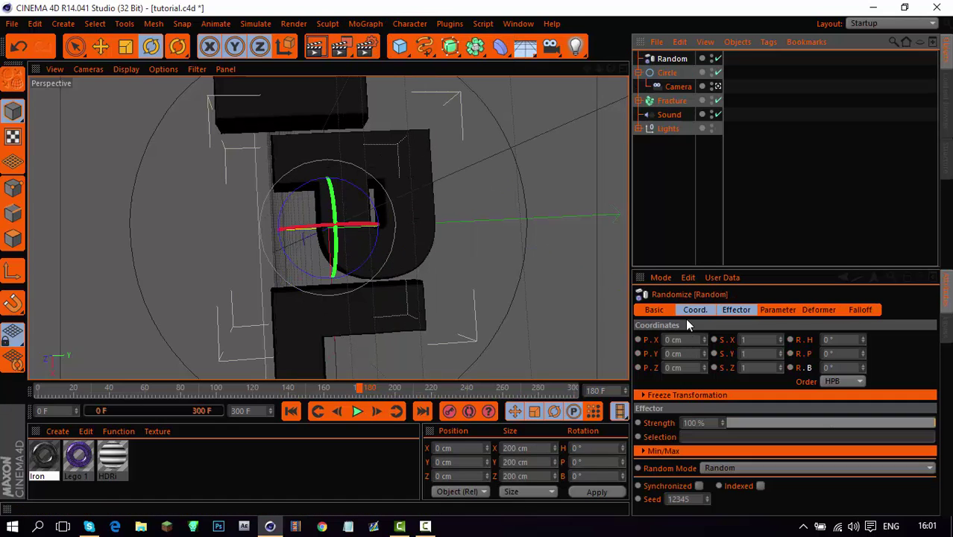
Make the Random effector affect only rotation instead of position, with H 42°, P -19° and B 27°
left_click(734, 310)
left_click(778, 309)
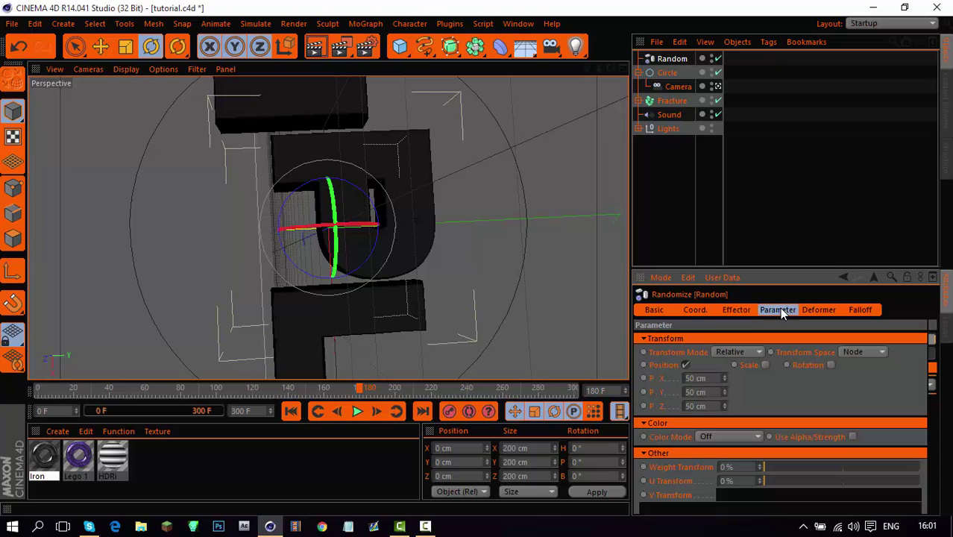
left_click(685, 365)
left_click(803, 364)
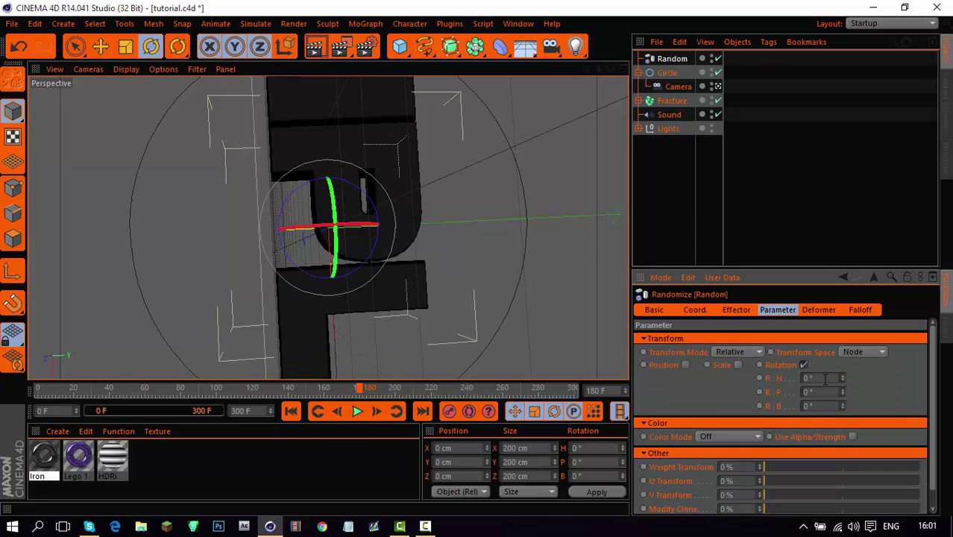
left_click_drag(843, 378, 842, 350)
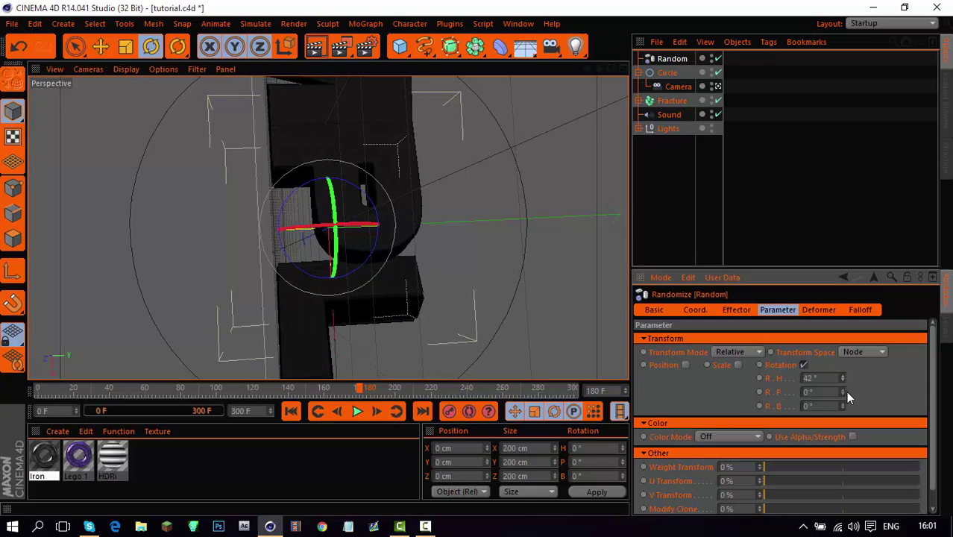
mouse_move(843, 392)
left_mouse_down()
mouse_move(842, 407)
mouse_move(845, 390)
left_mouse_up()
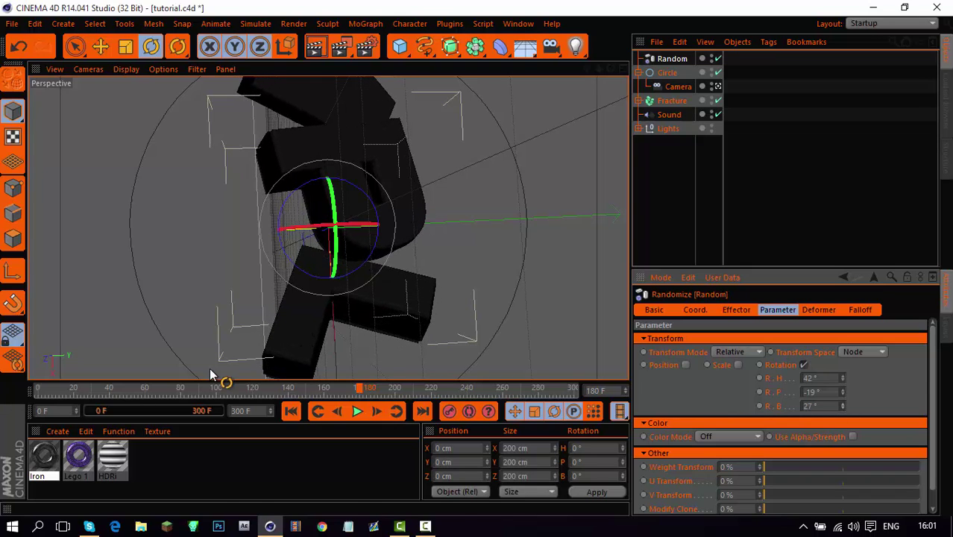
At the Circle's keyframe on frame 173, key the Random effector's Strength at 0%
left_click(345, 391)
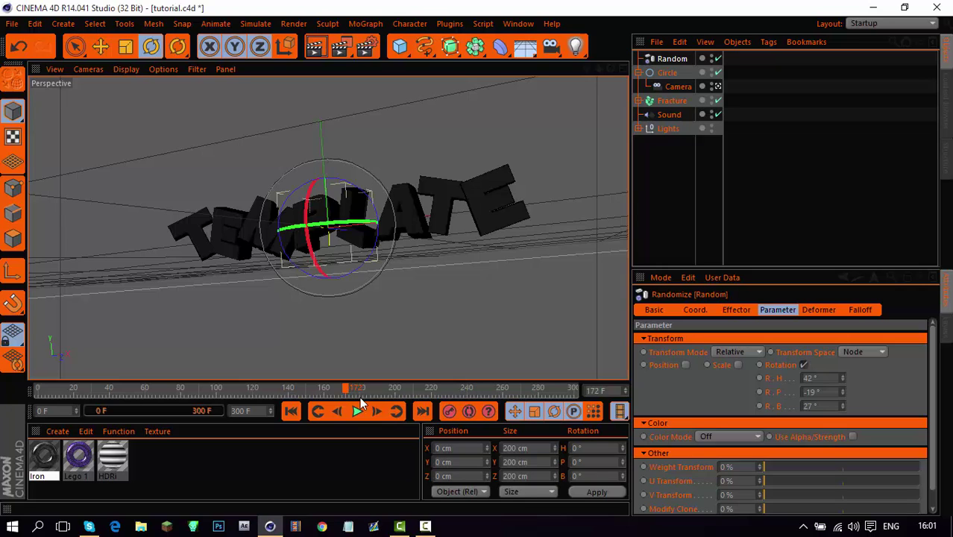
left_click(737, 310)
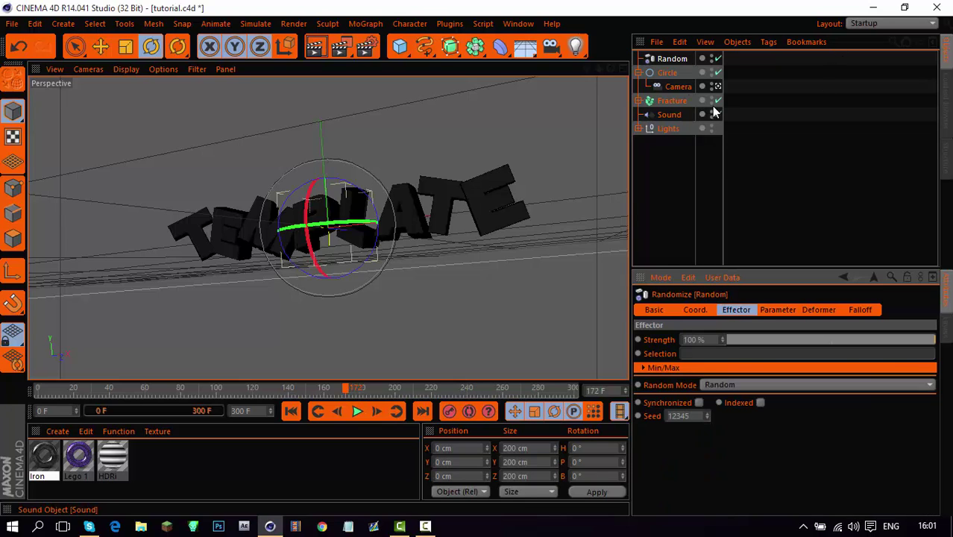
left_click(668, 71)
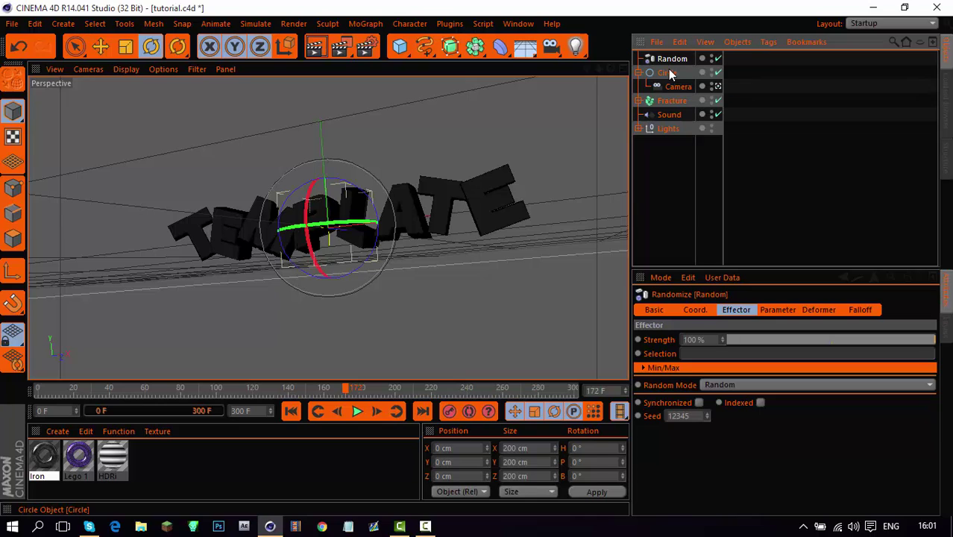
left_click(396, 412)
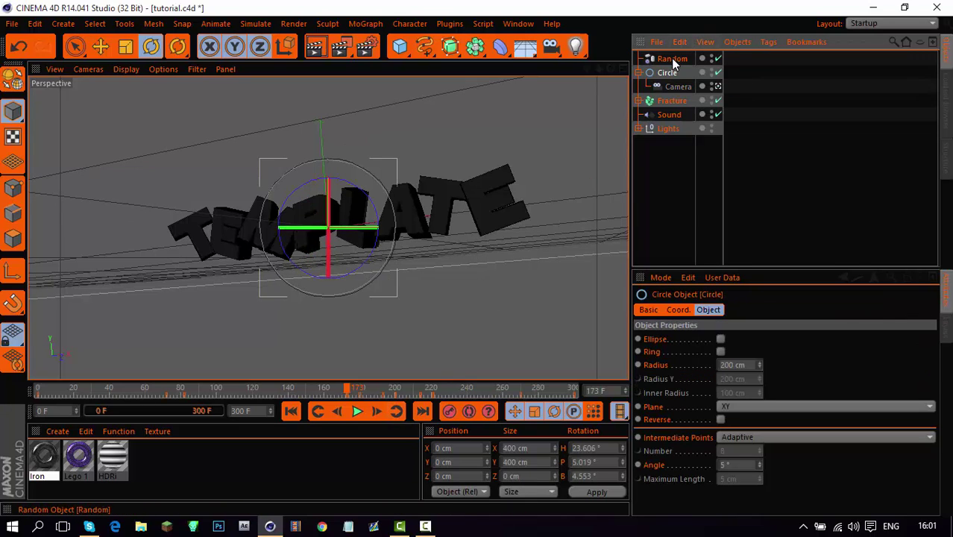
left_click(670, 59)
left_click(730, 339)
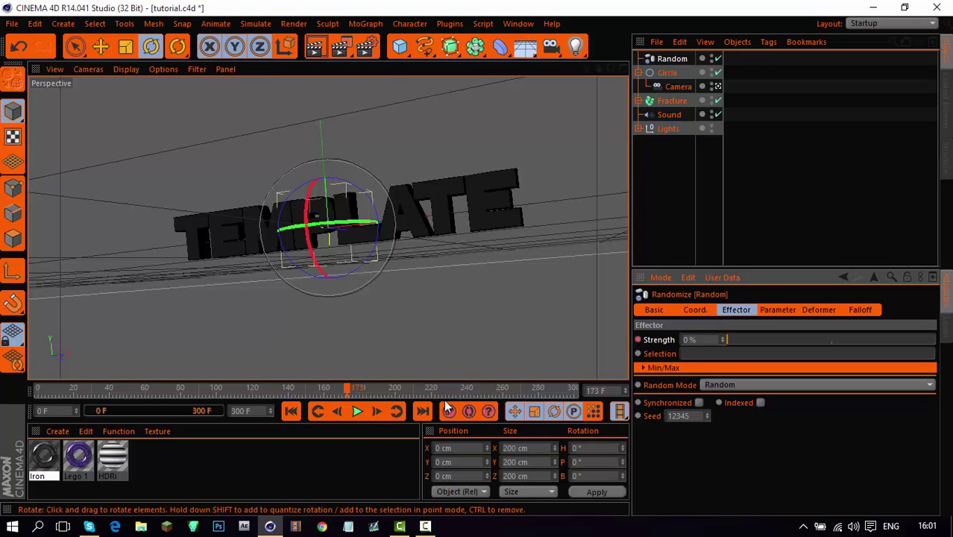
Advance to frame 180 and key the Random effector's Strength at 100%
left_click(377, 412)
left_click(377, 412)
left_click(378, 412)
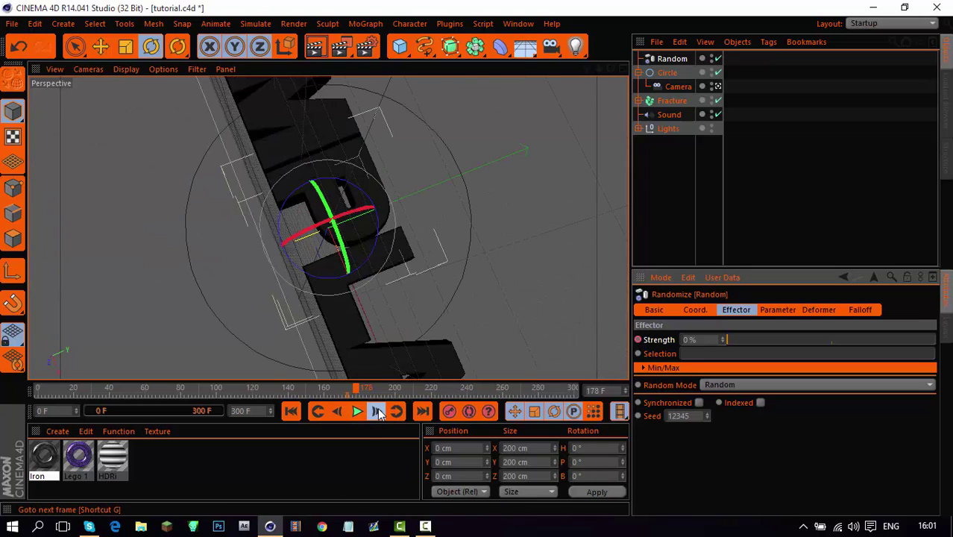
left_click(378, 413)
left_click(378, 413)
left_click_drag(858, 343, 935, 342)
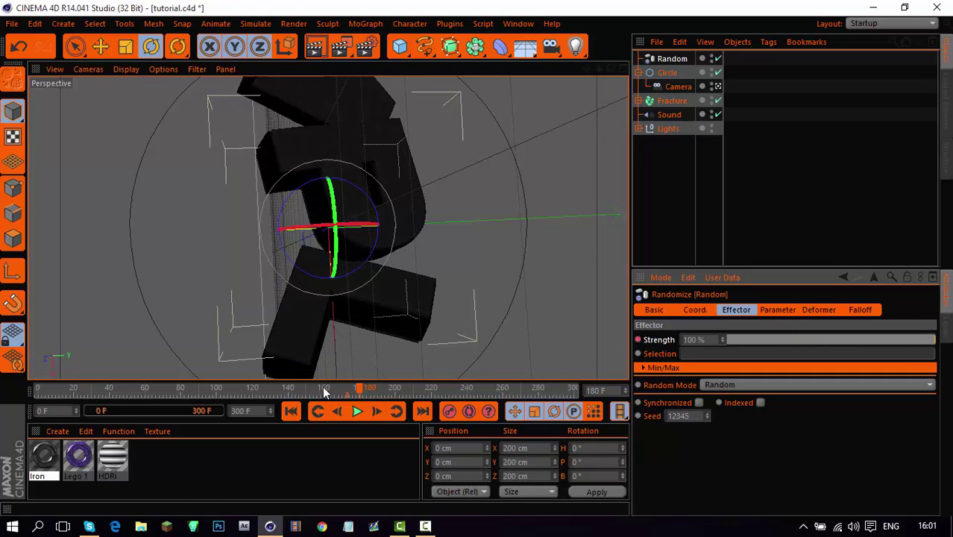
At the Circle's keyframe on frame 193, set the Random effector's Strength to 105% and key it
left_click_drag(358, 388, 399, 388)
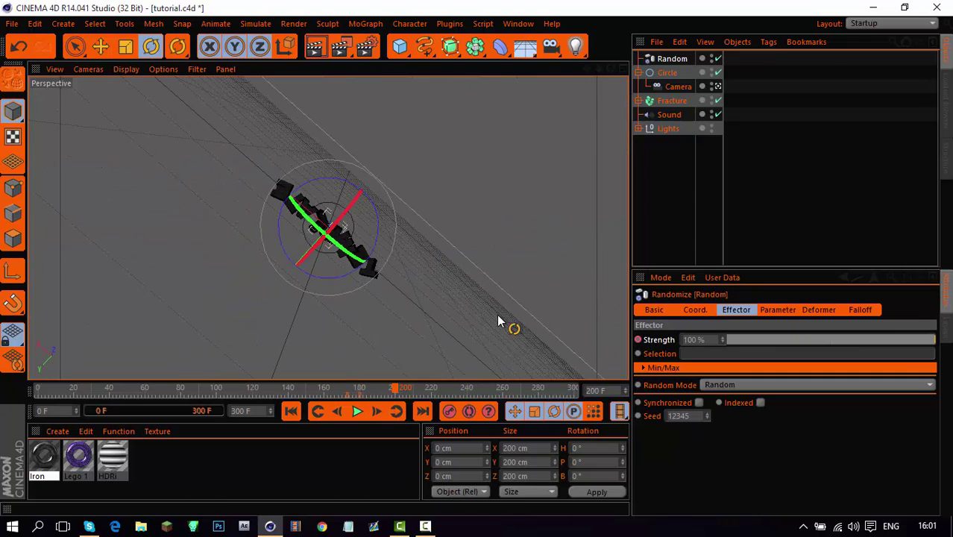
left_click(671, 72)
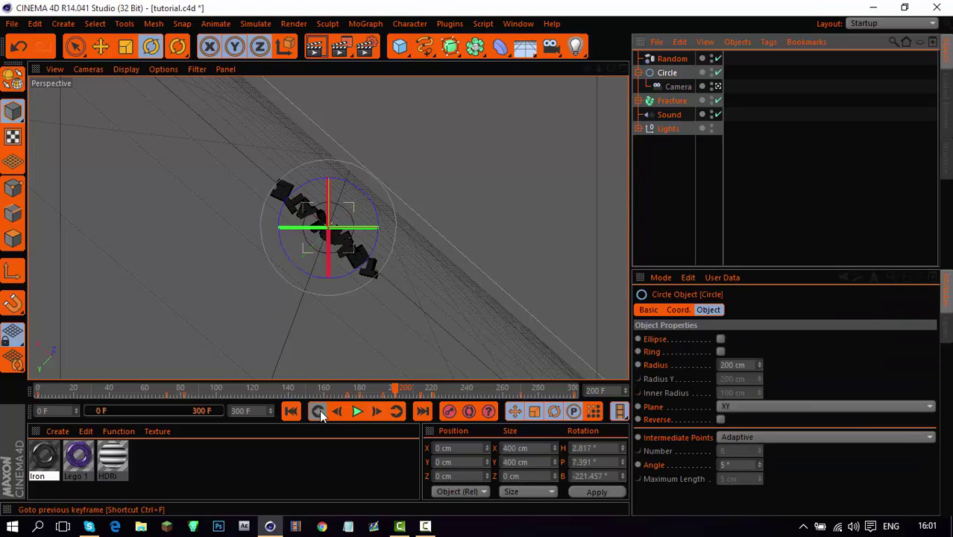
left_click(320, 409)
left_click(672, 58)
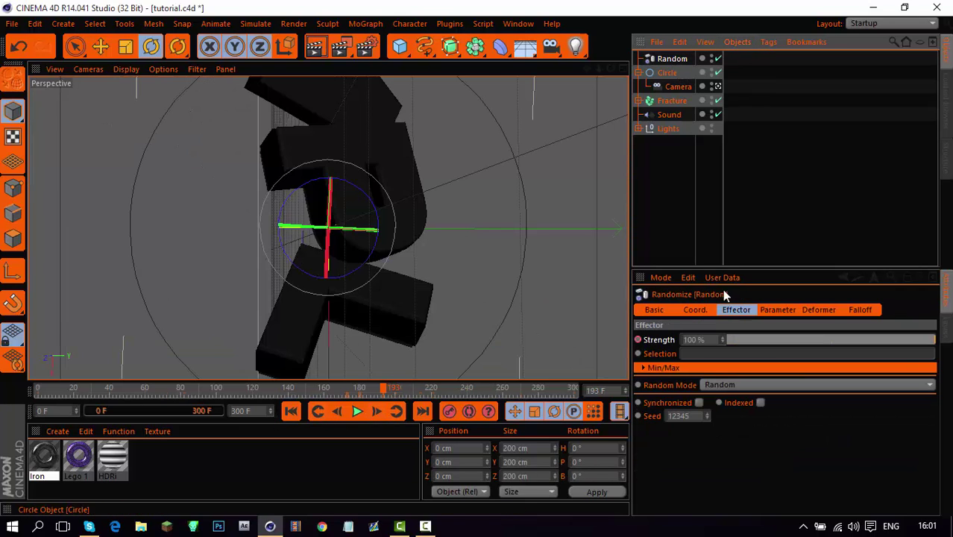
left_click(639, 339)
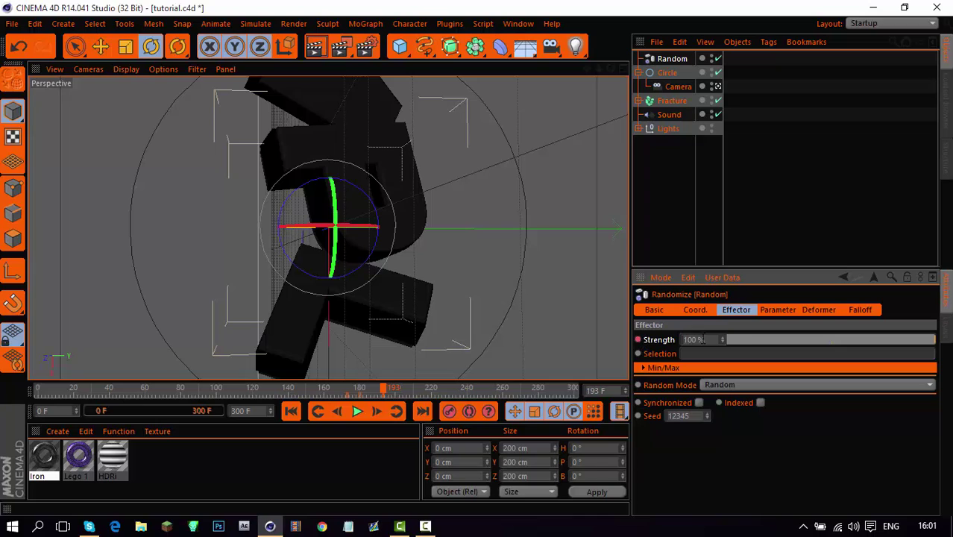
type("105")
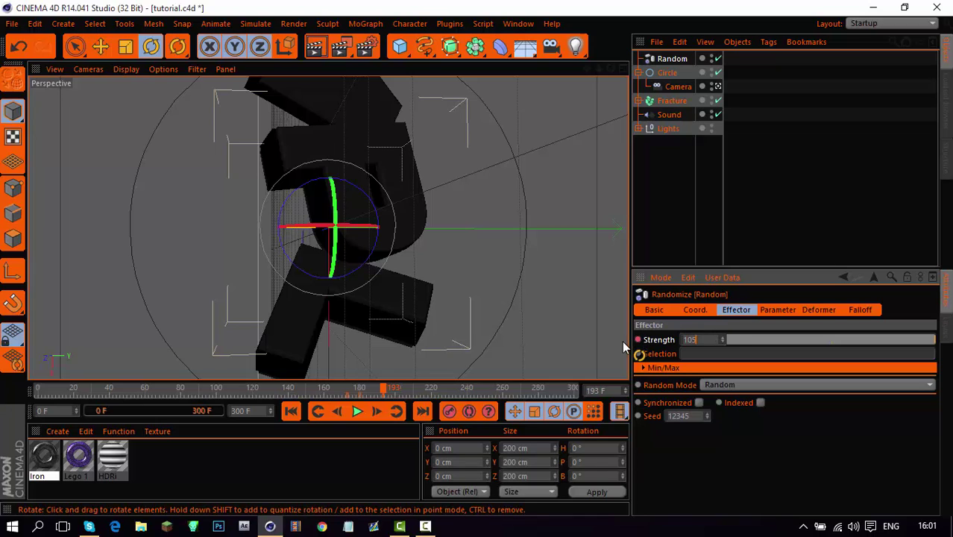
key("Return")
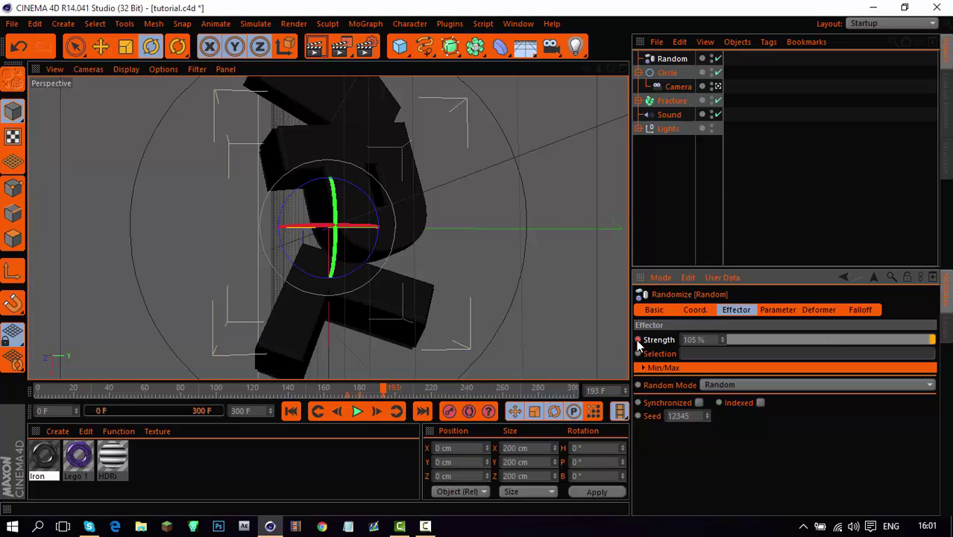
Advance to frame 200 and key the Random effector's Strength at 0%
left_click(377, 411)
left_click(377, 412)
left_click(377, 411)
left_click(378, 412)
left_click(378, 411)
left_click(378, 411)
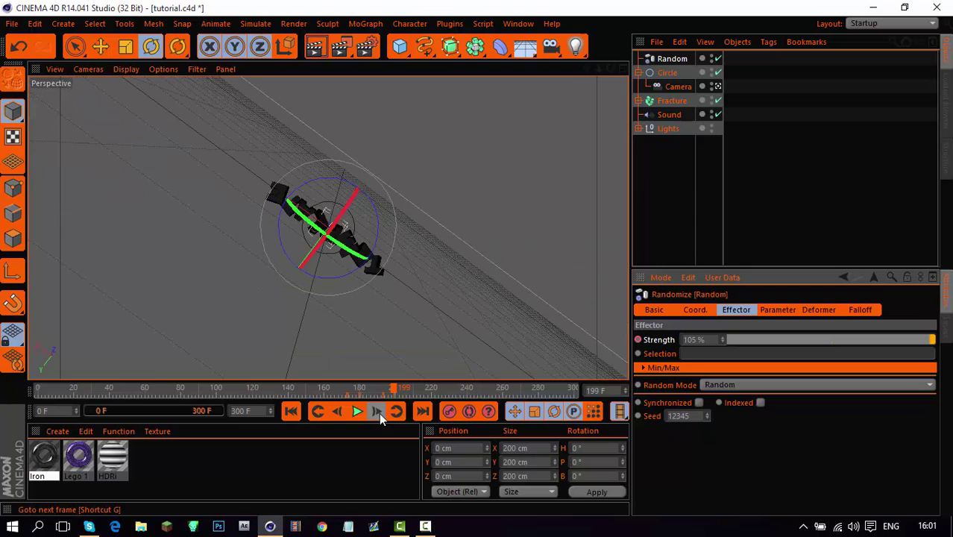
left_click(378, 411)
left_click_drag(739, 337, 682, 351)
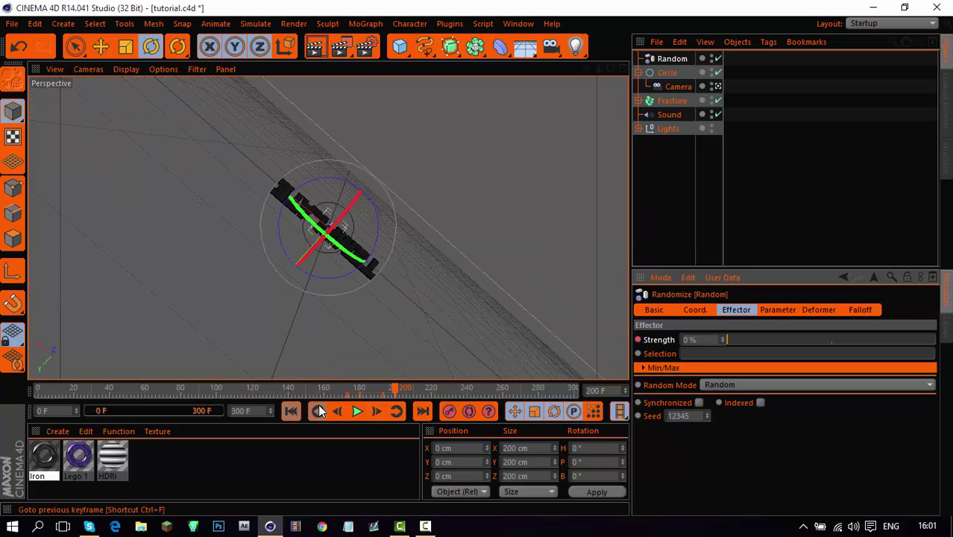
Play the animation from about frame 141, clear the selection and scrub the timeline to review the random letter rotations
left_click(358, 412)
left_click(358, 412)
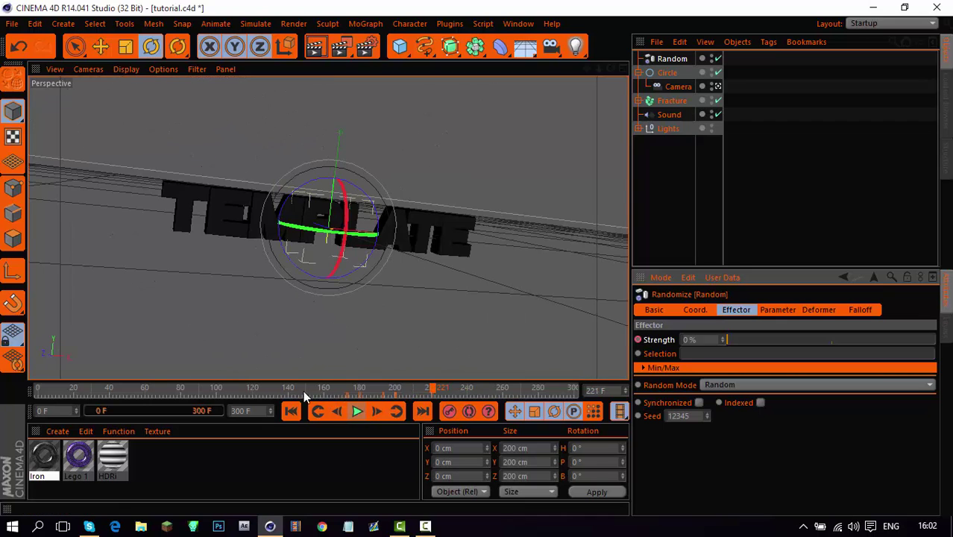
left_click(289, 390)
left_click(358, 413)
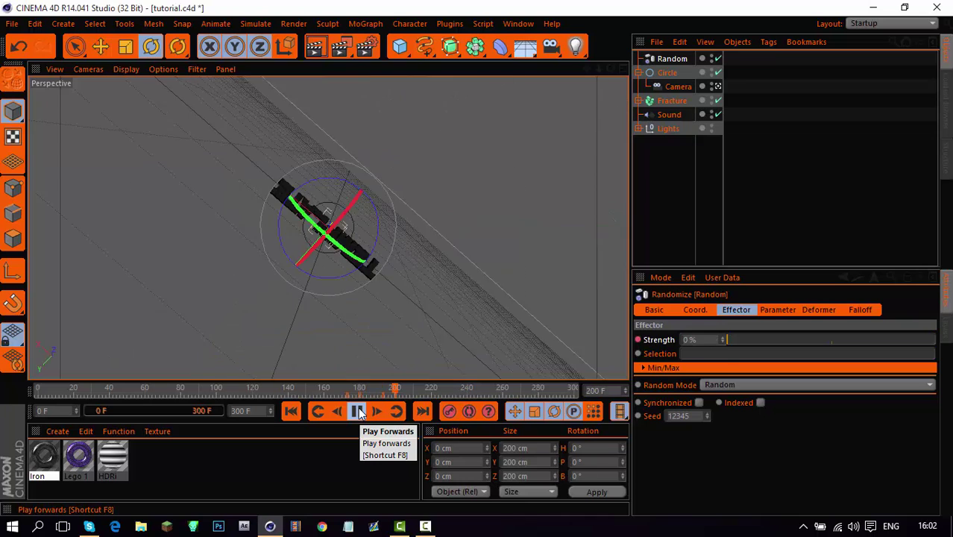
left_click(358, 413)
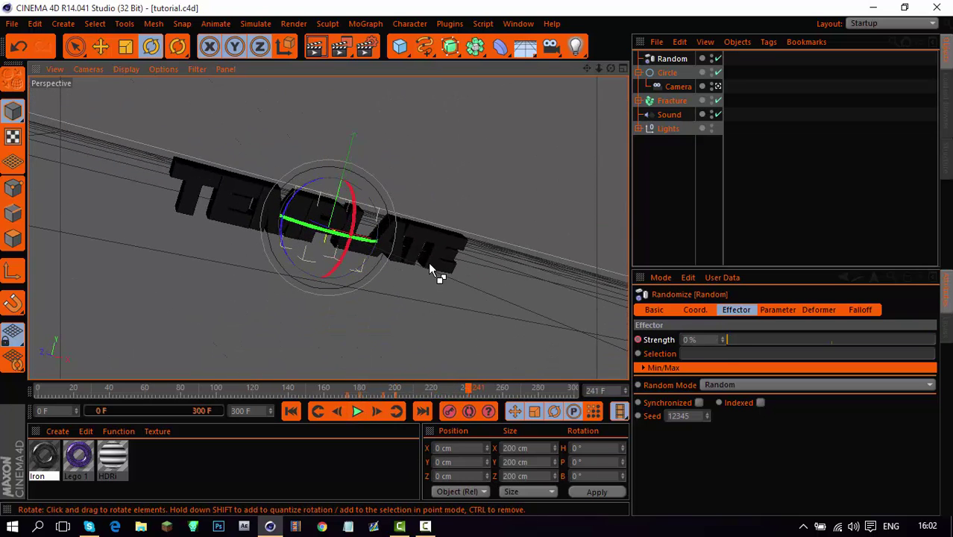
left_click(675, 154)
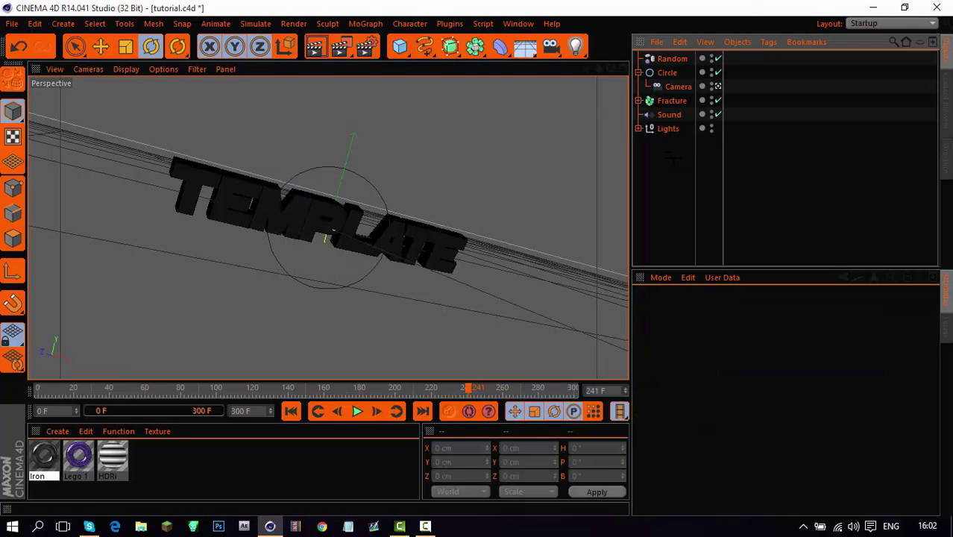
left_click_drag(194, 386, 442, 398)
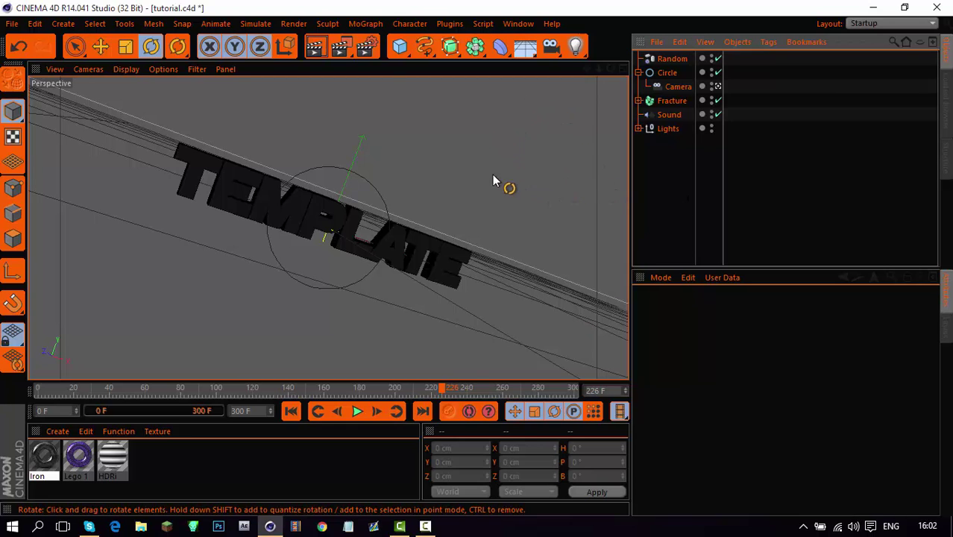
Leave the scene camera's view, add a Helix spline and rotate its heading to -90°
left_click(718, 87)
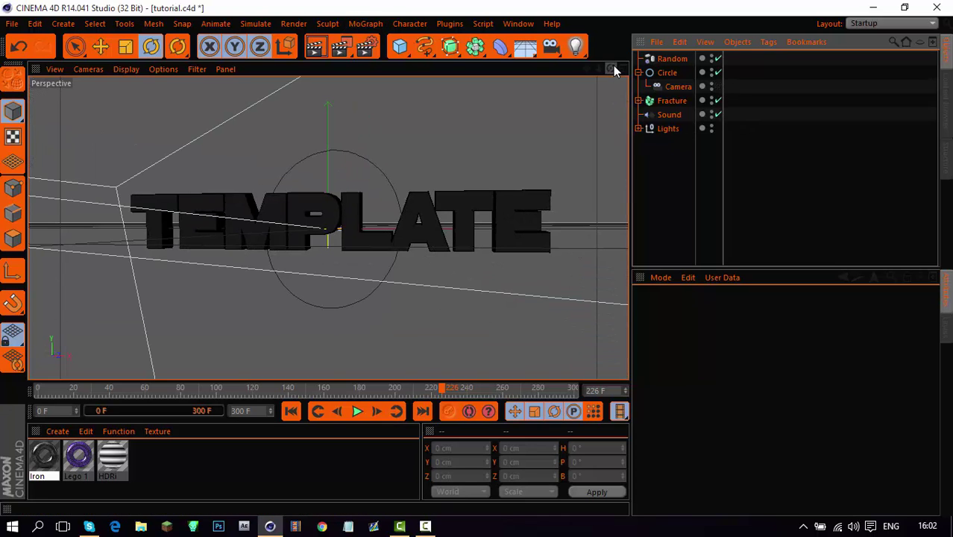
left_click_drag(611, 68, 580, 75)
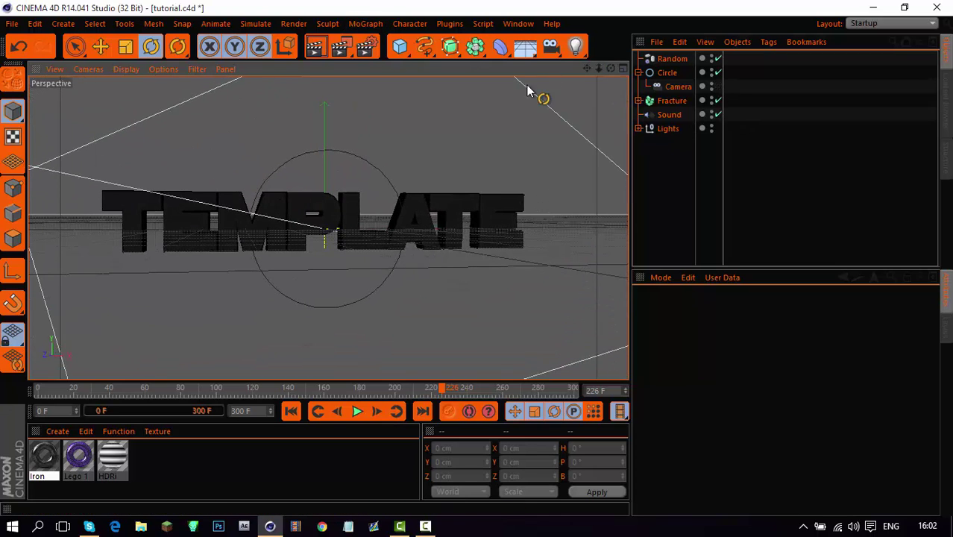
left_click(424, 46)
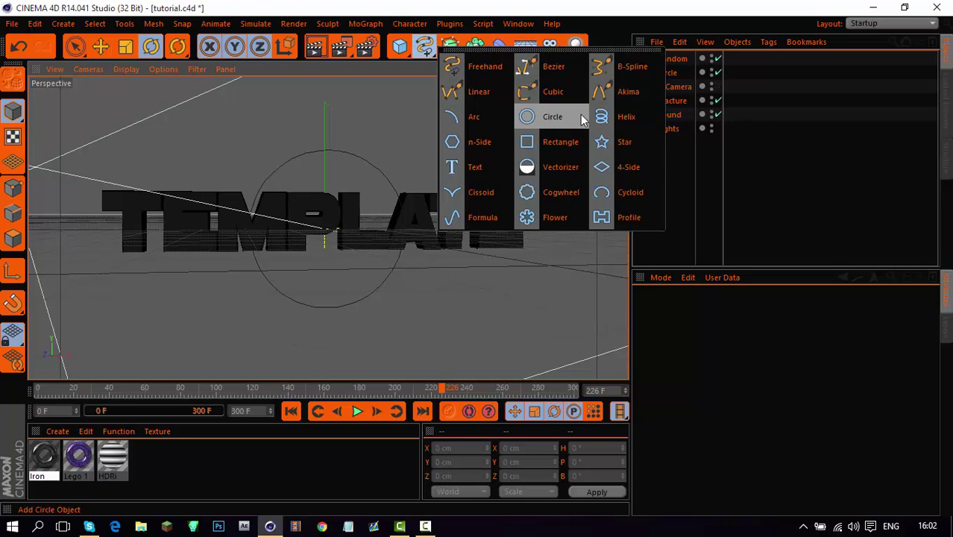
left_click(613, 118)
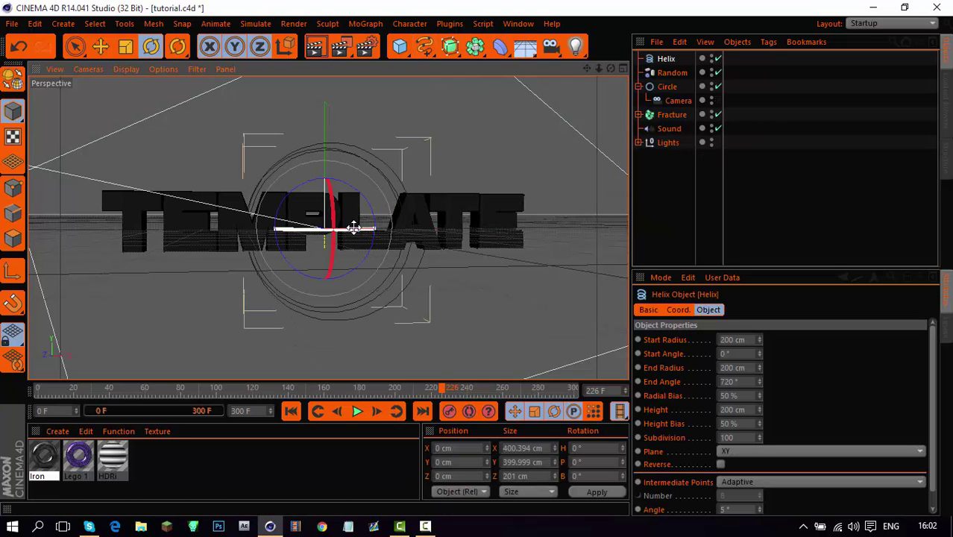
left_click_drag(319, 229, 188, 228)
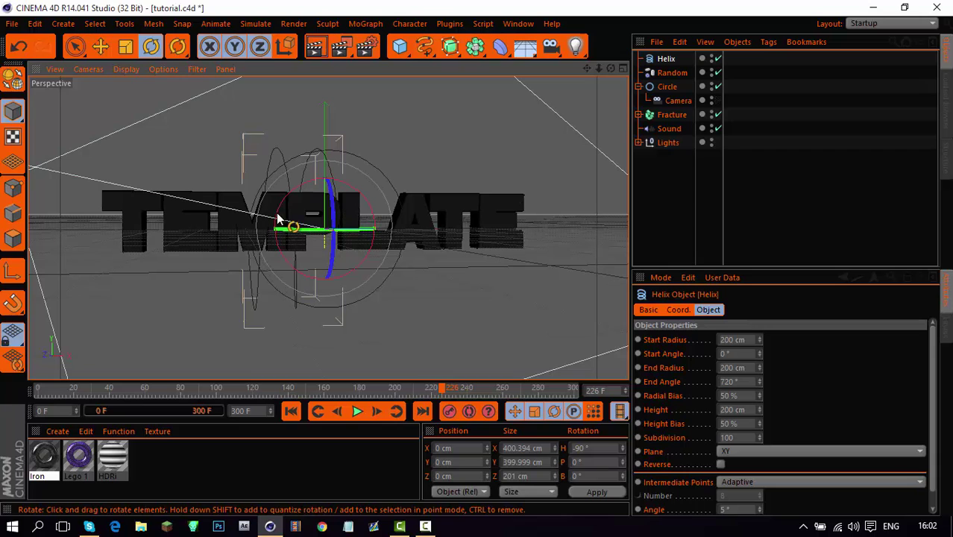
left_click_drag(291, 202, 319, 253)
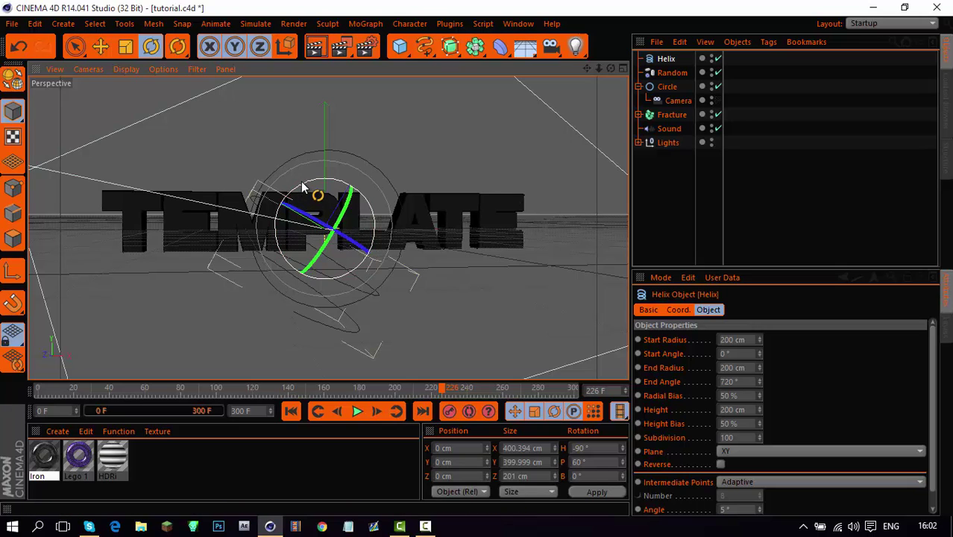
mouse_move(334, 192)
left_mouse_down()
mouse_move(321, 179)
mouse_move(351, 198)
left_mouse_up()
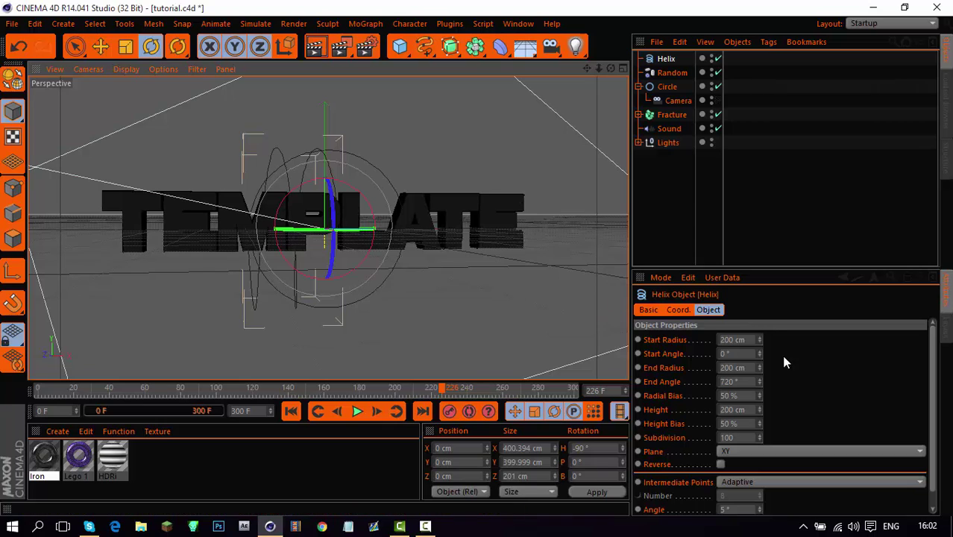
Set the Helix's Start Radius and End Radius to 120 cm and stretch its Height to about 2180 cm
left_click_drag(759, 366, 759, 391)
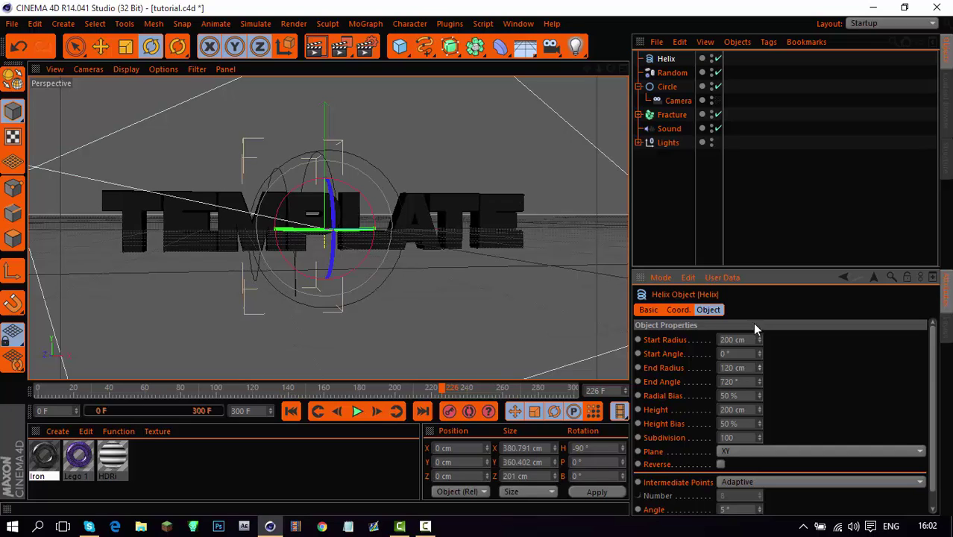
type("120")
key("Return")
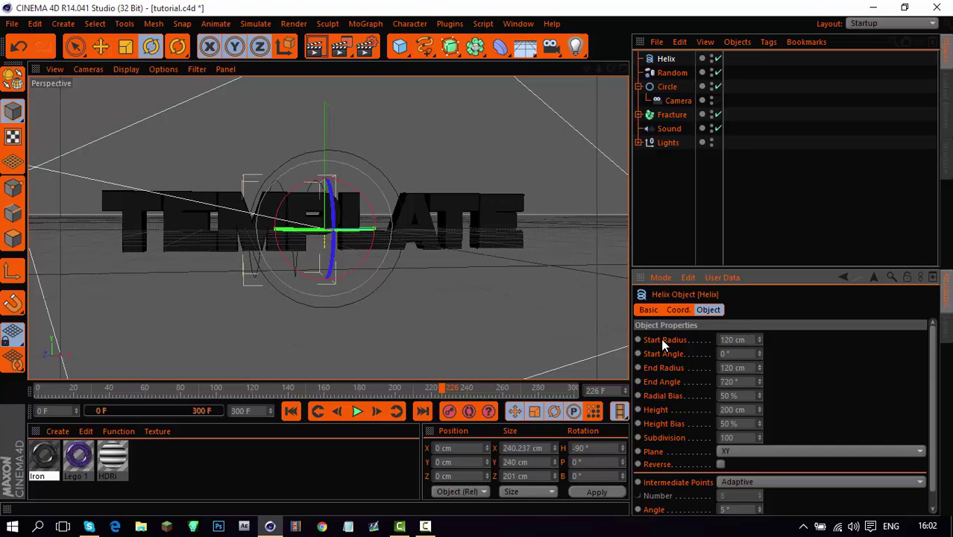
left_click_drag(759, 410, 759, 321)
Move the Helix along the text to an X position of about 949 cm and look through the scene camera again
left_click(100, 47)
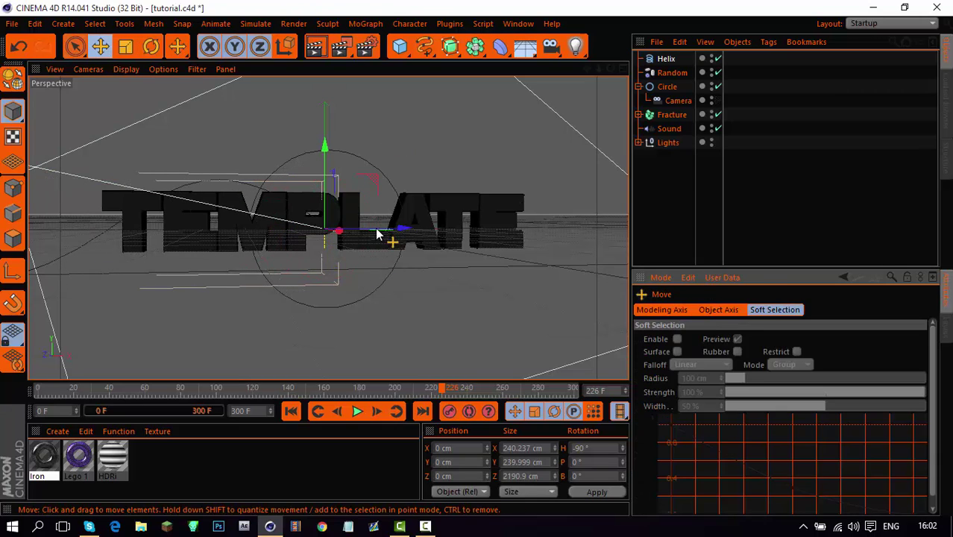
left_click_drag(406, 228, 492, 232)
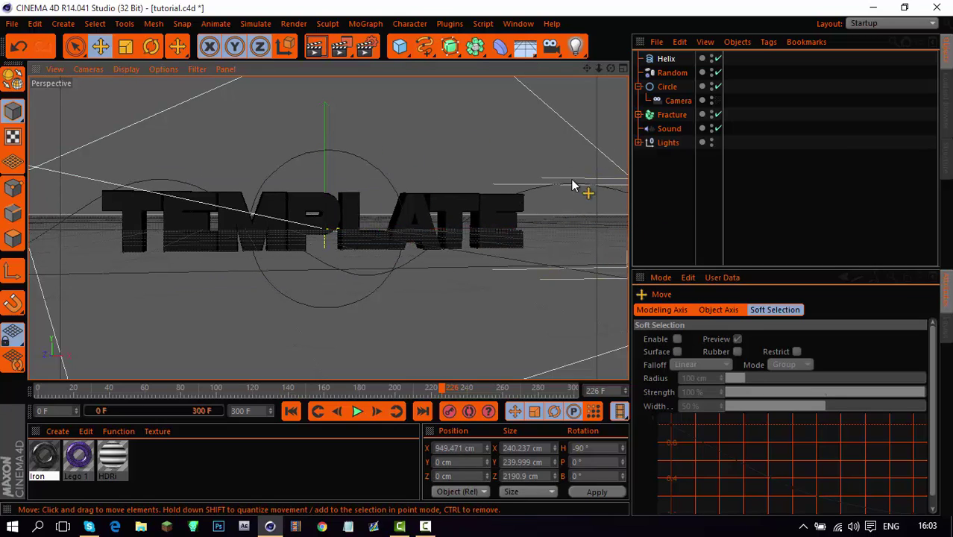
left_click(718, 100)
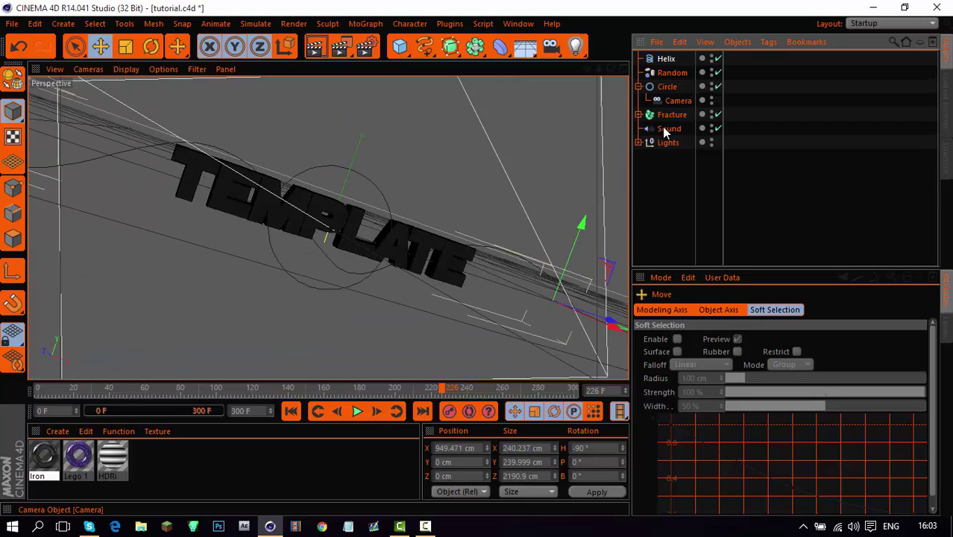
Set the Helix's Height to 3000 cm and move it along the text to an X position of about 1528 cm
left_click(666, 60)
left_click(751, 409)
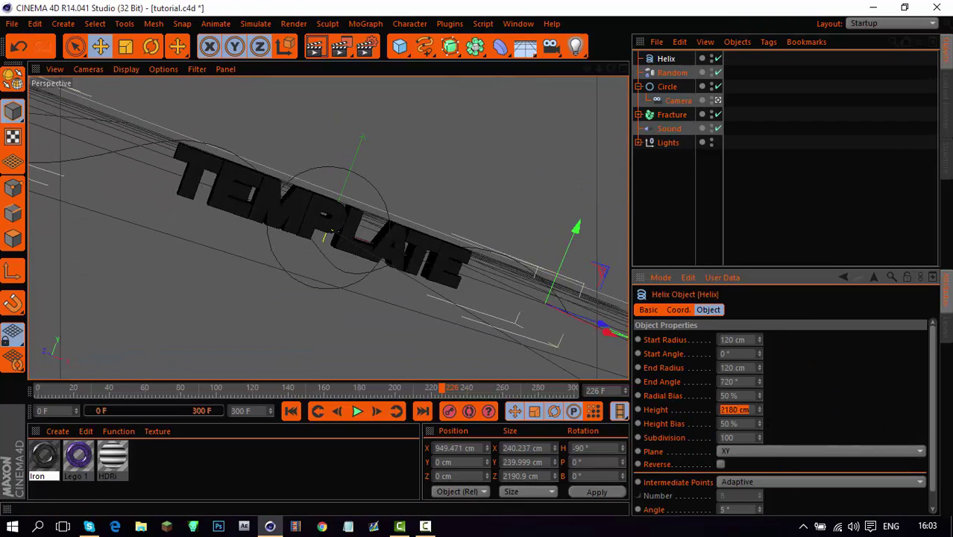
type("3000")
key("Return")
left_click_drag(601, 324, 619, 339)
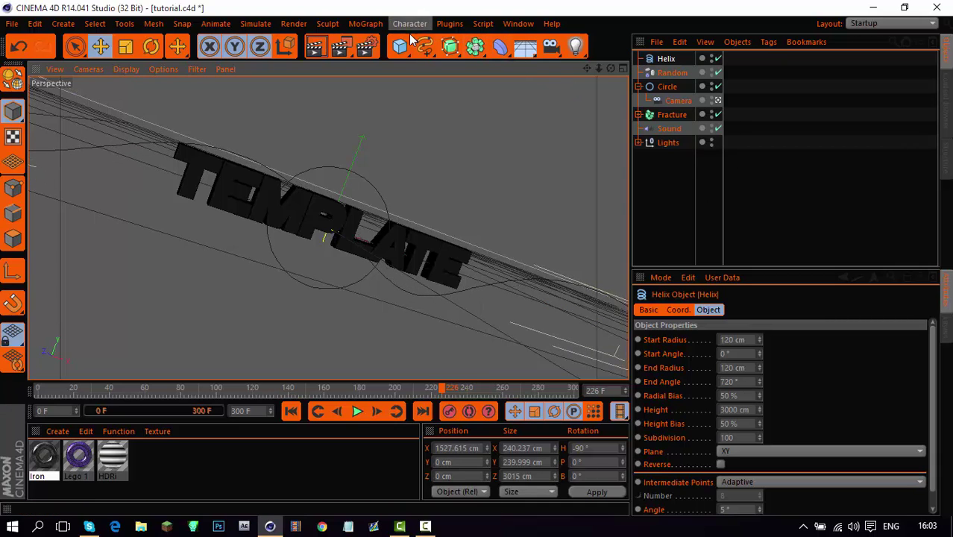
Add a circle spline with a 7 cm radius and place it with the Helix inside a new Sweep NURBS
mouse_move(424, 46)
left_mouse_down()
mouse_move(448, 78)
mouse_move(539, 119)
left_mouse_up()
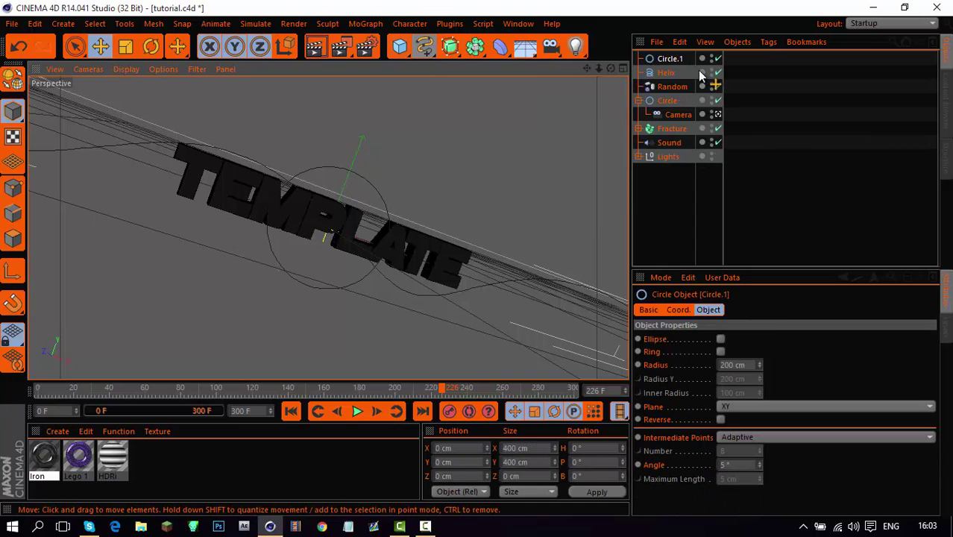
left_click_drag(745, 364, 676, 369)
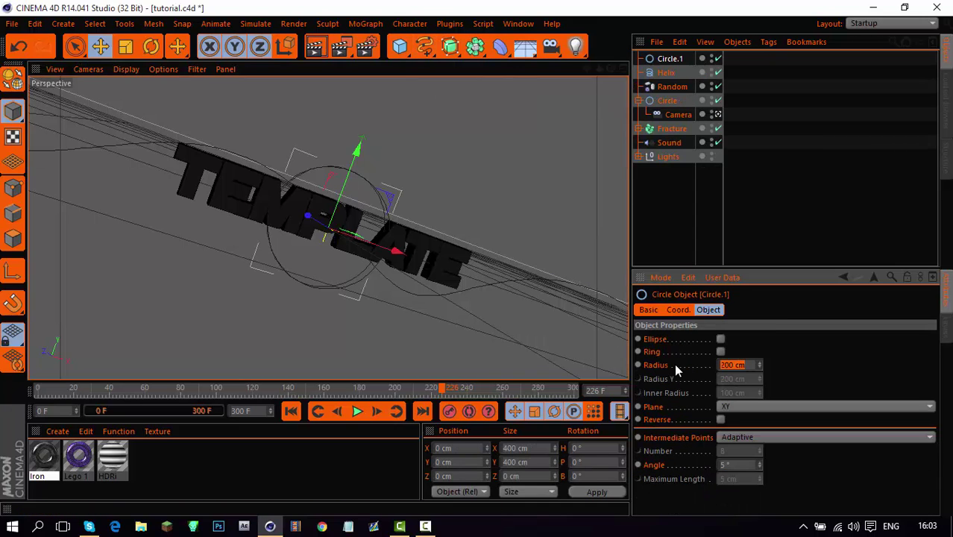
type("7")
key("Return")
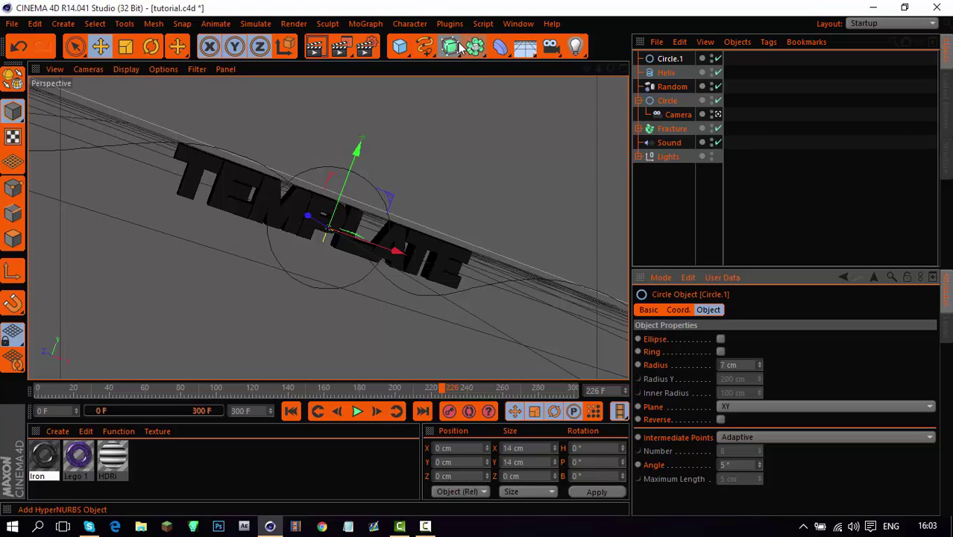
left_click_drag(449, 46, 515, 117)
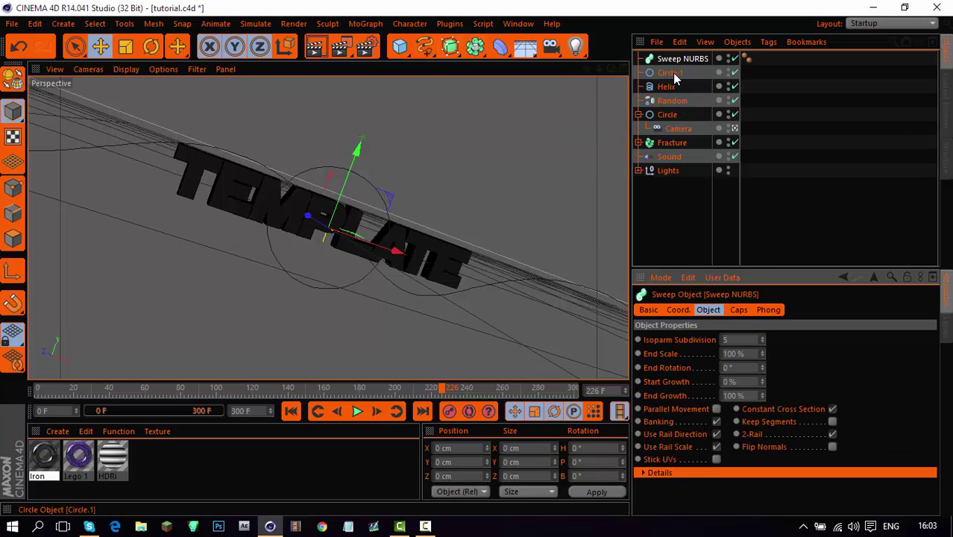
left_click_drag(666, 86, 678, 60)
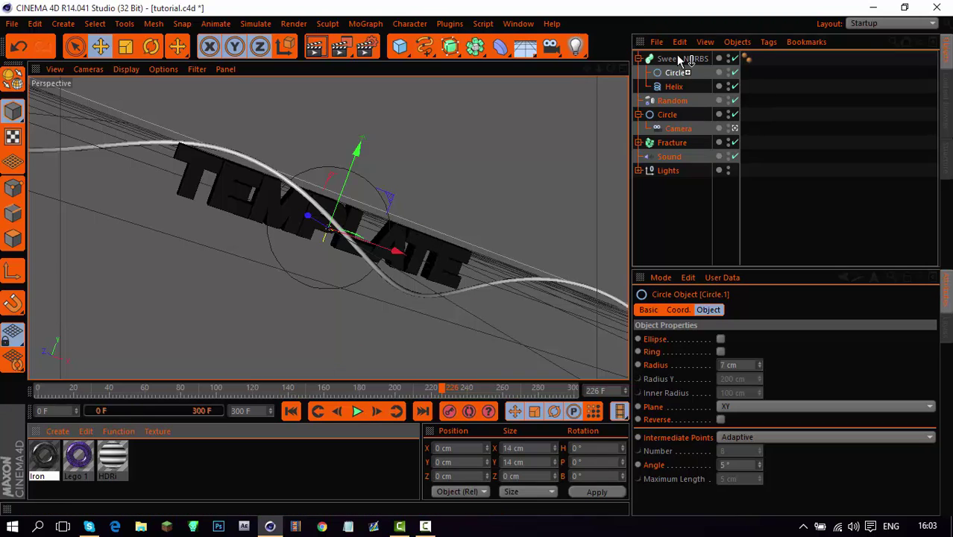
Apply the Lego 1 material to the Sweep NURBS with Cubic projection and Seamless tiling
left_click_drag(688, 60, 687, 60)
left_click_drag(725, 367, 729, 426)
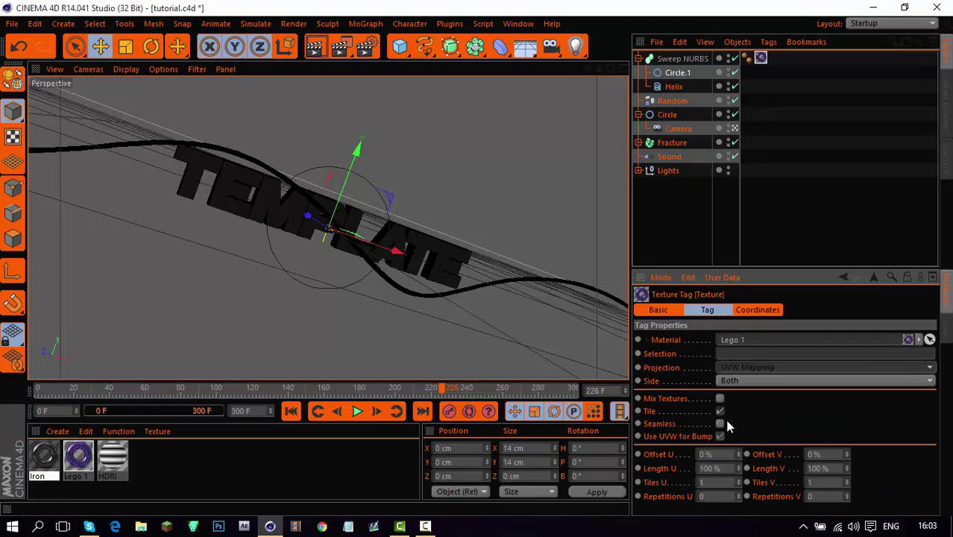
left_click(639, 58)
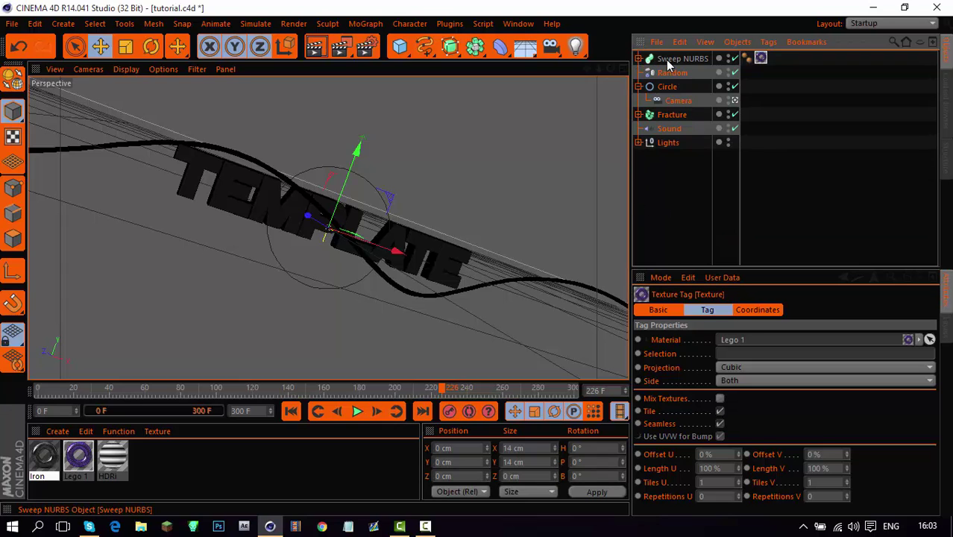
Duplicate the Sweep NURBS, rotate the copy's pitch to 180° and check the two strands from the top view
left_click(670, 60)
key("ctrl+c")
key("ctrl+v")
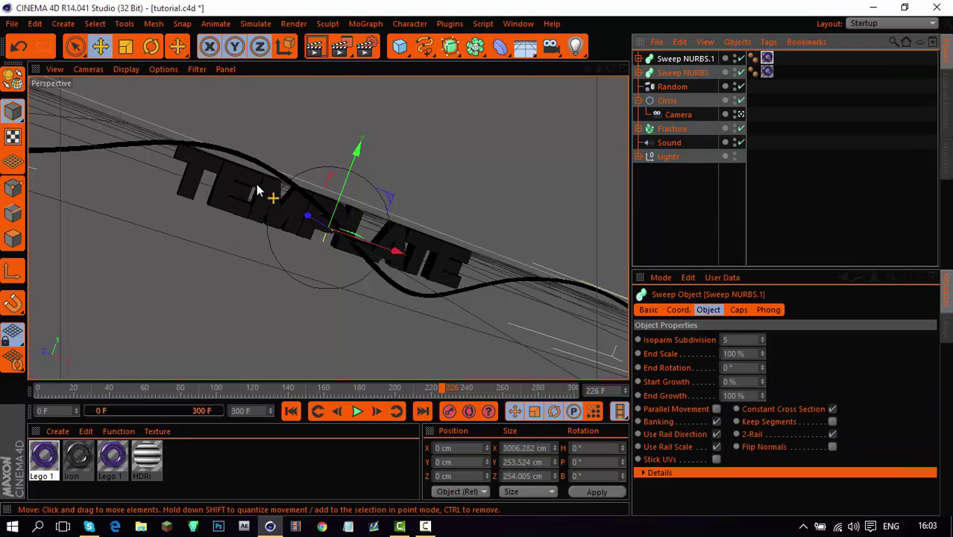
key("r")
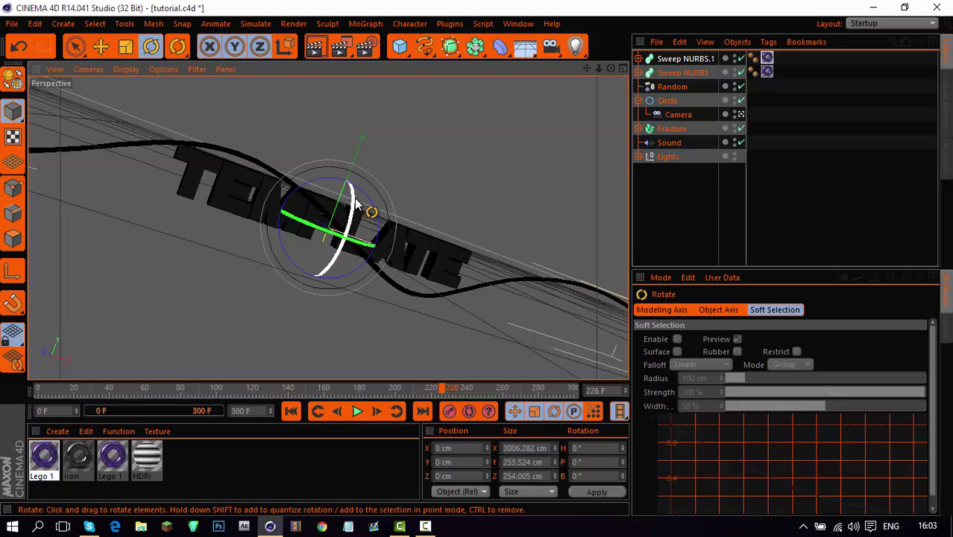
left_click_drag(353, 216, 252, 333)
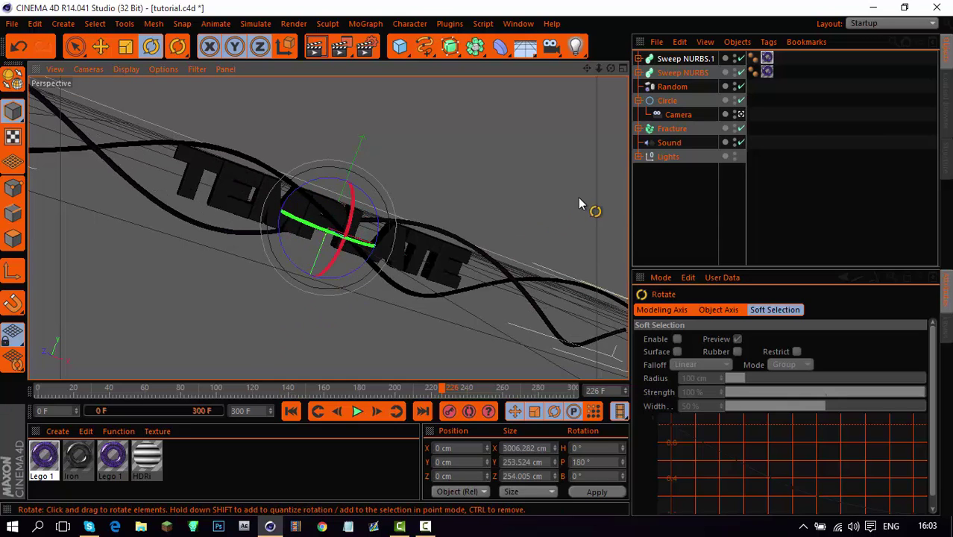
left_click(667, 213)
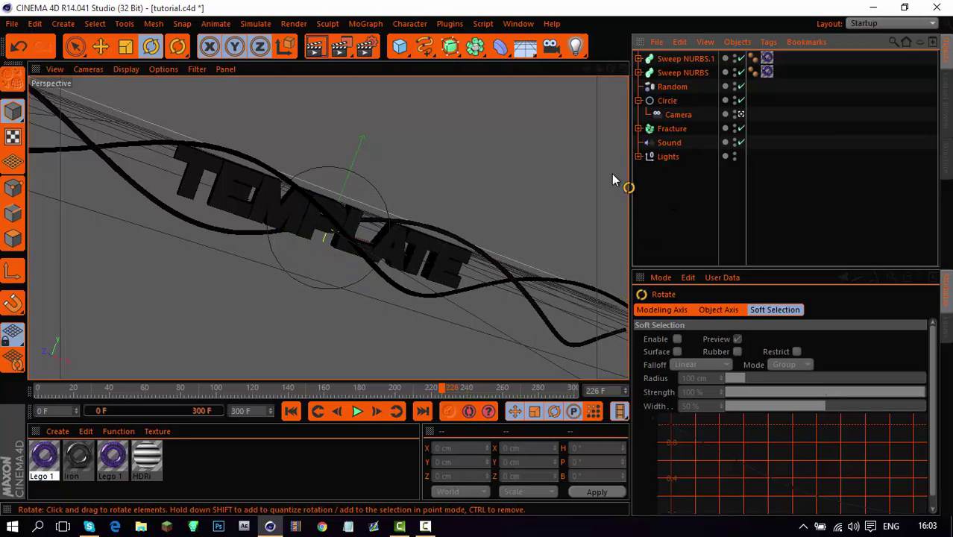
key("F2")
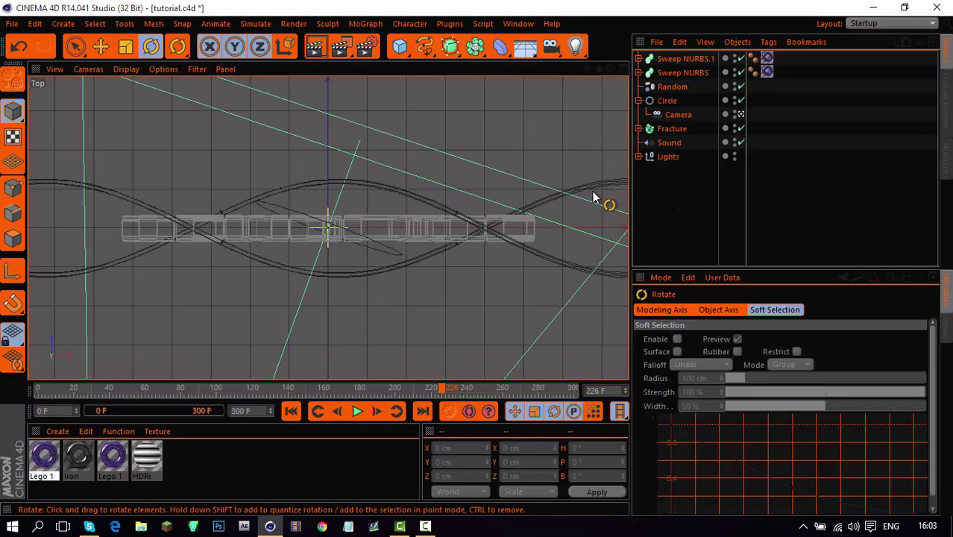
key("F1")
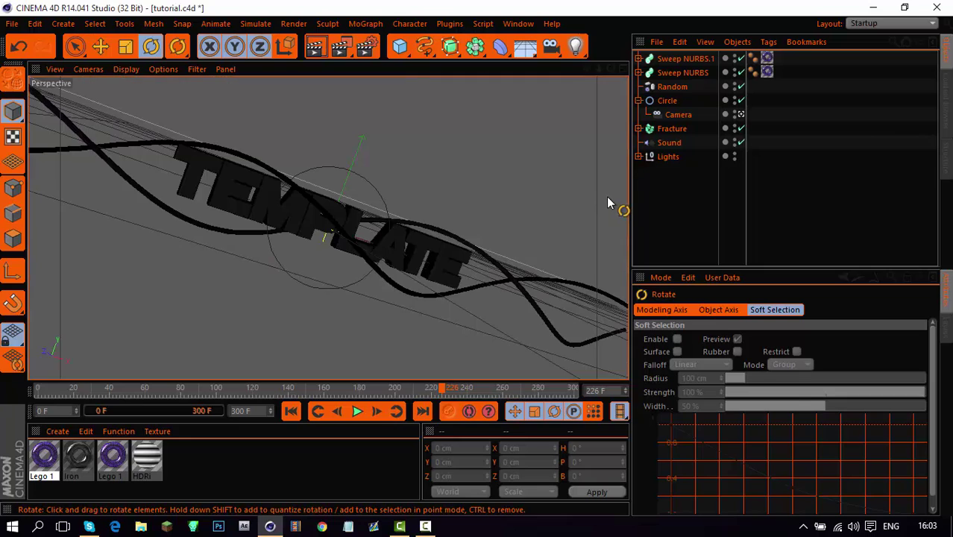
Go to frame 90 and set the original Sweep NURBS's End Growth to 0%
left_click(667, 72)
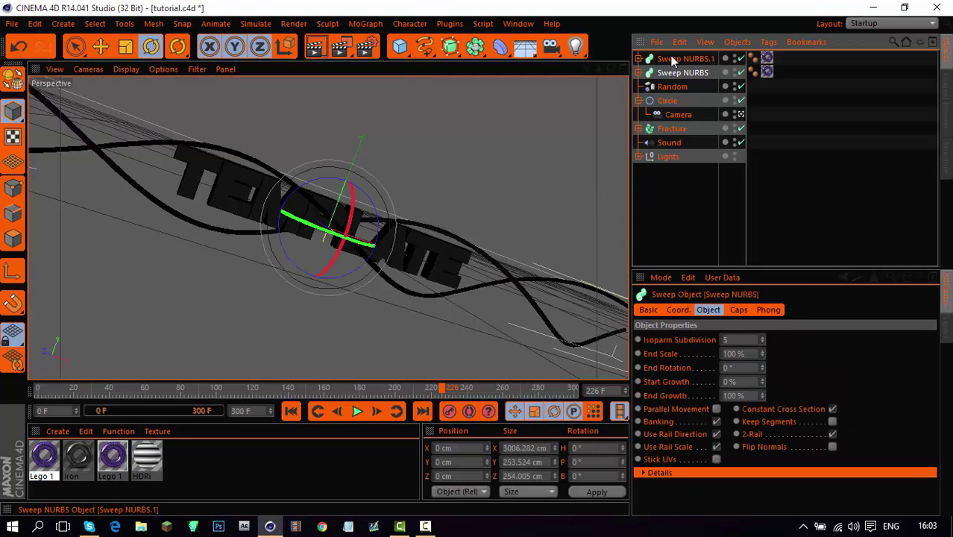
left_click(673, 59, "ctrl")
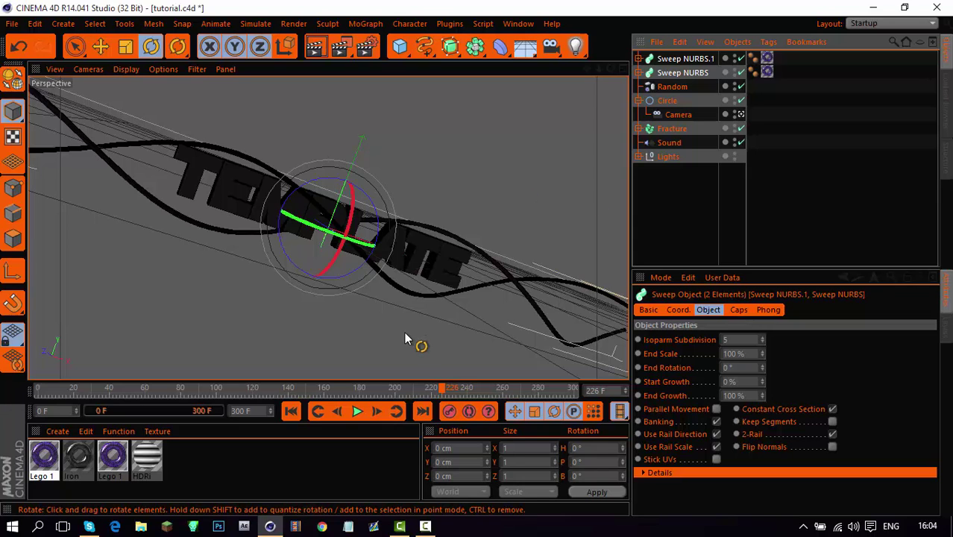
left_click(176, 388)
left_click(180, 389)
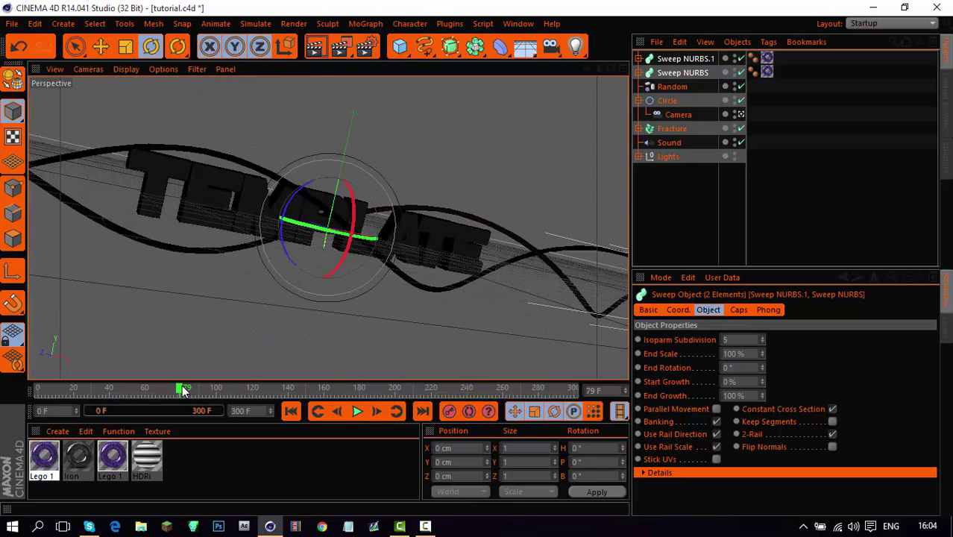
left_click(338, 415)
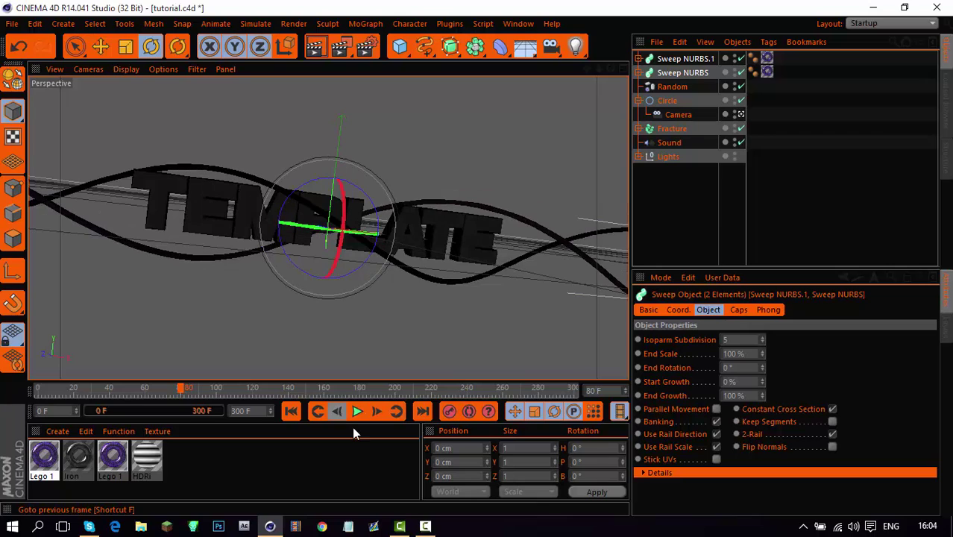
left_click(200, 387)
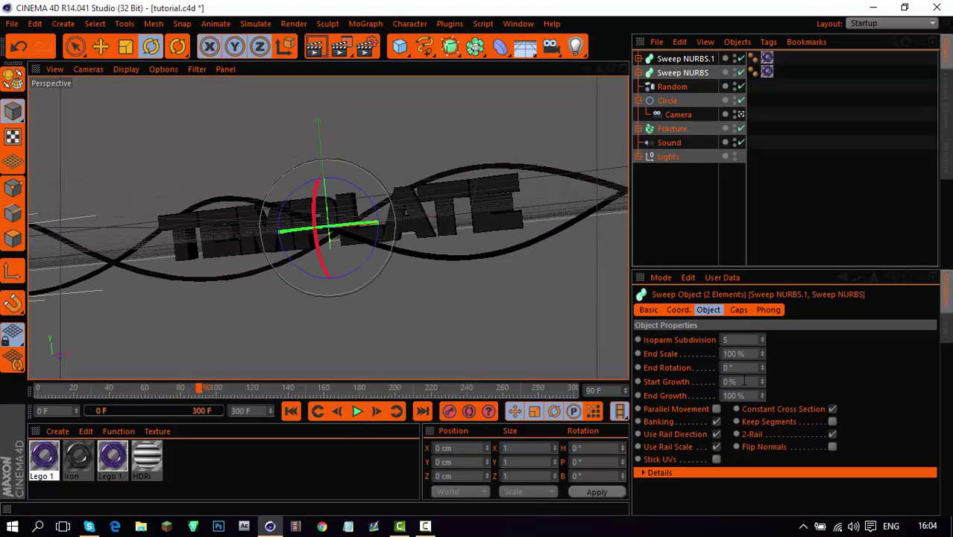
left_click(672, 71)
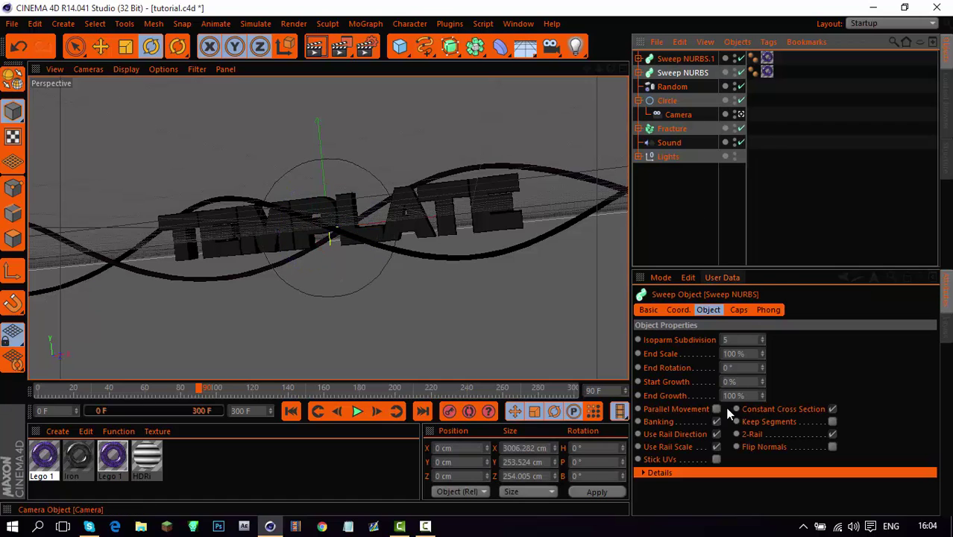
left_click(753, 395)
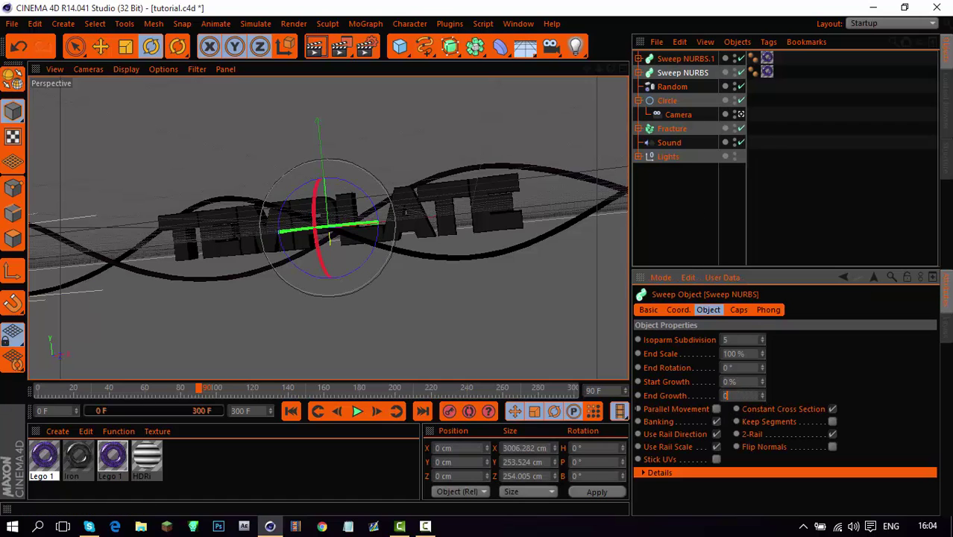
key("Return")
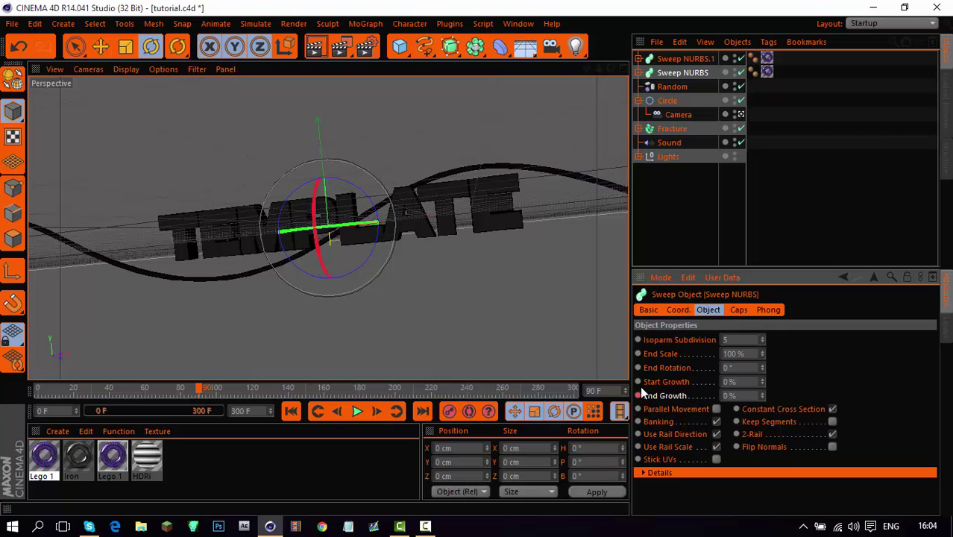
At frame 90, keyframe Start Growth and End Growth on both Sweep NURBS objects, with the copy's Start Growth set to 100%
left_click(638, 382, "ctrl")
left_click(638, 396, "ctrl")
left_click(684, 59)
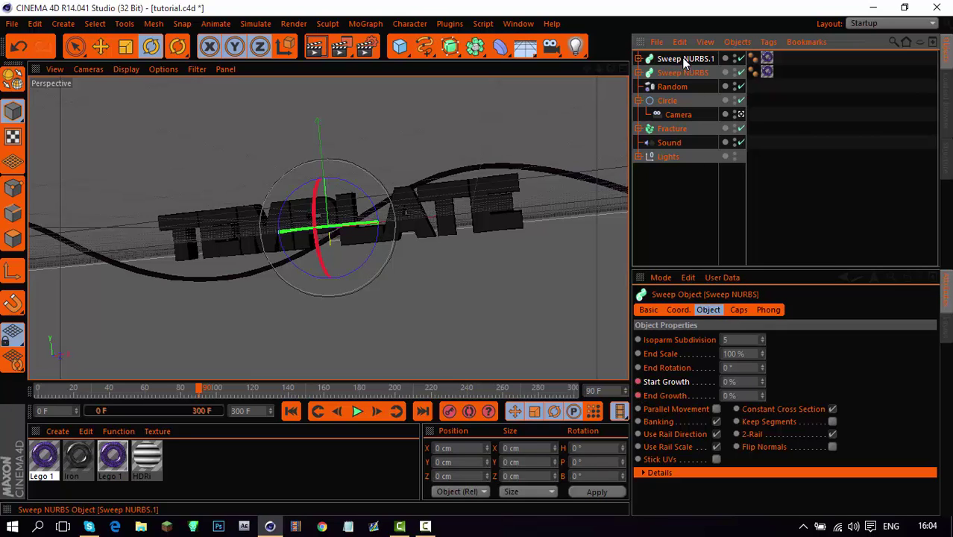
left_click(739, 381)
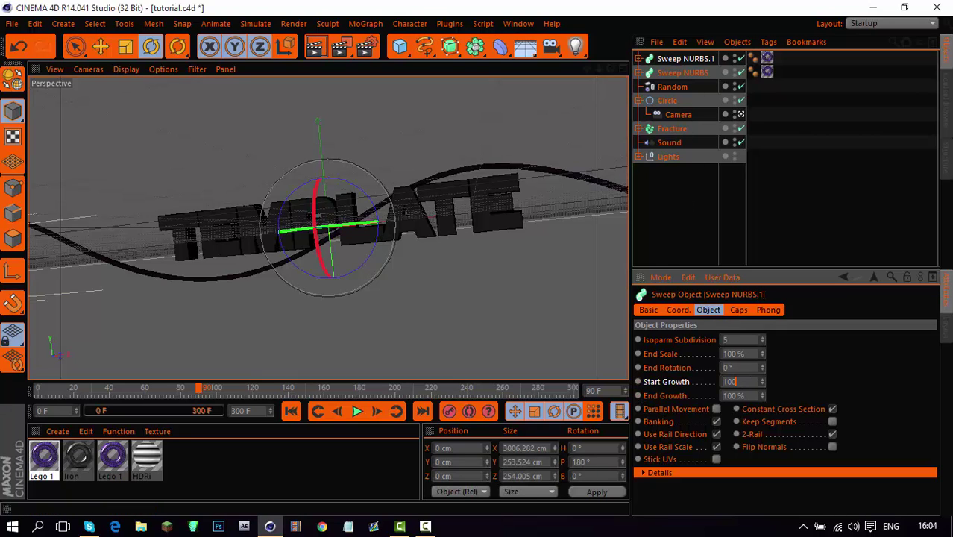
key("Return")
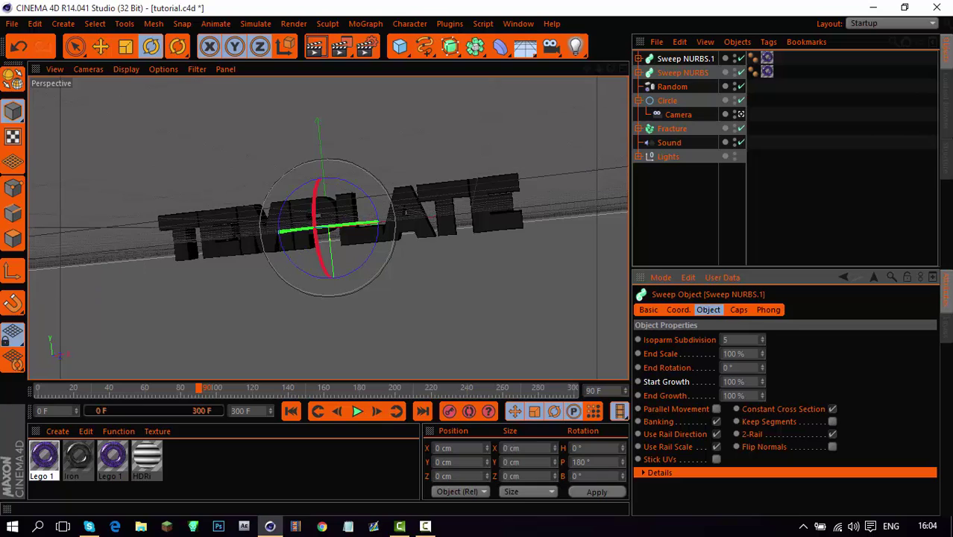
left_click(639, 381, "ctrl")
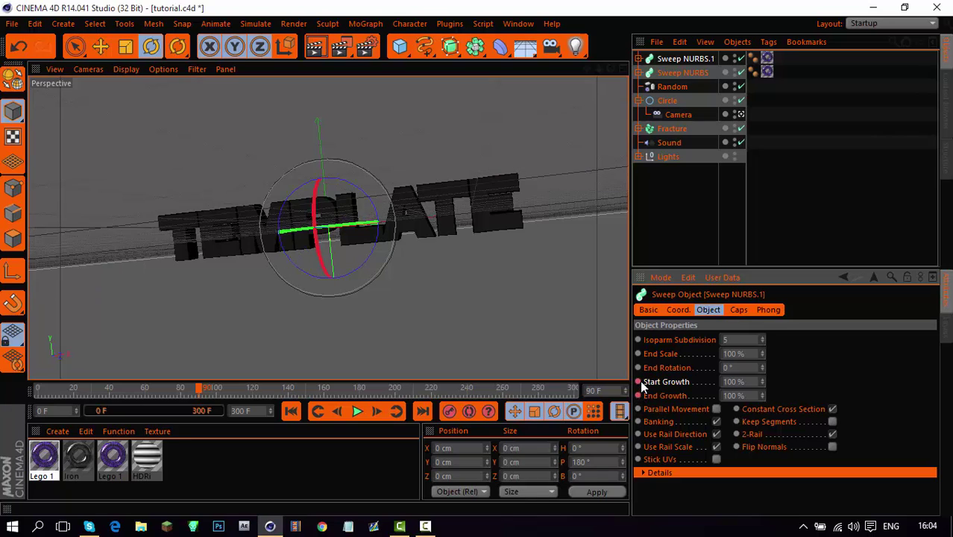
At frame 110, keyframe Start Growth at 0% on the copied Sweep NURBS and at 100% on the original
left_click(234, 385)
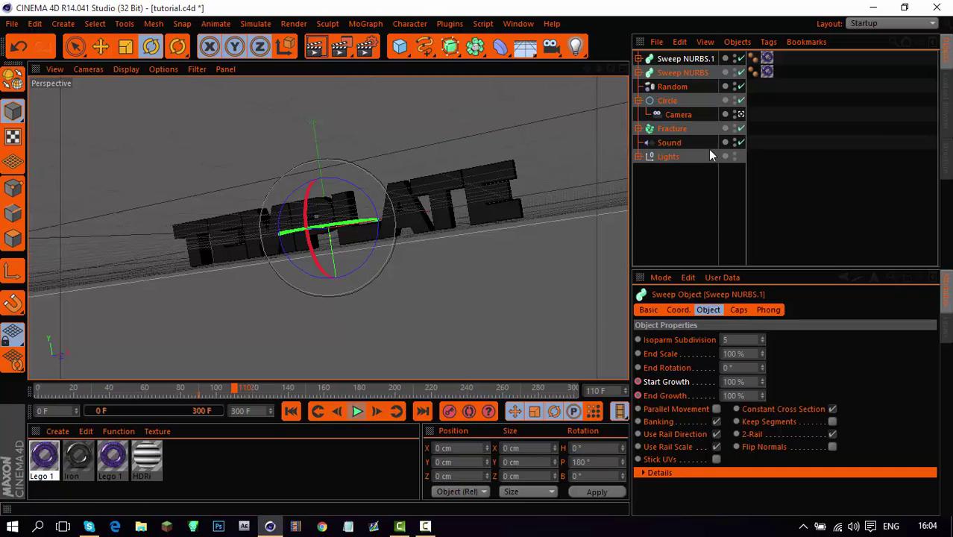
left_click_drag(762, 382, 762, 448)
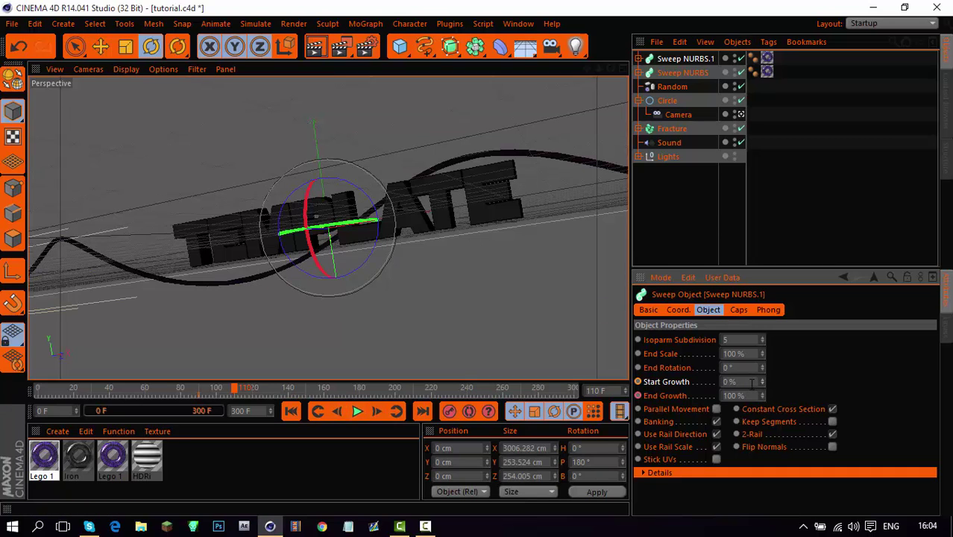
left_click(640, 377, "ctrl")
left_click(682, 73)
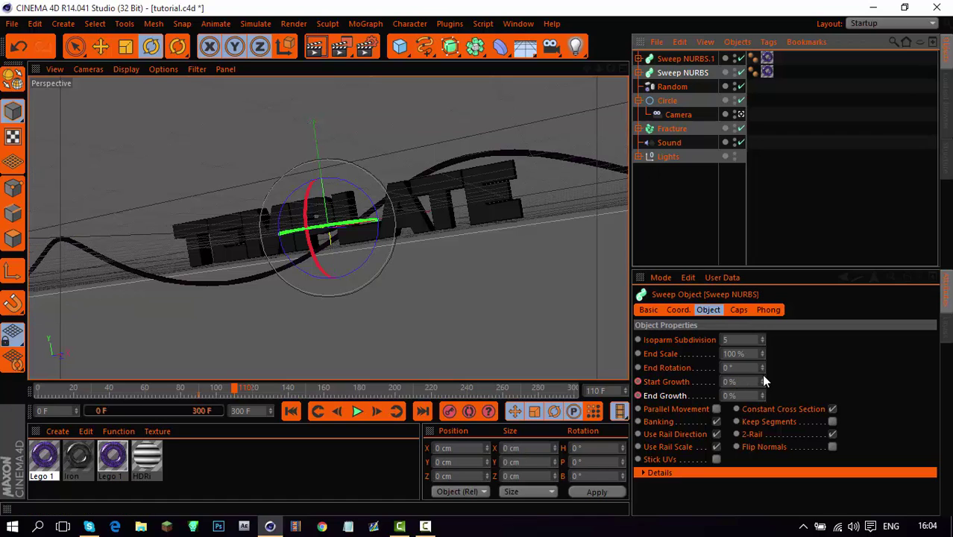
left_click_drag(762, 381, 763, 339)
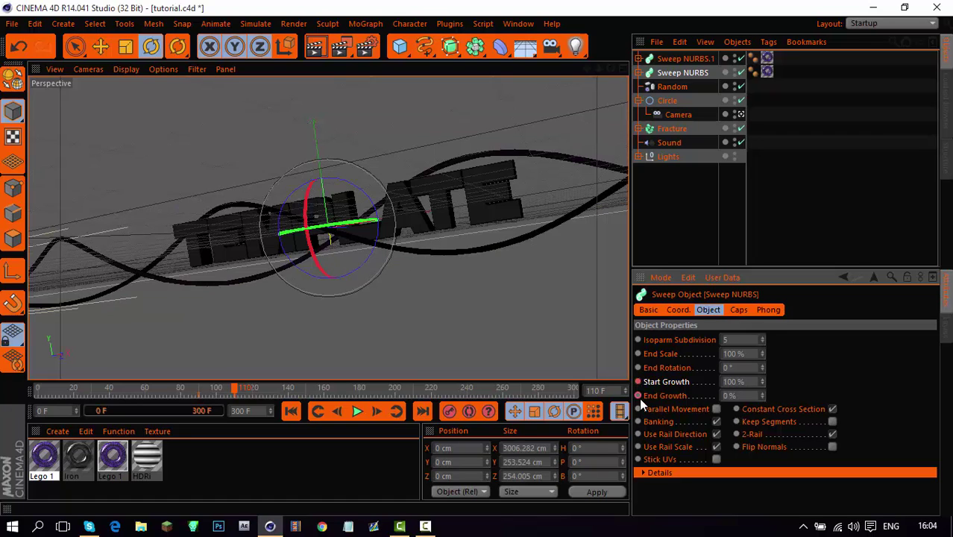
left_click(263, 387)
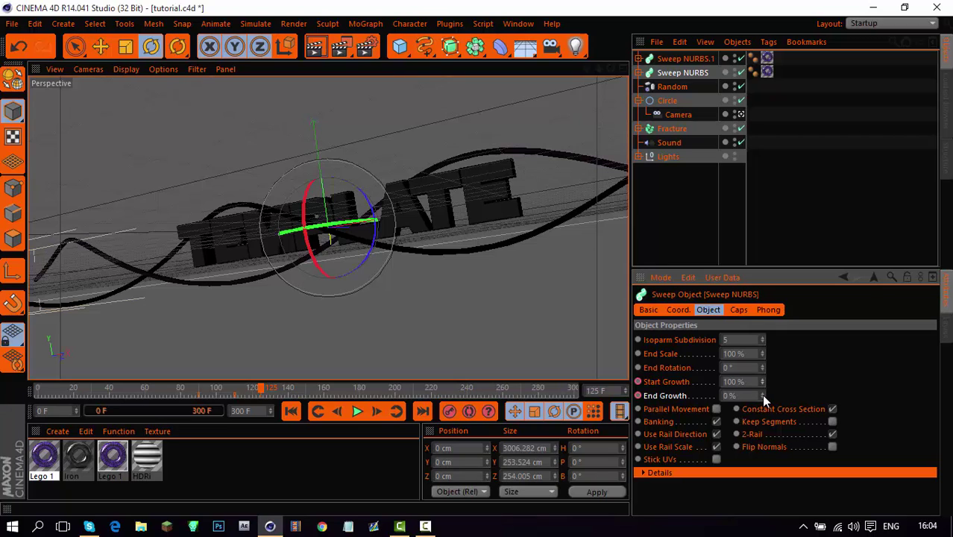
left_click_drag(761, 395, 880, 395)
left_click_drag(185, 386, 229, 408)
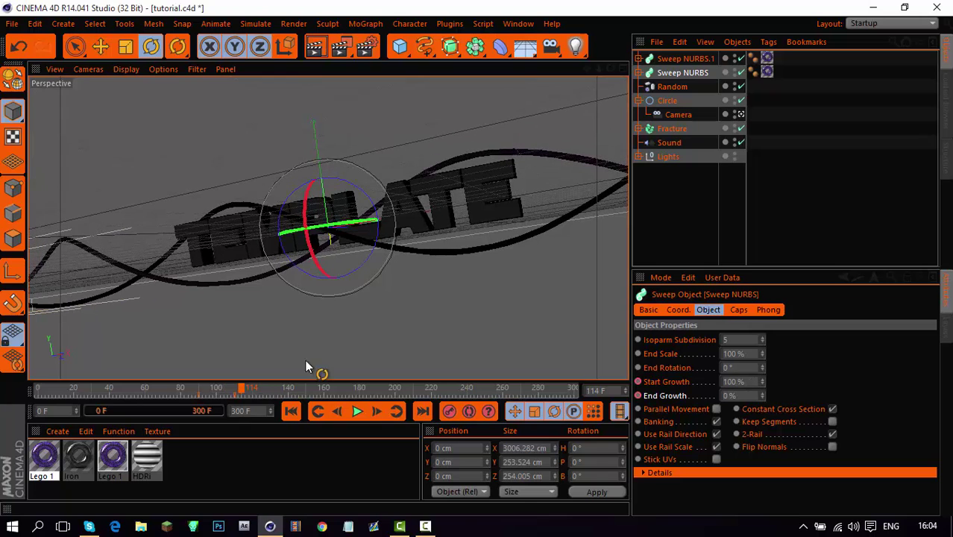
left_click(243, 277)
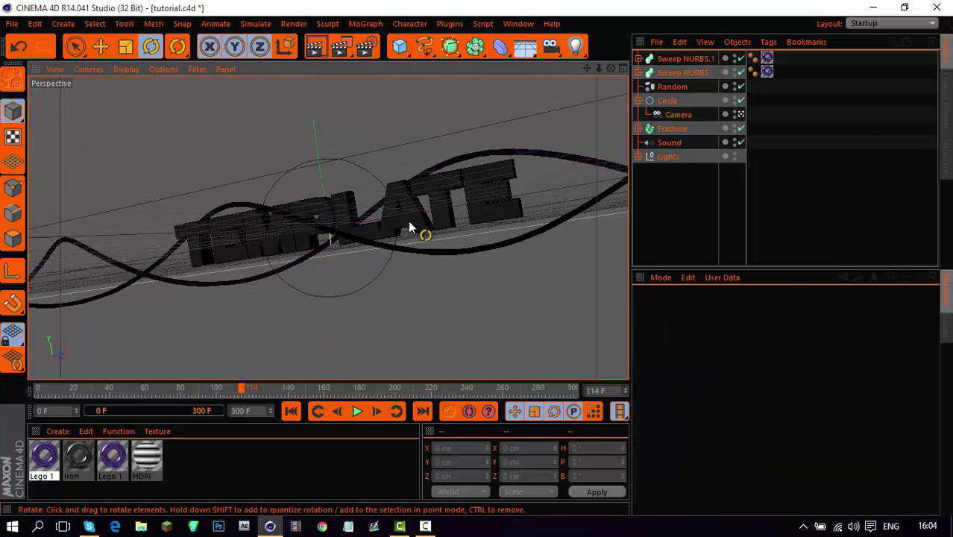
left_click(685, 58)
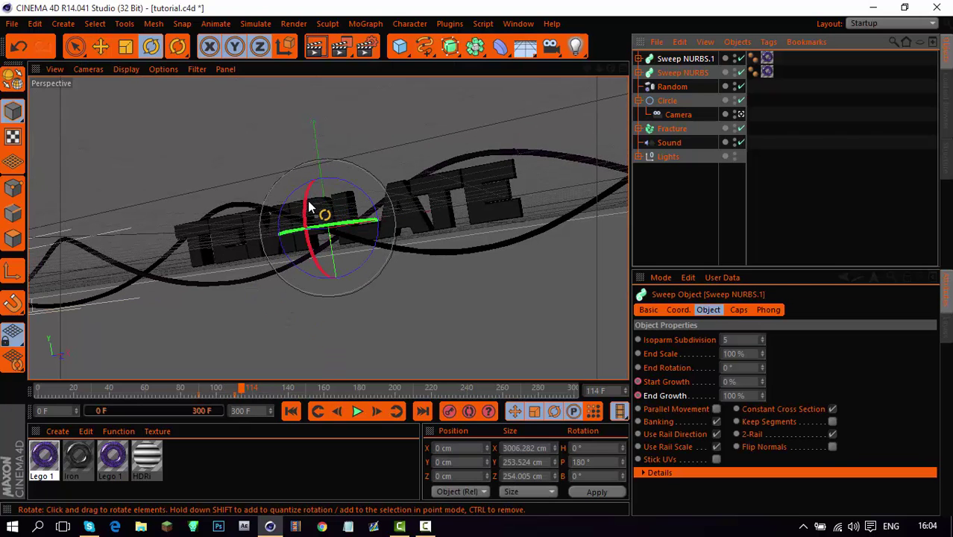
left_click_drag(309, 207, 318, 205)
key("ctrl+z")
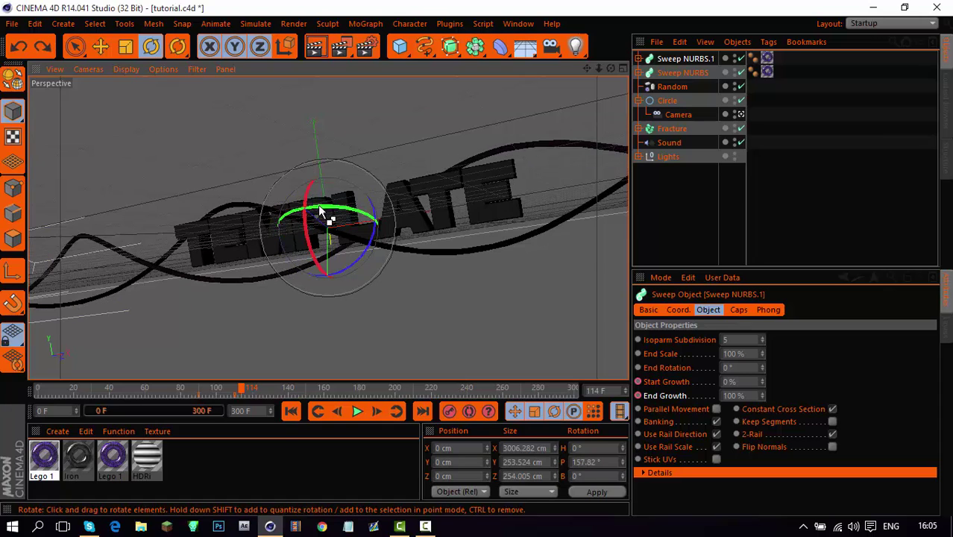
At frame 125, set the copied Sweep NURBS's End Growth to 0% and keyframe it together with Start Growth
left_click(375, 416)
left_click(375, 416)
left_click(375, 416)
left_click(375, 416)
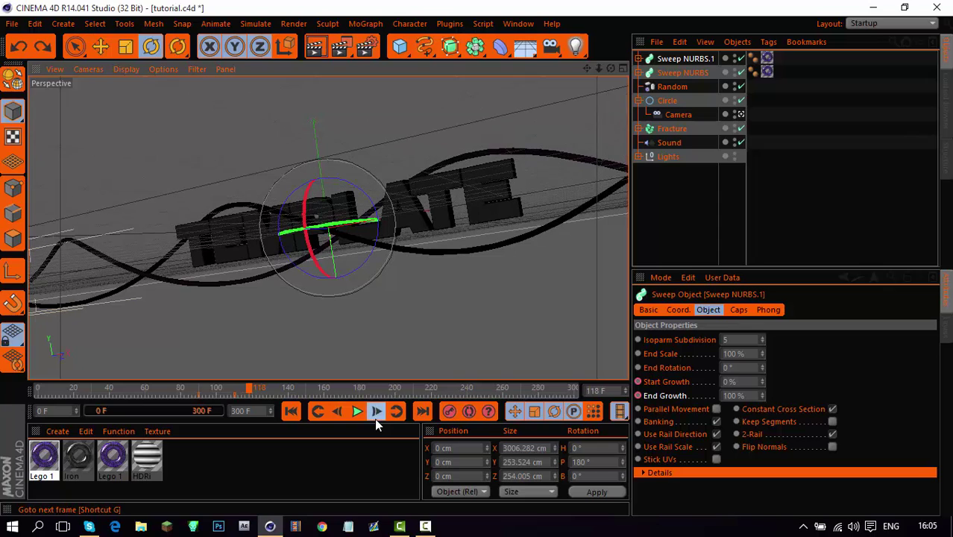
left_click(375, 416)
left_click(375, 416)
left_click(375, 416)
left_click(375, 416)
left_click(375, 416)
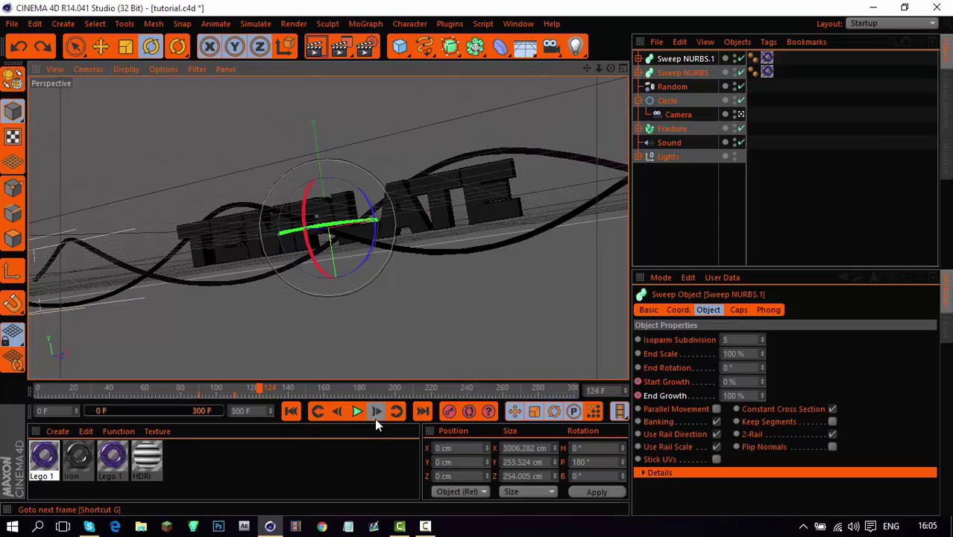
left_click(375, 412)
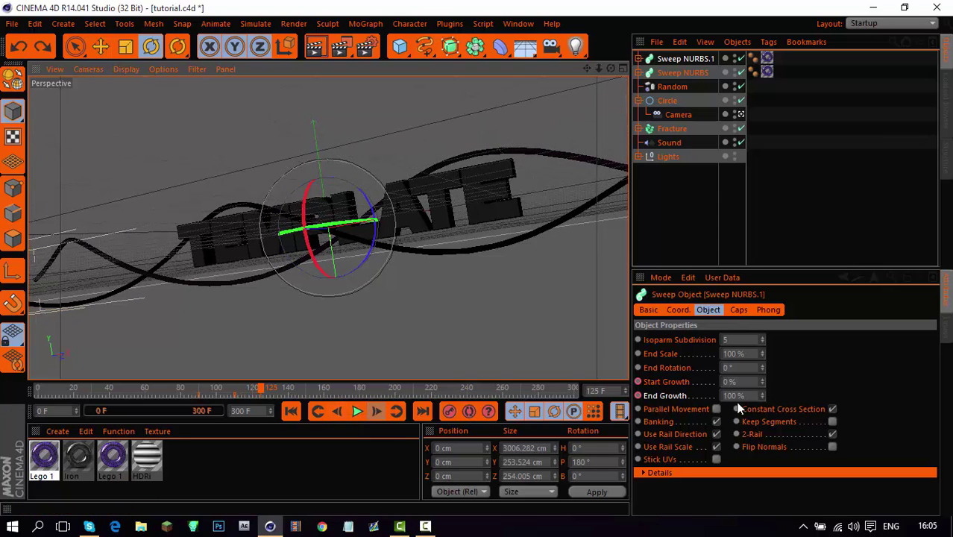
left_click_drag(761, 395, 714, 395)
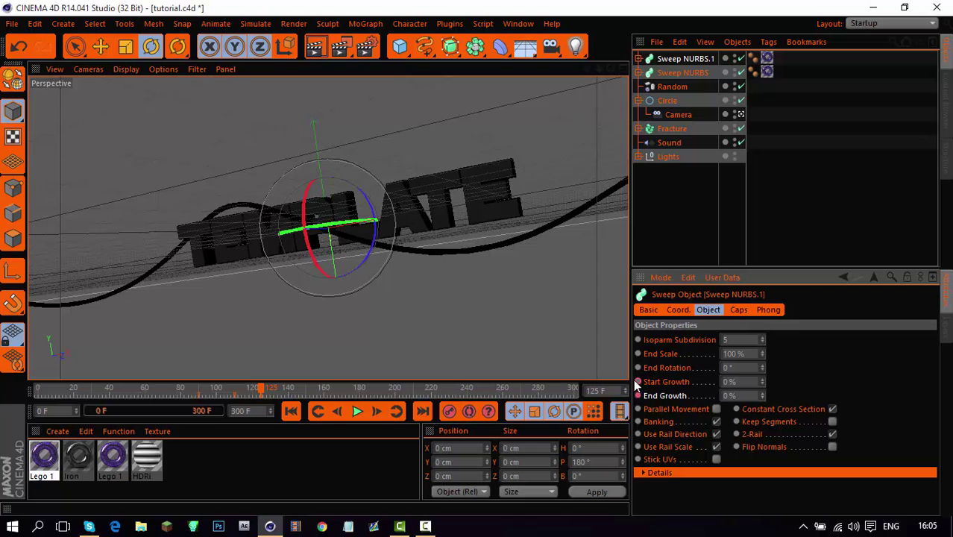
left_click(666, 381)
At frame 125, keyframe the original Sweep NURBS with both Start Growth and End Growth at 100%
left_click_drag(188, 386, 258, 398)
left_click(376, 411)
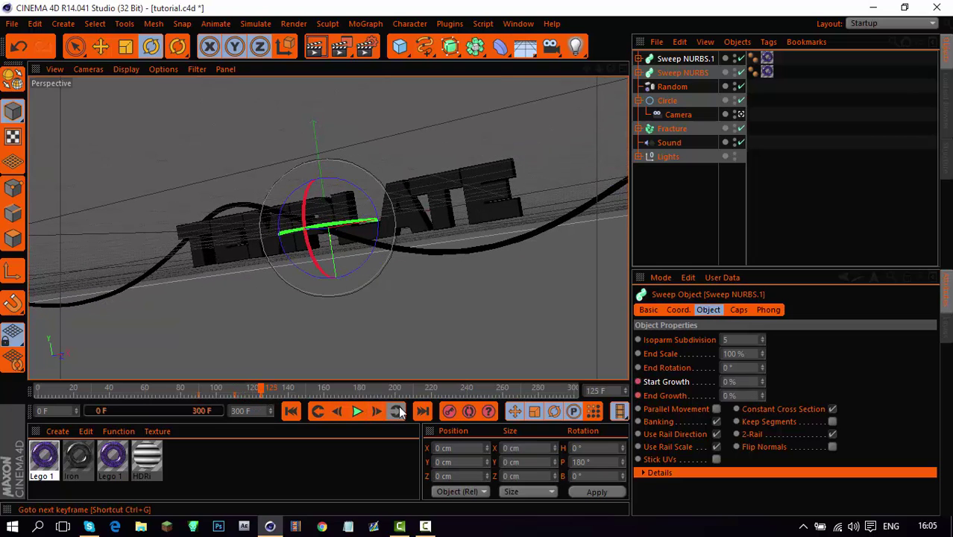
left_click(376, 411)
left_click(690, 72)
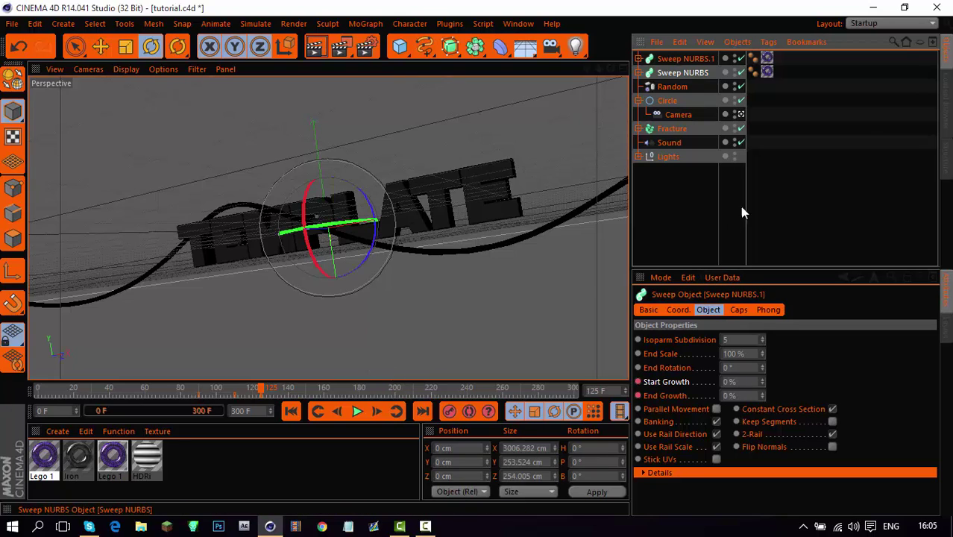
left_click_drag(744, 381, 734, 381)
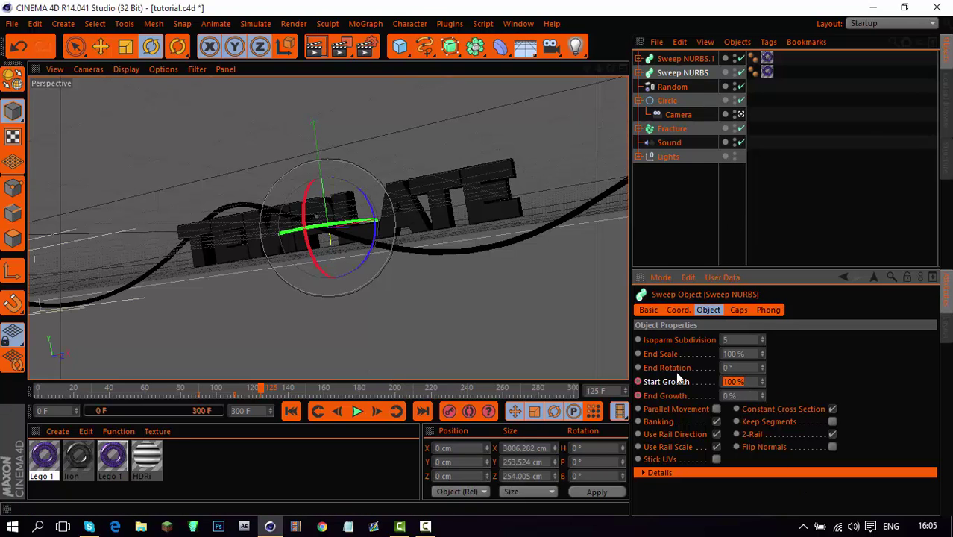
type("0")
key("BackSpace")
type("100")
key("Return")
mouse_move(760, 383)
left_mouse_down()
mouse_move(761, 398)
mouse_move(762, 380)
left_mouse_up()
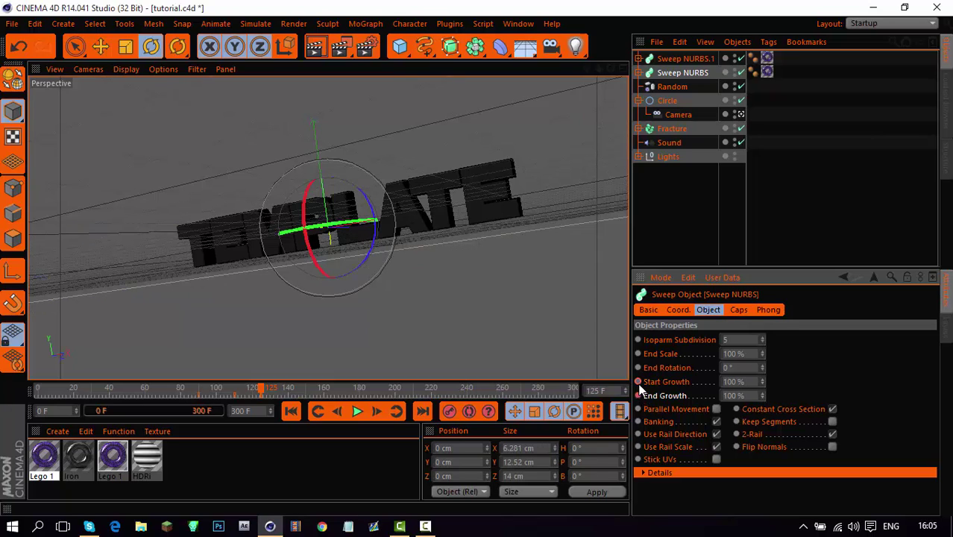
Play the animation to check how the two strands grow and vanish around the text
left_click_drag(157, 386, 25, 383)
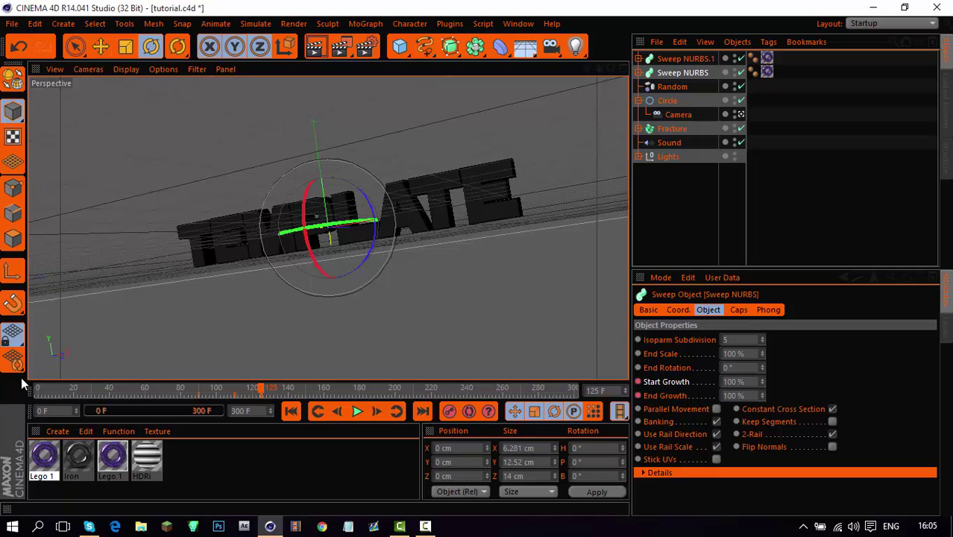
left_click(354, 416)
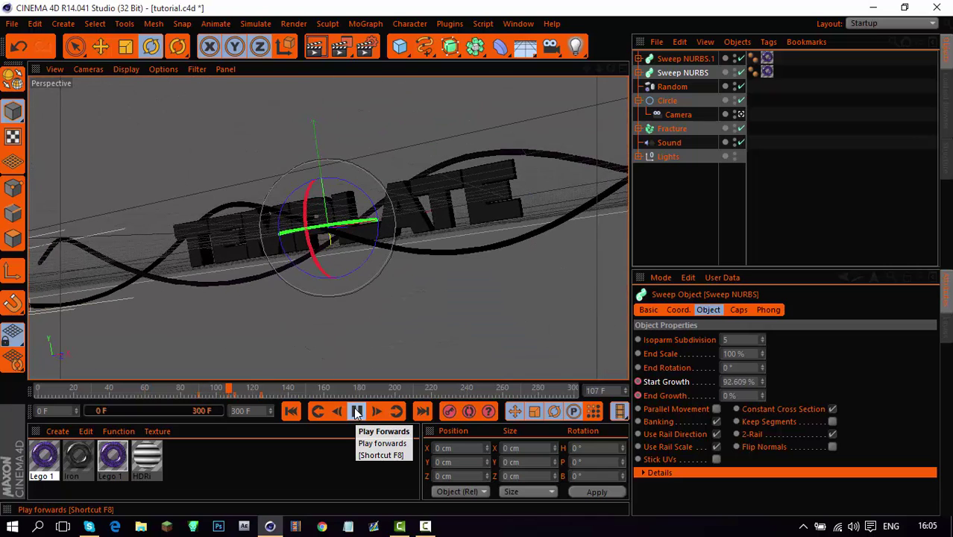
left_click(357, 413)
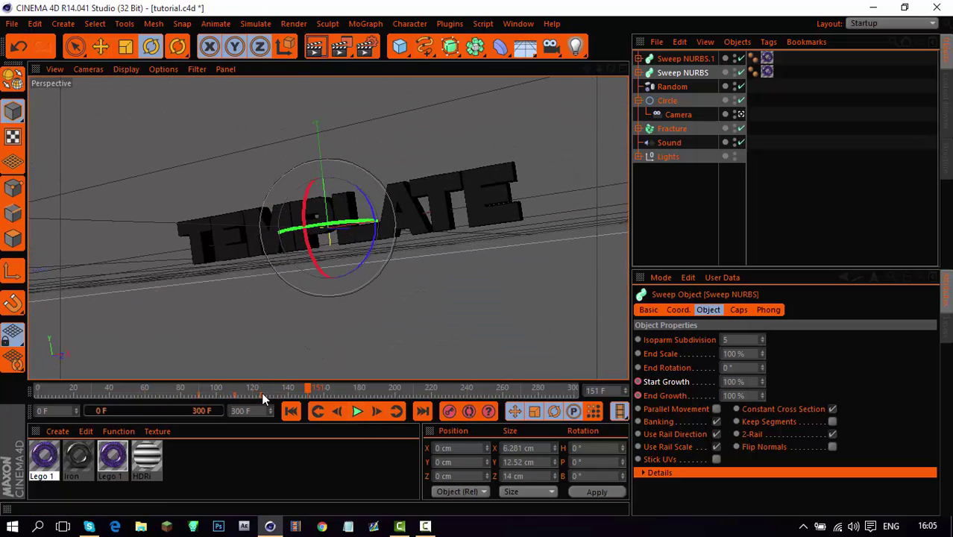
Select both Sweep NURBS and move their growth keyframes from frame 110 to about 120 and from 125 to 145
left_click(261, 393)
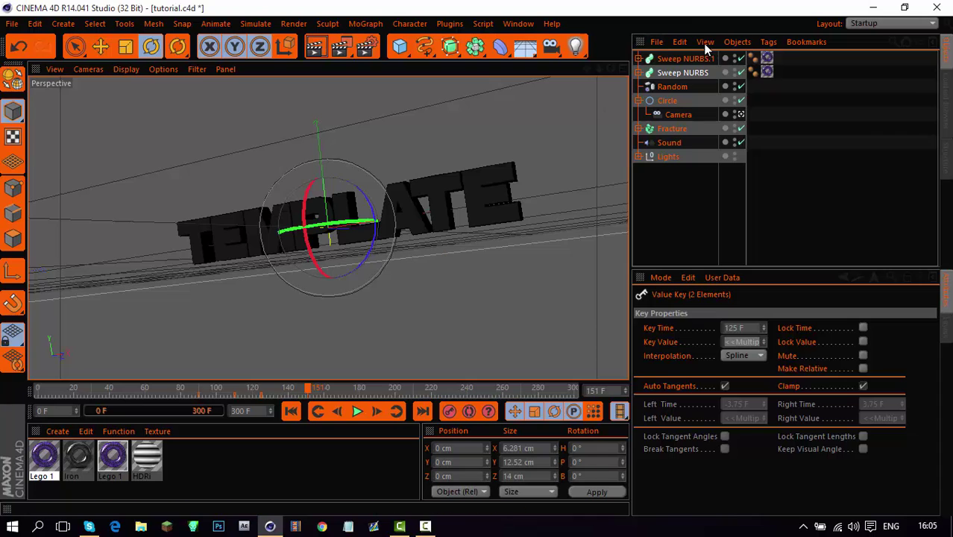
left_click(661, 58)
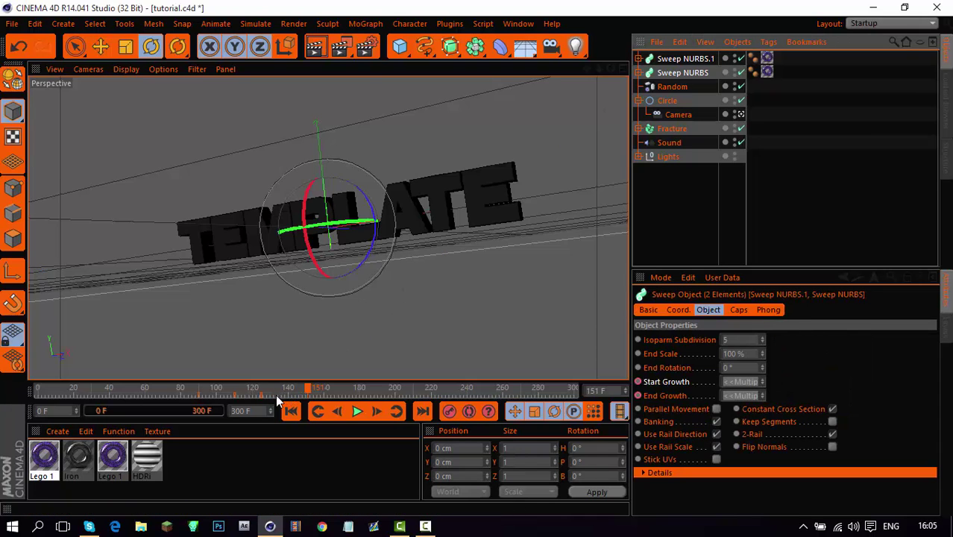
left_click_drag(232, 392, 296, 395)
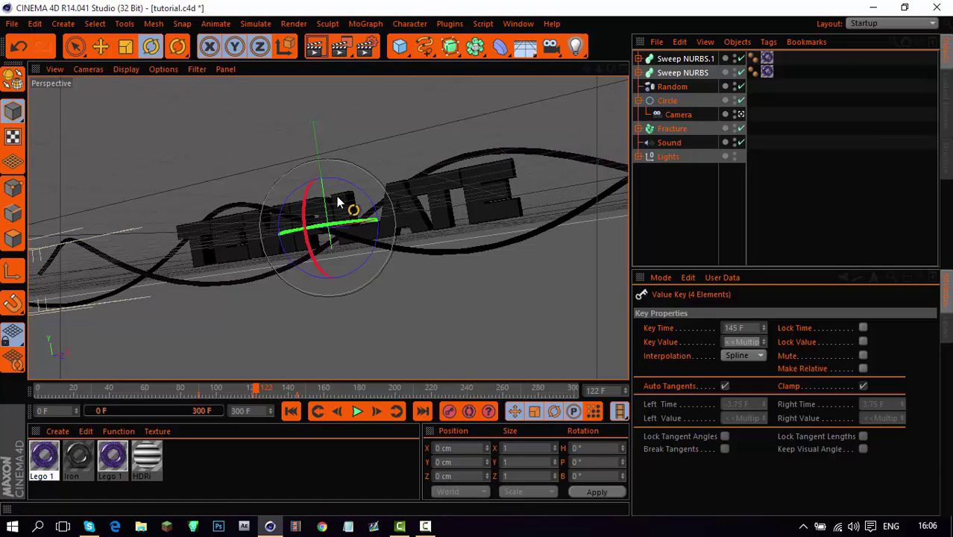
Compare frames 90 and 145 and play the animation to check the retimed strand growth
left_click(317, 408)
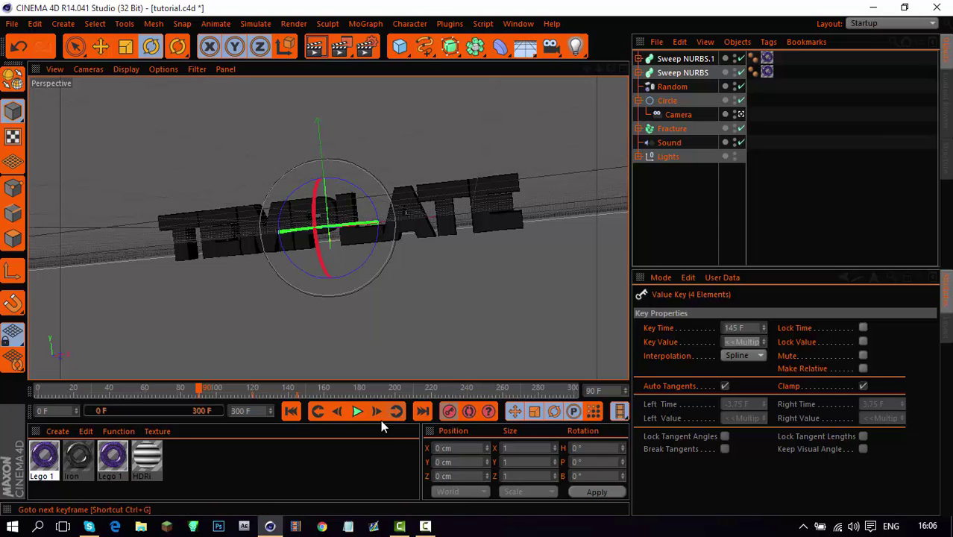
left_click(297, 386)
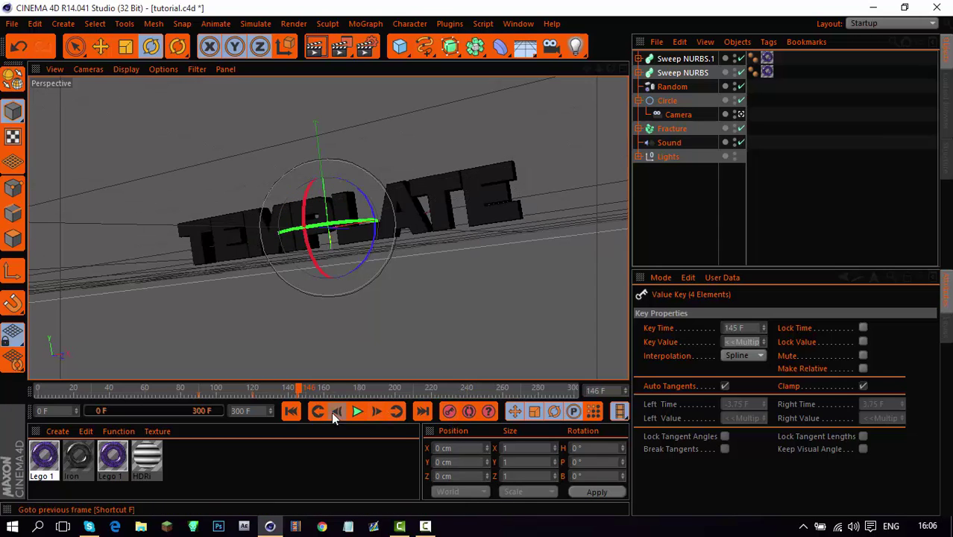
mouse_move(313, 212)
left_mouse_down()
mouse_move(343, 279)
mouse_move(375, 261)
mouse_move(387, 234)
mouse_move(378, 219)
mouse_move(347, 205)
mouse_move(313, 212)
left_mouse_up()
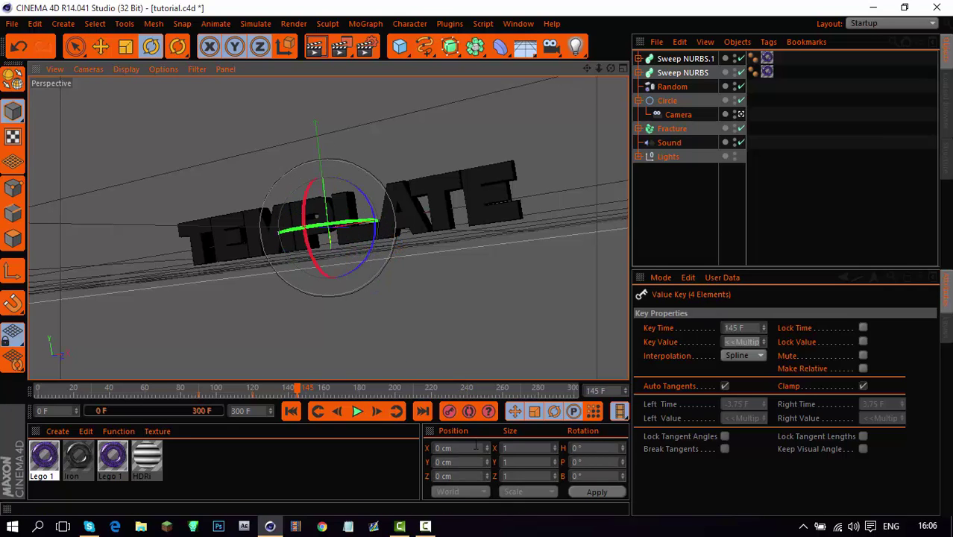
left_click(181, 388)
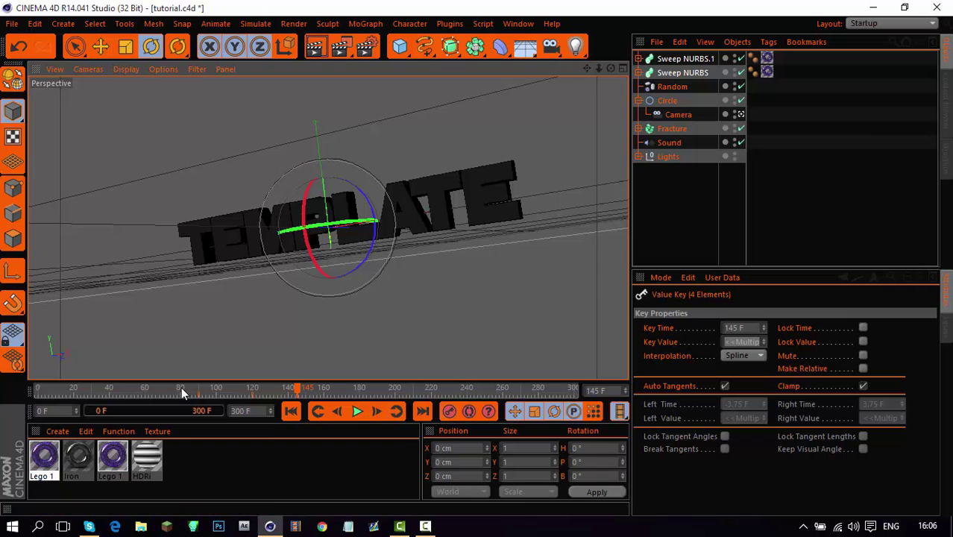
left_click(356, 411)
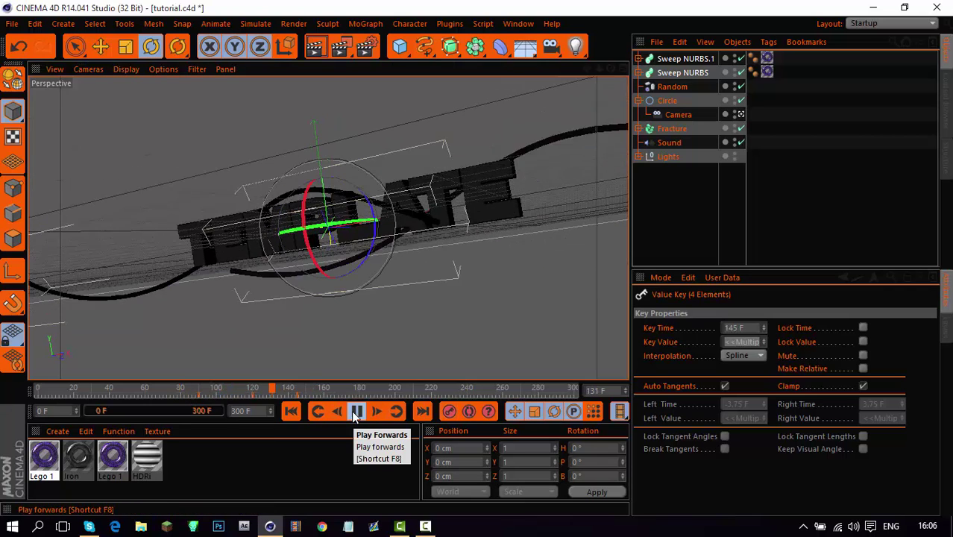
left_click(356, 412)
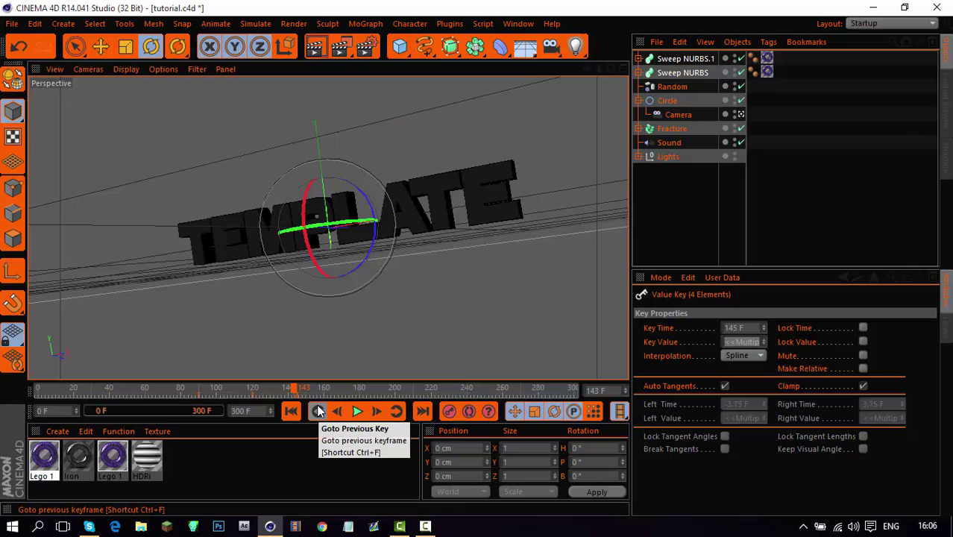
left_click(318, 413)
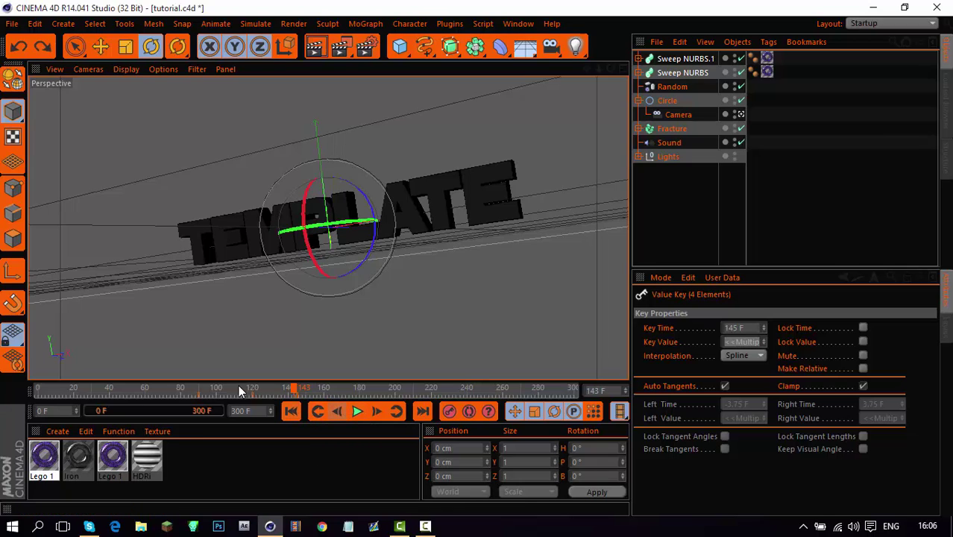
Record a keyframe for both Sweep NURBS at frame 90 and go to frame 145
left_click(200, 389)
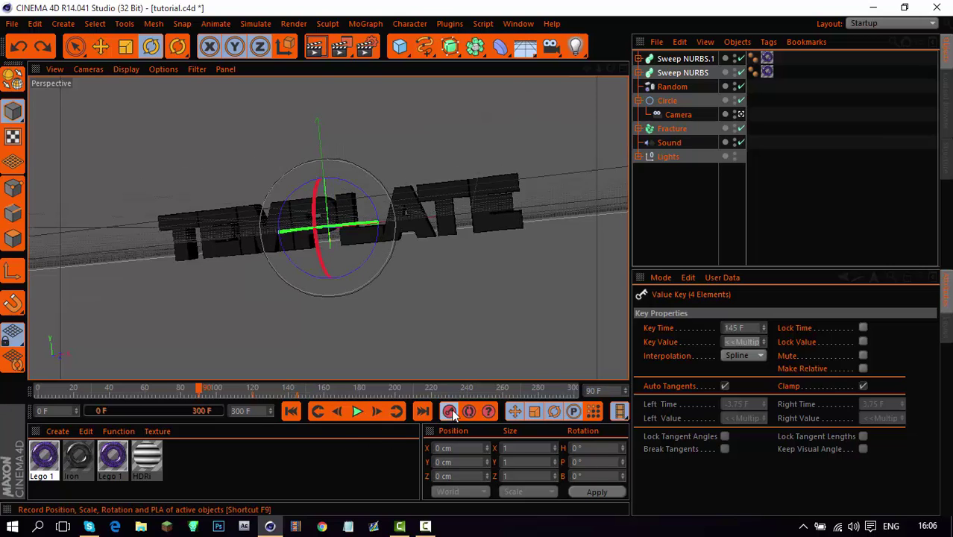
left_click(297, 389)
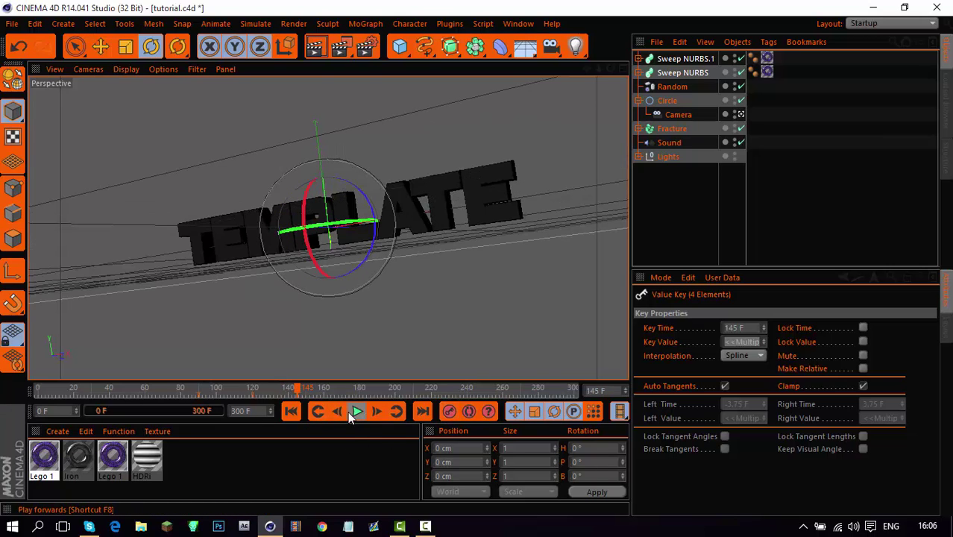
Shift the last two keyframe groups about 20 frames later on the timeline and play back the animation to check the timing
left_click_drag(304, 209, 366, 273)
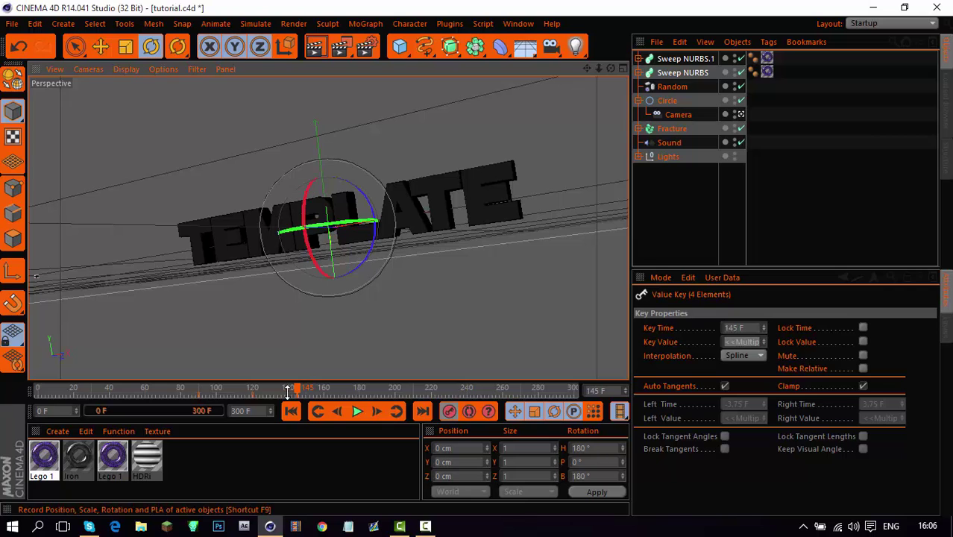
left_click(225, 391)
left_click(357, 411)
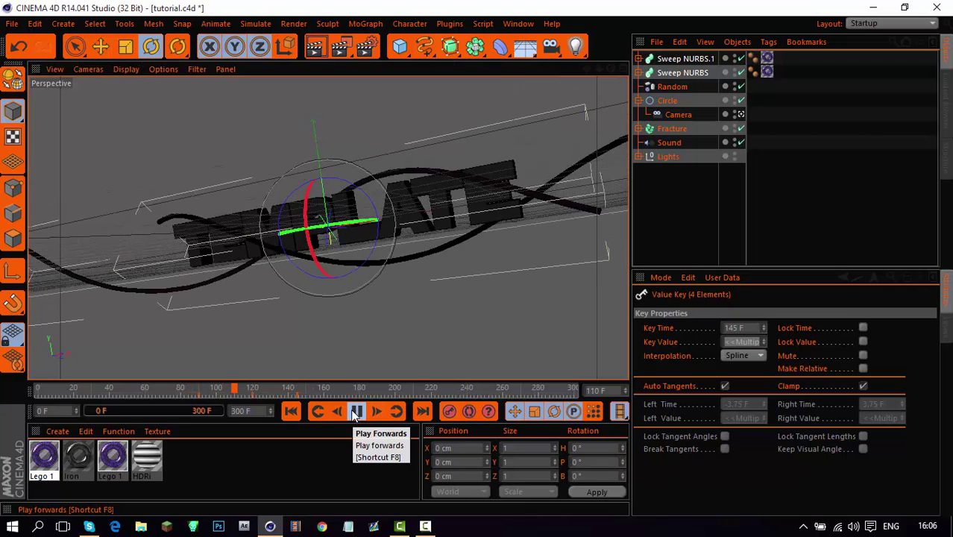
left_click(314, 390)
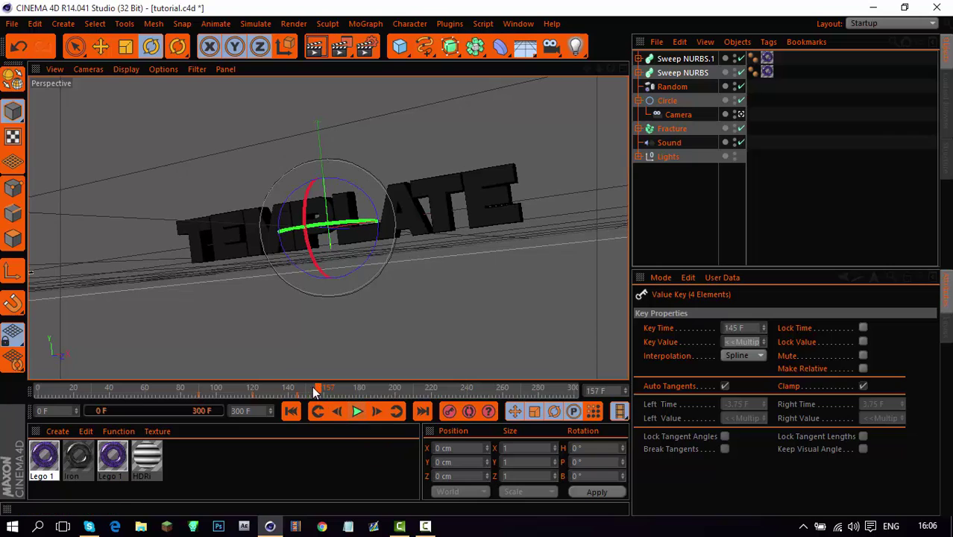
left_click_drag(239, 394, 299, 403)
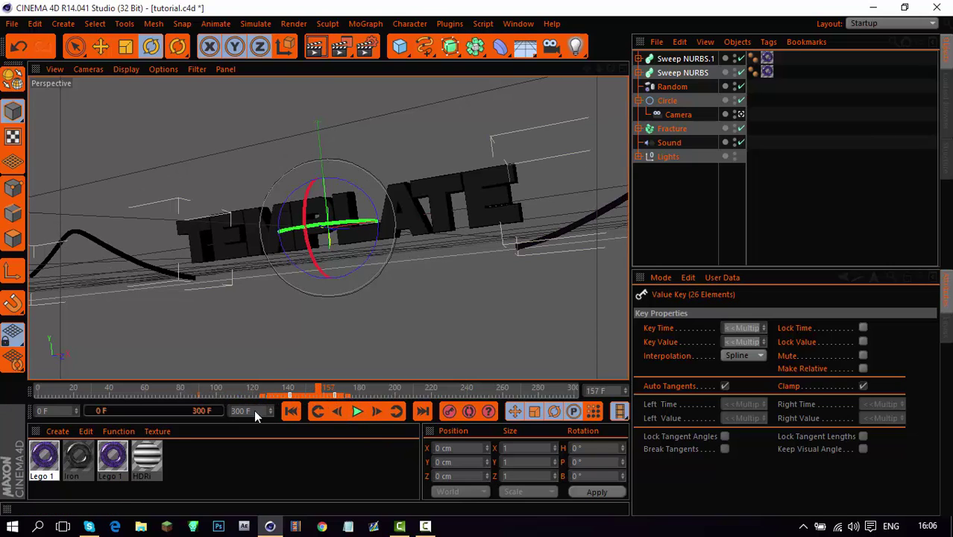
left_click(357, 412)
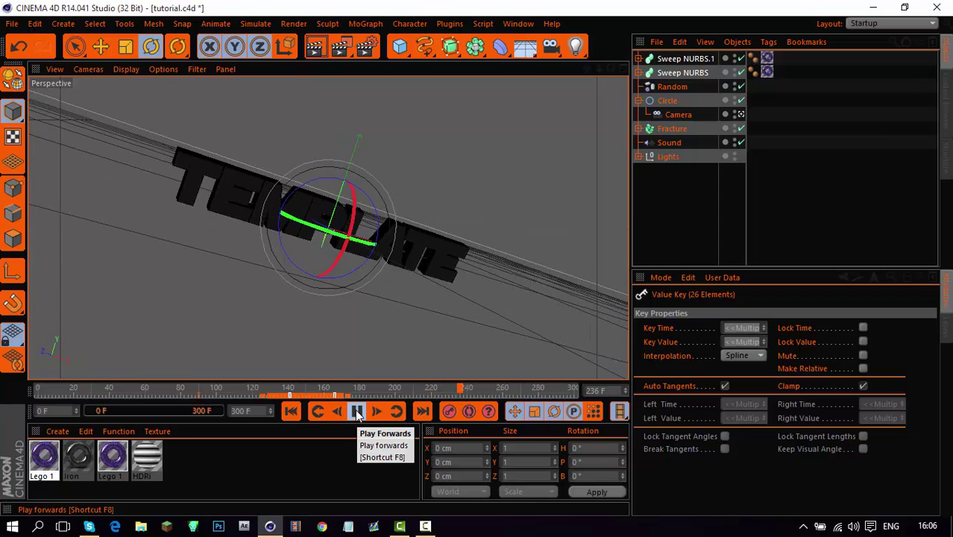
left_click(357, 412)
Save the scene and render a preview of the TEMPLATE text in the perspective viewport
key("ctrl+s")
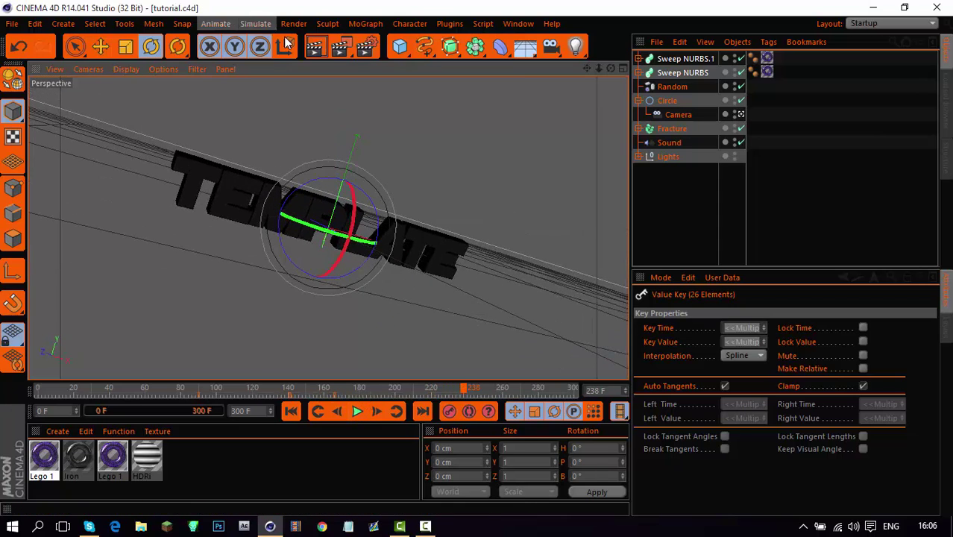
left_click(314, 46)
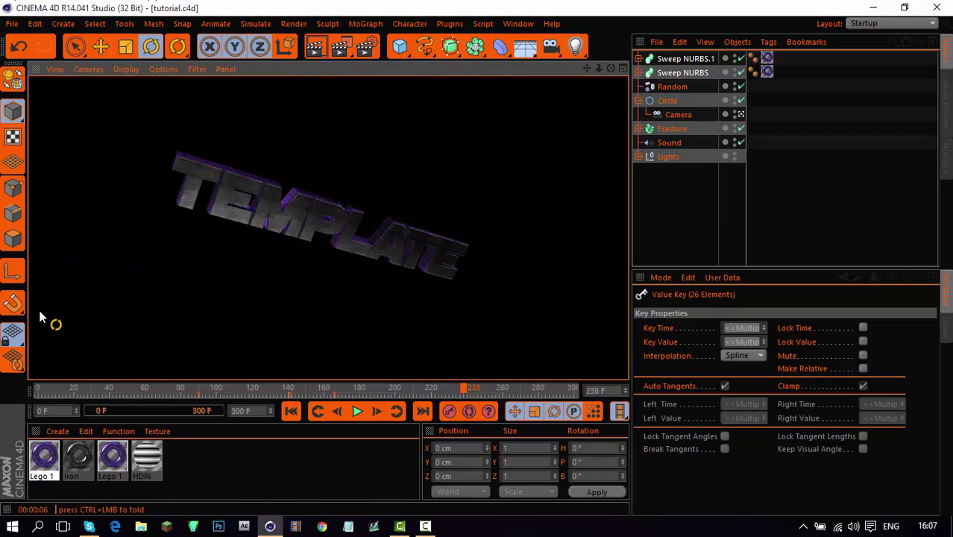
left_click(309, 389)
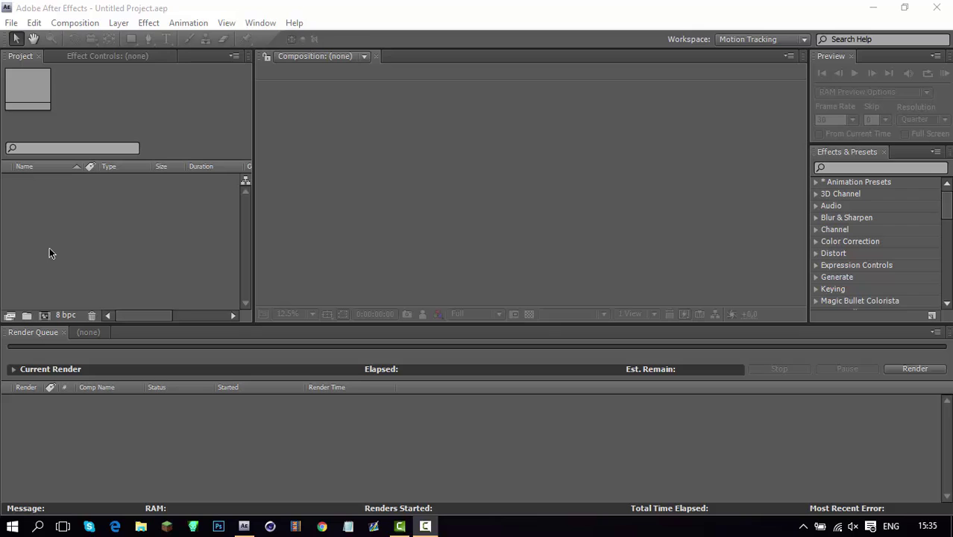
right_click(71, 259)
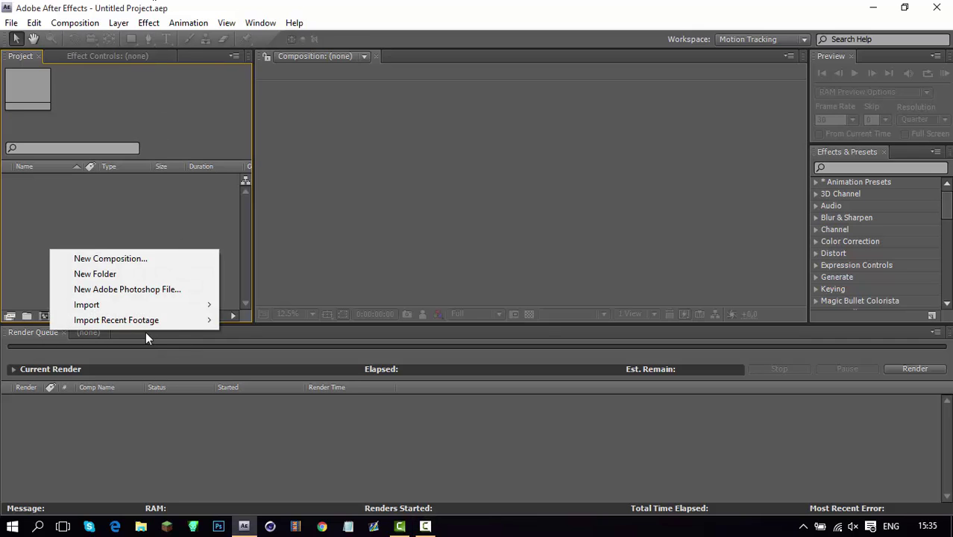
mouse_move(148, 304)
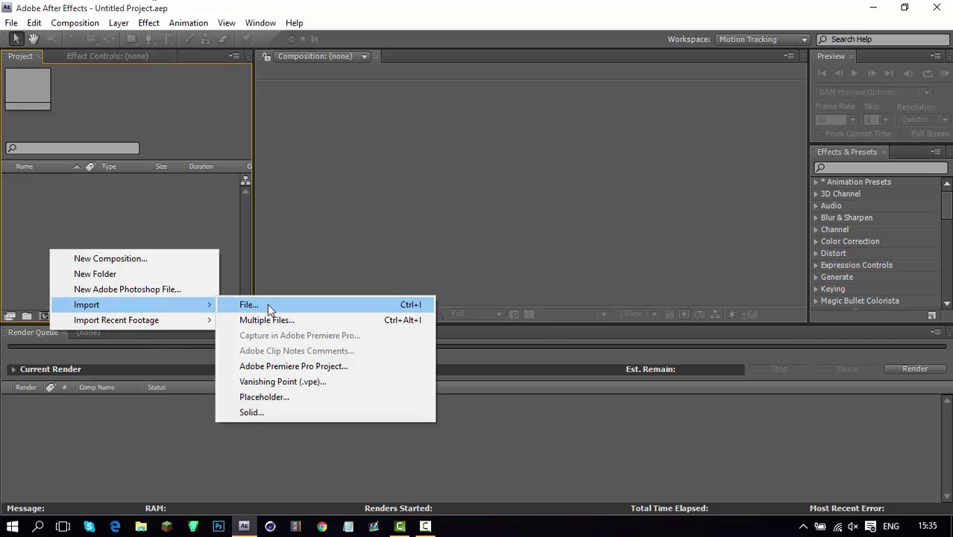
left_click(177, 221)
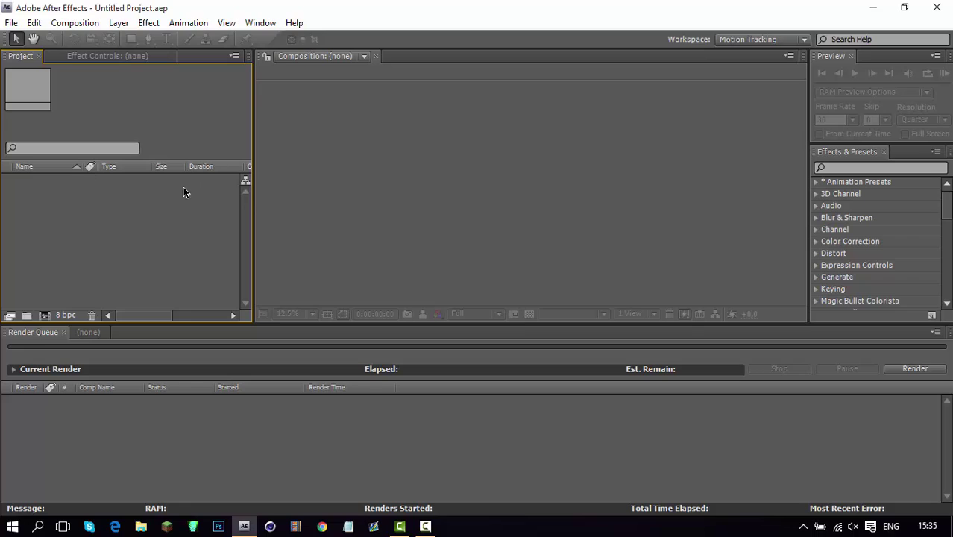
Import the Cinema 4D file tutorial.c4d from the desktop (Bureaublad) into the After Effects project
right_click(94, 251)
mouse_move(168, 307)
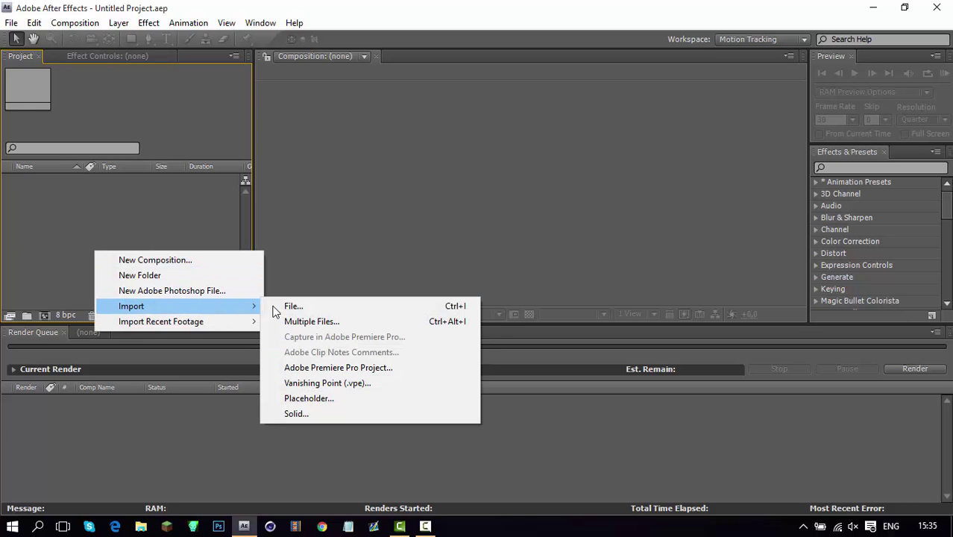
mouse_move(187, 308)
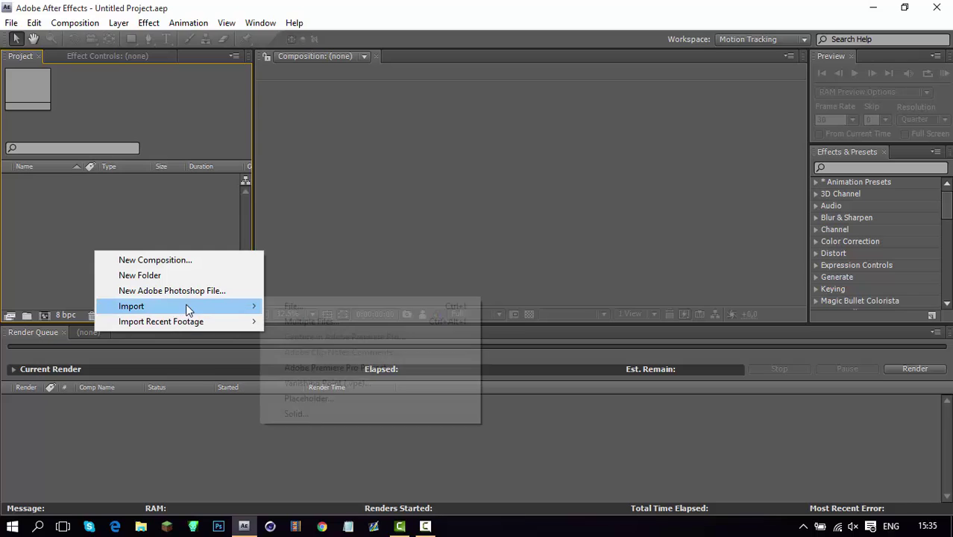
left_click(330, 309)
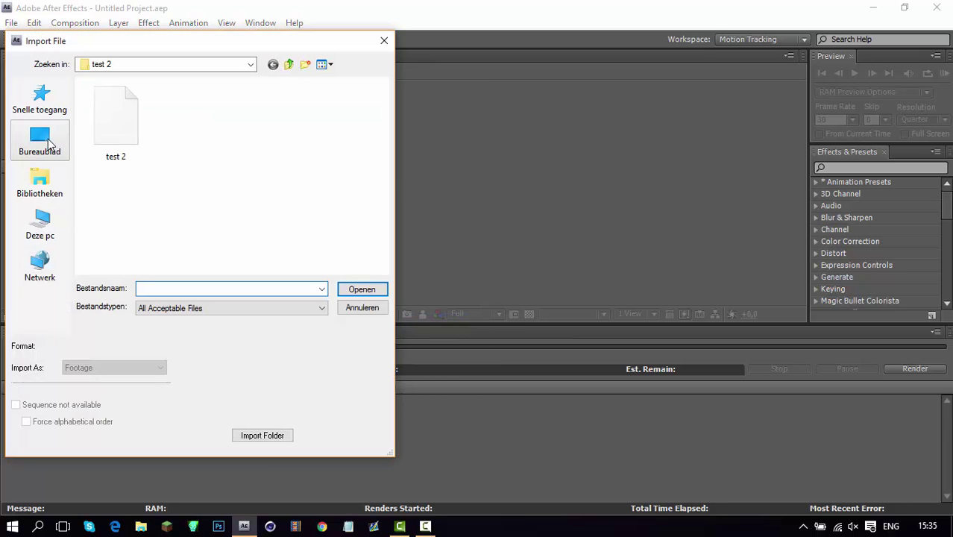
left_click(40, 138)
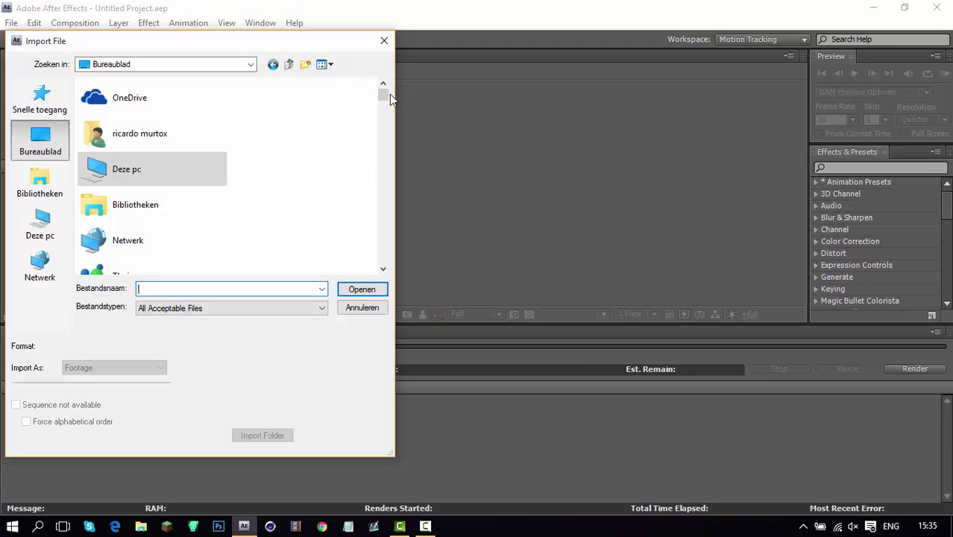
left_click_drag(384, 270, 389, 273)
left_click_drag(383, 137, 383, 158)
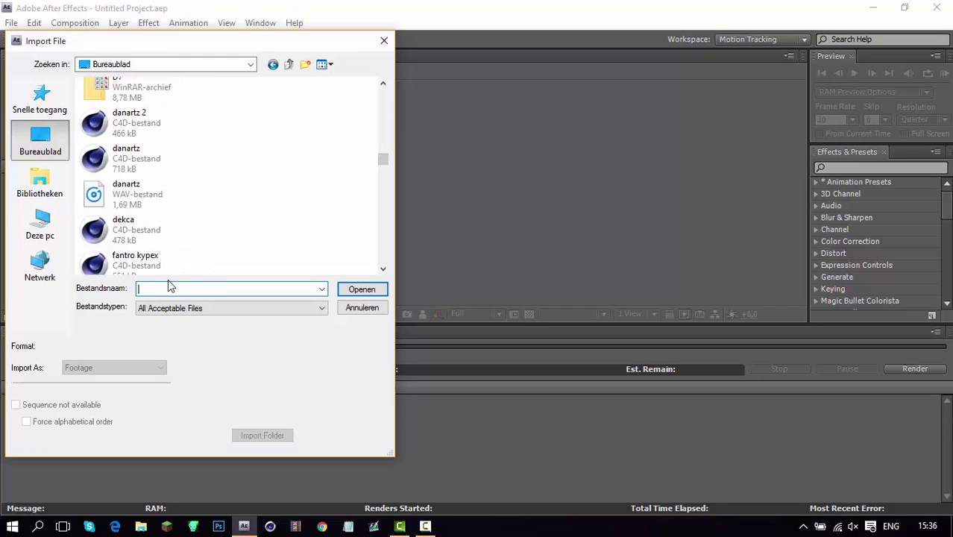
type("tu")
key("Down")
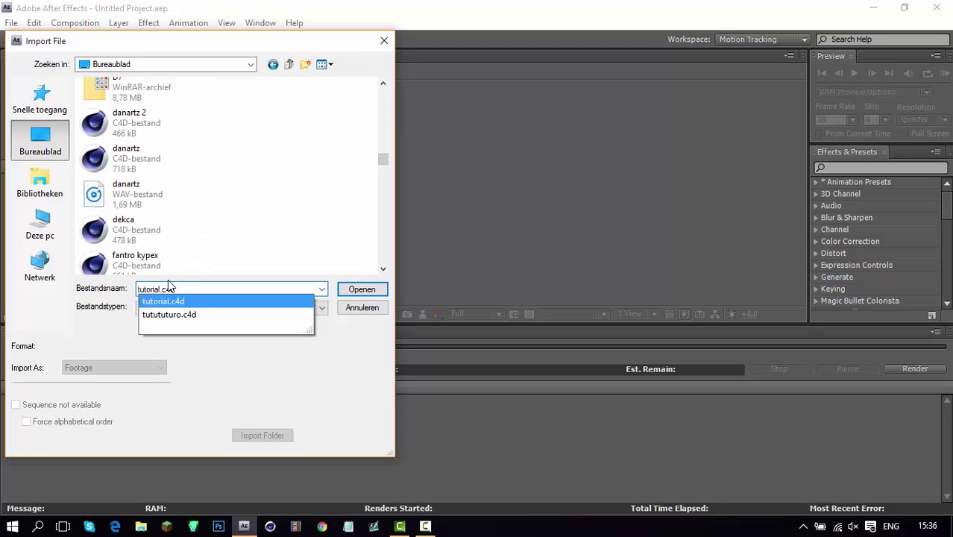
key("Return")
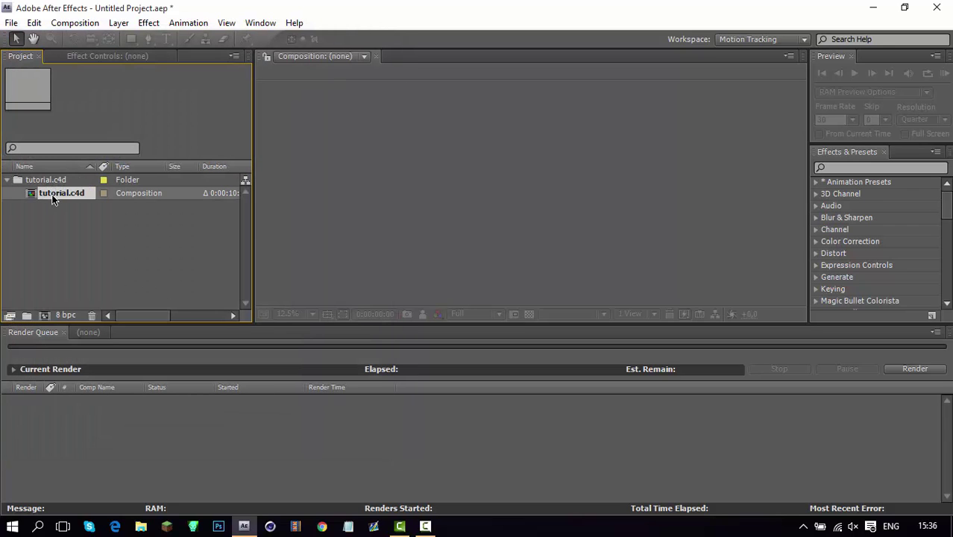
Open the tutorial.c4d composition and set its preview resolution to Quarter at 25% magnification
left_click(486, 313)
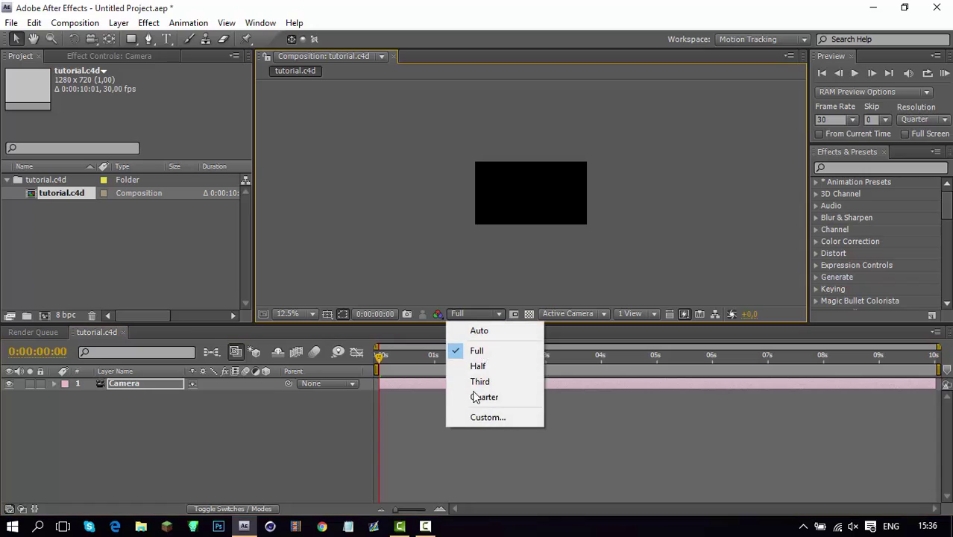
left_click(487, 397)
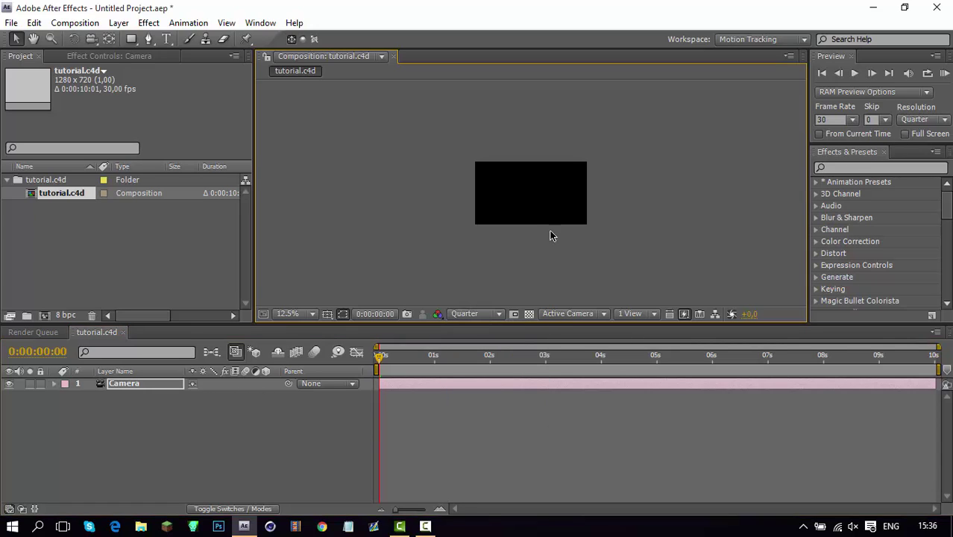
scroll(528, 219, "up", 1)
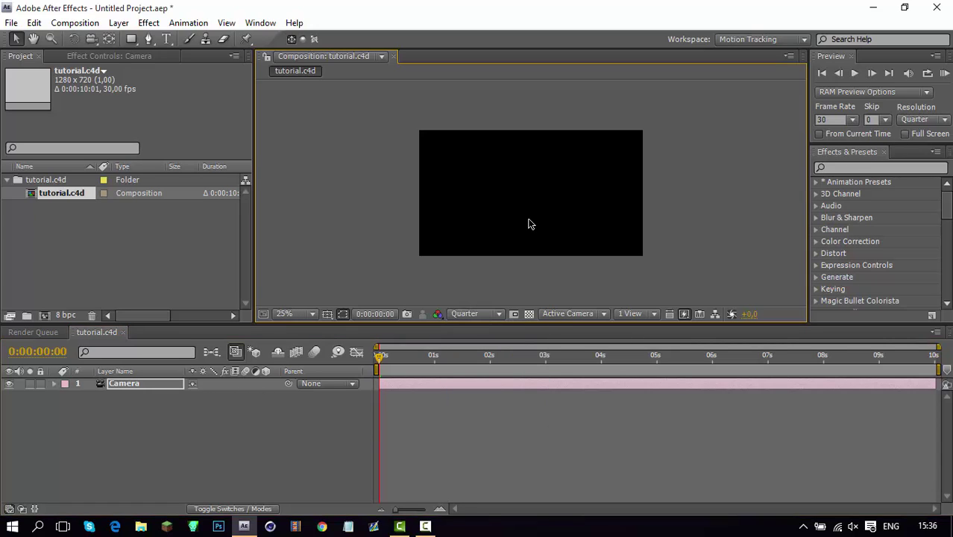
Collapse the tutorial.c4d folder and import the Ali Bomaye (Instrumental) WAV audio file from the desktop
right_click(120, 253)
left_click(18, 228)
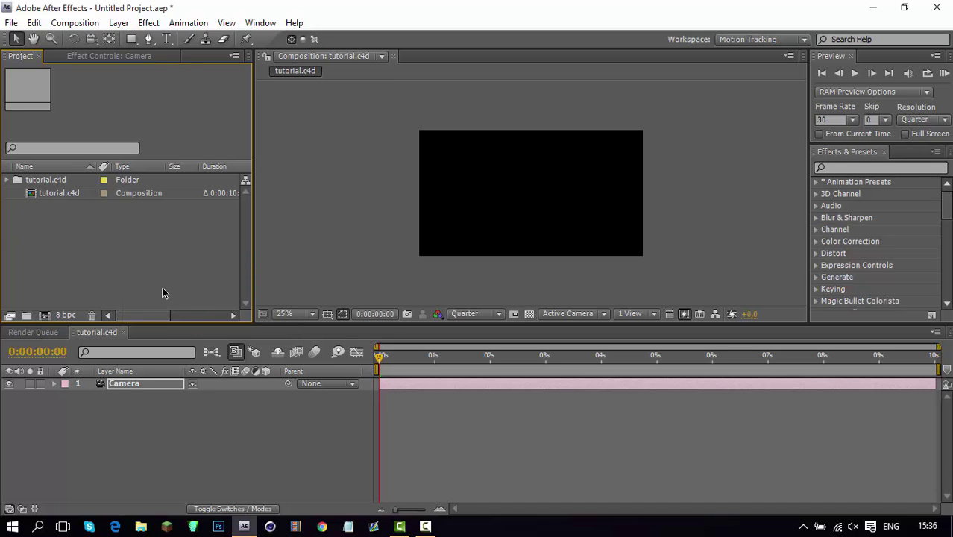
right_click(162, 292)
mouse_move(300, 342)
left_click(400, 342)
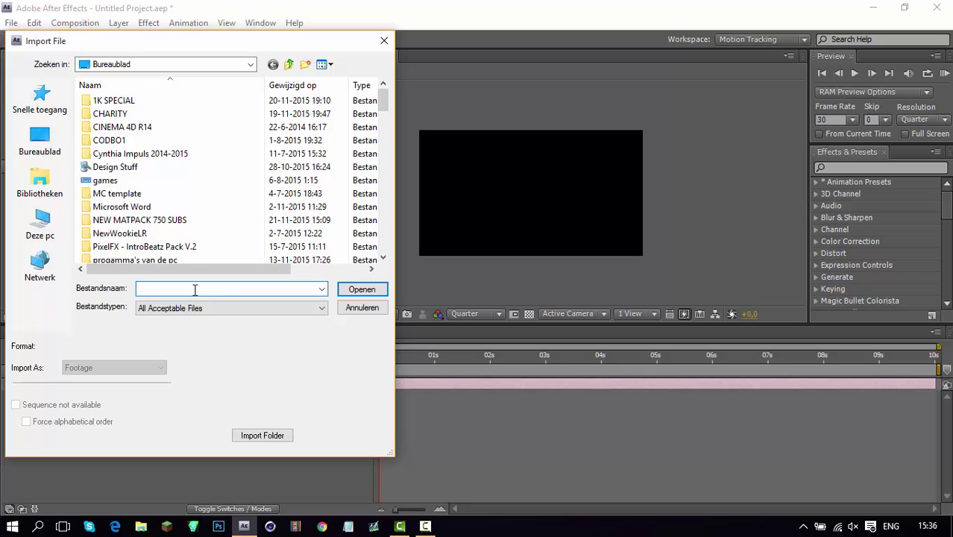
type("al")
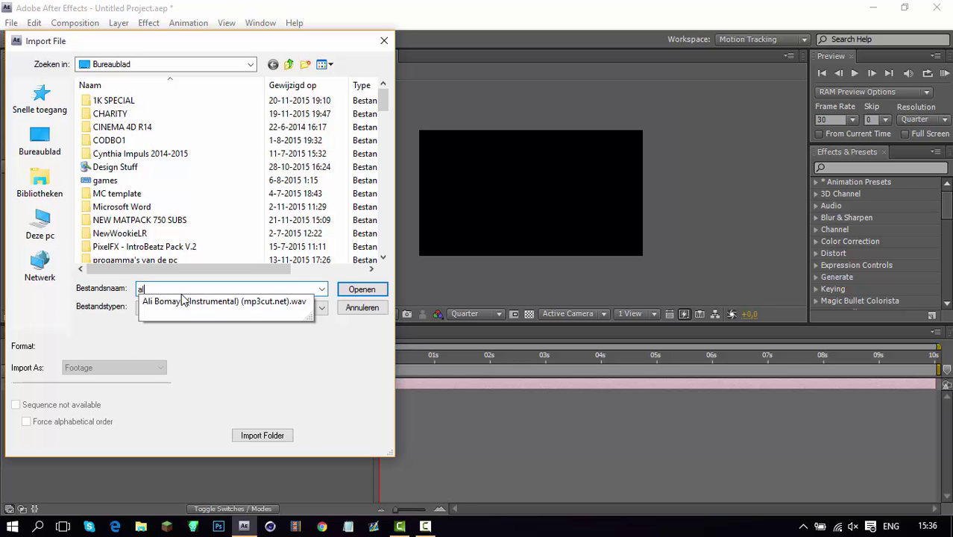
key("Down")
key("Return")
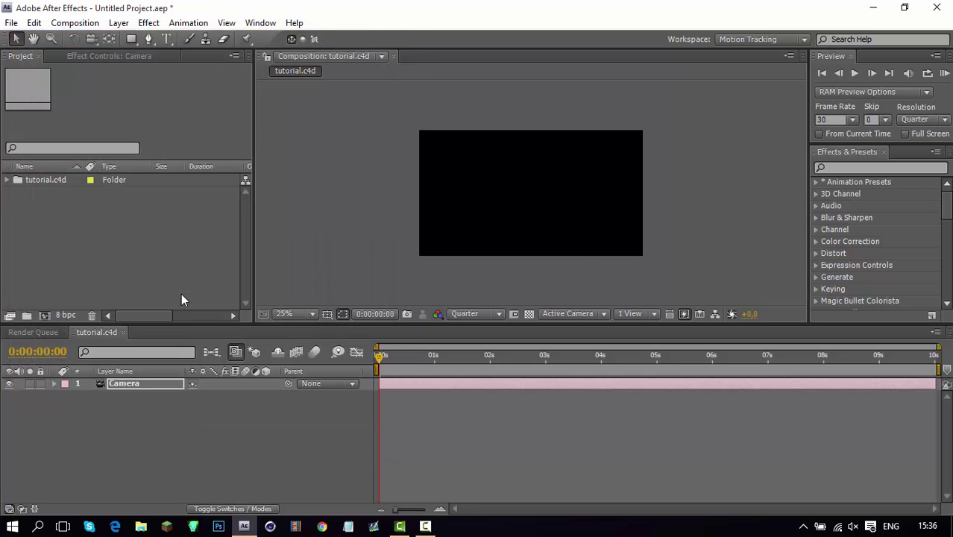
Start another file import and browse drive D: to the "PNGs voor intros" folder
right_click(146, 263)
mouse_move(241, 322)
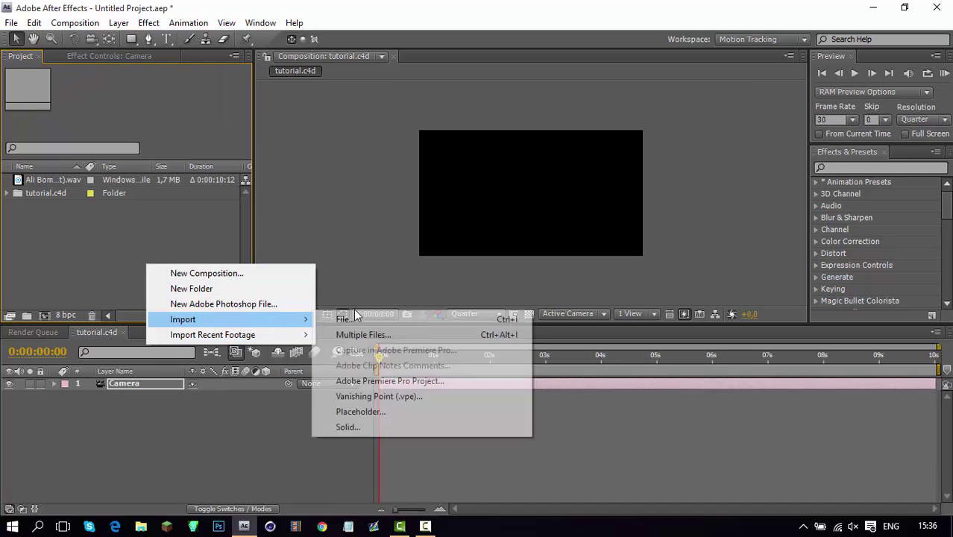
left_click(376, 320)
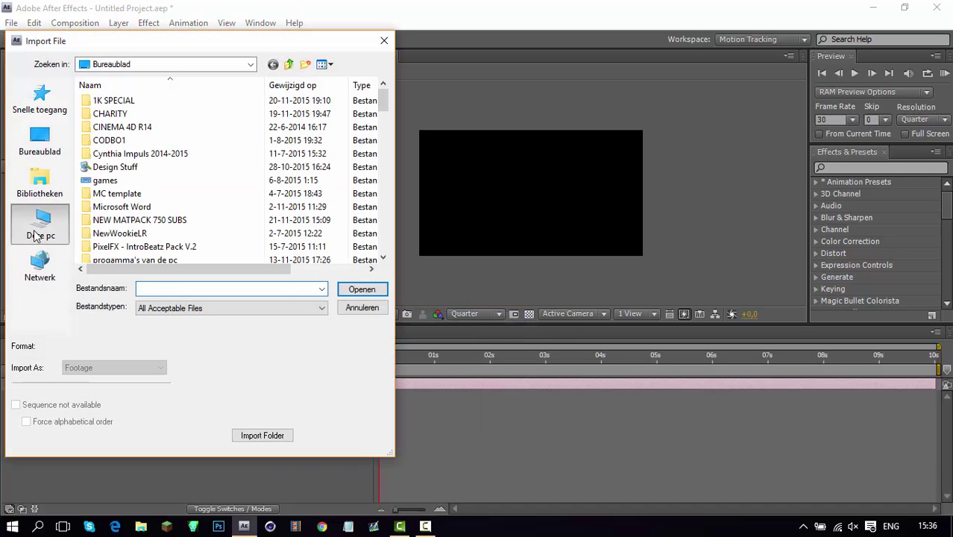
left_click(41, 222)
scroll(286, 214, "down", 6)
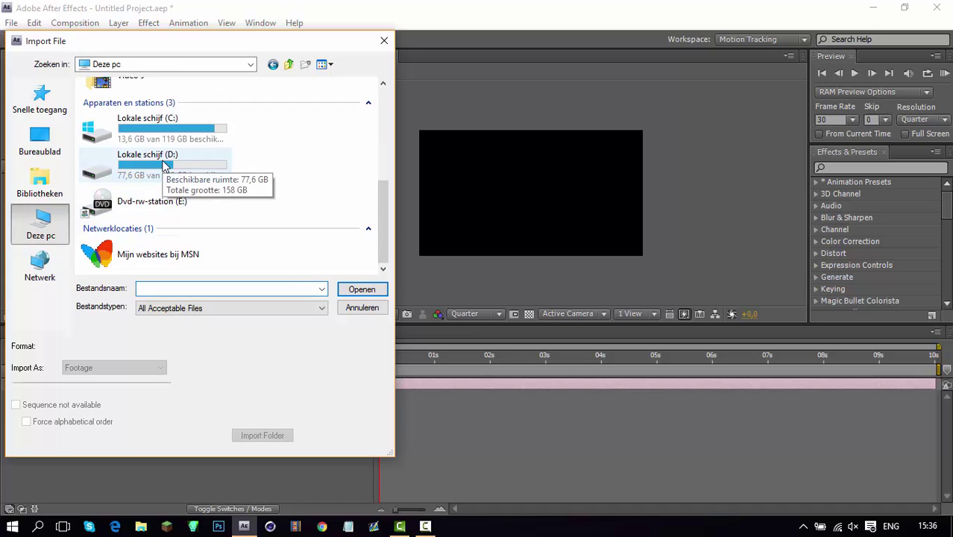
double_click(164, 165)
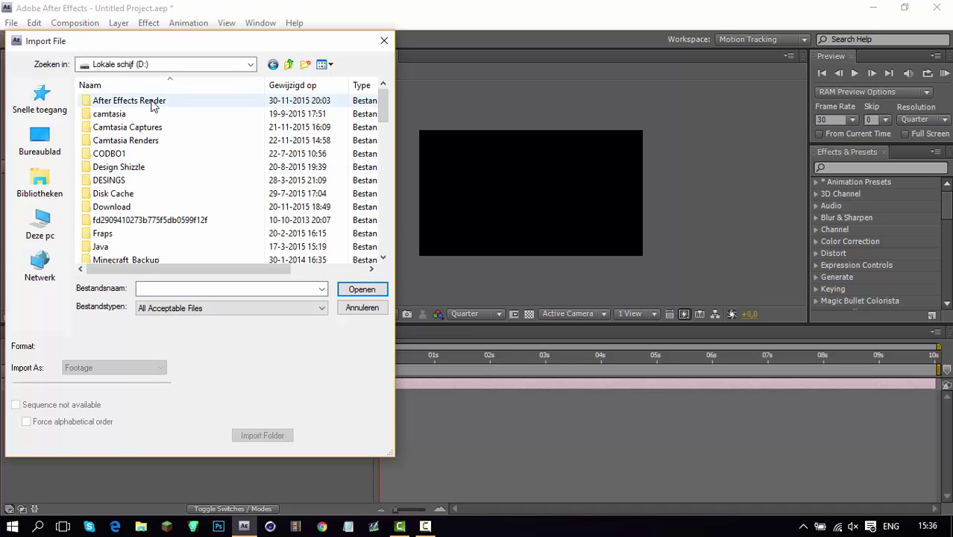
scroll(176, 244, "down", 1)
double_click(159, 246)
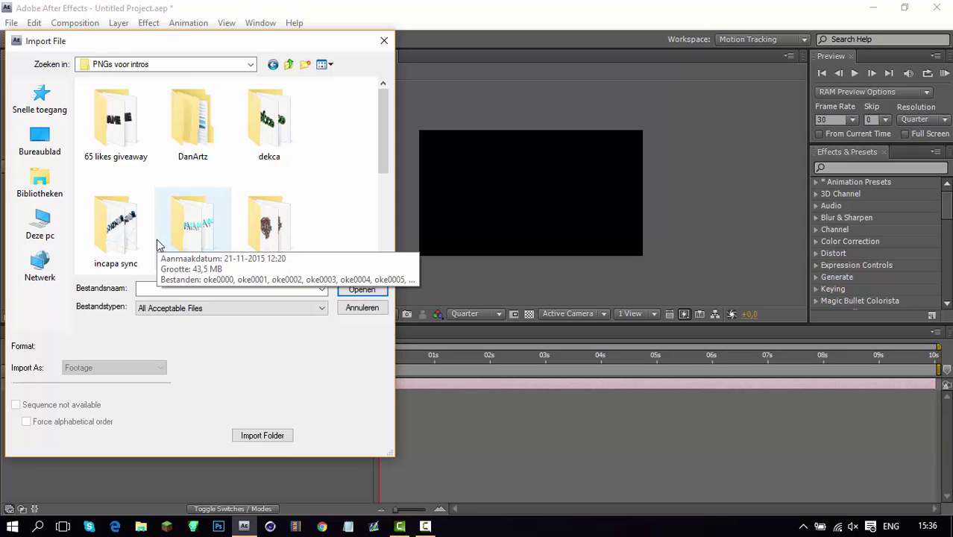
Raise the system speaker volume to 97
left_click(854, 525)
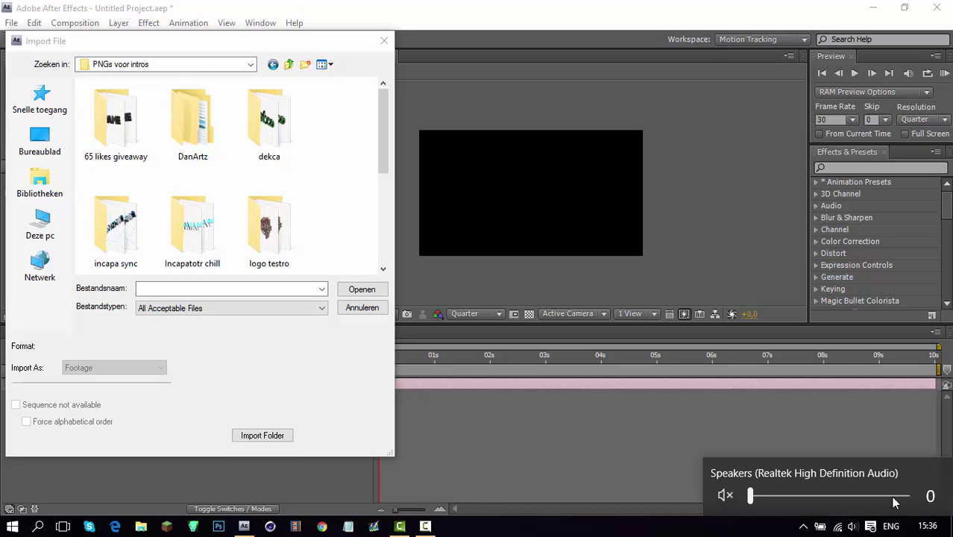
left_click(900, 496)
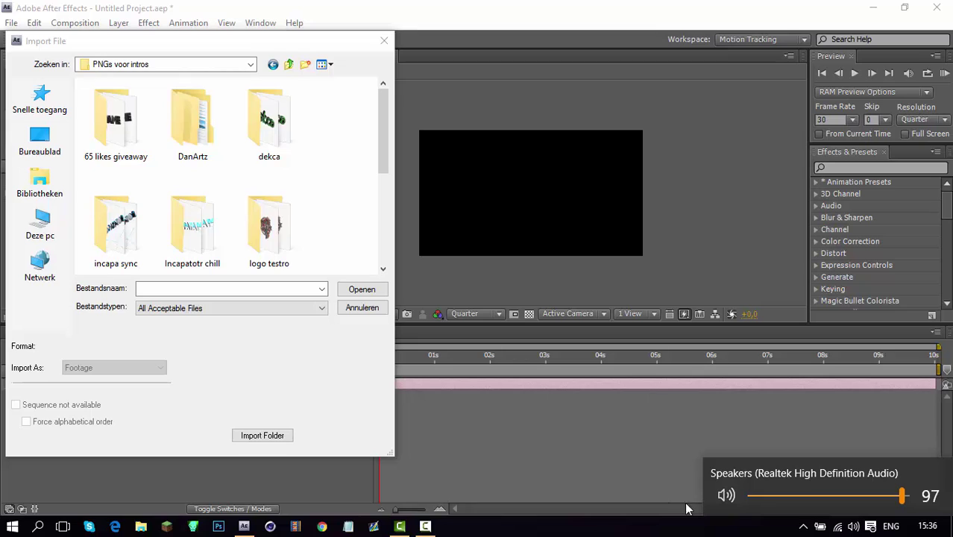
left_click(301, 376)
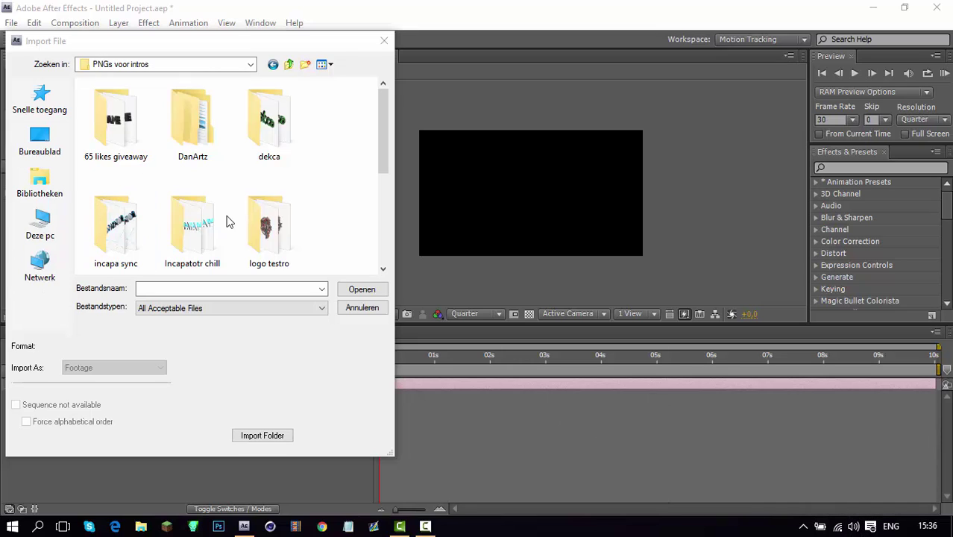
Delete the "Incapatotr chill" folder from the "PNGs voor intros" folder
left_click(183, 230)
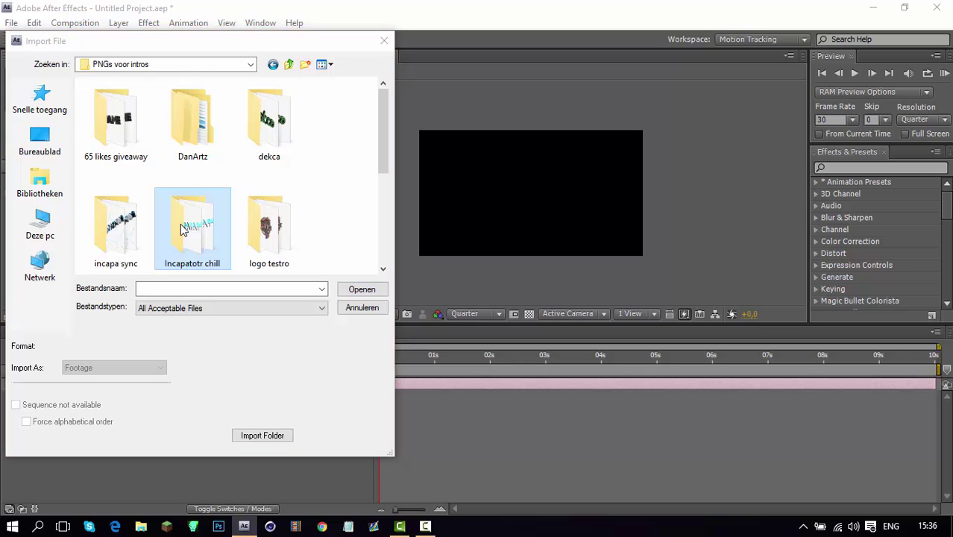
key("Delete")
key("Return")
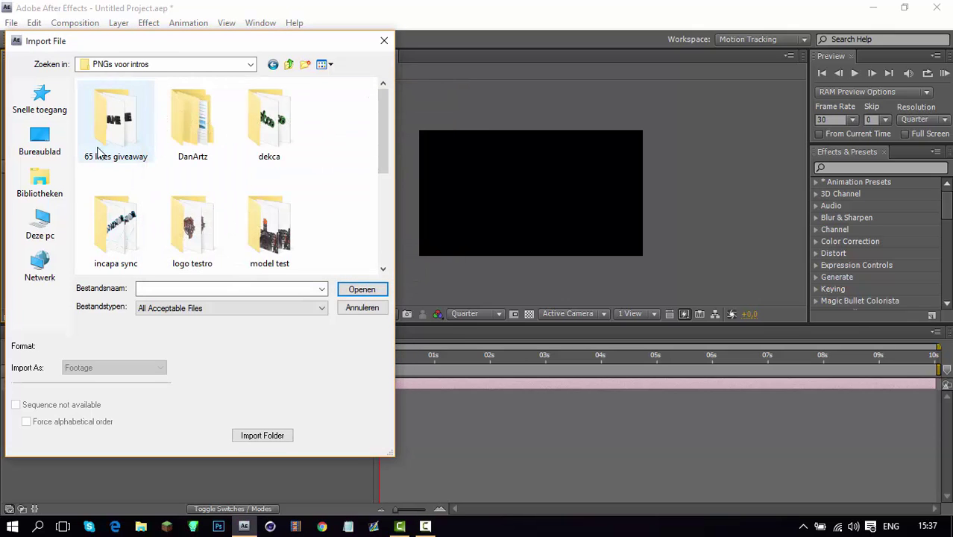
Import the tutorial0000 file from the "tutorial" folder as a PNG sequence
scroll(223, 225, "down", 3)
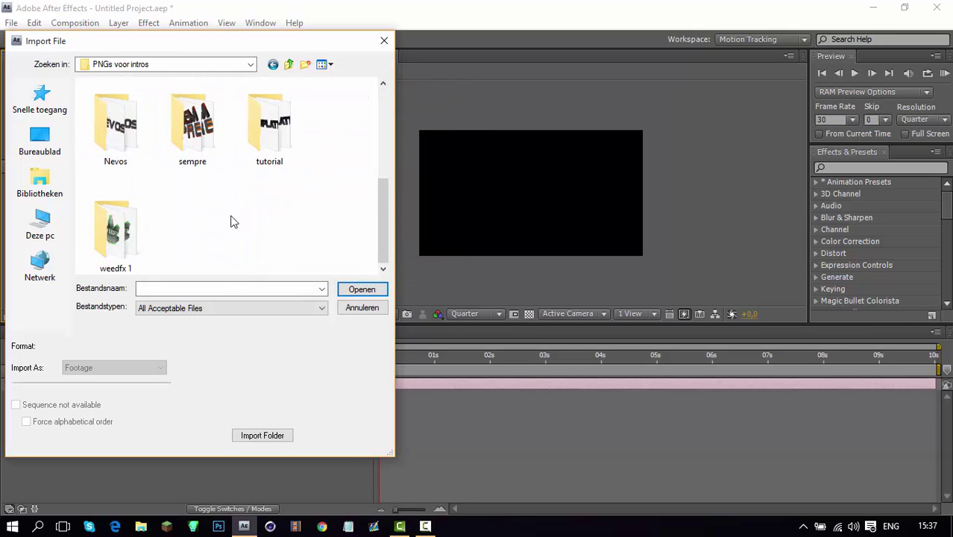
scroll(237, 228, "up", 5)
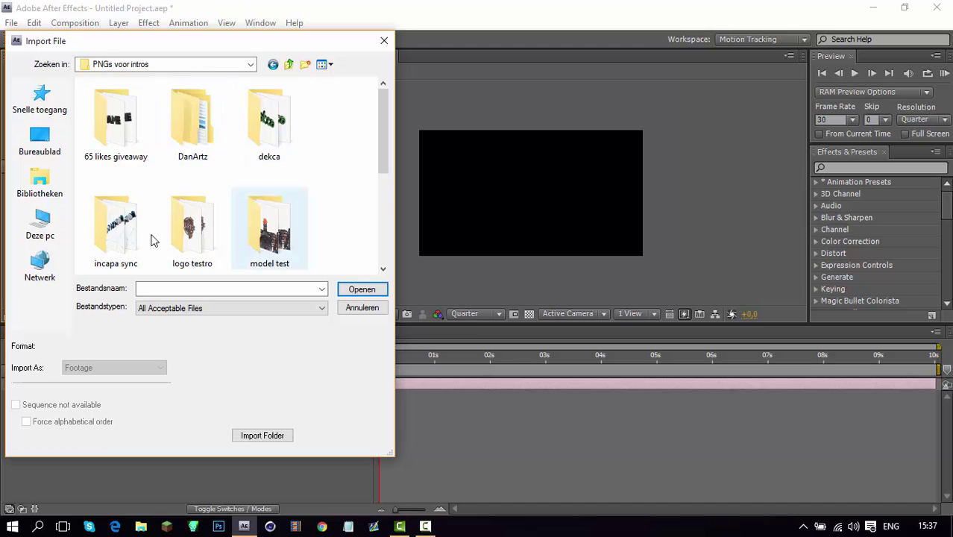
scroll(153, 223, "down", 3)
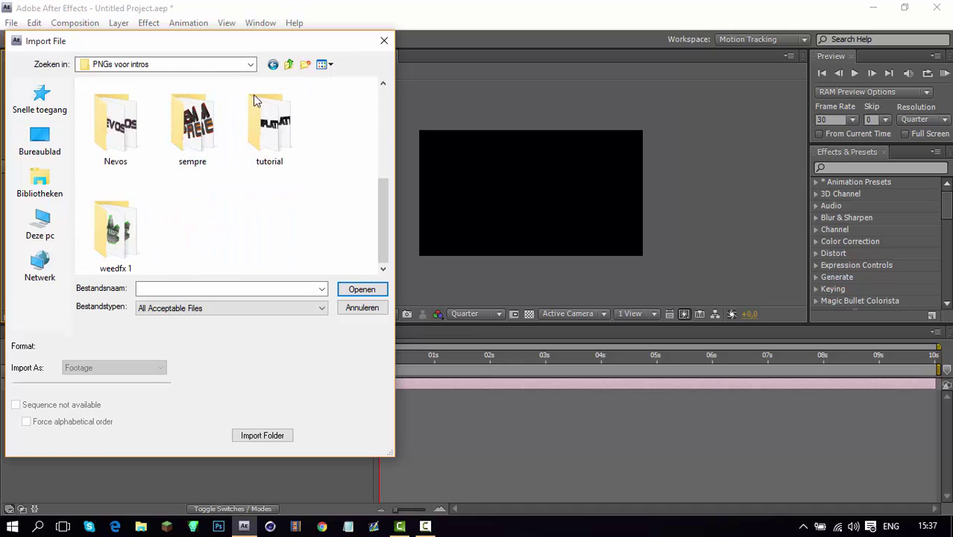
double_click(255, 100)
left_click(108, 125)
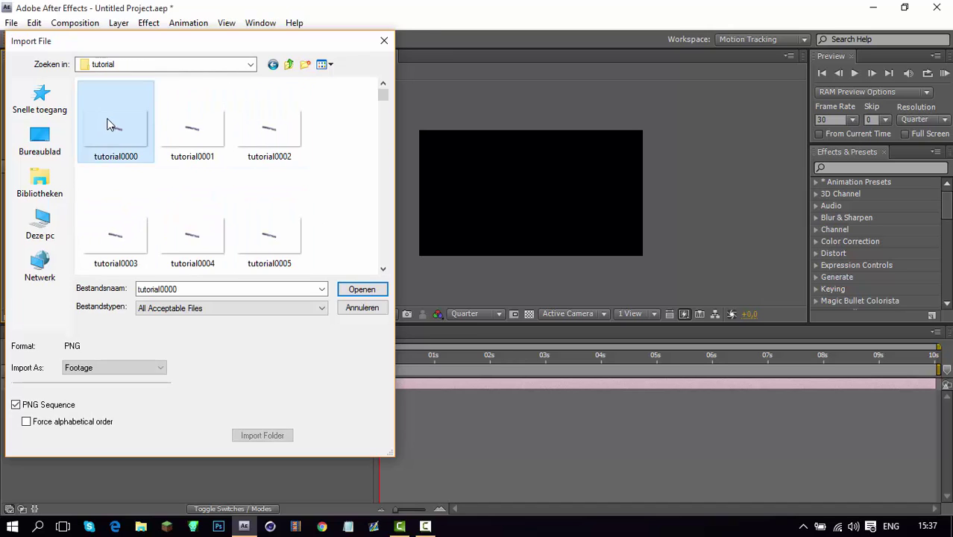
double_click(108, 125)
Place the PNG sequence above the Camera layer, enlarge the composition view to 50%, and RAM-preview the animation
left_click_drag(118, 287, 155, 380)
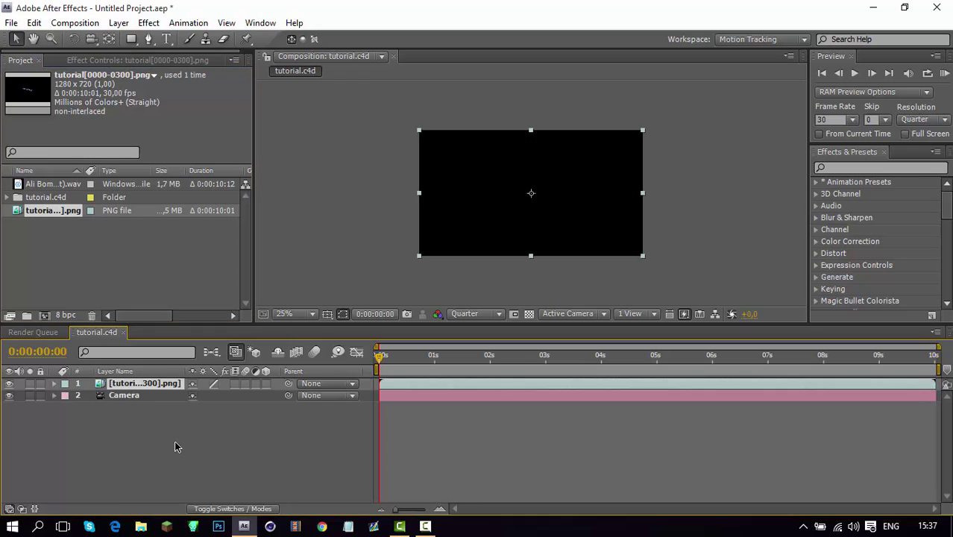
key("period")
key("period")
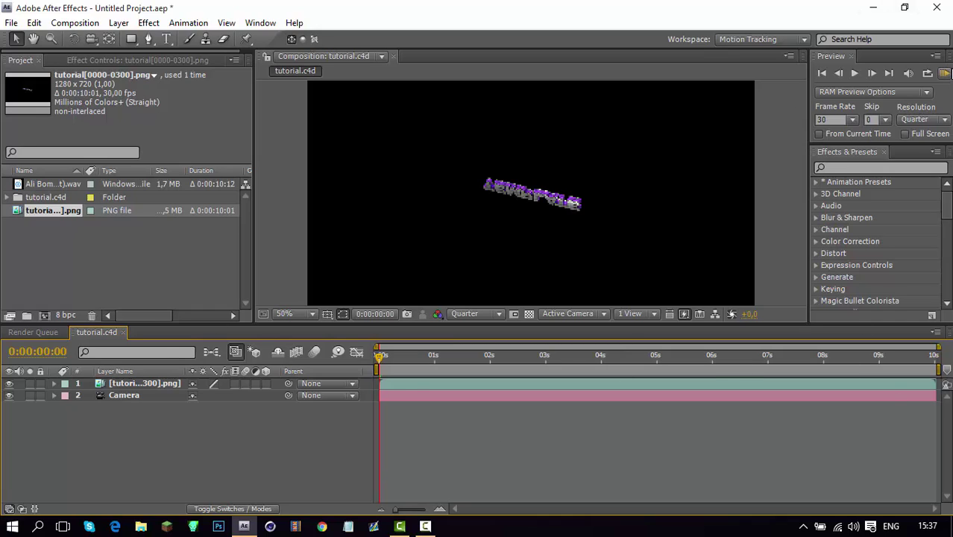
left_click(944, 73)
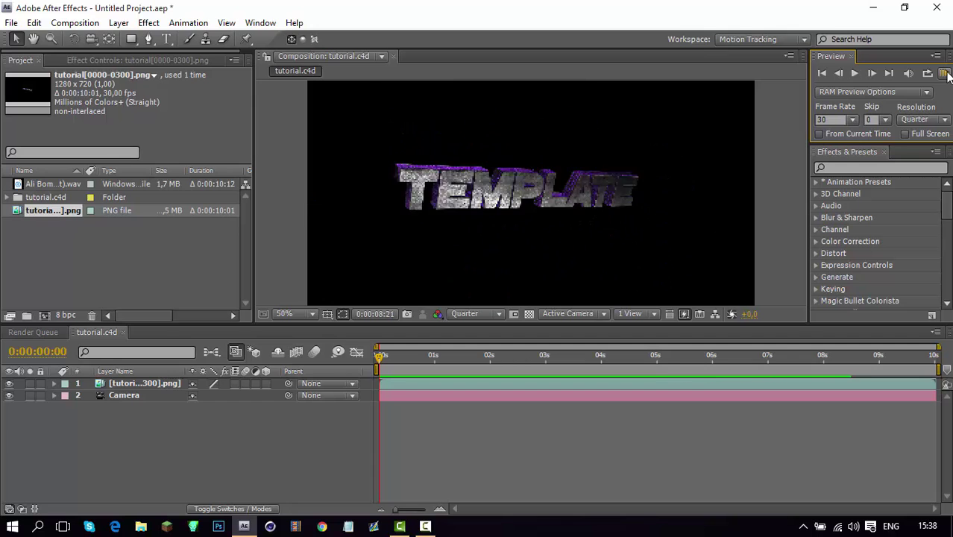
left_click(403, 358)
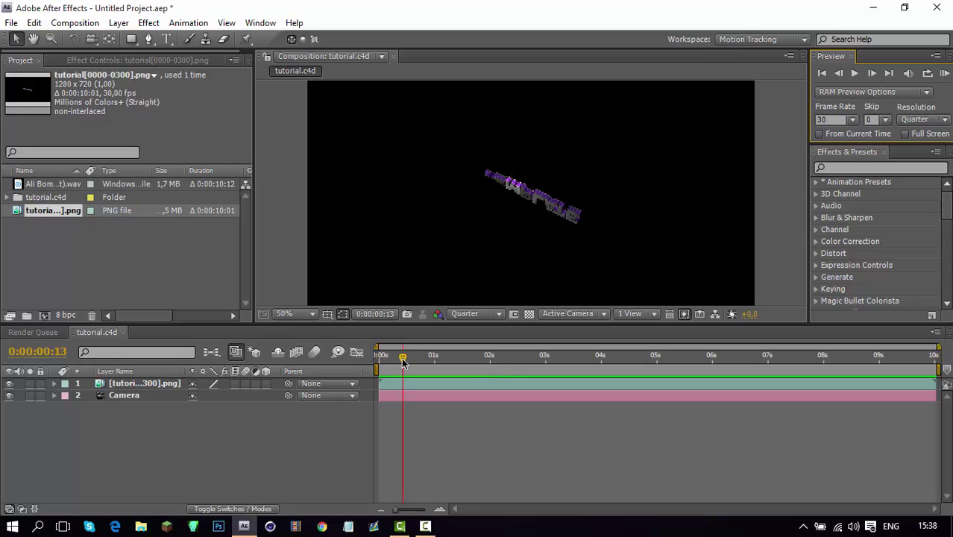
Add the Ali Bomaye WAV file below the Camera layer in the timeline and RAM-preview the composition with sound
left_click_drag(59, 187, 136, 448)
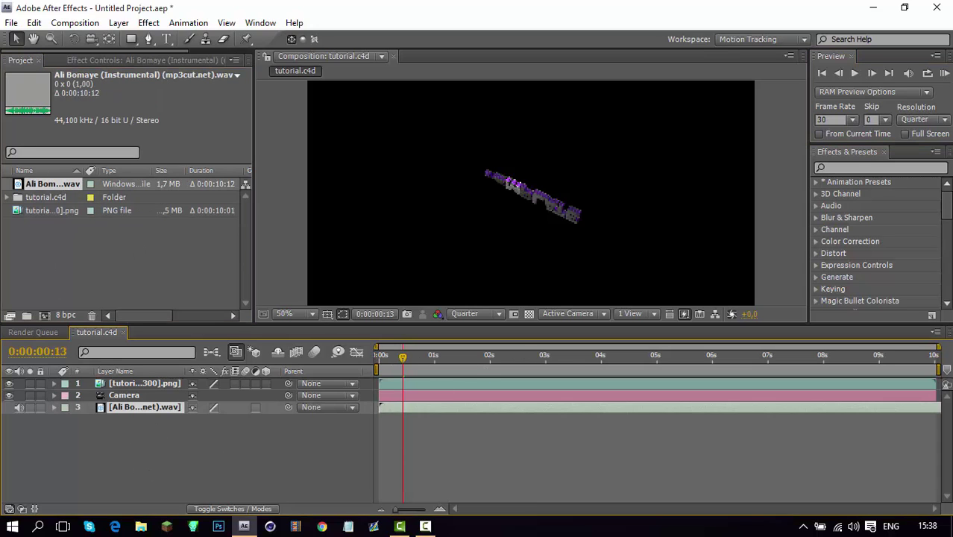
key("KP_0")
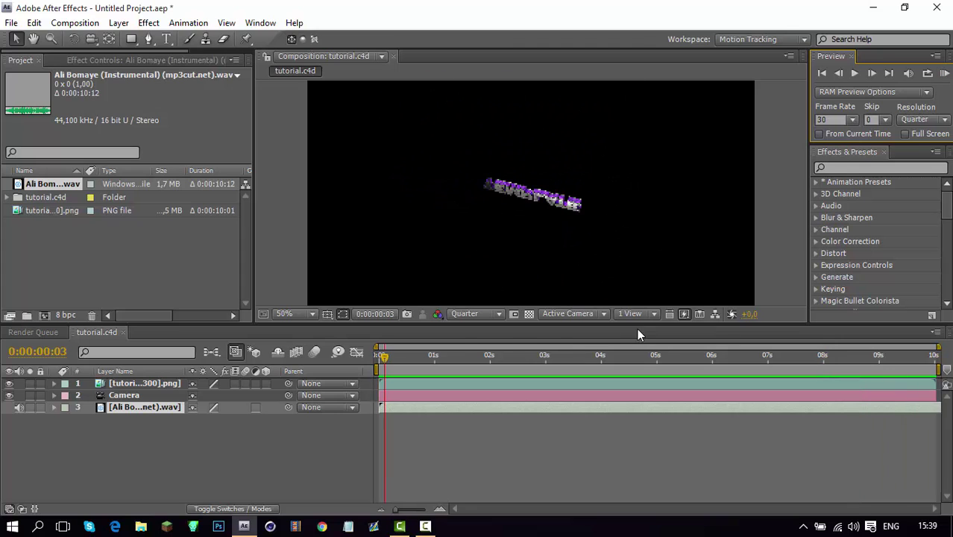
Save the project on the desktop as "tutorial ae"
key("ctrl+s")
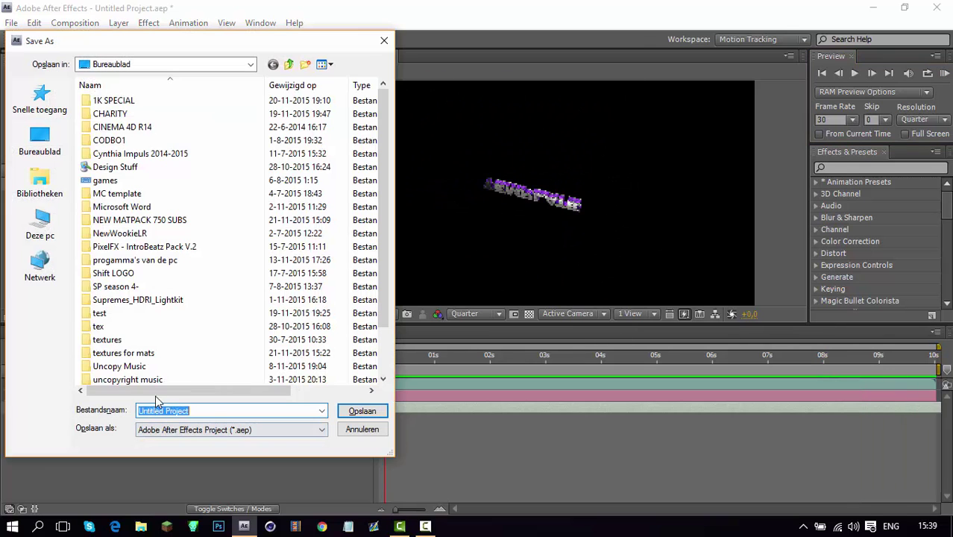
type("tut")
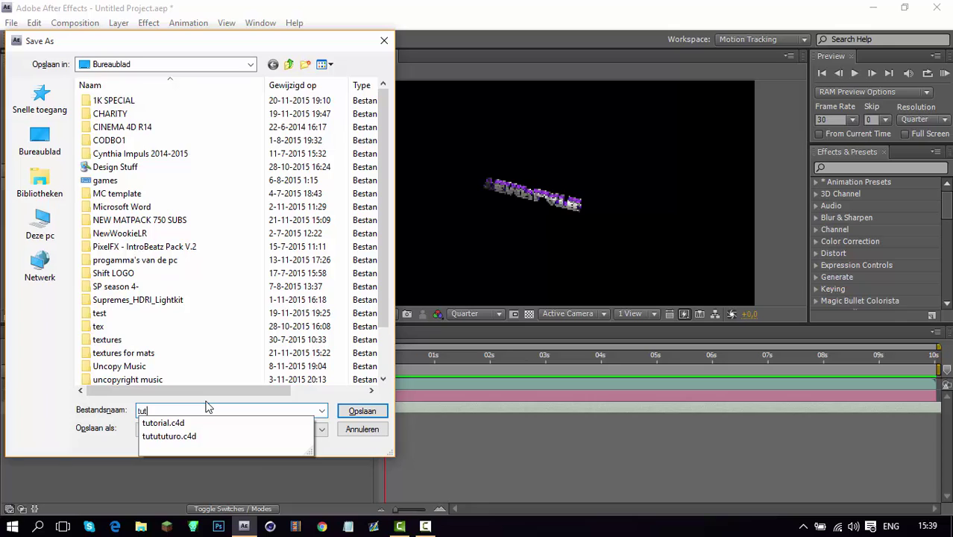
type("roail")
key("BackSpace")
type("o")
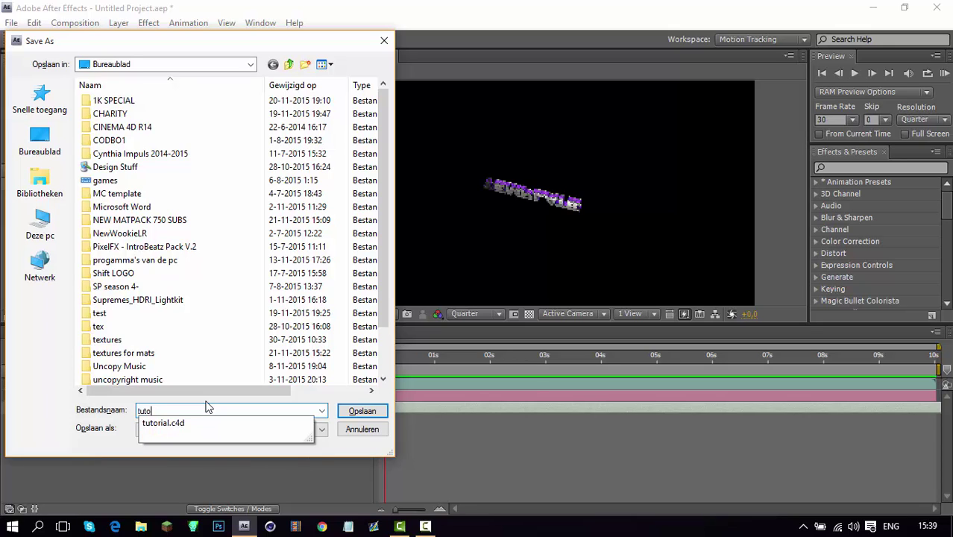
type("rial ae")
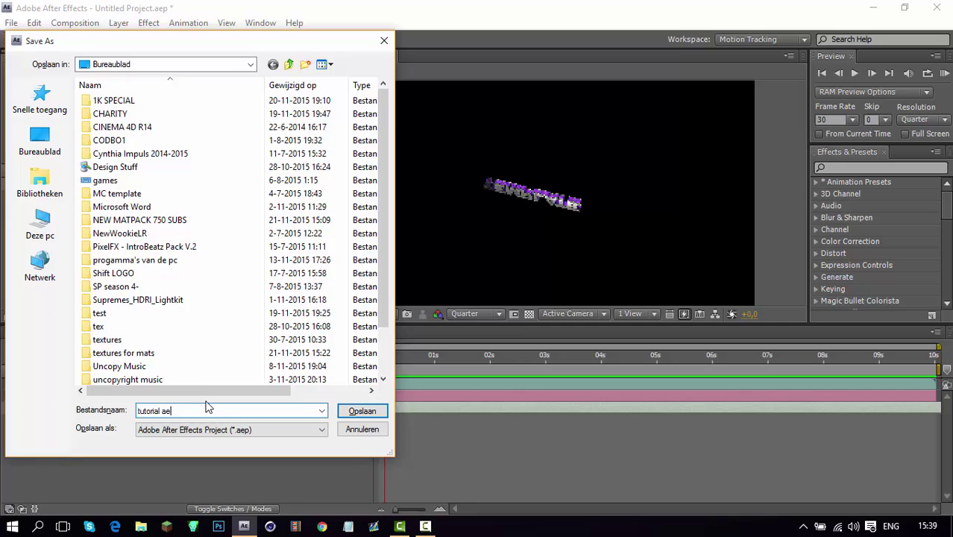
key("Return")
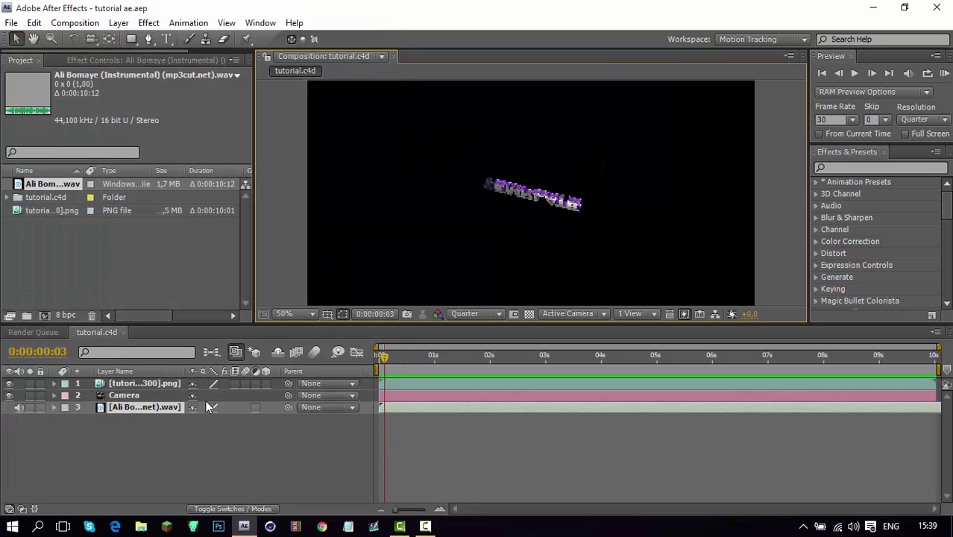
Expand the WAV layer's Audio group in the timeline to reveal its Audio Levels property
left_click(169, 462)
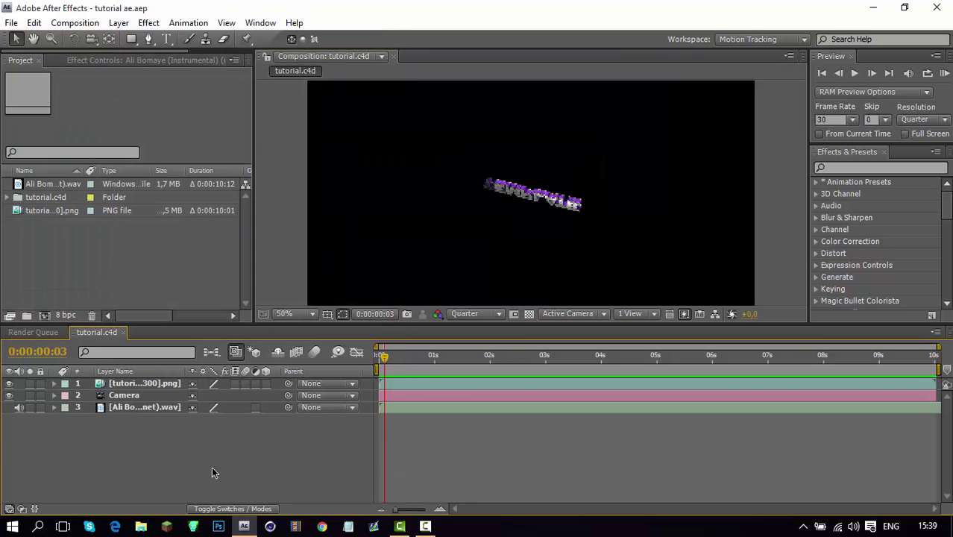
left_click(54, 408)
left_click(66, 419)
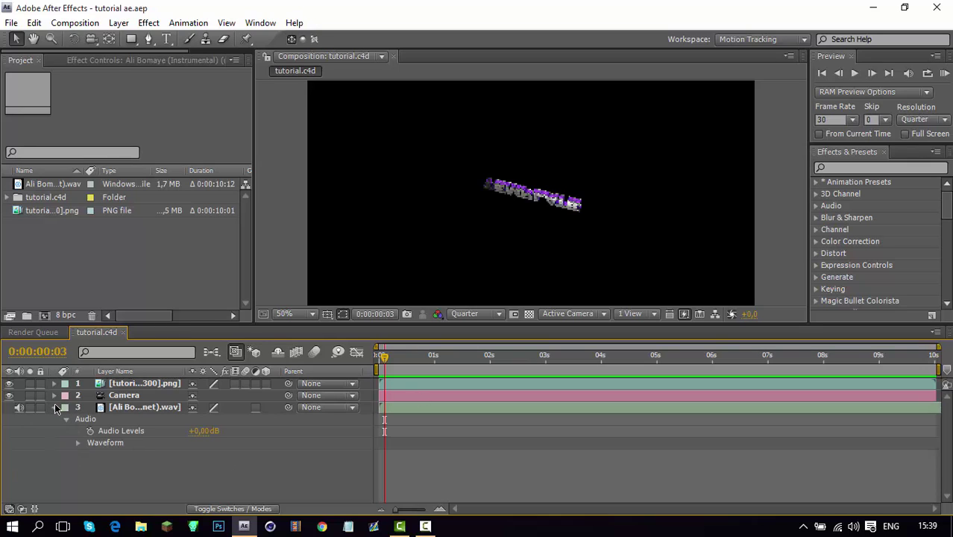
left_click(54, 407)
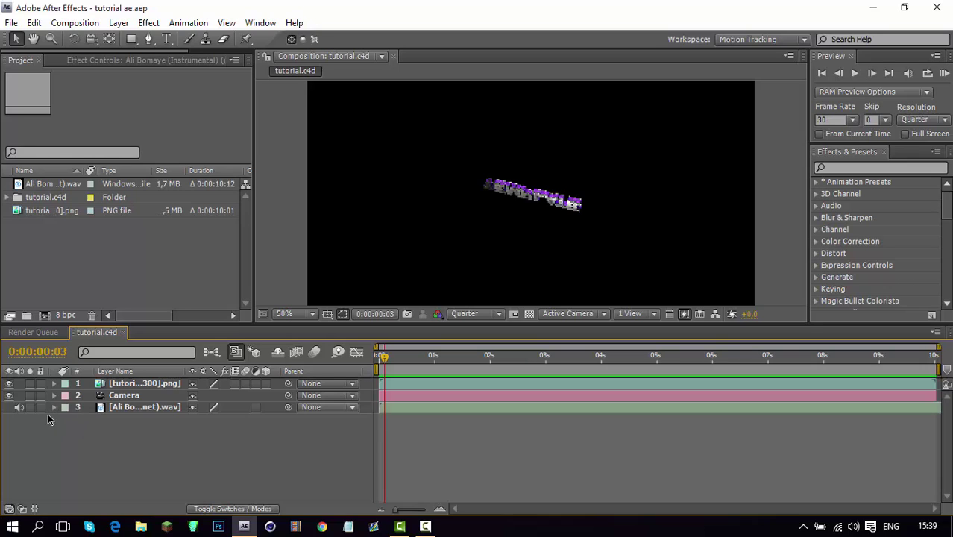
left_click(55, 407)
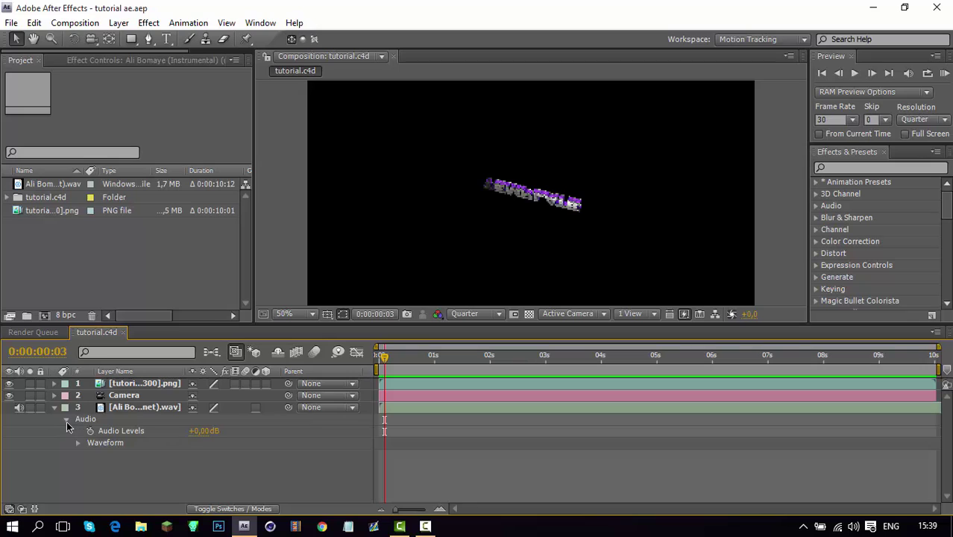
left_click(67, 419)
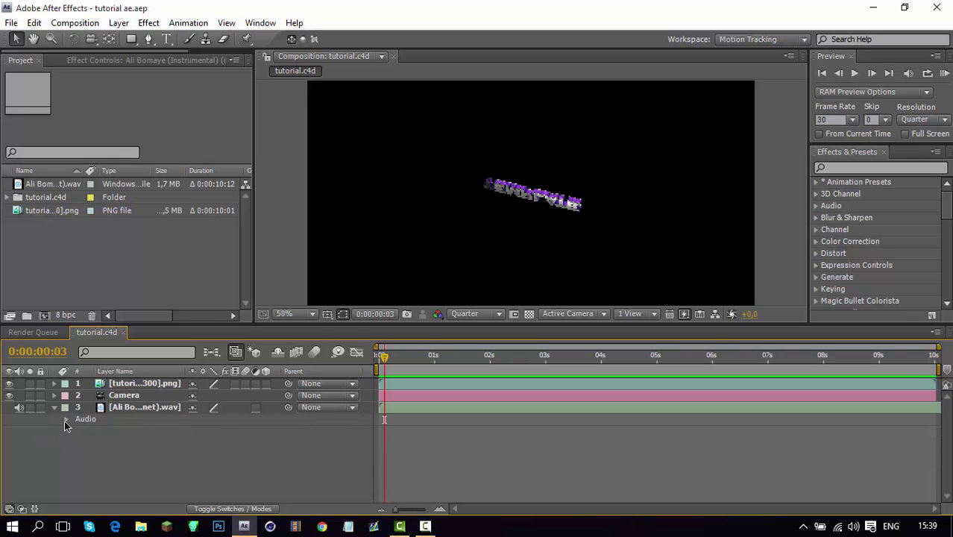
left_click(65, 419)
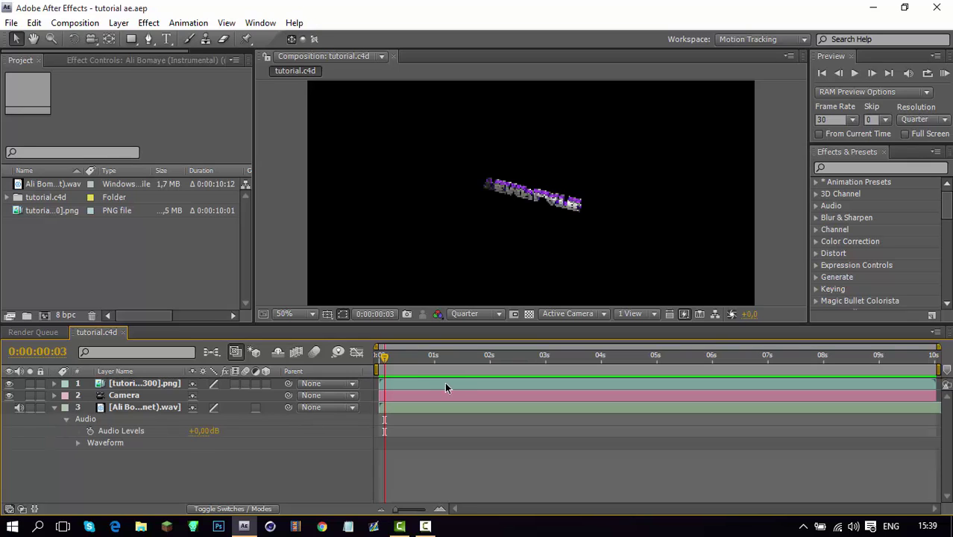
At 0:00:00:00, set the WAV layer's Audio Levels to -48 dB and enable keyframing for it
left_click_drag(382, 361, 379, 352)
left_click_drag(203, 431, 164, 438)
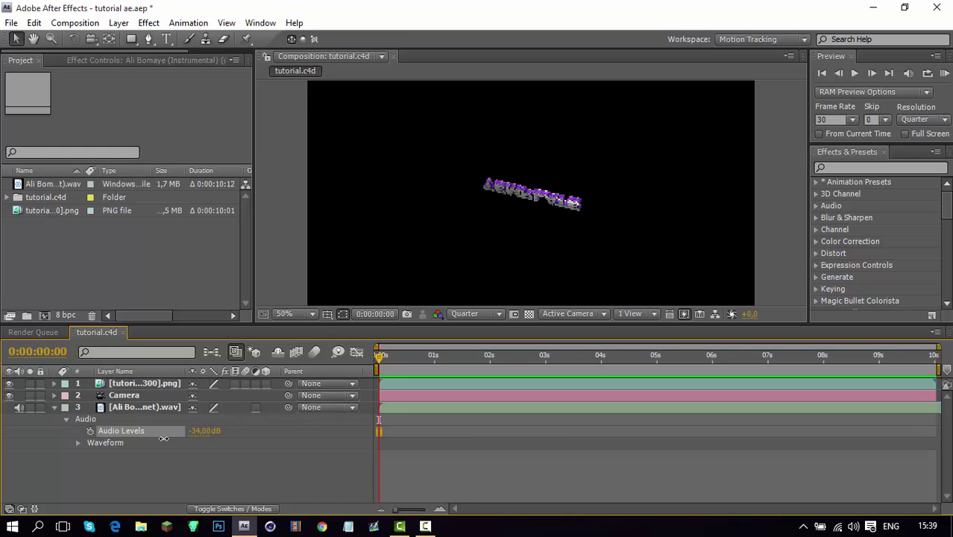
left_click(170, 408)
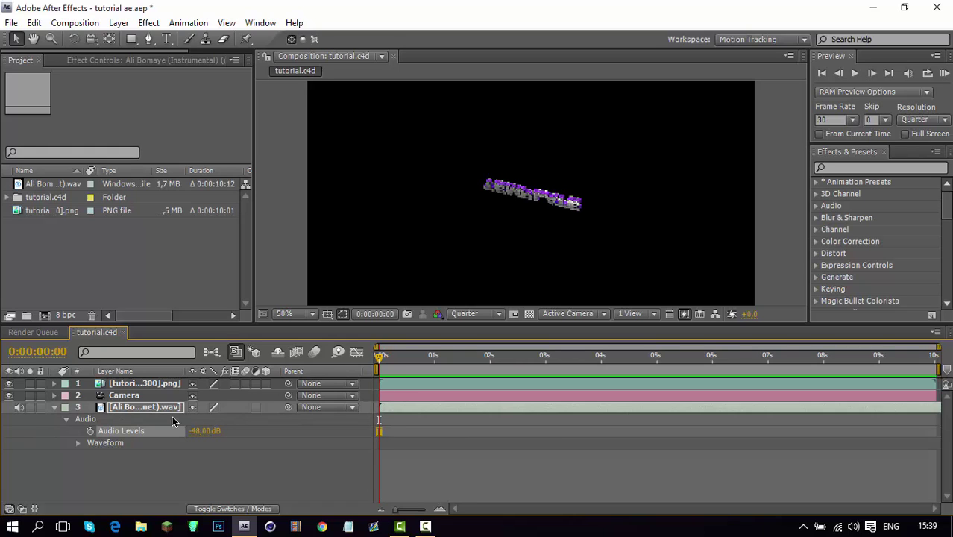
left_click(91, 433)
Add an Audio Levels keyframe of 0 dB at 0:00:02:23 to complete the fade-in
left_click(491, 360)
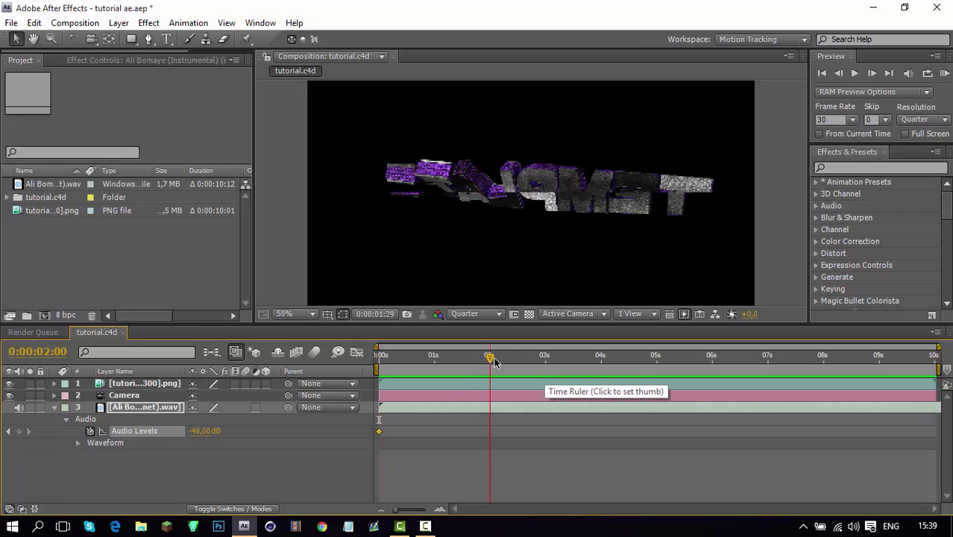
left_click_drag(493, 362, 531, 369)
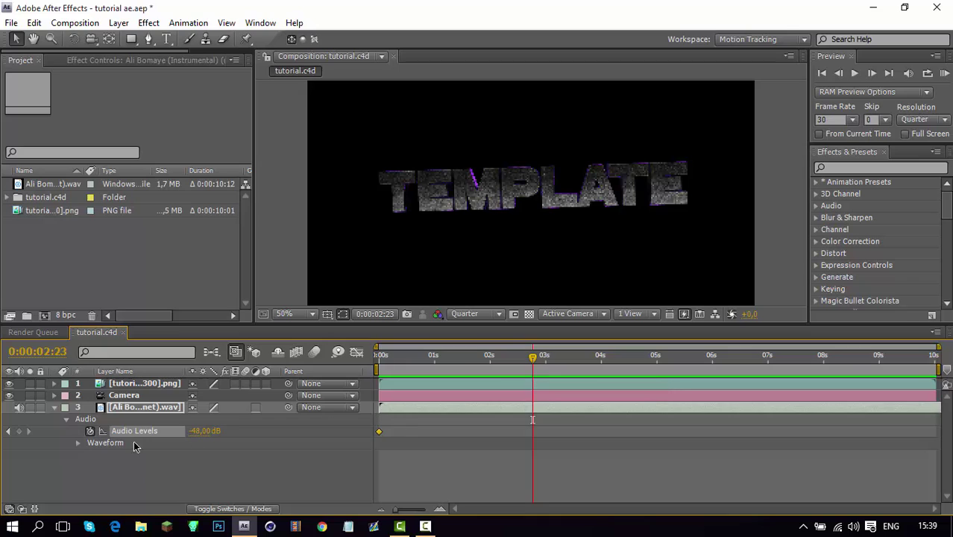
left_click(203, 431)
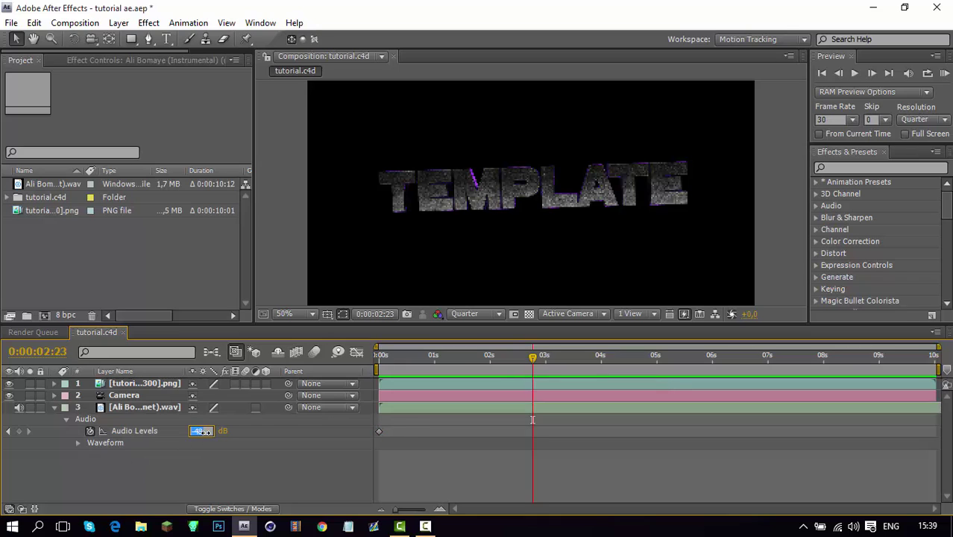
type("0")
key("Return")
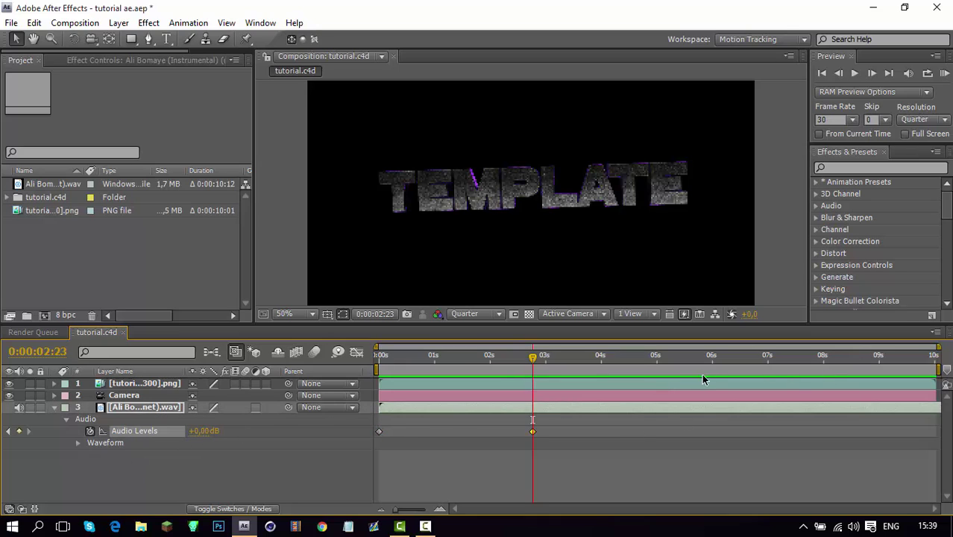
Create the audio fade-out with Audio Levels keyframes of 0 dB at 0:00:09:06 and -48 dB at 0:00:10:00
left_click_drag(671, 364, 889, 385)
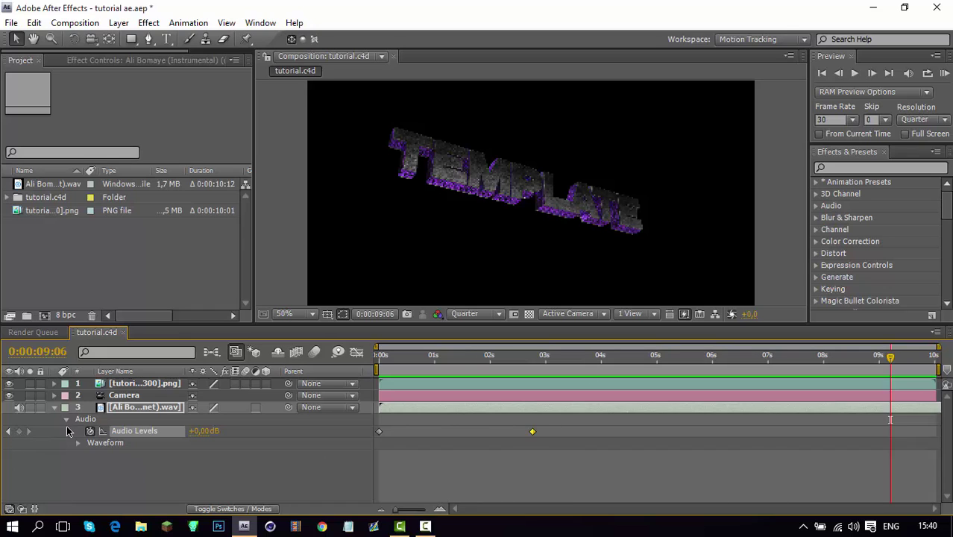
left_click(19, 432)
left_click(934, 361)
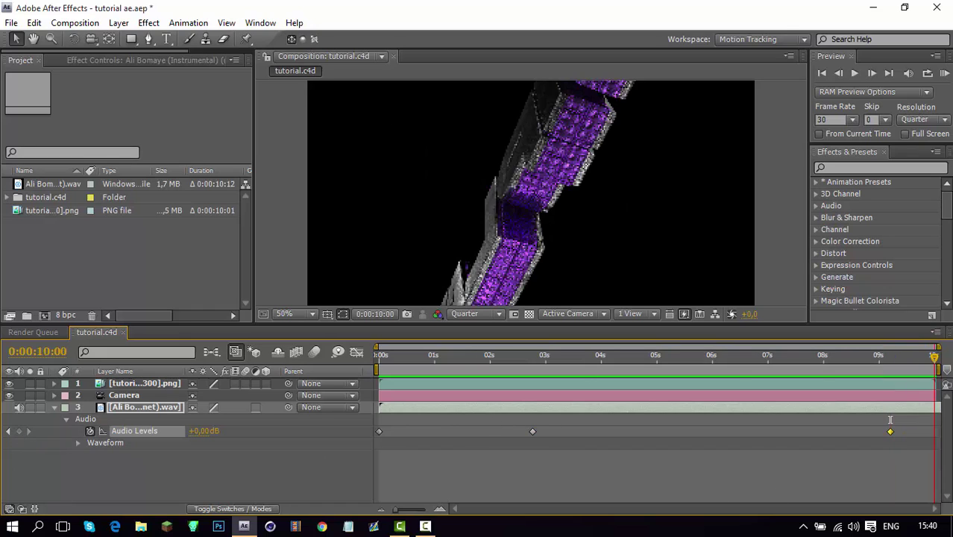
left_click_drag(200, 432, 129, 439)
left_click_drag(203, 433, 101, 432)
Play back the composition briefly, stop it, and deselect the WAV layer
key("space")
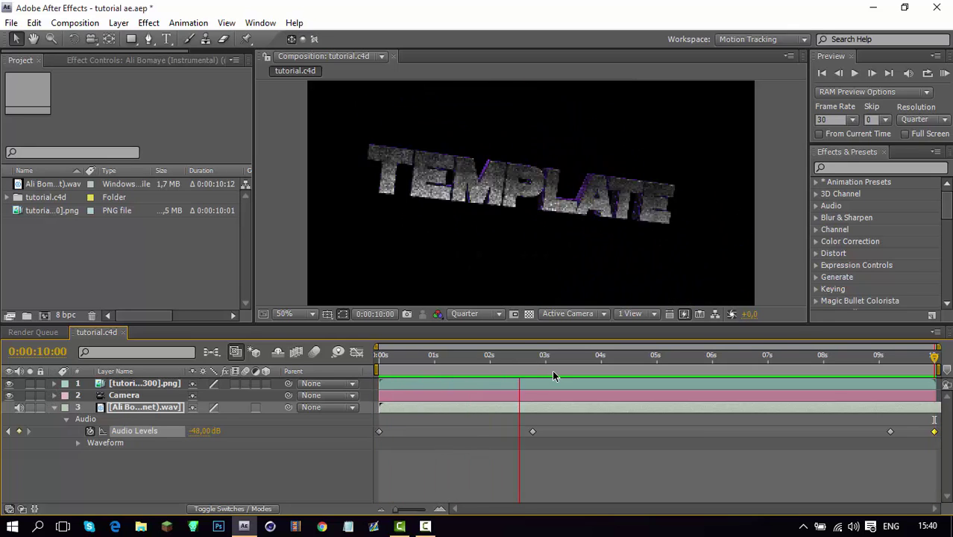
key("space")
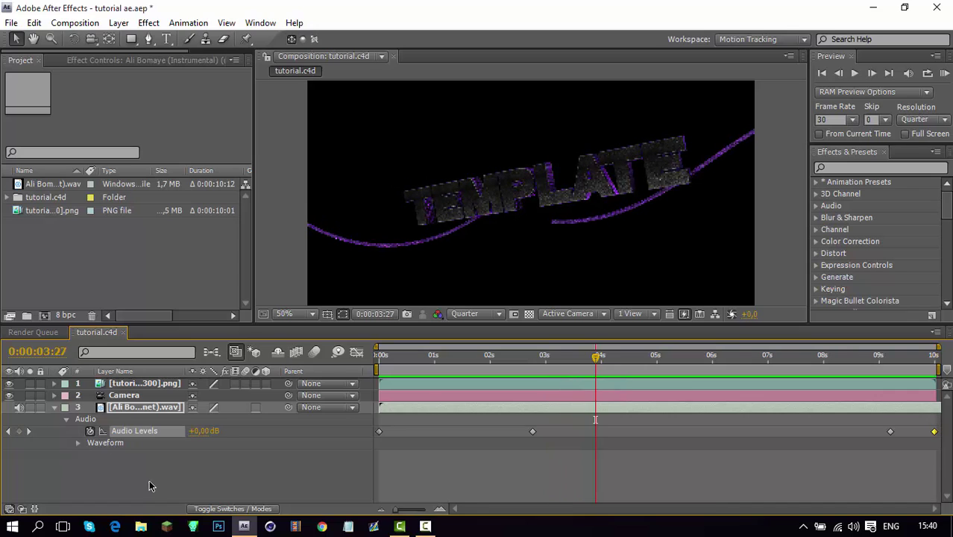
left_click(152, 480)
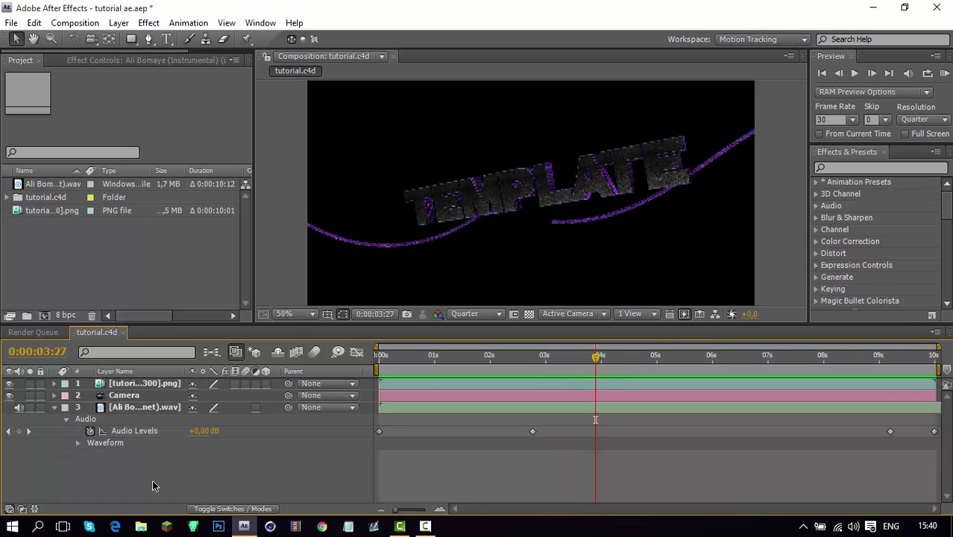
Create a black solid at the 1280 x 720 composition size and name it "fade"
right_click(194, 467)
mouse_move(245, 381)
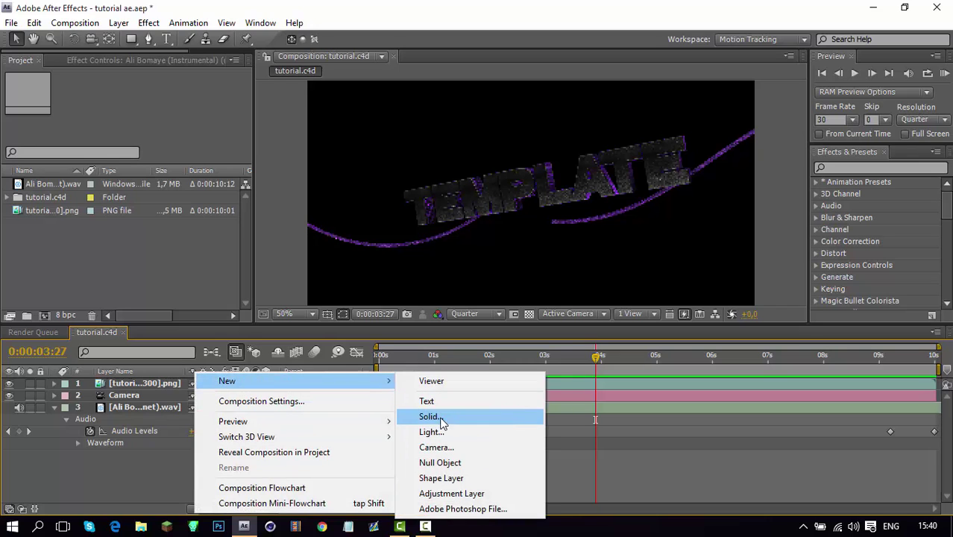
left_click(132, 465)
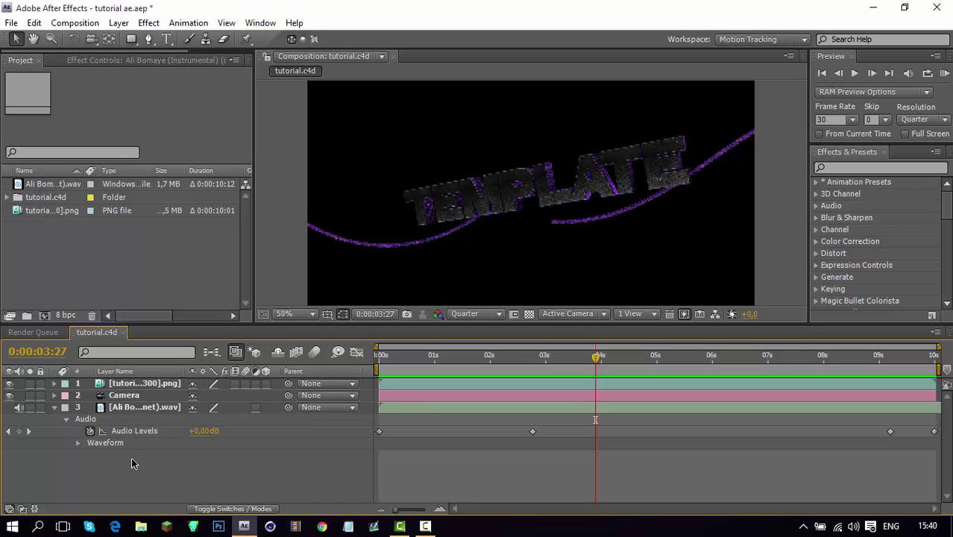
key("ctrl+y")
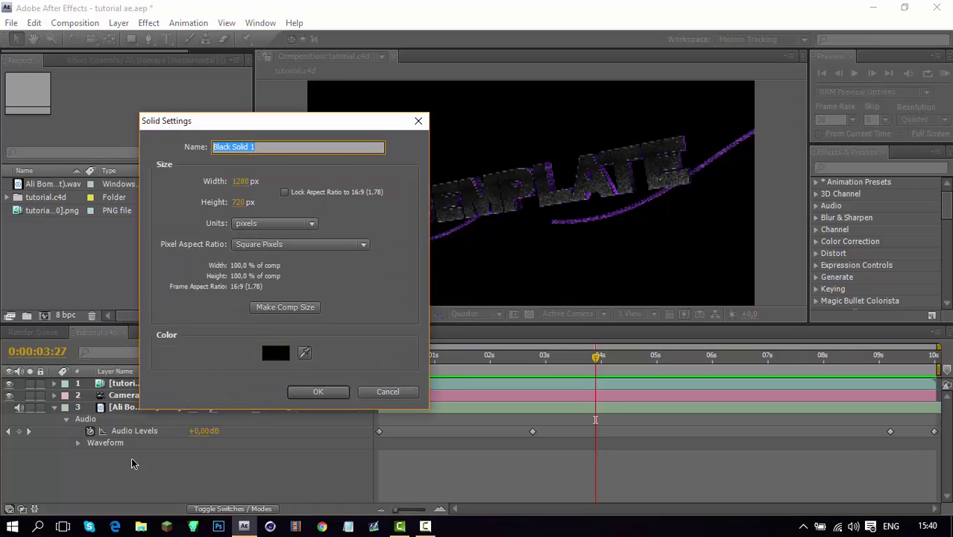
key("BackSpace")
key("Return")
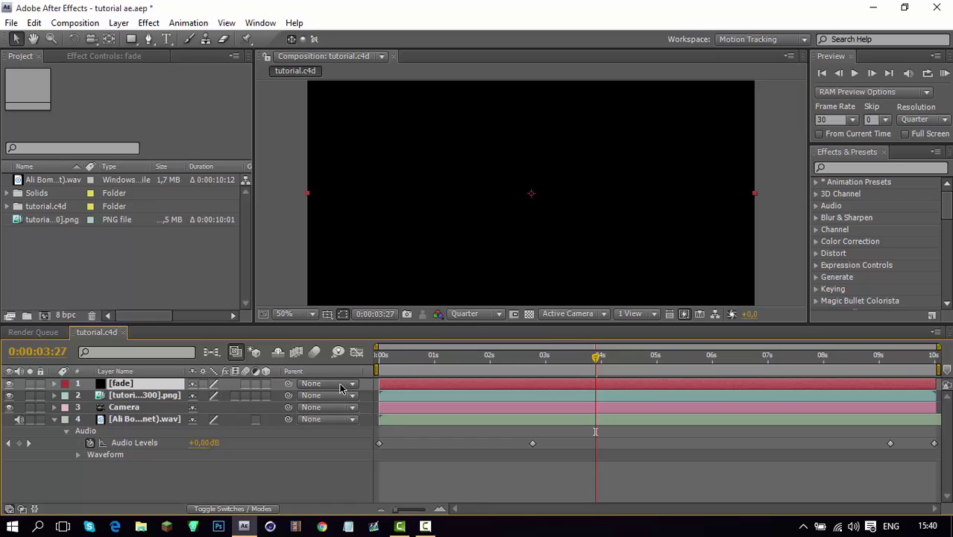
Keyframe the fade layer's Opacity at 100% at 0:00:00:00 and 0% at 0:00:02:23 to fade the picture in
key("t")
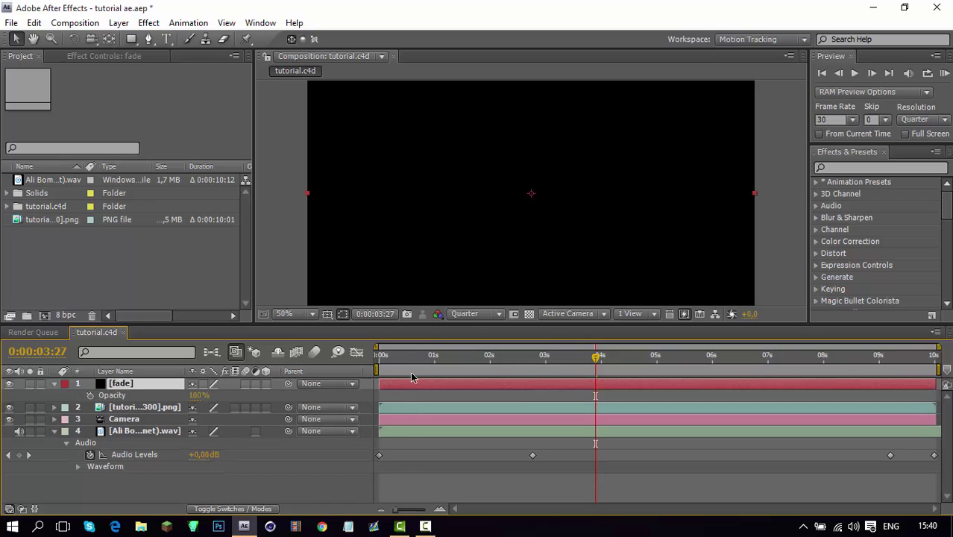
key("Home")
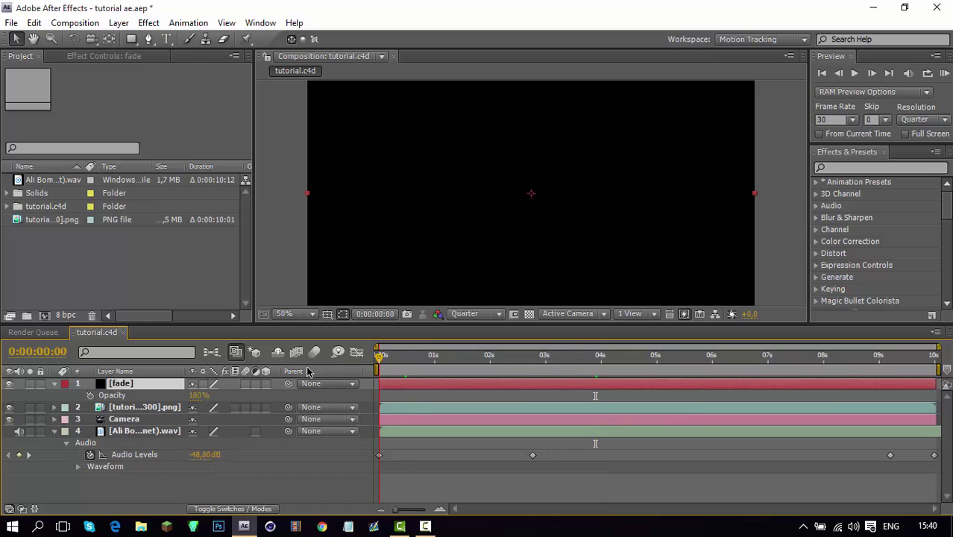
left_click(90, 395)
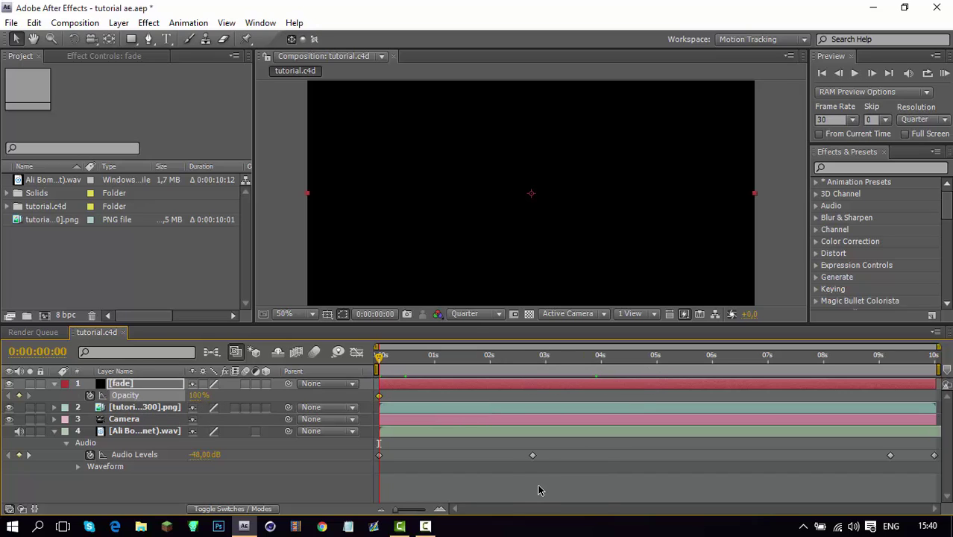
key("k")
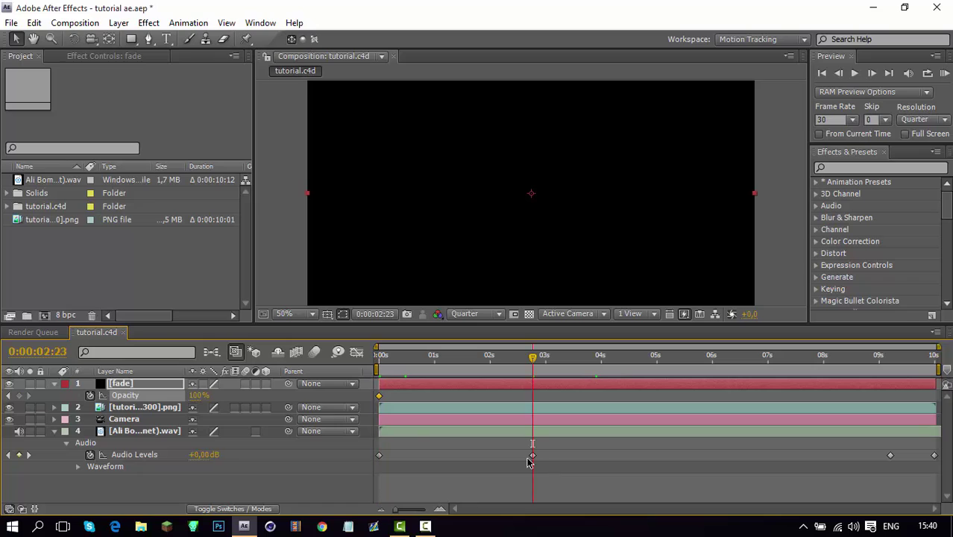
left_click(198, 396)
type("0")
key("Return")
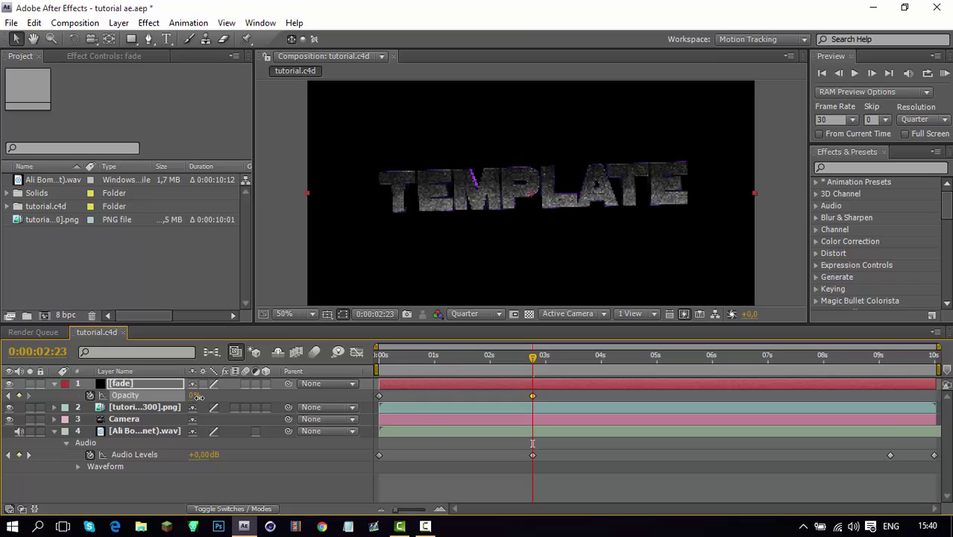
Add Opacity keyframes to the fade layer at 0% at 0:00:09:06 and 100% at 0:00:10:00, and collapse its properties
key("k")
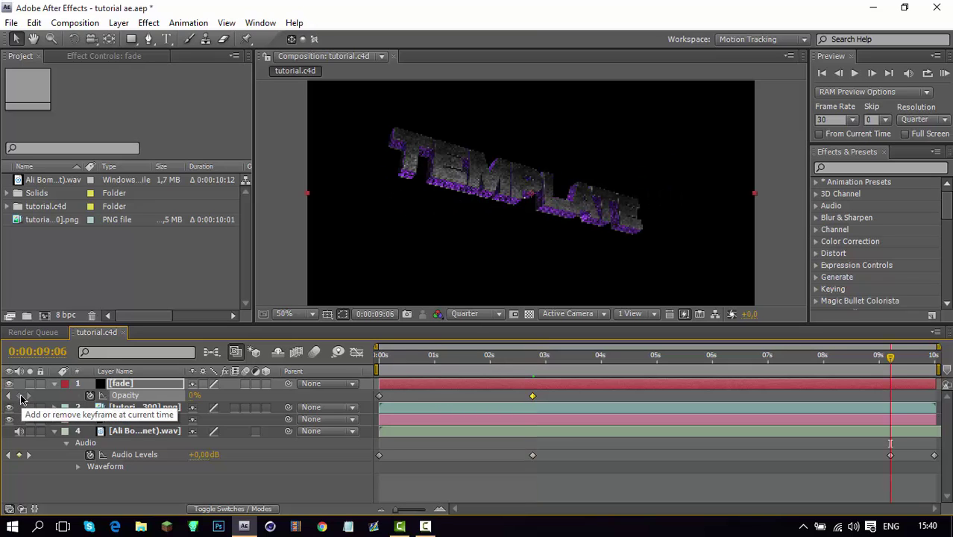
key("k")
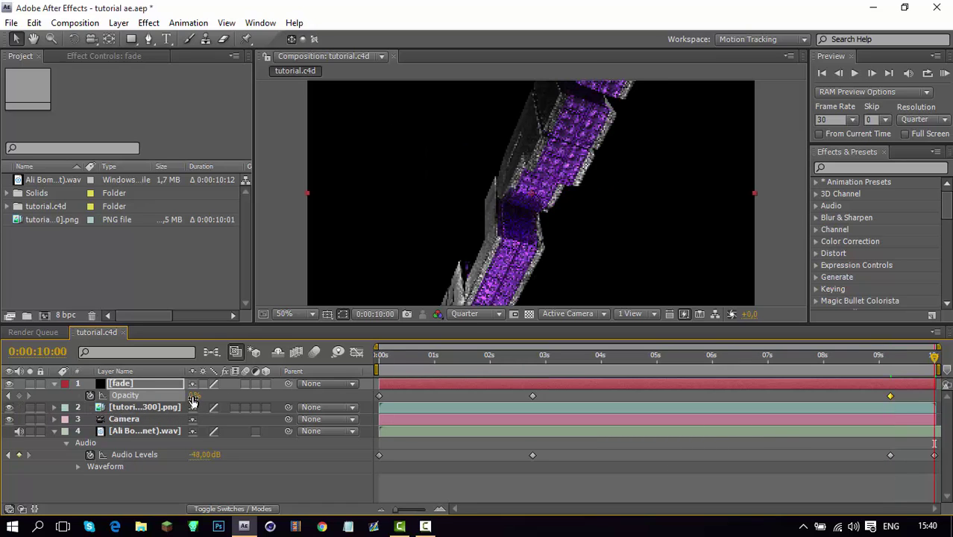
left_click_drag(193, 401, 555, 402)
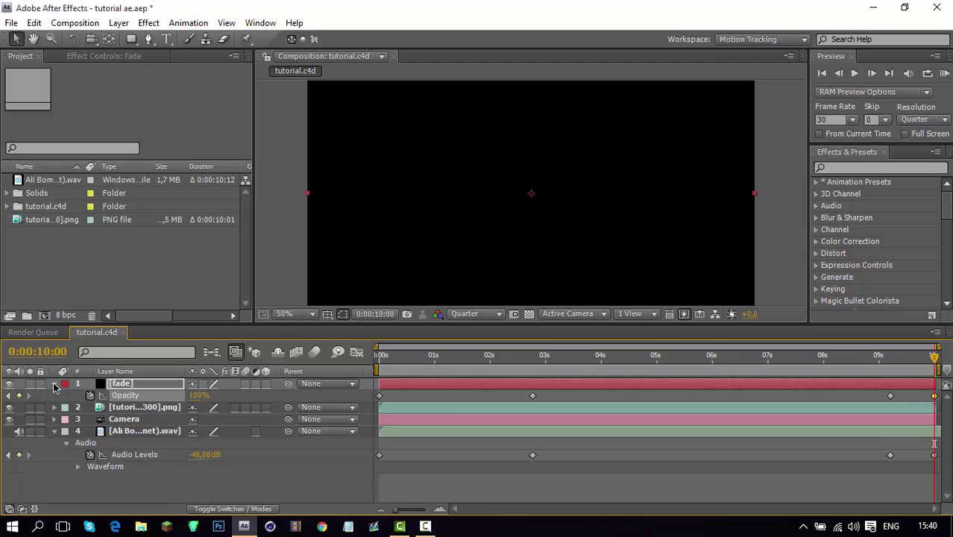
left_click(54, 383)
left_click(172, 492)
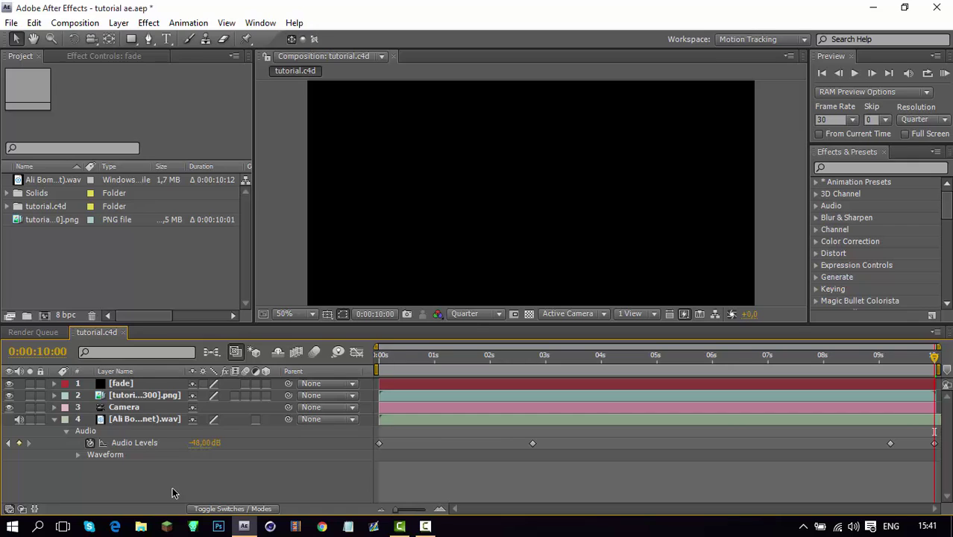
Add an adjustment layer above all other layers and rename it "bb"
right_click(172, 493)
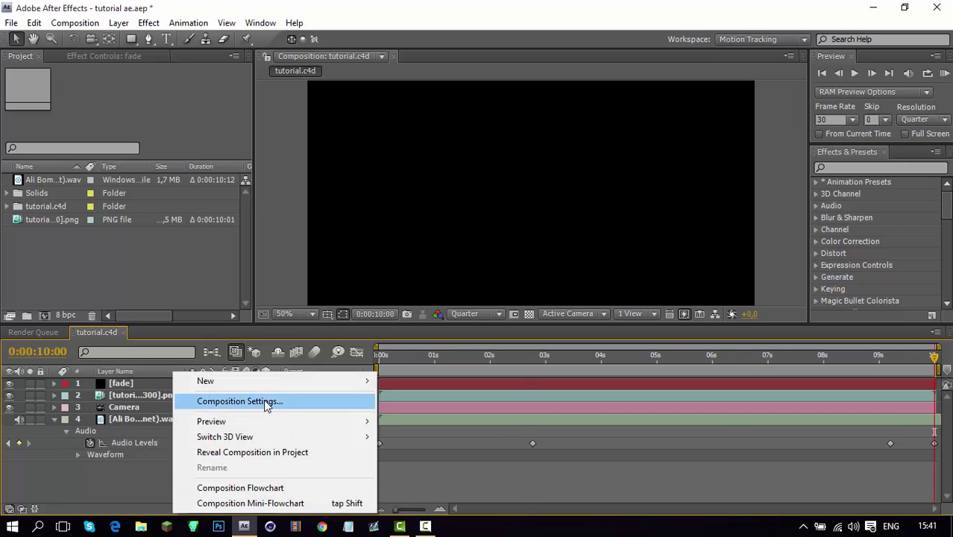
mouse_move(267, 384)
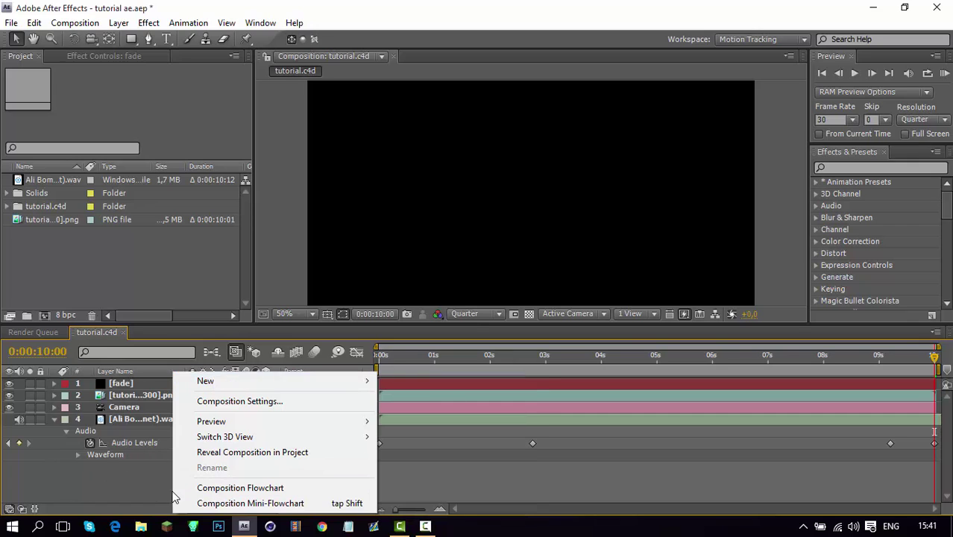
left_click(184, 467)
right_click(205, 469)
left_click(146, 477)
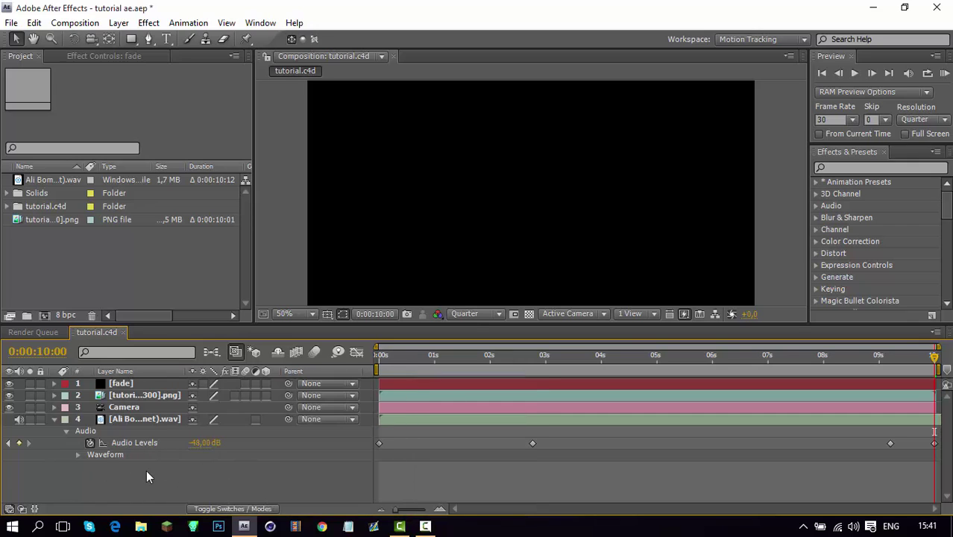
key("ctrl+alt+y")
key("Return")
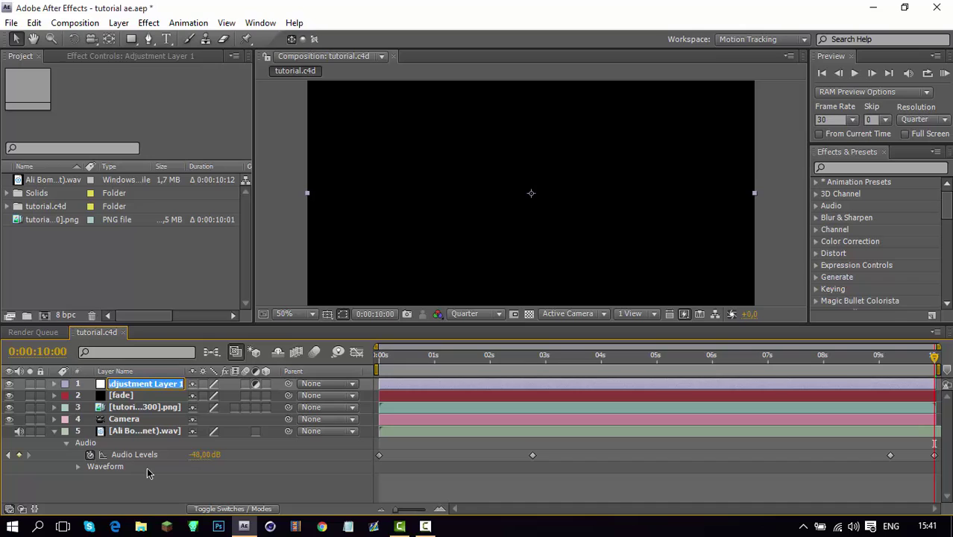
type("bb")
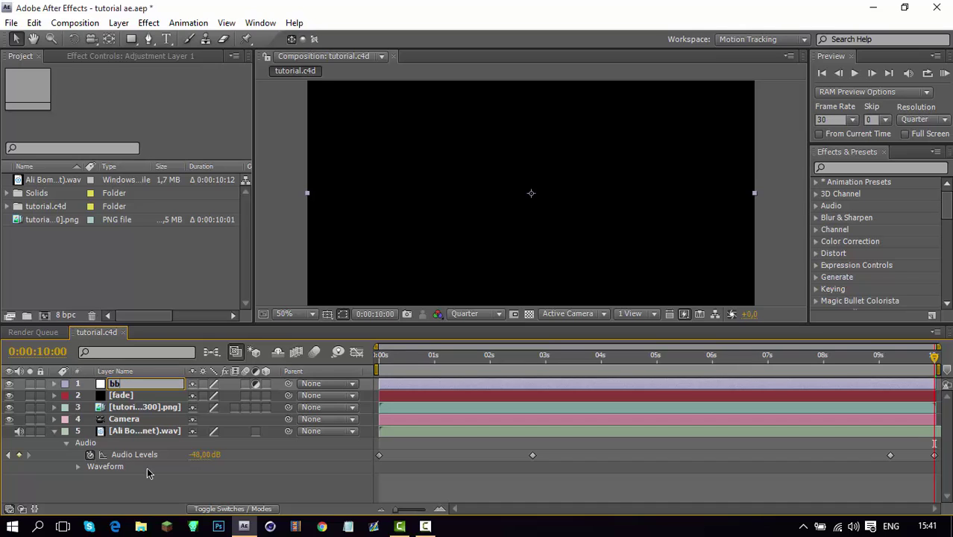
key("Return")
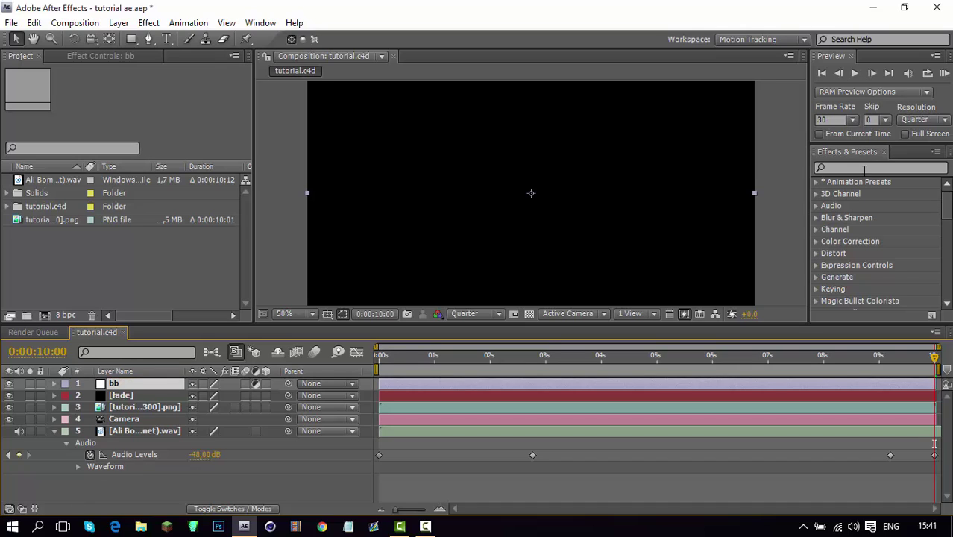
Apply the Motion Tile effect to the bb adjustment layer and set its Output Height to 77
left_click(865, 168)
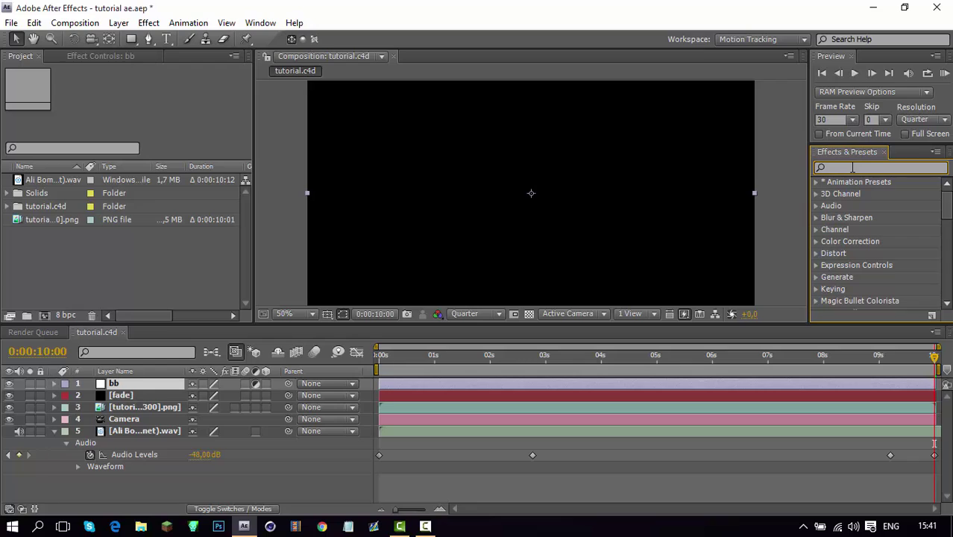
type("motion ti")
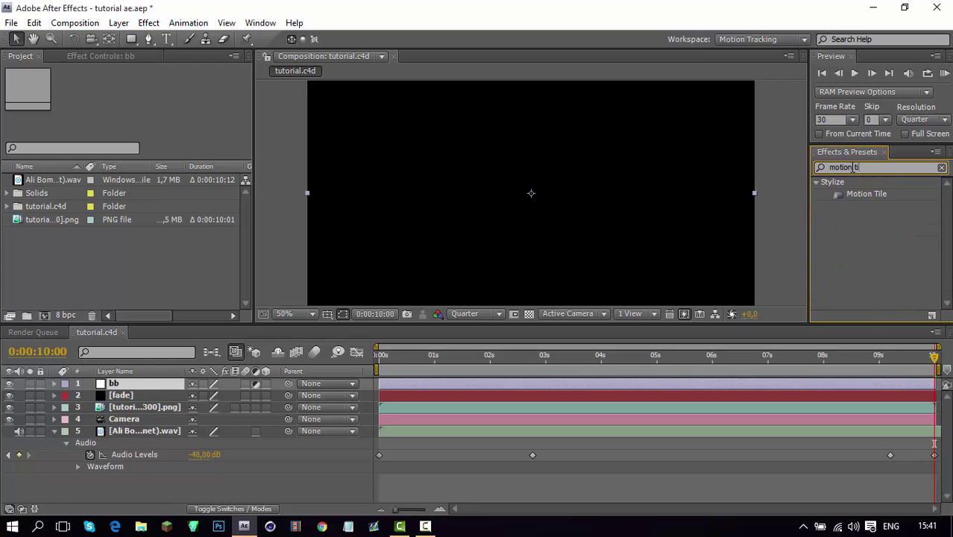
left_click(865, 194)
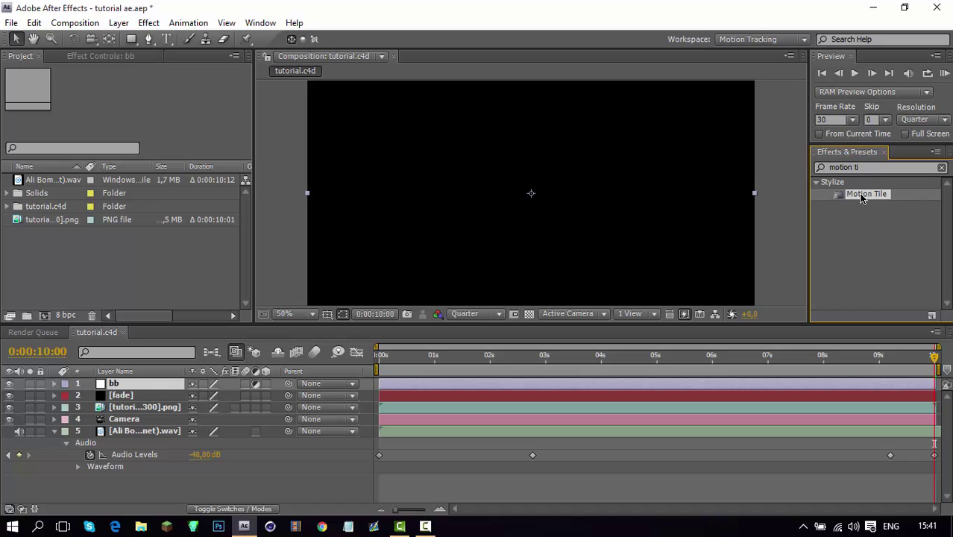
left_click_drag(861, 197, 114, 384)
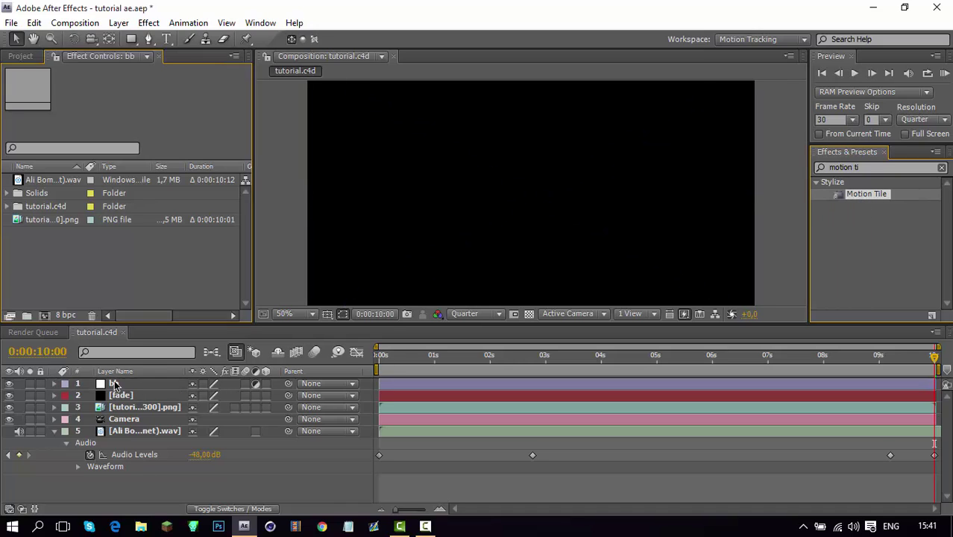
left_click(126, 155)
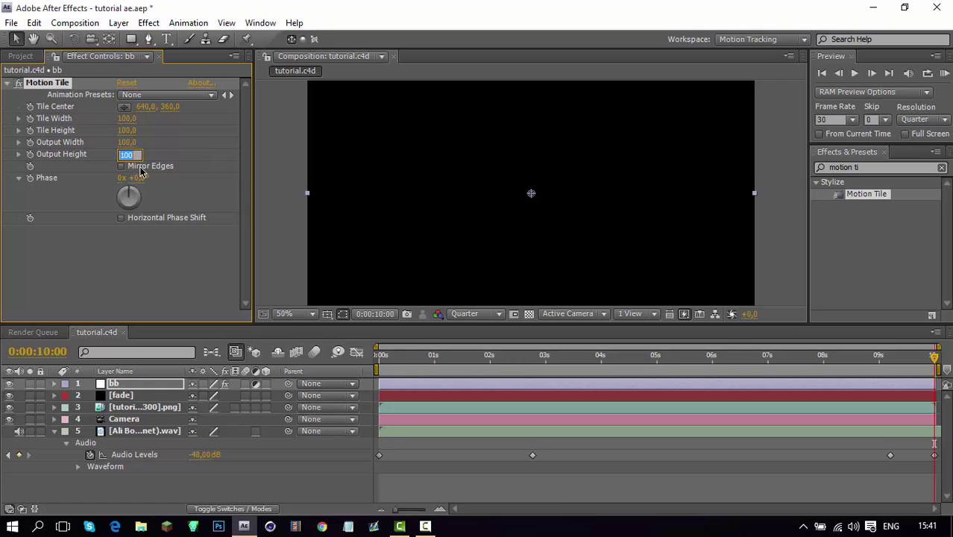
key("Return")
Collapse the WAV layer's properties, save the project, and start a RAM preview of the composition
left_click(54, 433)
left_click(97, 461)
key("ctrl+s")
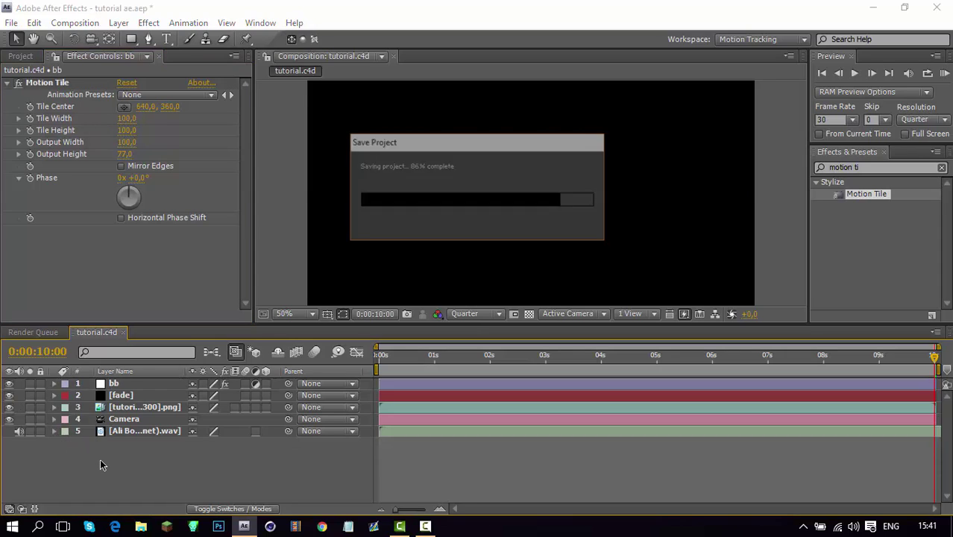
key("KP_0")
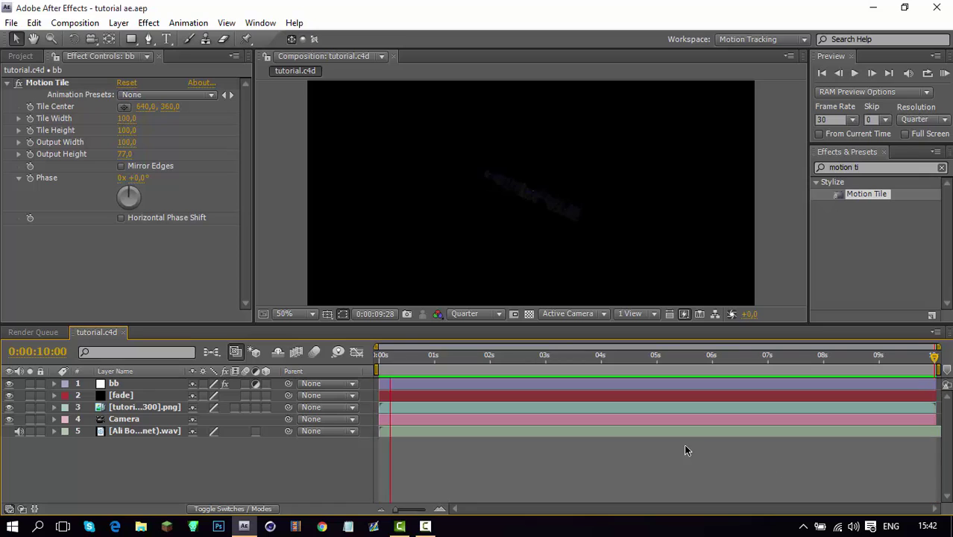
Turn off Render Multiple Frames Simultaneously in the Memory & Multiprocessing preferences
left_click(34, 22)
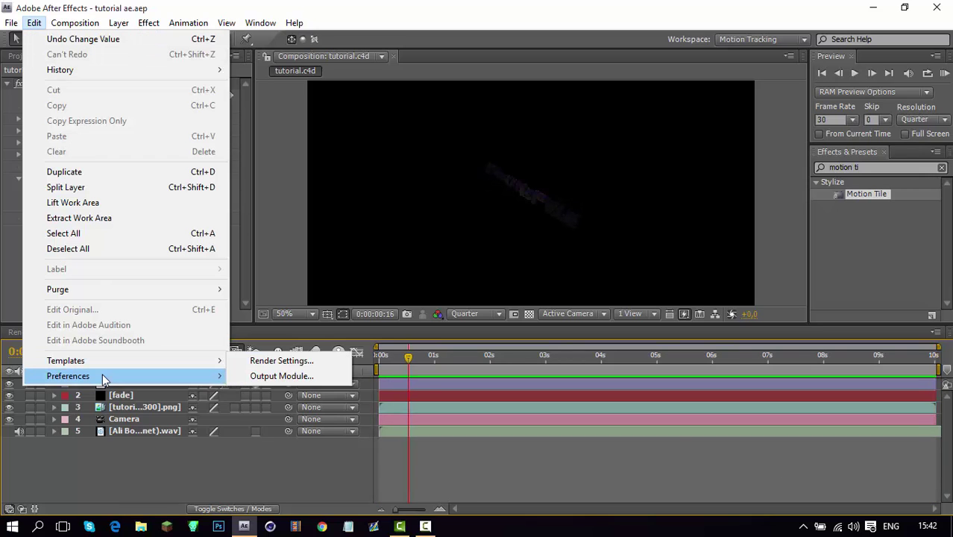
mouse_move(102, 374)
left_click(321, 345)
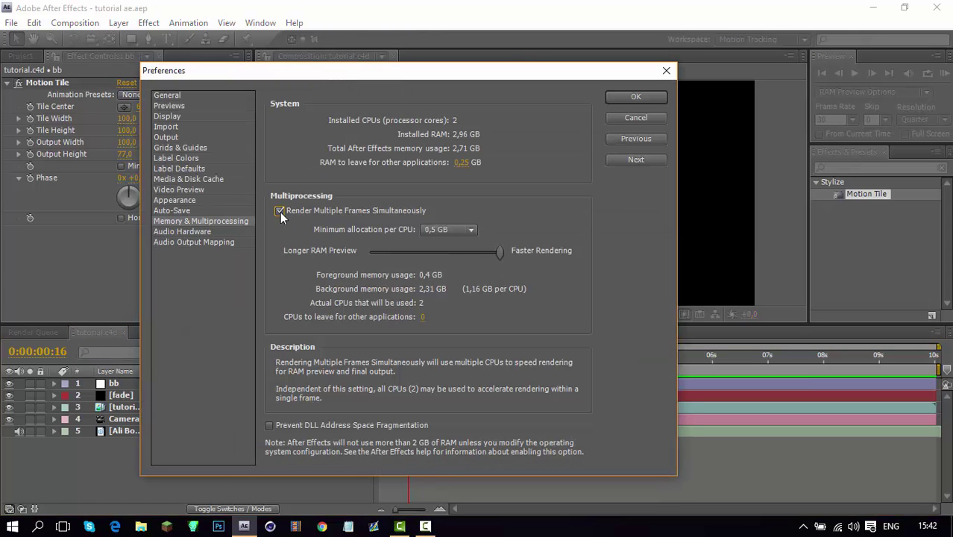
left_click(280, 211)
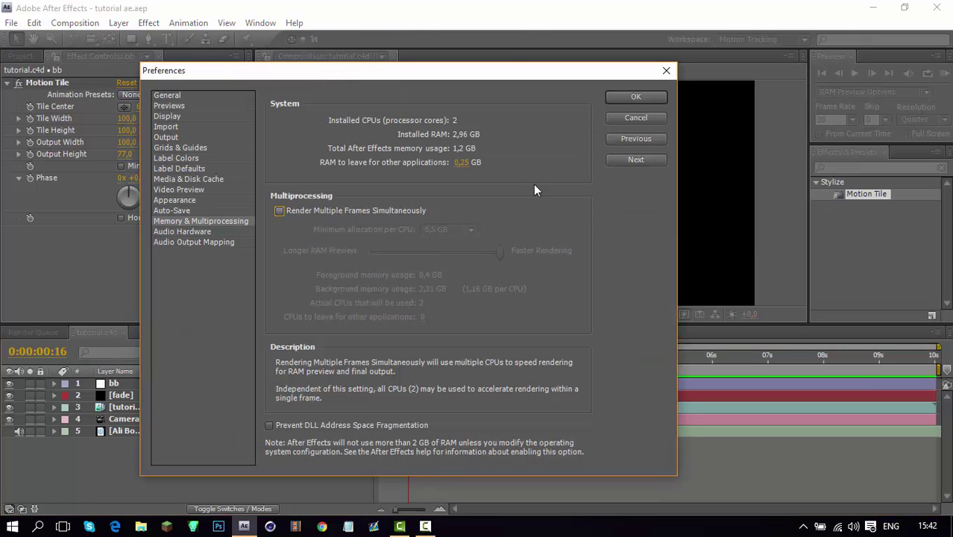
left_click(635, 97)
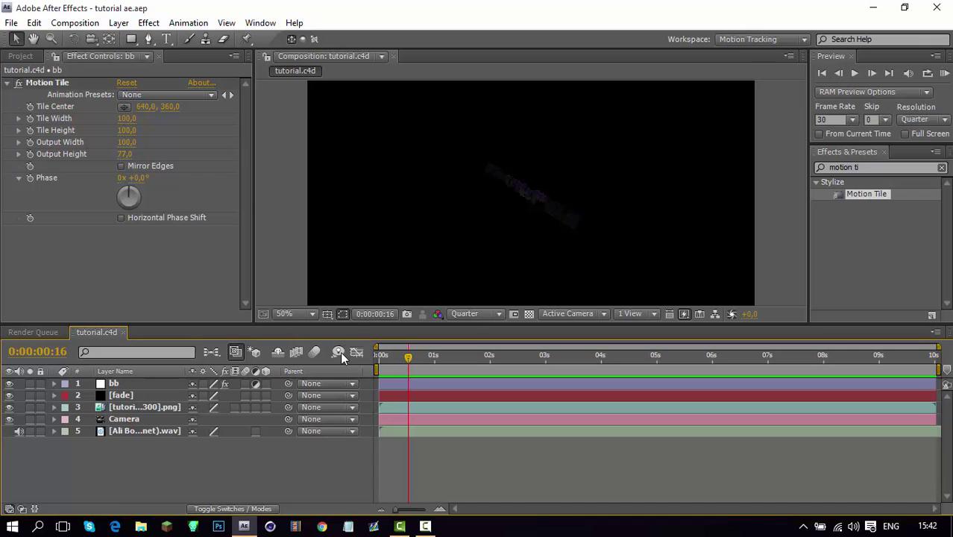
Play back the composition, return the current time to 0:00:00:00, and play it again from the start
key("space")
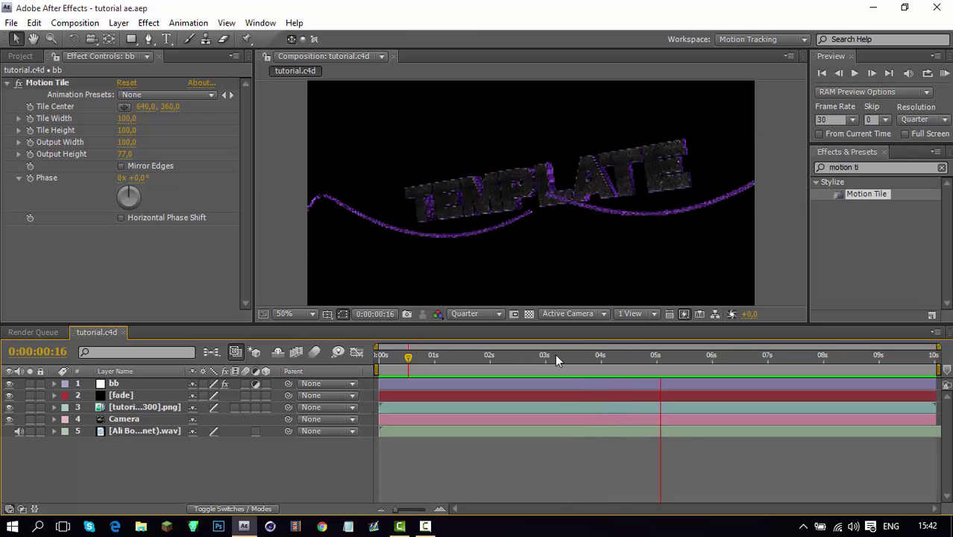
key("space")
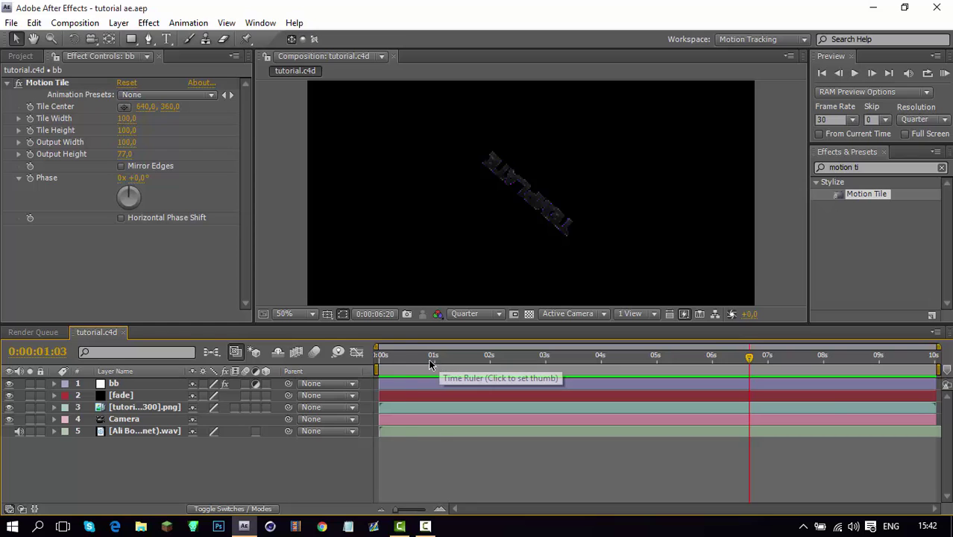
left_click_drag(402, 356, 378, 357)
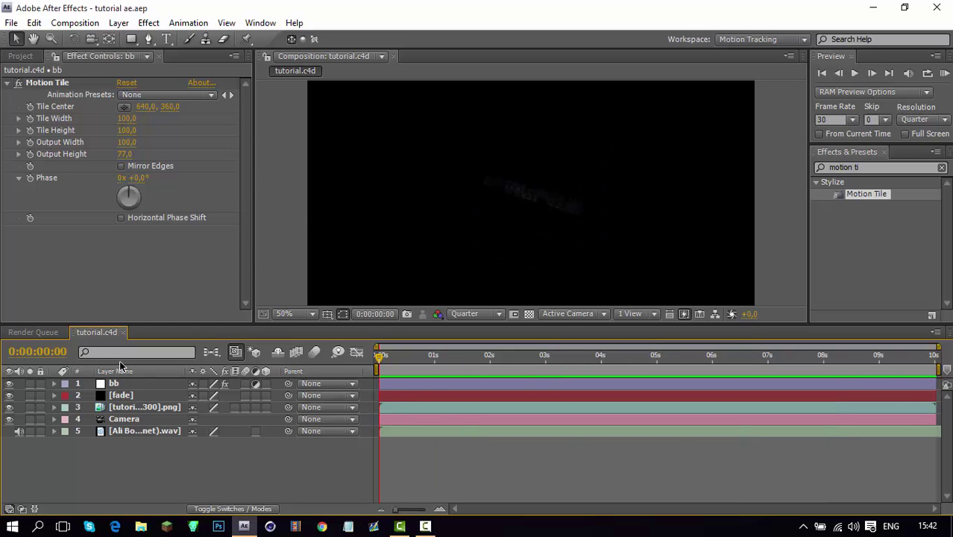
key("space")
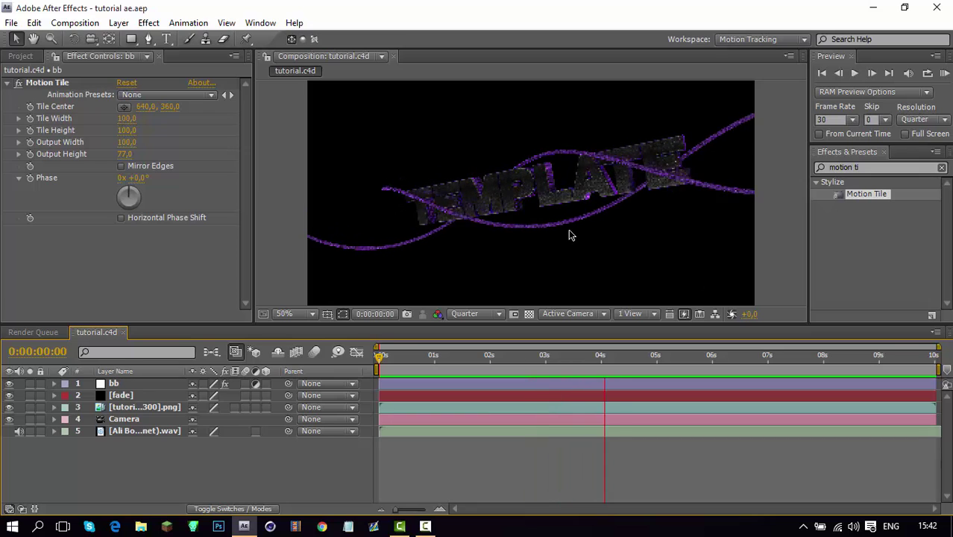
Turn on Render Multiple Frames Simultaneously in the Memory & Multiprocessing preferences, and play back the composition
left_click(35, 22)
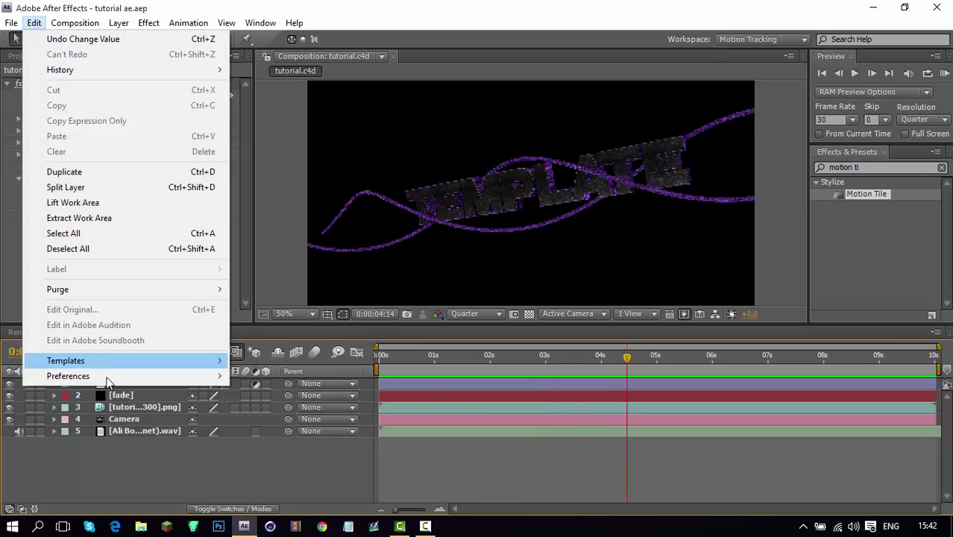
mouse_move(107, 376)
left_click(311, 345)
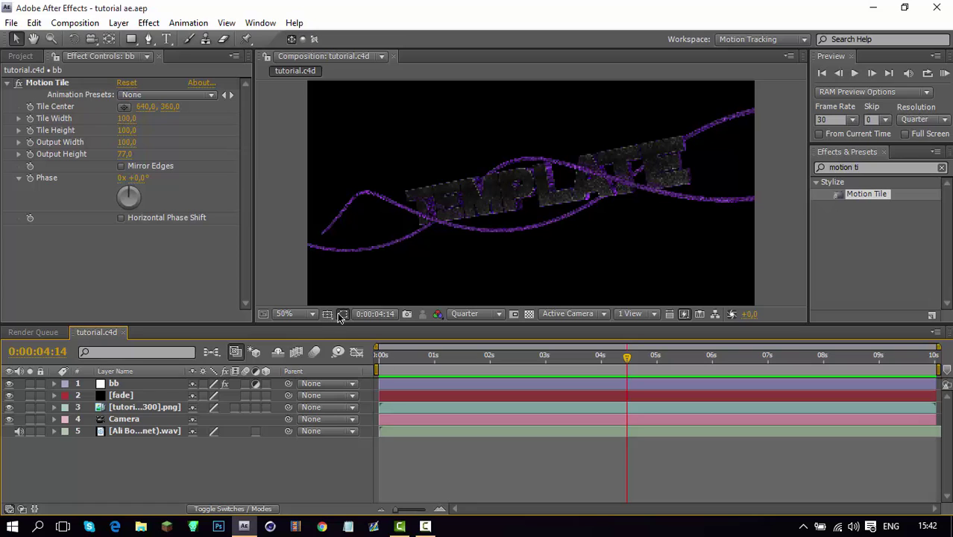
key("ctrl+alt+semicolon")
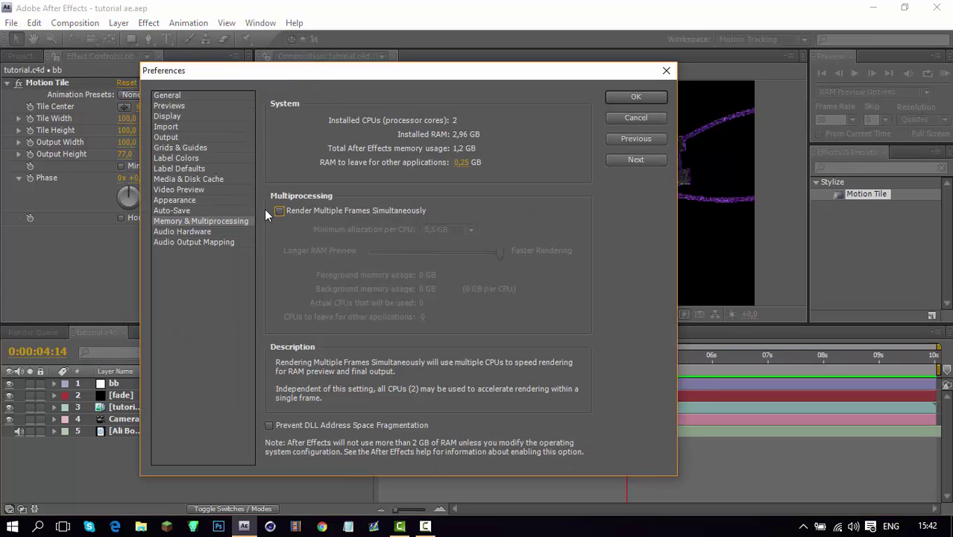
left_click(279, 211)
left_click(635, 97)
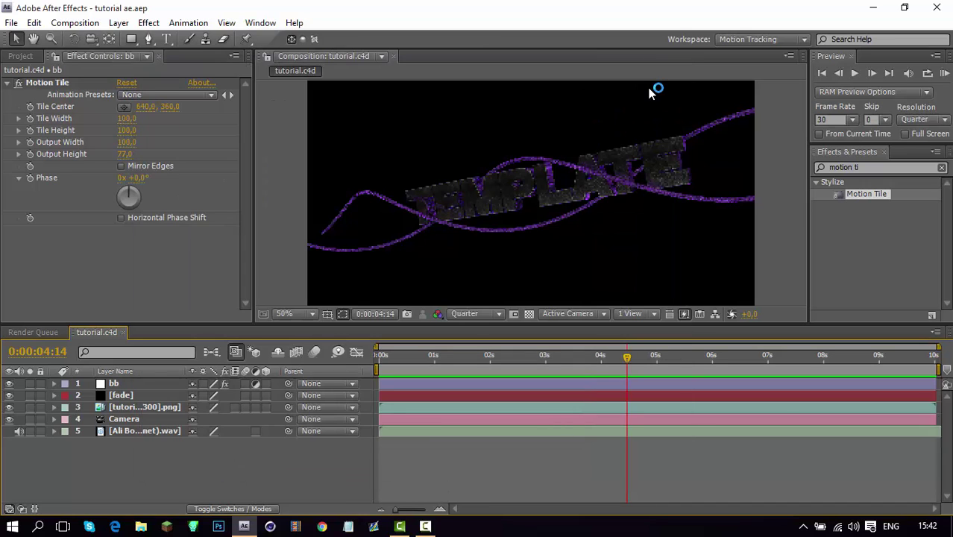
key("space")
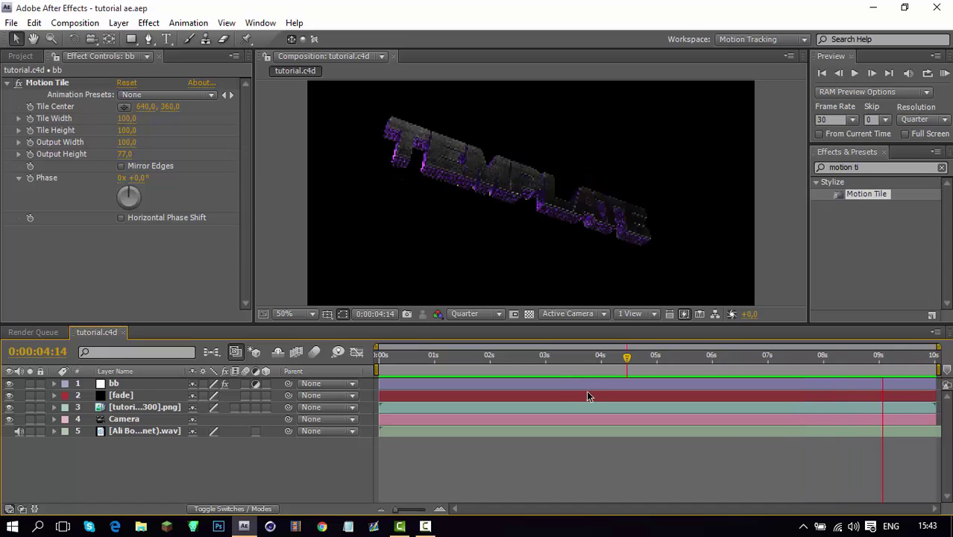
key("space")
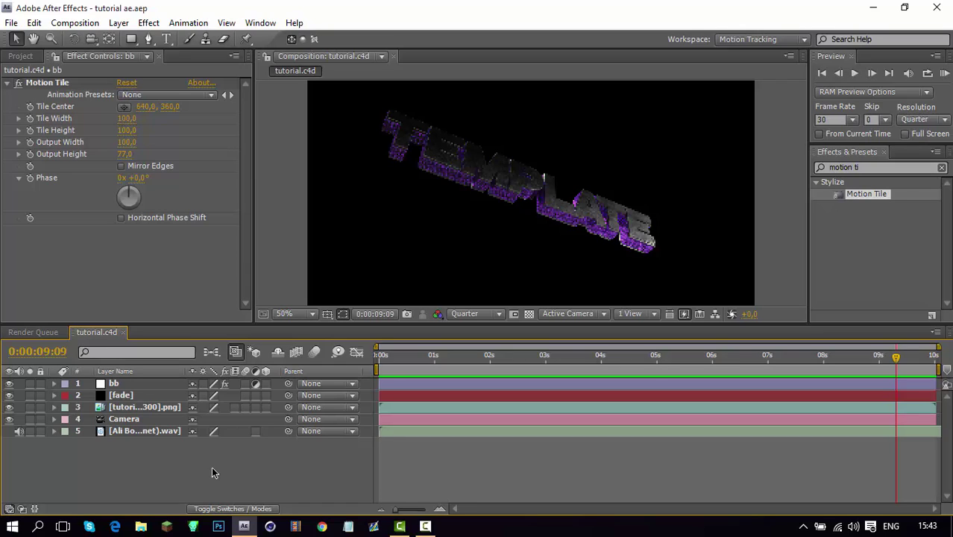
Create a black 1280 x 720 px solid layer named flicker
key("ctrl+y")
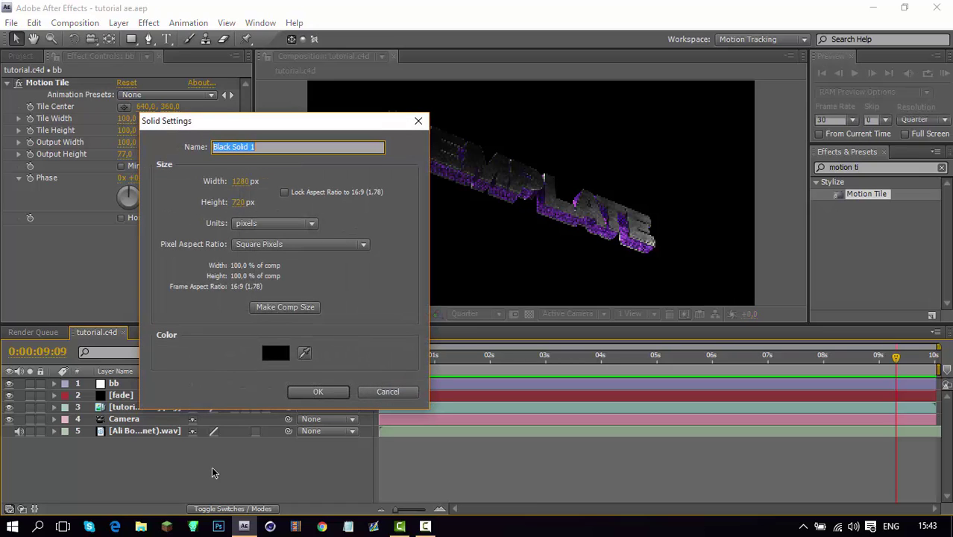
type("flic")
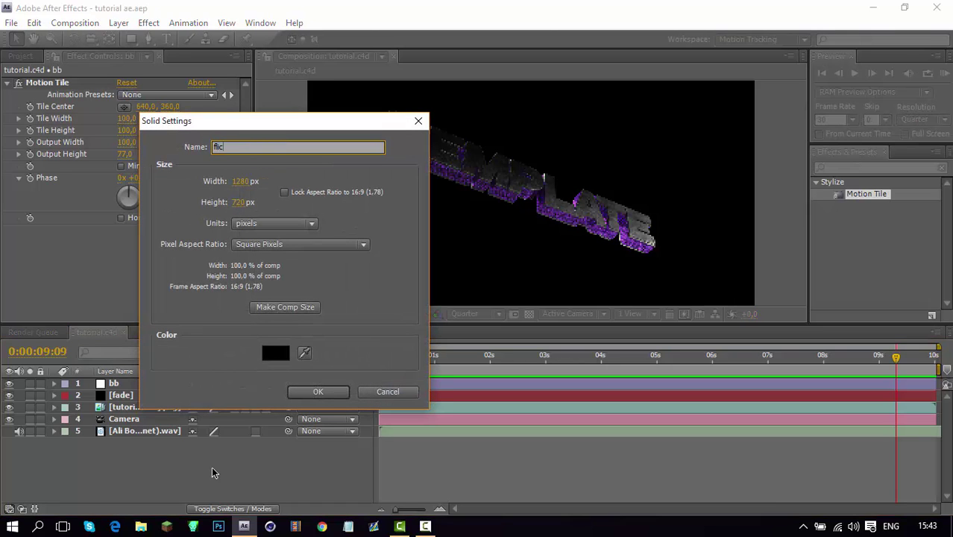
type("ker")
key("Return")
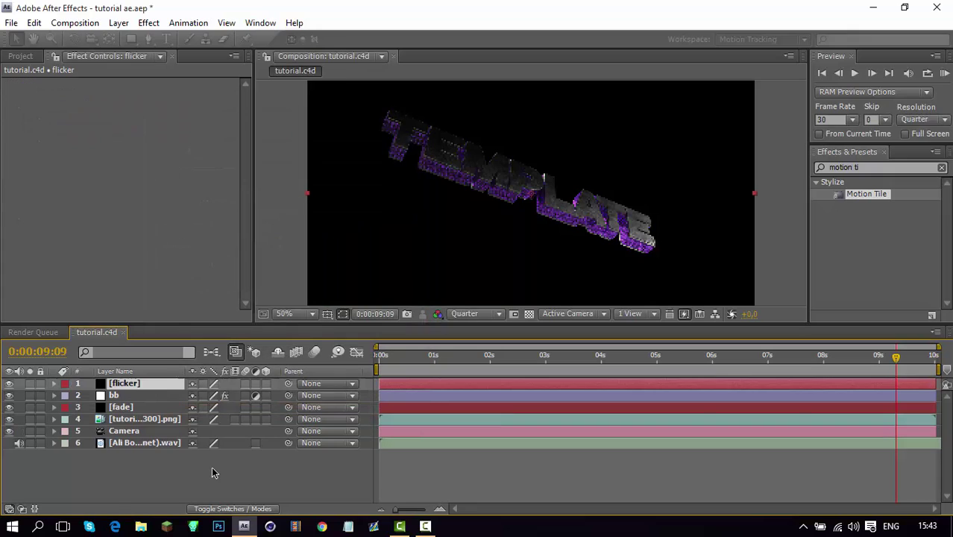
Play back the composition from about 0:00:00:29, then again from about 0:00:03:18
left_click_drag(463, 356, 432, 359)
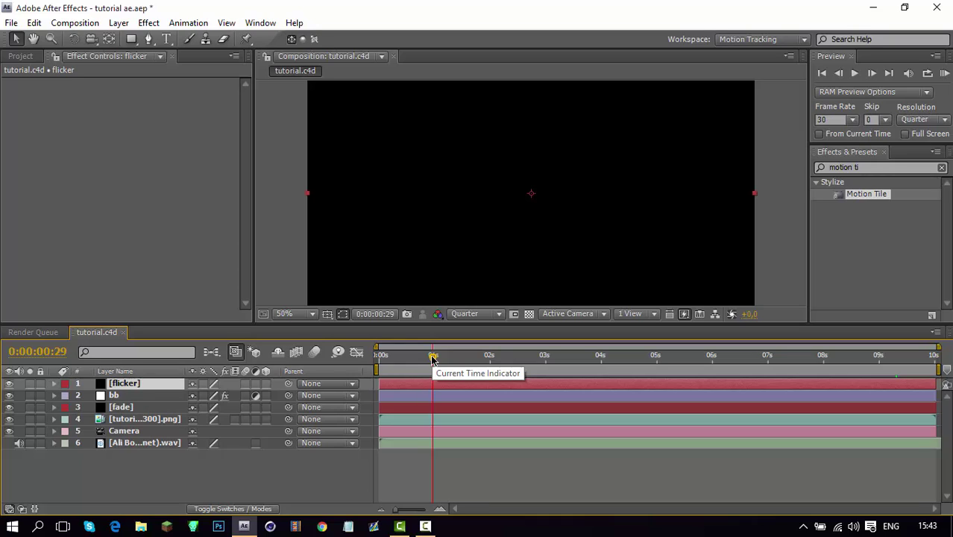
key("space")
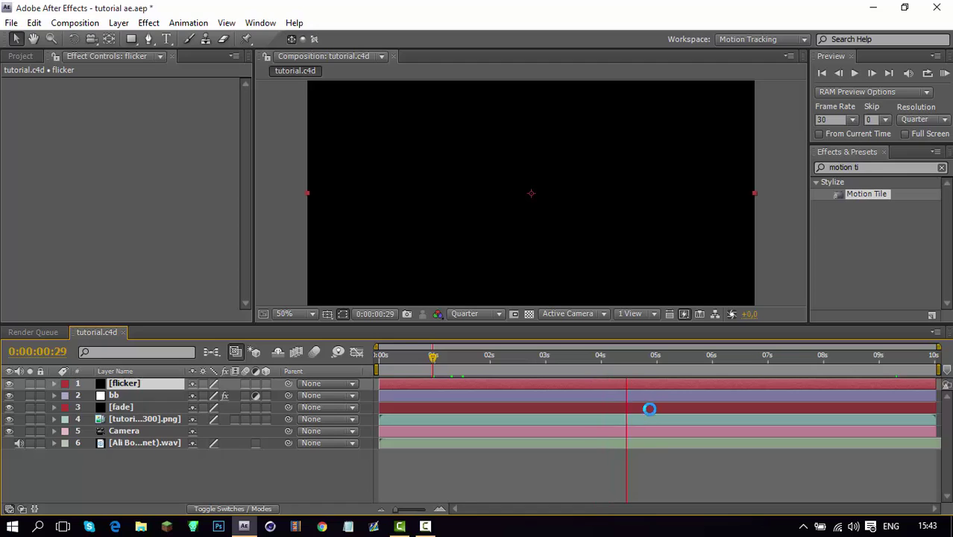
key("space")
left_click_drag(609, 362, 580, 371)
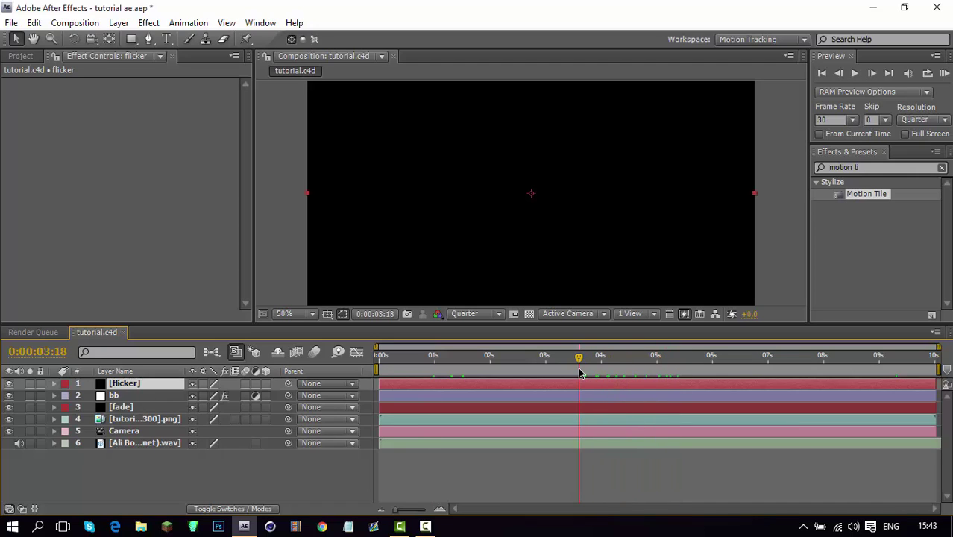
key("space")
key("space")
Move the flicker layer directly below the fade layer and set the RAM preview frame rate to 15
left_click_drag(131, 386, 179, 412)
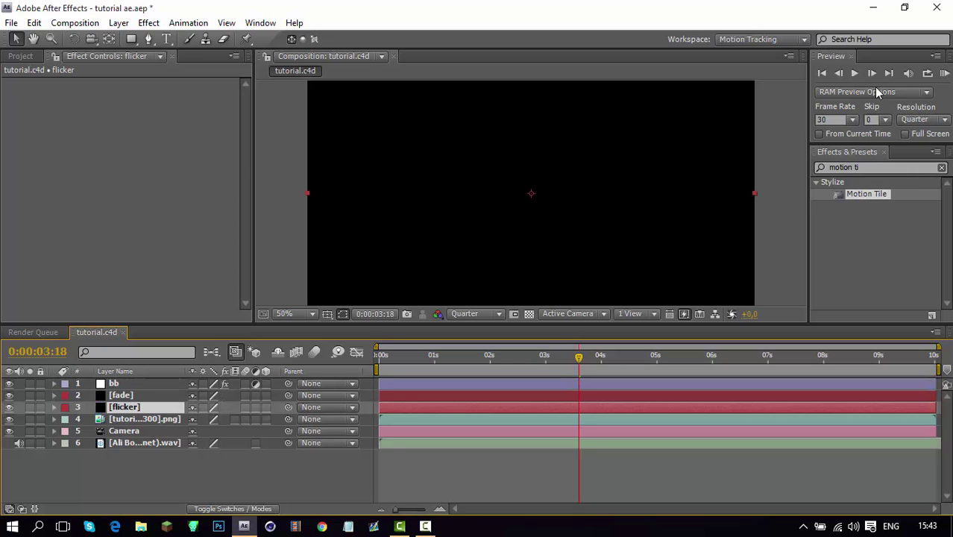
left_click(829, 119)
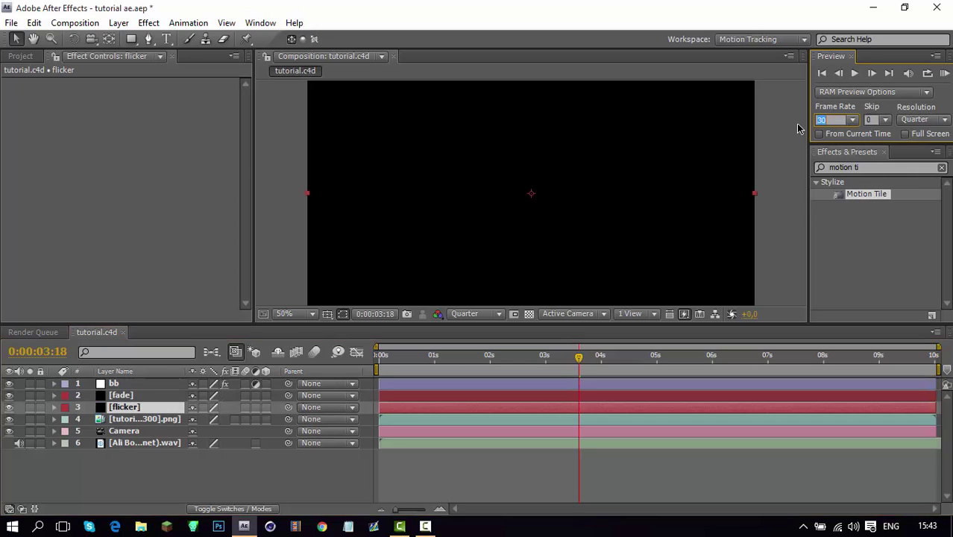
key("Return")
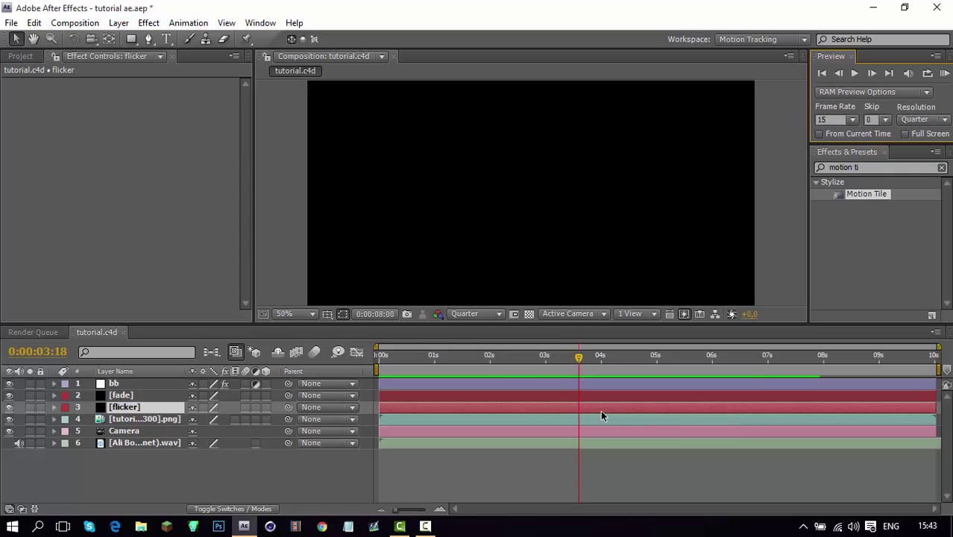
Set the start of the work area just before 0:00:03:00 and play back that range
left_click(400, 379)
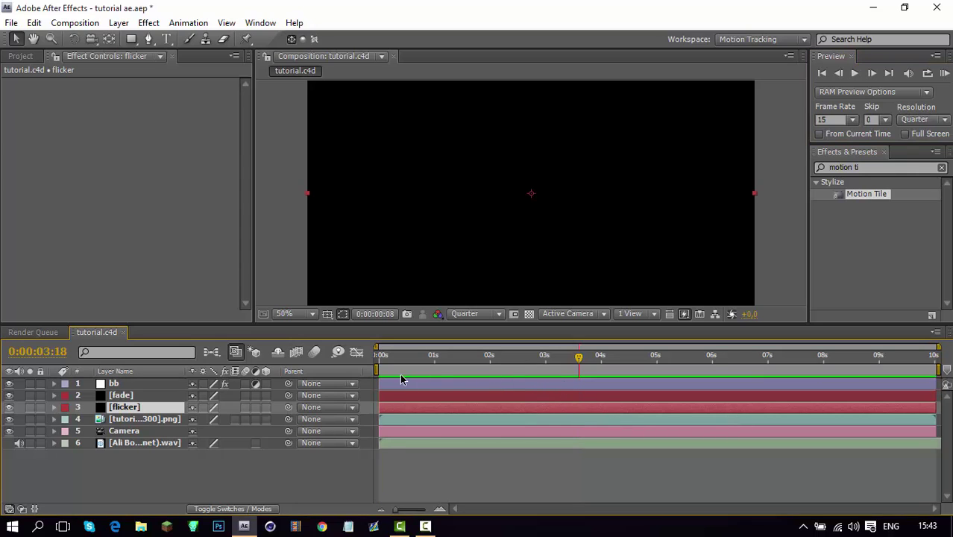
left_click_drag(401, 370, 534, 370)
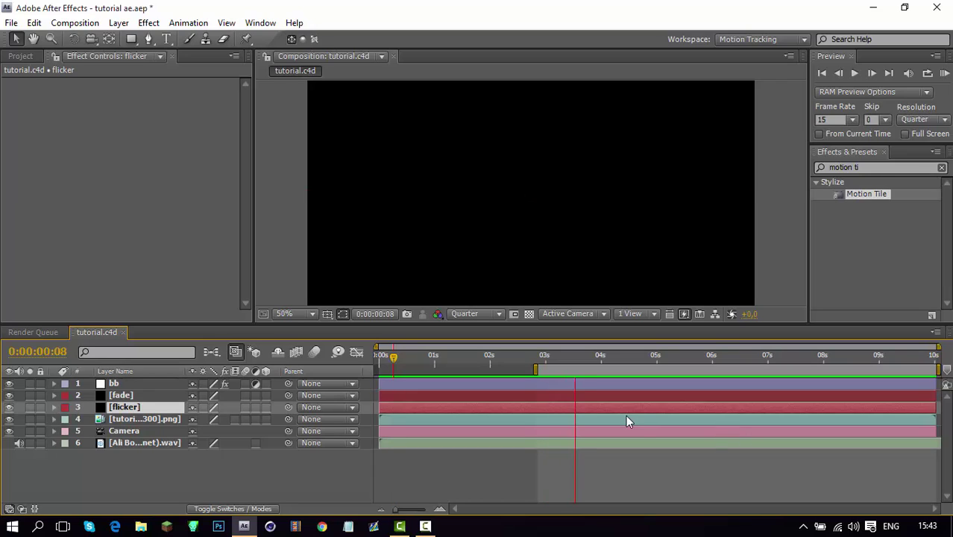
key("space")
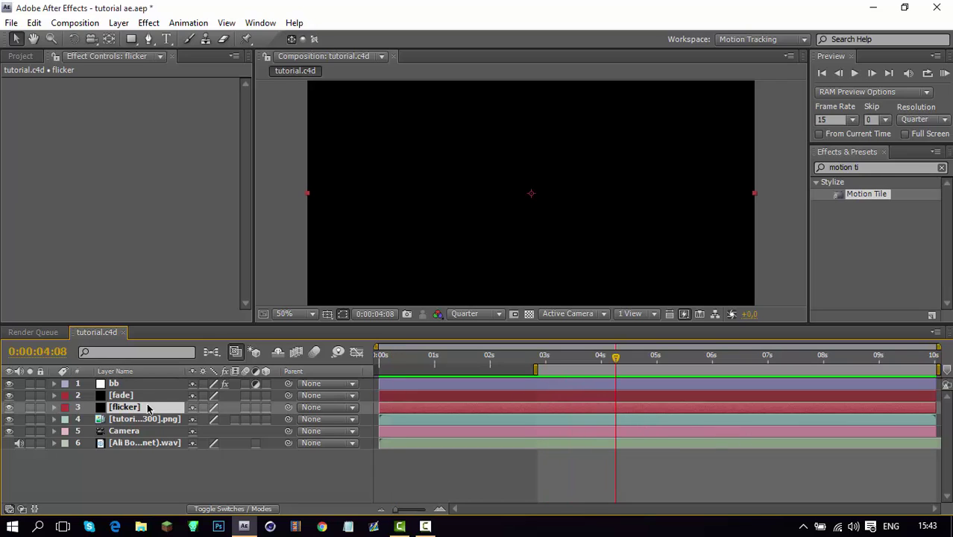
Set the flicker layer's Opacity to 0% and run a RAM preview of the work area
key("t")
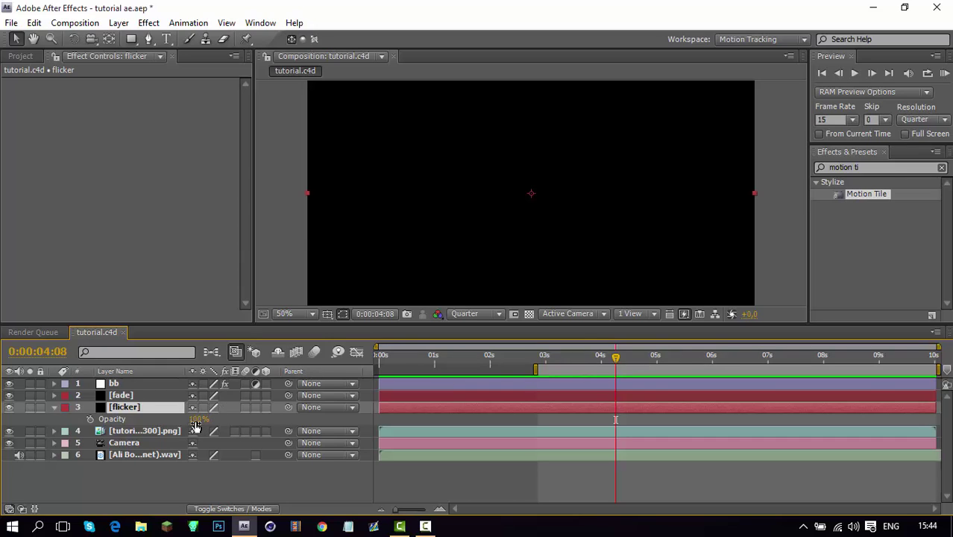
left_click_drag(196, 420, 7, 427)
left_click(565, 355)
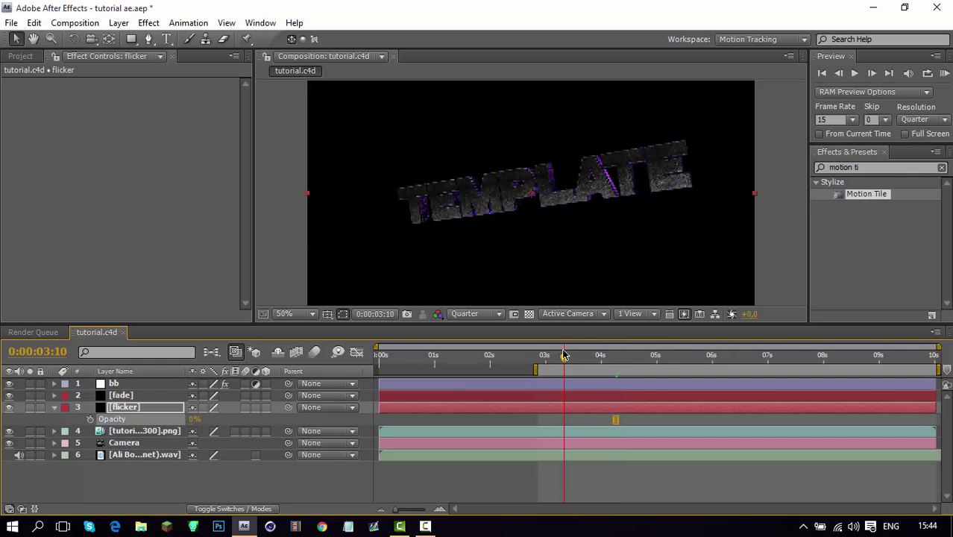
key("KP_0")
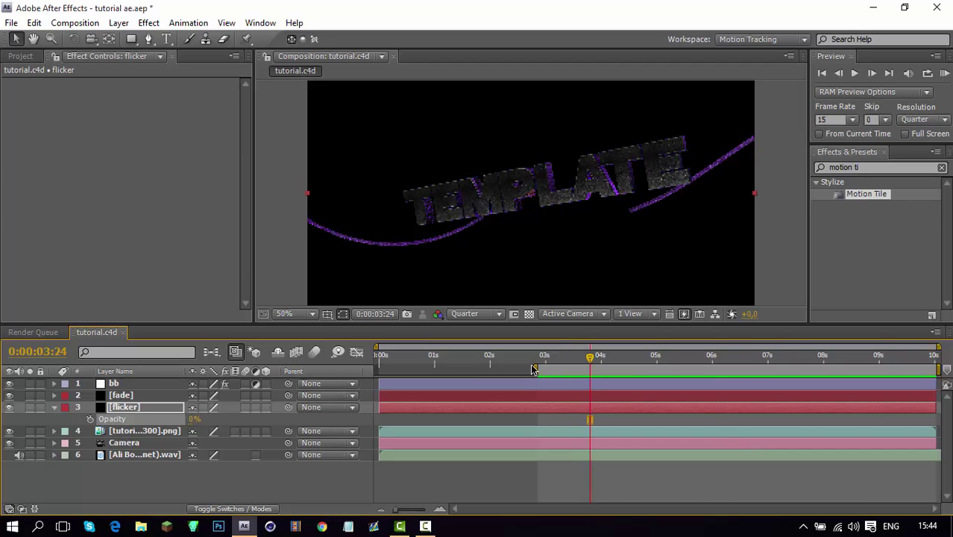
Trim the work area start to just before 0:00:04:00 and scrub around that time to locate the flicker point
left_click_drag(533, 369, 581, 369)
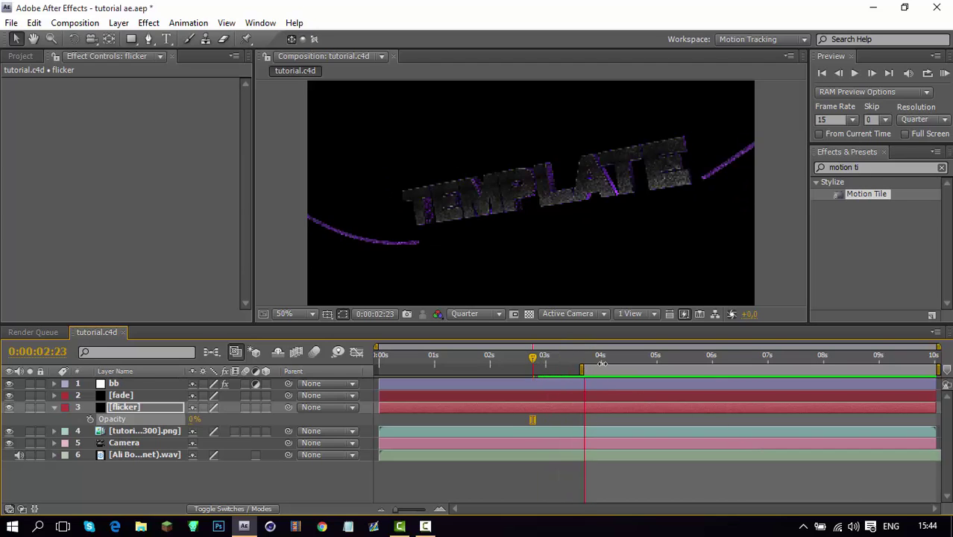
left_click(602, 356)
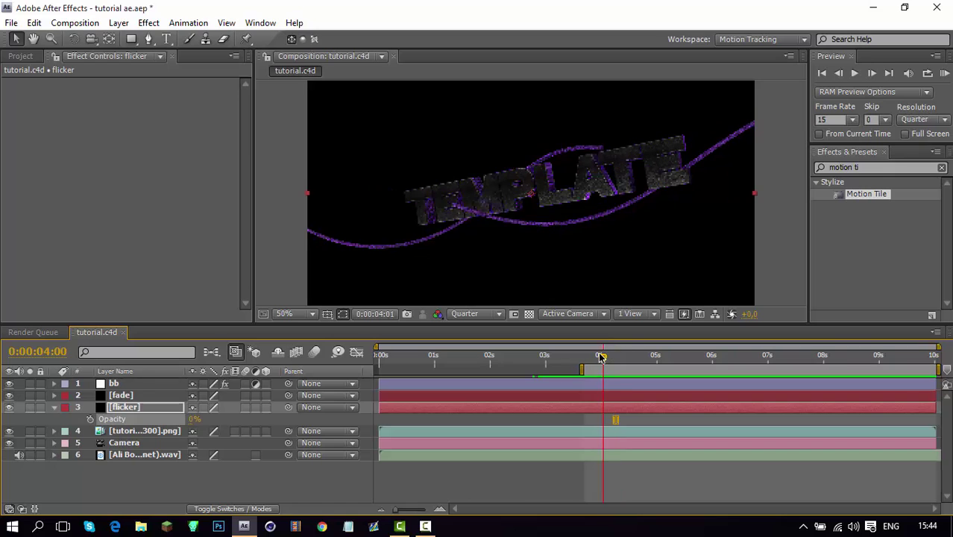
left_click_drag(602, 357, 599, 357)
key("space")
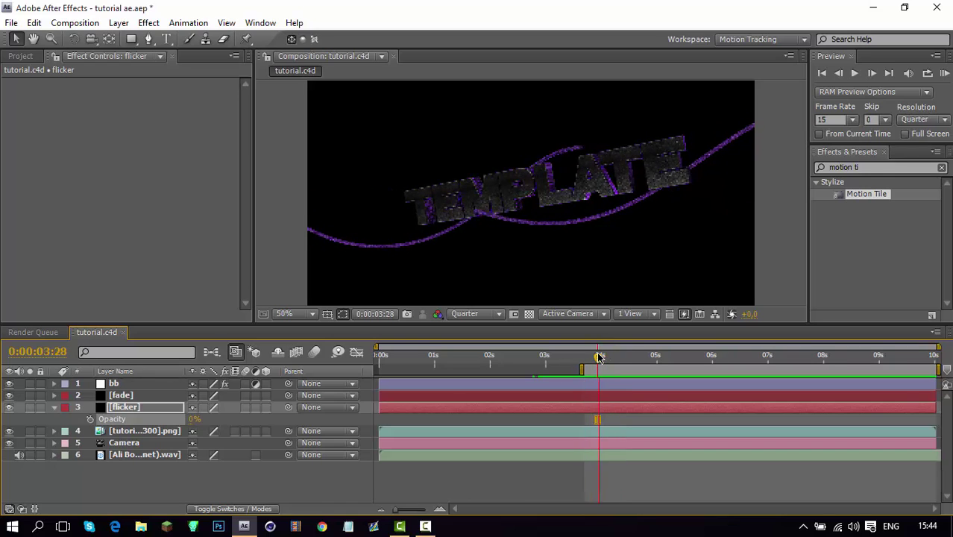
key("space")
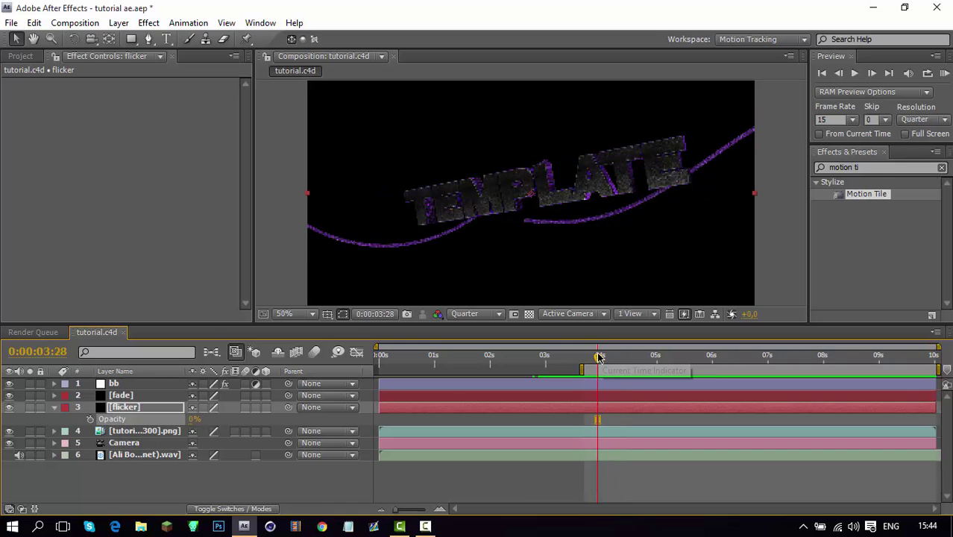
left_click_drag(598, 356, 609, 359)
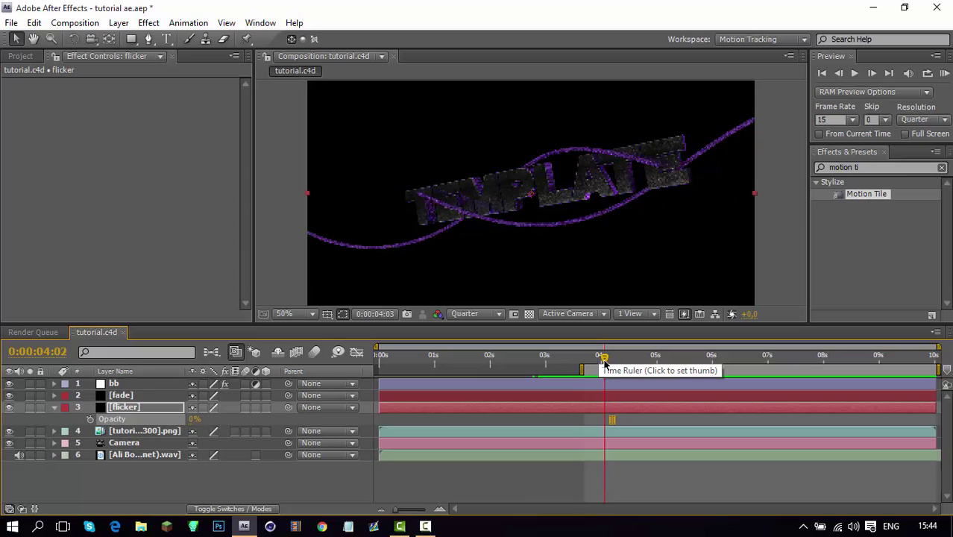
left_click(609, 361)
left_click_drag(609, 362, 613, 363)
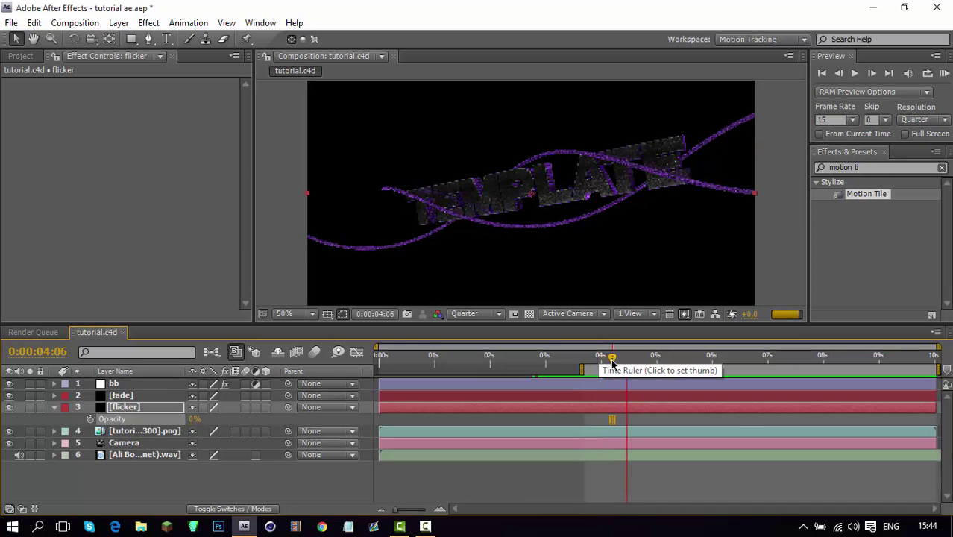
Keyframe the flicker layer's Opacity at 0% at 0:00:04:00 and at 100% at 0:00:04:01
left_click_drag(613, 363, 601, 363)
key("ctrl+z")
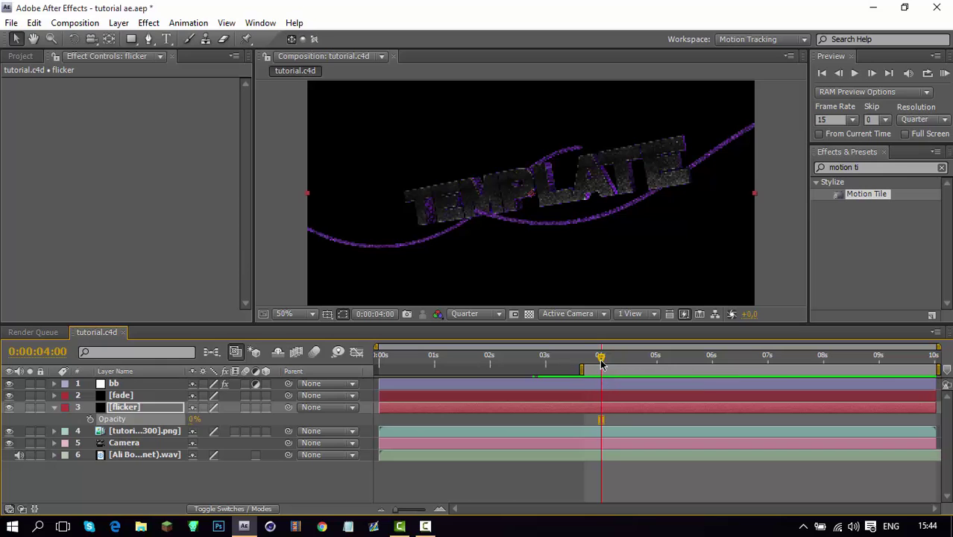
mouse_move(601, 364)
left_mouse_down()
mouse_move(611, 363)
mouse_move(601, 363)
left_mouse_up()
left_click(87, 419)
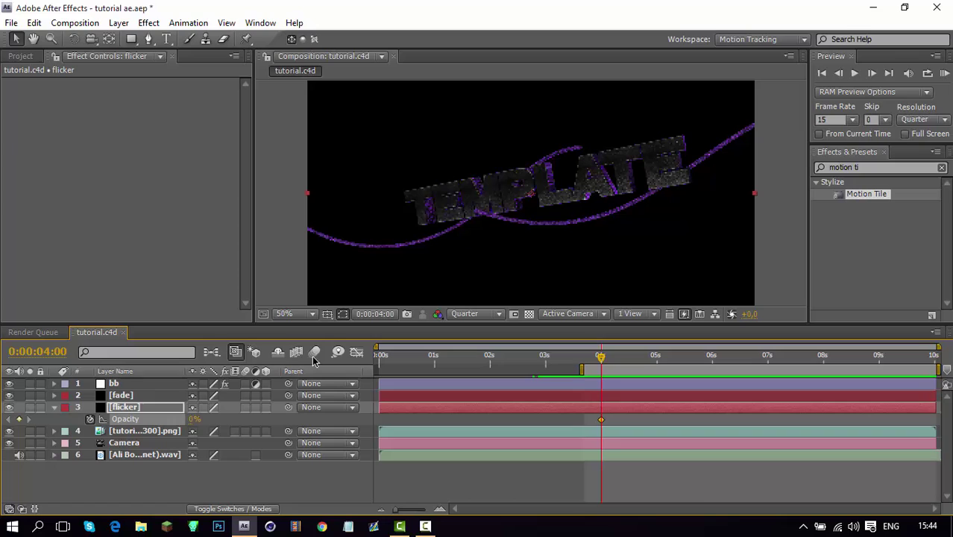
left_click(872, 73)
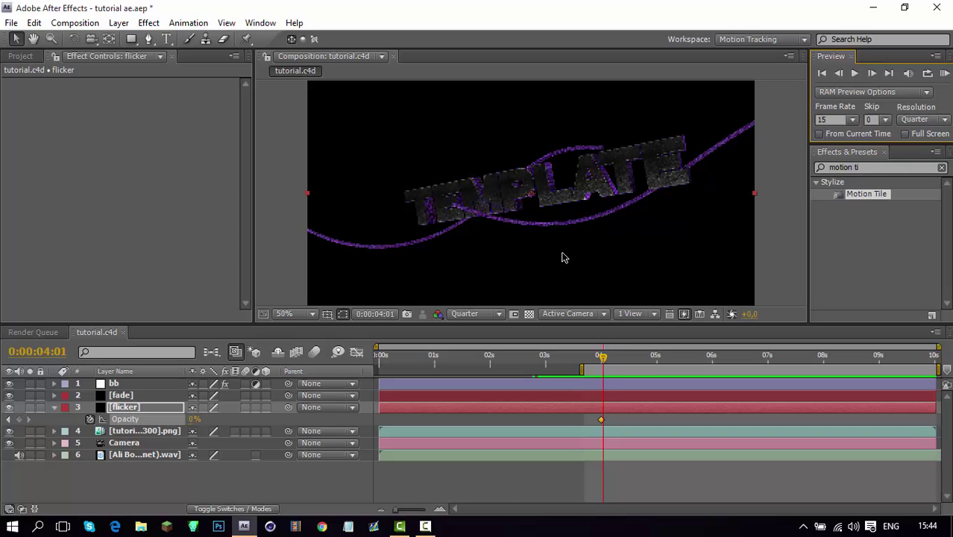
left_click_drag(193, 426, 269, 425)
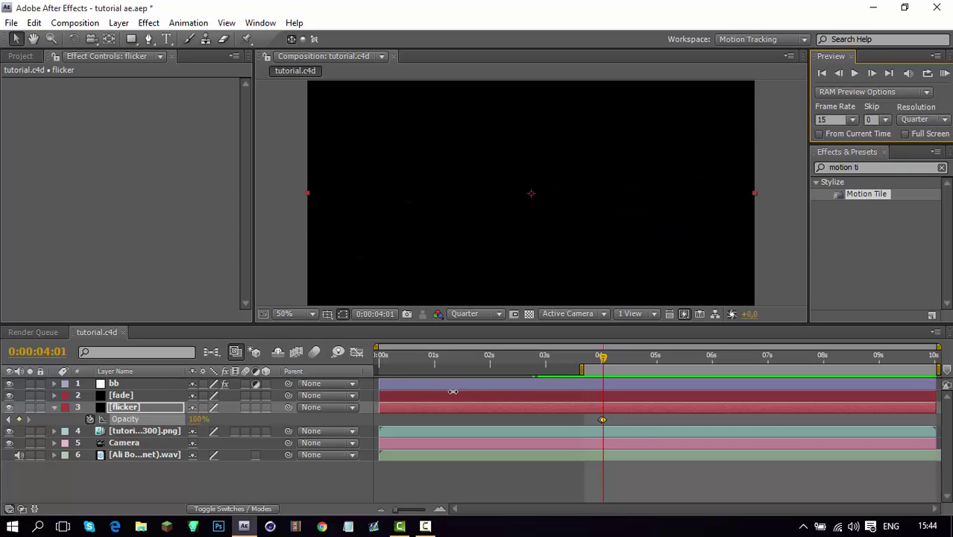
Duplicate the two flicker Opacity keyframes at 0:00:04:03 and move the current time to the composition's end
left_click_drag(616, 417, 595, 428)
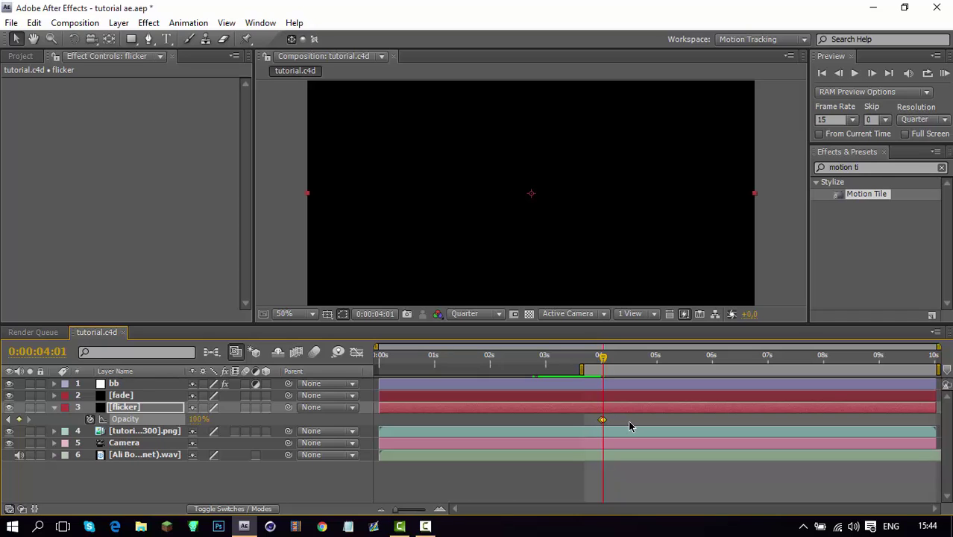
left_click(871, 73)
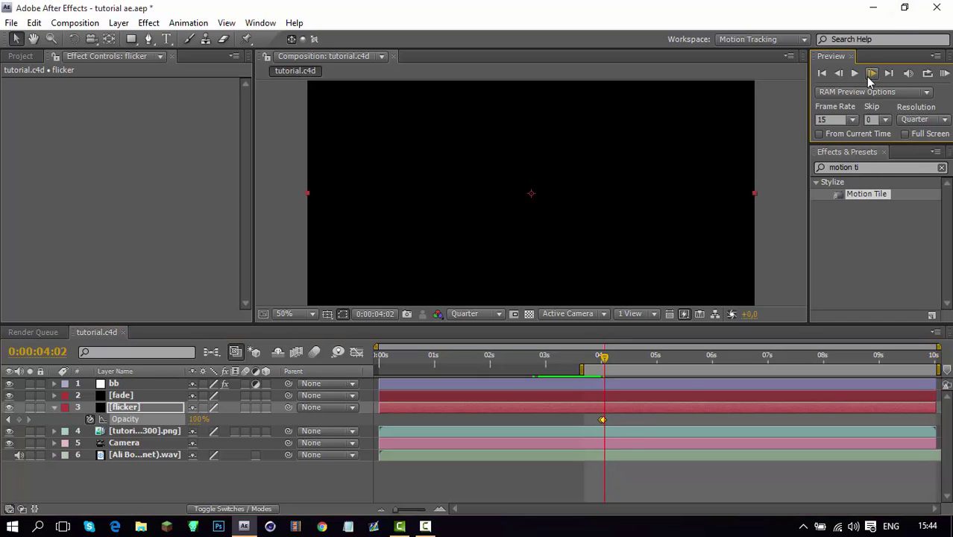
left_click(871, 73)
key("ctrl+v")
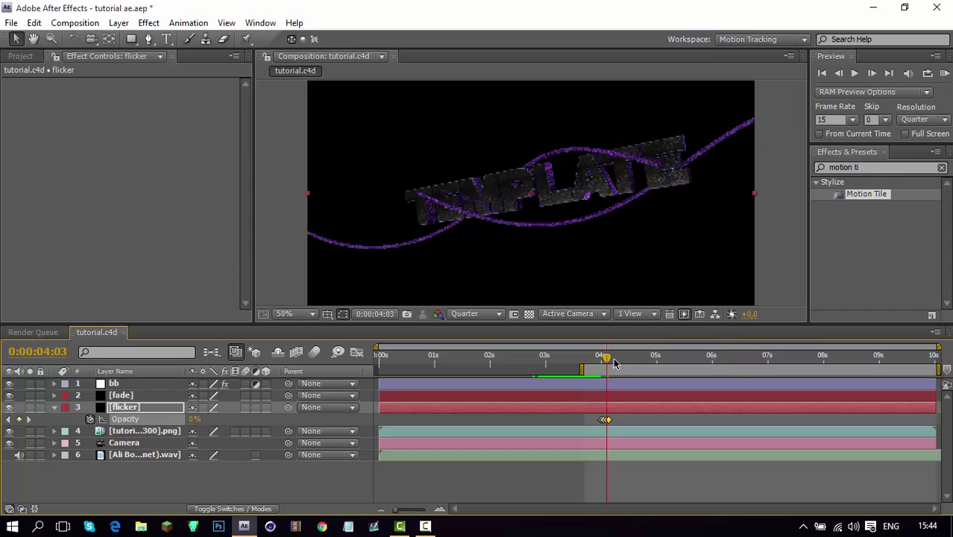
key("End")
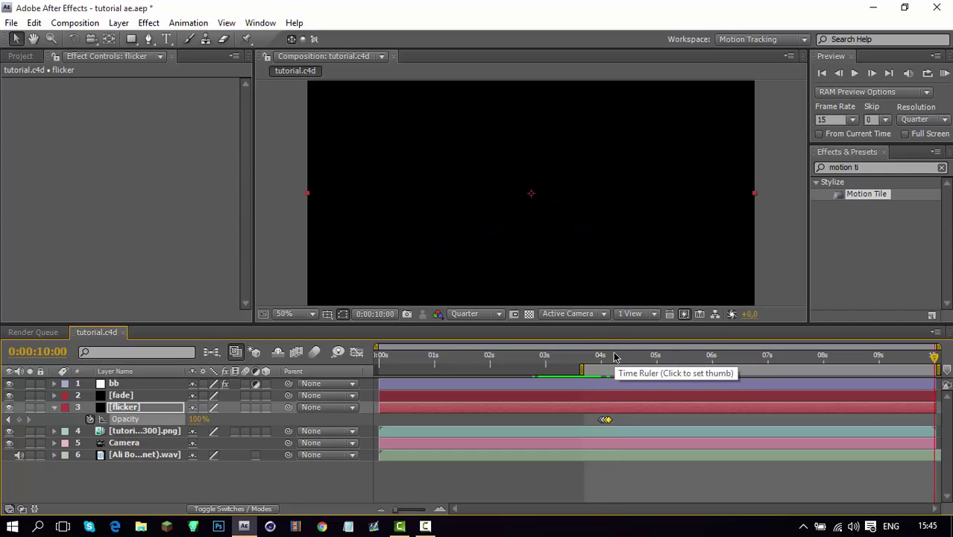
Paste the two flicker Opacity keyframes again at 0:00:04:06
left_click(610, 356)
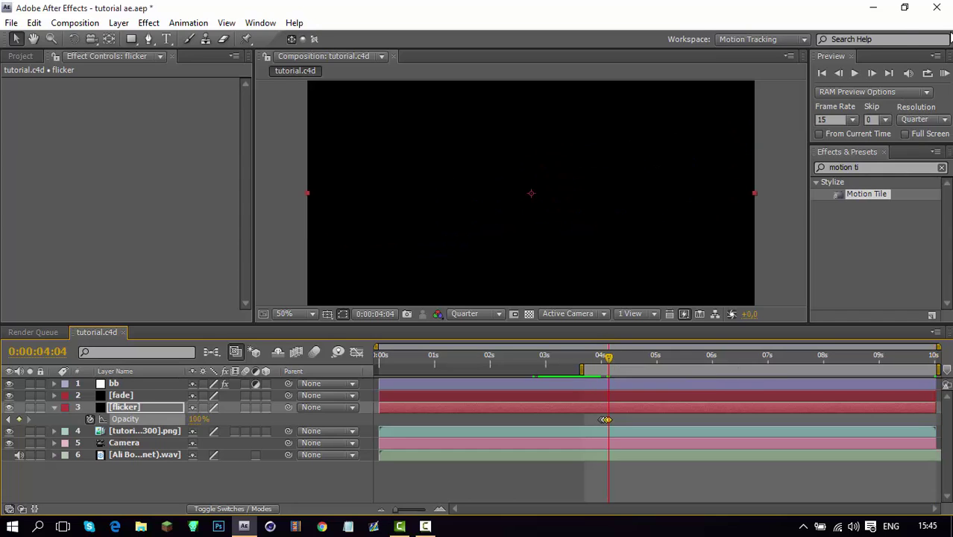
left_click(871, 73)
left_click(872, 74)
left_click(872, 74)
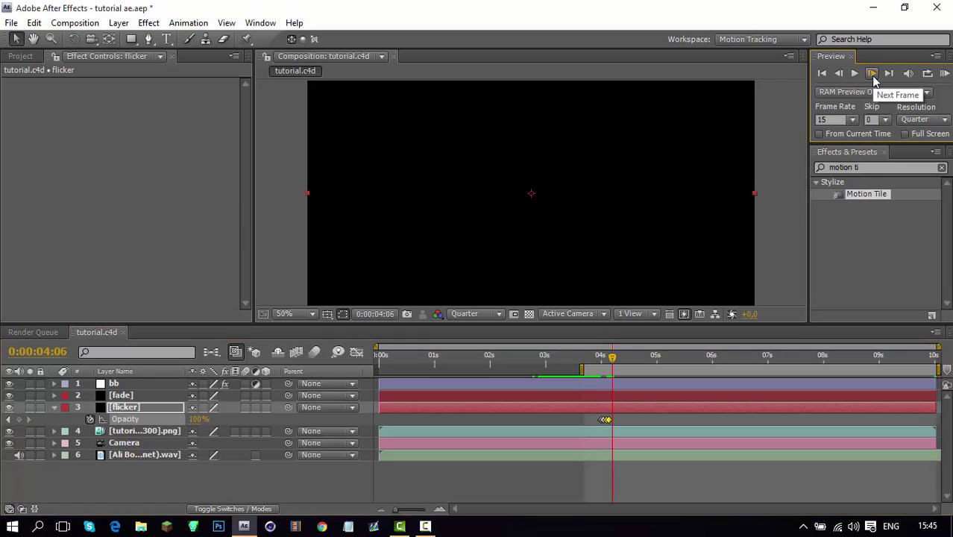
left_click(872, 73)
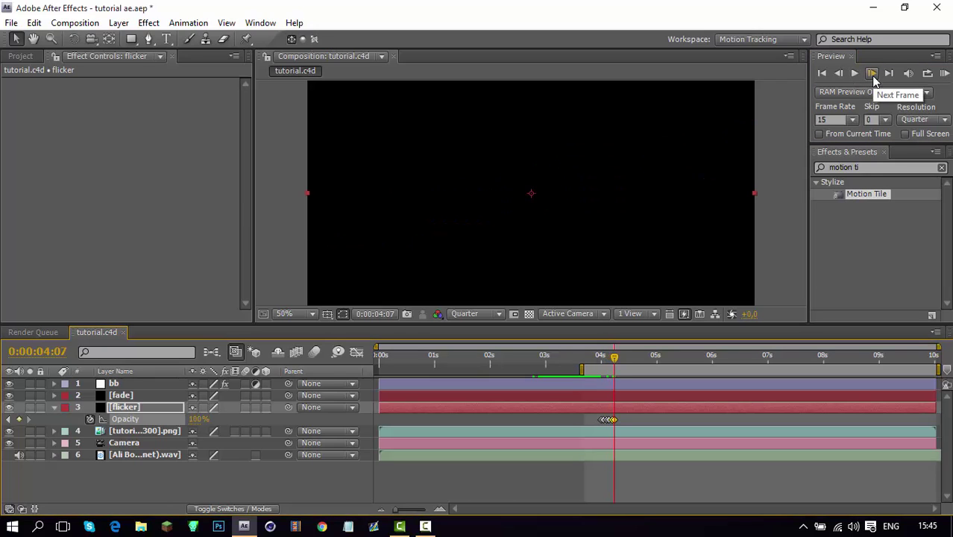
Paste further copies of the two flicker Opacity keyframes at 0:00:04:09 and 0:00:04:12
left_click(872, 74)
left_click(873, 74)
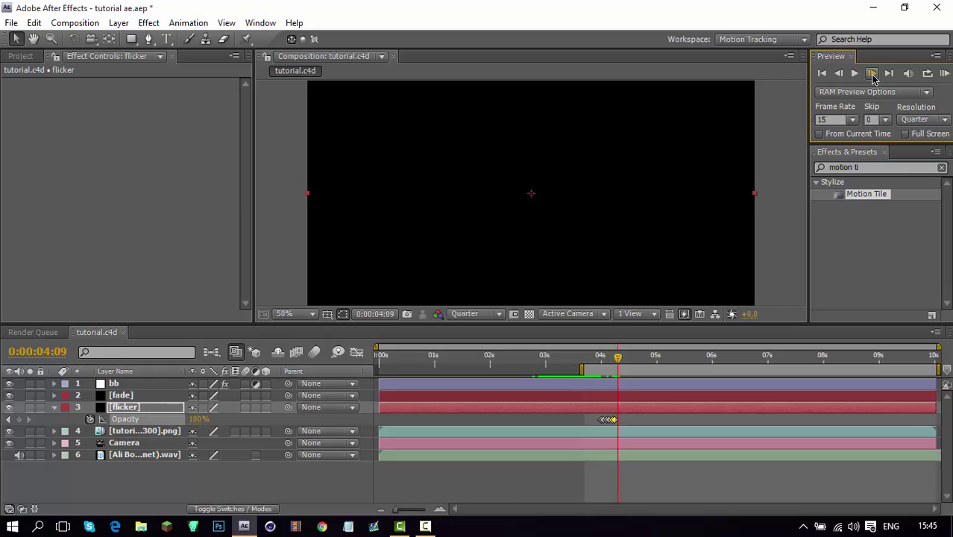
left_click(873, 74)
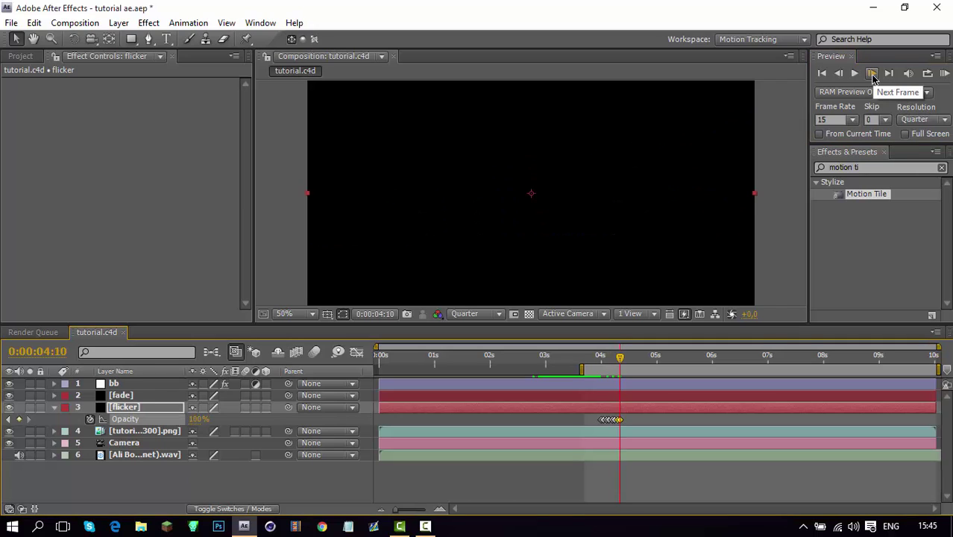
key("End")
left_click(872, 74)
left_click(872, 74)
left_click(872, 73)
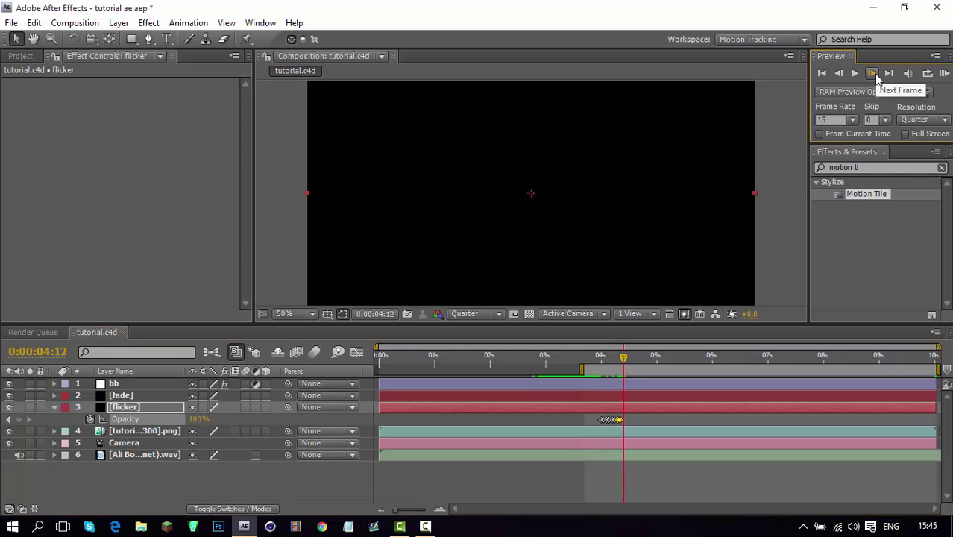
Run a RAM preview of the work area to check the flicker, and step a few frames past the last keyframe
key("space")
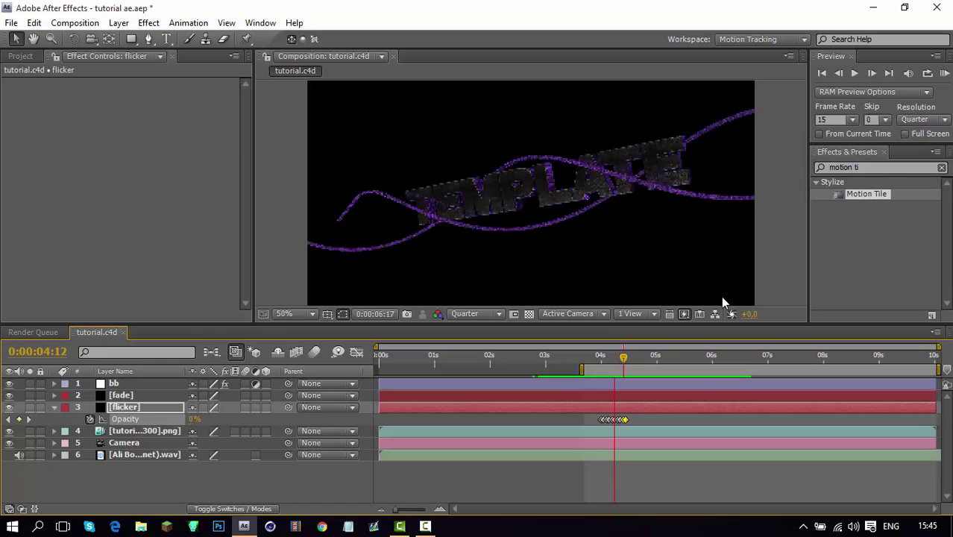
key("space")
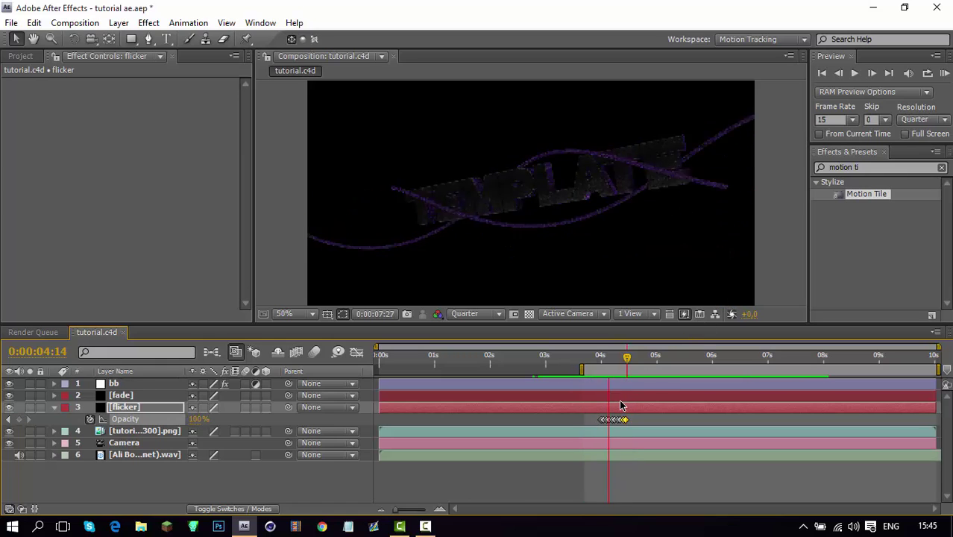
key("Page_Down")
key("Page_Down")
key("Page_Down")
Set the RAM preview frame rate to 30 and extend the work area start back to the composition's beginning
left_click(835, 118)
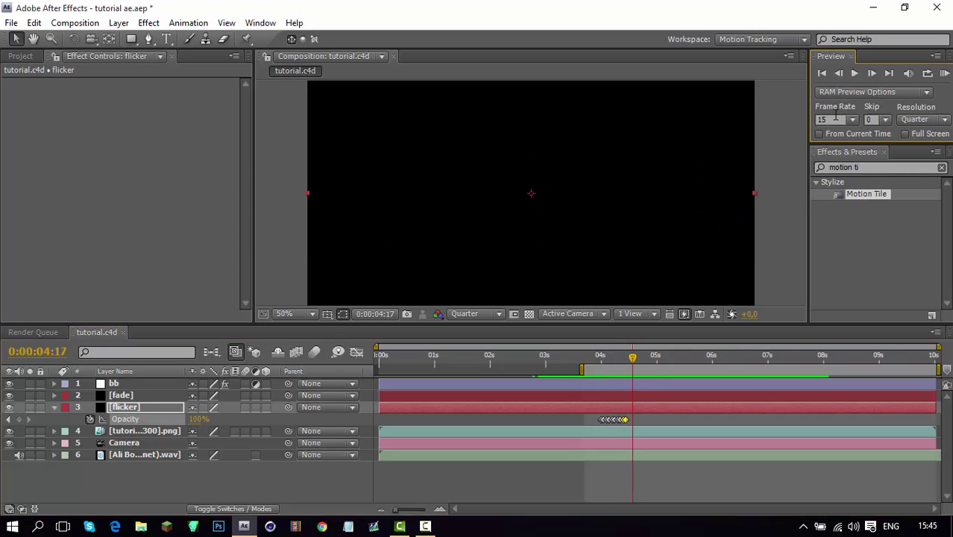
type("30")
left_click(593, 373)
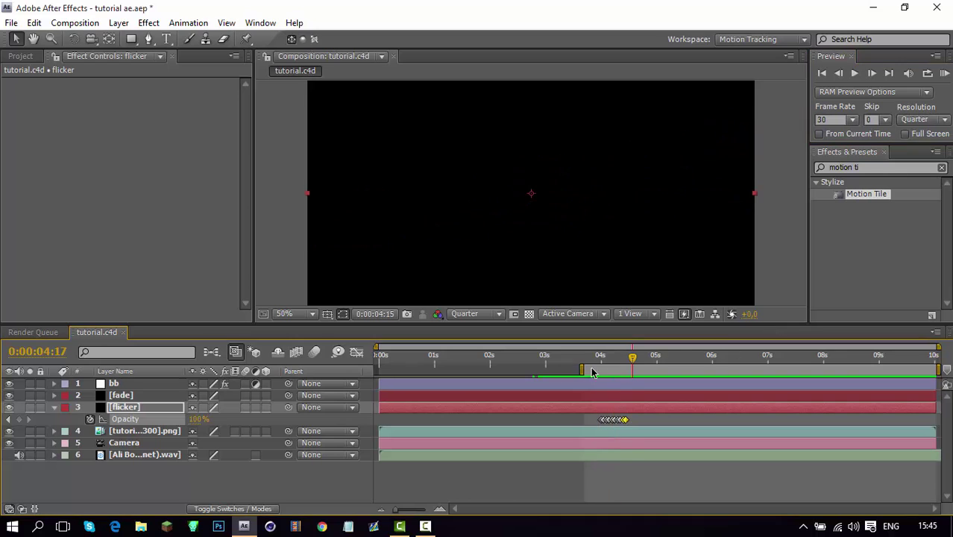
left_click_drag(580, 370, 361, 371)
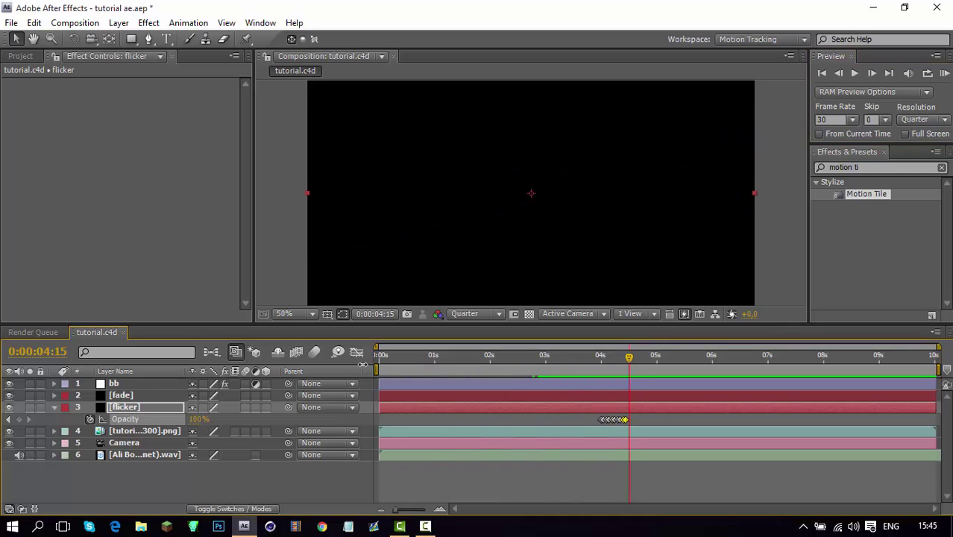
Run a RAM preview of the whole composition and save the project
key("space")
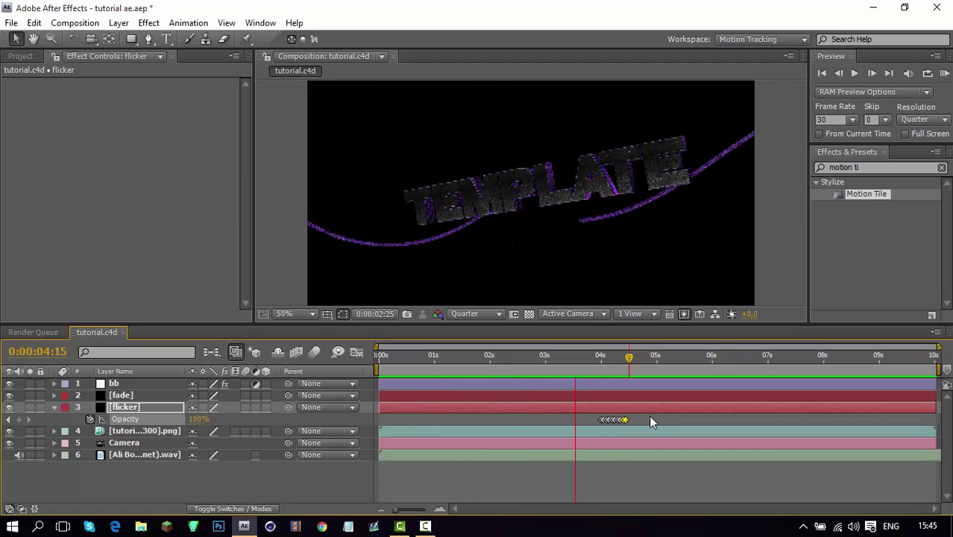
key("space")
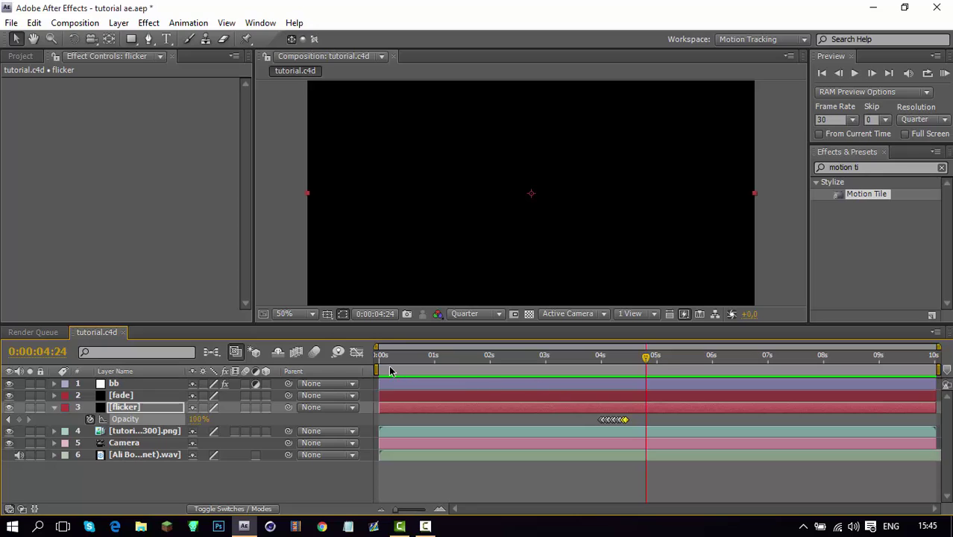
key("ctrl+s")
left_click(206, 496)
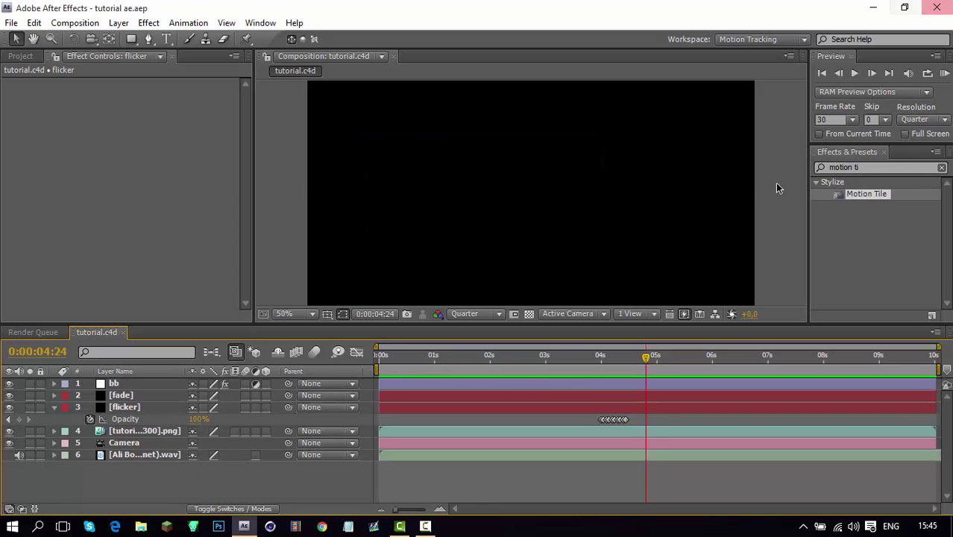
Shift the later flicker Opacity keyframe pairs earlier, closing the gaps between them except before the last pair
left_click_drag(563, 360, 585, 358)
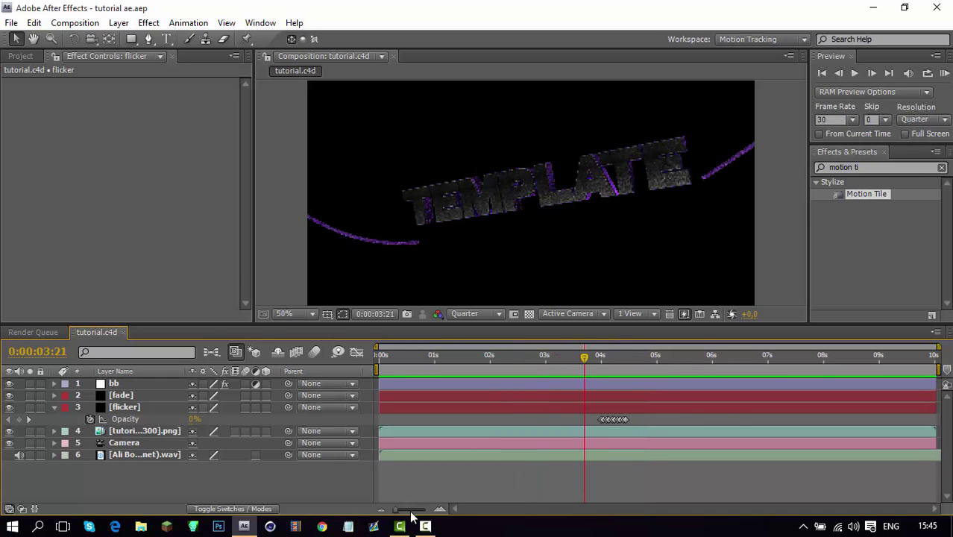
left_click_drag(396, 508, 411, 509)
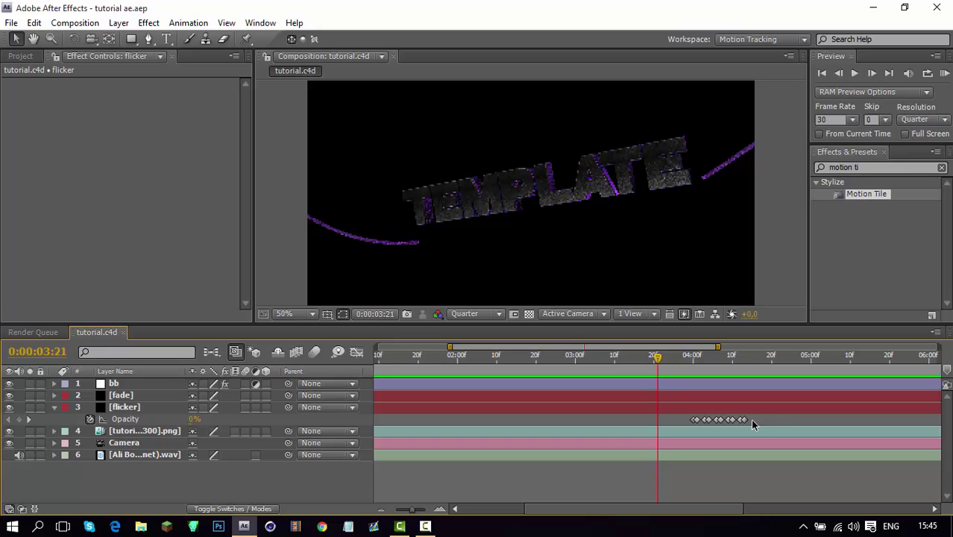
mouse_move(725, 428)
left_mouse_down()
mouse_move(702, 422)
mouse_move(761, 420)
mouse_move(709, 424)
left_mouse_up()
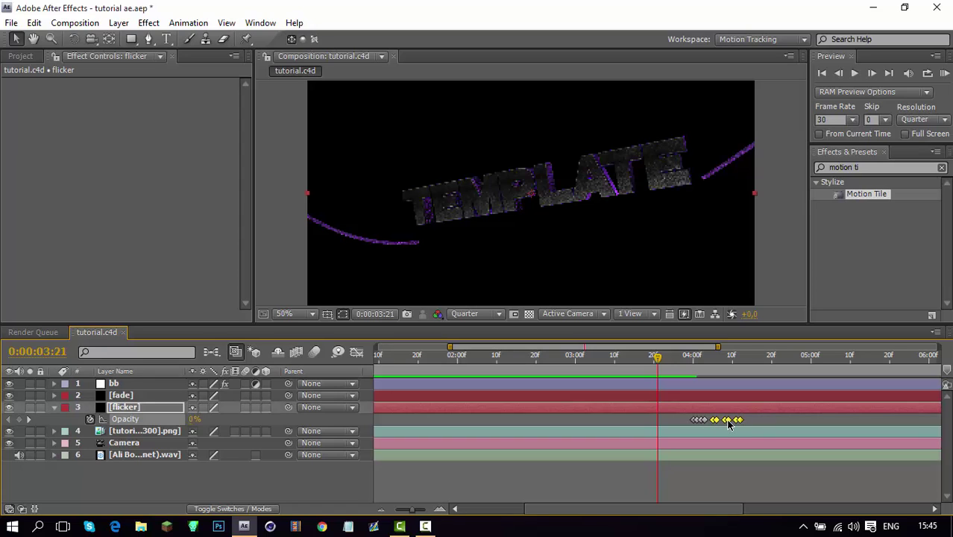
left_click(717, 424)
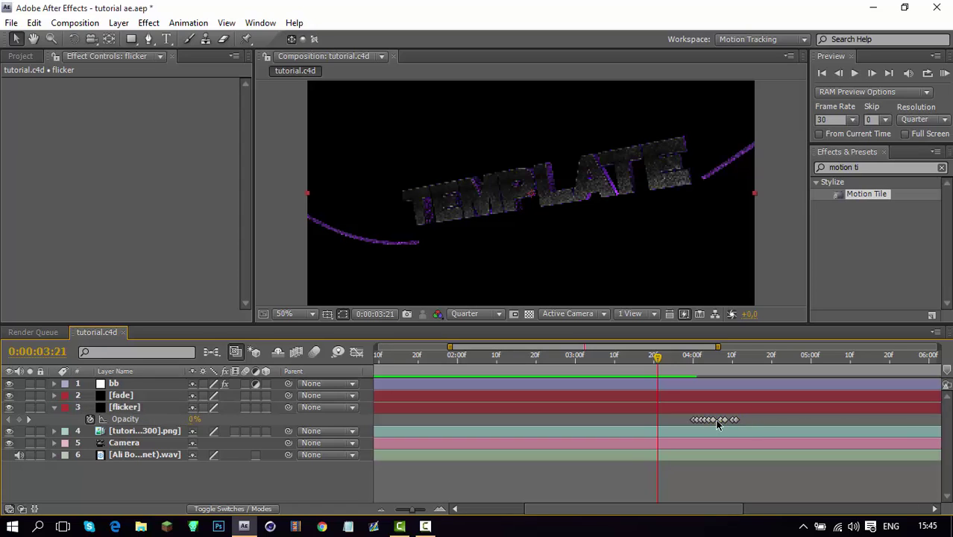
left_click_drag(758, 417, 711, 423)
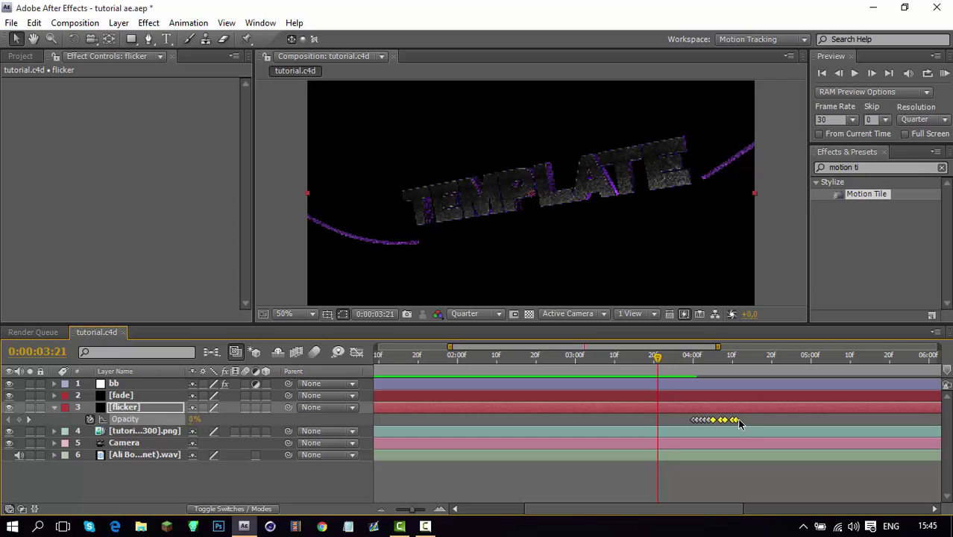
left_click(748, 424)
left_click(746, 420)
left_click_drag(754, 419, 719, 423)
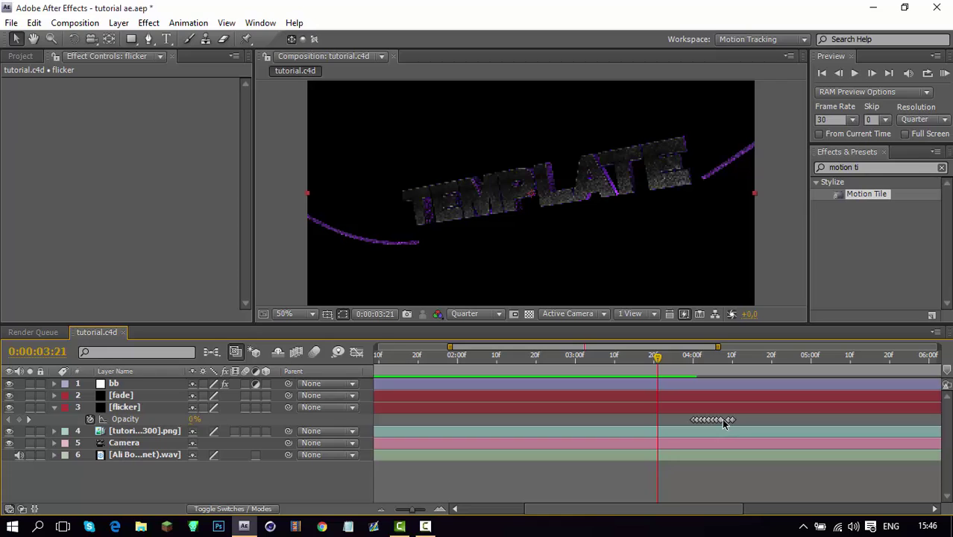
Move the last pair of flicker Opacity keyframes earlier to directly follow the preceding ones, and preview the result
left_click(721, 418)
left_click(733, 422)
left_click(729, 418)
left_click(734, 419)
left_click(728, 419)
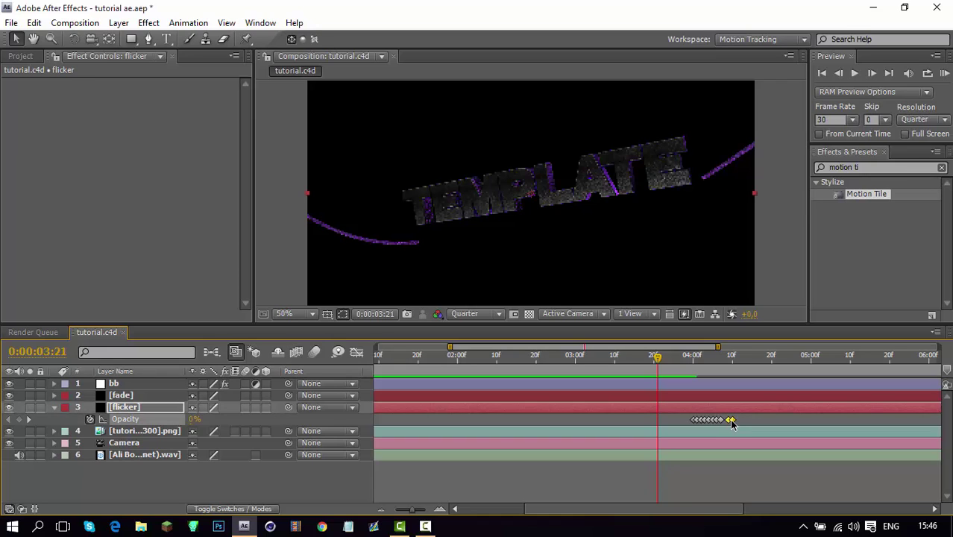
left_click_drag(730, 420, 727, 419)
key("space")
key("space")
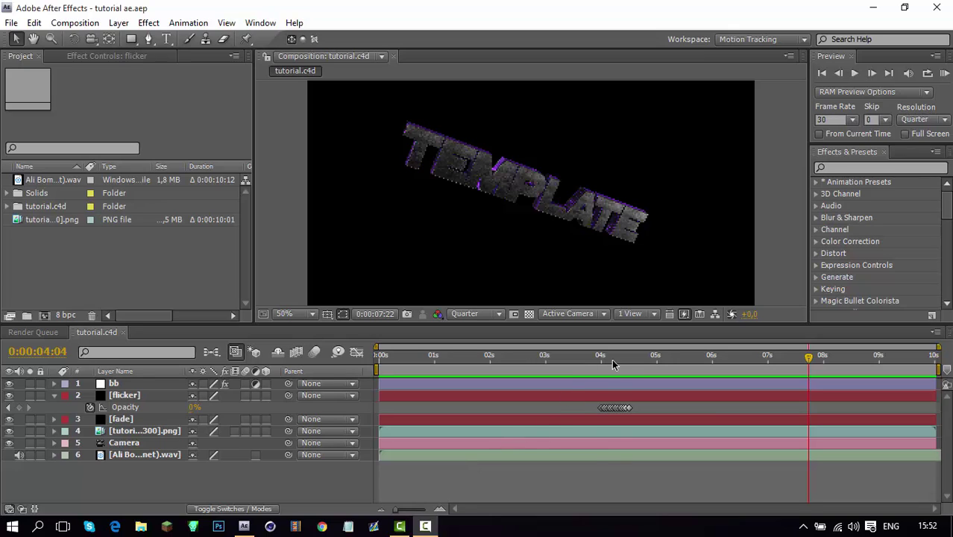
Copy all the flicker layer's Opacity keyframes around 4 seconds and paste them at 0:00:08:10
left_click_drag(616, 365, 668, 378)
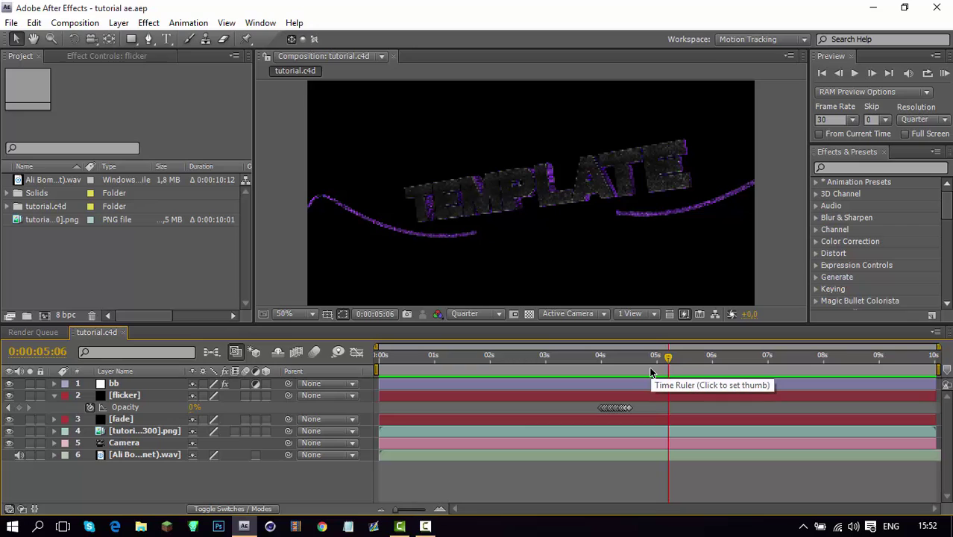
left_click_drag(650, 371, 781, 366)
key("space")
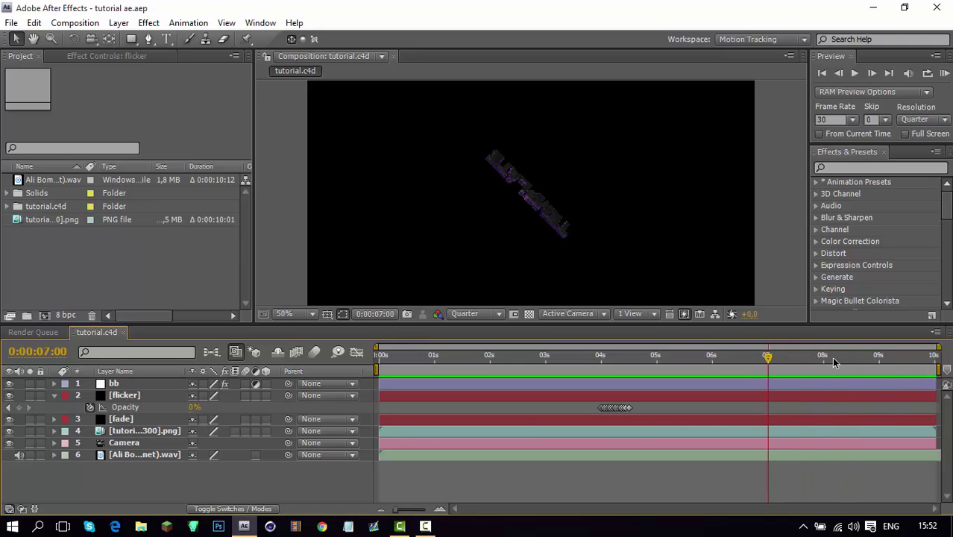
key("space")
left_click(842, 357)
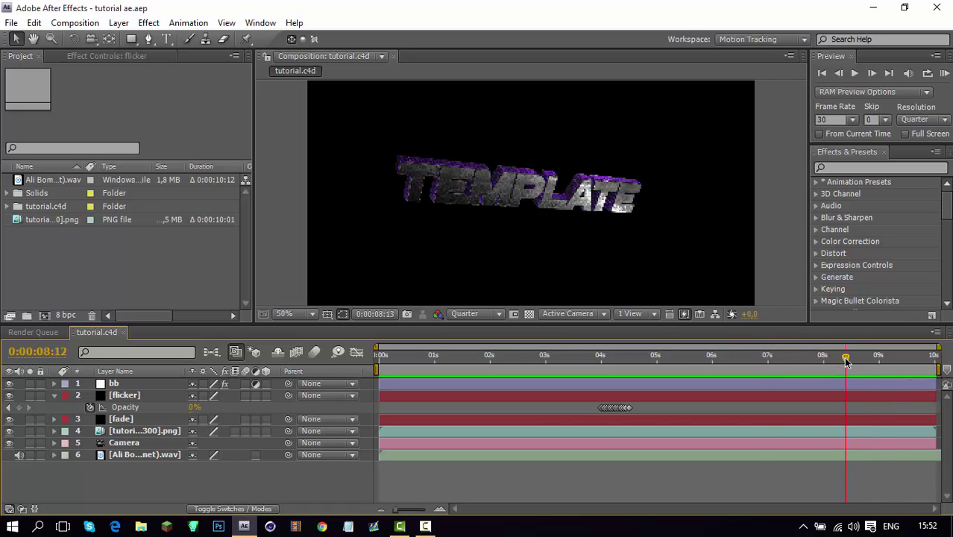
left_click_drag(589, 407, 638, 417)
key("ctrl+c")
key("ctrl+v")
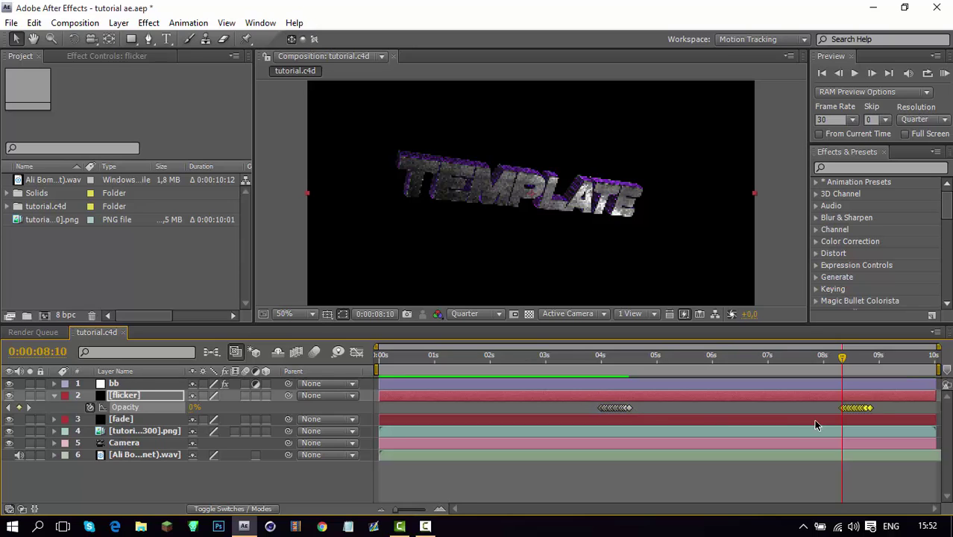
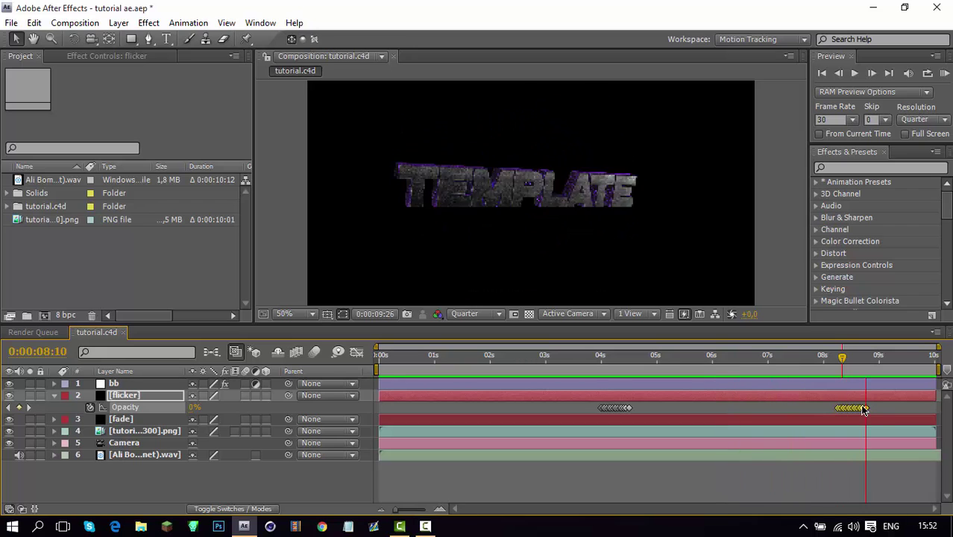
Save the project and collapse the flicker layer's properties
key("ctrl+s")
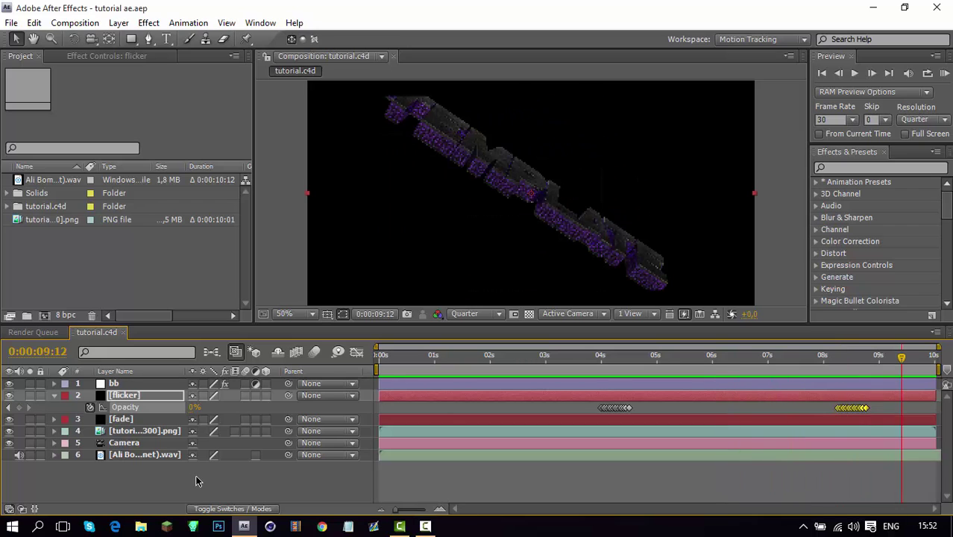
left_click(177, 494)
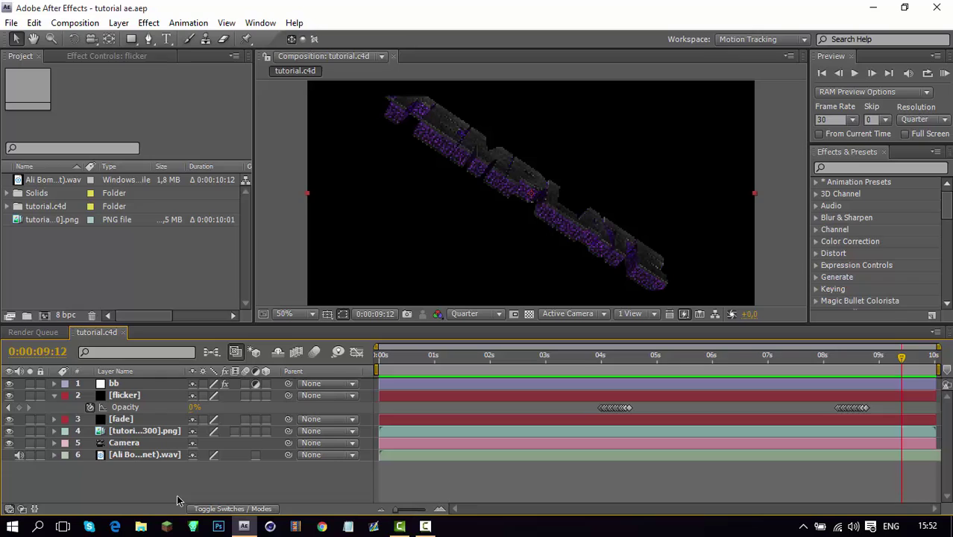
left_click(54, 395)
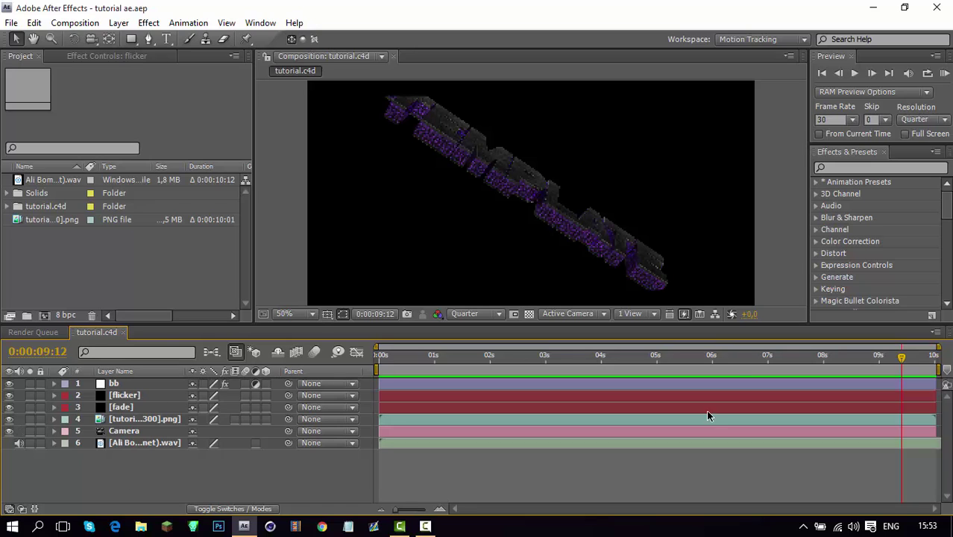
Hide the flicker, fade and rendered PNG sequence layers with the current time at 0:00:05:16
left_click_drag(712, 358, 686, 358)
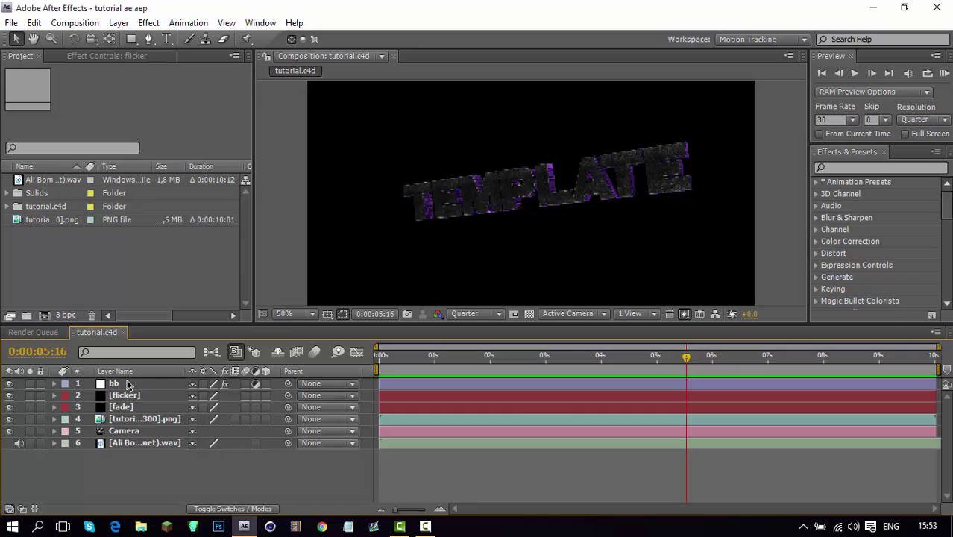
left_click(9, 419)
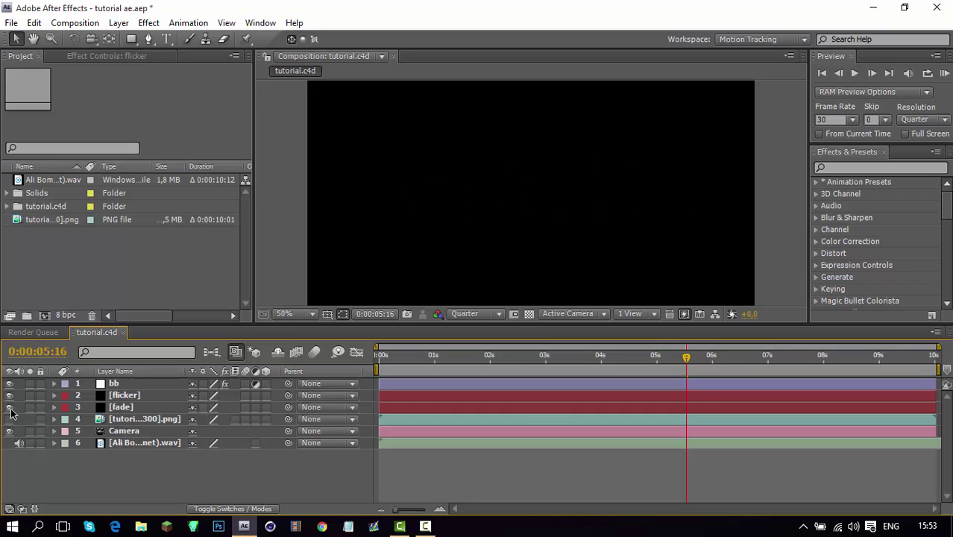
left_click(9, 395)
Create a black 1280 x 720 px solid layer named BG
right_click(171, 466)
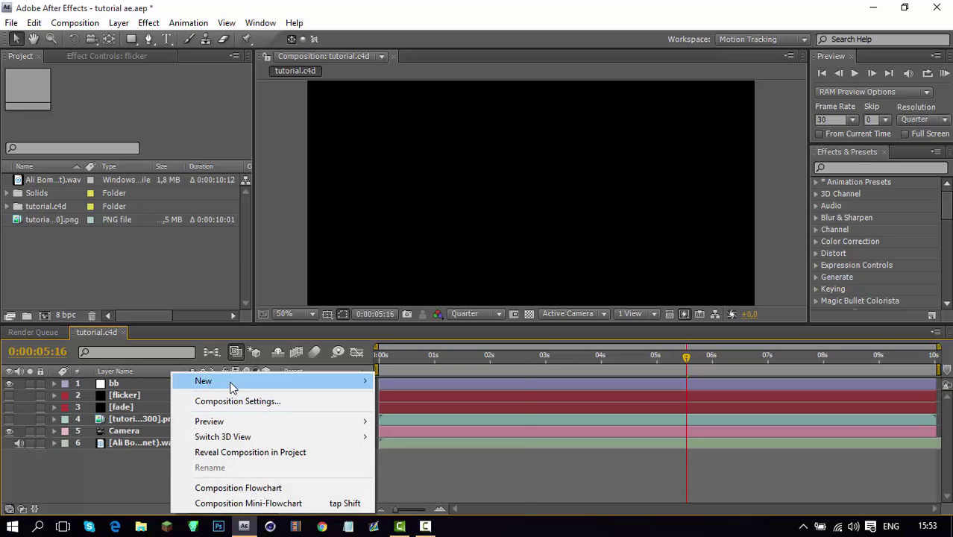
mouse_move(203, 382)
left_click(430, 417)
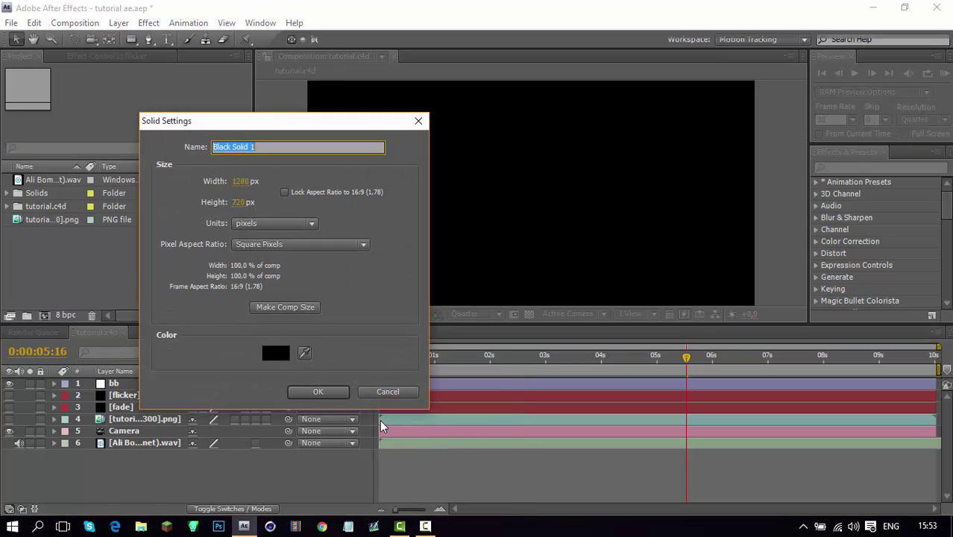
type("BG")
key("Return")
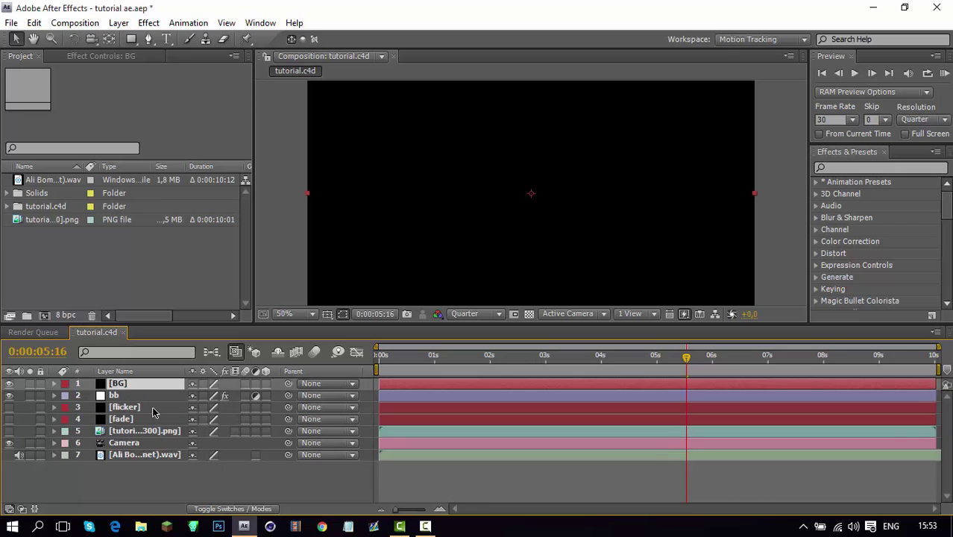
Move the BG layer directly above the audio layer and duplicate it twice
left_click_drag(162, 406, 174, 456)
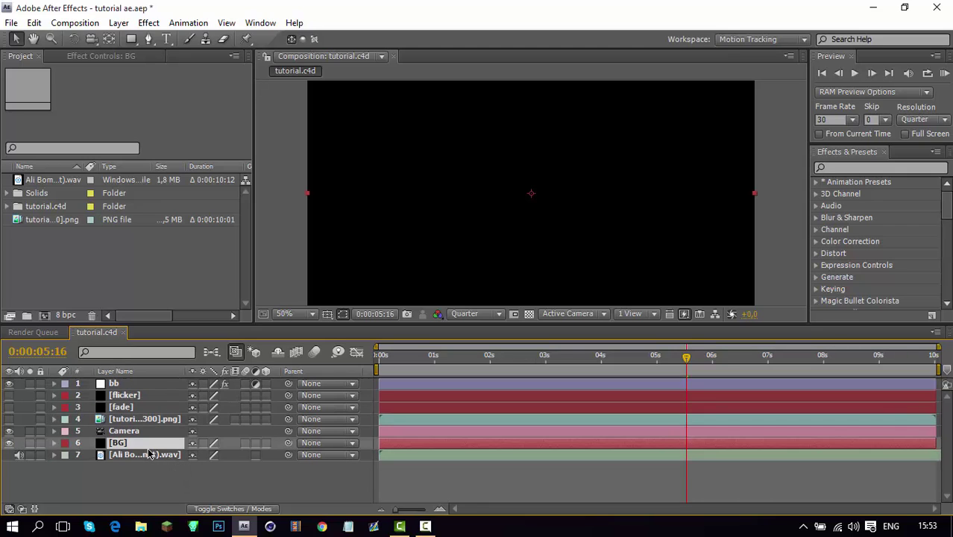
key("ctrl+d")
key("ctrl+d")
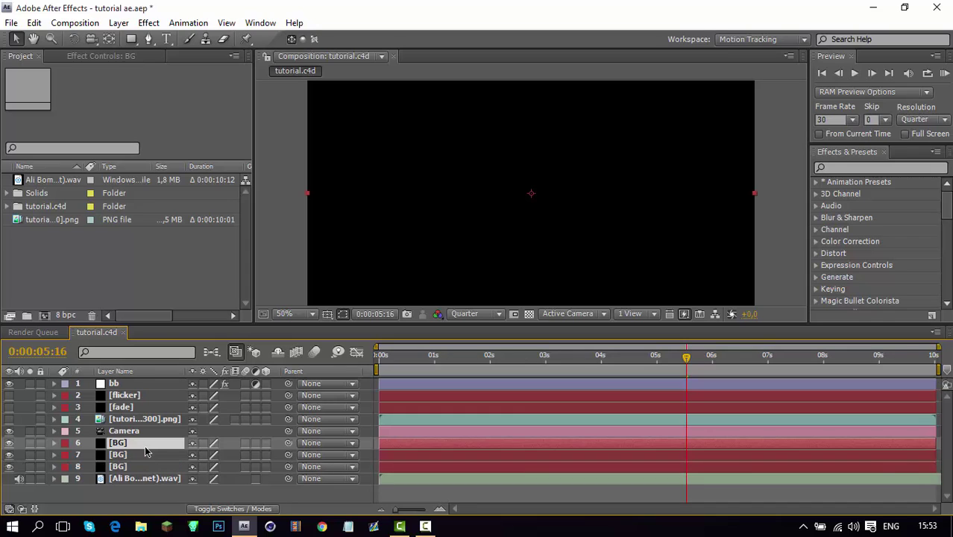
Rename the top BG layer PARTICELS and the BG copy directly below it SMOKE
key("Return")
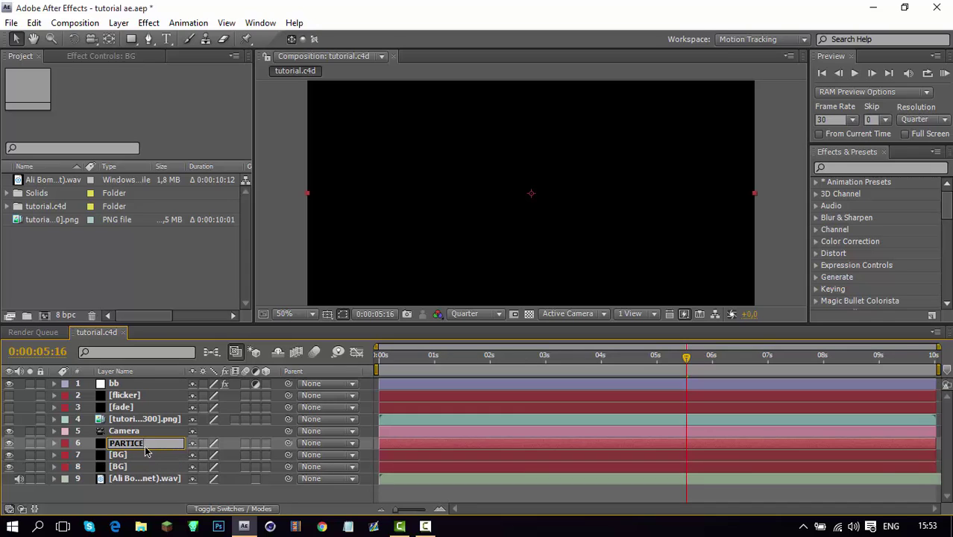
key("Return")
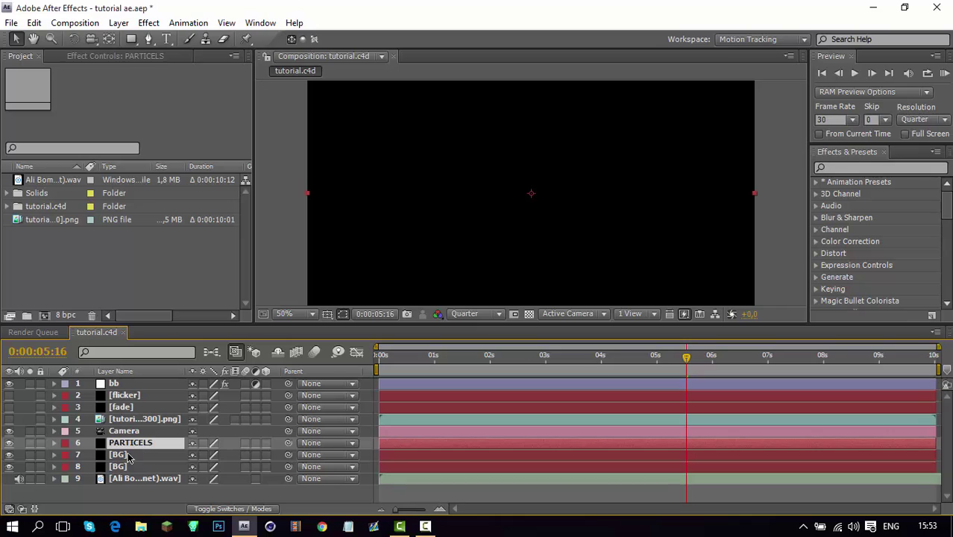
left_click(125, 457)
key("Return")
type("SMOKE")
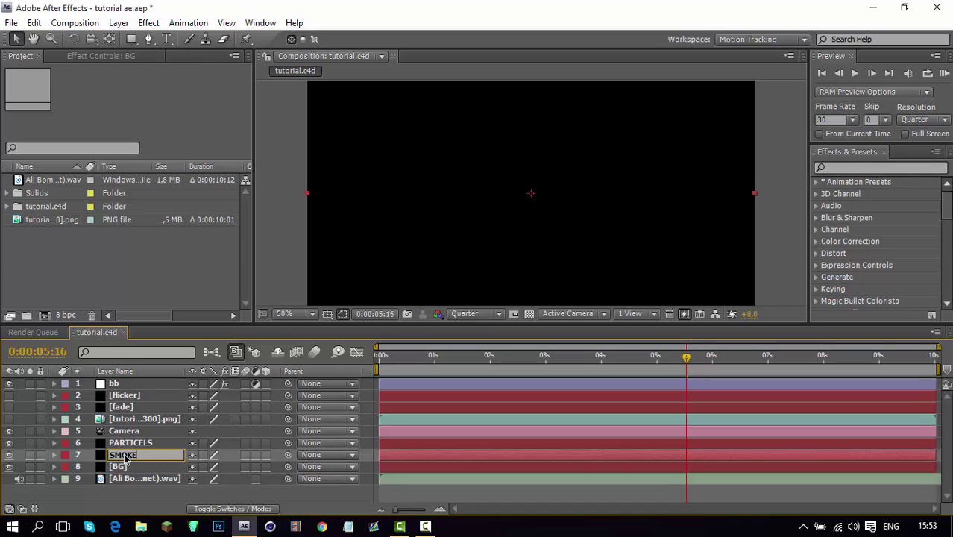
key("Return")
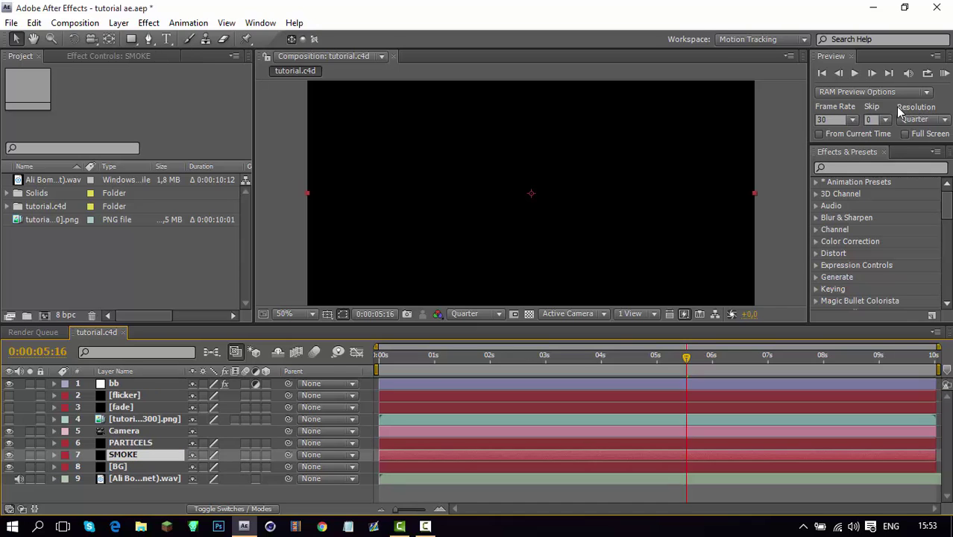
Find the Trapcode Form effect and apply it to the SMOKE layer
left_click(852, 167)
type("form")
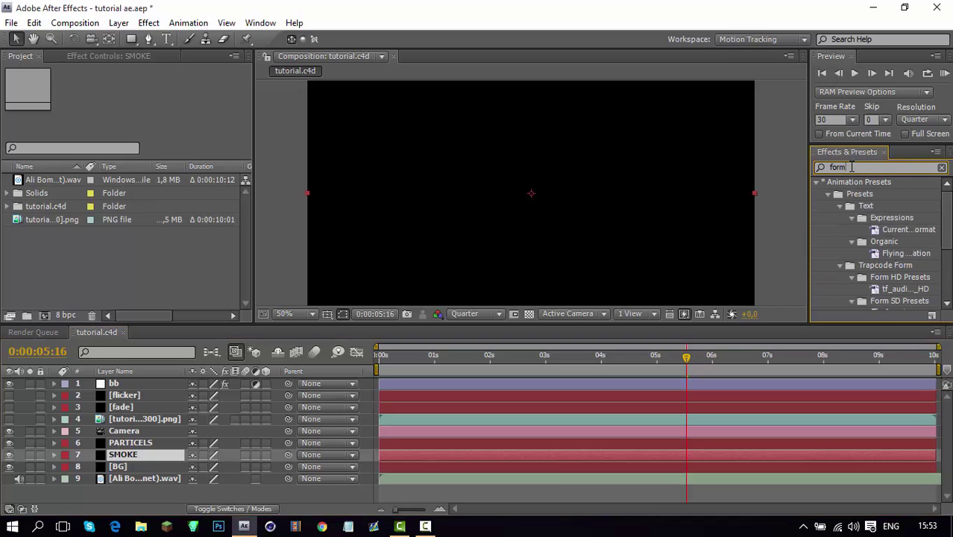
scroll(899, 238, "down", 3)
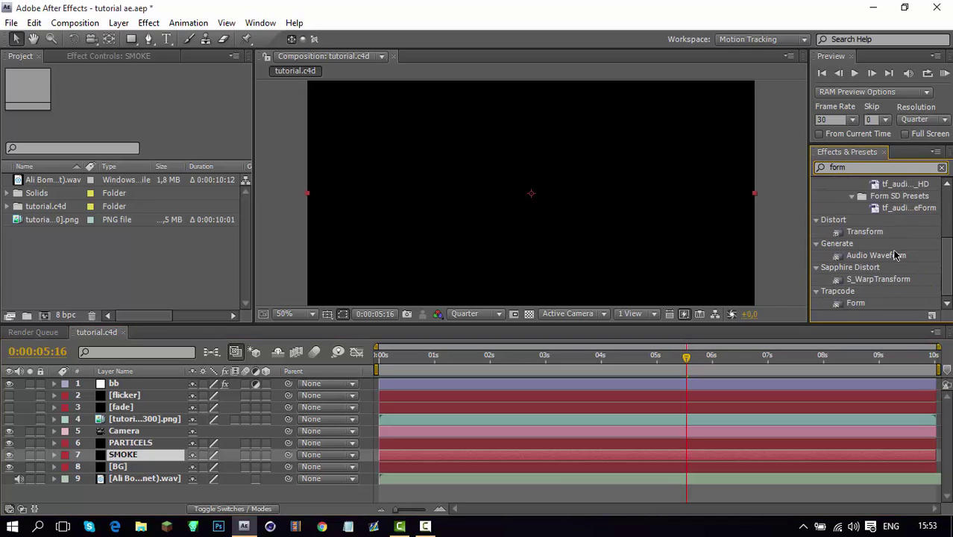
left_click(856, 304)
left_click_drag(859, 309, 502, 269)
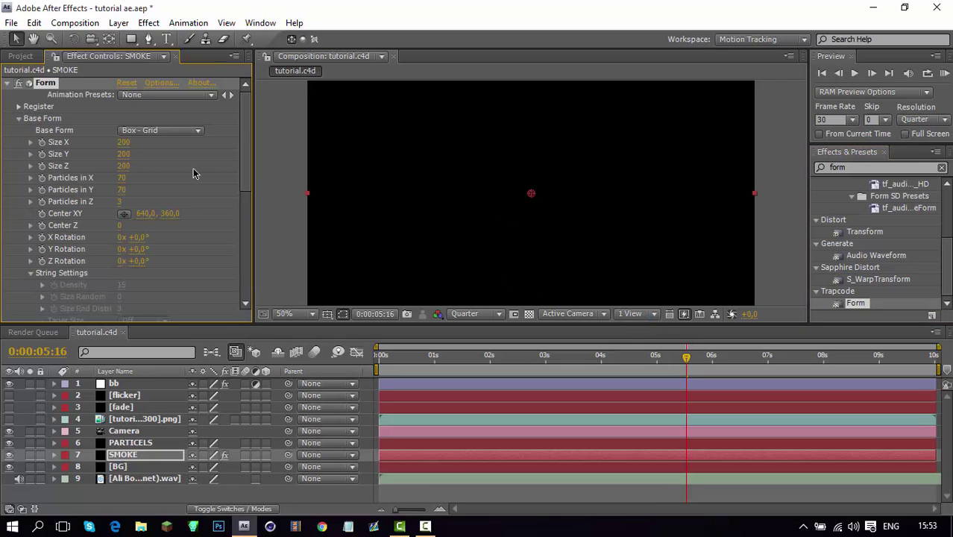
Set the Form effect's base form Size X, Size Y and Size Z to 3670 each
scroll(123, 149, "down", 2)
left_click(123, 142)
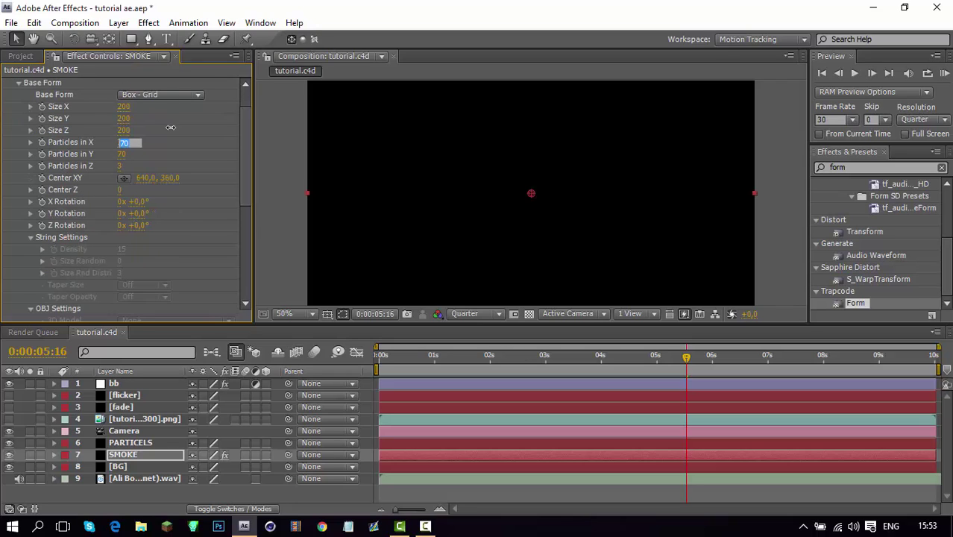
key("Return")
left_click(123, 107)
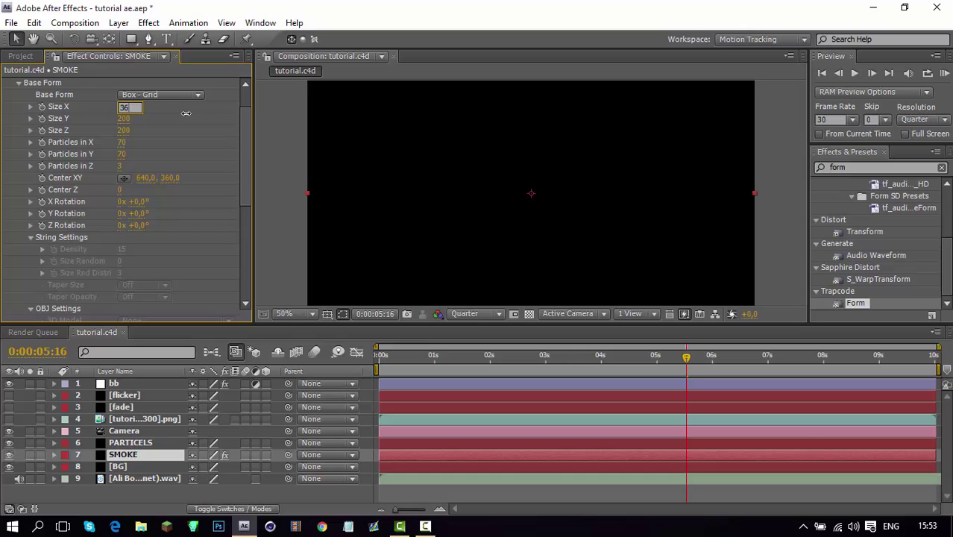
type("3670")
key("Tab")
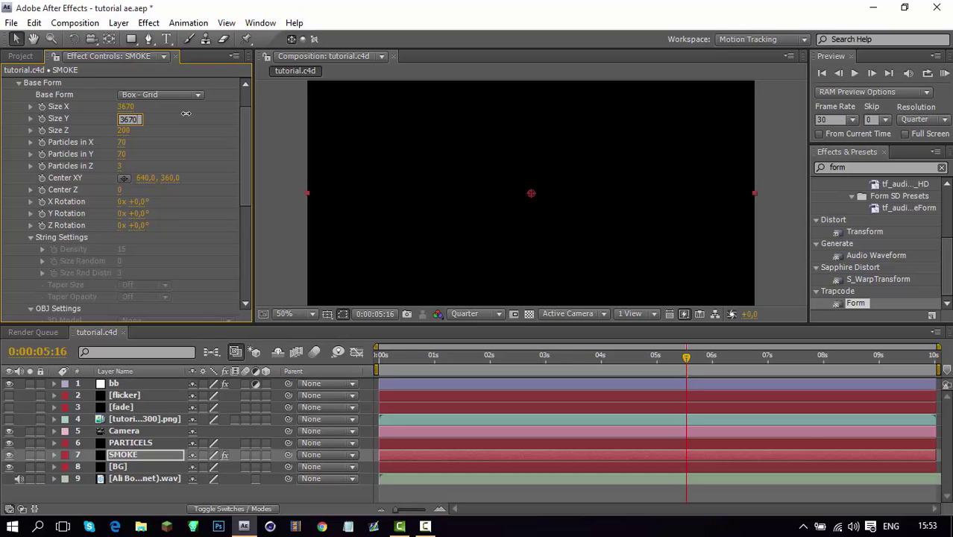
key("Tab")
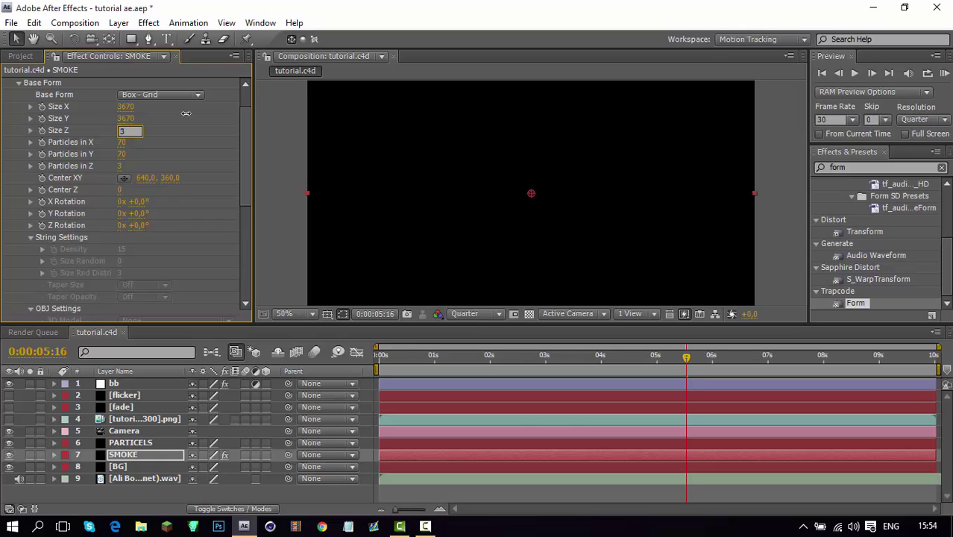
type("3670")
key("Return")
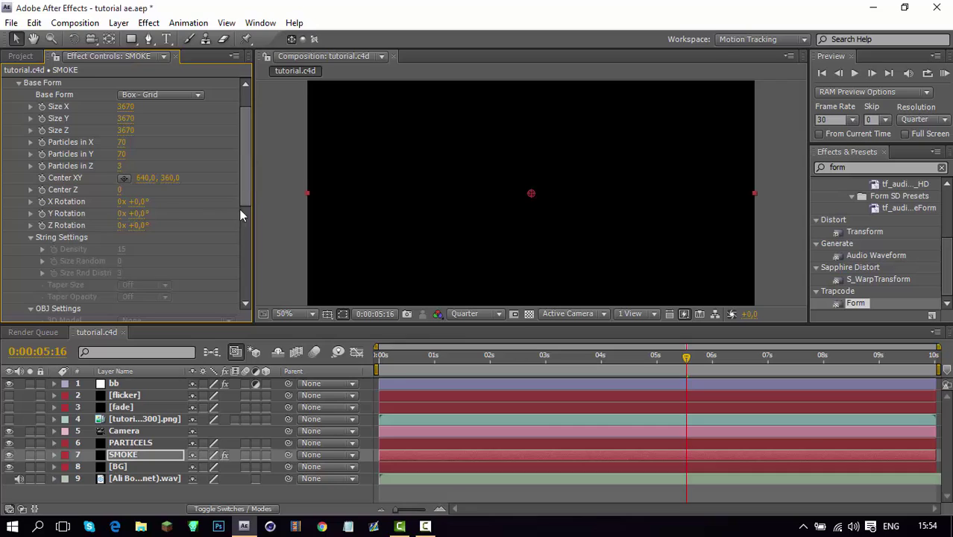
Move the current time to 0:00:03:04 and hide the PARTICELS layer, keeping SMOKE shown
left_click(673, 371)
left_click_drag(664, 370, 562, 361)
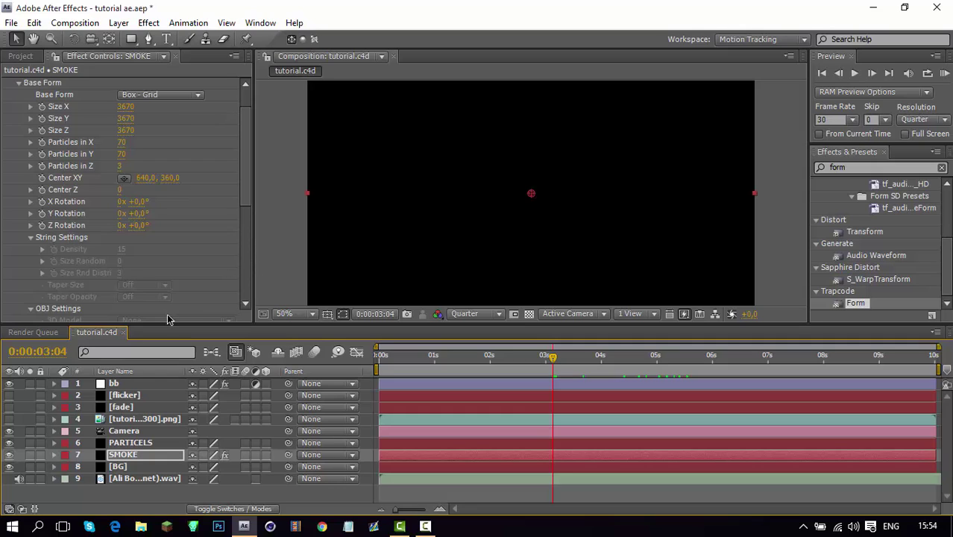
left_click(9, 443)
left_click(9, 455)
scroll(37, 114, "up", 2)
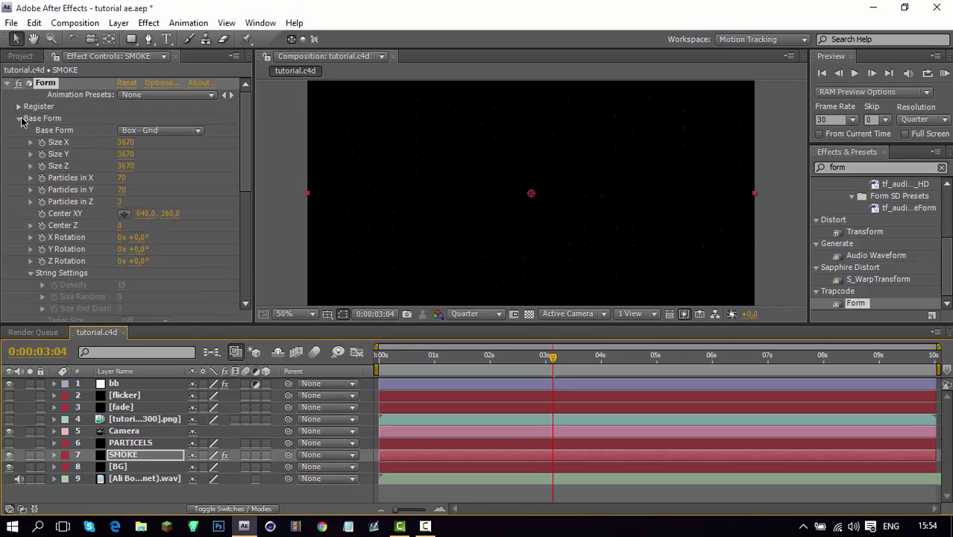
Set the Form particles' Sphere Feather to 100, Size to 90 and Opacity to 1 on the SMOKE layer
left_click(19, 118)
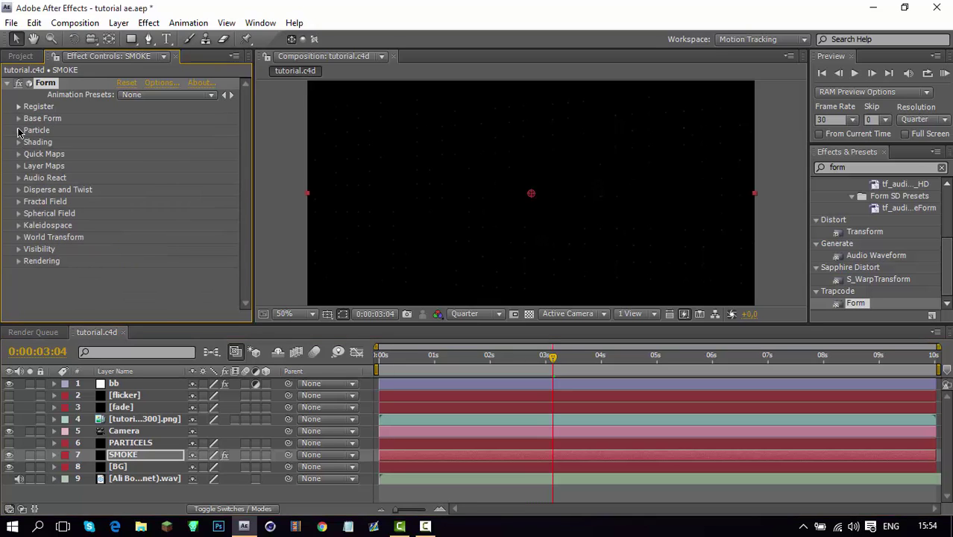
left_click(19, 130)
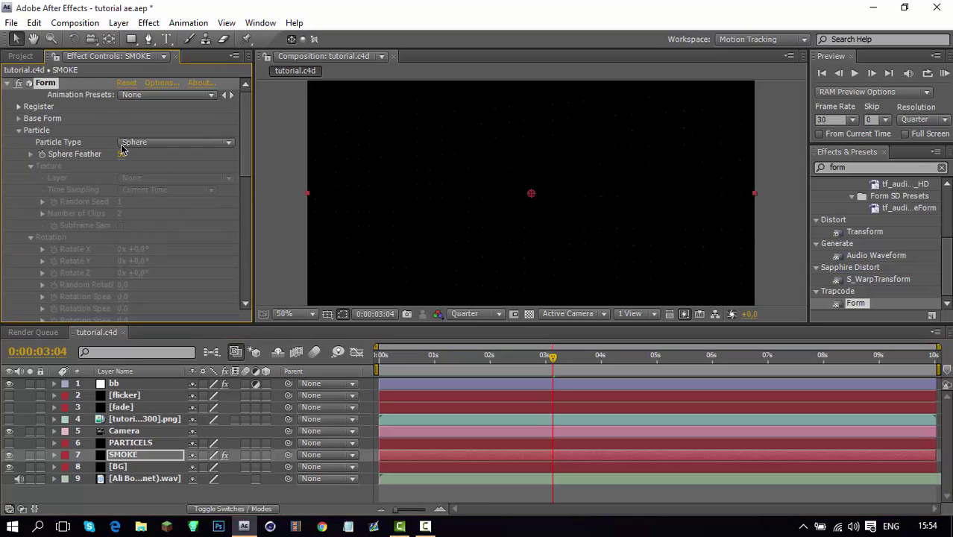
scroll(123, 149, "down", 2)
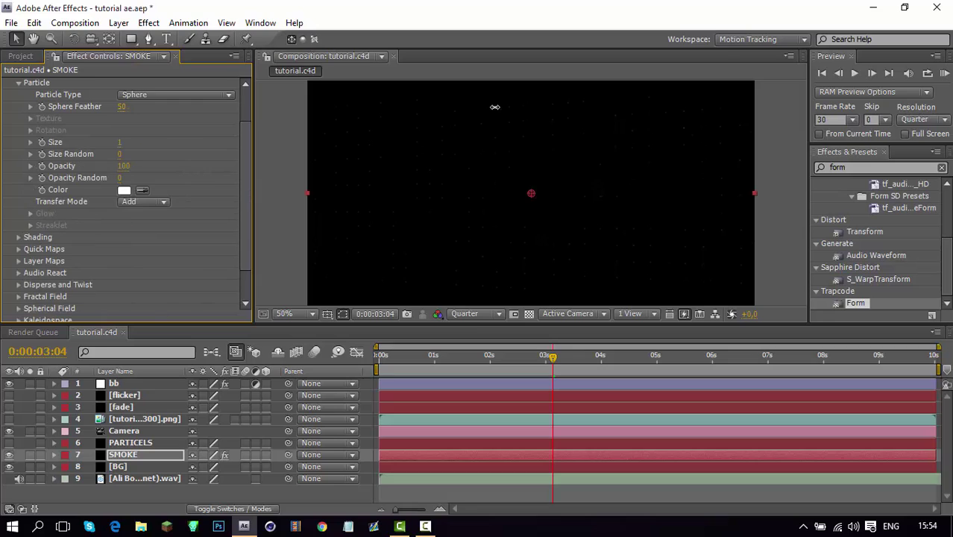
left_click_drag(494, 107, 507, 106)
left_click(120, 143)
type("1")
key("Tab")
type("1")
key("Return")
left_click(120, 143)
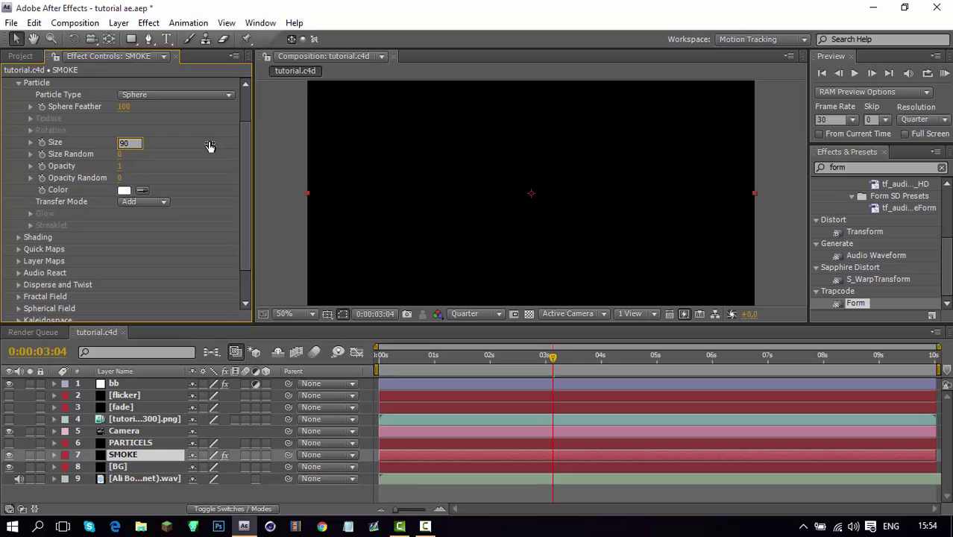
key("Return")
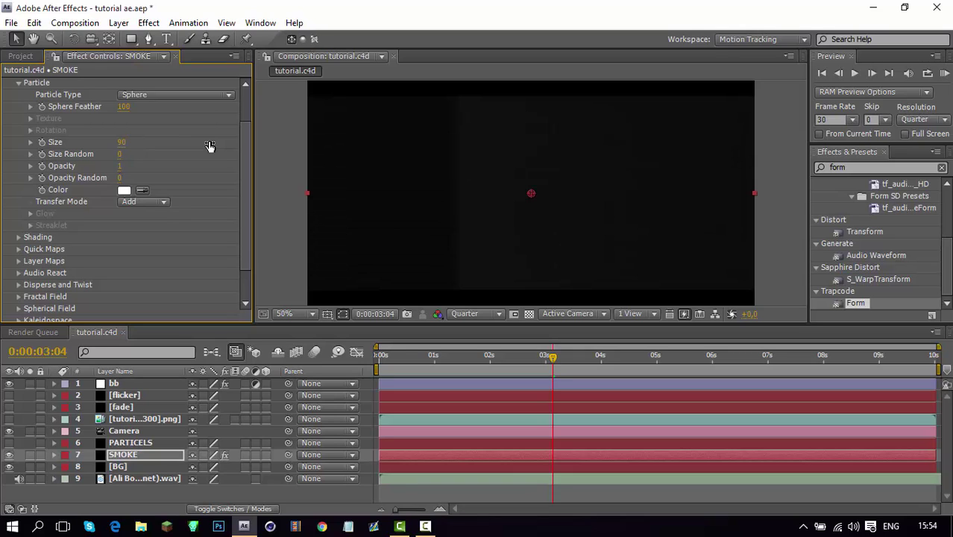
Set Form's Disperse to 555 and Twist to 19, then collapse that property group
left_click(20, 284)
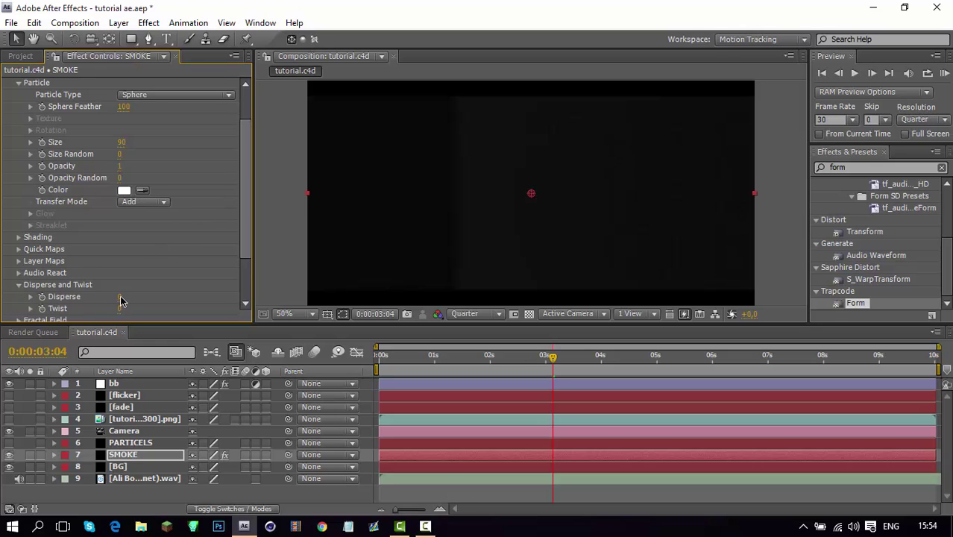
left_click(122, 297)
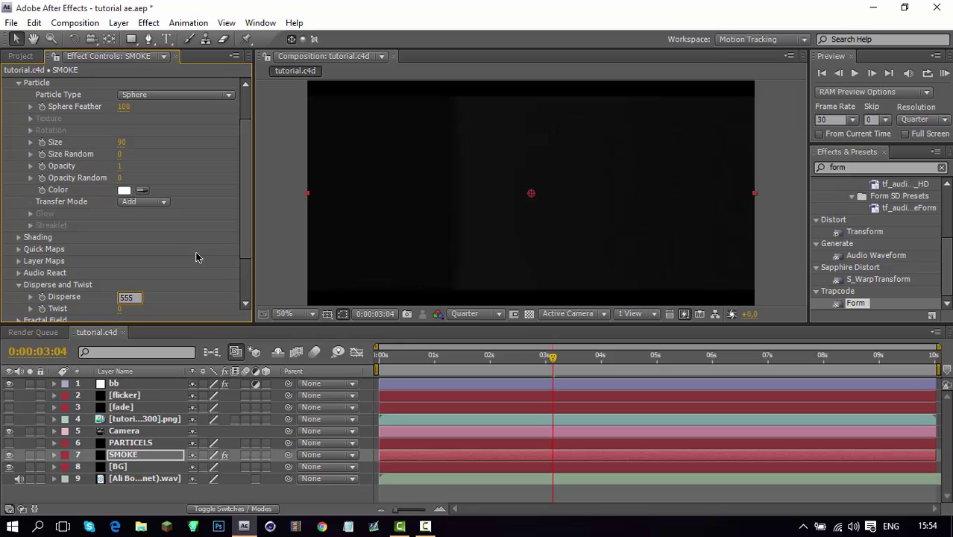
key("Tab")
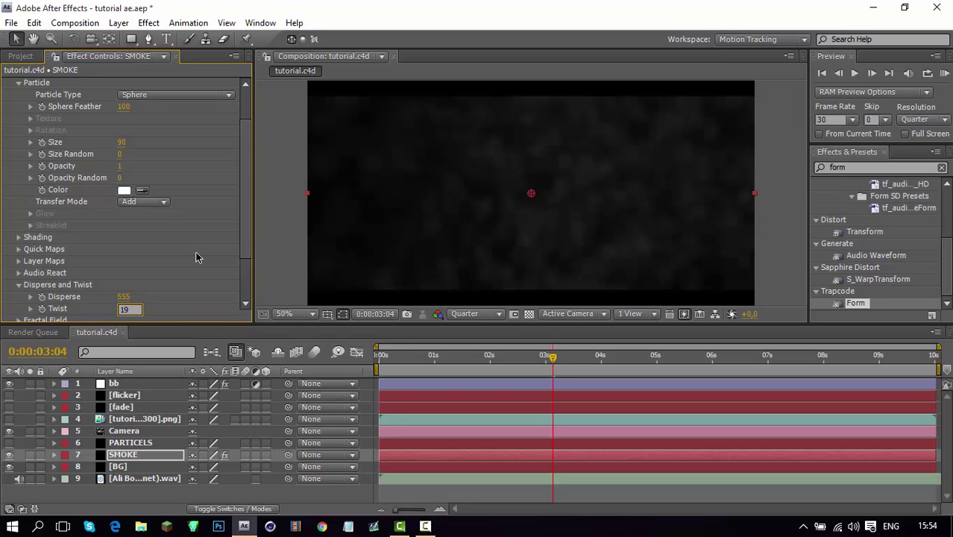
key("Return")
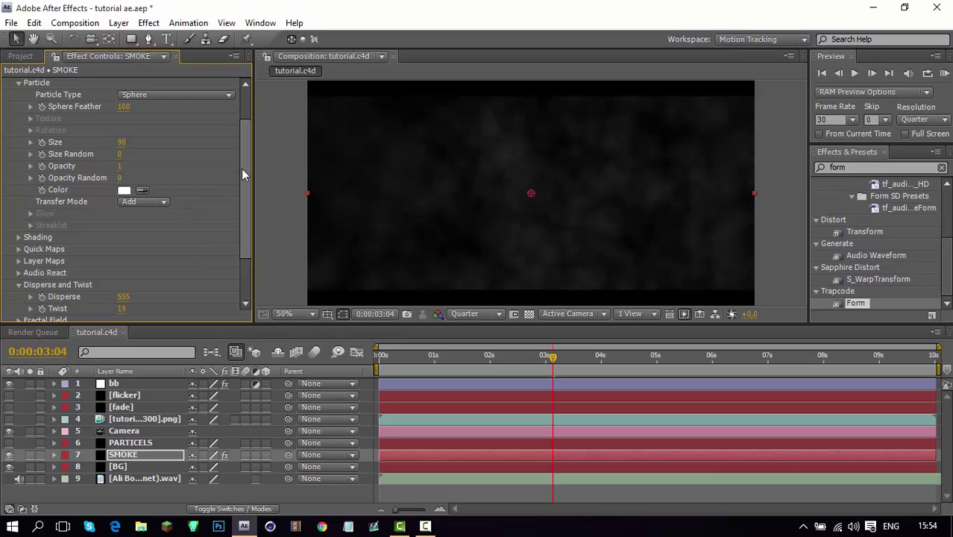
left_click(18, 284)
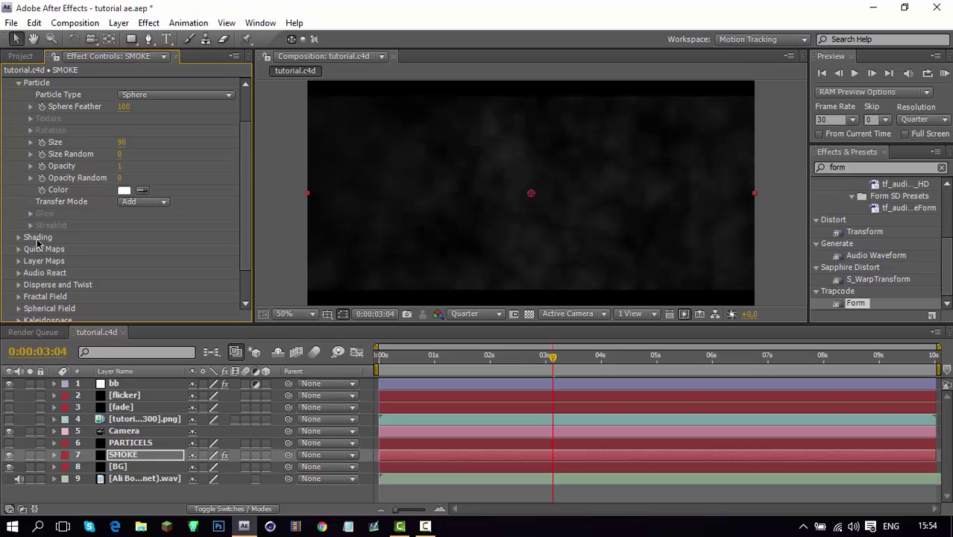
Set the base form's Particles in X and Y to 75 and Particles in Z to 4
scroll(11, 196, "up", 3)
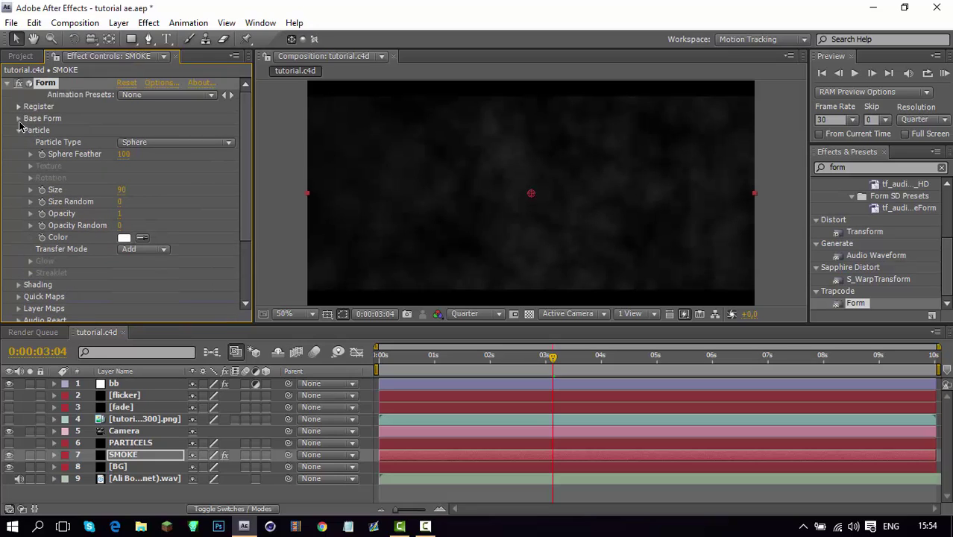
left_click(19, 118)
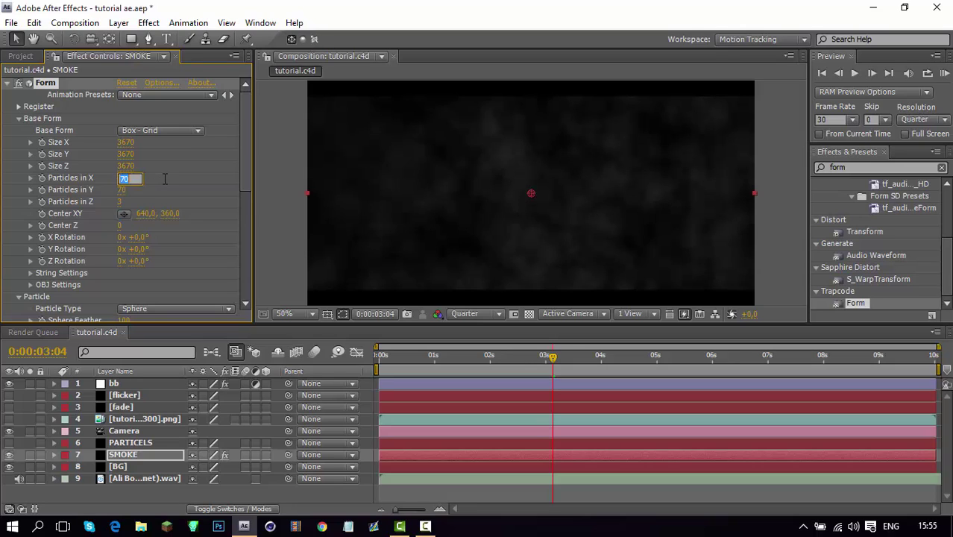
key("Tab")
type("75")
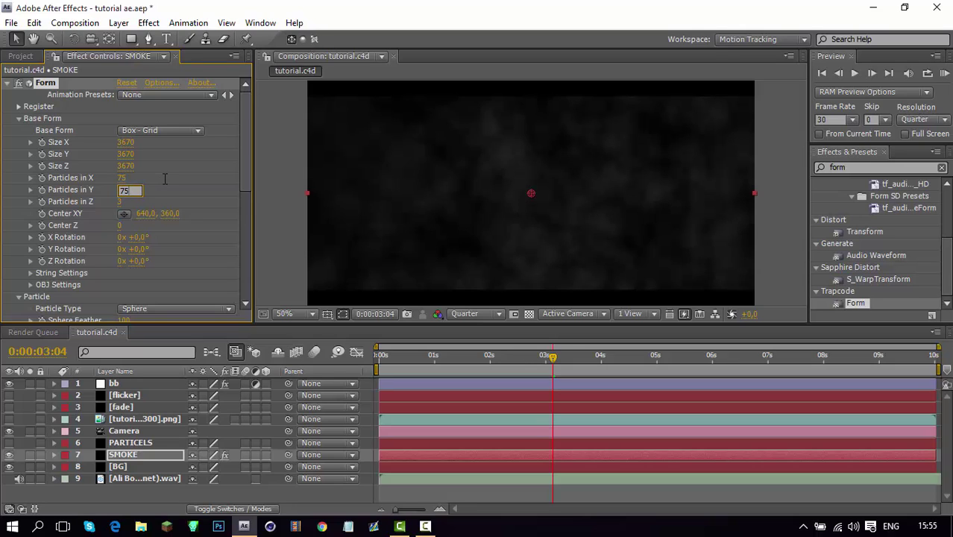
key("Tab")
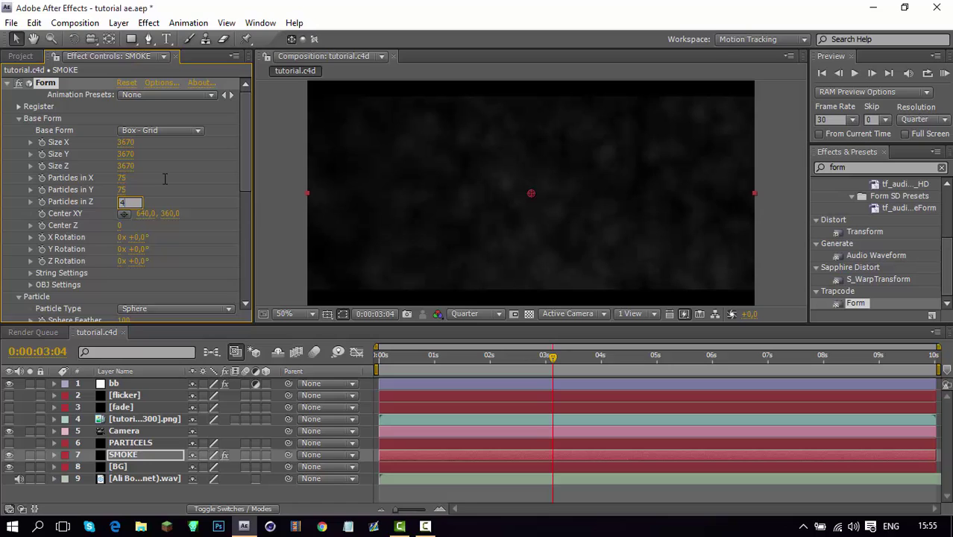
key("Return")
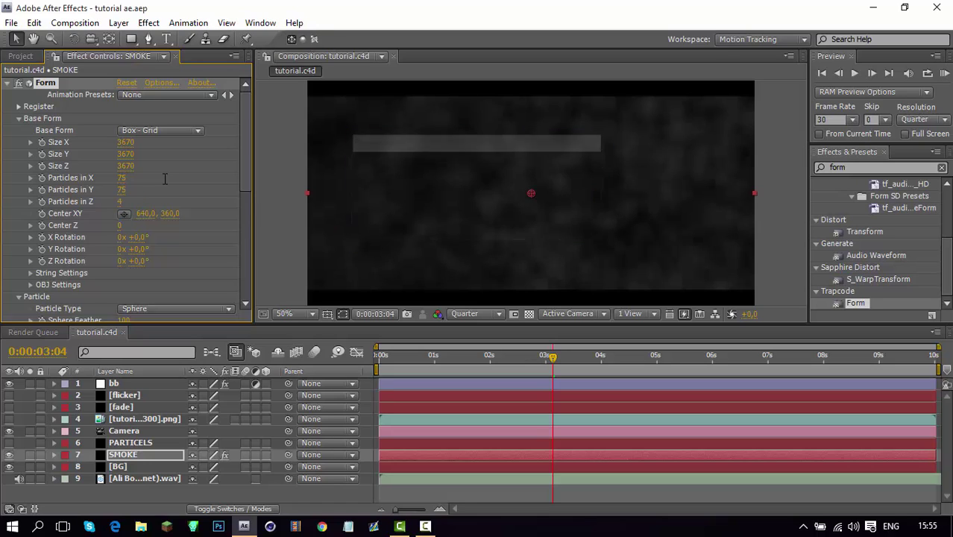
left_click(18, 118)
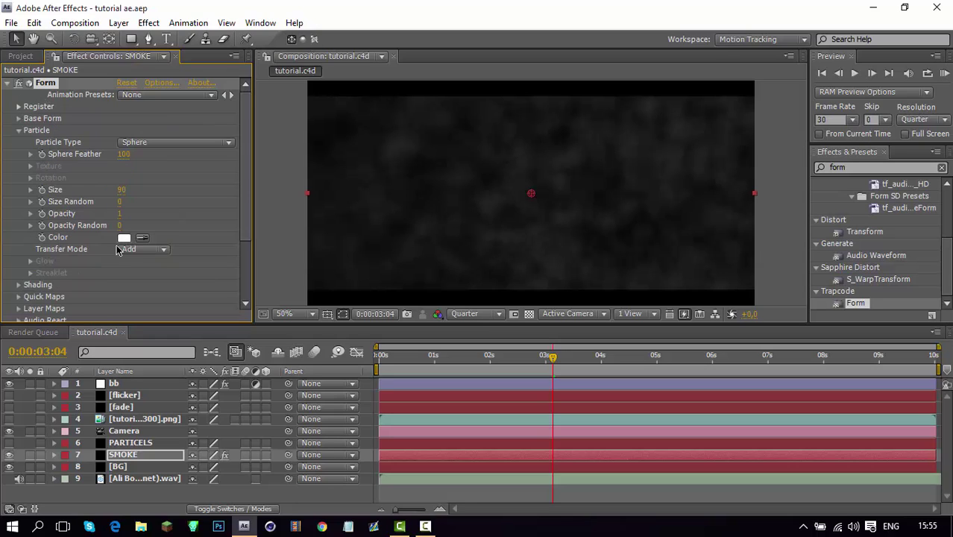
Hide the SMOKE layer with PARTICELS shown and set the composition view resolution to Half
left_click(9, 454)
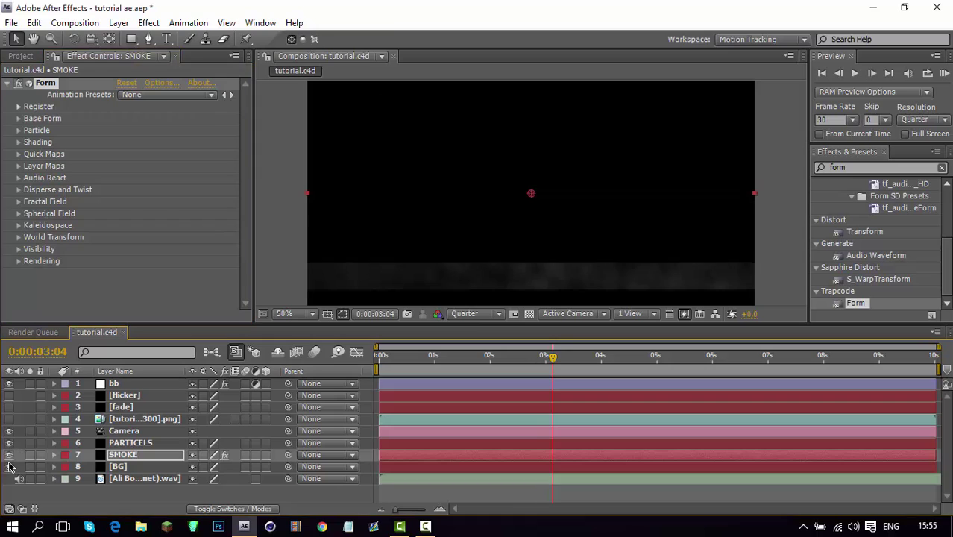
left_click(477, 314)
left_click(497, 367)
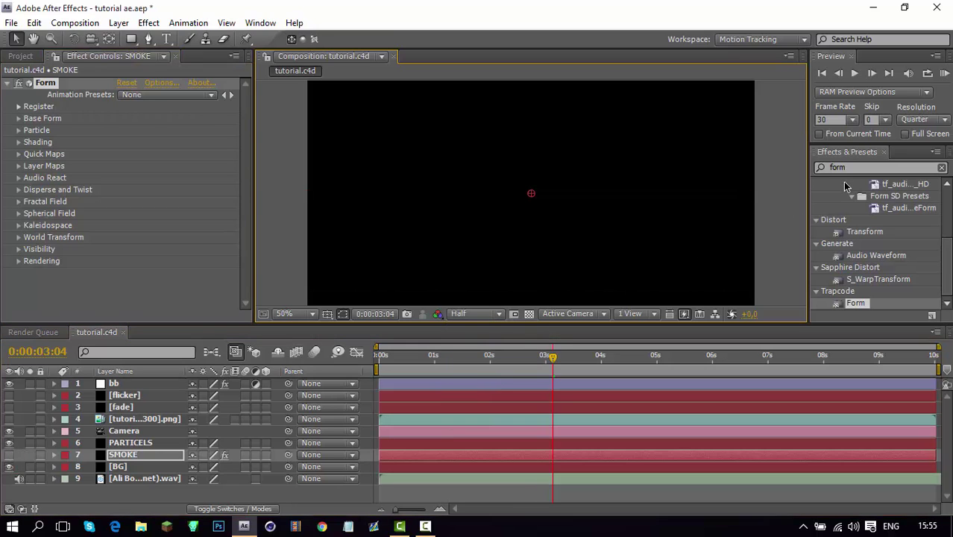
Add a second Trapcode Form effect to the SMOKE layer
left_click(861, 304)
left_click_drag(860, 307, 41, 139)
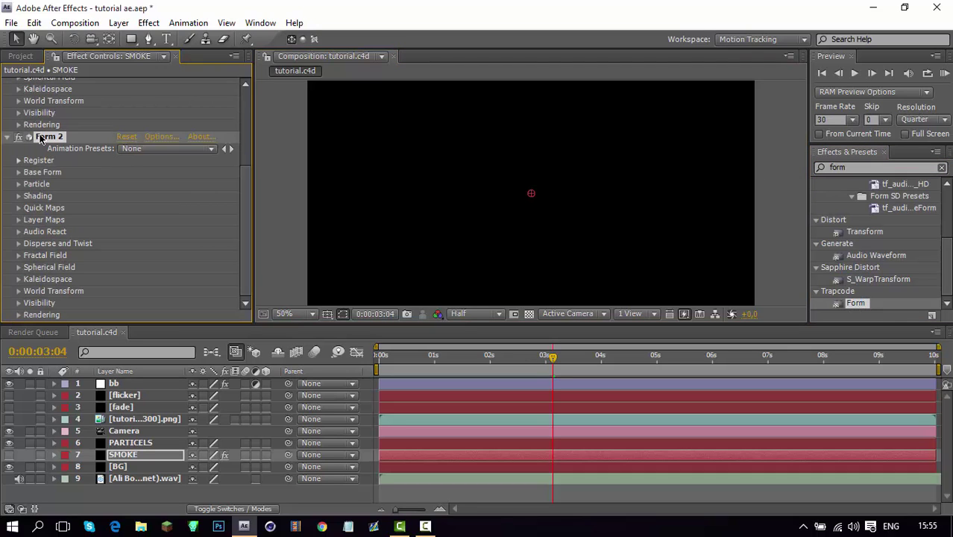
Delete the second Form effect from the SMOKE layer and apply Trapcode Form to the PARTICELS layer instead
key("Delete")
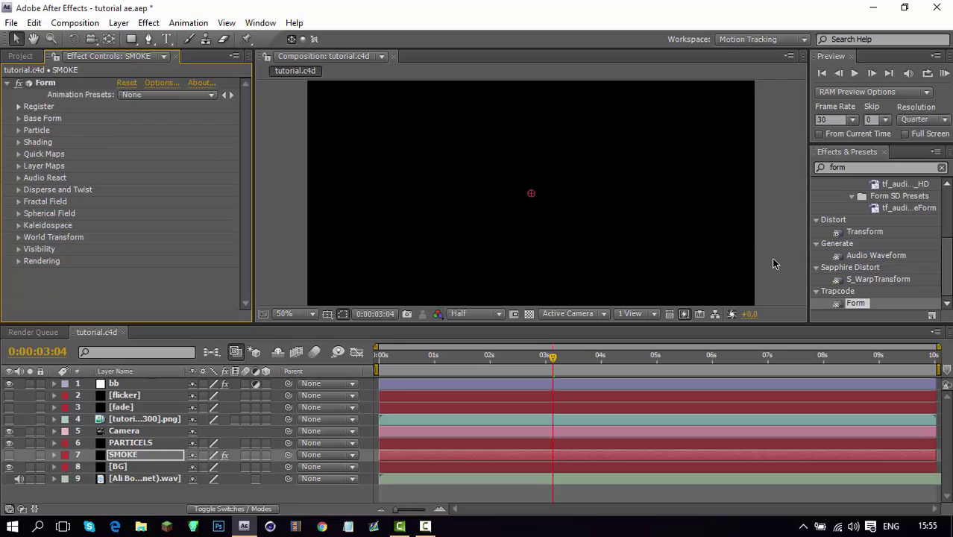
left_click_drag(857, 302, 134, 445)
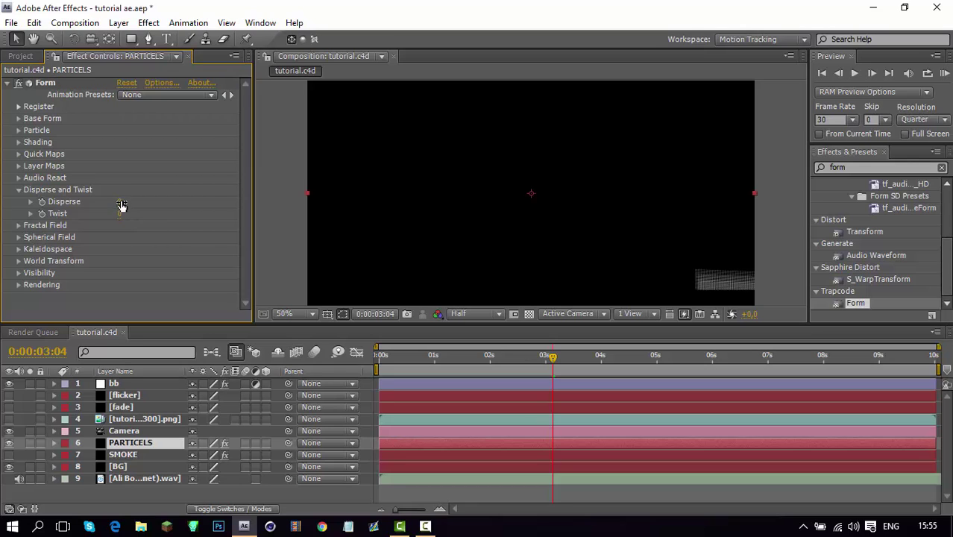
Set the PARTICELS layer's Form Disperse to 1600 and its base form Size X, Y and Z to 2500
left_click(121, 201)
key("Return")
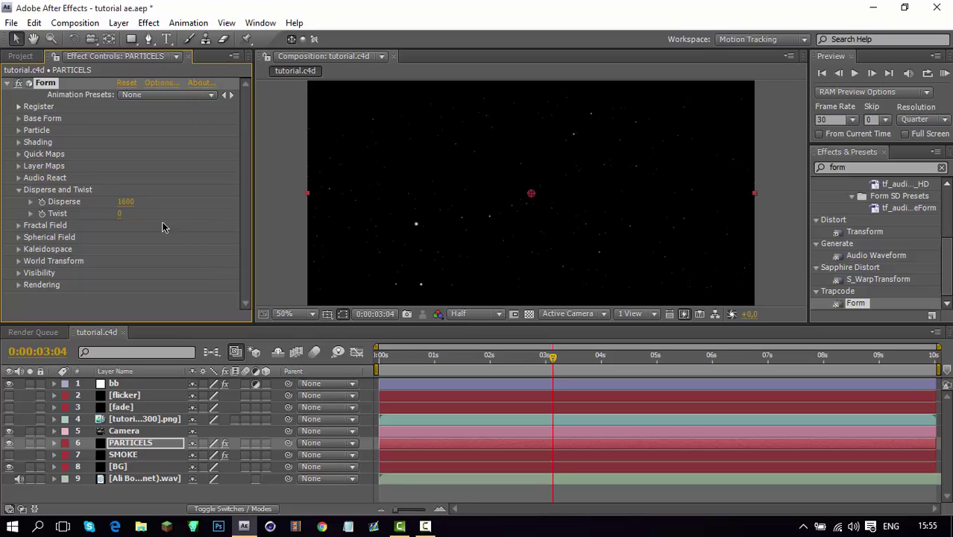
left_click(19, 118)
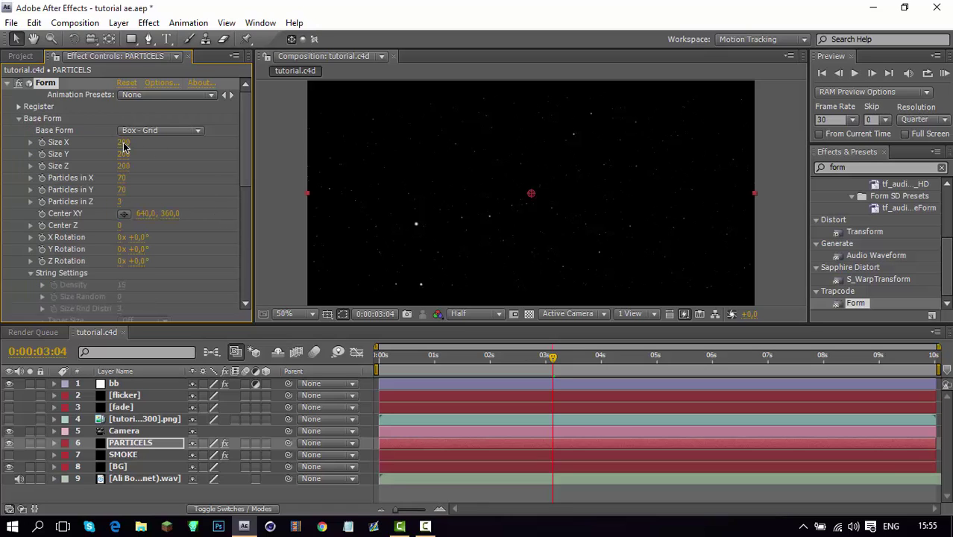
scroll(153, 149, "down", 1)
left_click(126, 143)
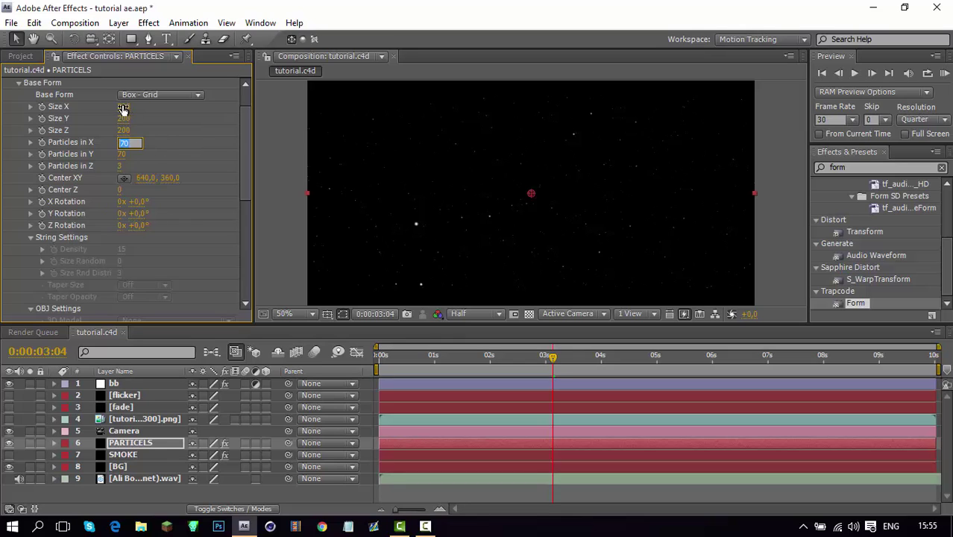
left_click(125, 107)
type("2500")
key("Tab")
type("2500")
key("Tab")
type("2500")
key("Return")
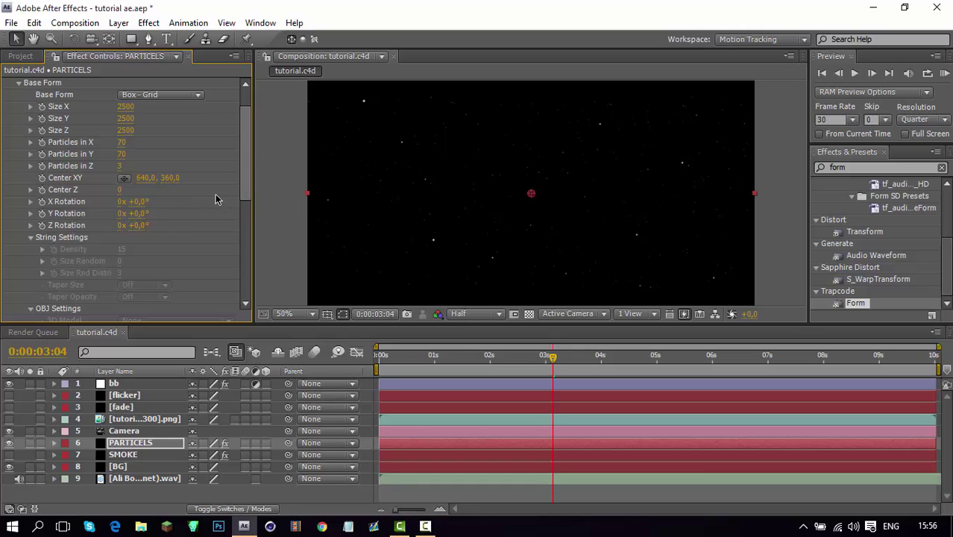
Set the PARTICELS base form's Particles in X and Y to 60, then collapse the Base Form group
left_click(130, 149)
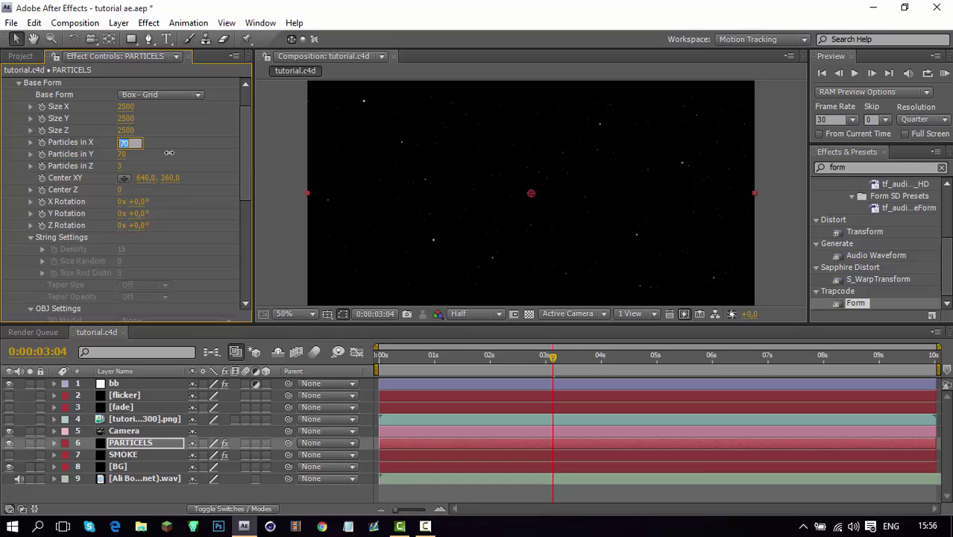
type("60")
key("Tab")
type("60")
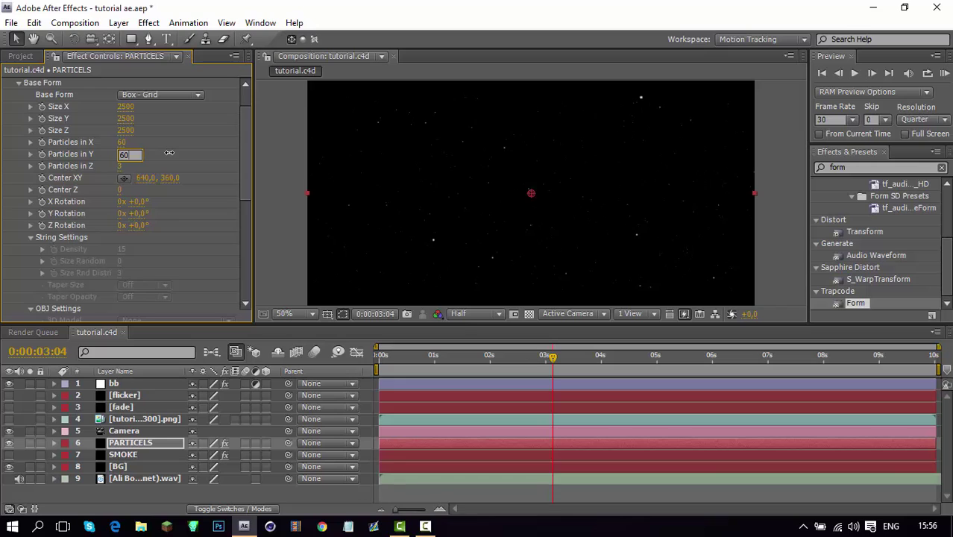
key("Return")
left_click(18, 84)
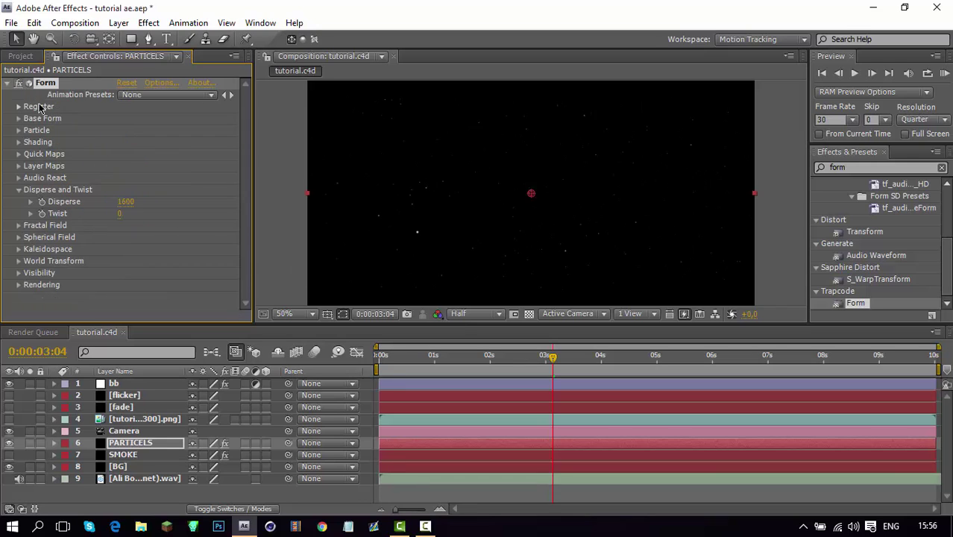
Set the PARTICELS layer's Form Twist to 66 and collapse the Disperse and Twist group
left_click(120, 214)
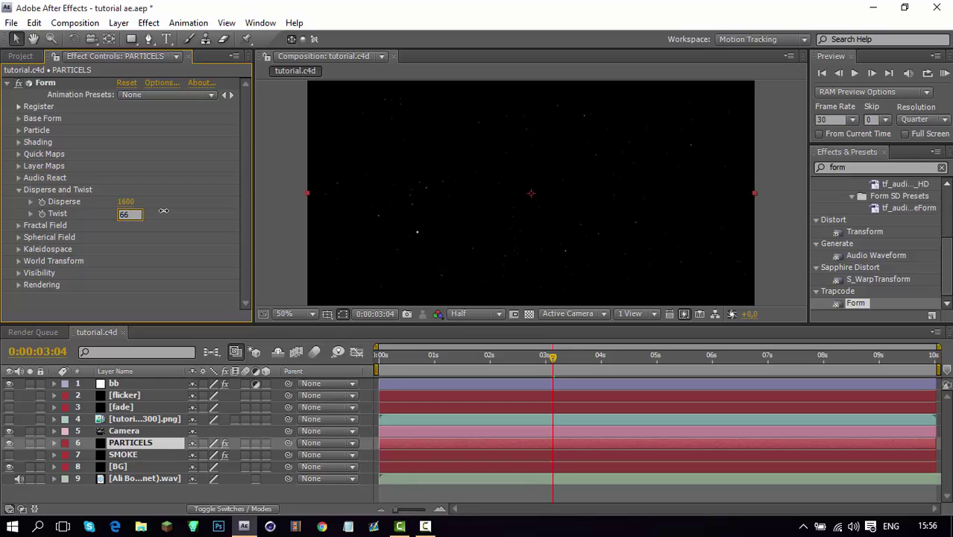
key("Return")
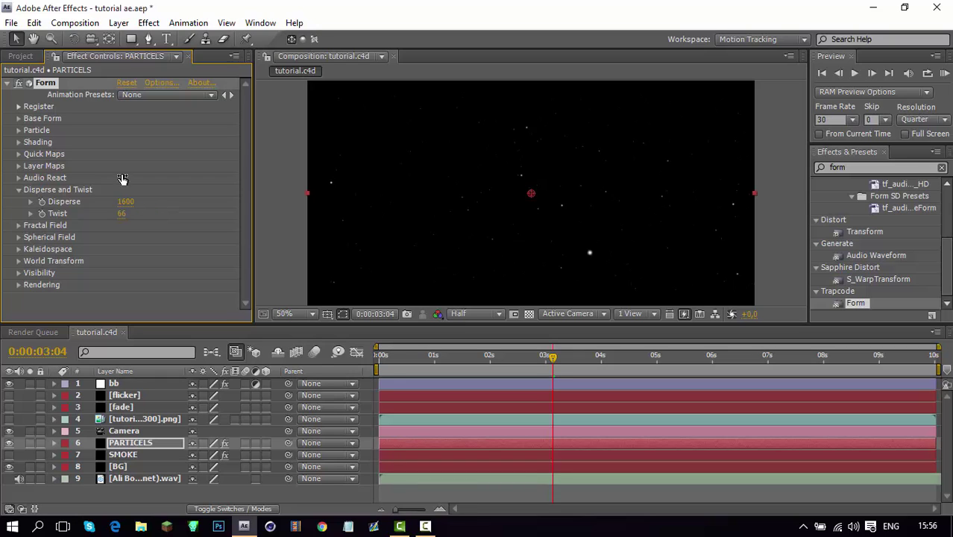
left_click(19, 189)
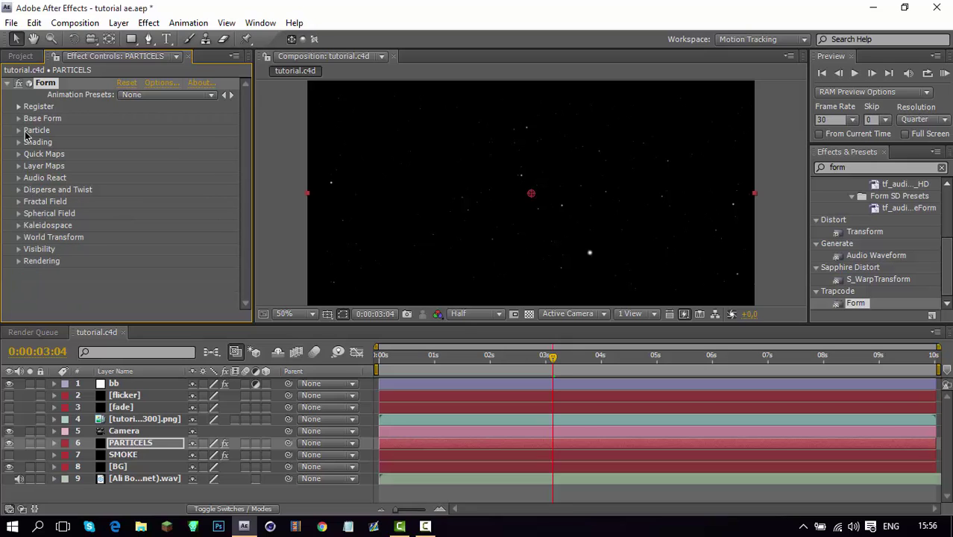
Set the Sphere Feather of the PARTICELS layer's Form particles to 100
left_click(19, 131)
scroll(235, 134, "down", 1)
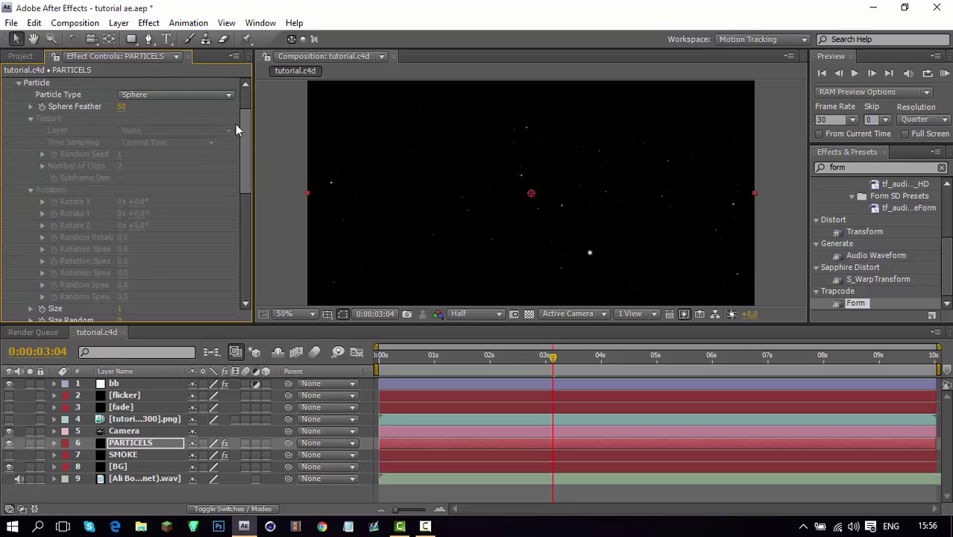
left_click(124, 107)
type("10")
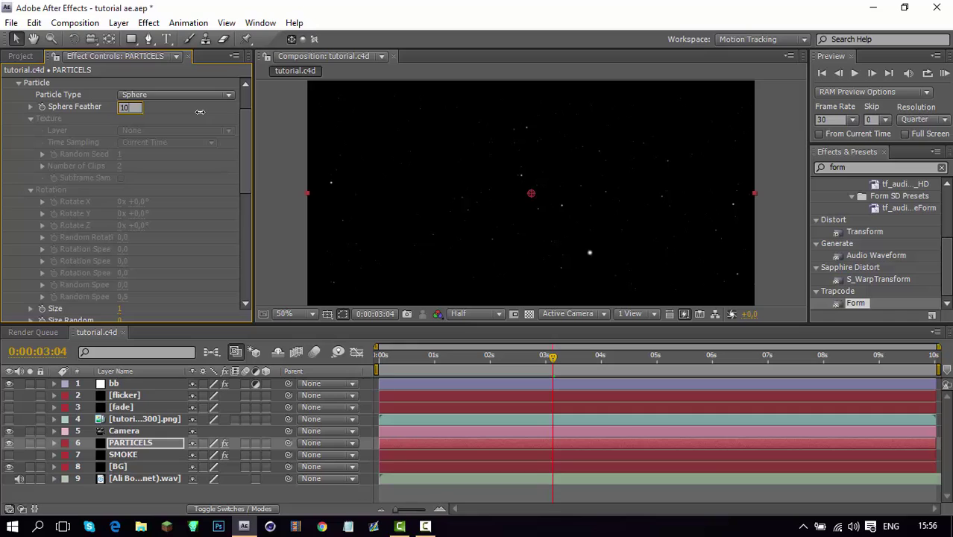
type("0")
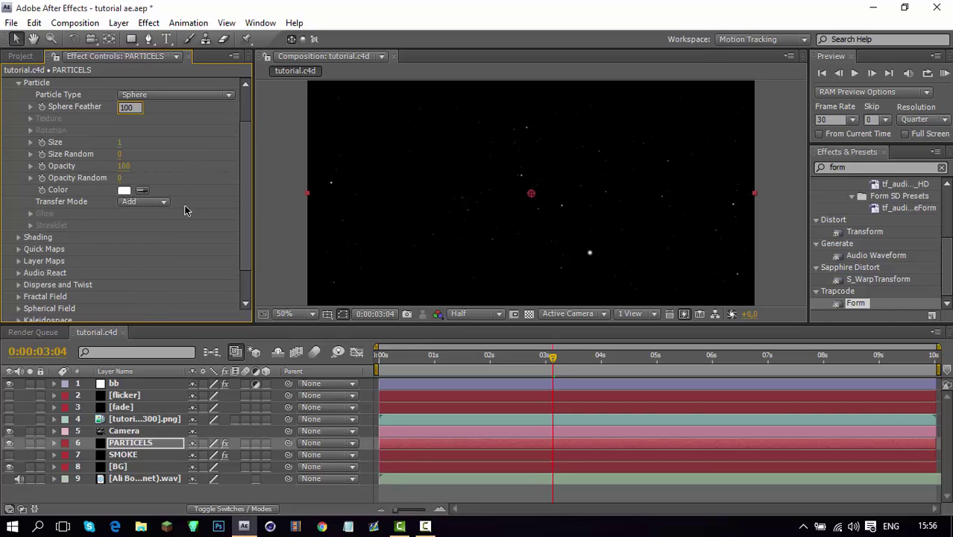
key("Return")
Show the SMOKE layer again and change its Form Particle Type to Cloudlet
left_click(131, 455)
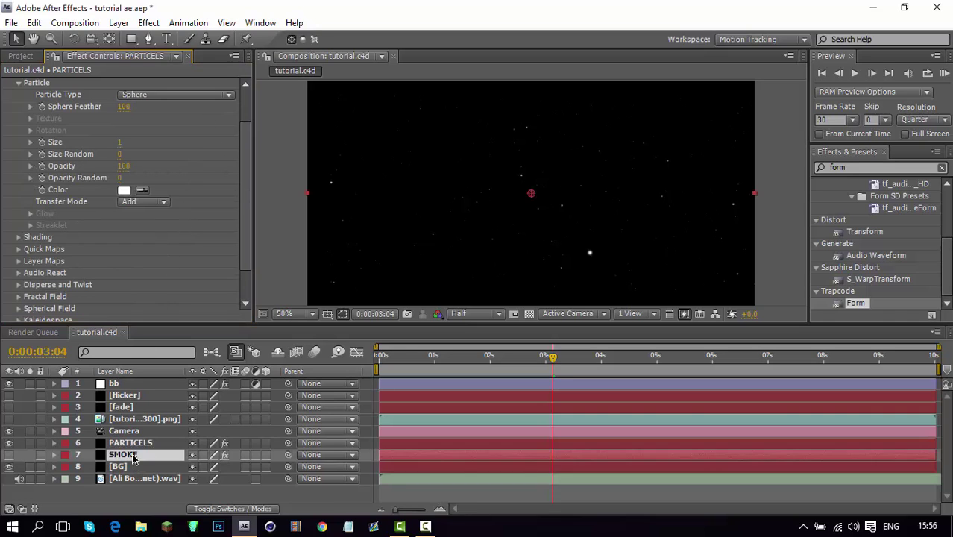
left_click(9, 455)
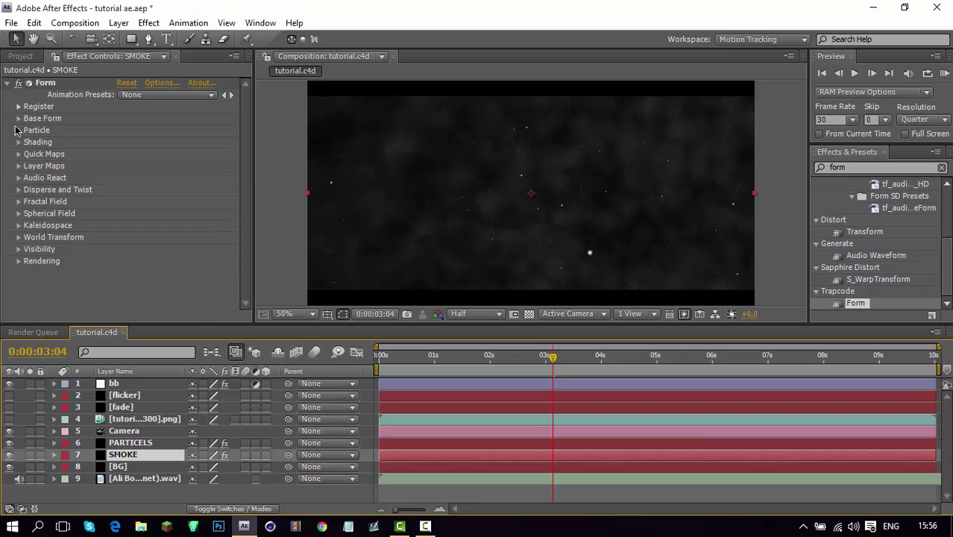
left_click(18, 118)
scroll(160, 139, "down", 1)
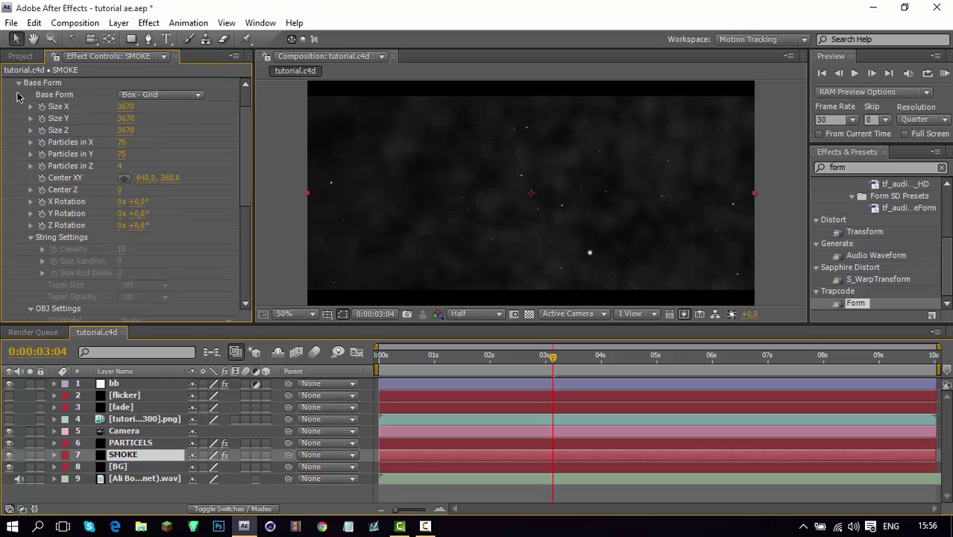
left_click(19, 84)
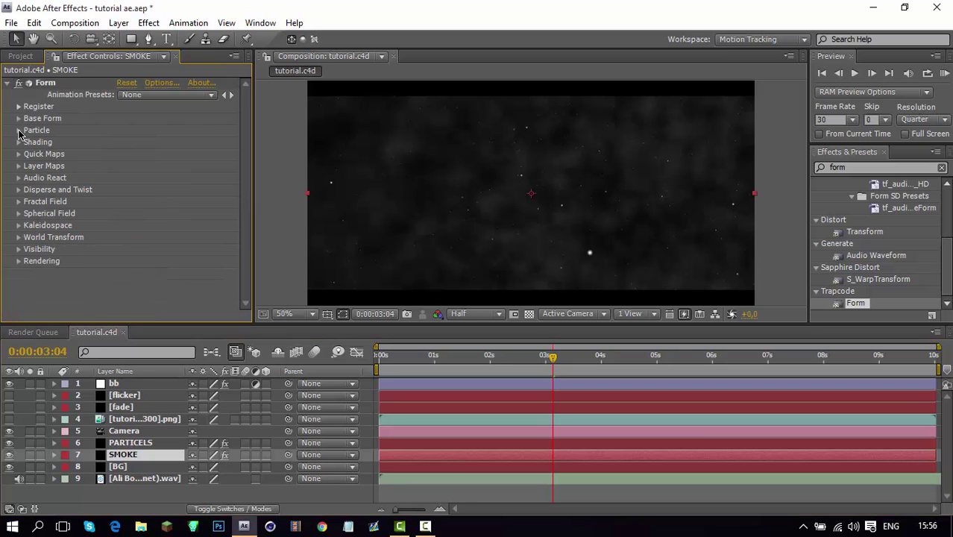
left_click(19, 130)
scroll(160, 97, "down", 1)
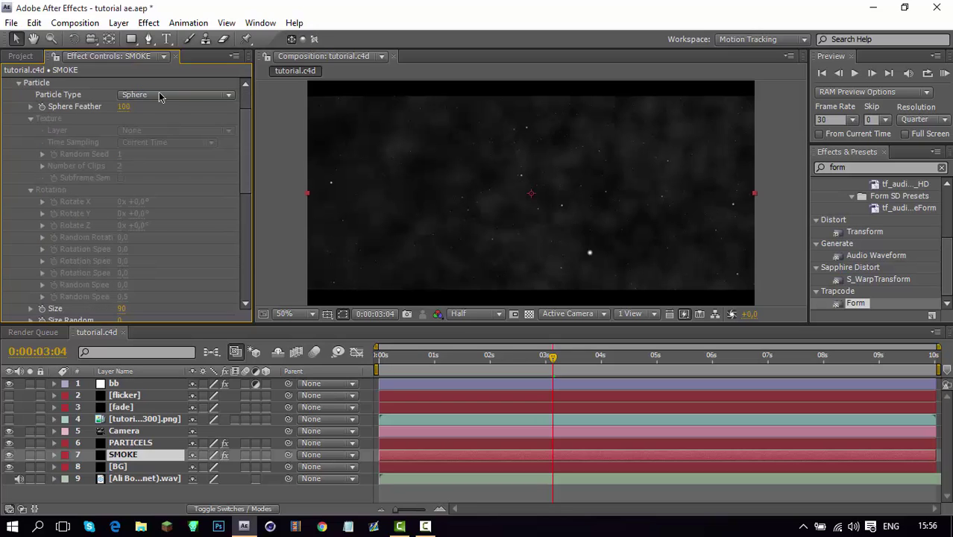
left_click(158, 95)
left_click(172, 143)
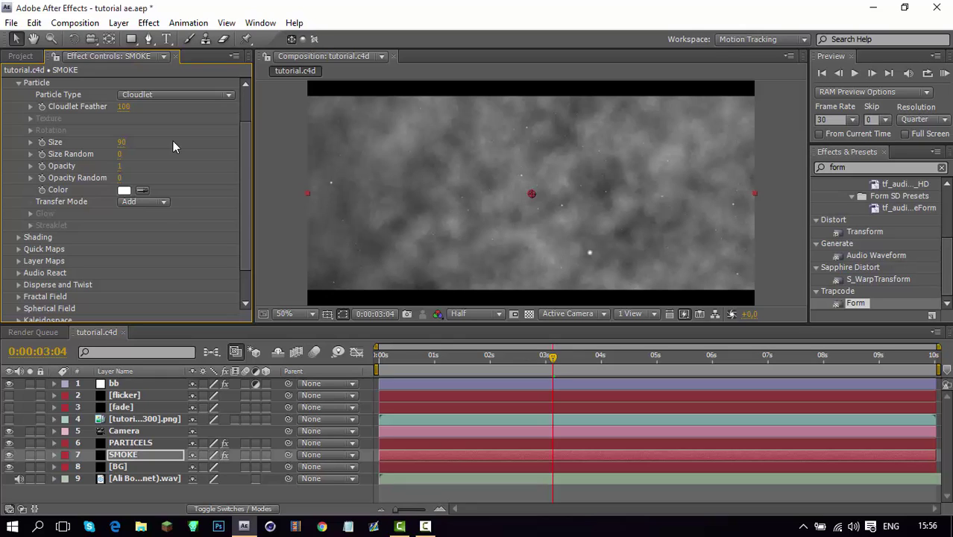
Collapse the SMOKE layer's Particle group and set its base form's Particles in Z to 3
scroll(25, 147, "up", 3)
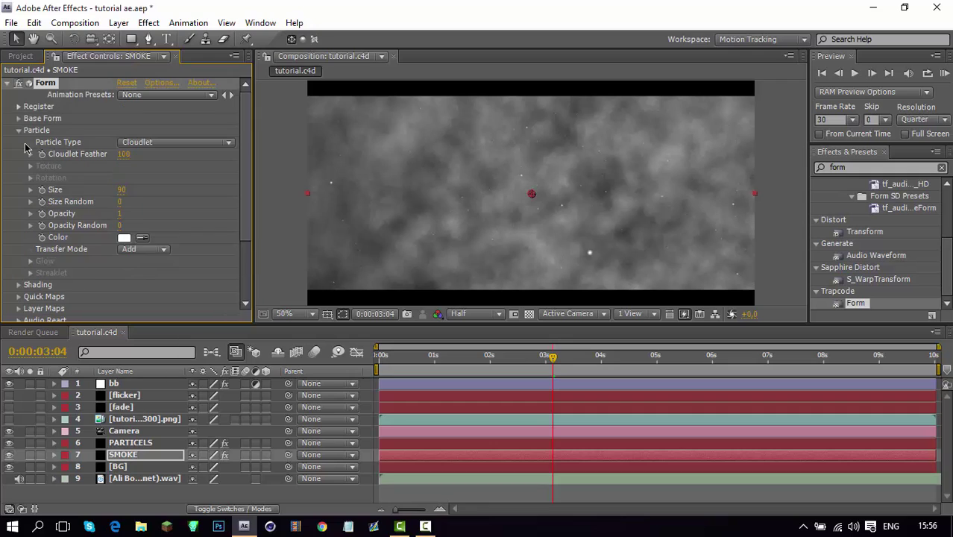
left_click(18, 129)
left_click(18, 118)
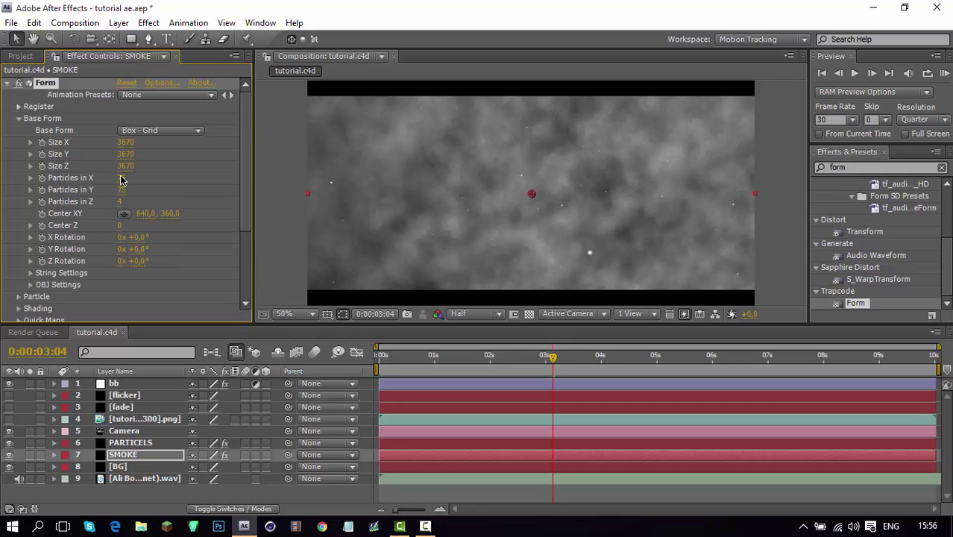
left_click(120, 202)
type("3")
key("Return")
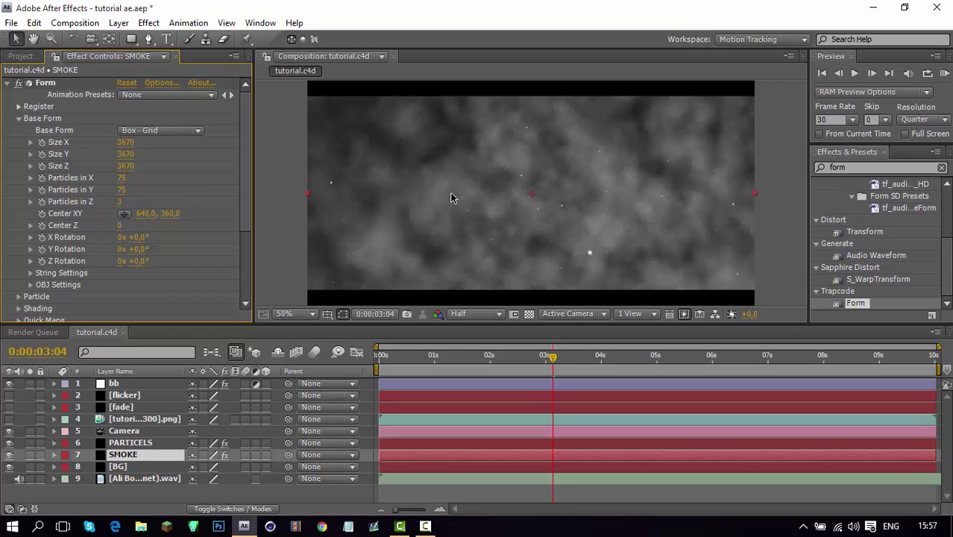
Set the SMOKE base form's Particles in X and Particles in Y to 69
left_click(124, 190)
key("Return")
key("shift+Tab")
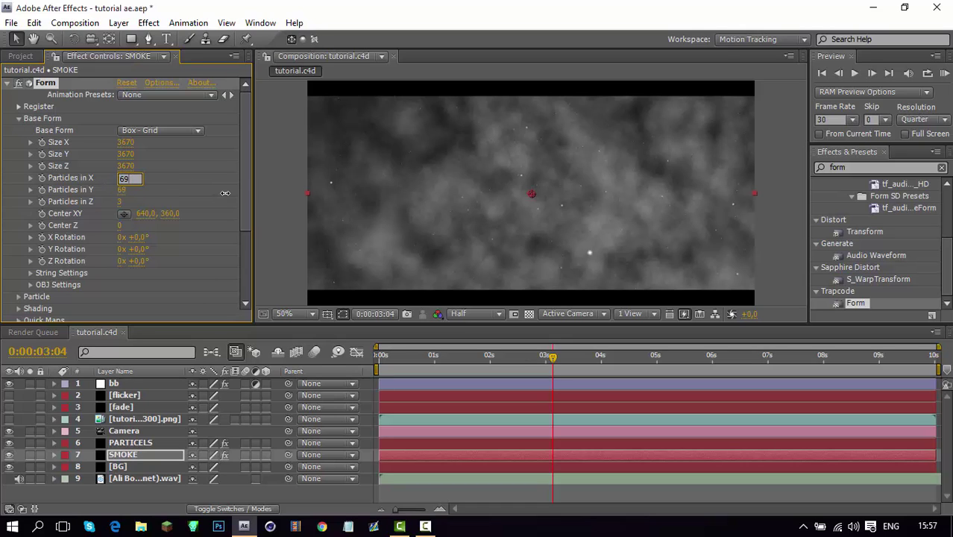
key("Return")
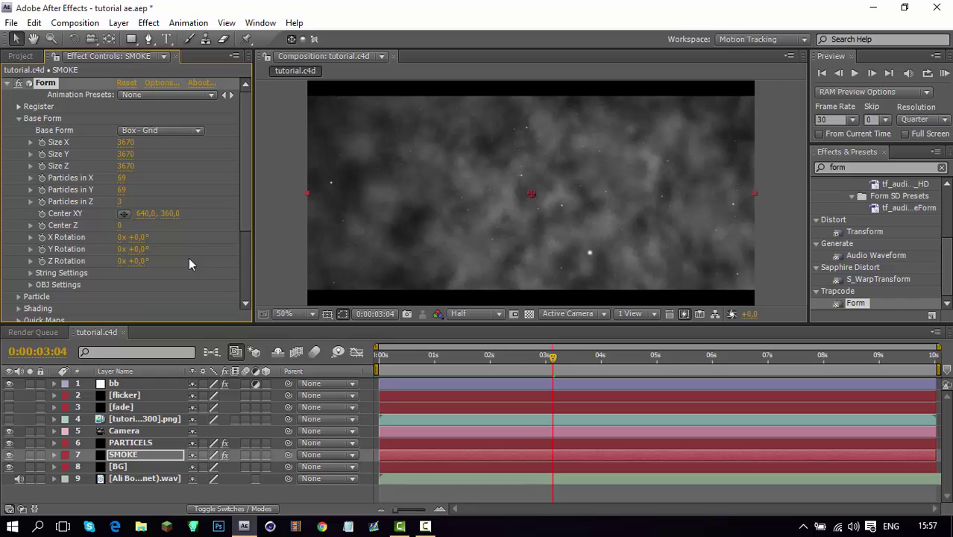
Set the SMOKE layer's opacity to 75% and collapse the layer's properties
left_click(127, 455)
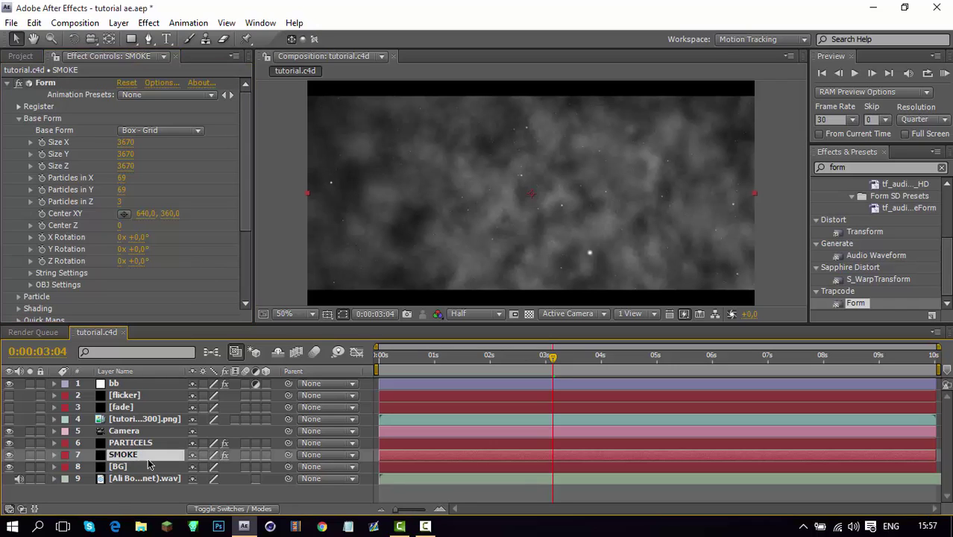
key("t")
left_click(198, 467)
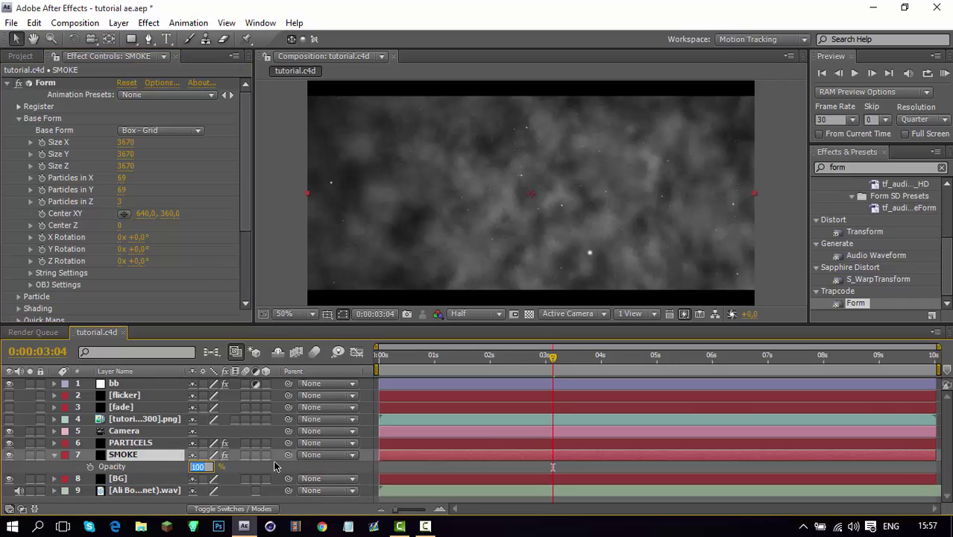
key("Return")
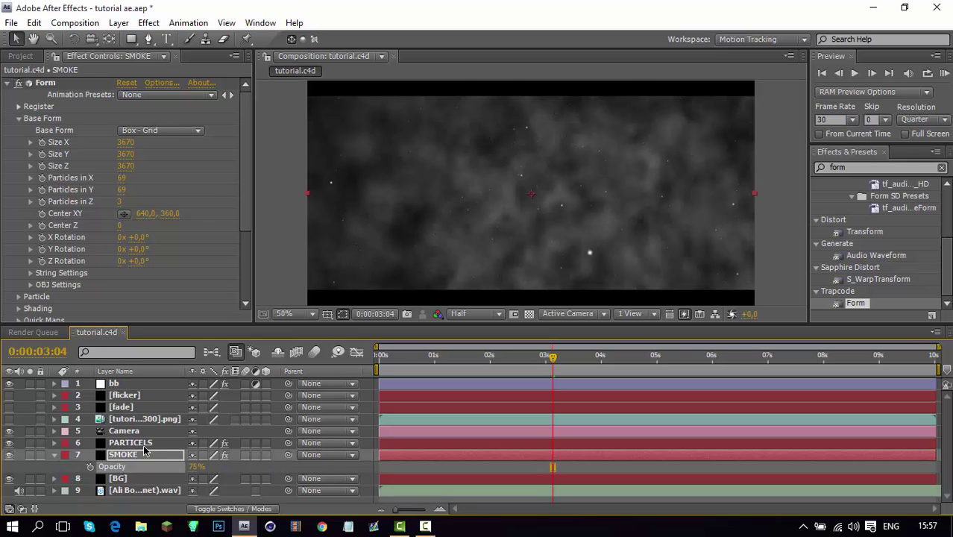
left_click(54, 454)
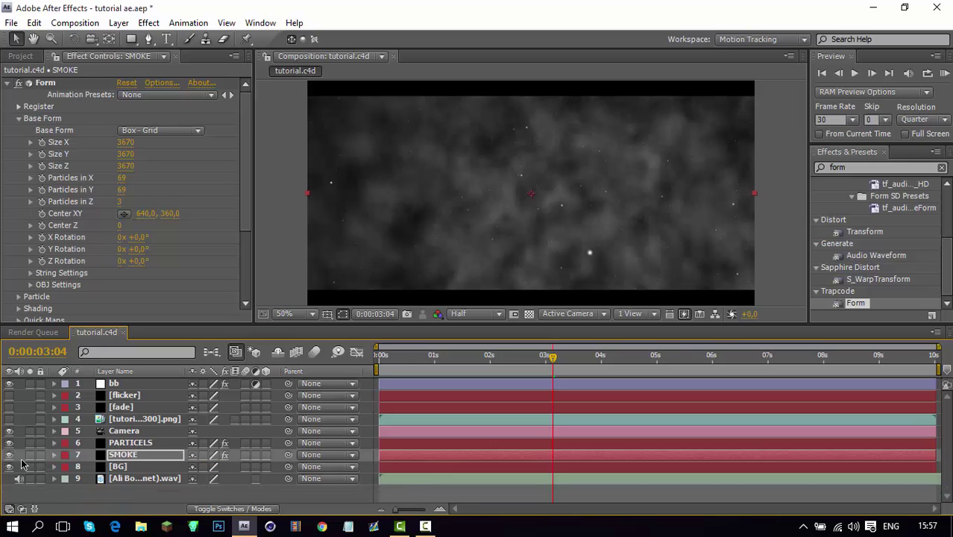
Hide the SMOKE layer and change the PARTICELS layer's Form particle Color from white to a fully saturated violet
left_click(9, 455)
left_click(132, 443)
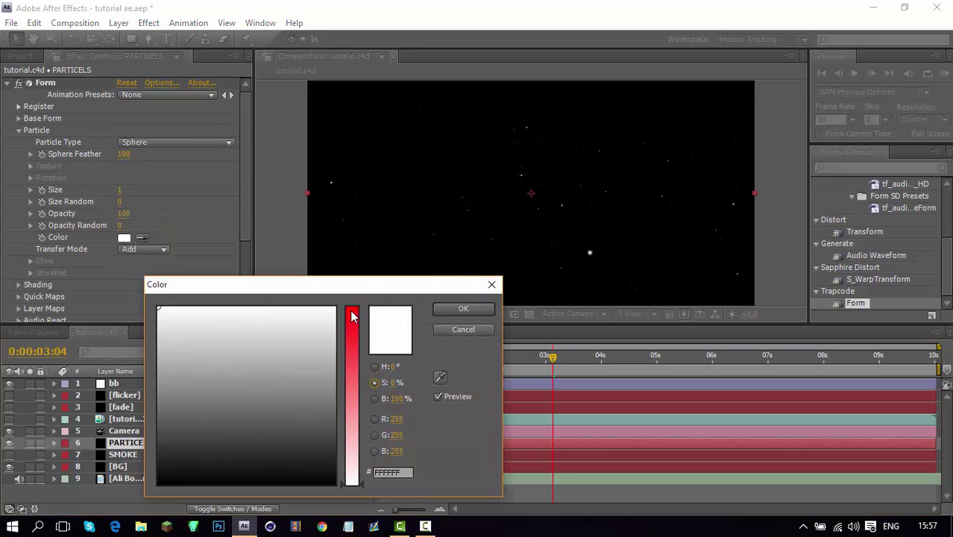
left_click(351, 307)
left_click(298, 310)
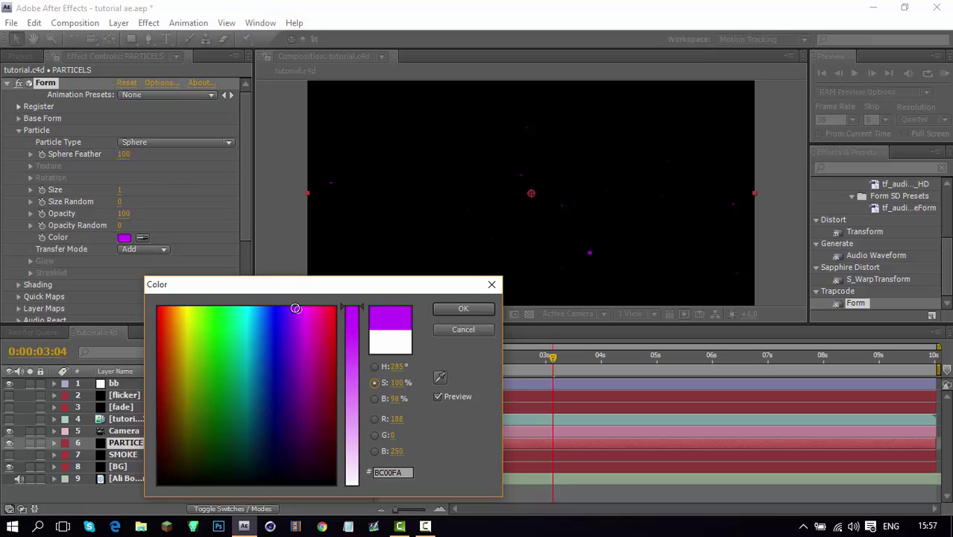
left_click(293, 308)
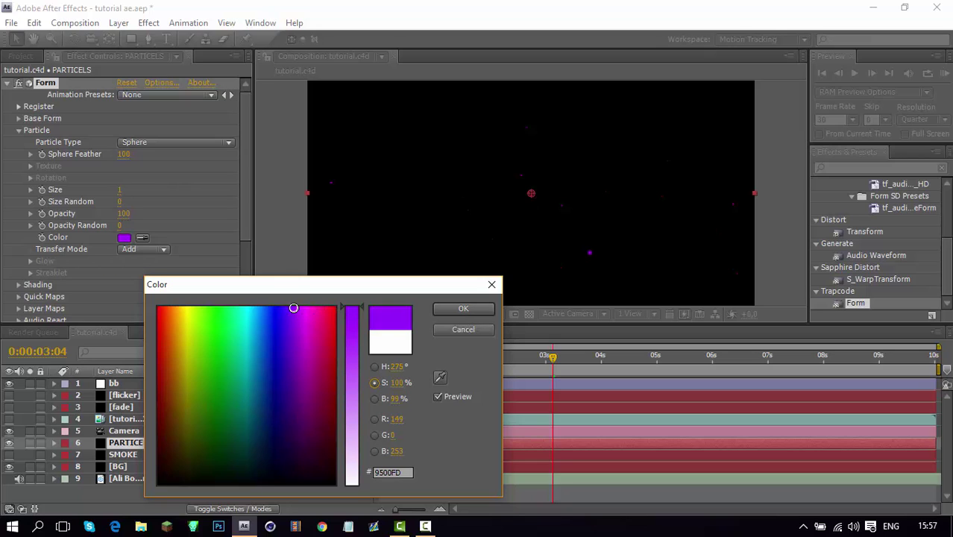
left_click(463, 308)
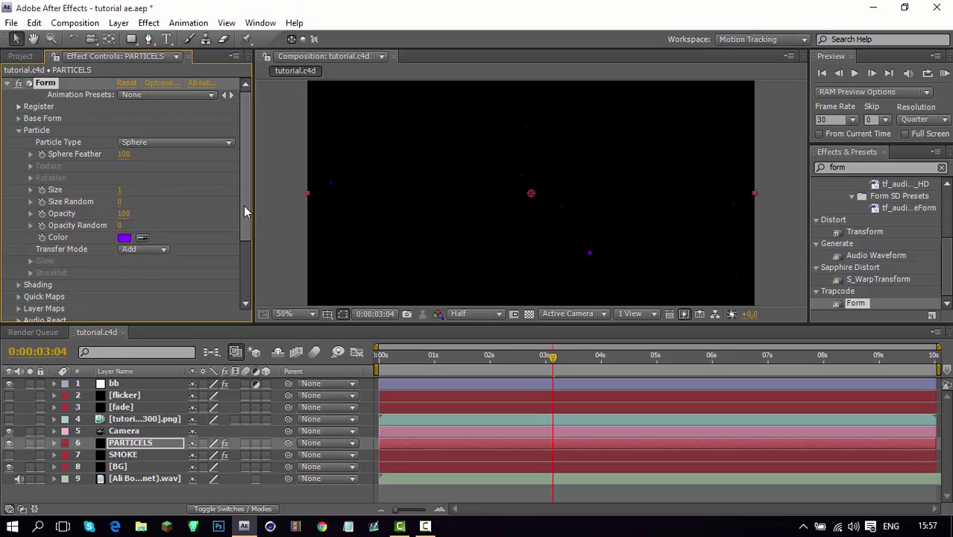
Widen the area showing the PARTICELS effect settings and expand the Color Map in Form's Quick Maps
left_click(30, 190)
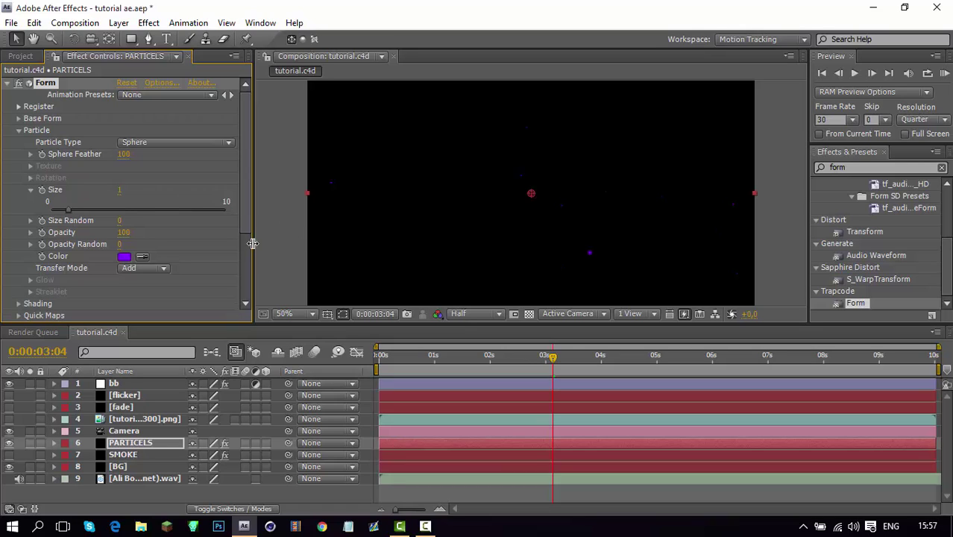
left_click_drag(253, 244, 314, 243)
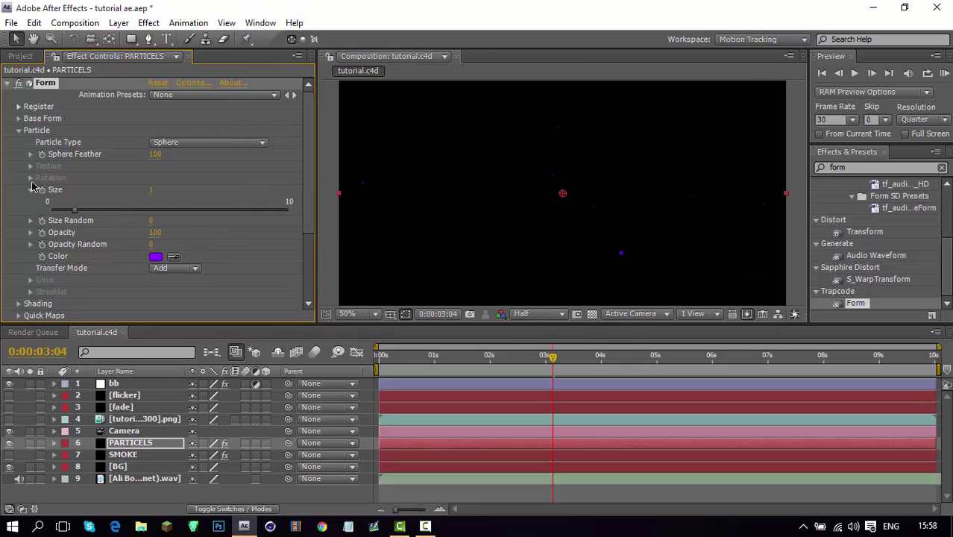
left_click(31, 189)
left_click(19, 130)
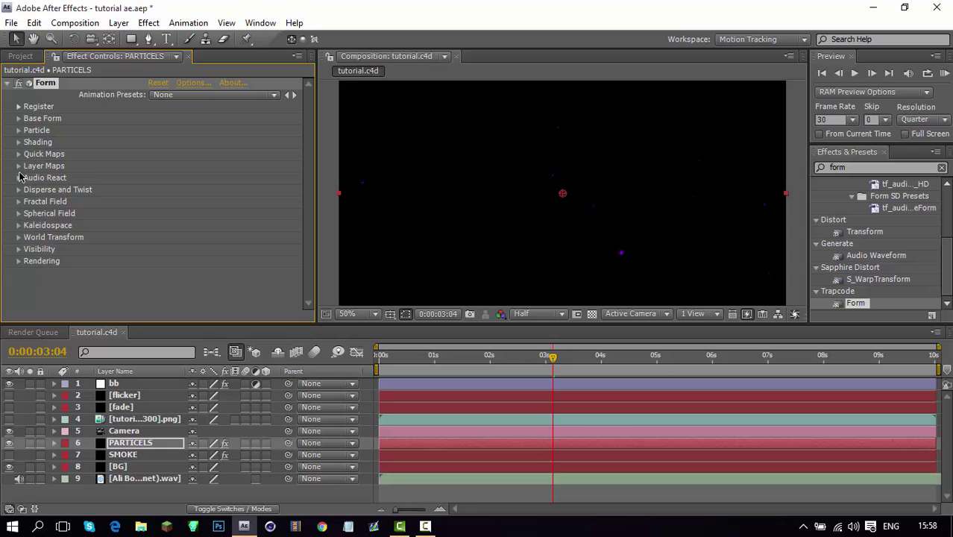
left_click(18, 155)
scroll(29, 157, "down", 1)
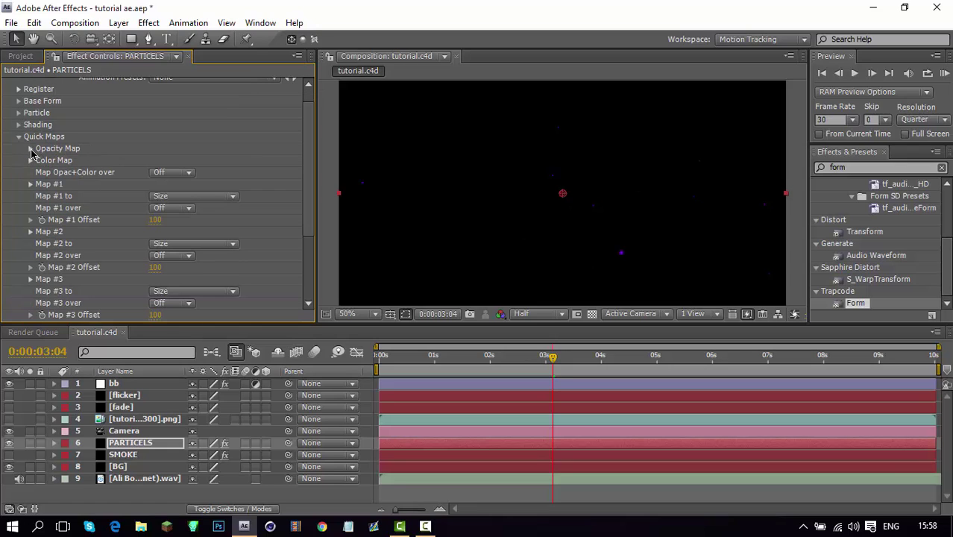
left_click(31, 160)
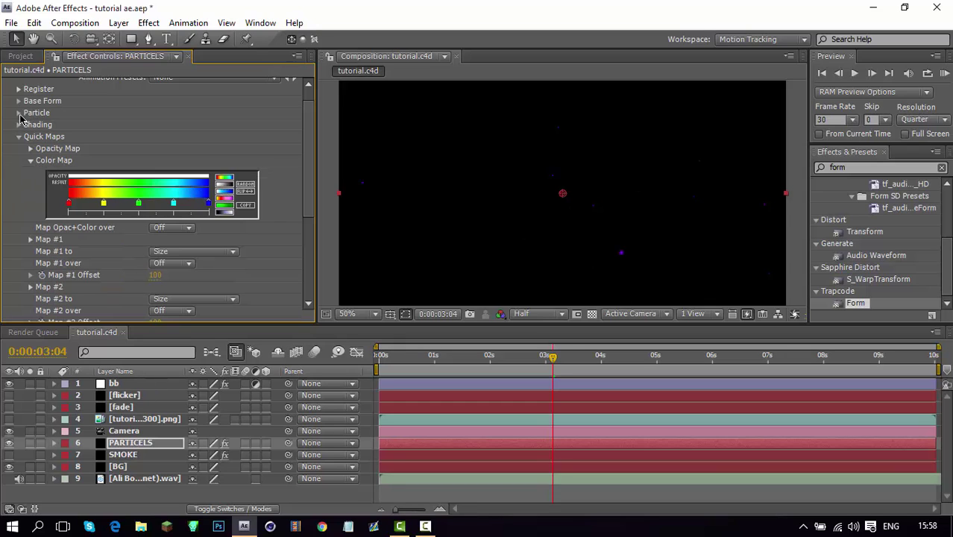
Set the PARTICELS layer's Form particle Color to near-white FDFDFD
left_click(19, 114)
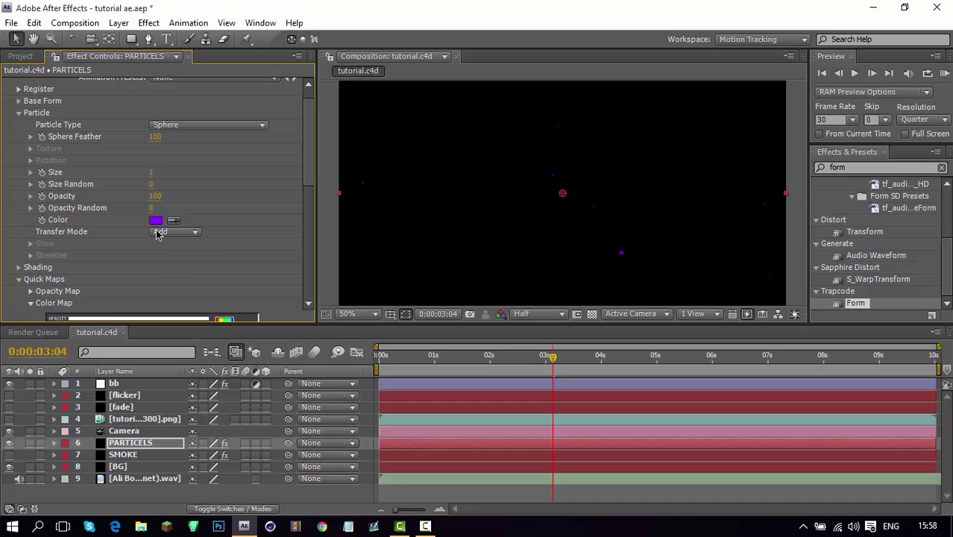
left_click(155, 220)
left_click(353, 483)
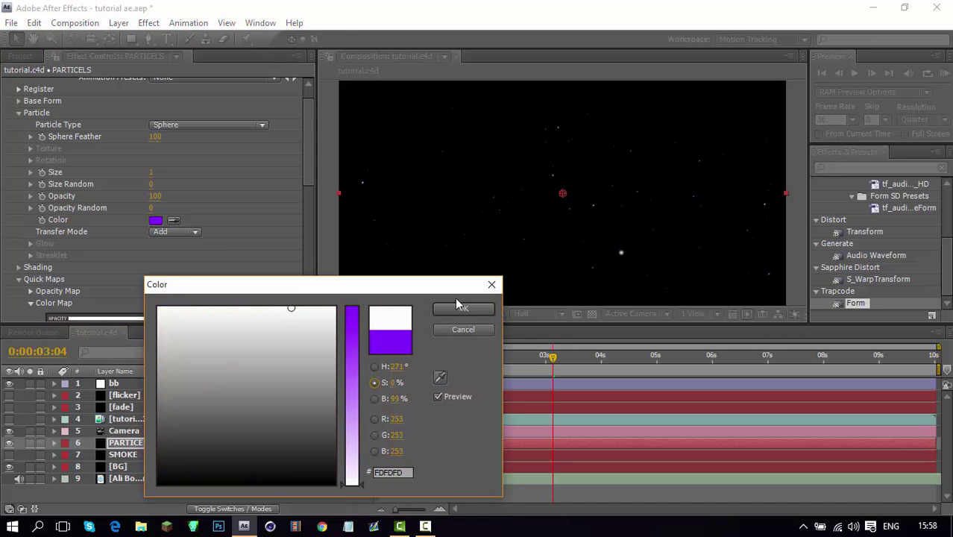
left_click(460, 307)
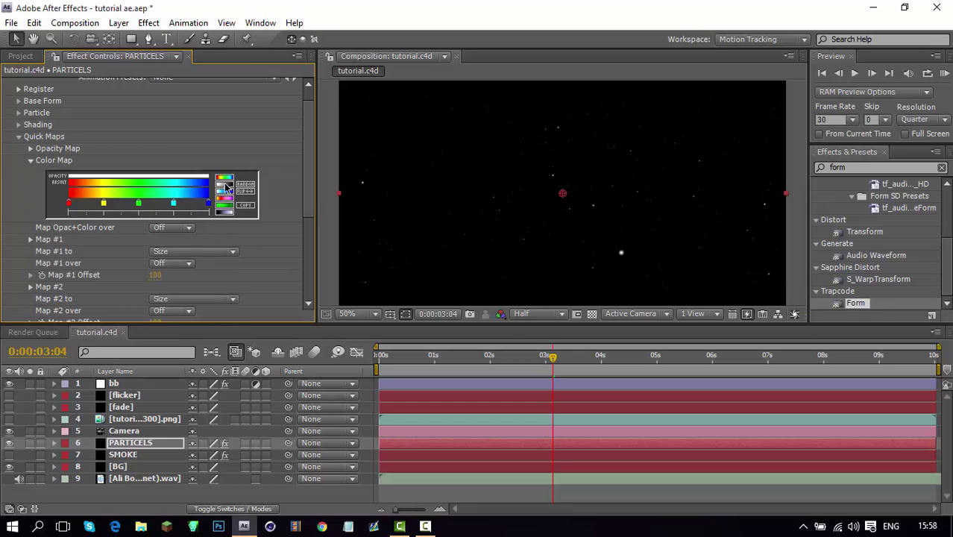
Make the PARTICELS Color Map a gradient from white to violet 8A00FF and map opacity and color over radial
left_click(218, 211)
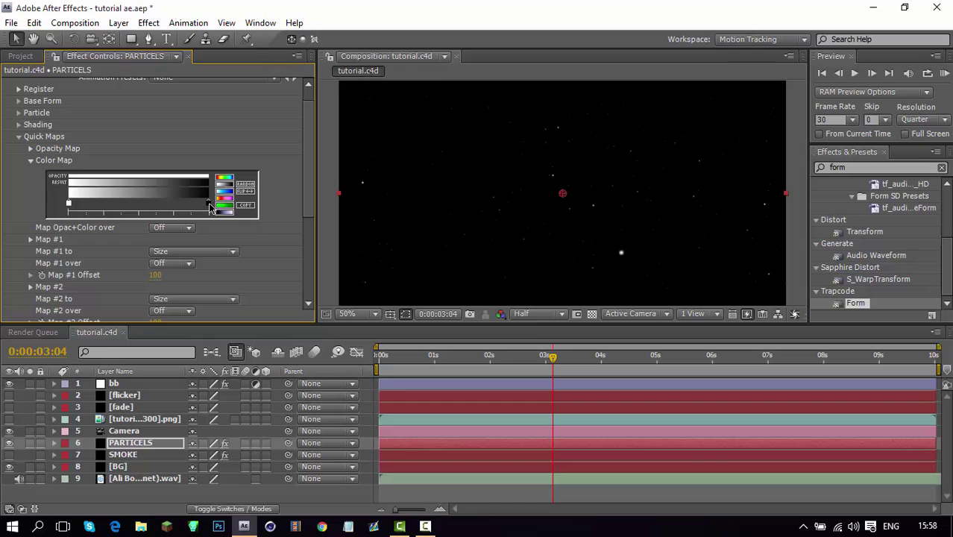
double_click(210, 205)
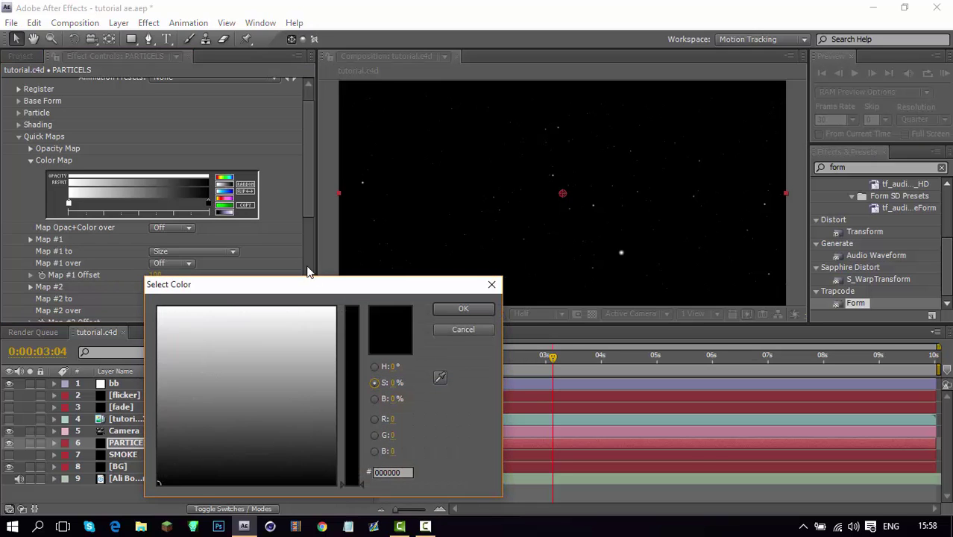
left_click(292, 307)
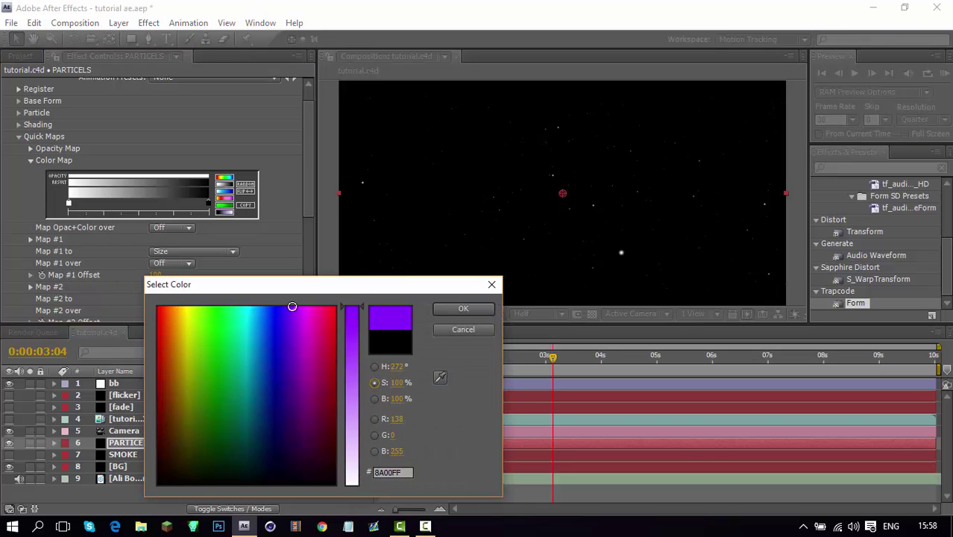
left_click(463, 309)
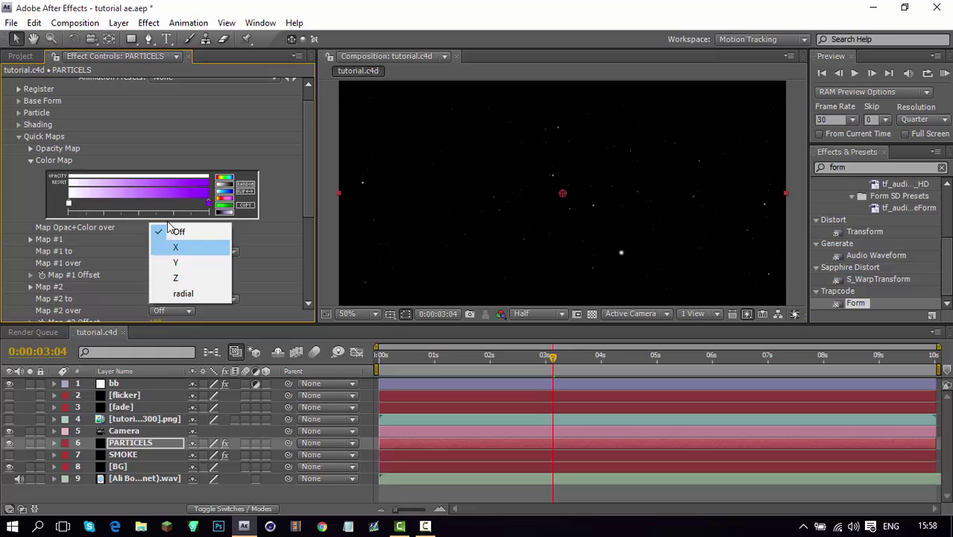
left_click(183, 291)
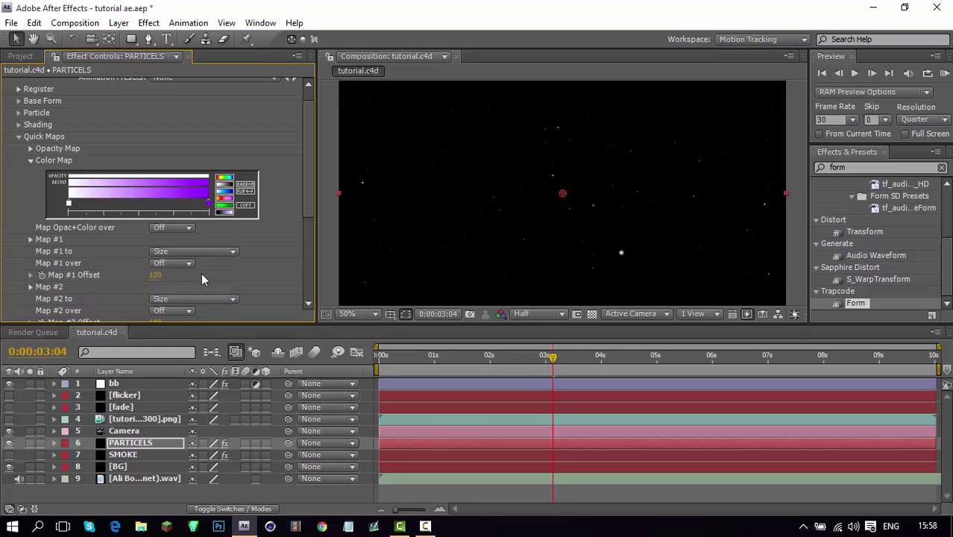
left_click(20, 137)
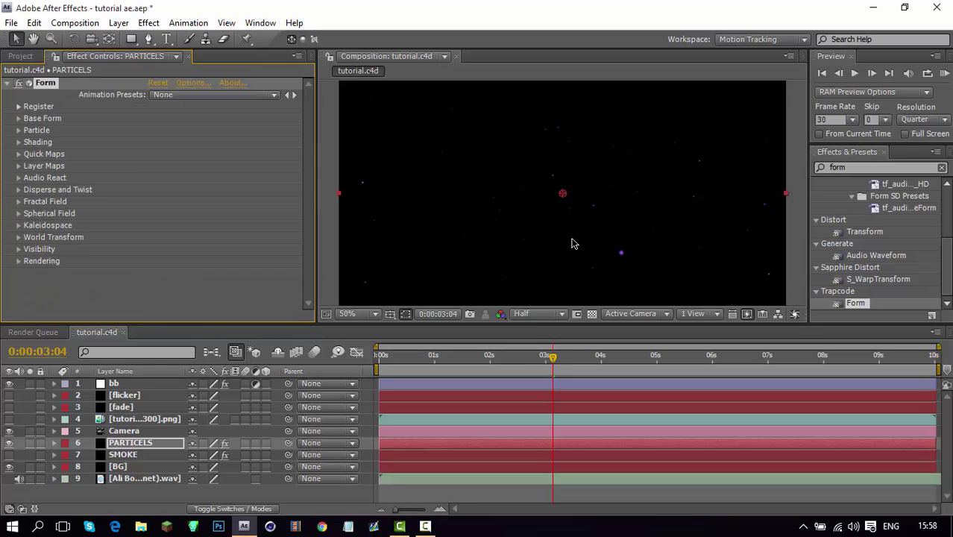
Check the PARTICELS layer's Form particle settings and expand its Base Form group
left_click(20, 131)
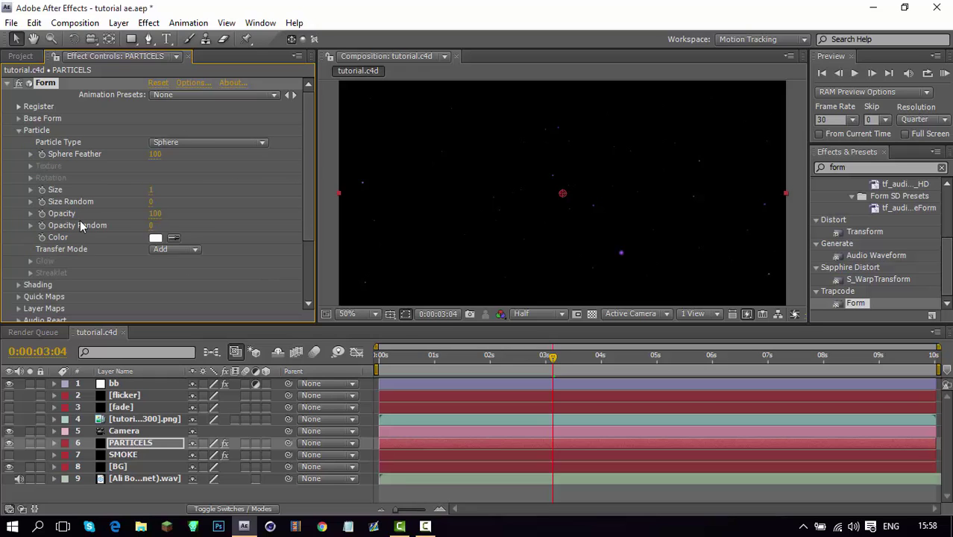
left_click(19, 131)
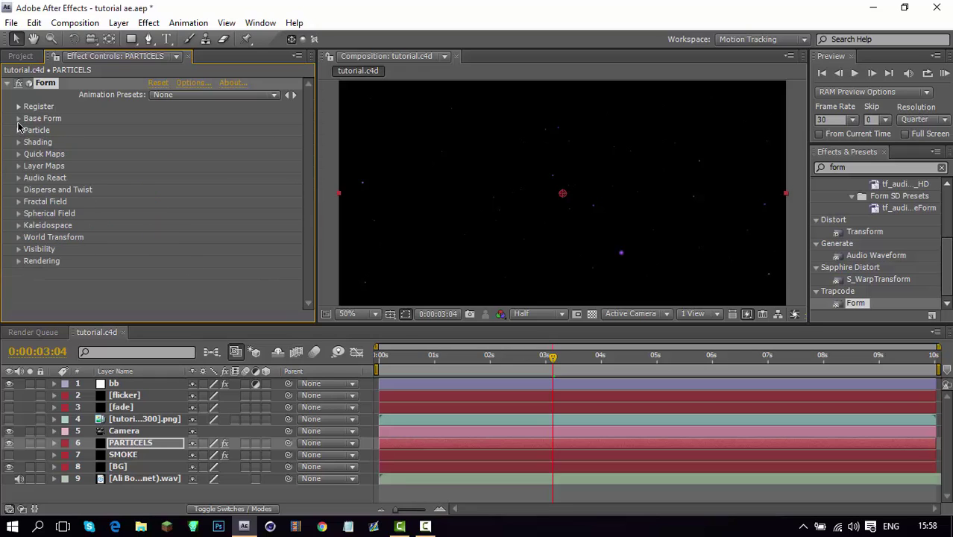
left_click(19, 119)
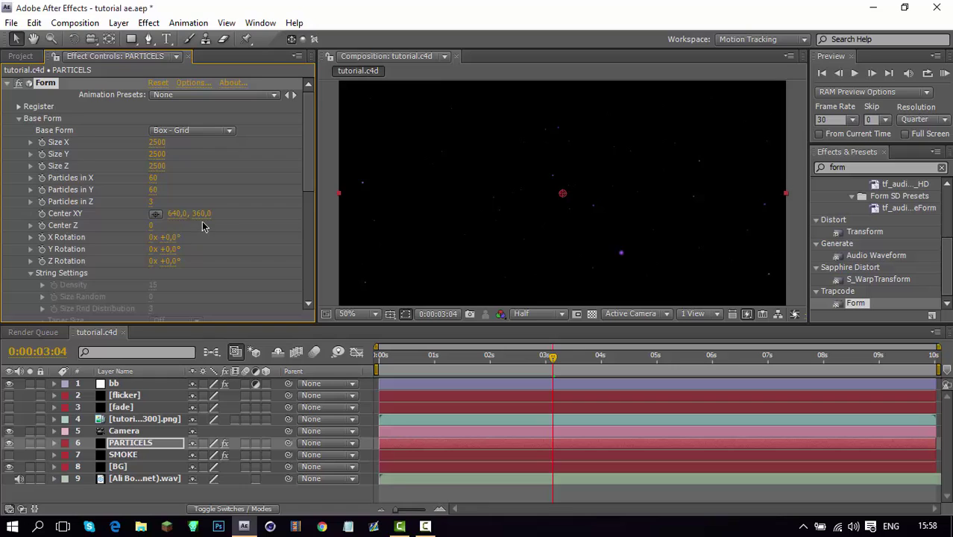
Try shifting the PARTICELS base form's Center Y to 624, and undo the change
scroll(197, 198, "down", 1)
left_click_drag(200, 178, 511, 176)
left_click_drag(402, 180, 208, 179)
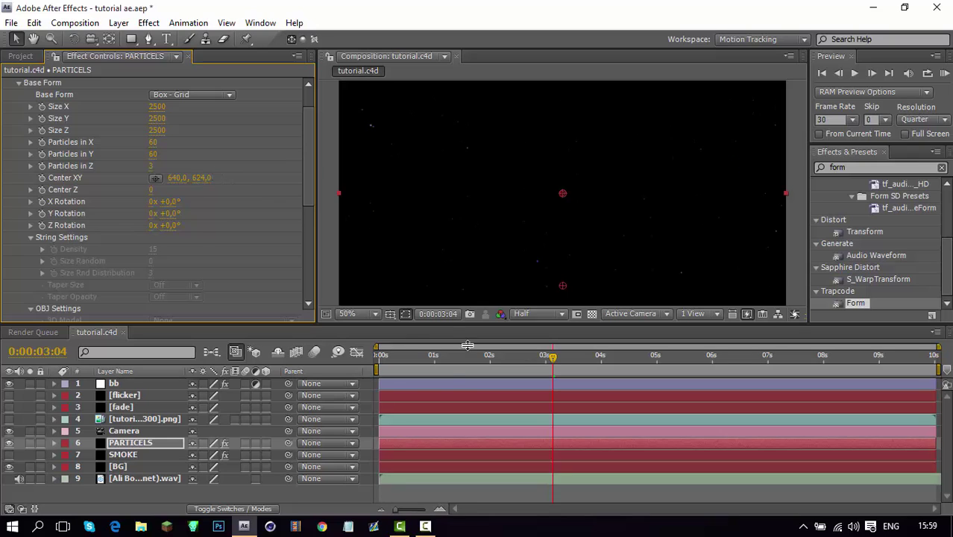
key("ctrl+z")
At the start of the timeline, set the PARTICELS base form's Center Y to 10 and keyframe Center XY
left_click(383, 355)
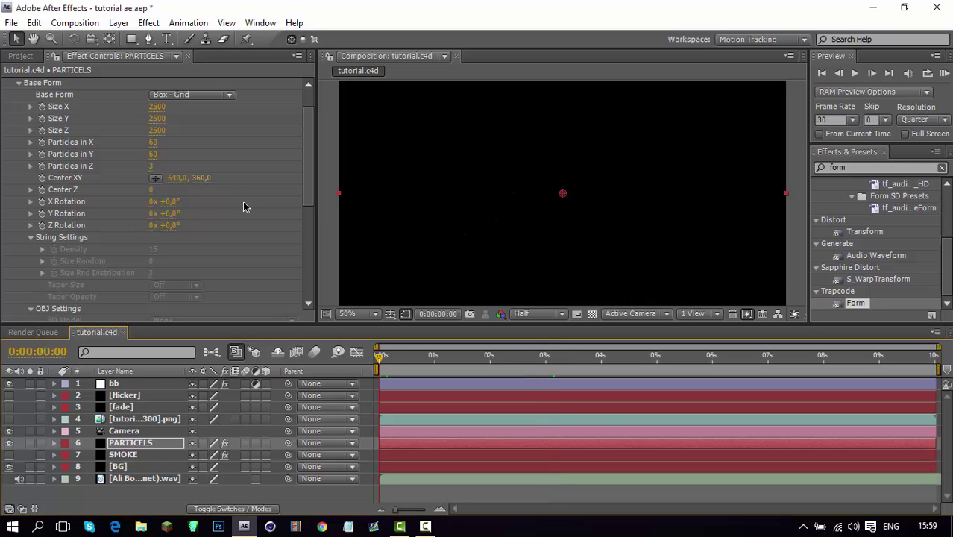
left_click(212, 188)
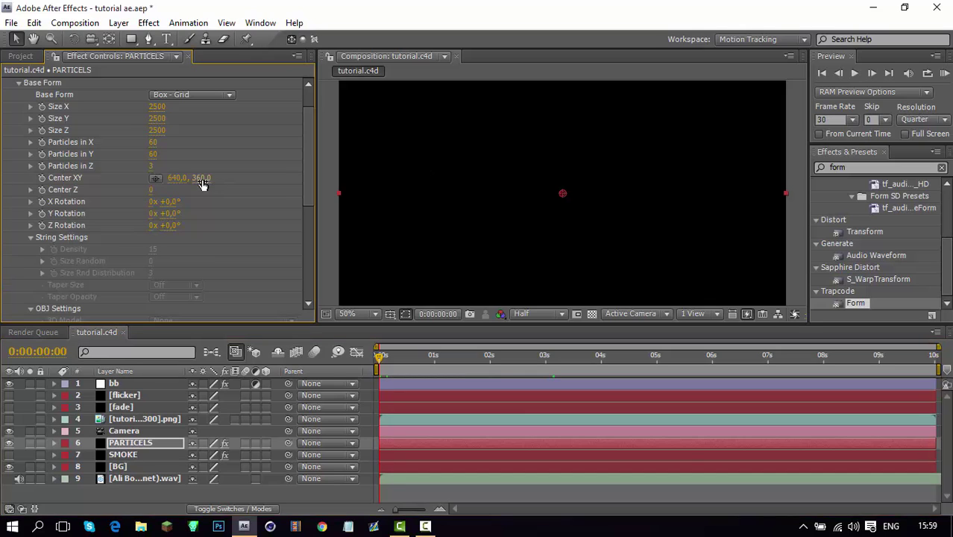
left_click(202, 180)
key("Return")
left_click(43, 178)
At 0:00:10:00, keyframe the PARTICELS base form's Center Y at 360
left_click(572, 359)
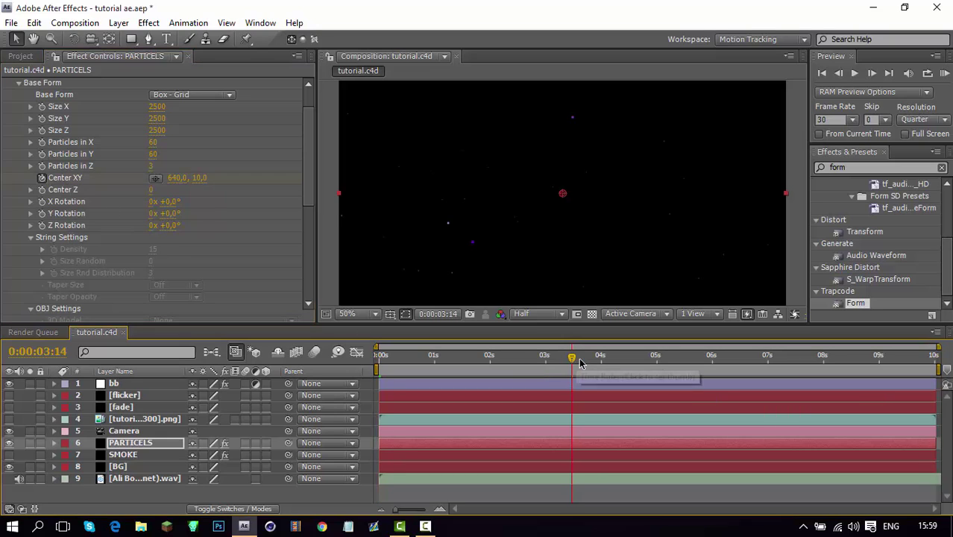
left_click(584, 360)
left_click_drag(596, 362, 717, 369)
left_click_drag(852, 372, 934, 359)
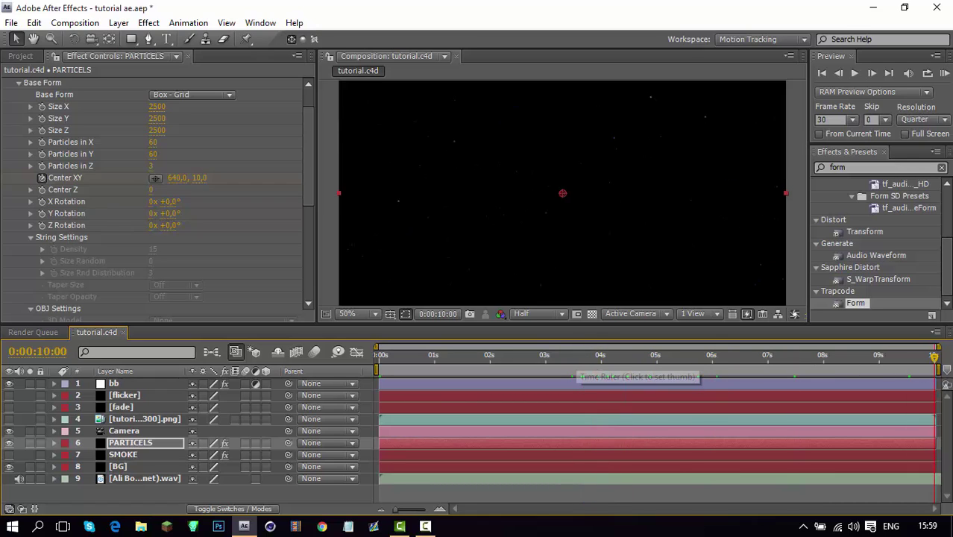
left_click(198, 179)
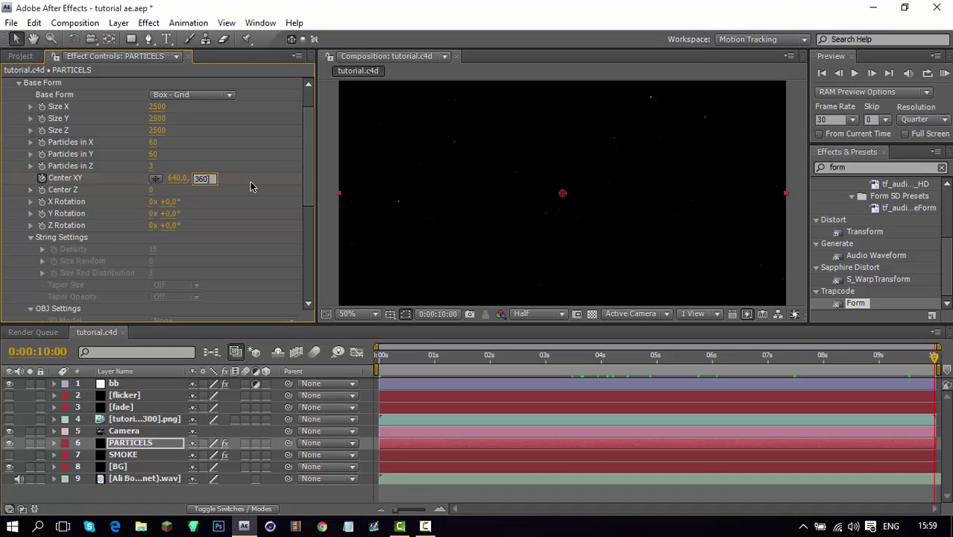
key("Return")
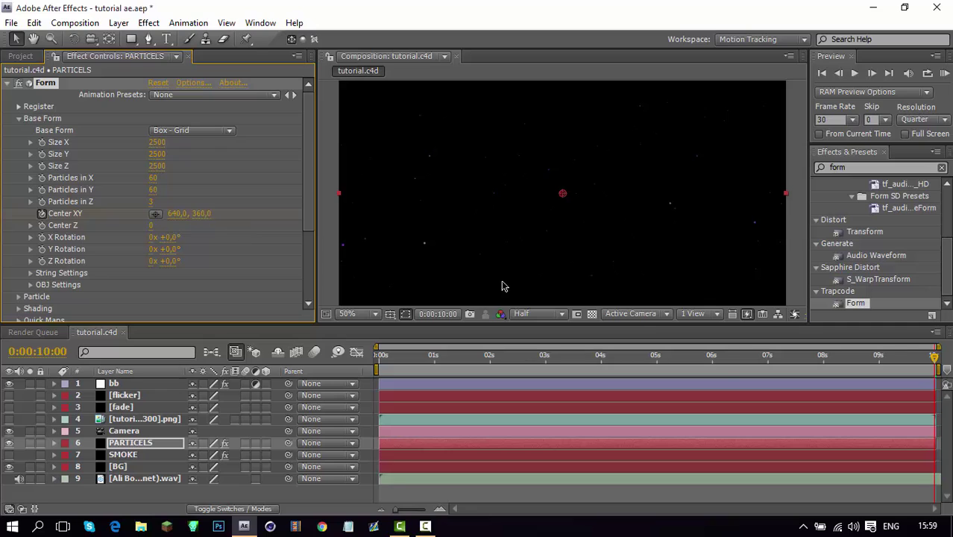
Scrub through the particle motion and hide the Camera layer to compare the drift without it
left_click_drag(493, 360, 768, 364)
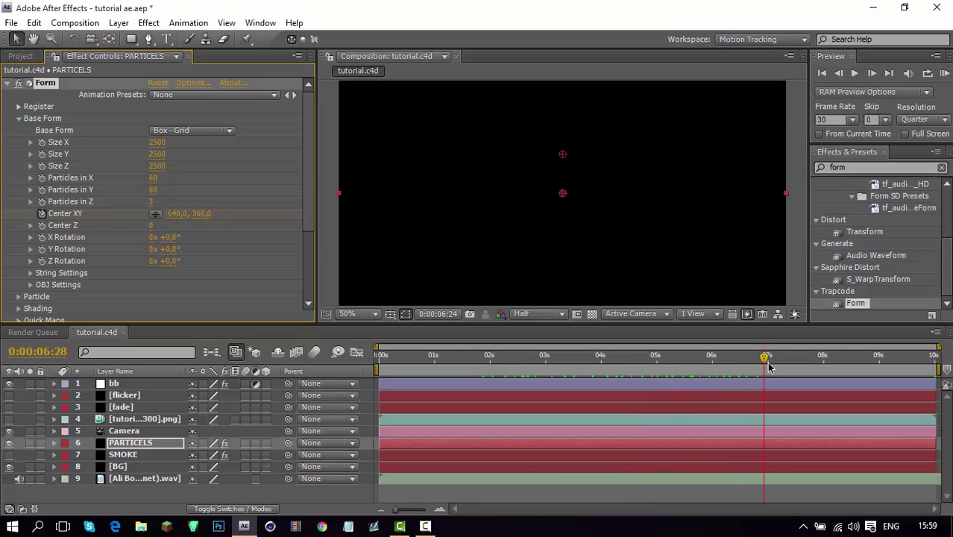
left_click(9, 442)
left_click_drag(510, 370, 541, 355)
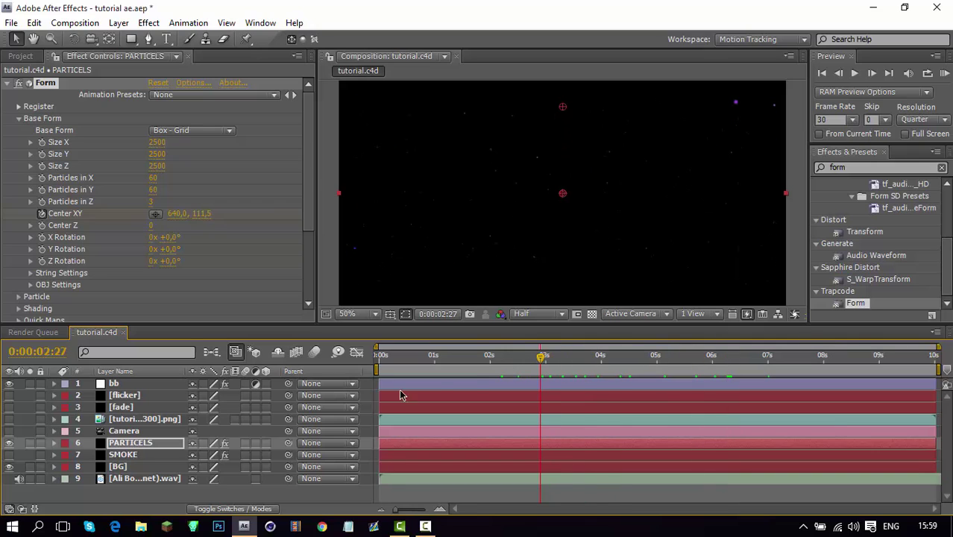
Swap the two PARTICELS Center XY keyframes so Center Y runs from 360 to 10, and preview the motion
left_click(131, 445)
key("u")
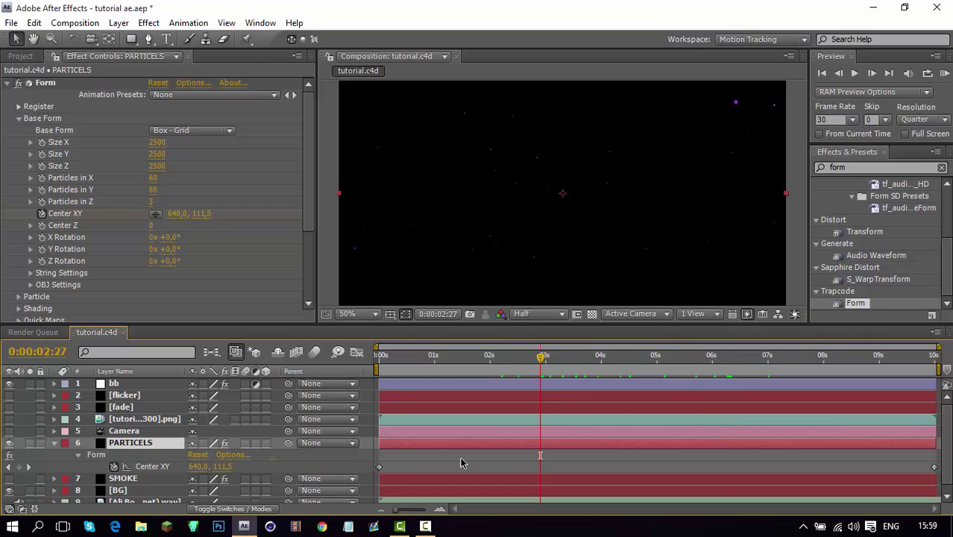
left_click_drag(378, 468, 833, 467)
left_click_drag(937, 473, 382, 475)
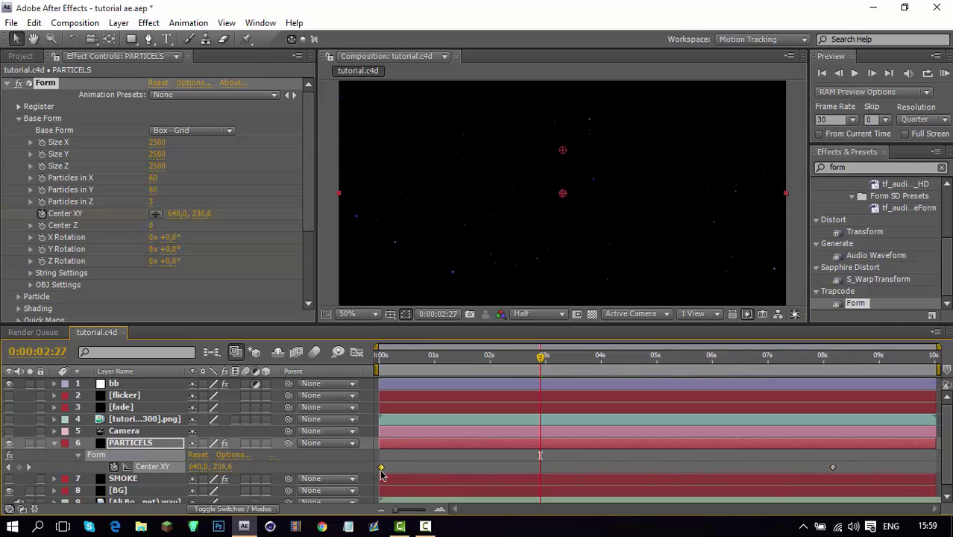
left_click_drag(835, 468, 934, 469)
left_click_drag(395, 354, 595, 367)
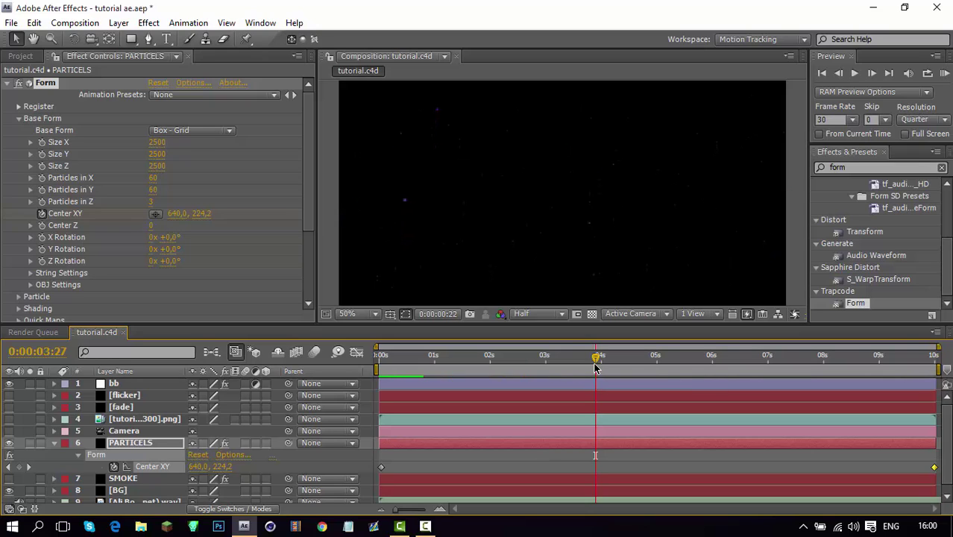
key("KP_0")
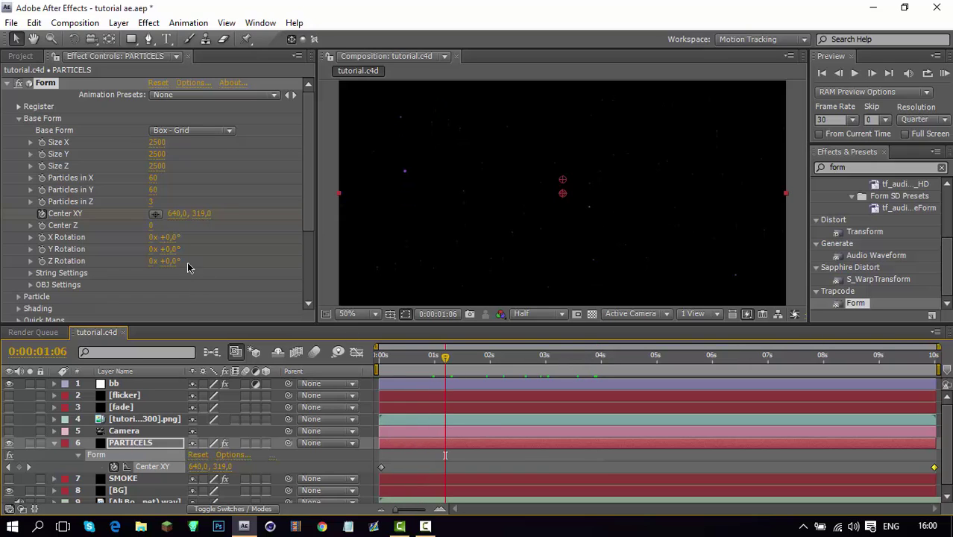
Save the project and collapse and deselect the PARTICELS layer
key("ctrl+s")
left_click(54, 443)
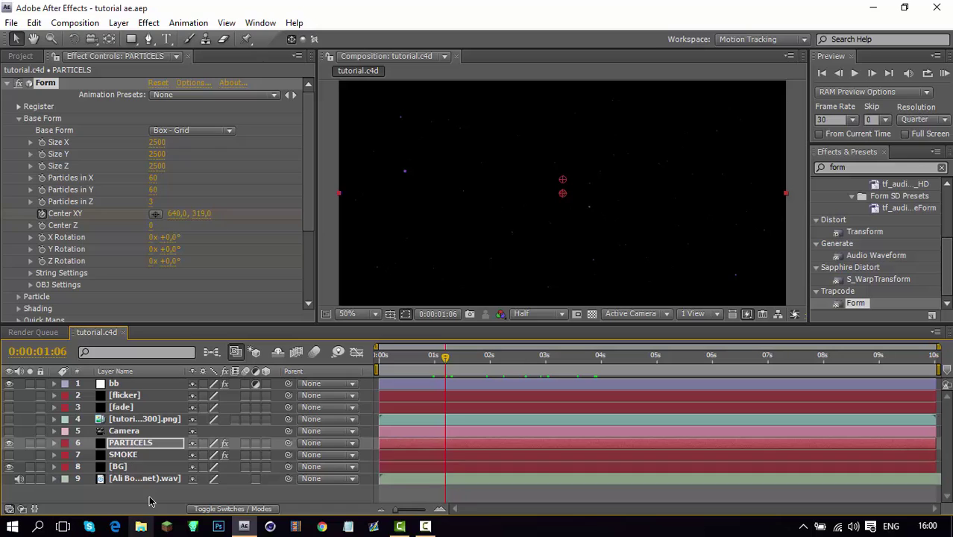
left_click(149, 502)
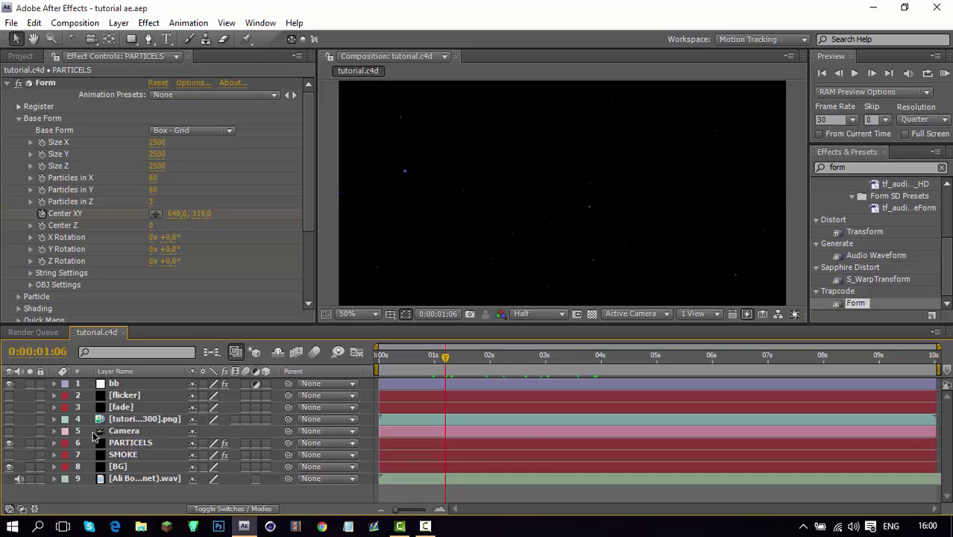
Show the Camera and rendered PNG sequence layers, check the text against the particles, and save the project
left_click_drag(562, 361, 657, 362)
left_click(9, 431)
left_click(9, 419)
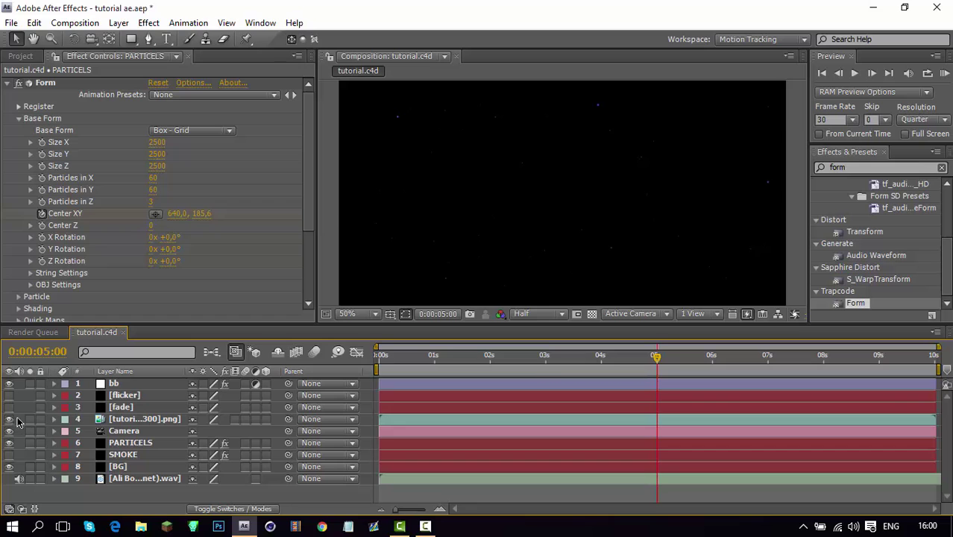
left_click_drag(496, 366, 861, 366)
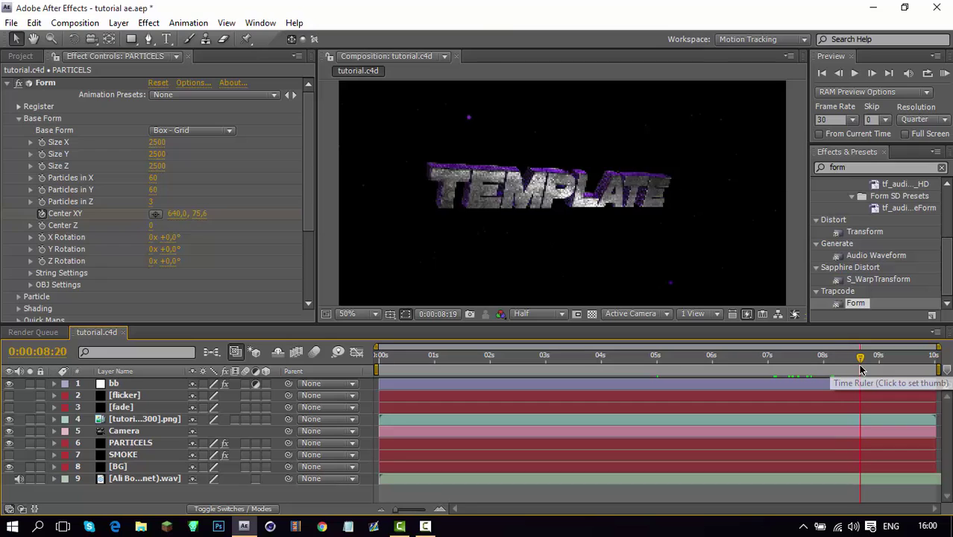
key("ctrl+s")
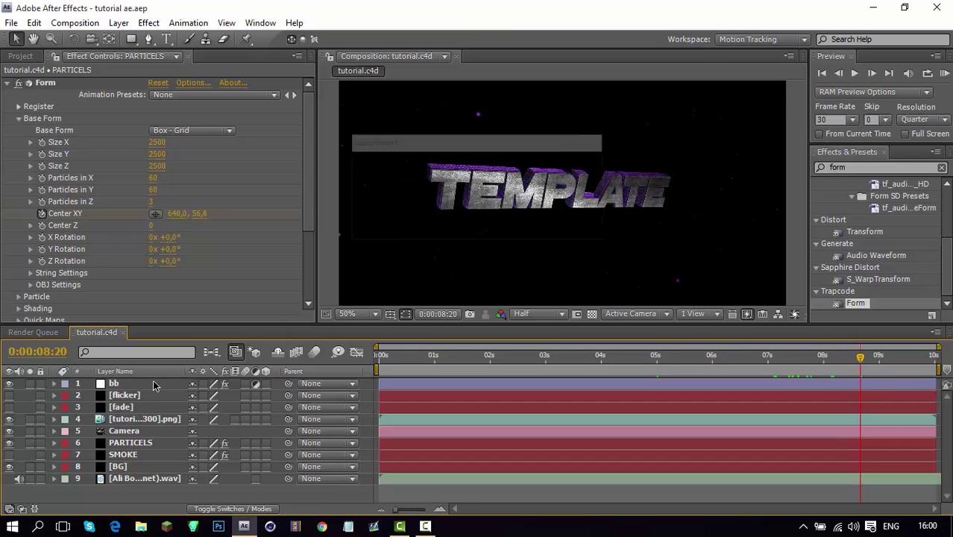
Show the SMOKE layer and adjust its opacity, trying 55% before settling on 30%
left_click(9, 454)
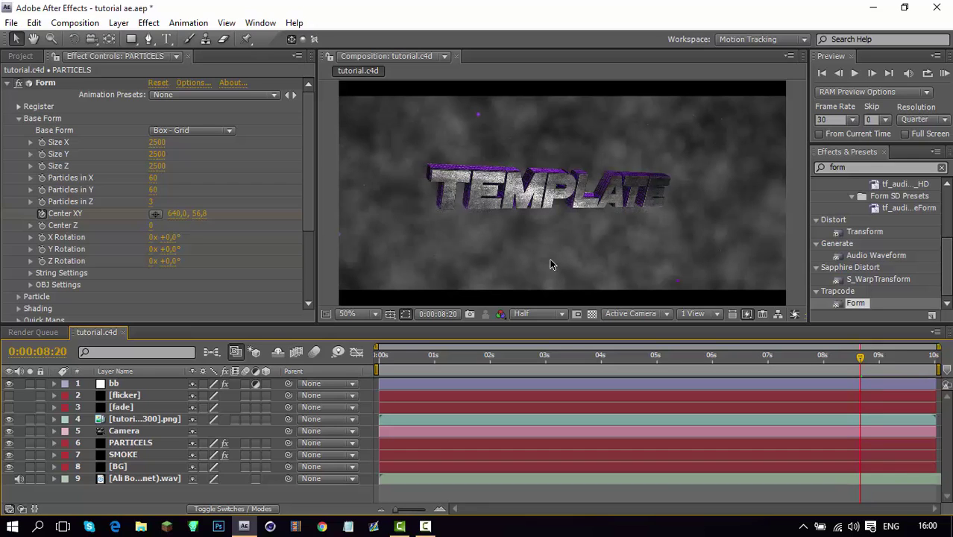
key("ctrl+s")
left_click(119, 456)
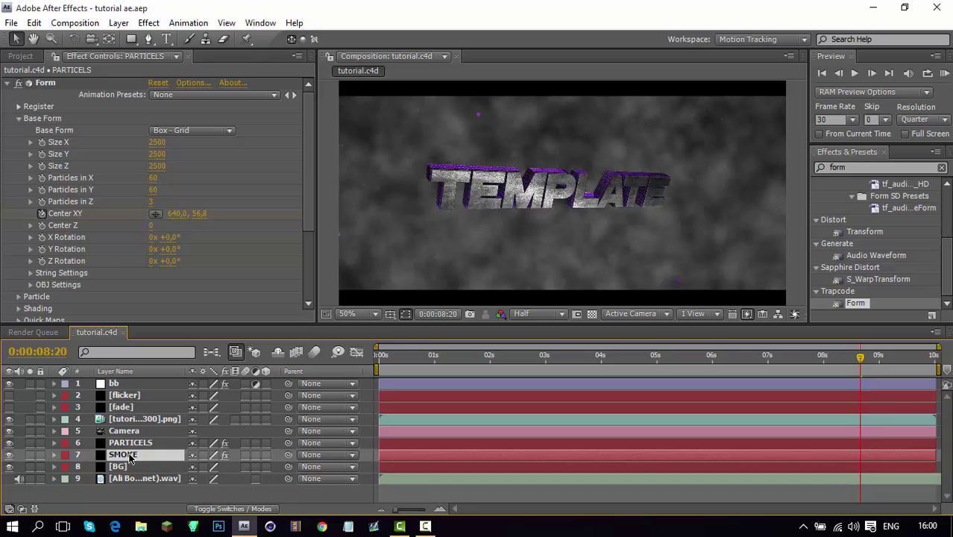
key("t")
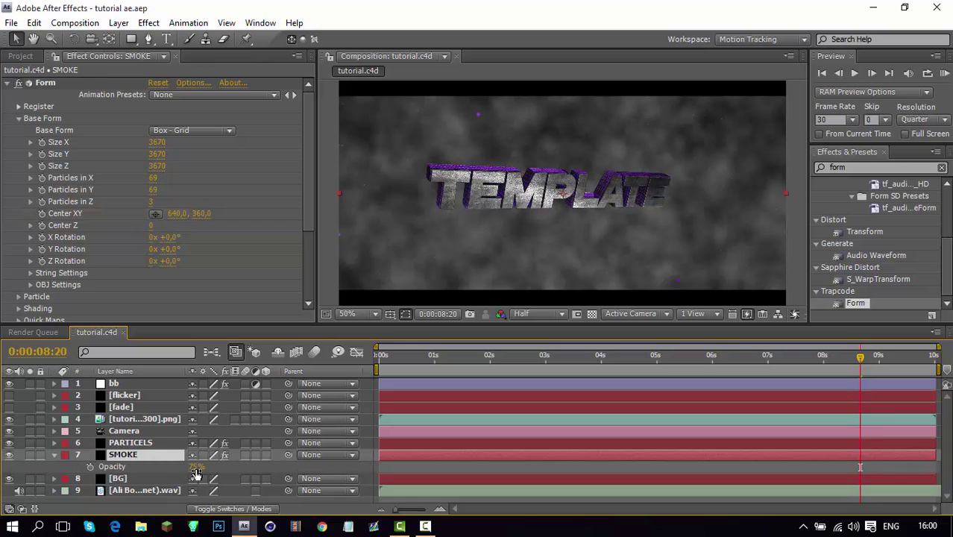
left_click(199, 466)
type("55")
key("Return")
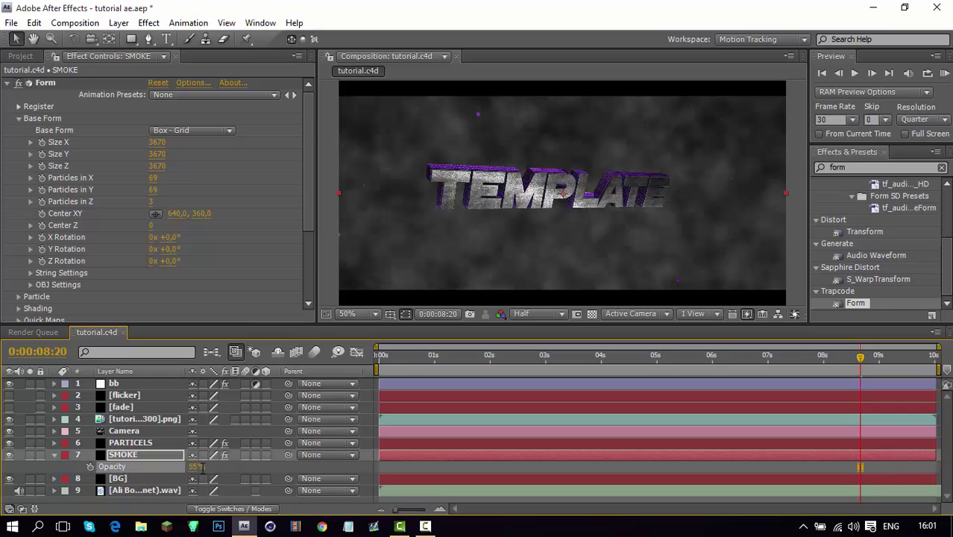
left_click(197, 468)
type("30")
key("Return")
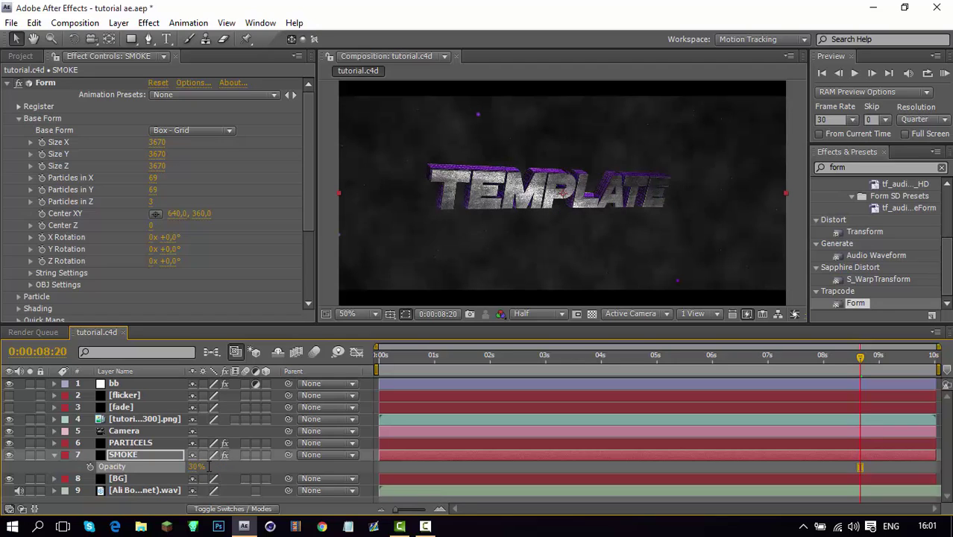
Collapse and deselect the SMOKE layer and save the project
left_click(55, 454)
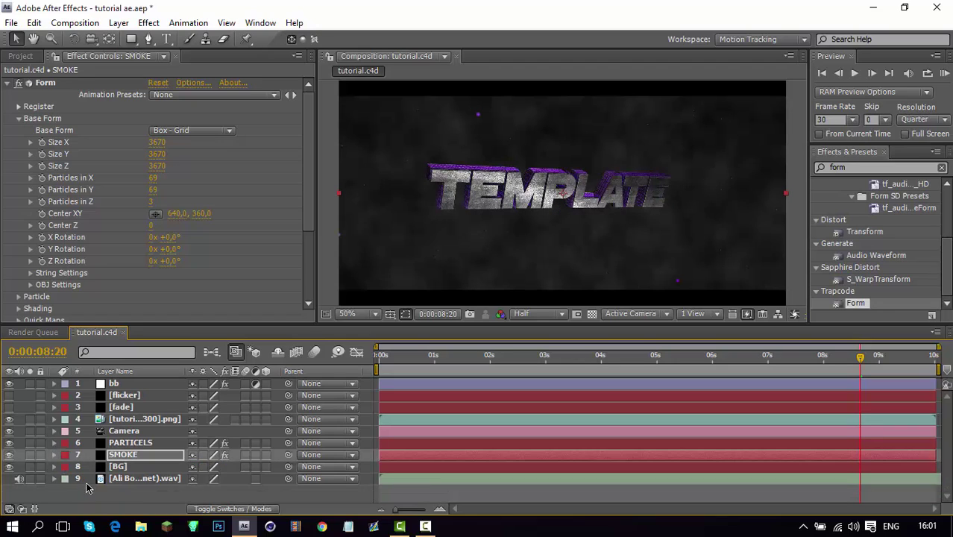
left_click(125, 494)
key("ctrl+s")
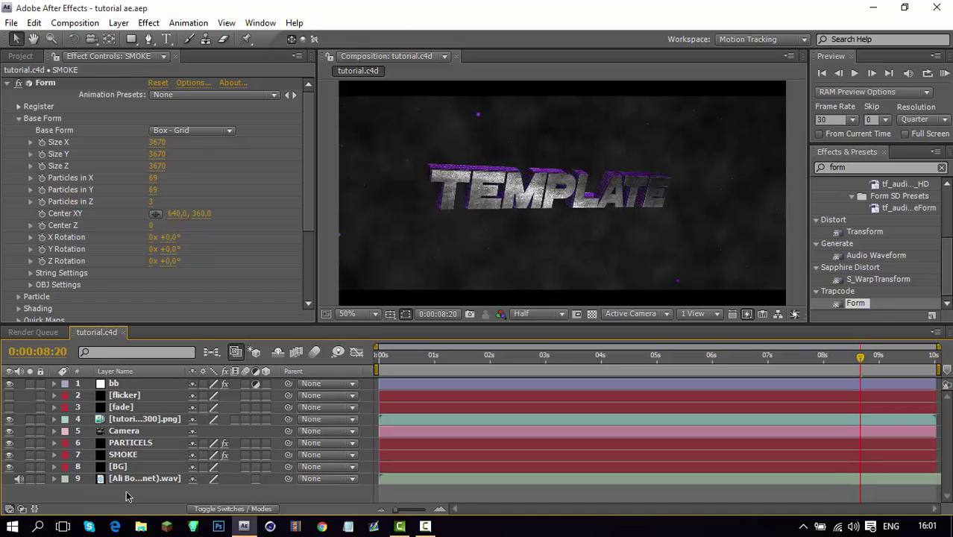
Add an adjustment layer named CC and place it between the fade layer and the rendered PNG sequence
key("ctrl+alt+y")
key("Return")
type("CC")
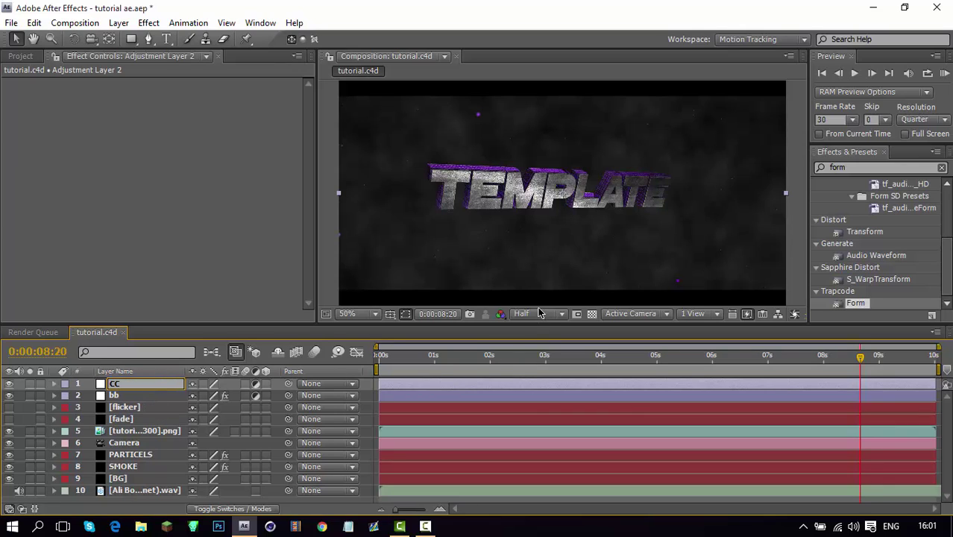
key("Return")
left_click_drag(116, 387, 141, 431)
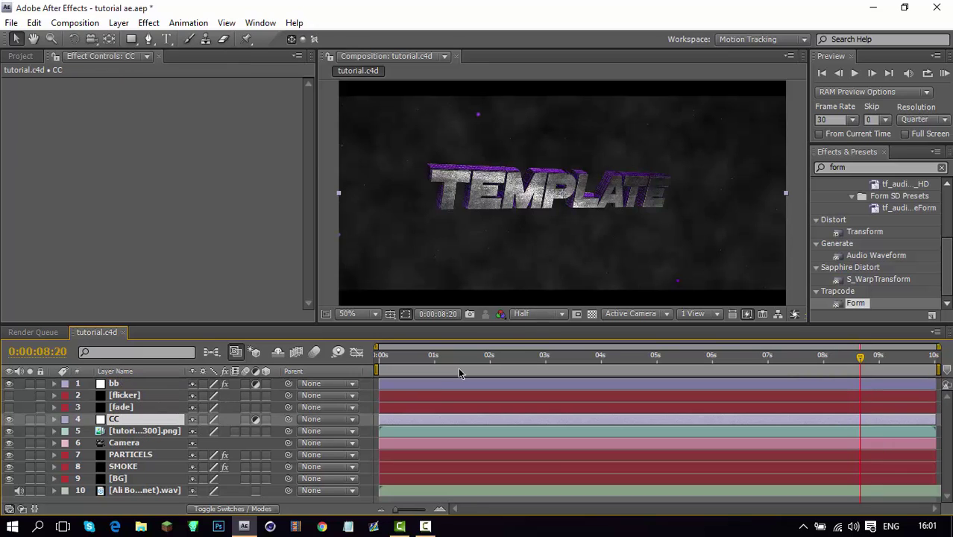
Set the composition preview resolution to Quarter and apply the Magic Bullet Looks effect to the CC layer
left_click(530, 320)
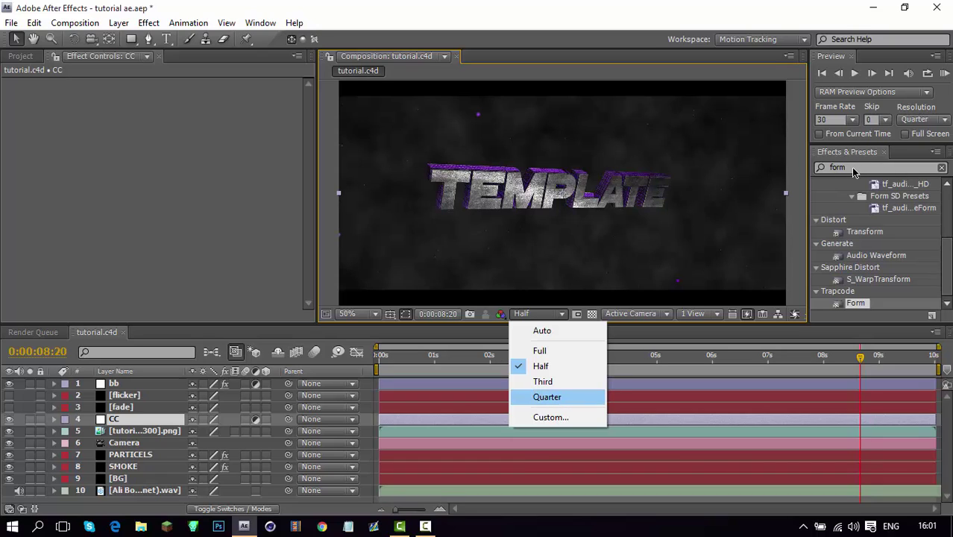
key("Return")
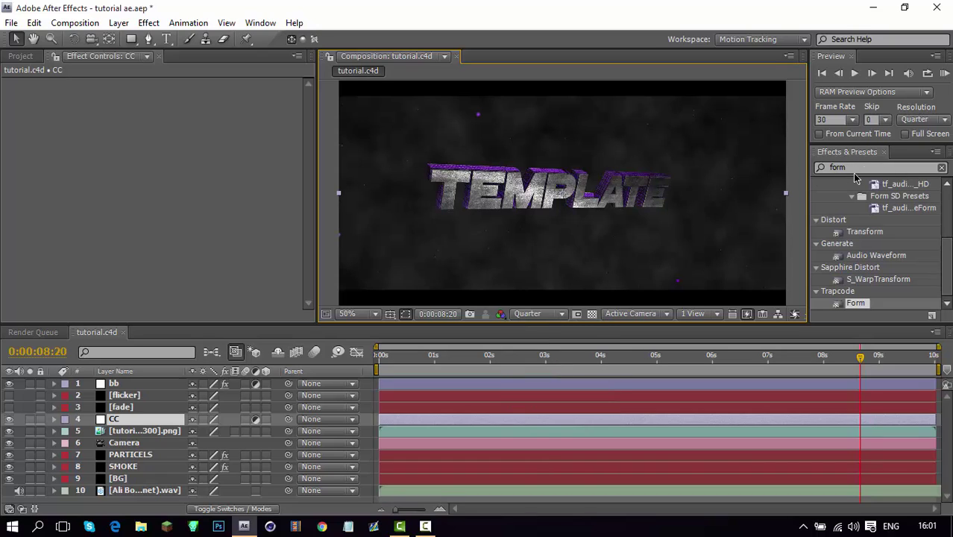
left_click(854, 167)
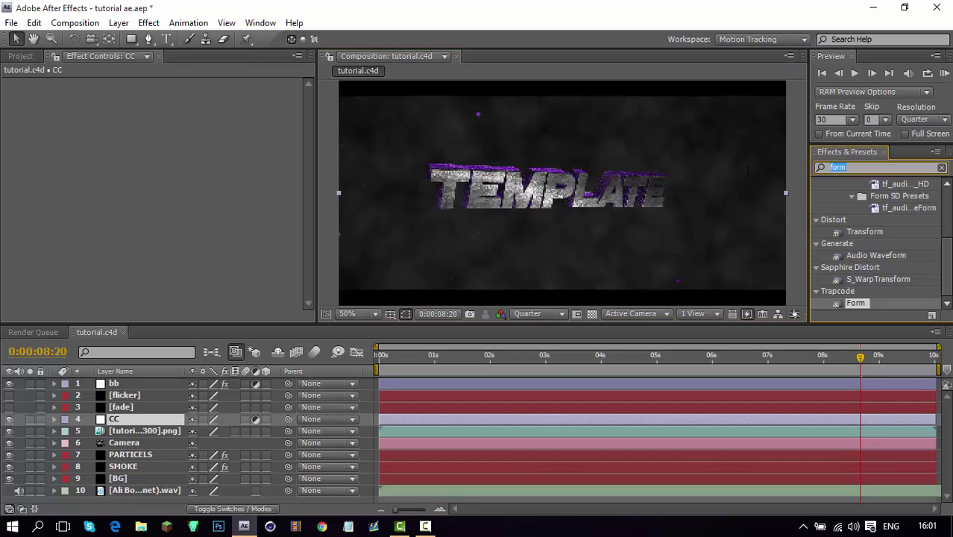
type("looks")
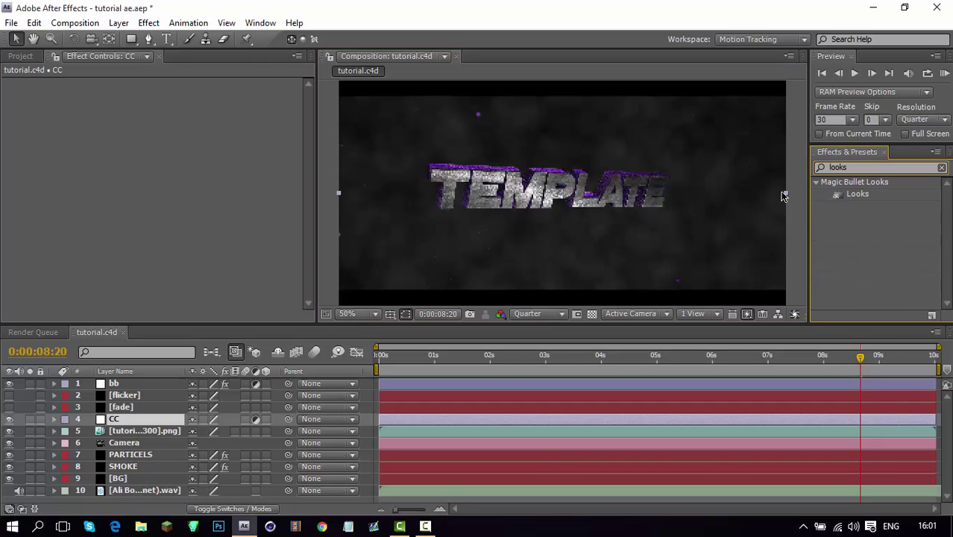
left_click_drag(856, 195, 120, 422)
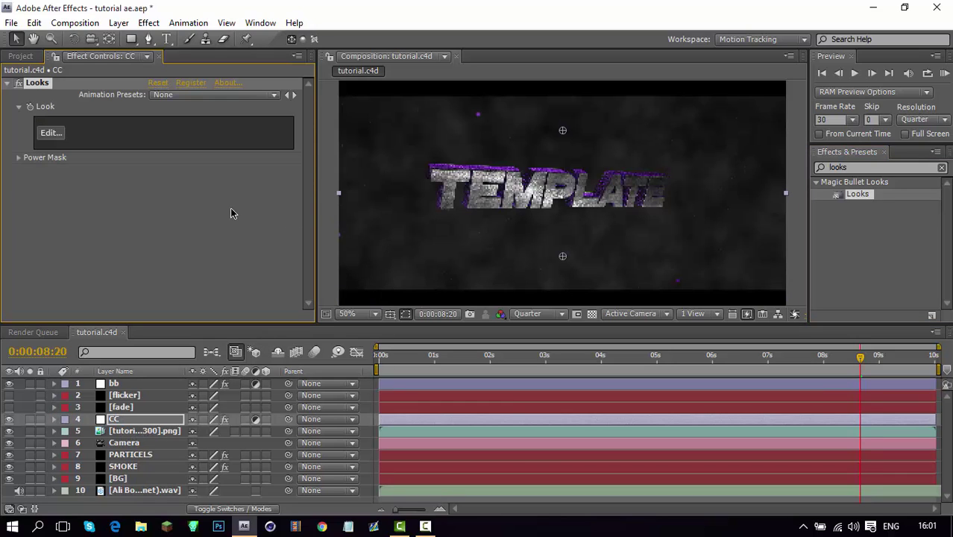
Save the project and set the composition preview resolution to Third
key("ctrl+s")
left_click(543, 313)
left_click(546, 382)
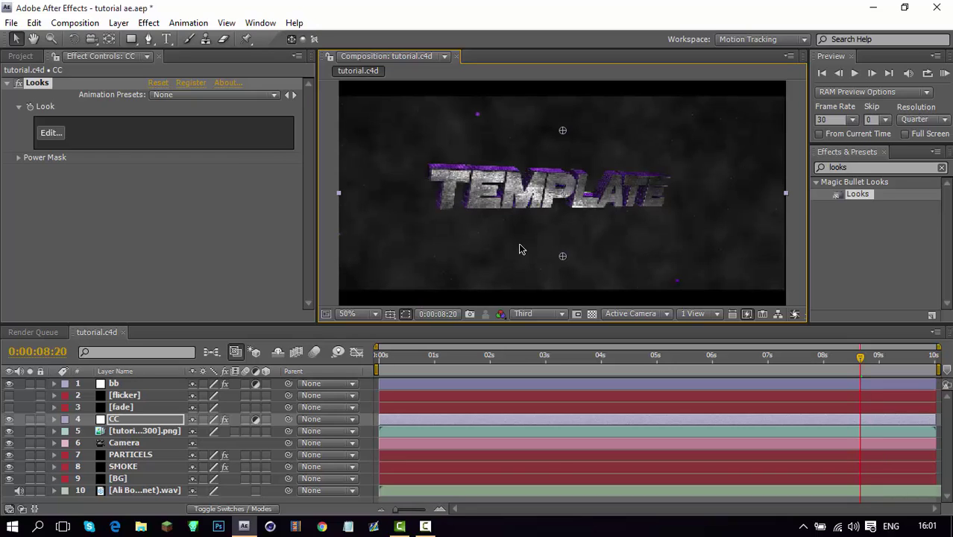
Open the Looks editor for the CC layer and add the Pop tool to the Subject stage
left_click(55, 140)
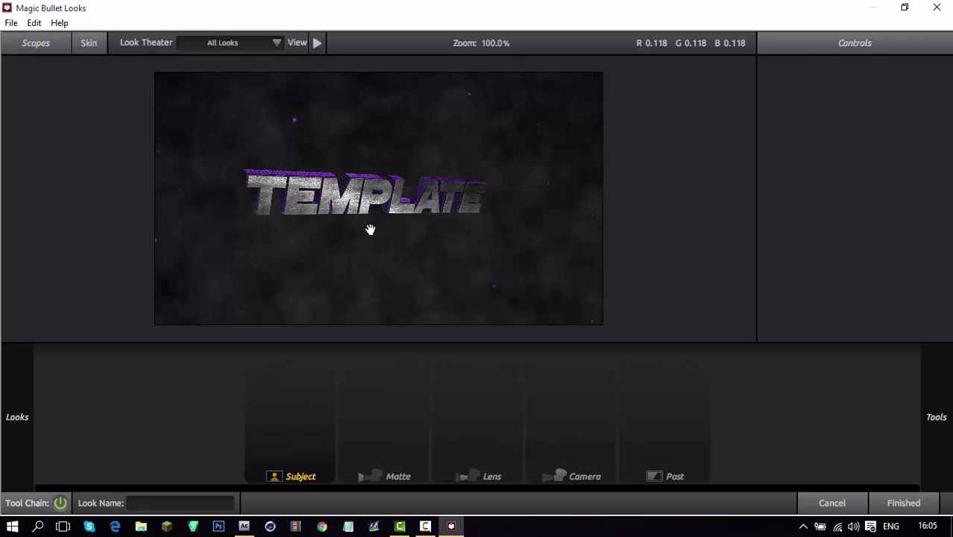
scroll(365, 221, "down", 3)
scroll(368, 215, "up", 5)
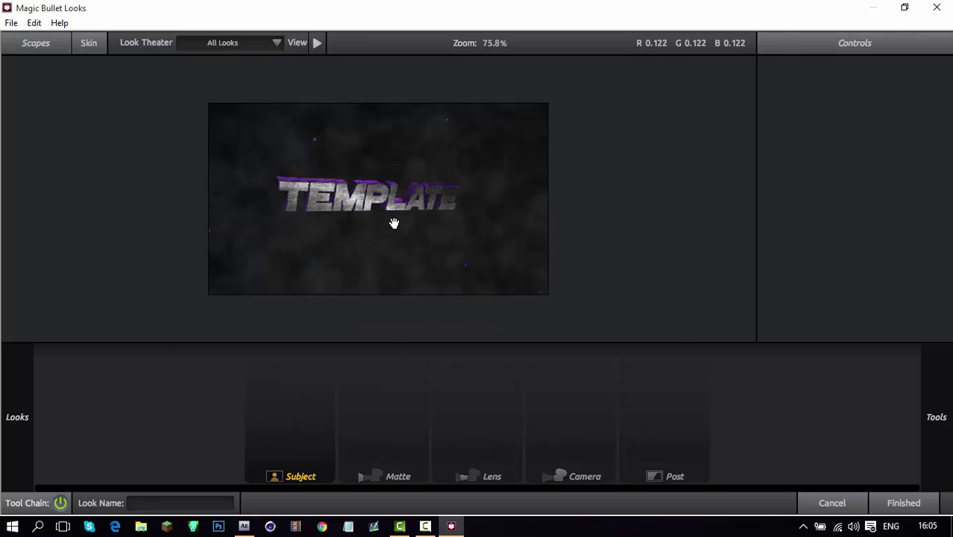
scroll(389, 227, "down", 3)
mouse_move(170, 143)
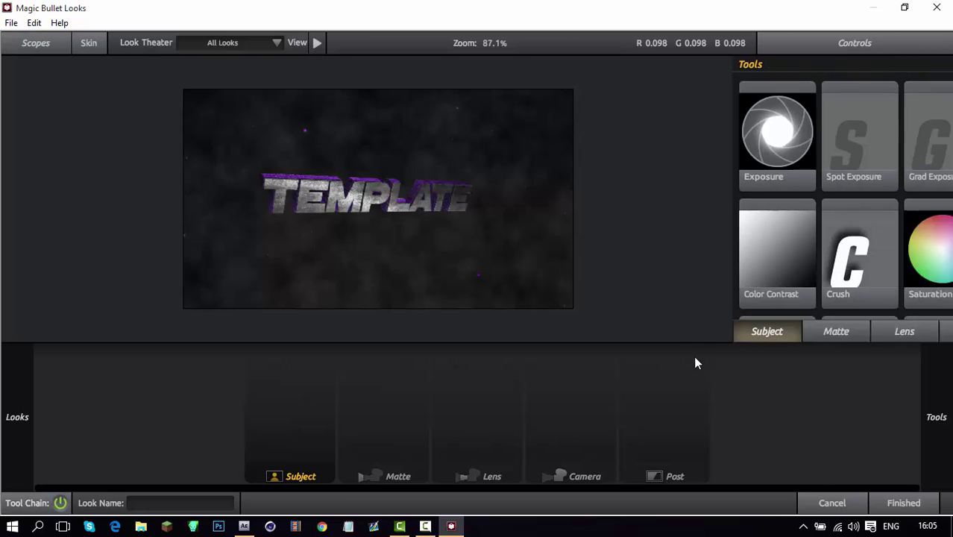
mouse_move(936, 416)
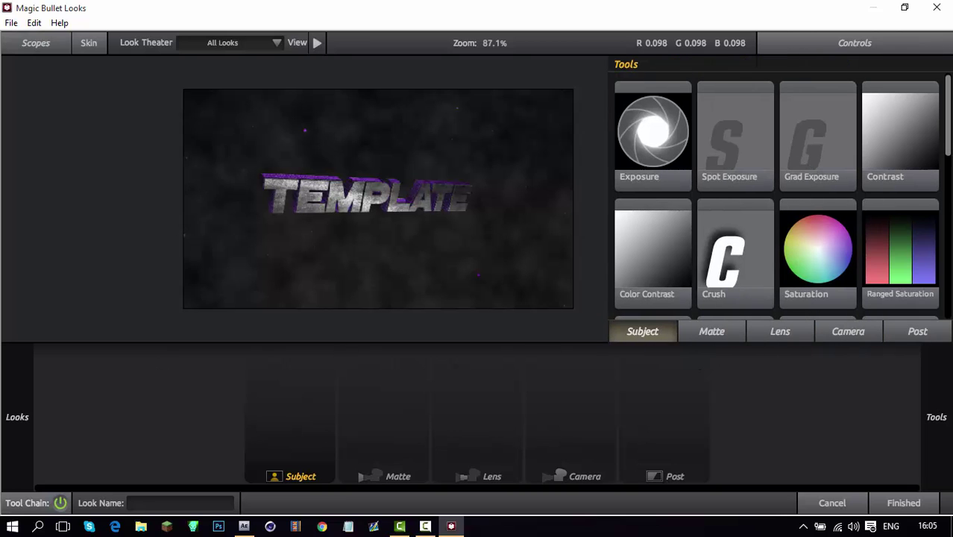
scroll(754, 254, "down", 5)
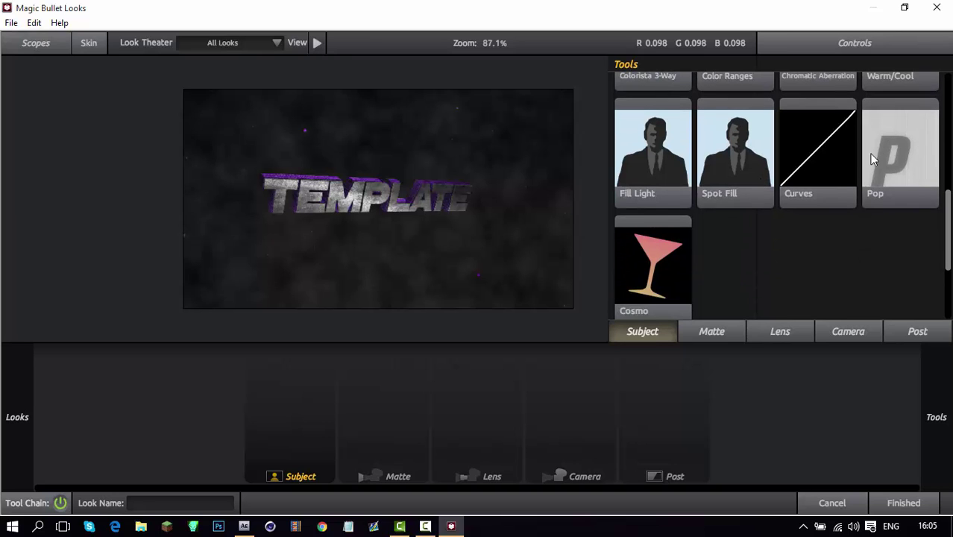
mouse_move(938, 265)
double_click(896, 172)
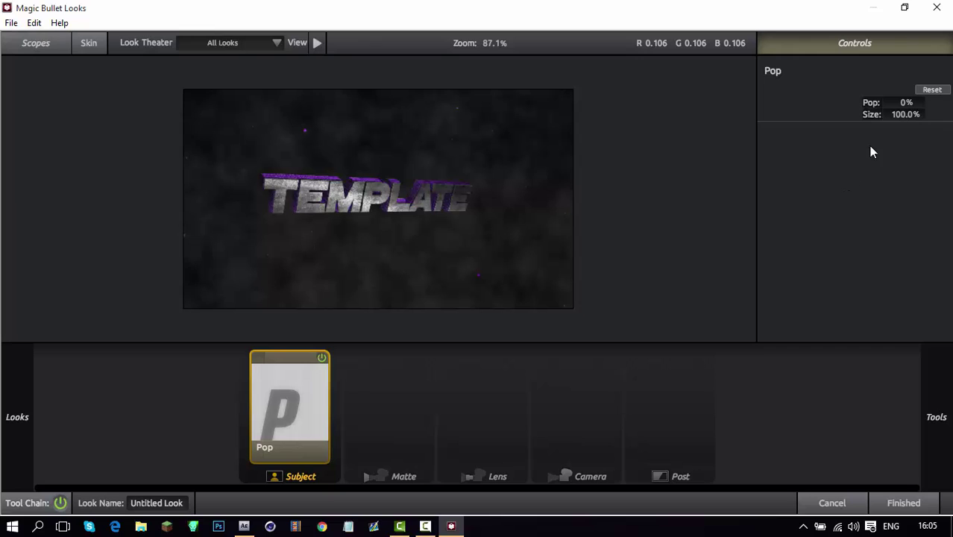
Set the Pop amount to 56% and check the effect on the TEMPLATE text in the preview
left_click_drag(906, 102, 934, 103)
left_click(902, 102)
type("56")
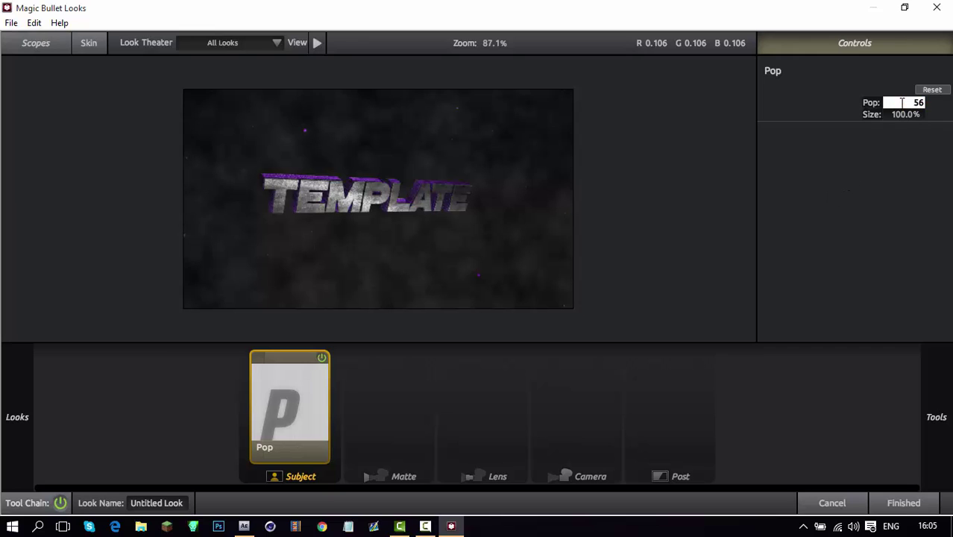
key("Return")
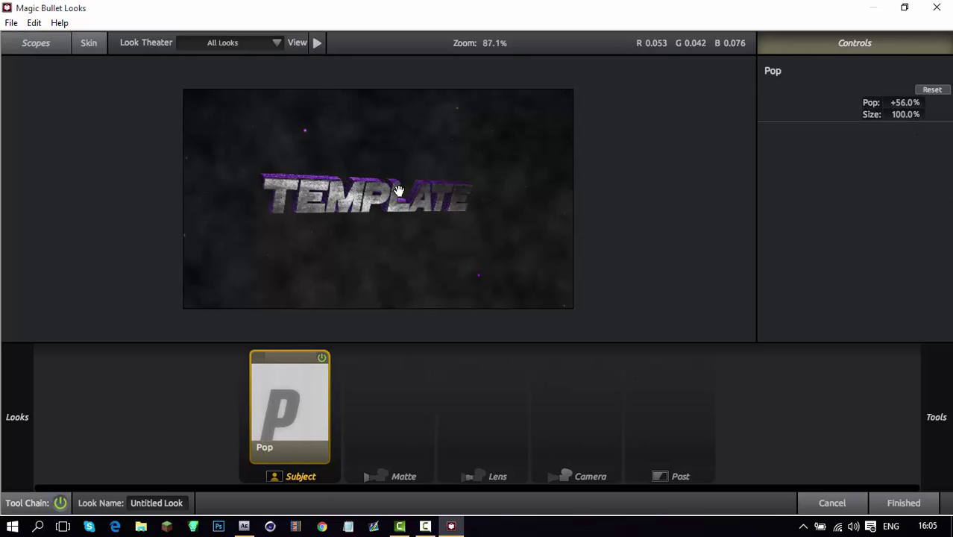
scroll(397, 210, "down", 1)
scroll(394, 212, "up", 3)
scroll(395, 216, "down", 1)
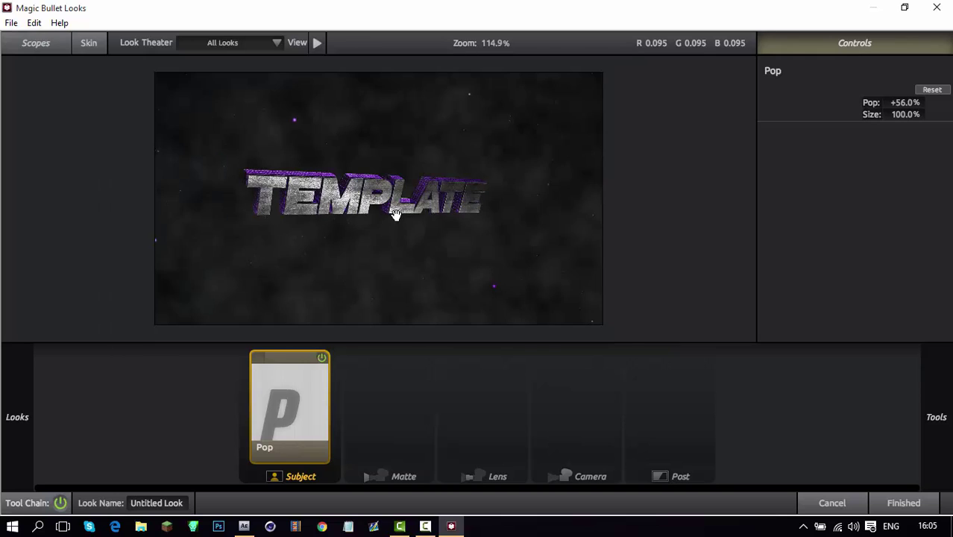
scroll(746, 269, "down", 1)
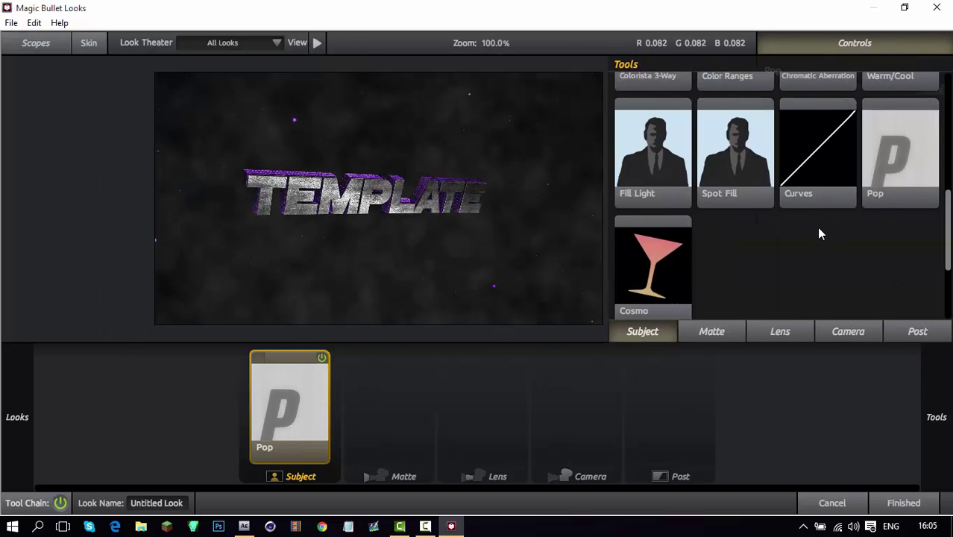
Add the Contrast tool to the Subject stage after Pop
scroll(818, 234, "up", 8)
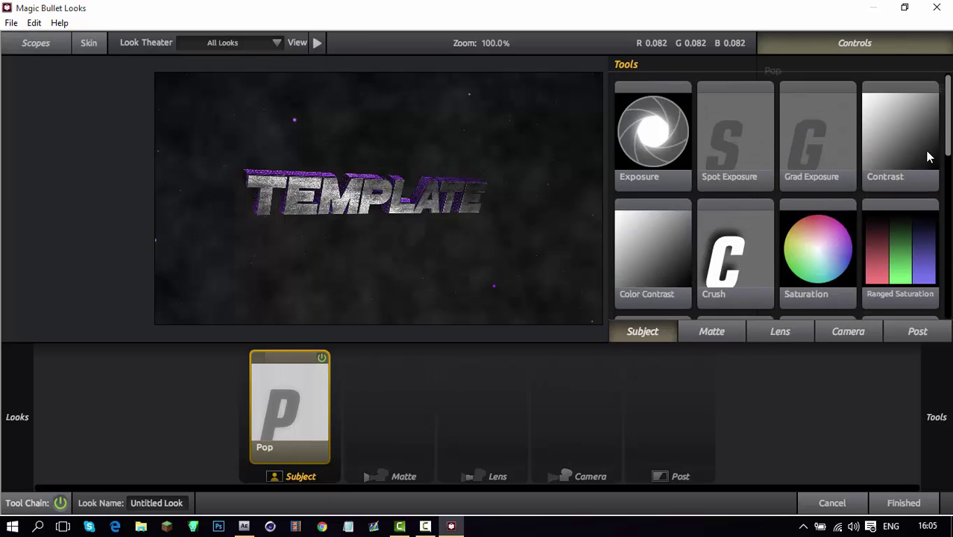
left_click(922, 142)
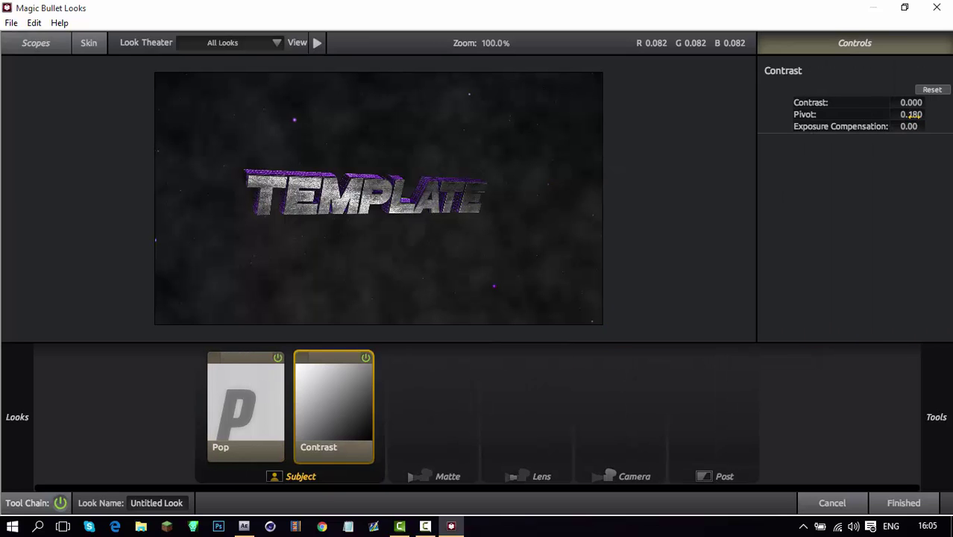